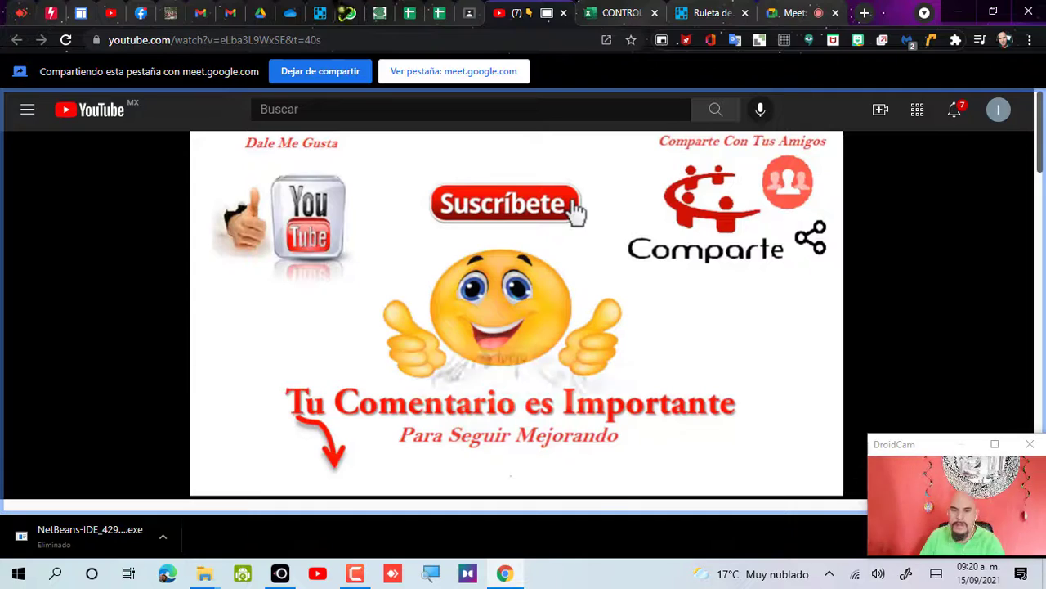
- Close the shared YouTube video and present the entire screen in the Meet call
click(563, 13)
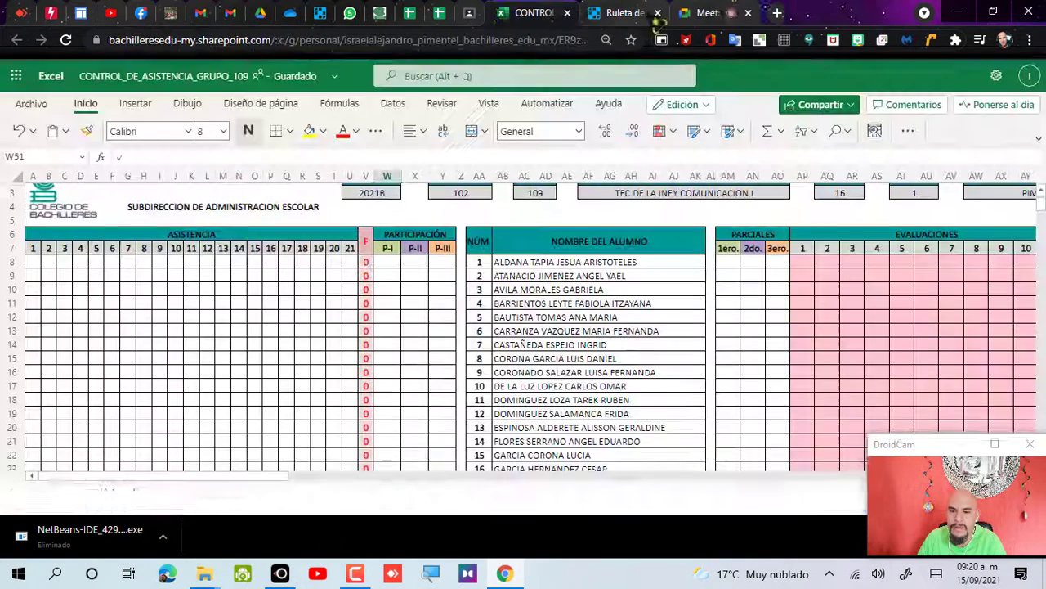
click(711, 13)
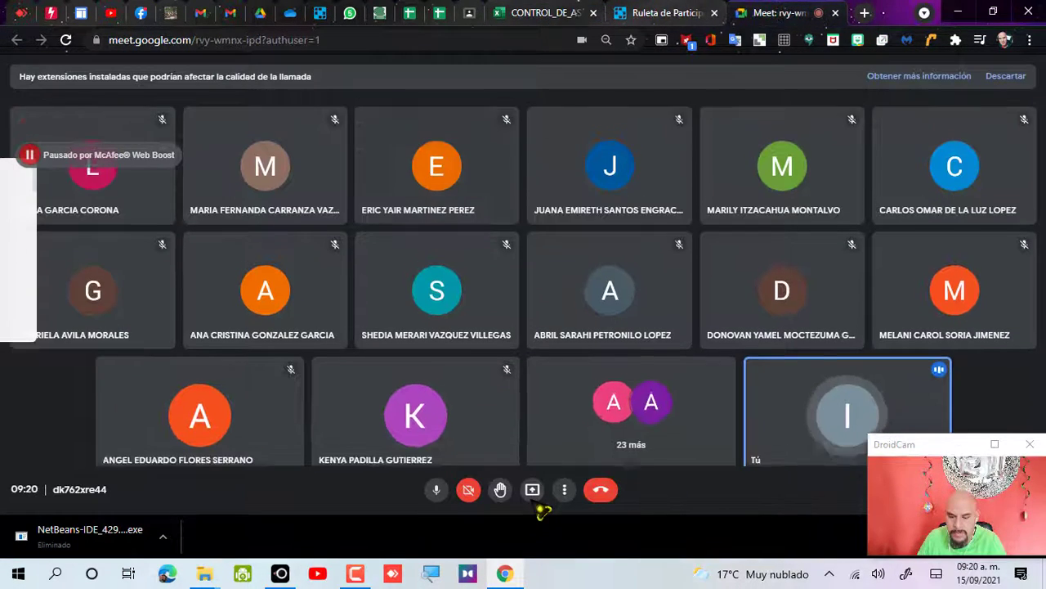
click(533, 488)
click(630, 403)
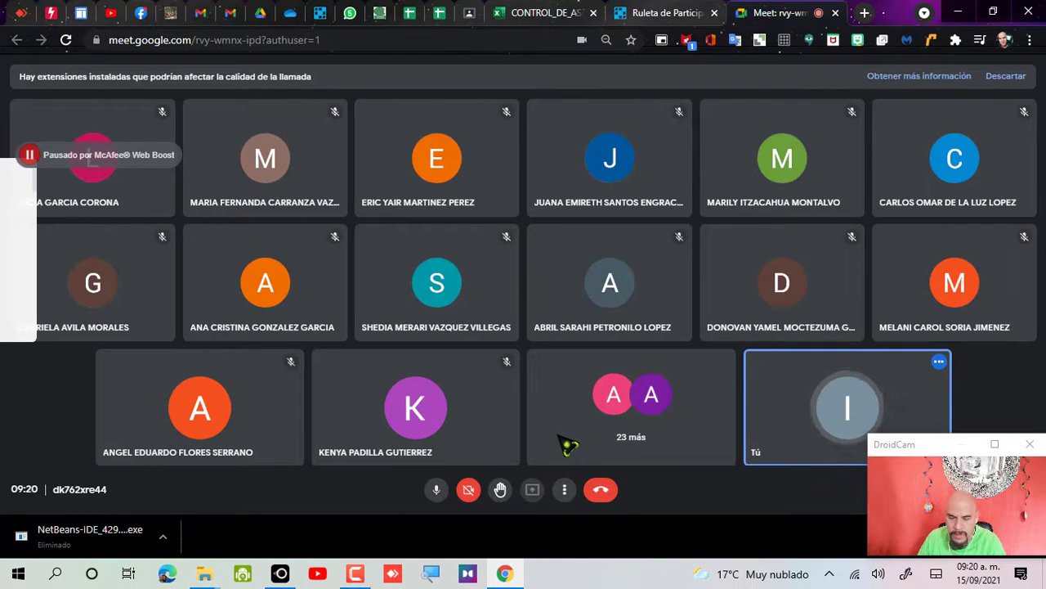
click(539, 274)
click(636, 354)
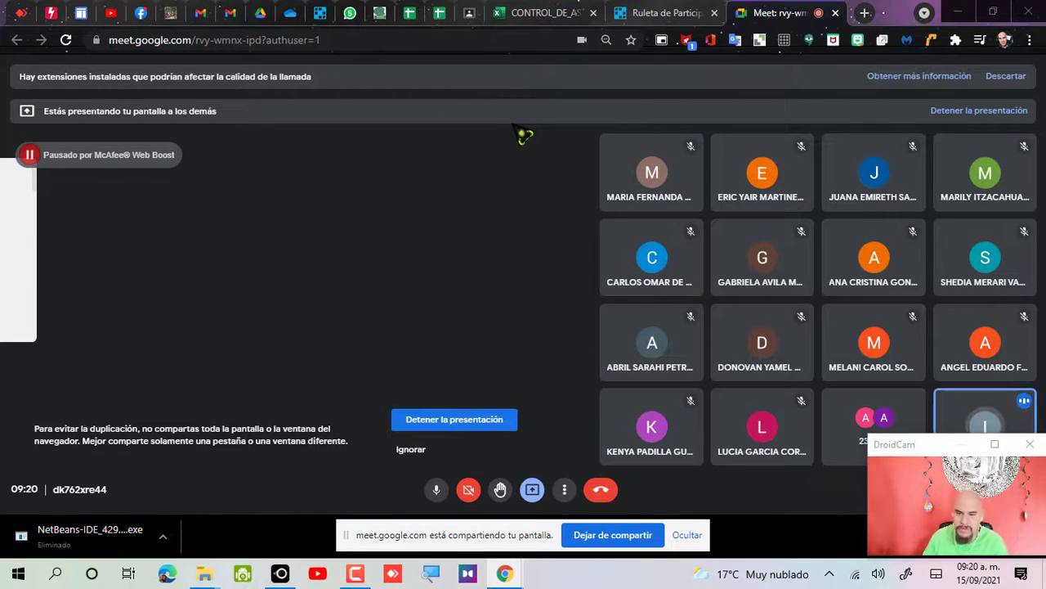
- Return to the Classroom classwork page, close the video preview and bring up the Excel material's attachments
click(540, 22)
click(483, 24)
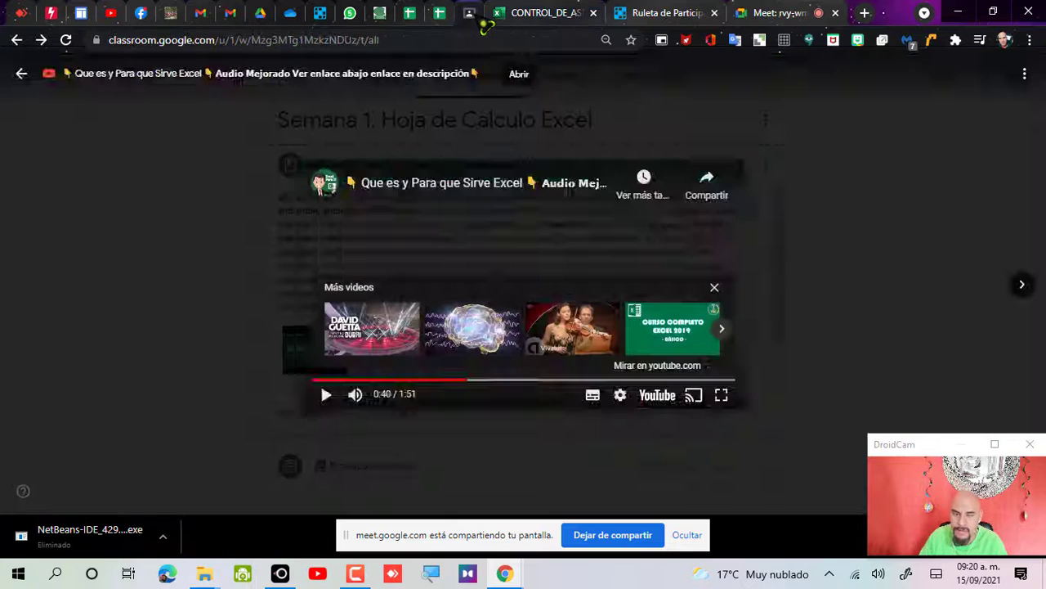
key(Escape)
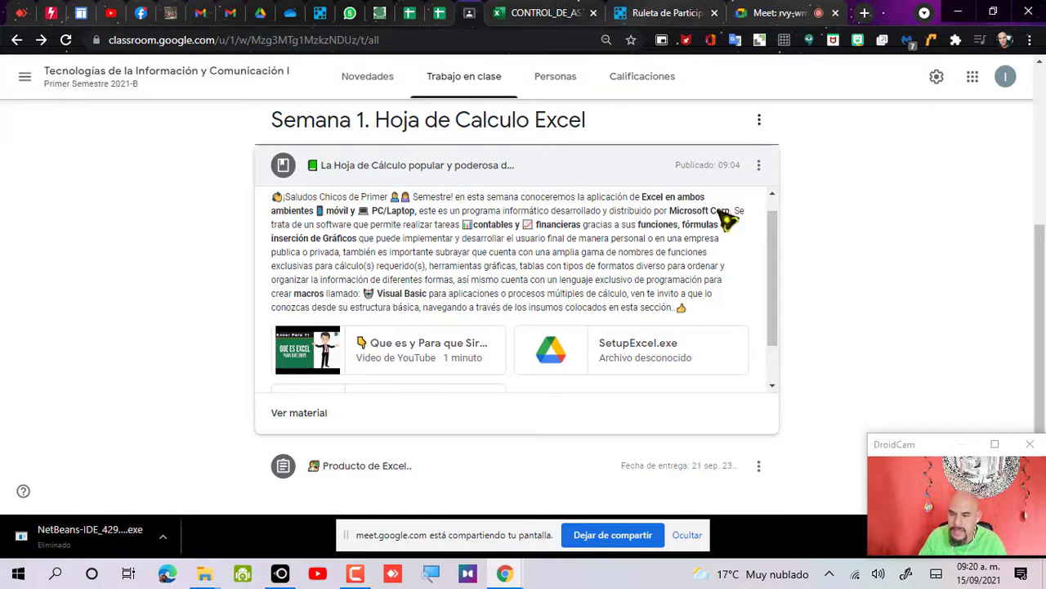
scroll(777, 270, down, 2)
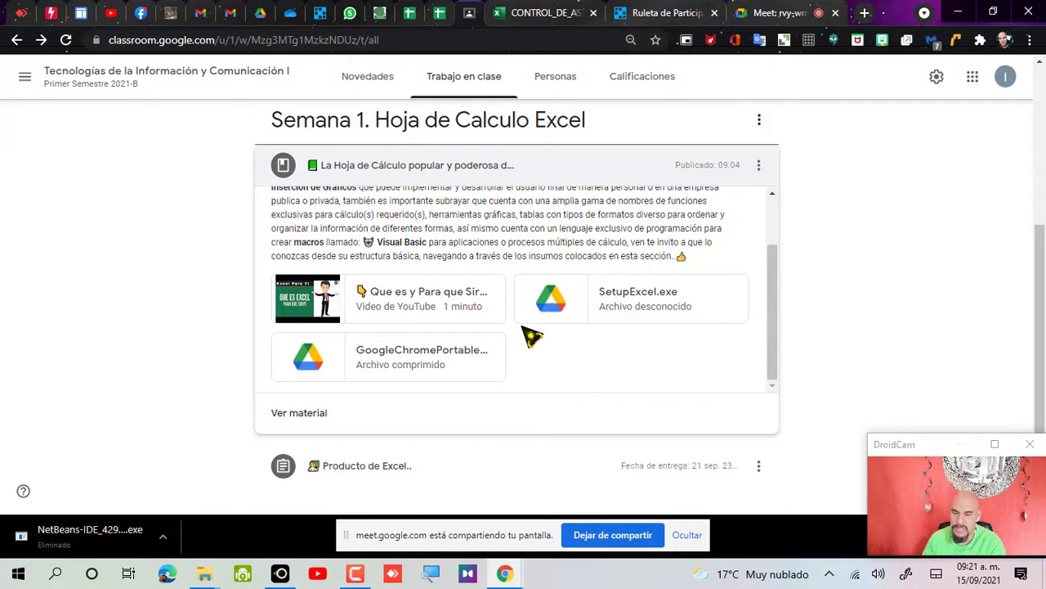
- Open the SetupExcel.exe attachment in Google Drive and download it despite the virus-scan warning
click(587, 304)
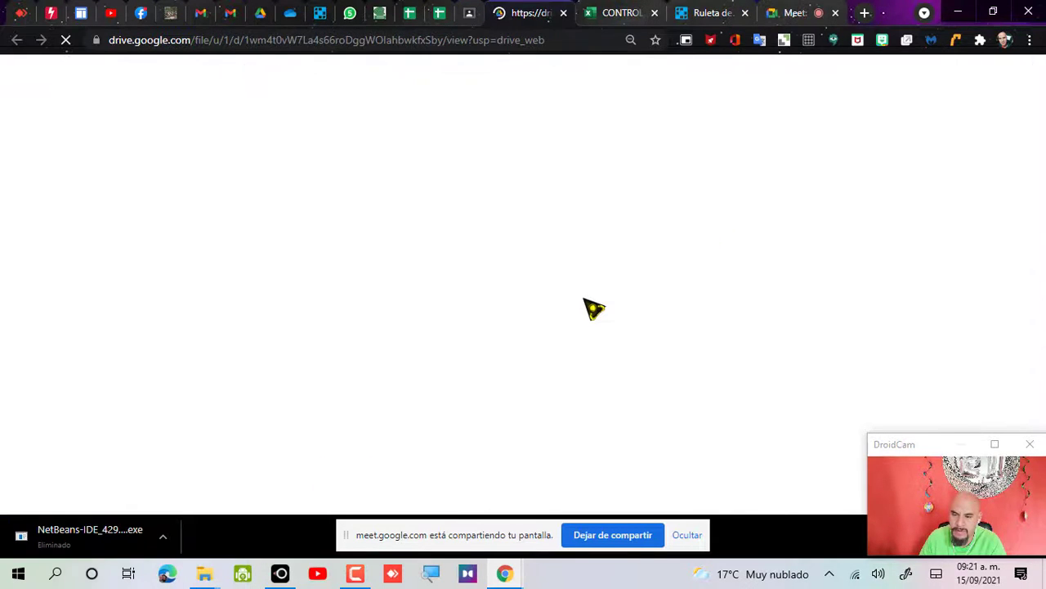
click(477, 14)
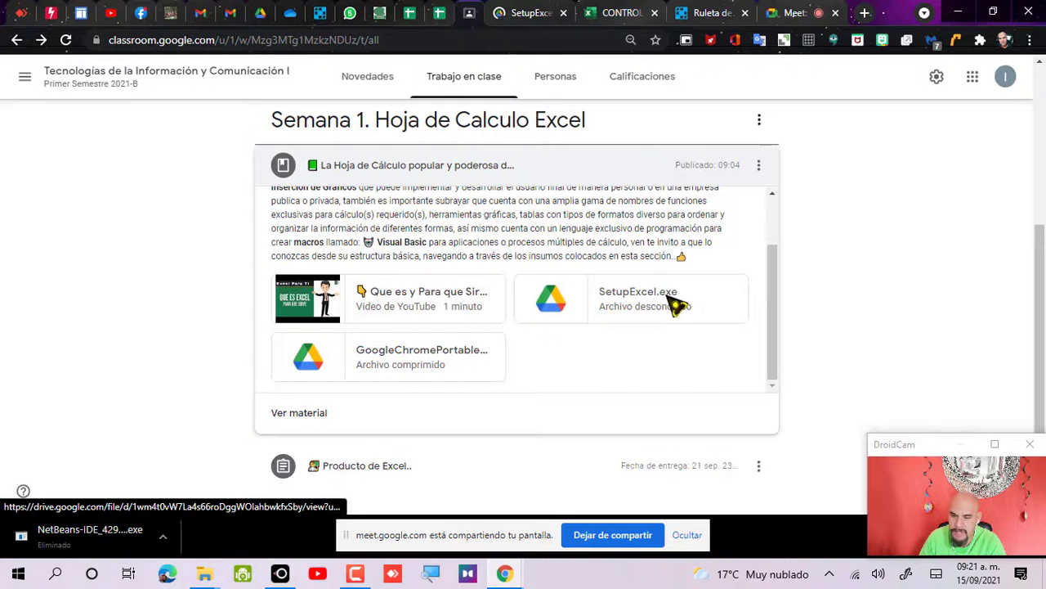
click(537, 16)
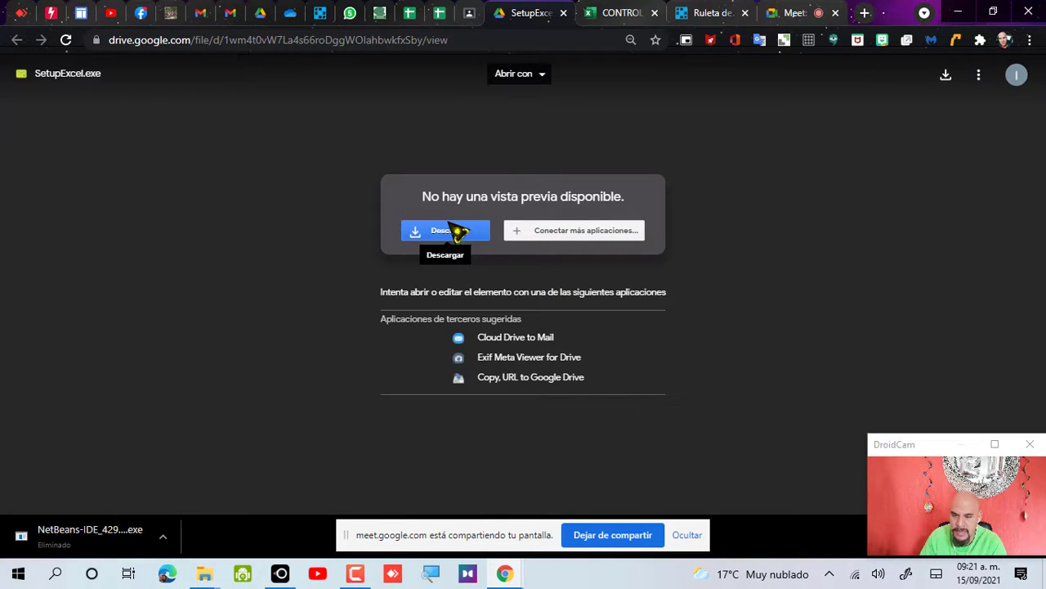
click(452, 233)
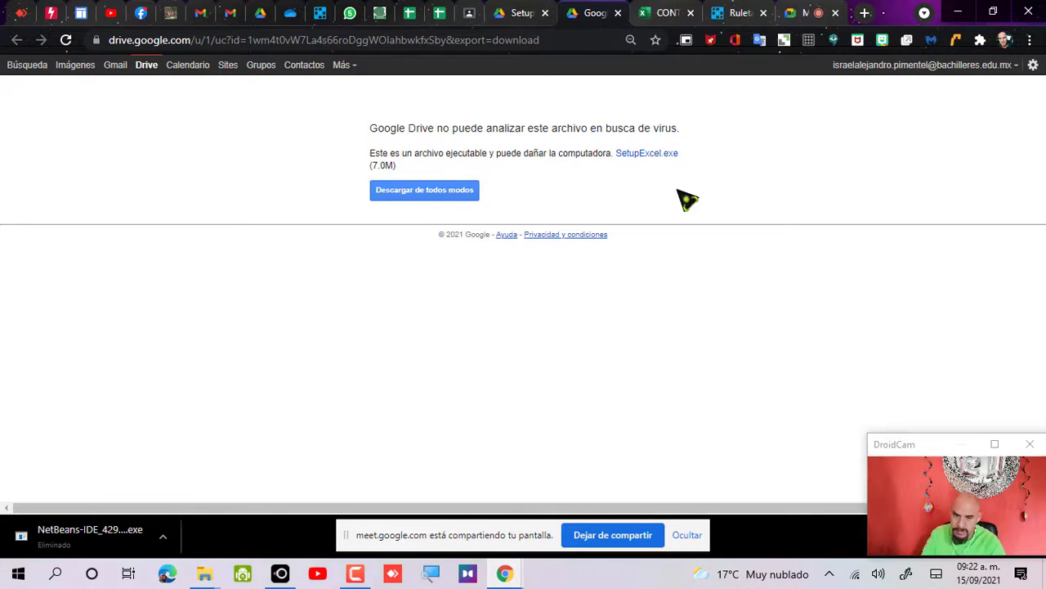
click(397, 202)
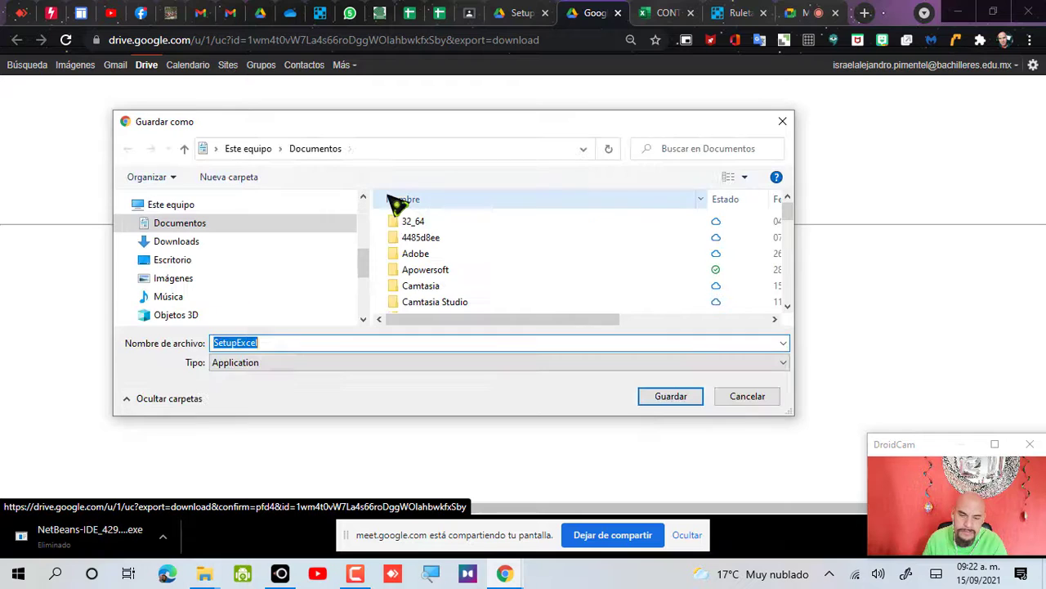
- Save the SetupExcel file in the Downloads folder, moving the screen-sharing bar out of the way
drag(407, 134, 472, 135)
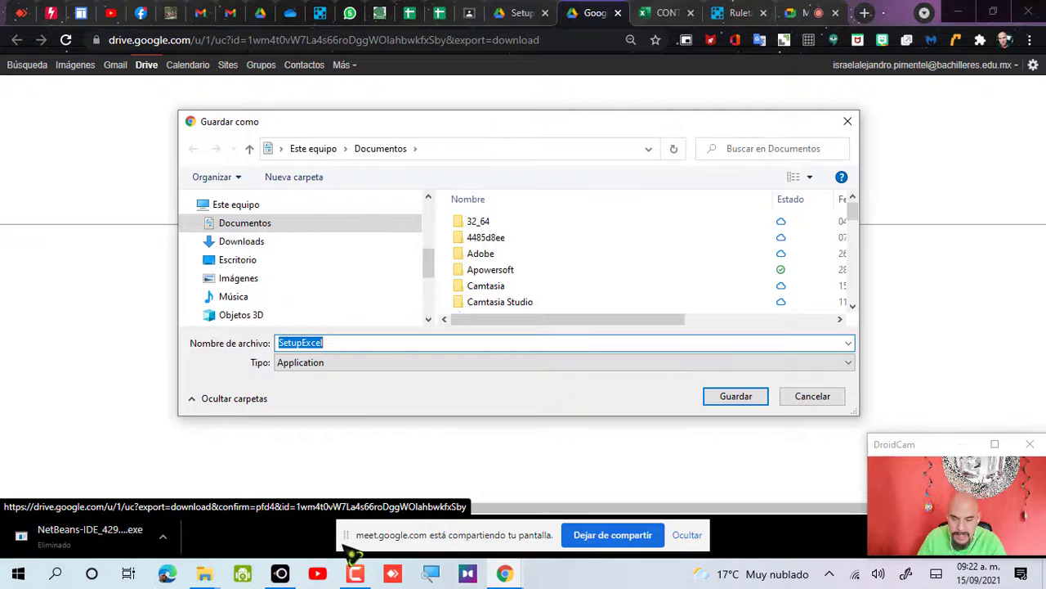
click(363, 505)
drag(365, 509, 391, 518)
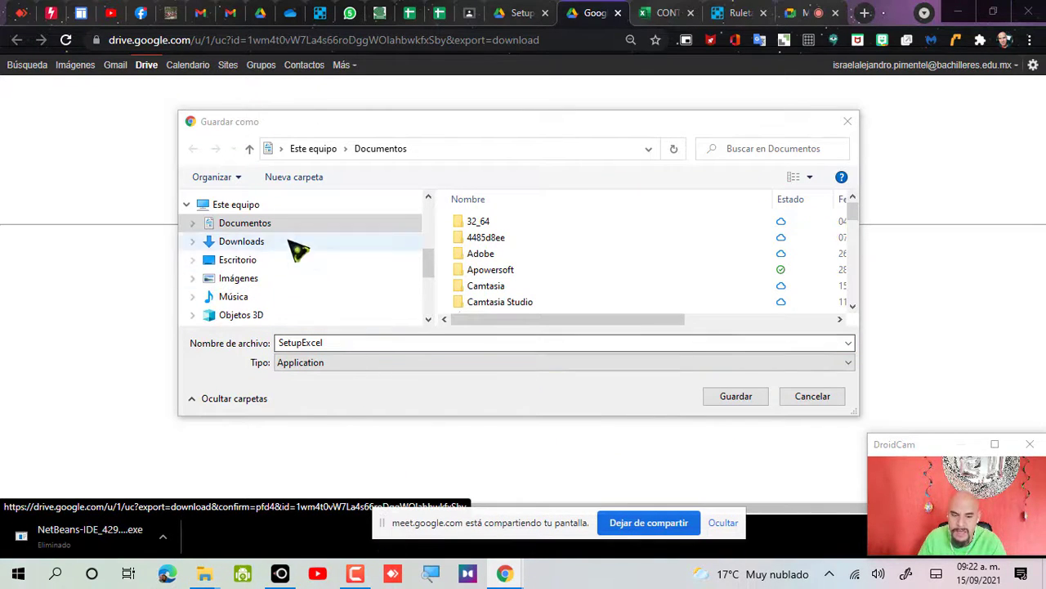
click(264, 243)
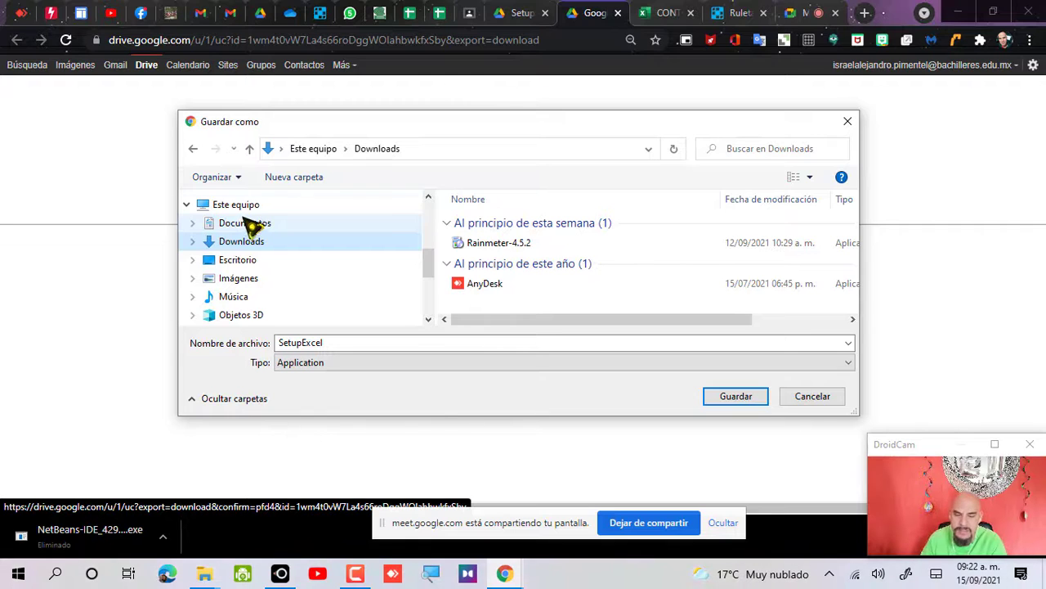
click(750, 398)
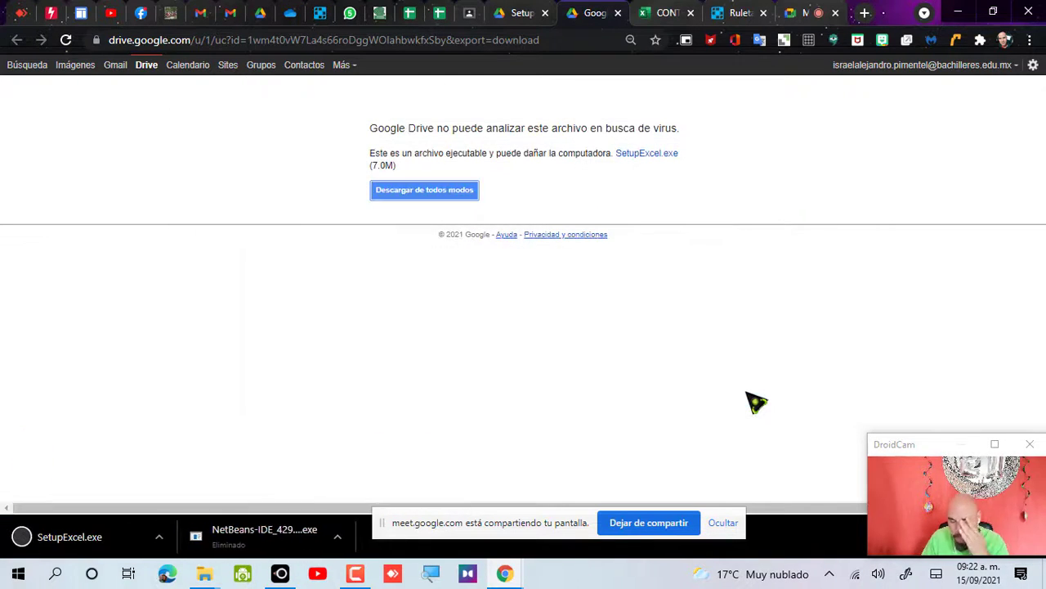
- Check the Meet call and return to the Classroom page
click(804, 15)
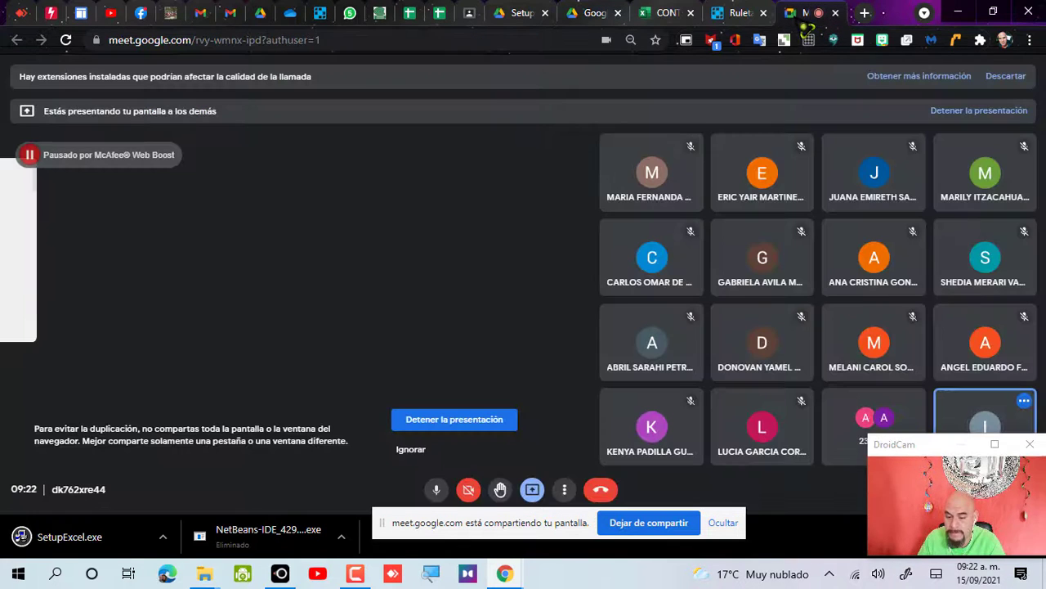
click(474, 15)
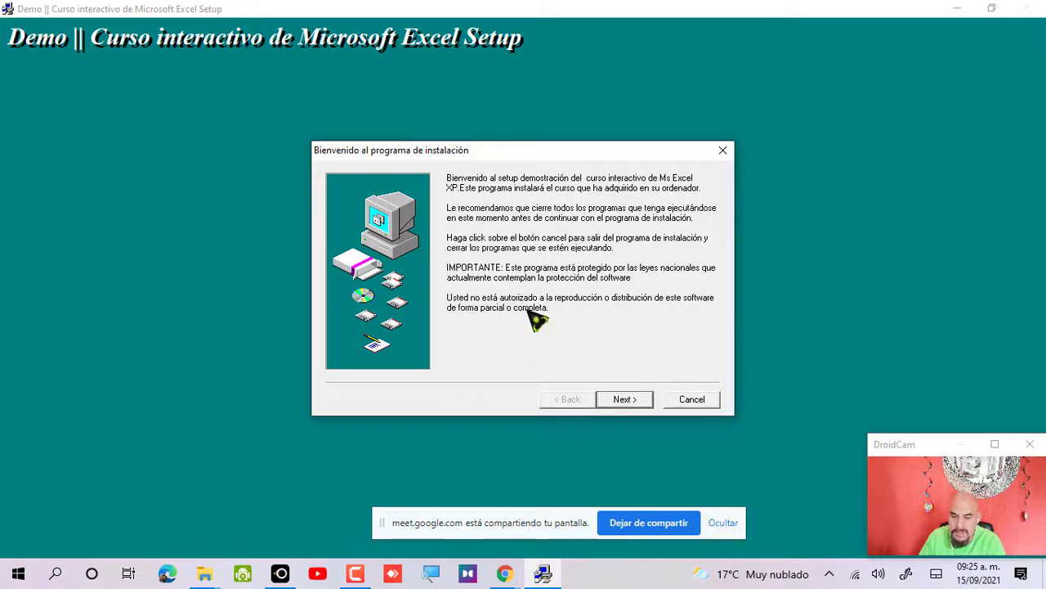
- Look over the running applications in Task Manager, select Camtasia 2021 Recorder and close Task Manager
key(ctrl+shift+Escape)
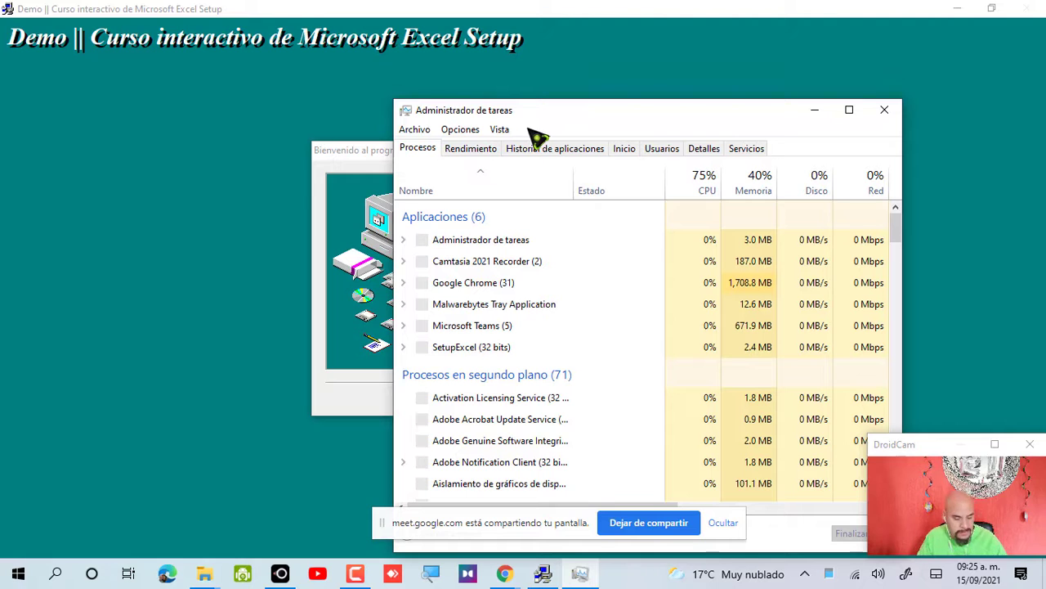
click(488, 260)
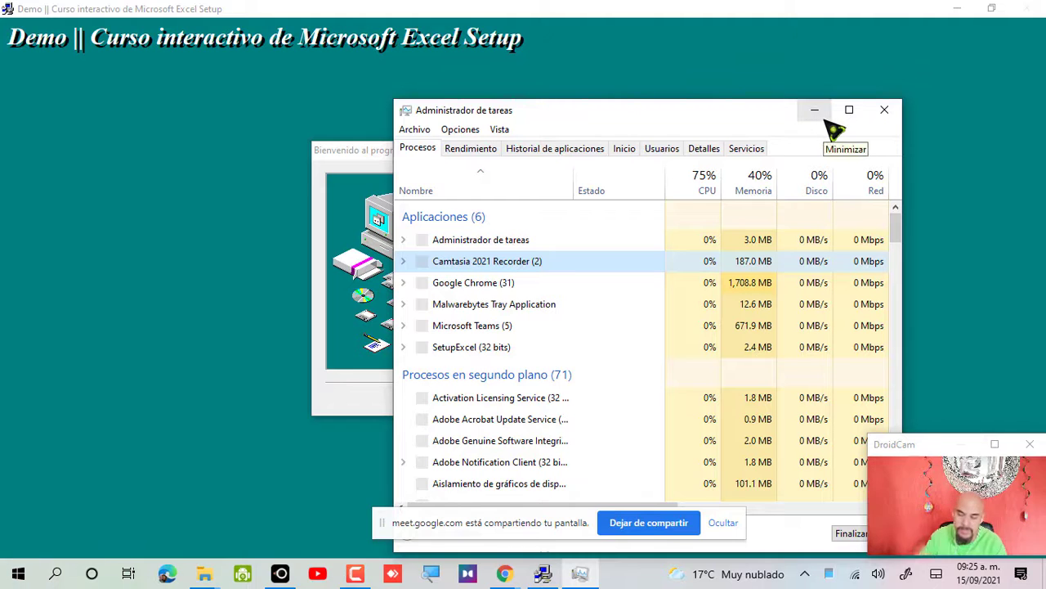
click(894, 115)
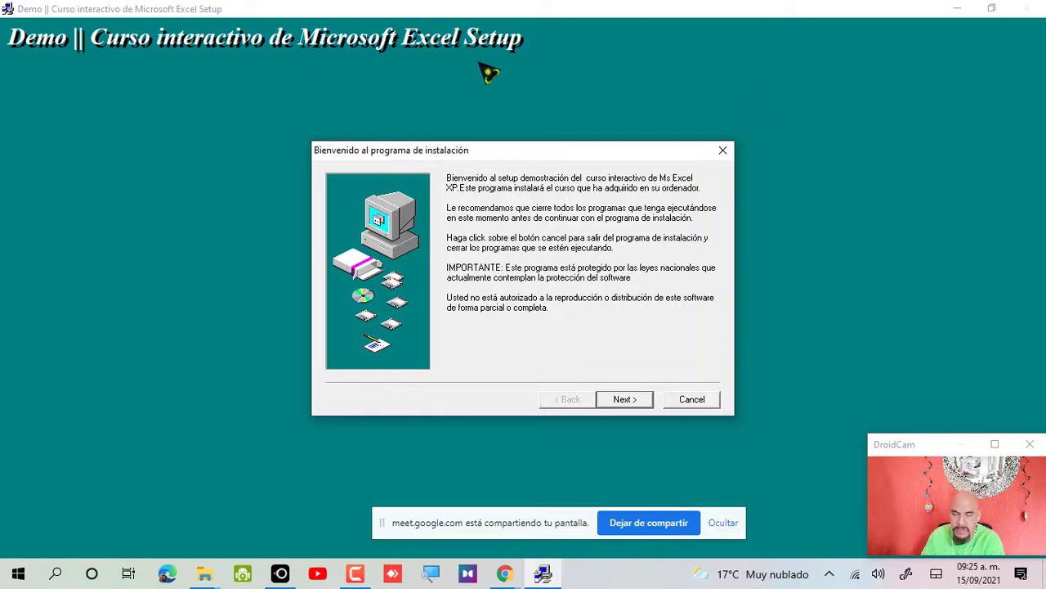
- Install the demo of the interactive Microsoft Excel course, close the Neo-Clik folder window and exit the installer
click(625, 400)
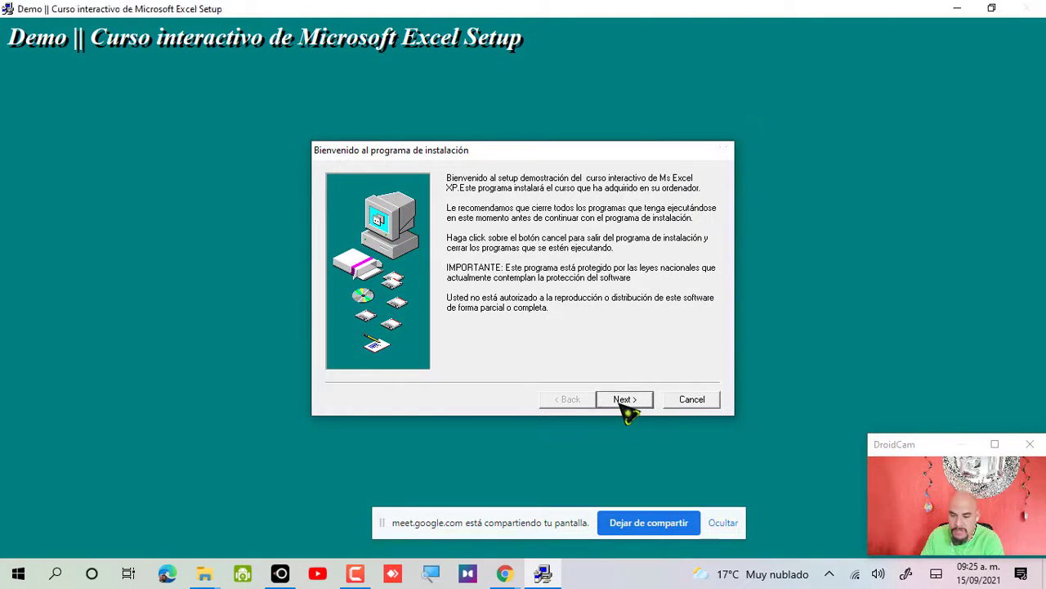
click(624, 400)
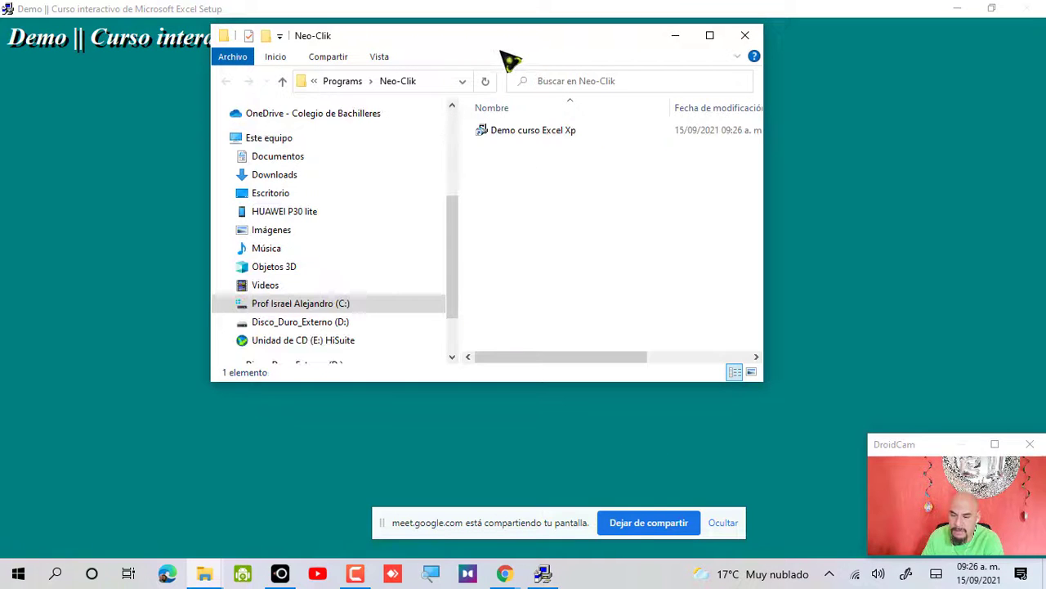
drag(519, 45, 540, 114)
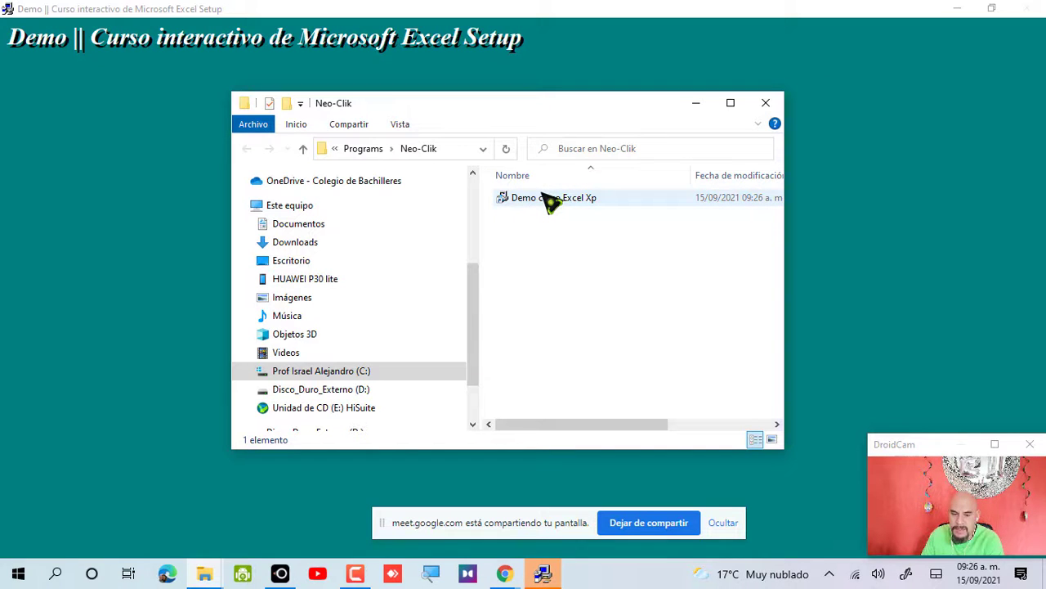
click(763, 105)
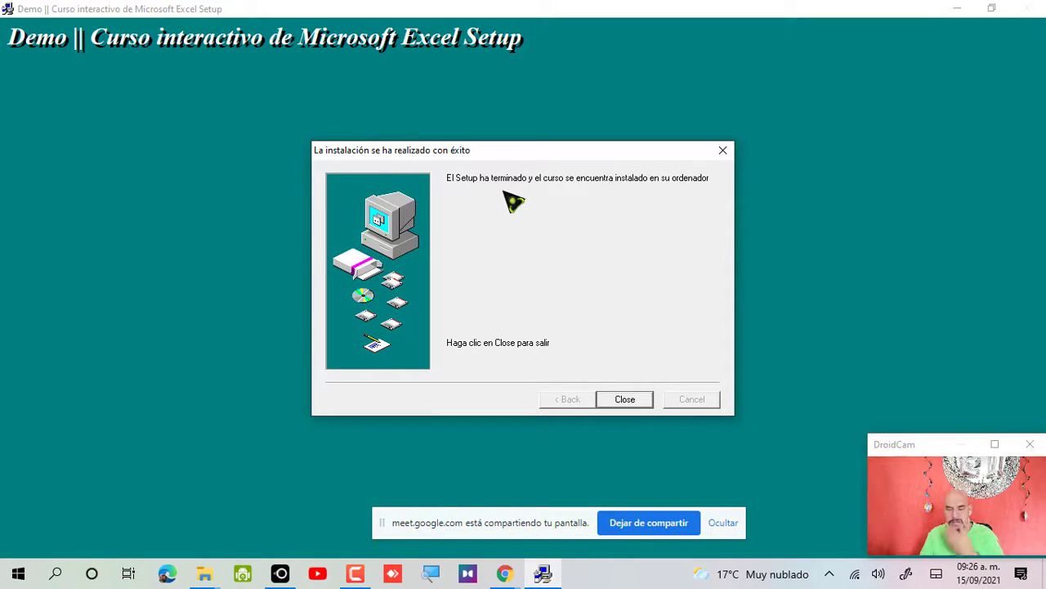
click(626, 400)
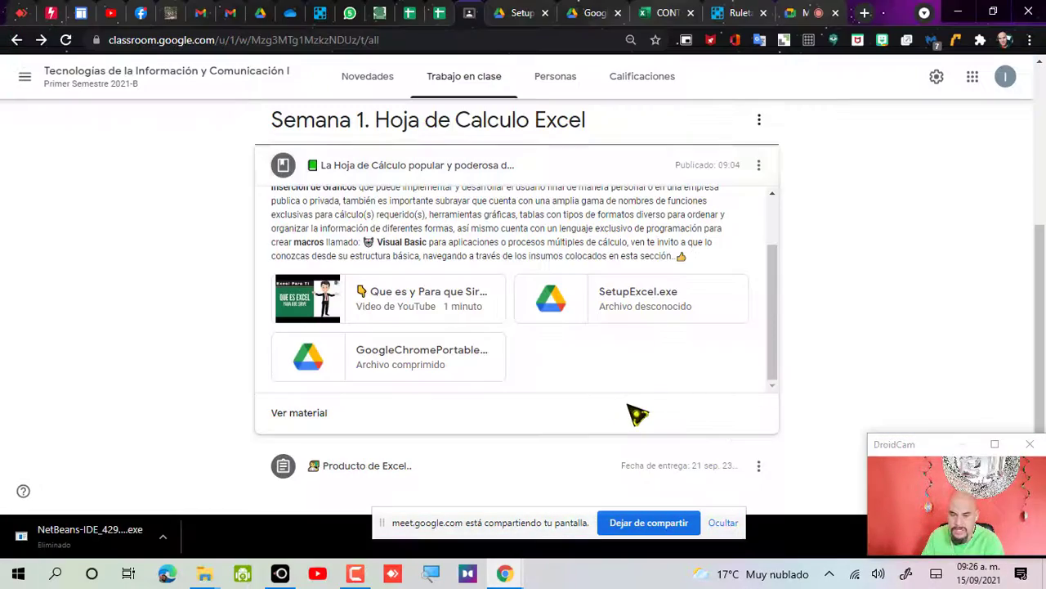
- Show the desktop and point out the Demo curso Excel Xp shortcut by moving it down and back
click(963, 13)
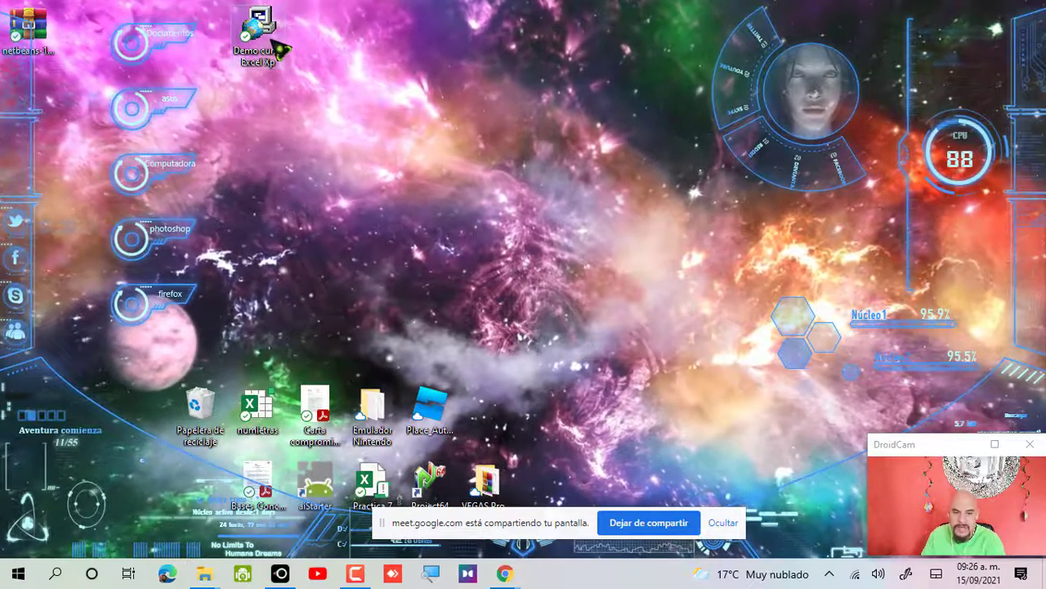
drag(274, 40, 286, 80)
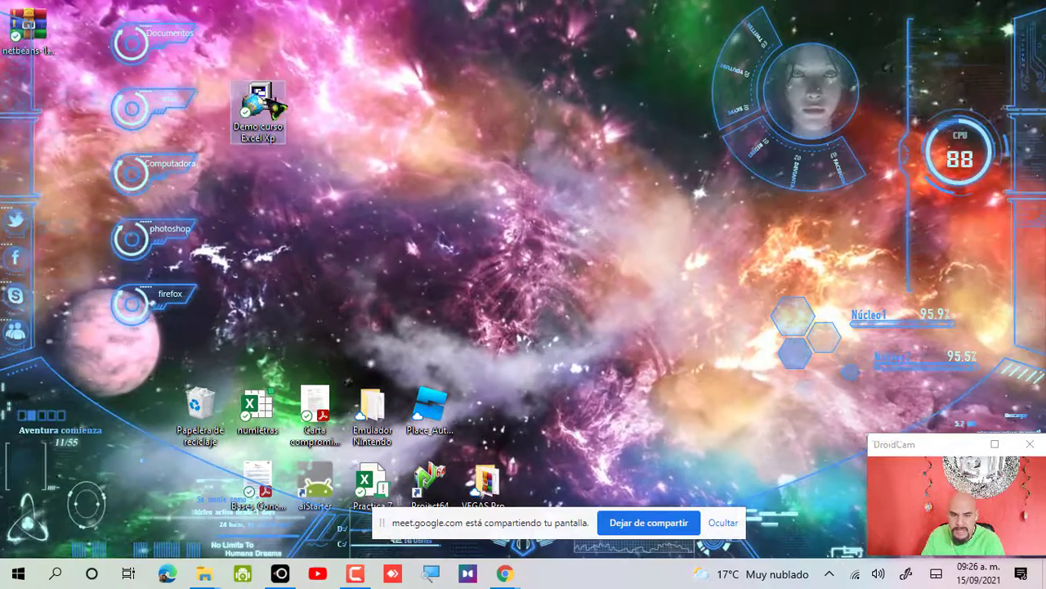
drag(278, 122, 281, 75)
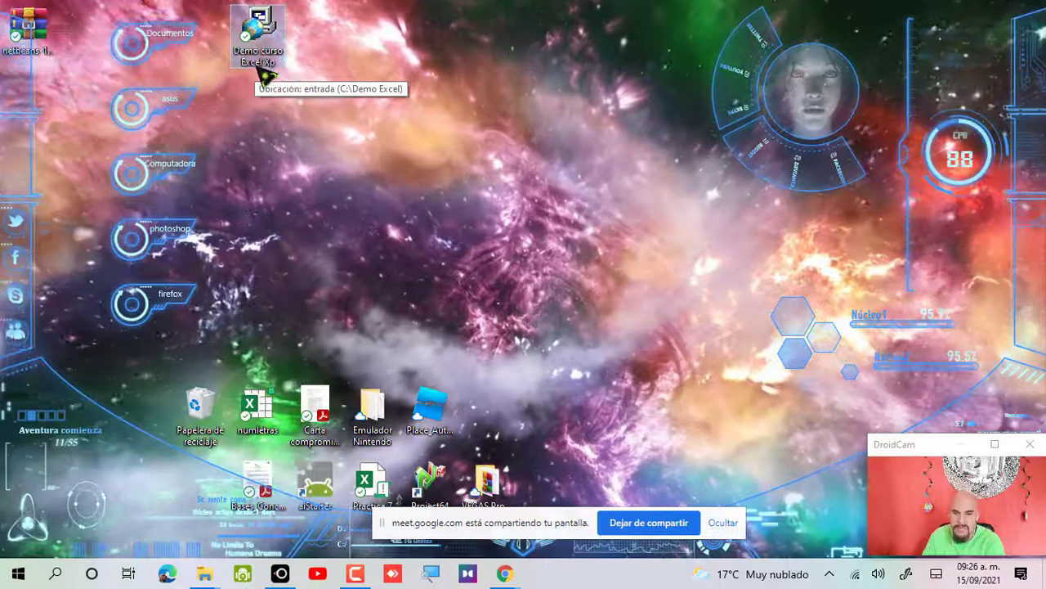
- Return to the Meet call, start recording the meeting and confirm the consent notice, moving the DroidCam window aside and back
key(alt+Tab)
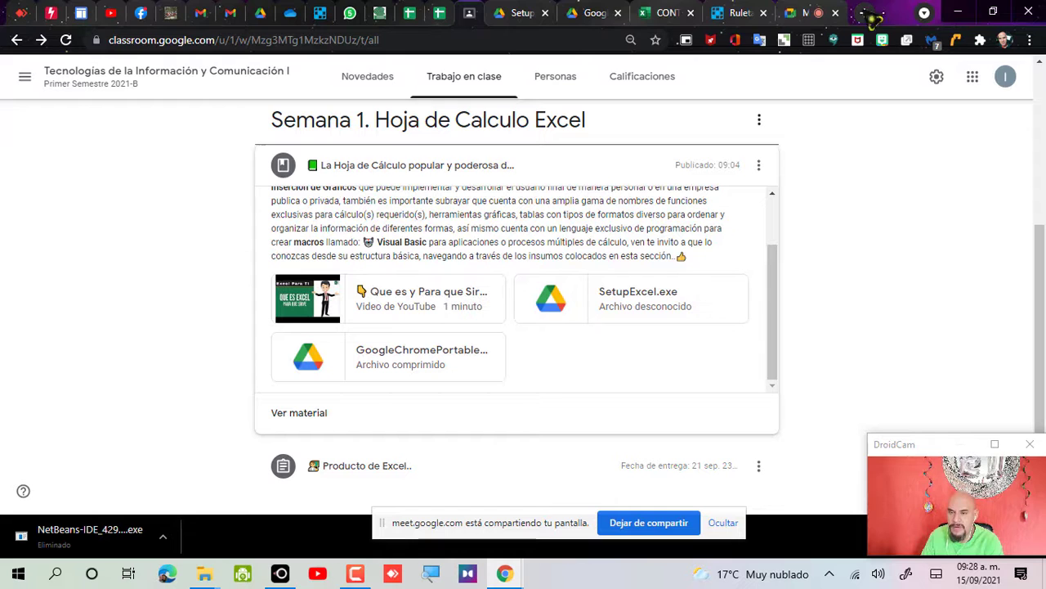
click(809, 19)
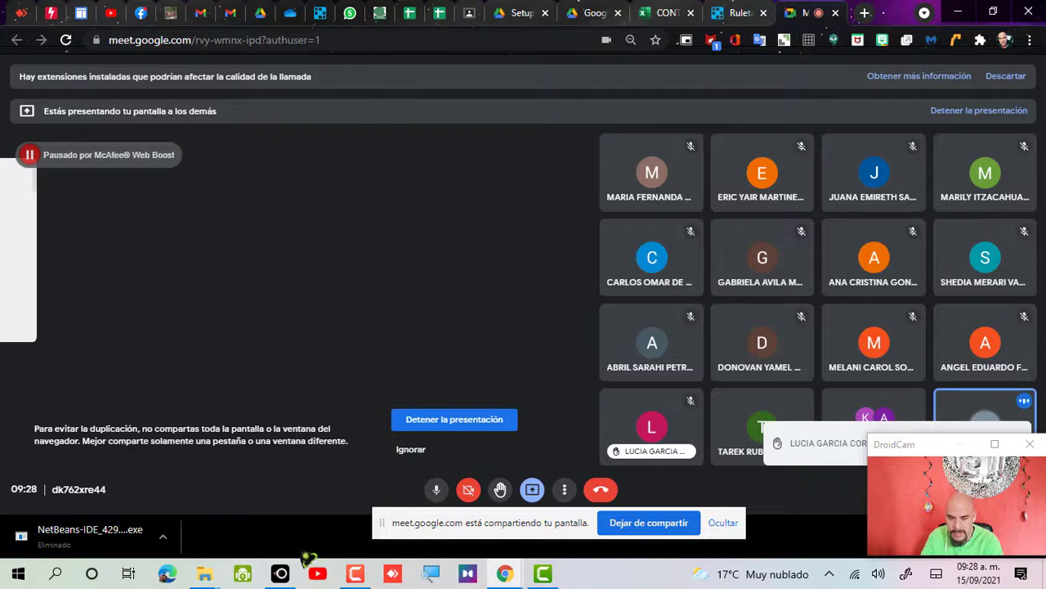
drag(899, 446, 667, 447)
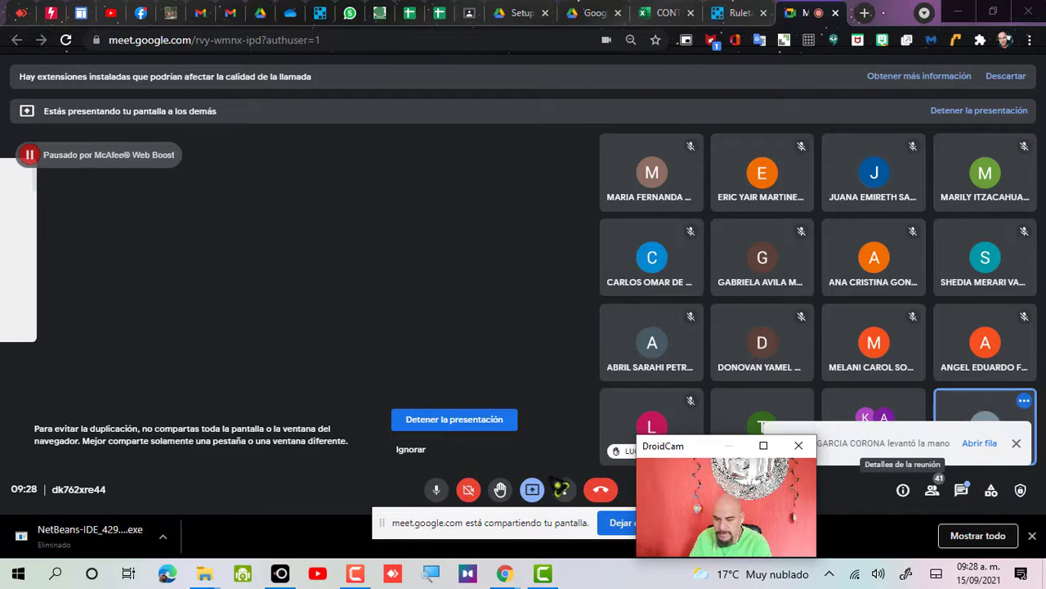
click(565, 490)
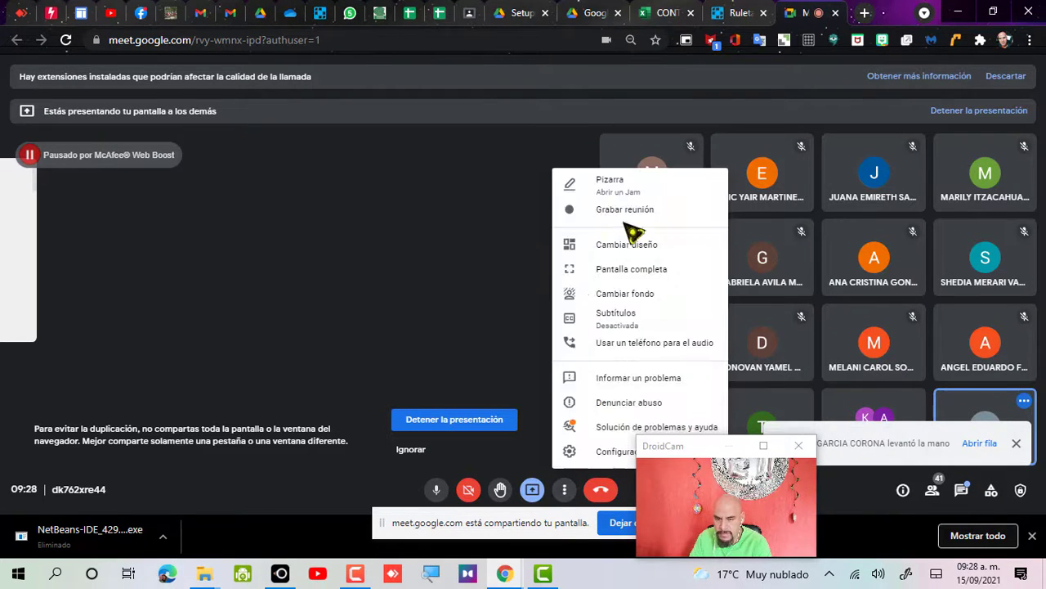
click(729, 351)
drag(839, 458, 762, 443)
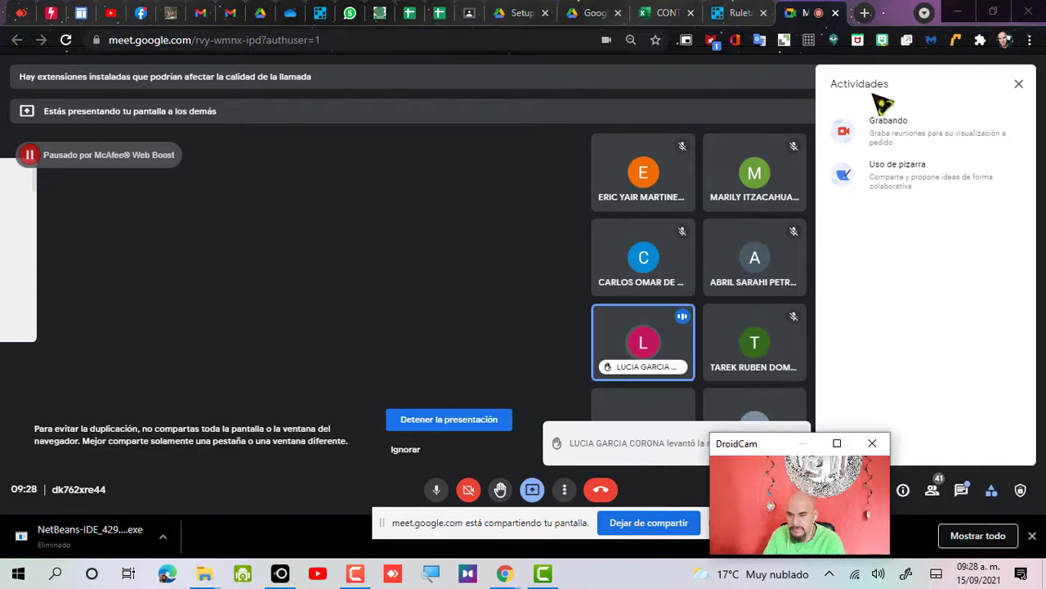
click(879, 125)
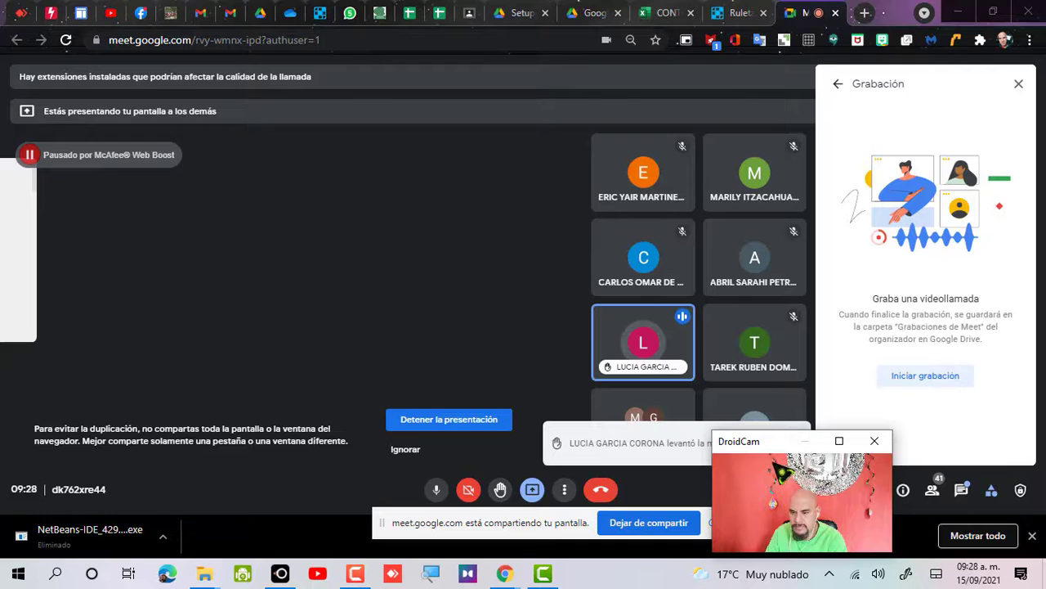
click(926, 376)
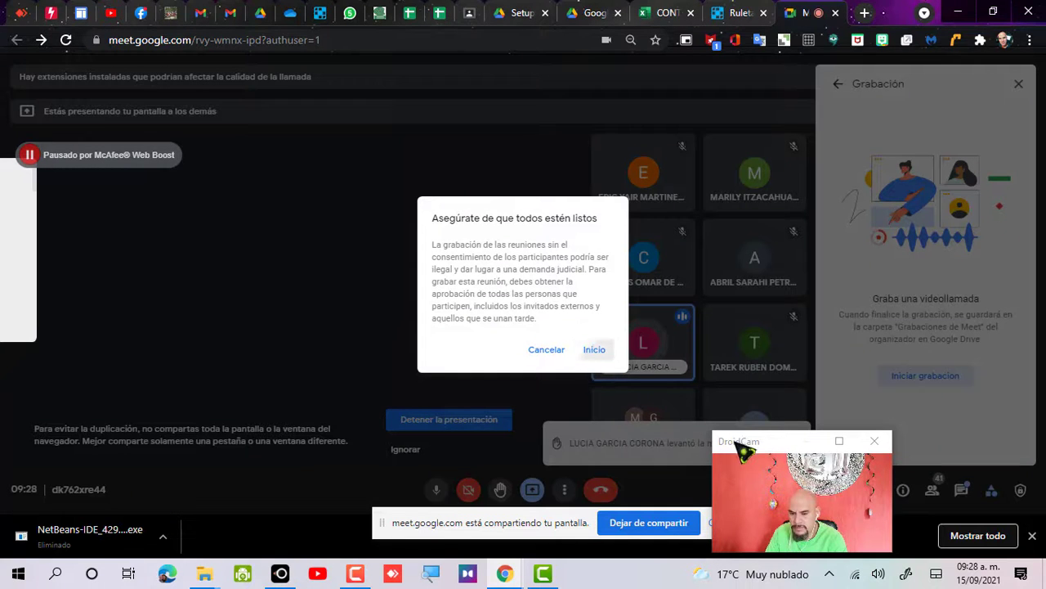
key(Return)
drag(740, 448, 903, 460)
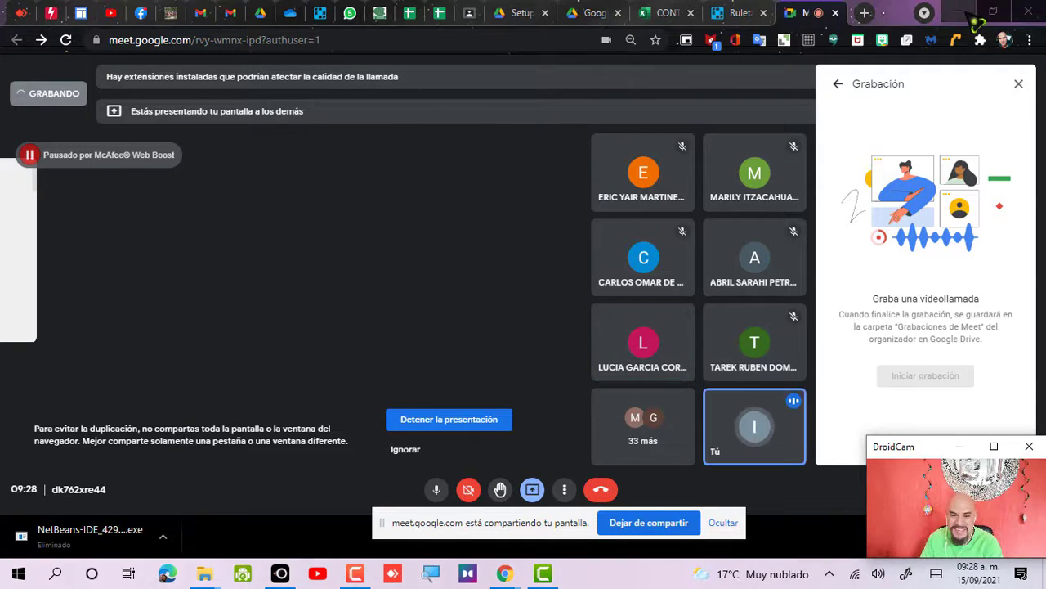
- Minimize the browser and the Camtasia editor, restore the browser and switch to the Classroom coursework page
click(970, 16)
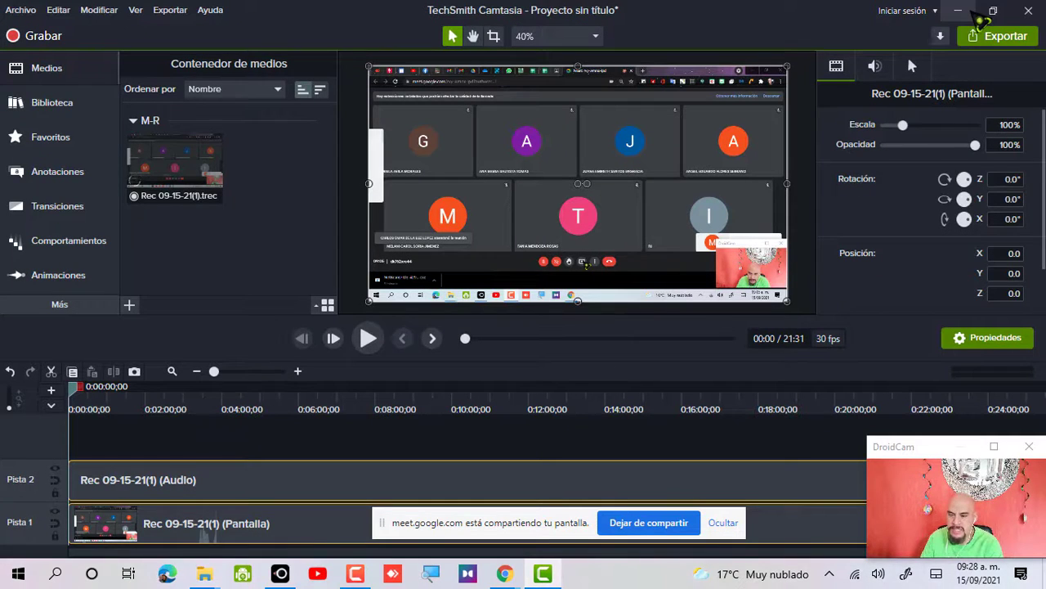
click(976, 13)
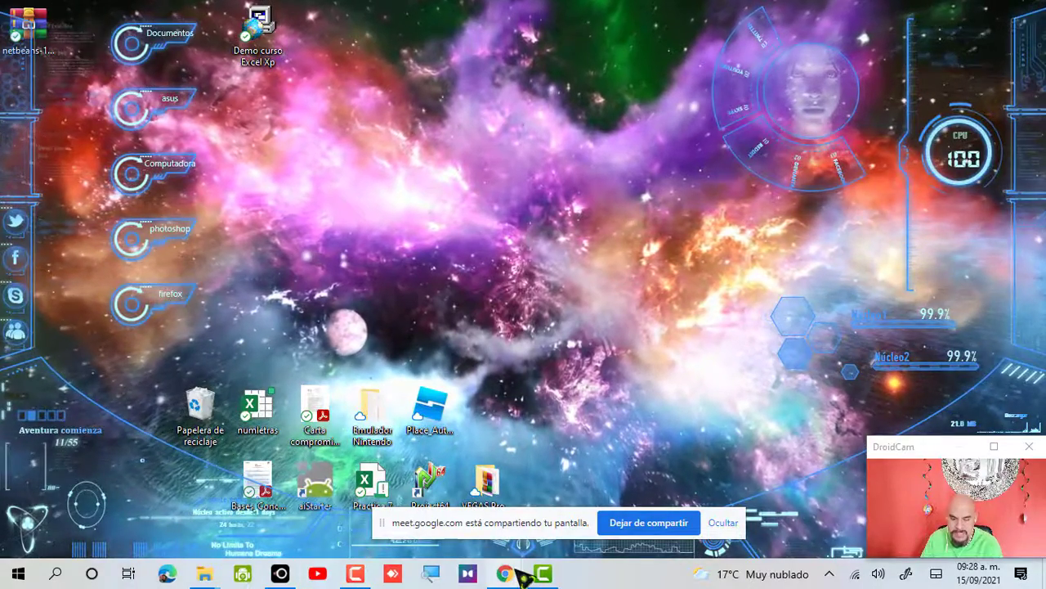
mouse_move(504, 573)
click(458, 519)
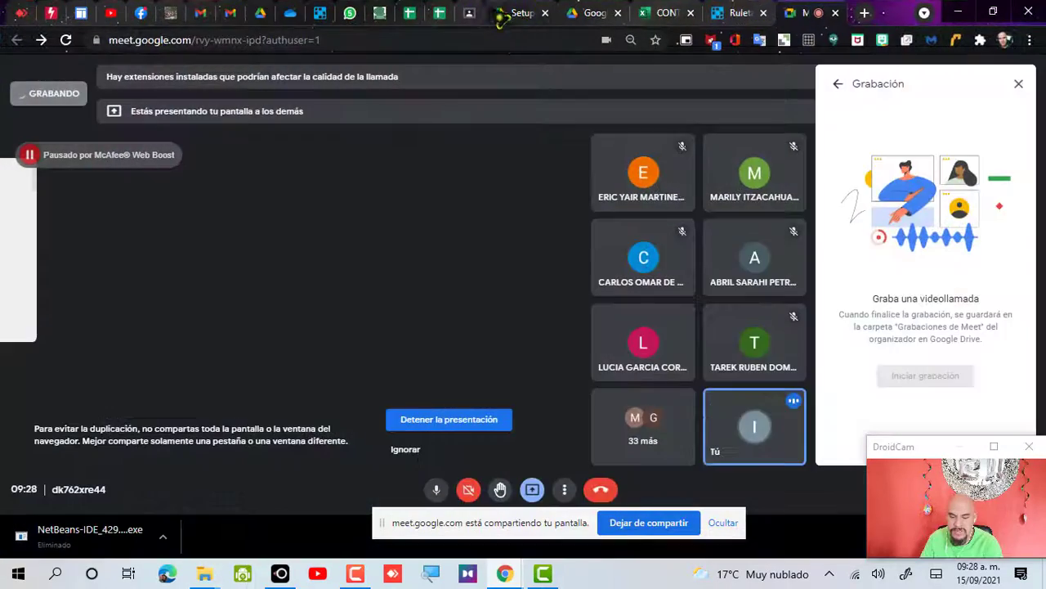
click(474, 25)
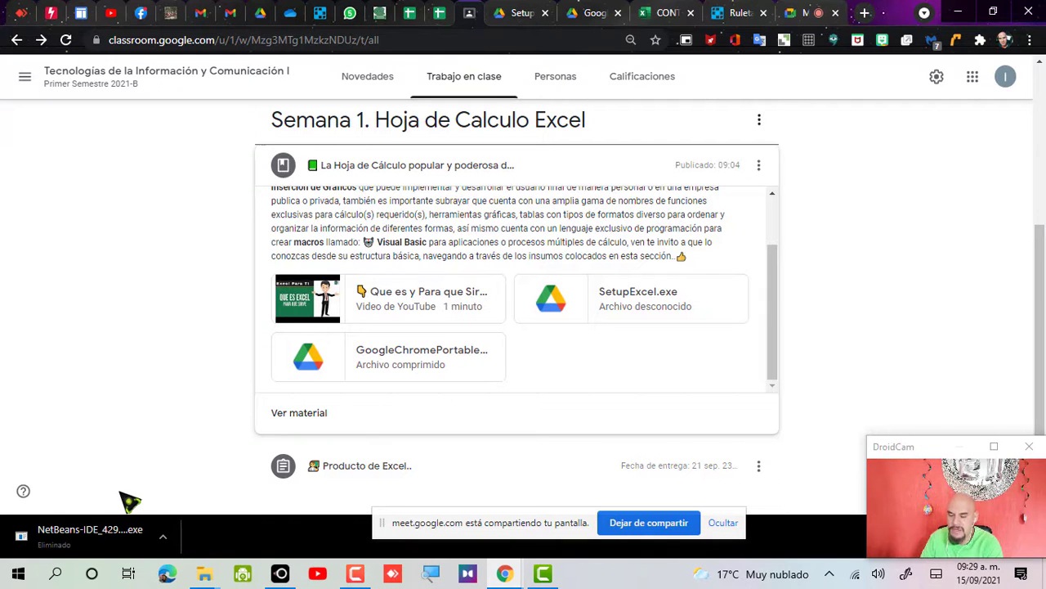
- Show the desktop briefly and bring the Classroom coursework page back
click(960, 13)
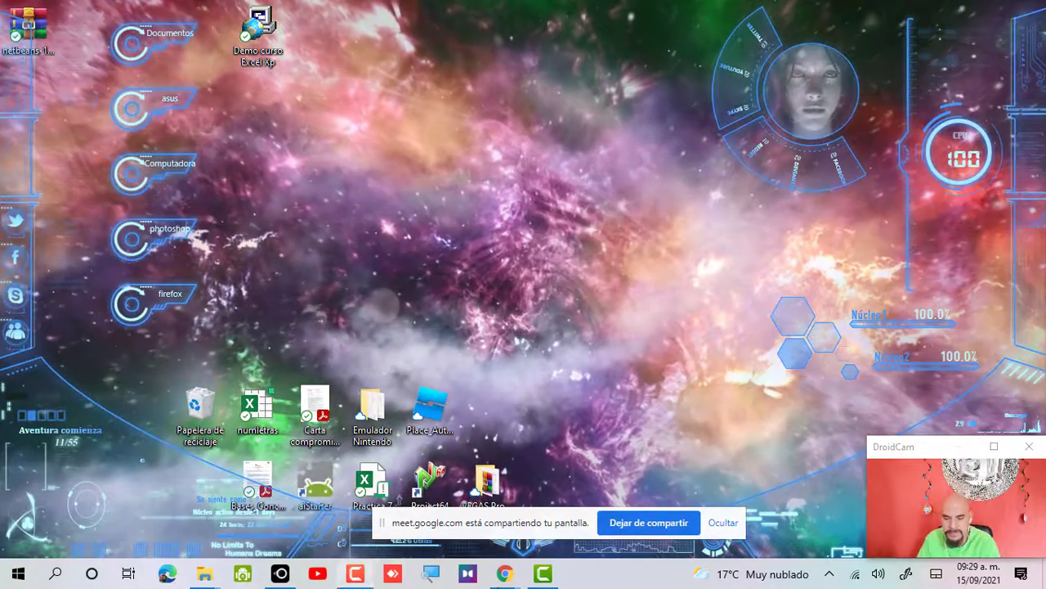
mouse_move(518, 576)
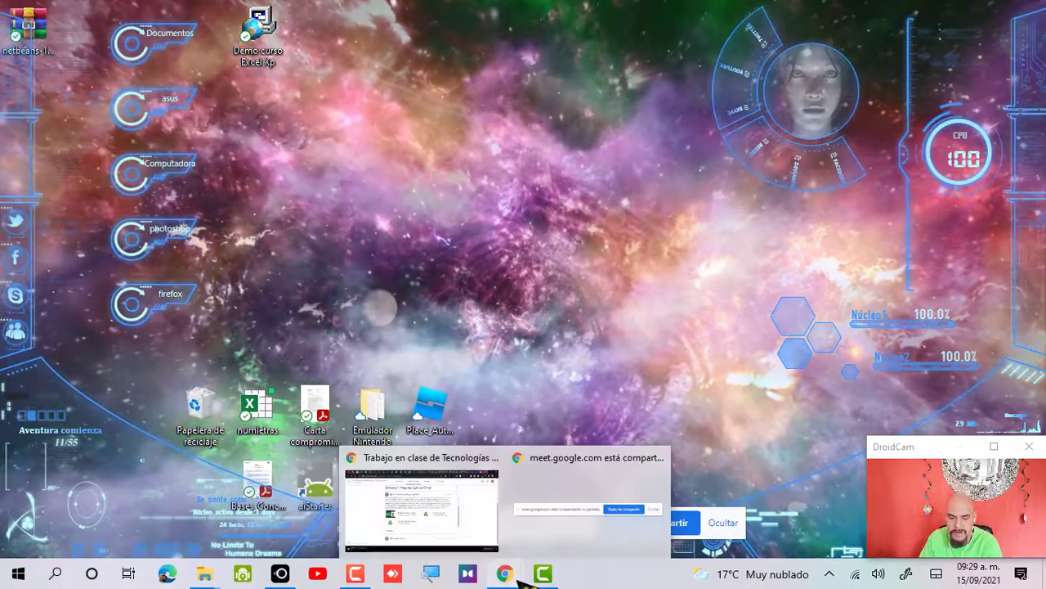
click(415, 536)
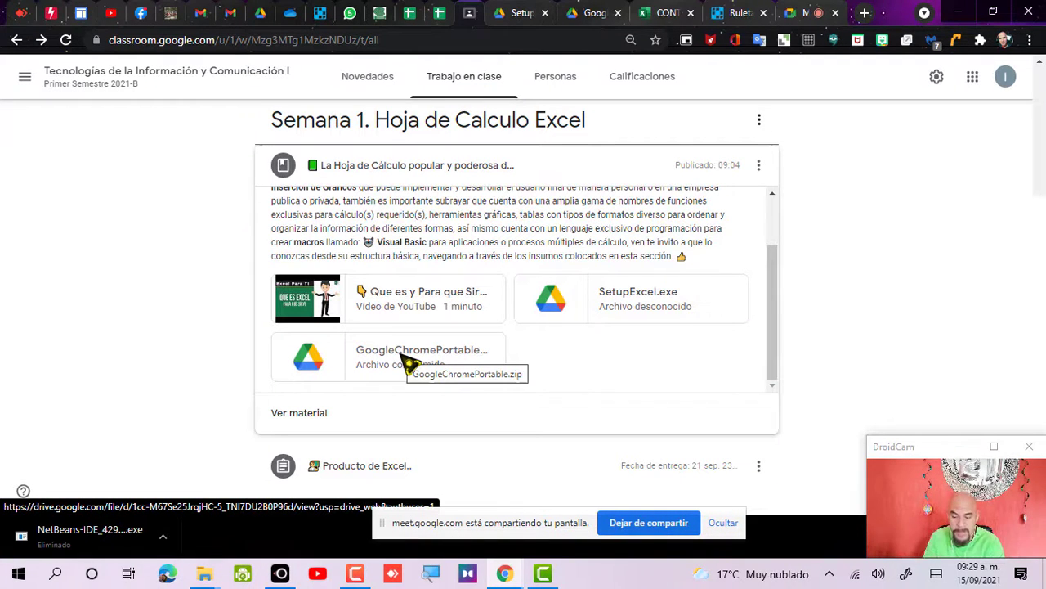
- Open the GoogleChromePortable.zip attachment in a new window and download it to the Downloads folder despite the virus-scan notice
click(455, 374)
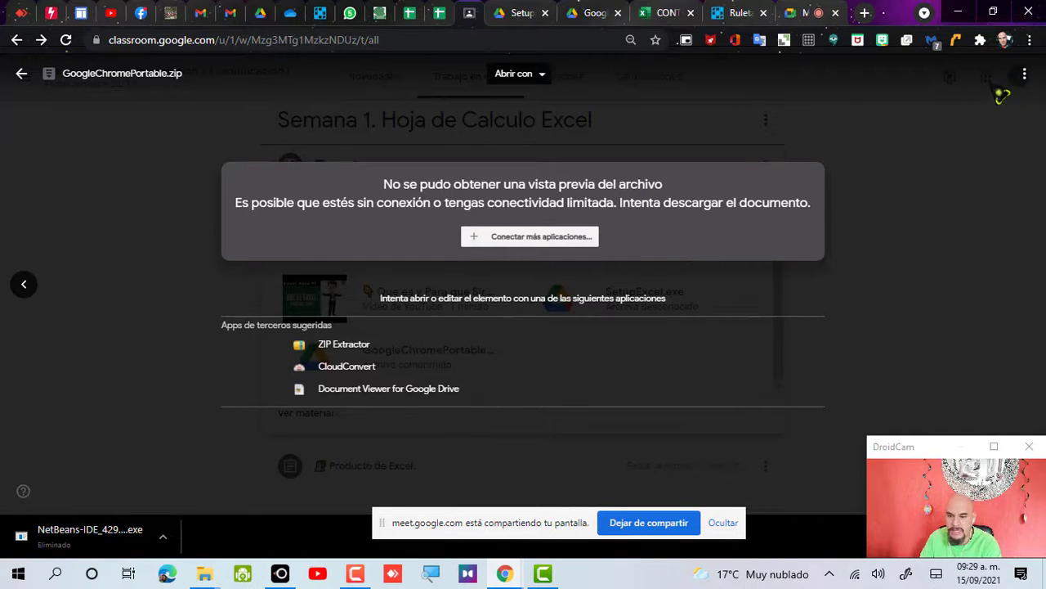
click(1024, 74)
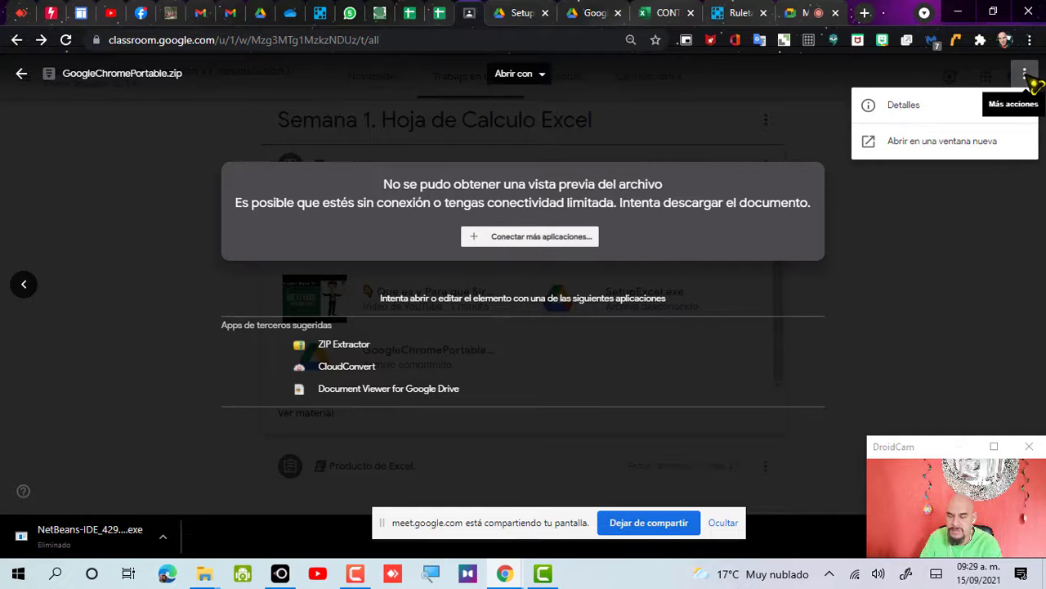
click(942, 142)
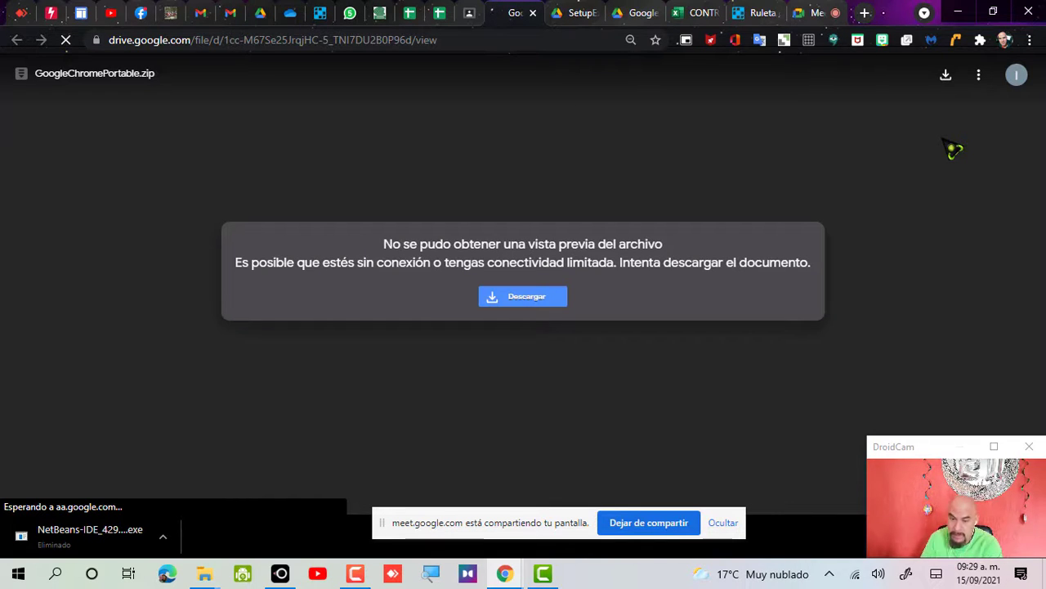
click(554, 300)
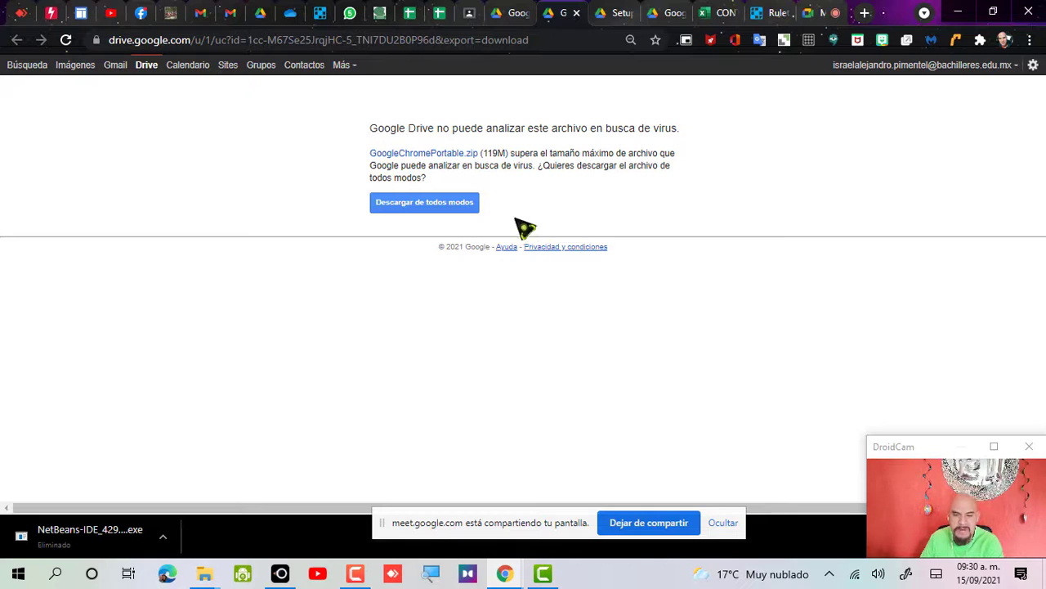
click(423, 209)
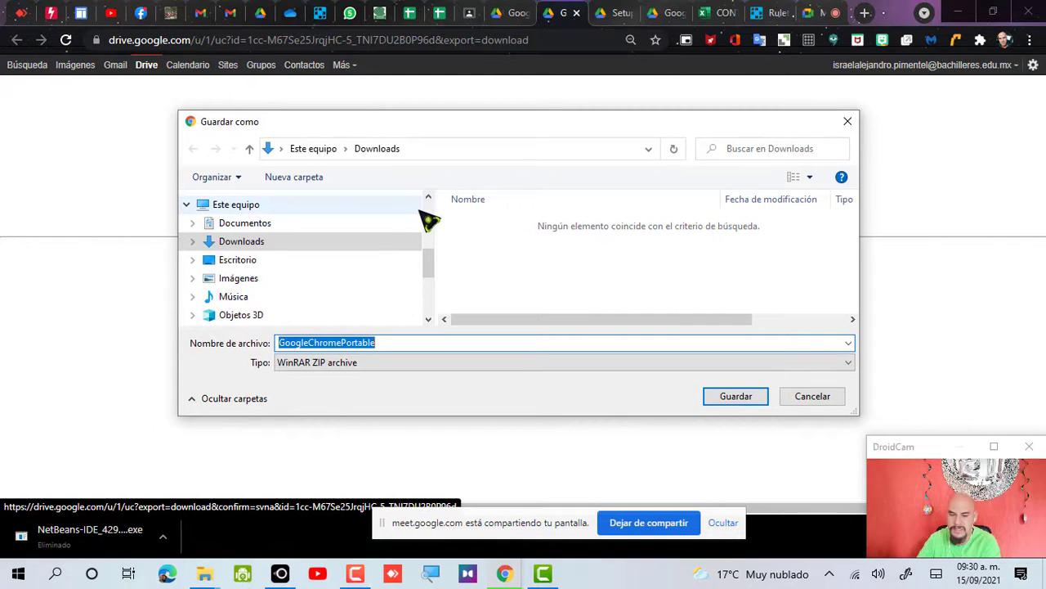
click(299, 249)
click(744, 401)
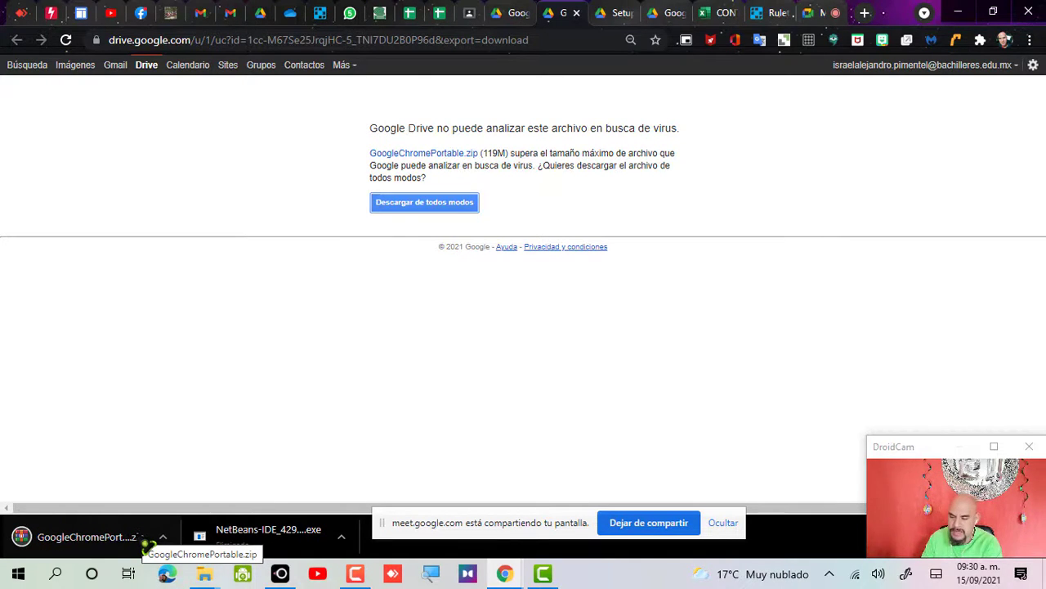
- Show the downloaded GoogleChromePortable archive in its folder and extract it right there with WinRAR
mouse_move(214, 577)
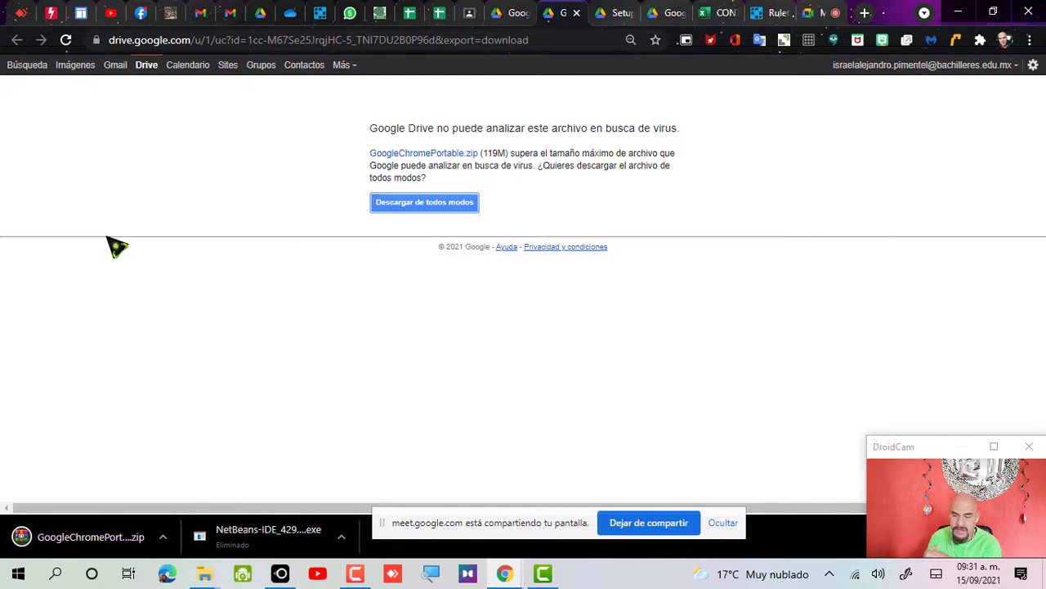
click(127, 543)
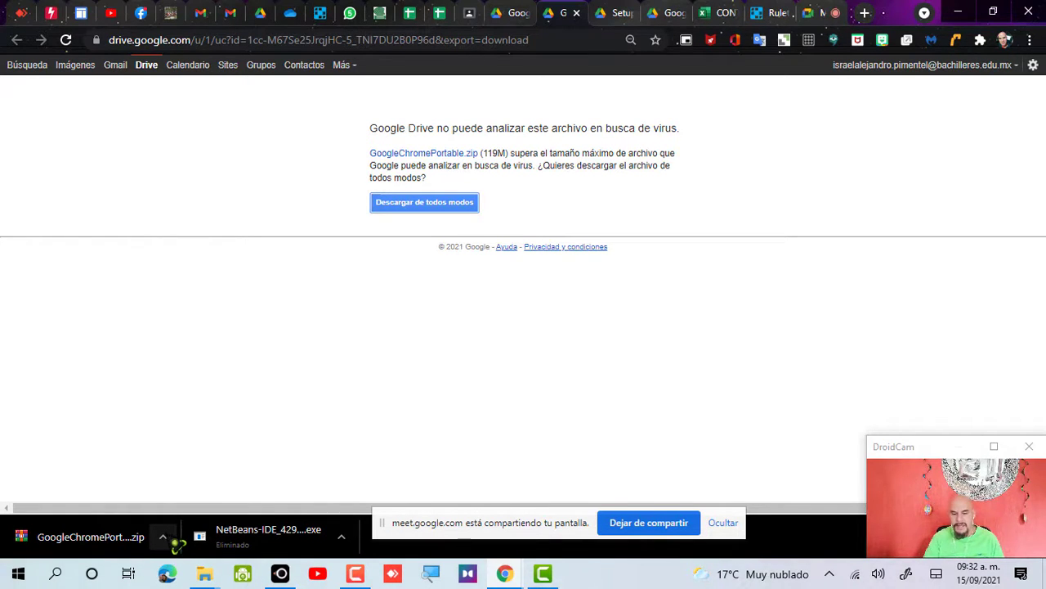
click(163, 537)
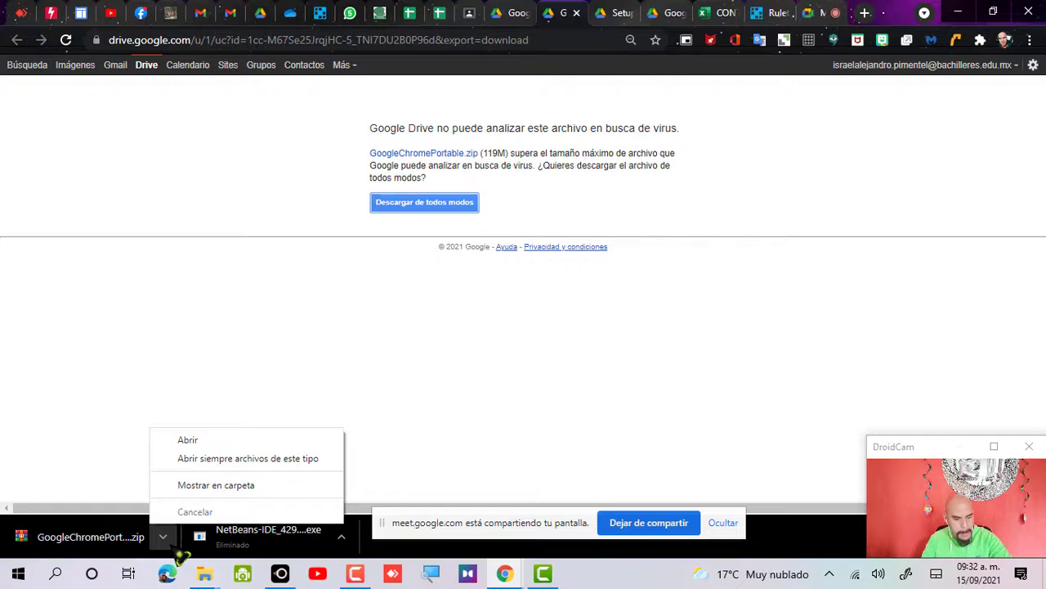
click(219, 485)
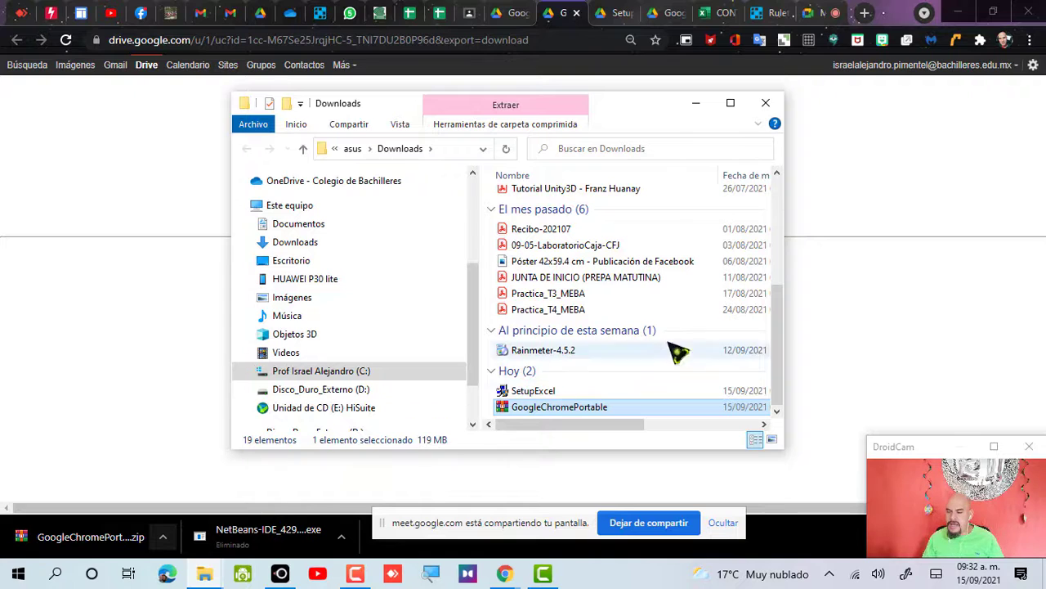
right_click(619, 420)
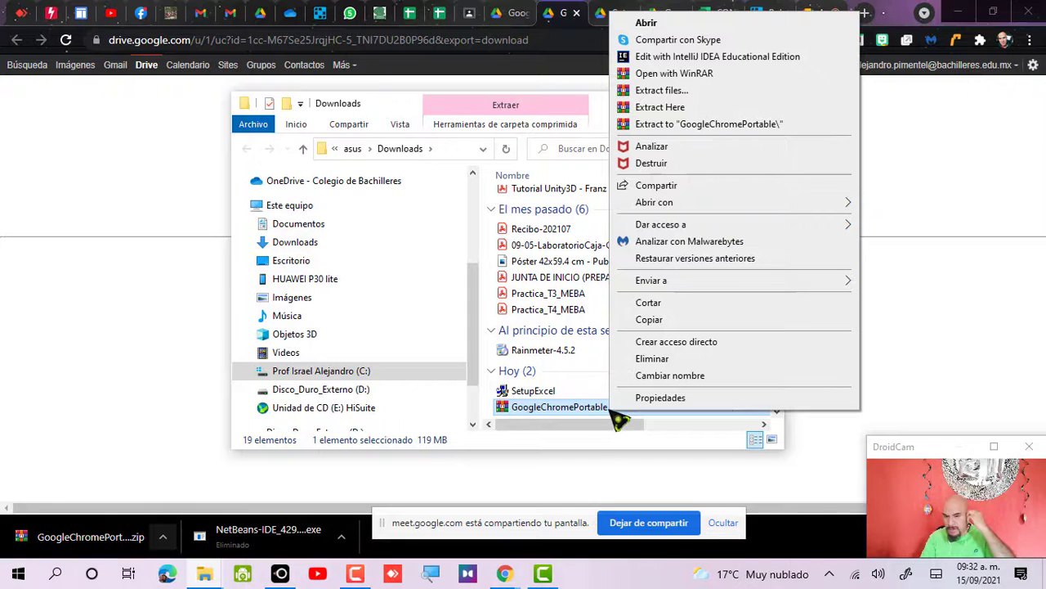
click(673, 111)
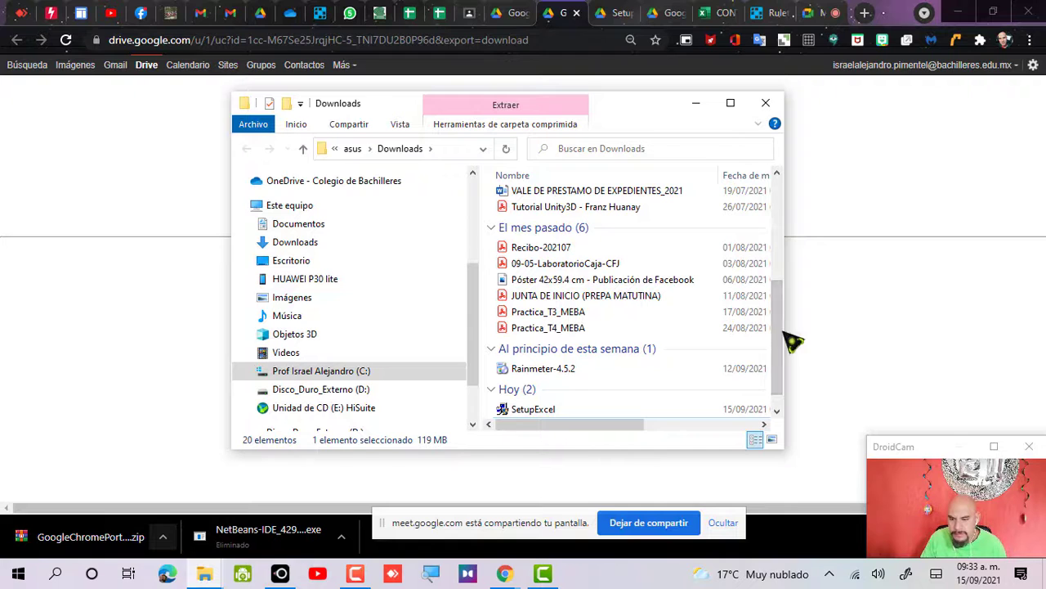
- Locate and select the extracted GoogleChromePortable folder in Downloads
drag(781, 332, 790, 297)
click(590, 227)
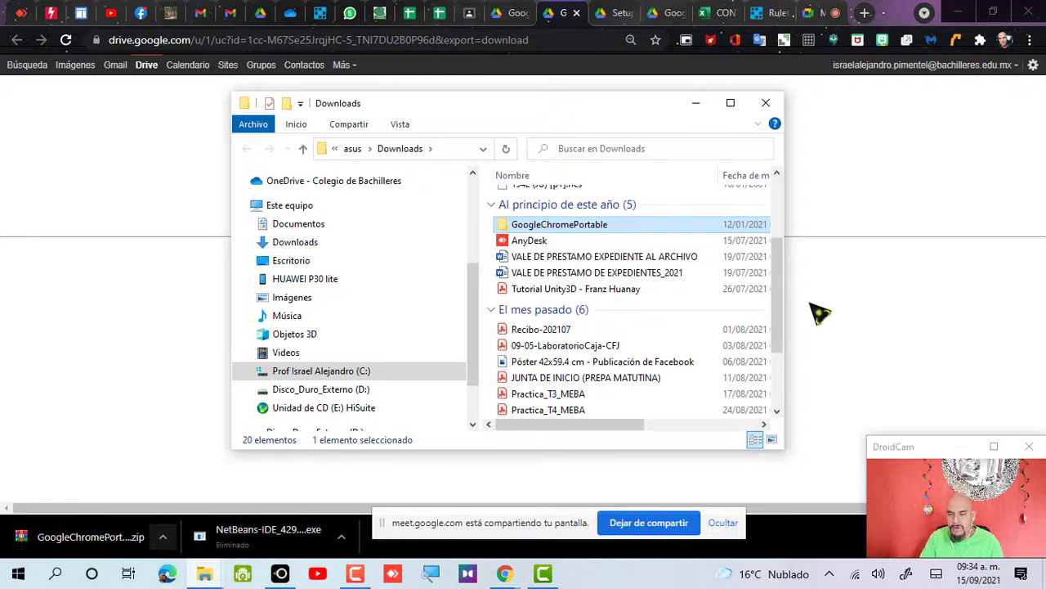
drag(789, 302, 782, 264)
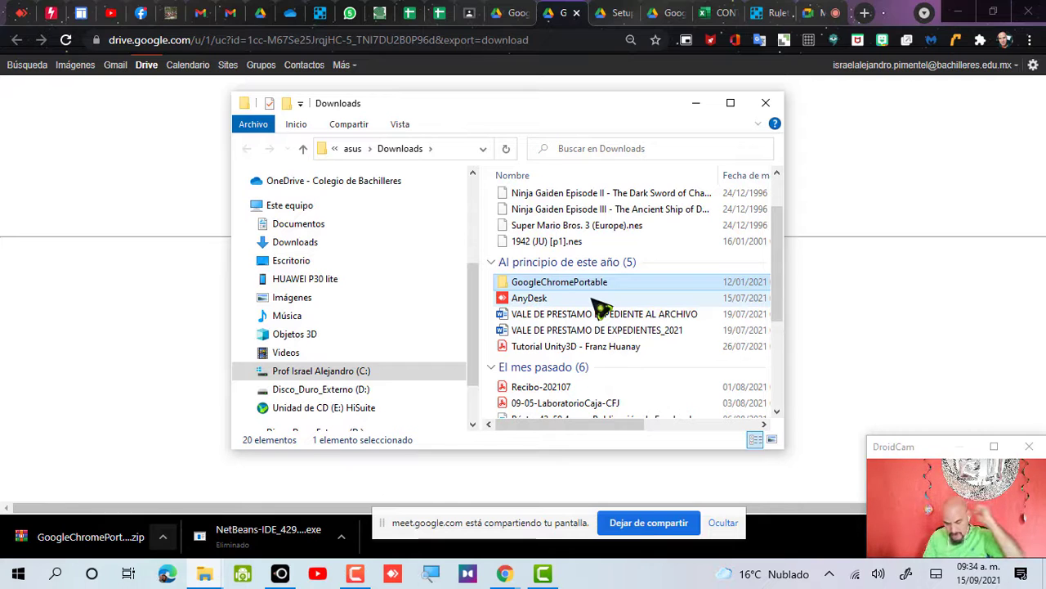
- Return to the Meet call, close the recording pane and stop presenting the screen
click(812, 12)
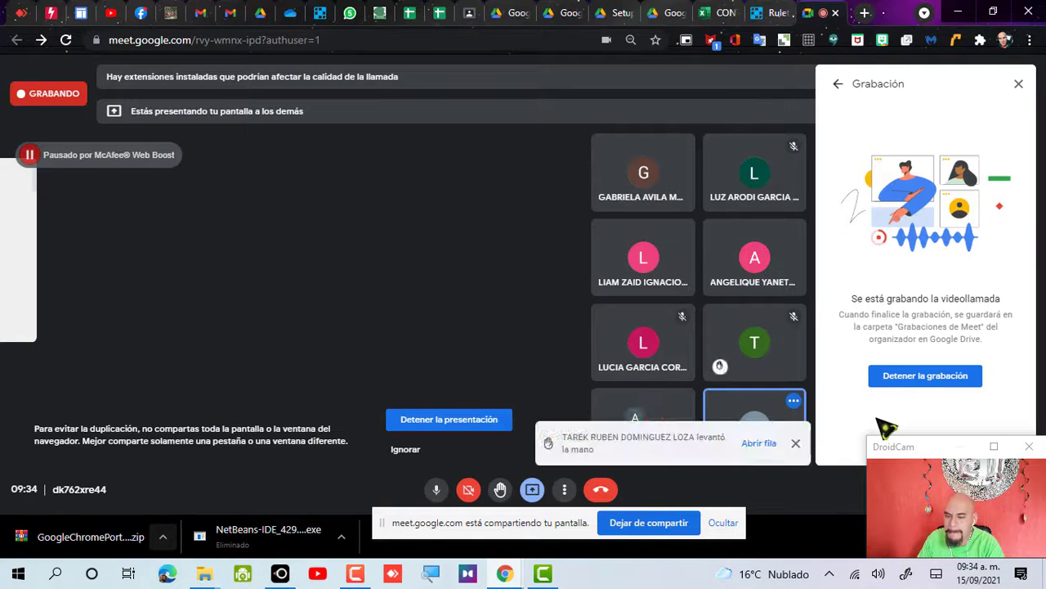
click(1019, 84)
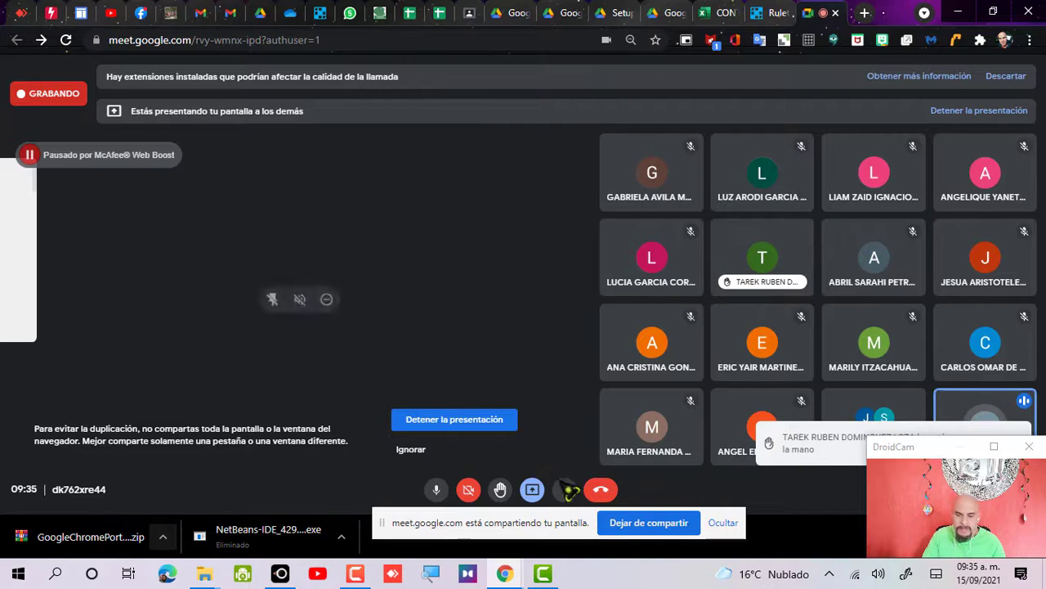
click(507, 427)
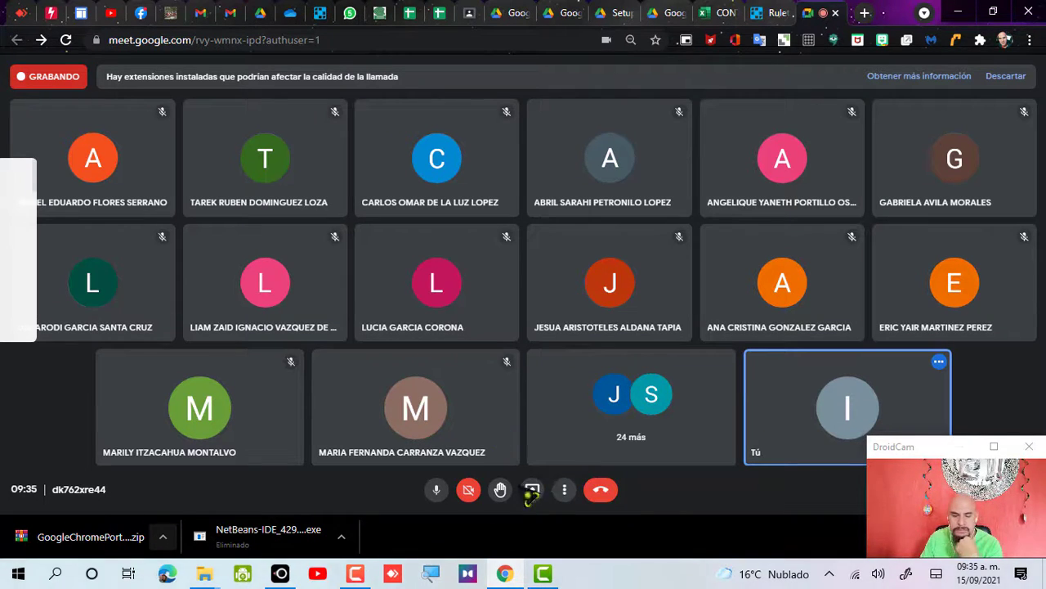
- Look over the untitled recording project in Camtasia and return to the Meet call
click(357, 575)
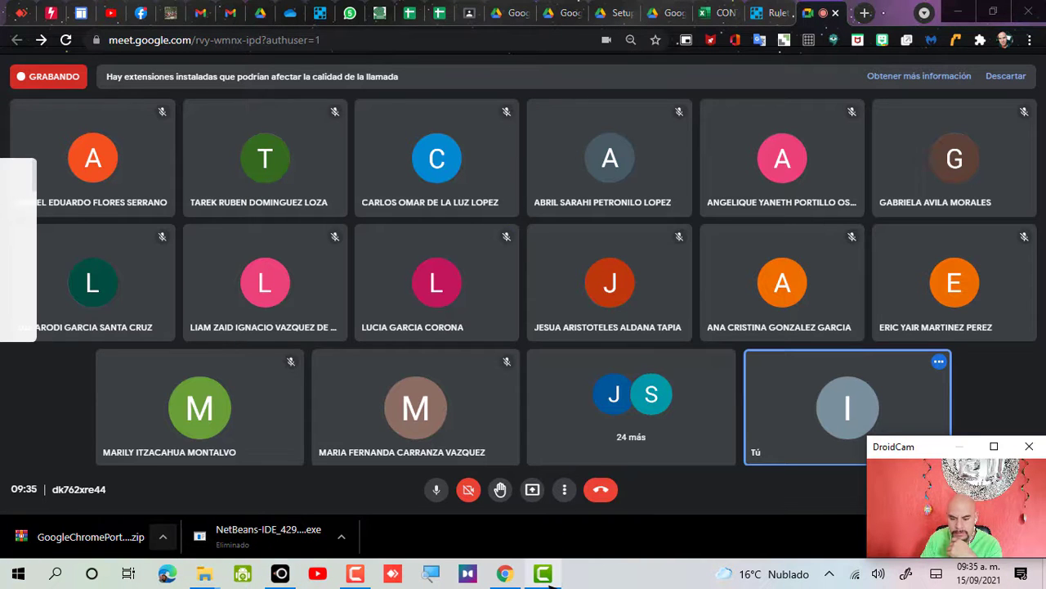
click(545, 574)
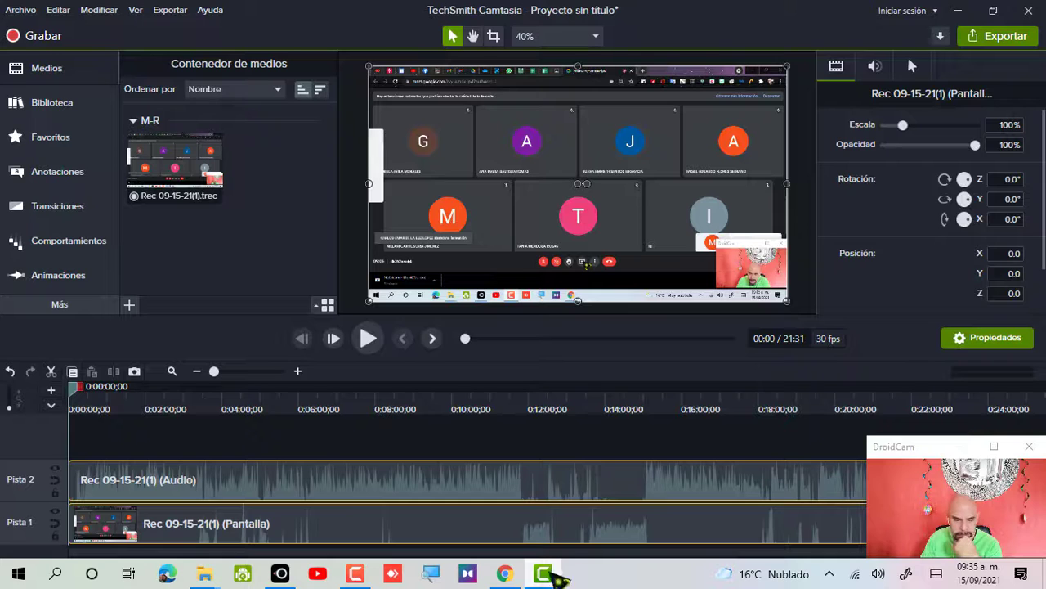
click(960, 13)
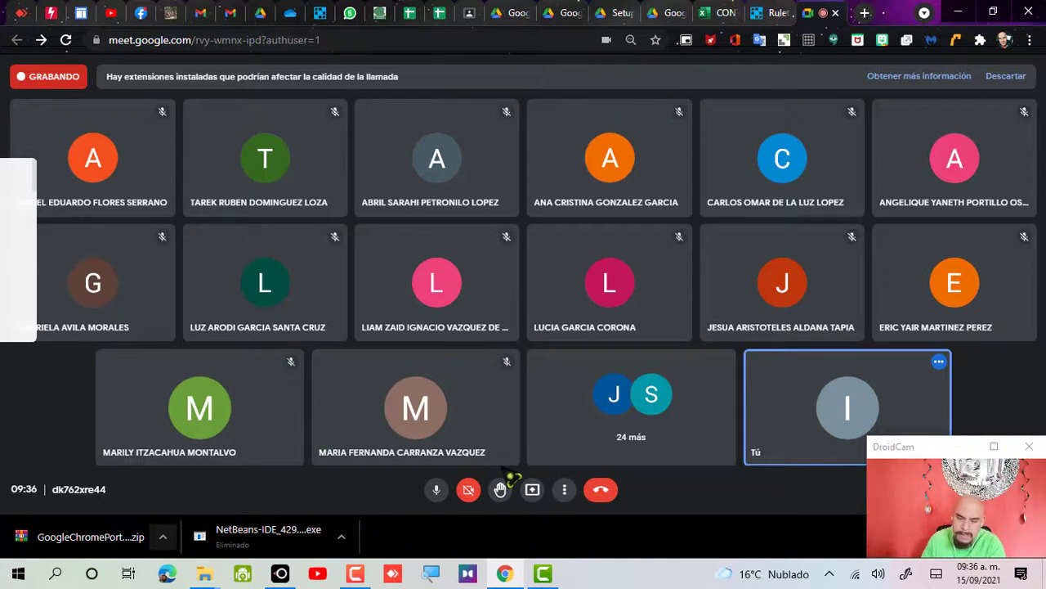
- Bring up the Downloads folder containing GoogleChromePortable over the Meet call, then minimize it
mouse_move(505, 399)
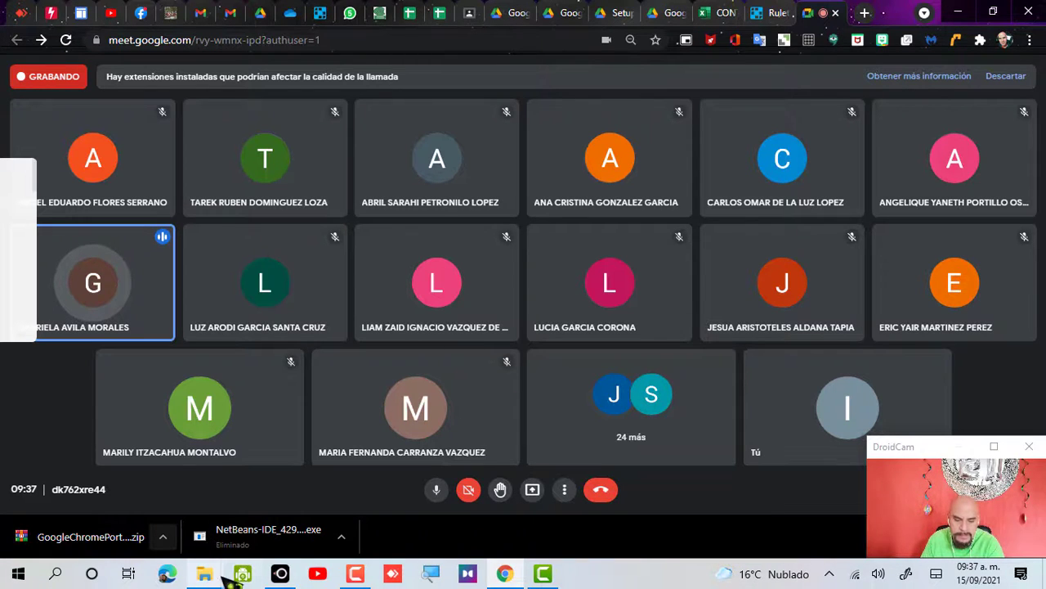
mouse_move(206, 573)
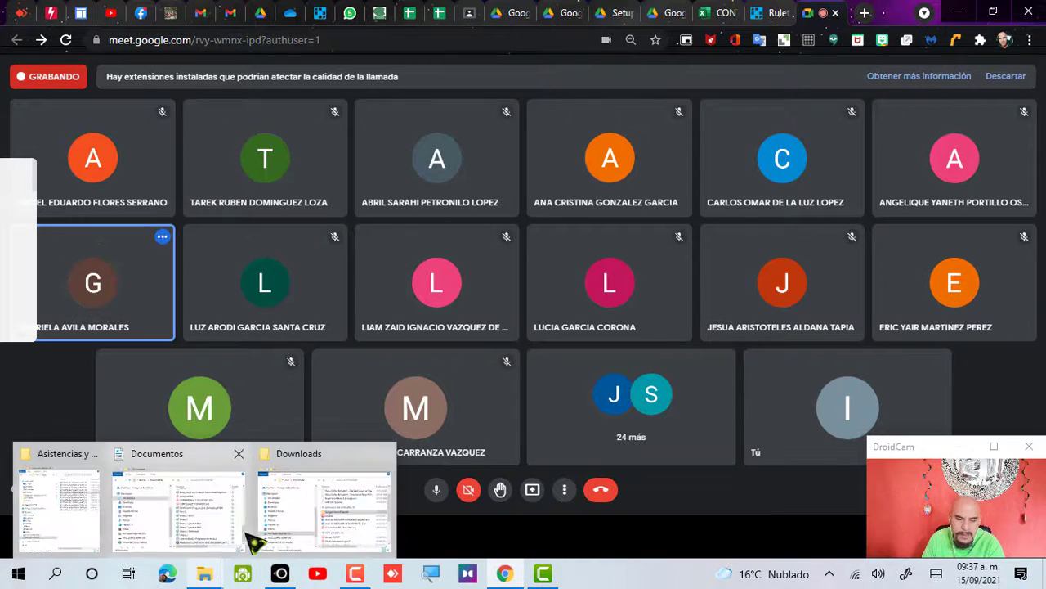
mouse_move(306, 536)
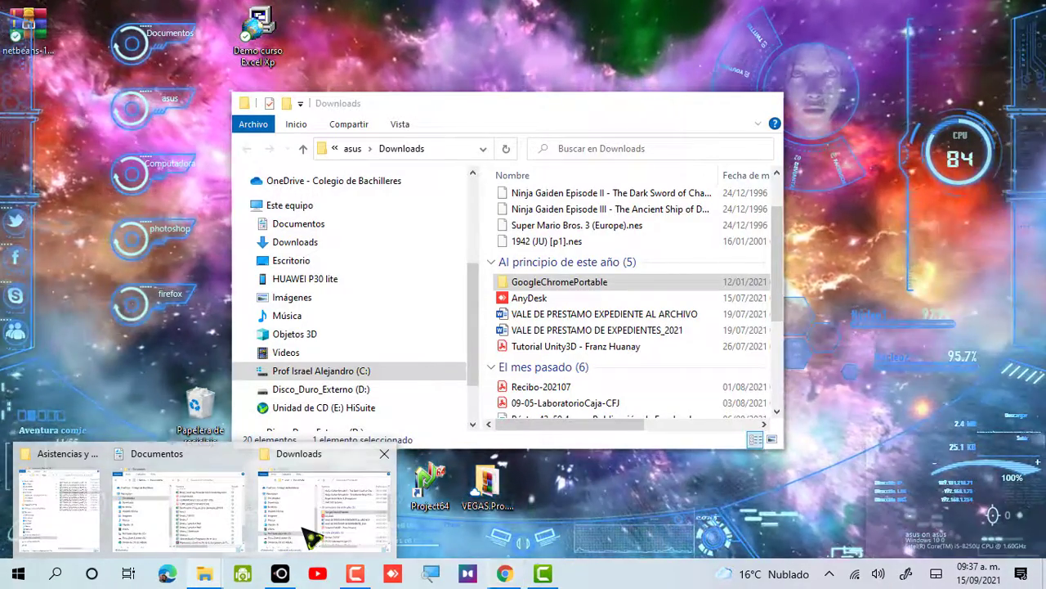
click(309, 535)
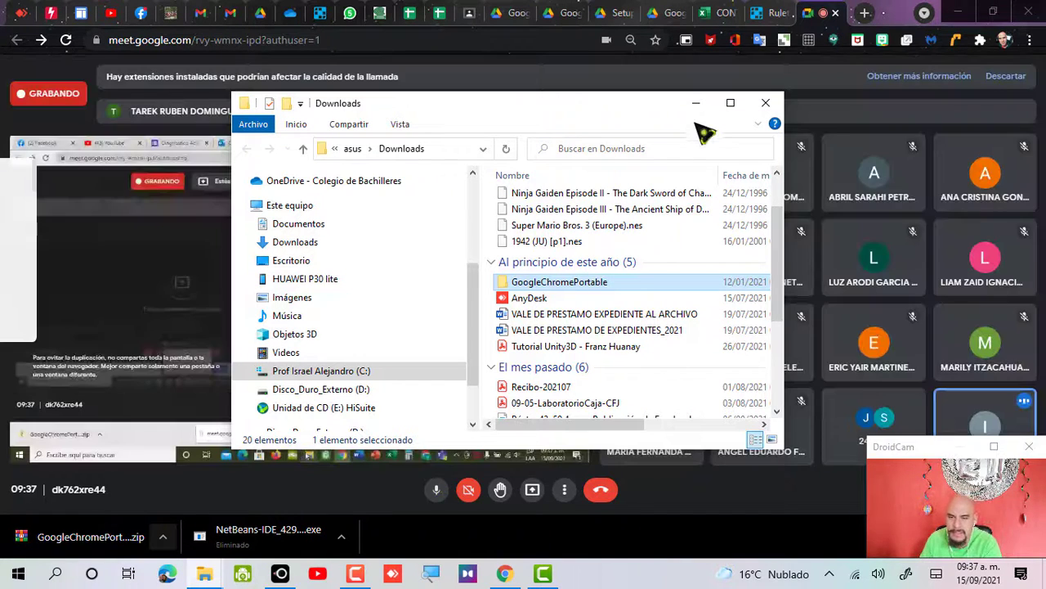
click(696, 103)
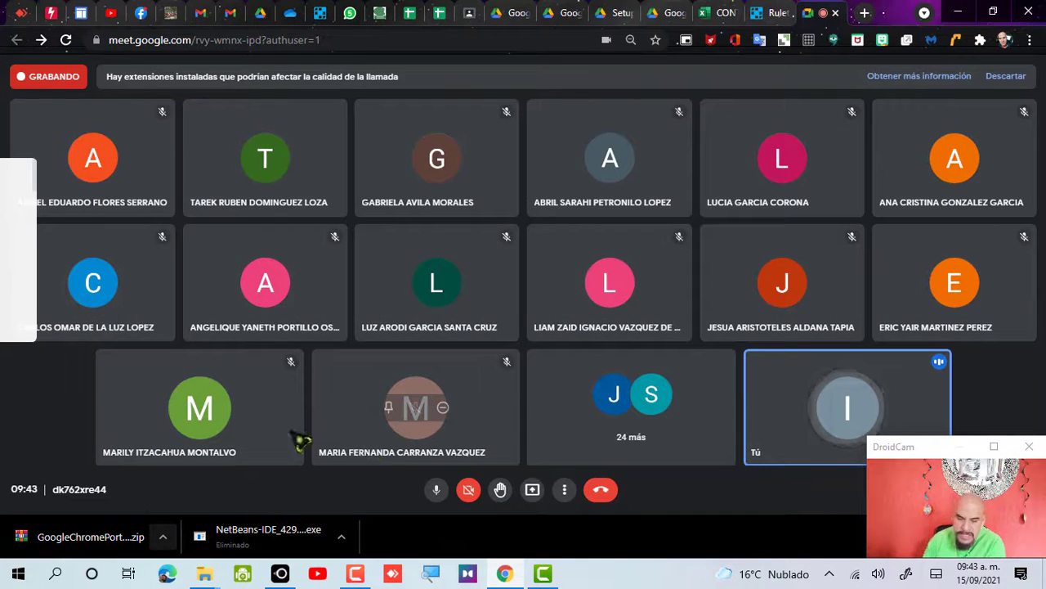
- Present the entire screen in the Meet call and minimize the browser to show the desktop
click(533, 488)
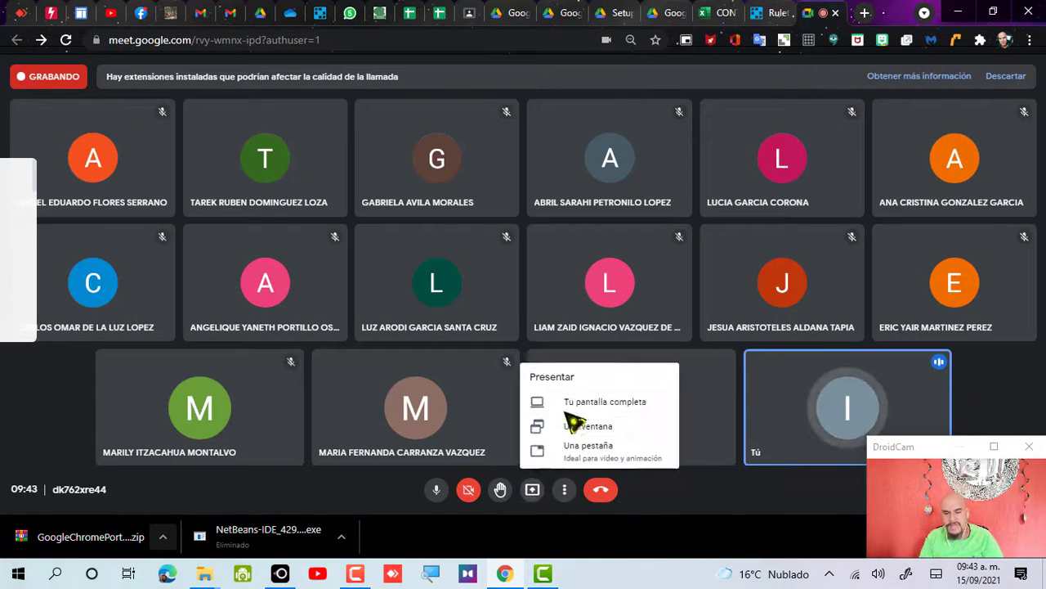
click(576, 409)
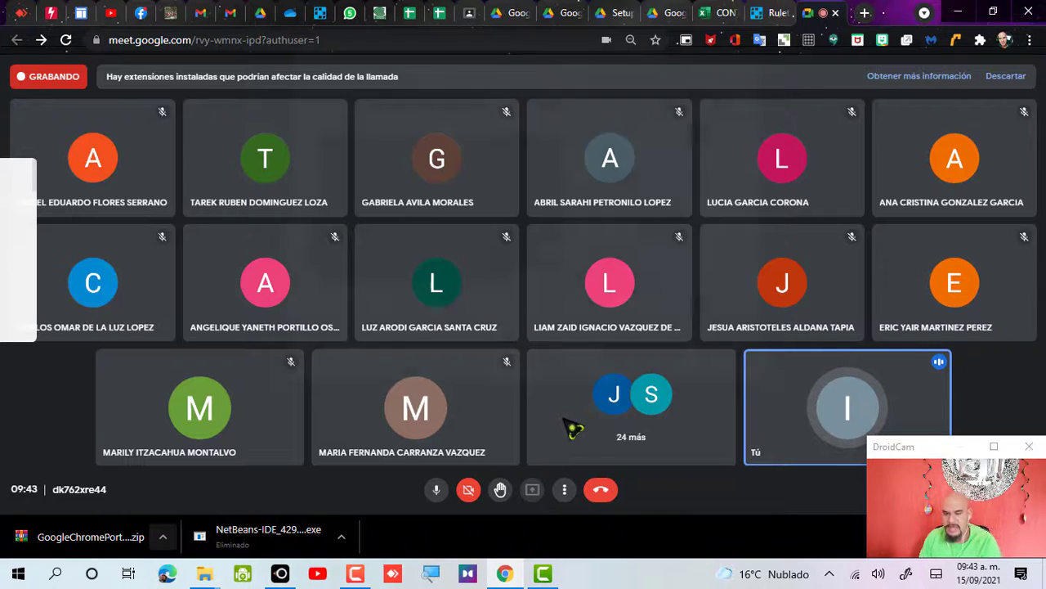
click(636, 355)
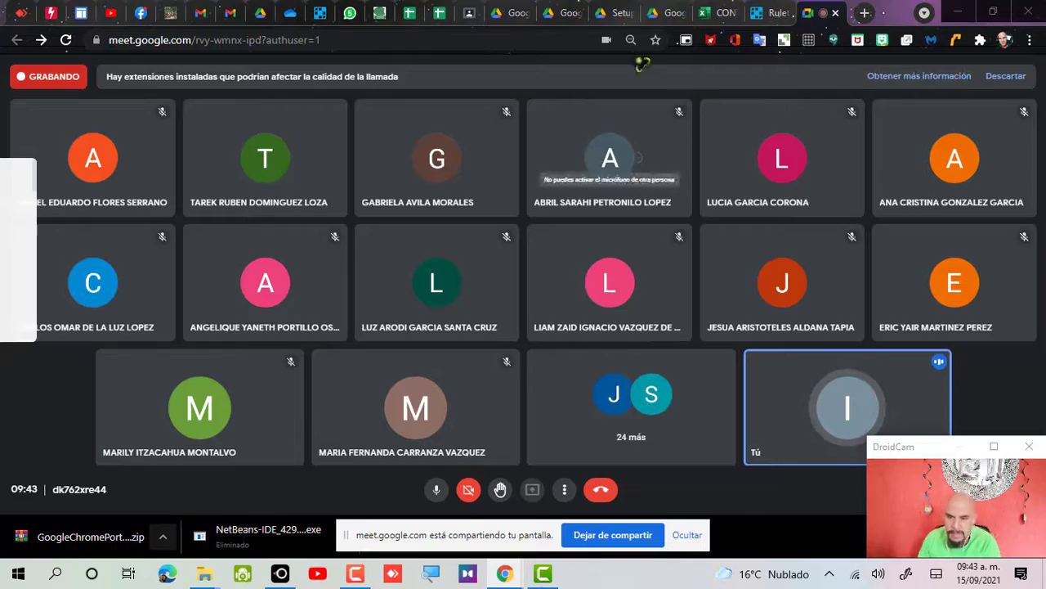
click(958, 12)
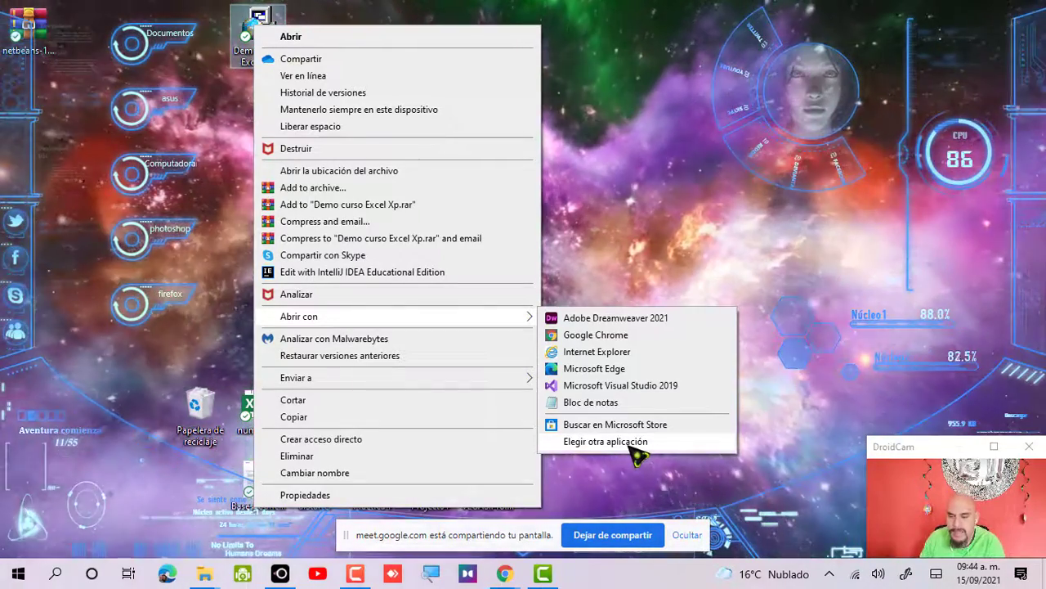
- Choose another application to open the Demo curso Excel Xp shortcut, expanding the app list and browsing the computer for a program
click(633, 445)
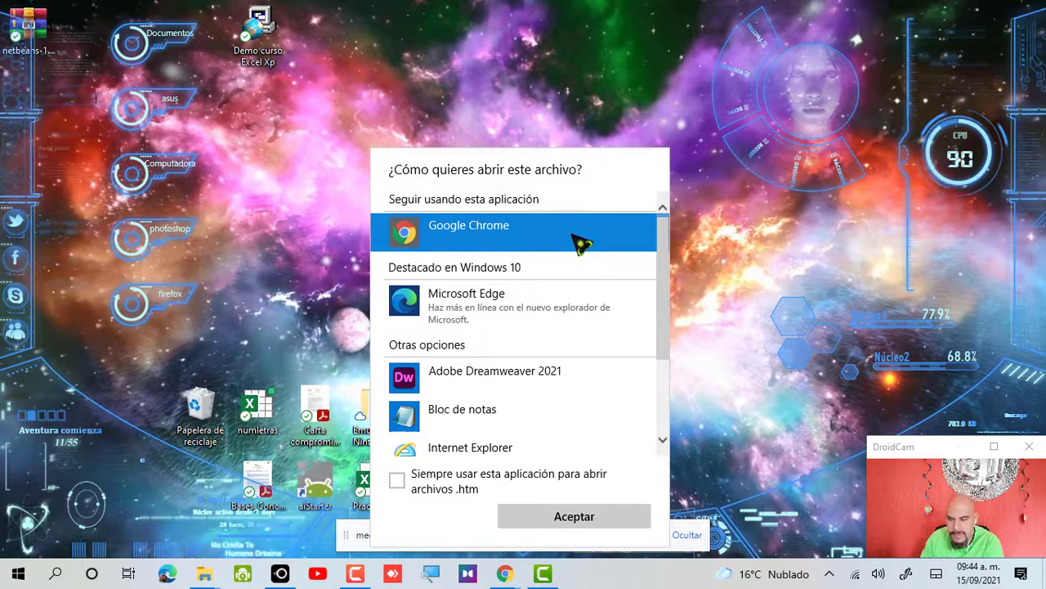
drag(668, 280, 672, 415)
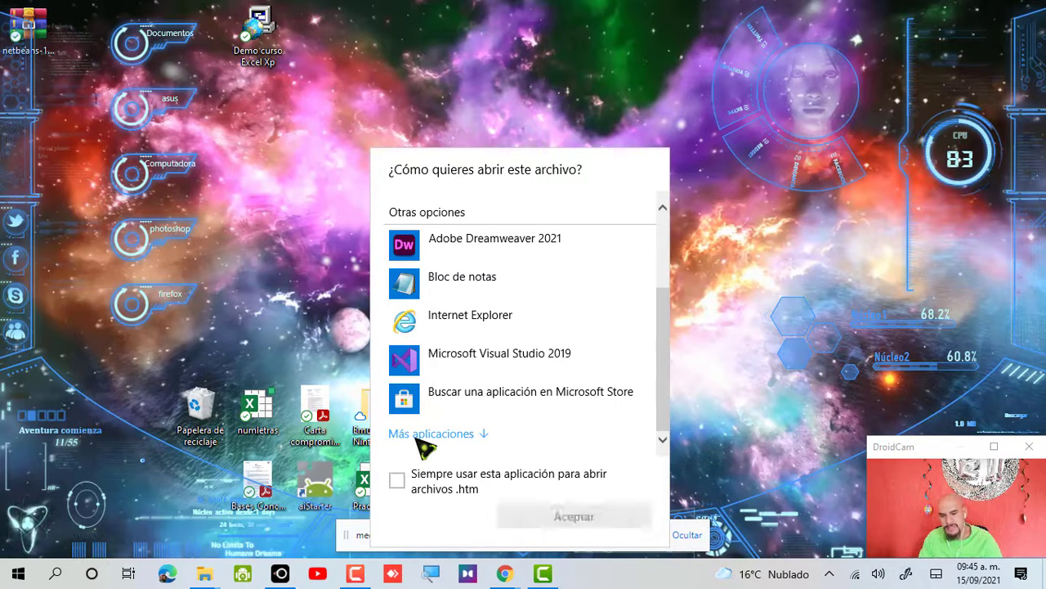
click(421, 441)
drag(668, 247, 677, 448)
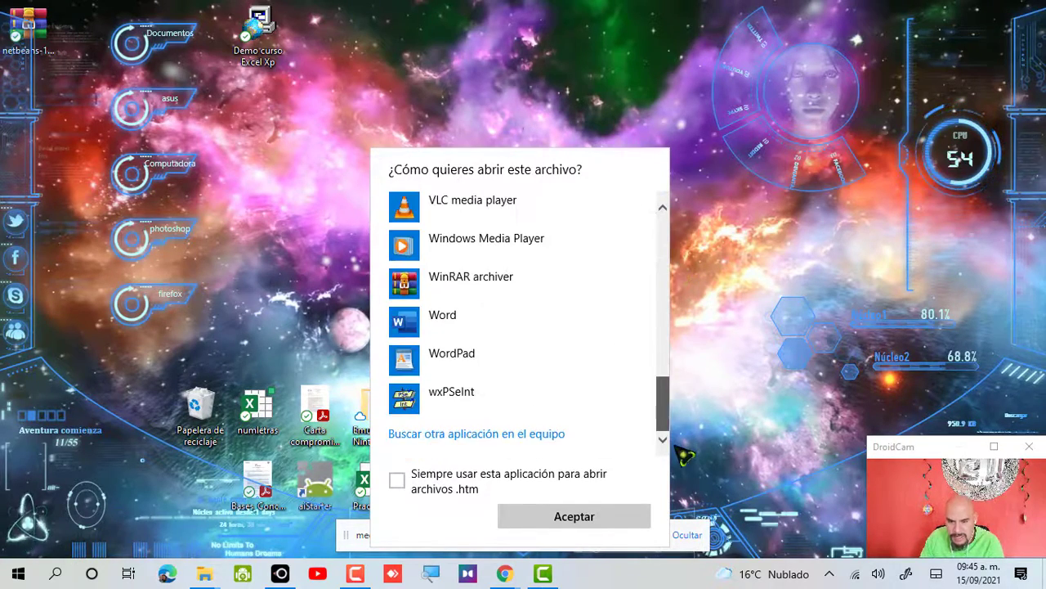
click(481, 435)
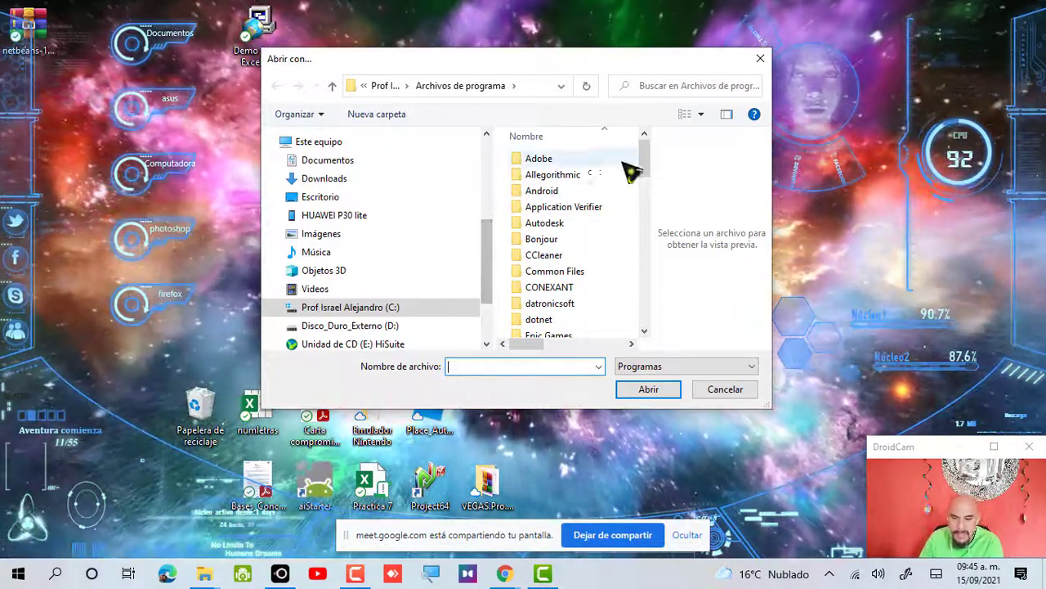
- Select the GoogleChromePortable program from the GoogleChromePortable folder in Downloads as the application for opening the demo
drag(645, 155, 669, 168)
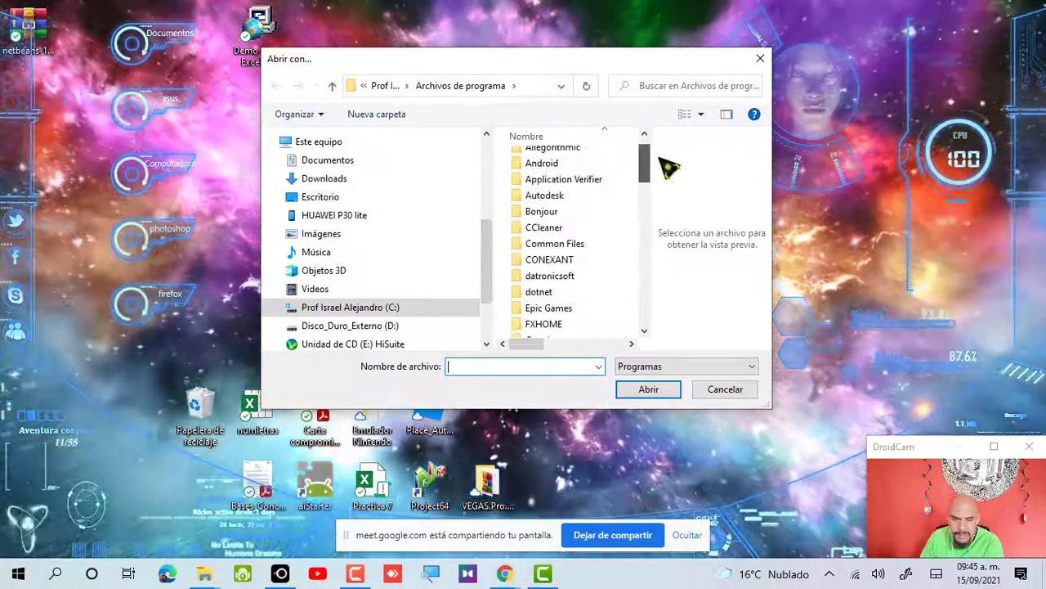
click(399, 329)
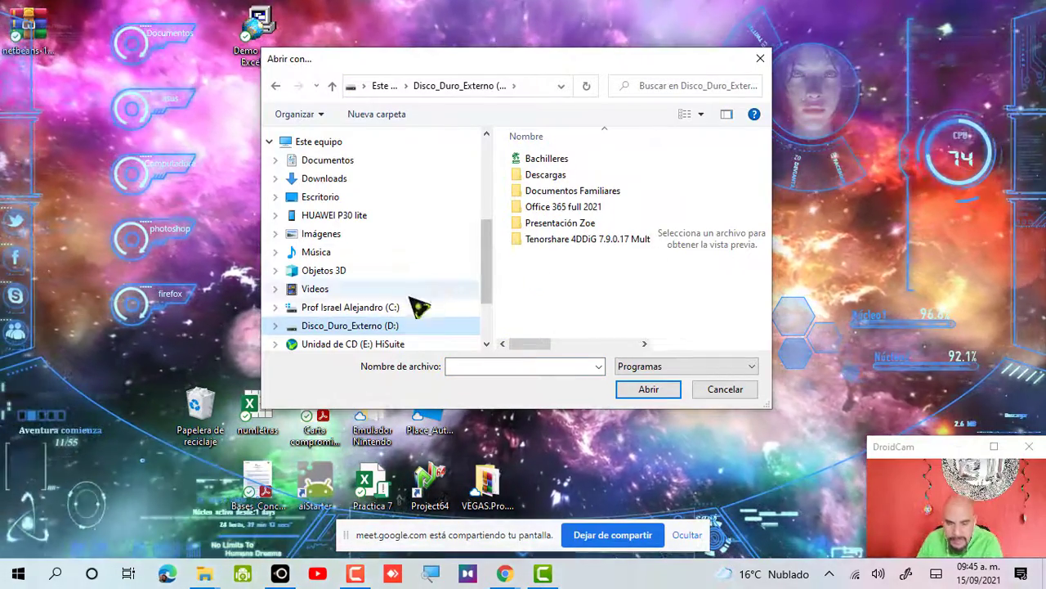
click(389, 308)
click(342, 184)
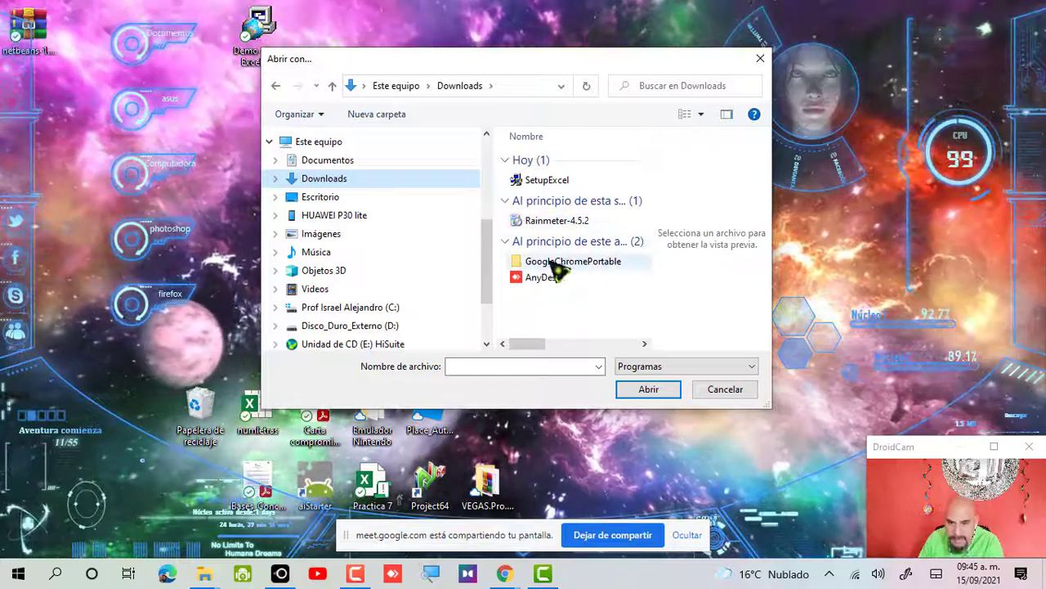
click(602, 272)
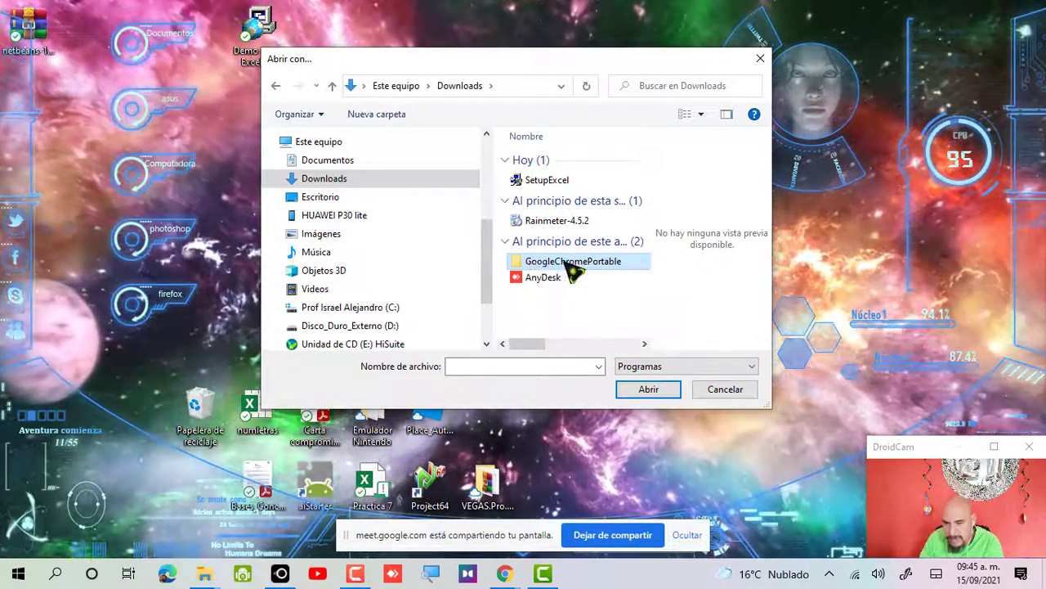
double_click(575, 263)
click(587, 211)
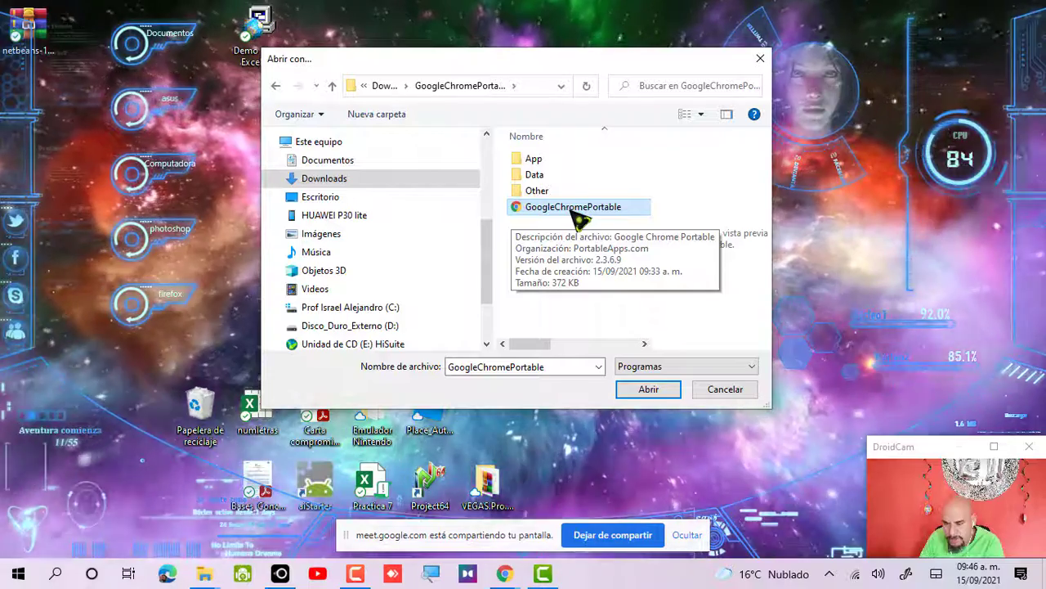
click(654, 389)
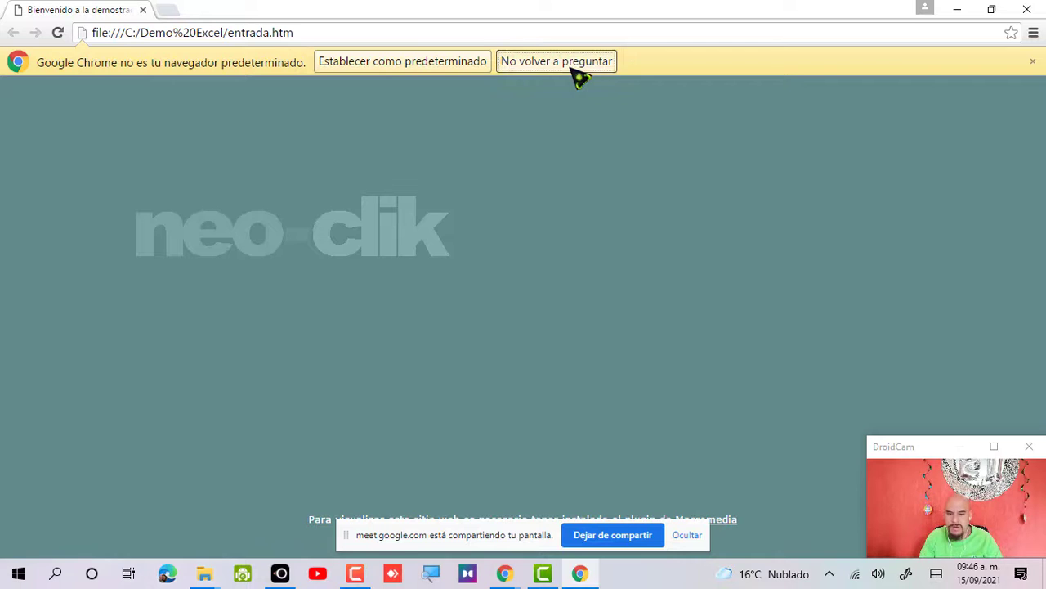
- Dismiss the default browser notice permanently, enter the Excel demo's welcome page from the neo-clik logo, and close both windows
click(572, 68)
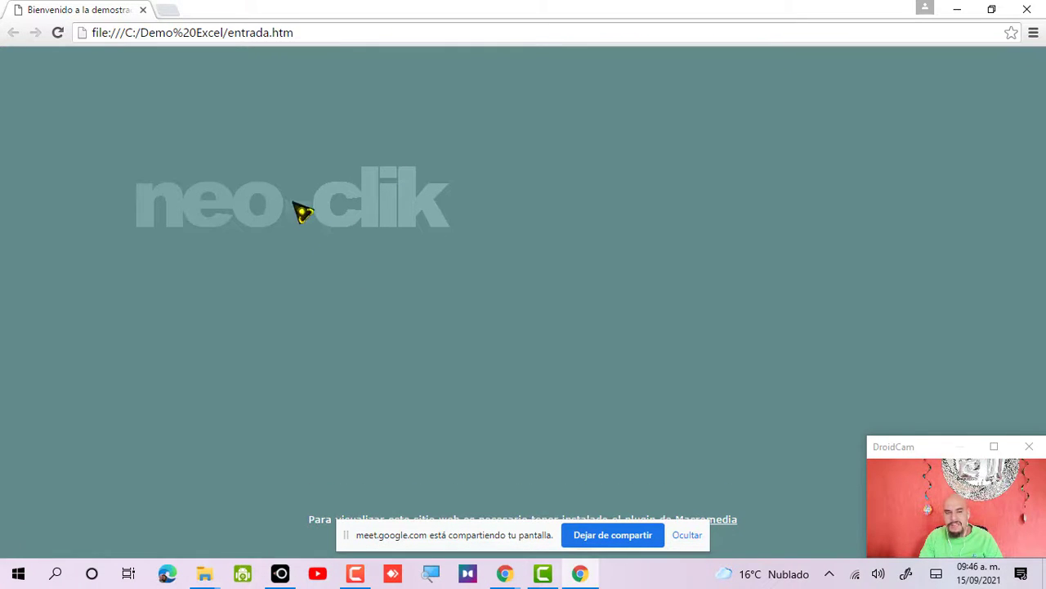
click(345, 224)
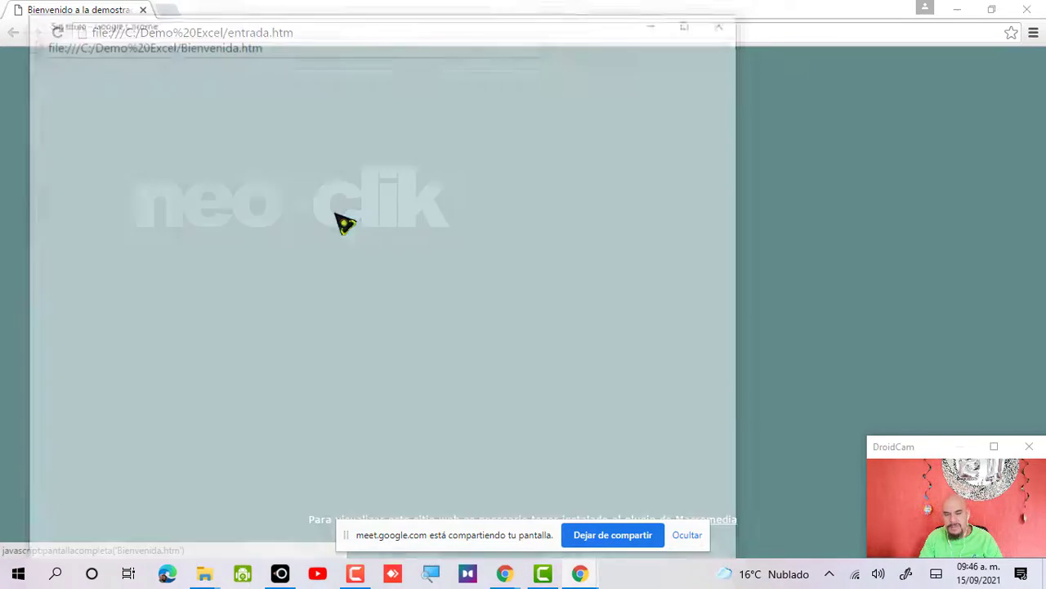
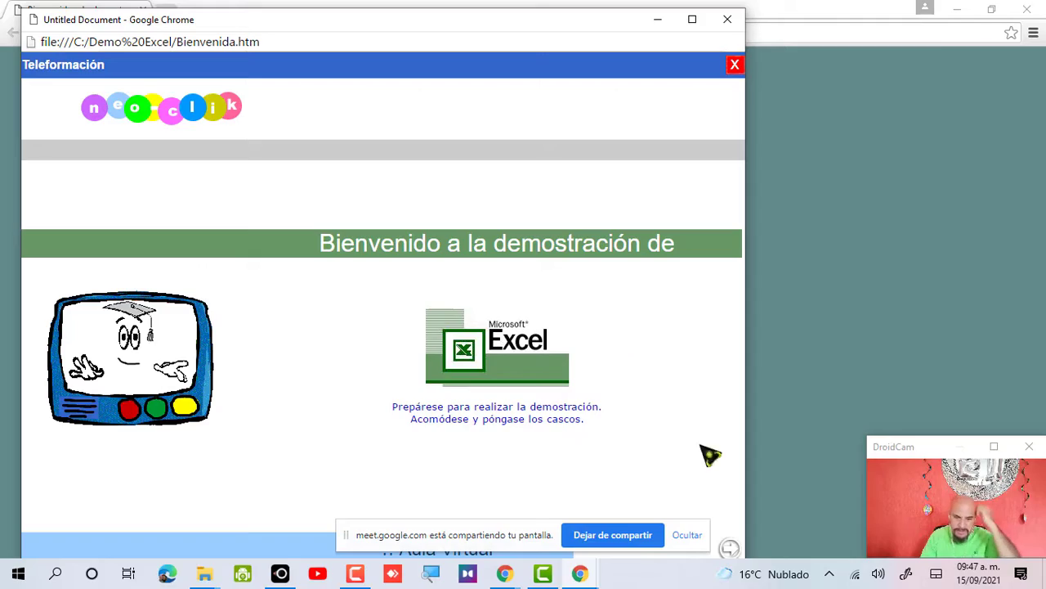
click(727, 19)
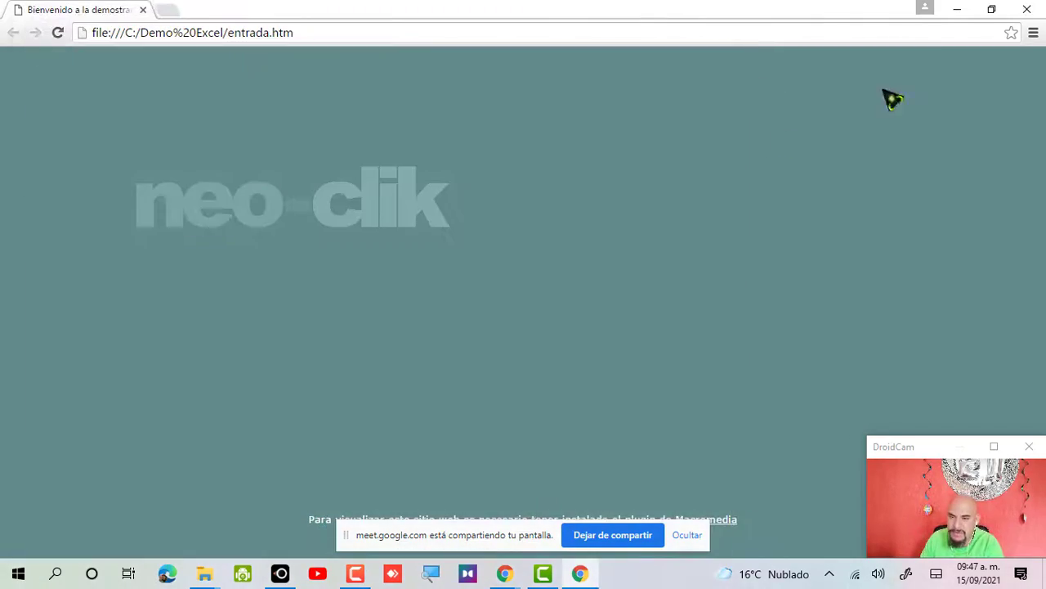
click(1039, 19)
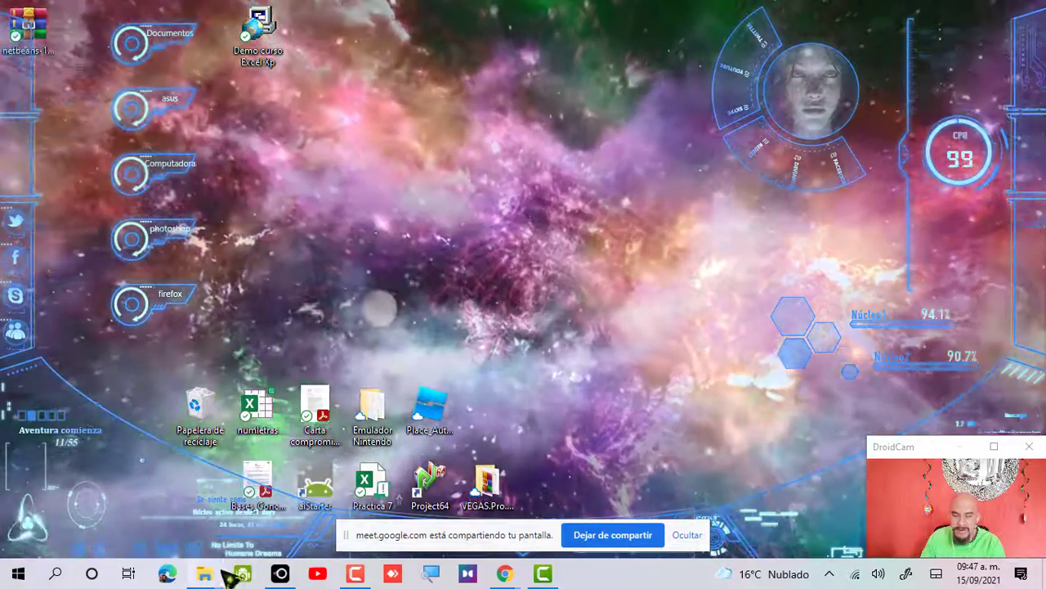
- Close the Documentos window, switch to the Downloads window, and show its full path and the GoogleChromePortable folder
mouse_move(204, 574)
click(211, 489)
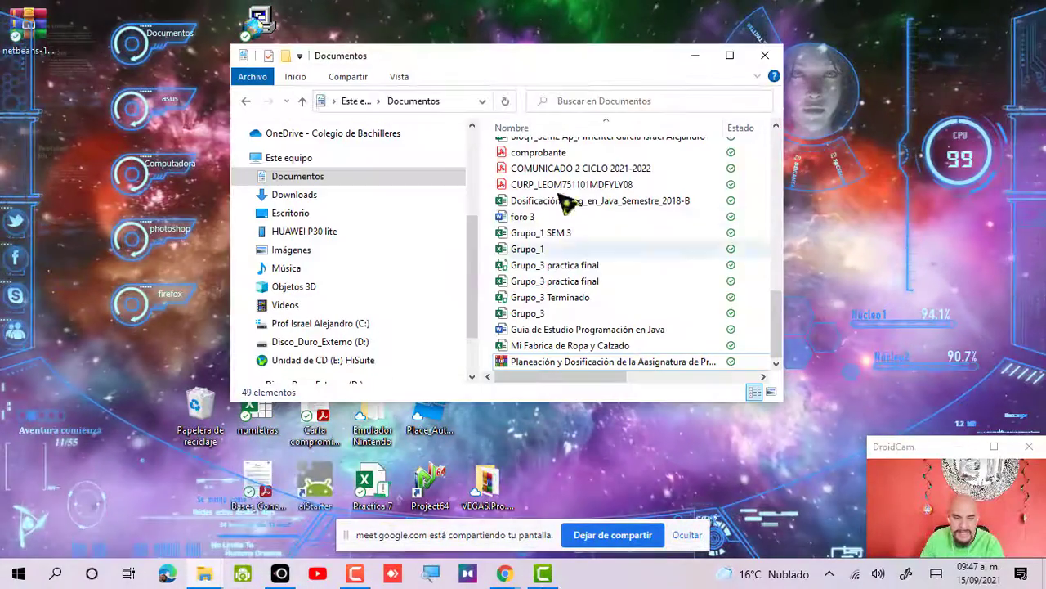
click(766, 57)
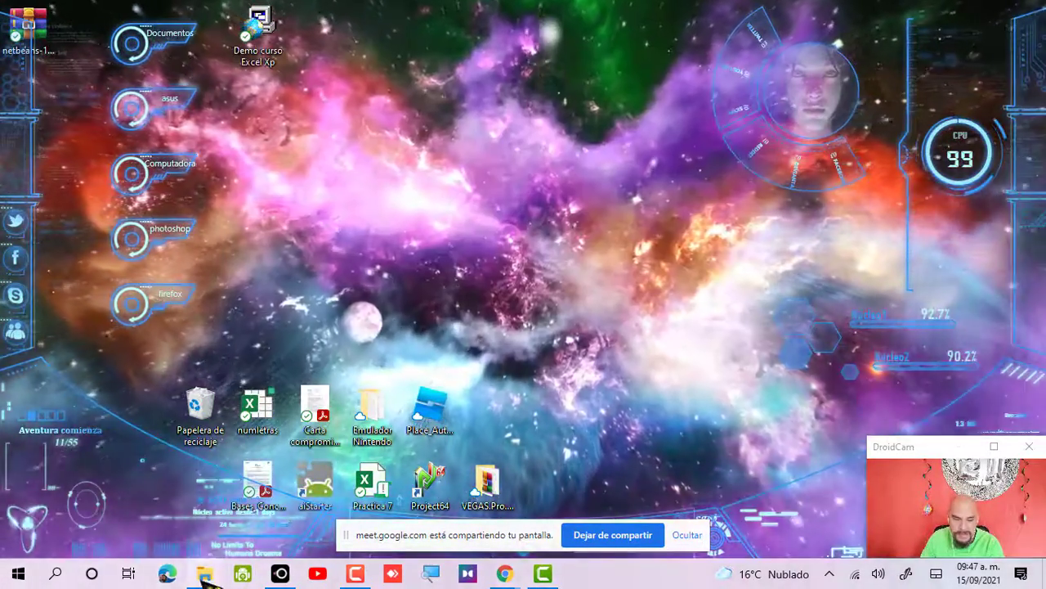
mouse_move(204, 574)
click(276, 517)
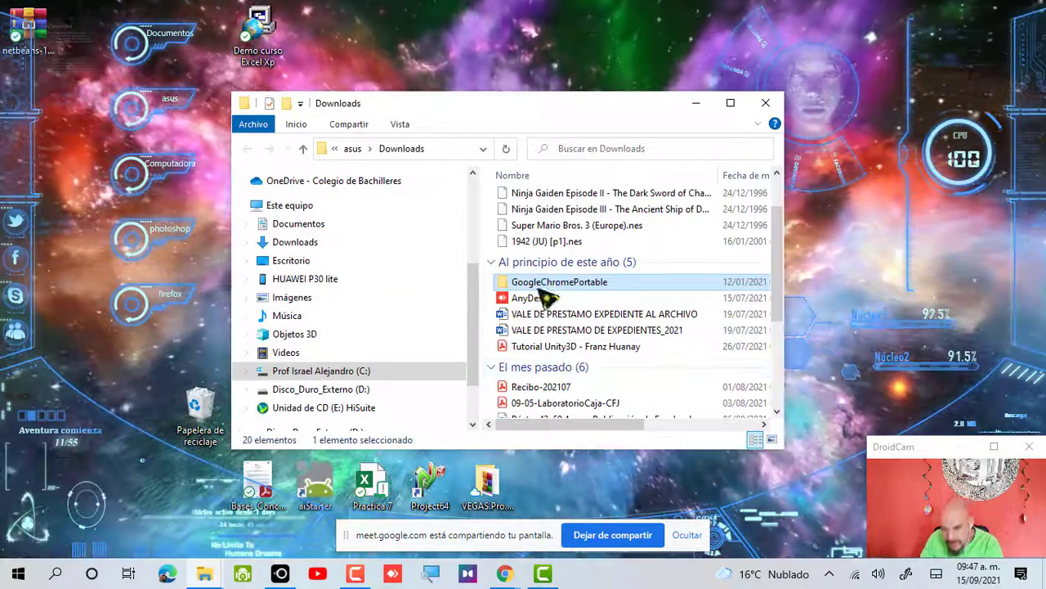
click(441, 148)
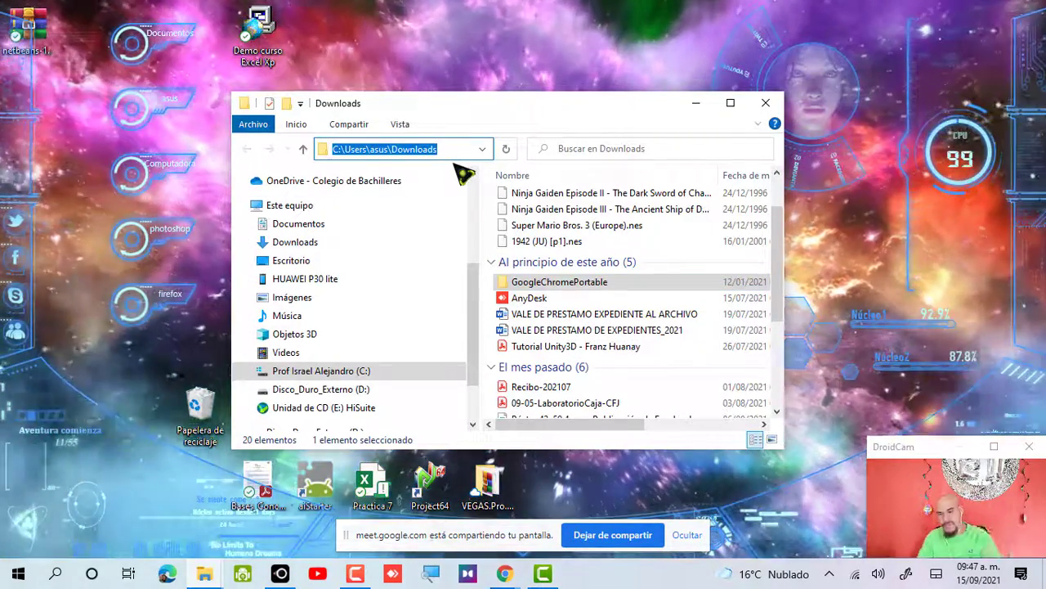
click(539, 288)
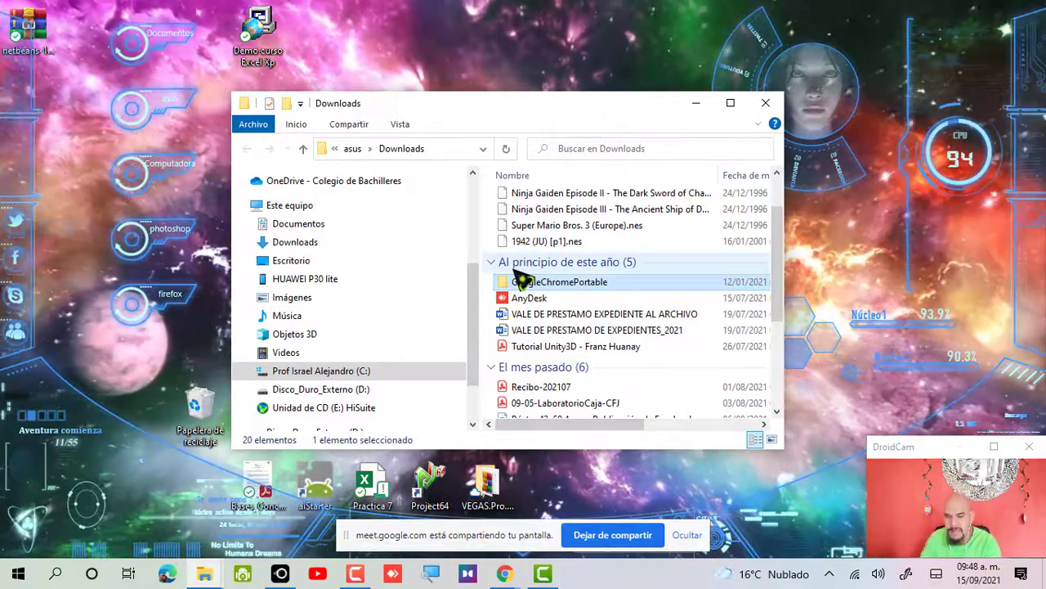
- Show the GoogleChromePortable application inside its folder, go back to Downloads and close the window
double_click(549, 286)
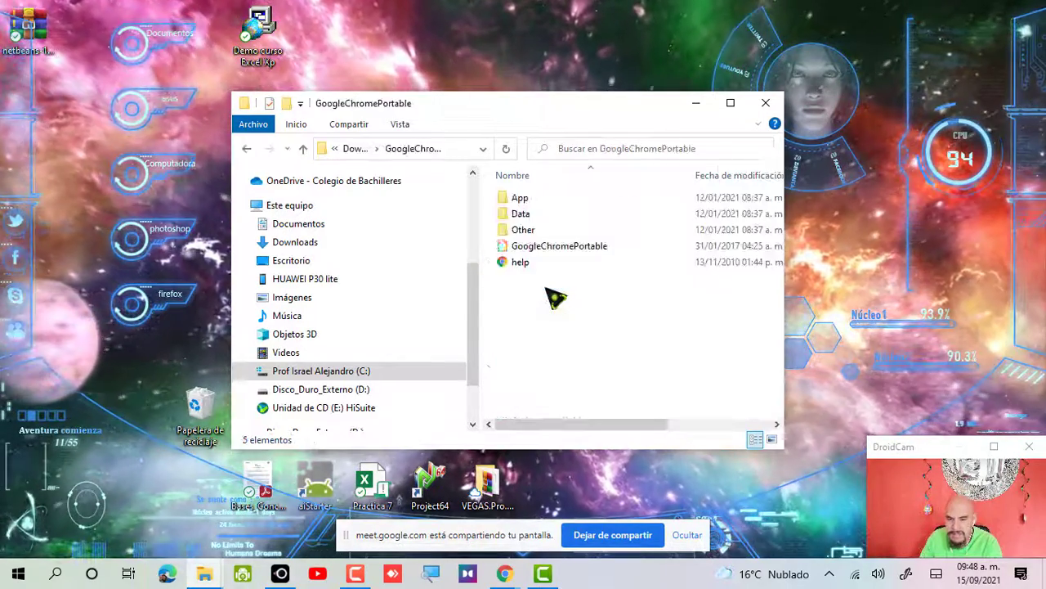
click(537, 247)
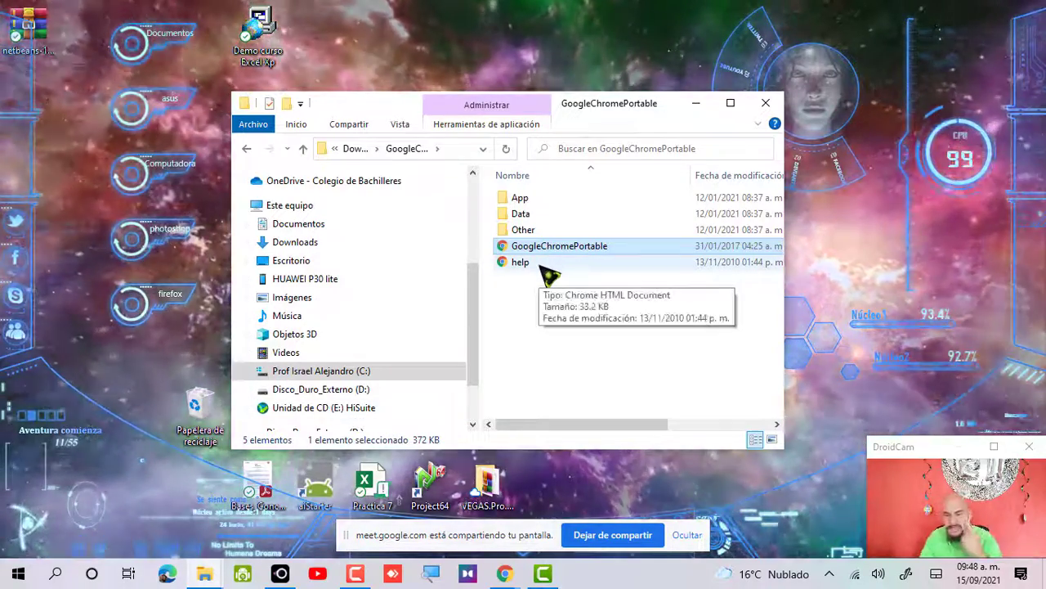
click(304, 150)
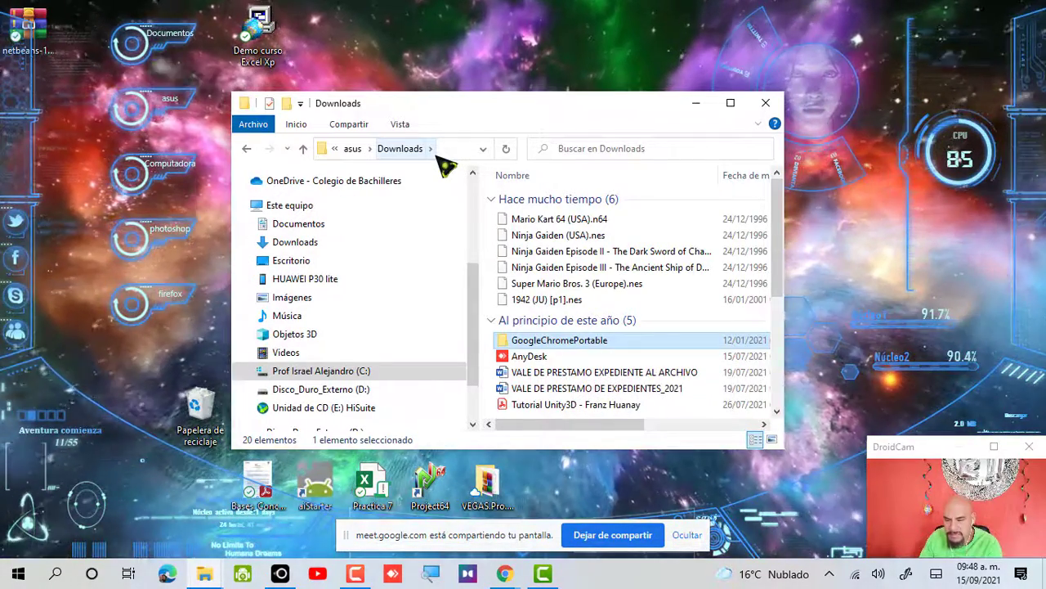
click(766, 103)
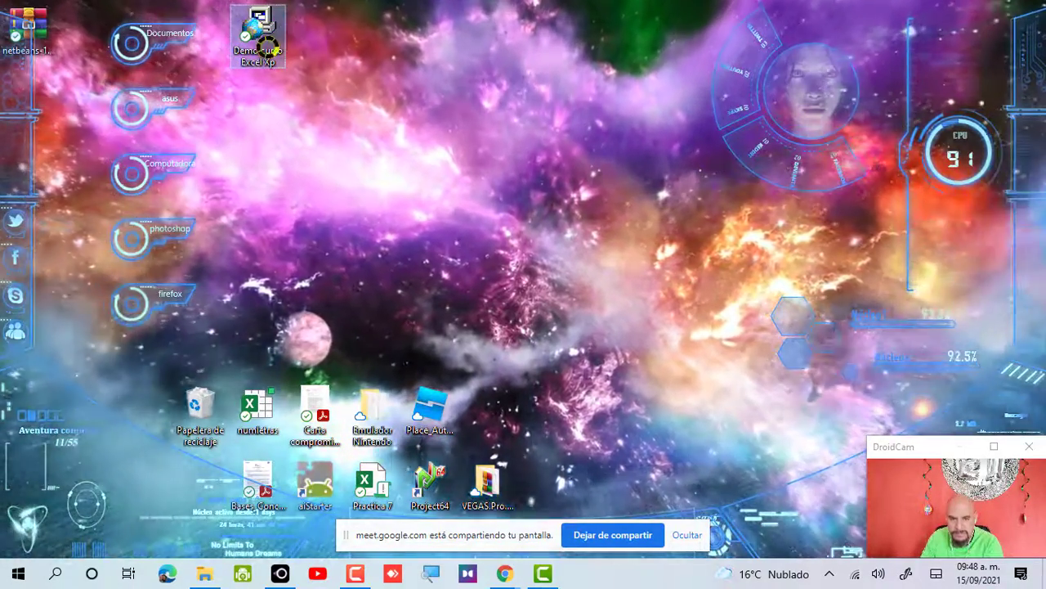
- Expand the full list of applications for opening the Demo curso Excel Xp shortcut and browse the computer for another program
double_click(264, 43)
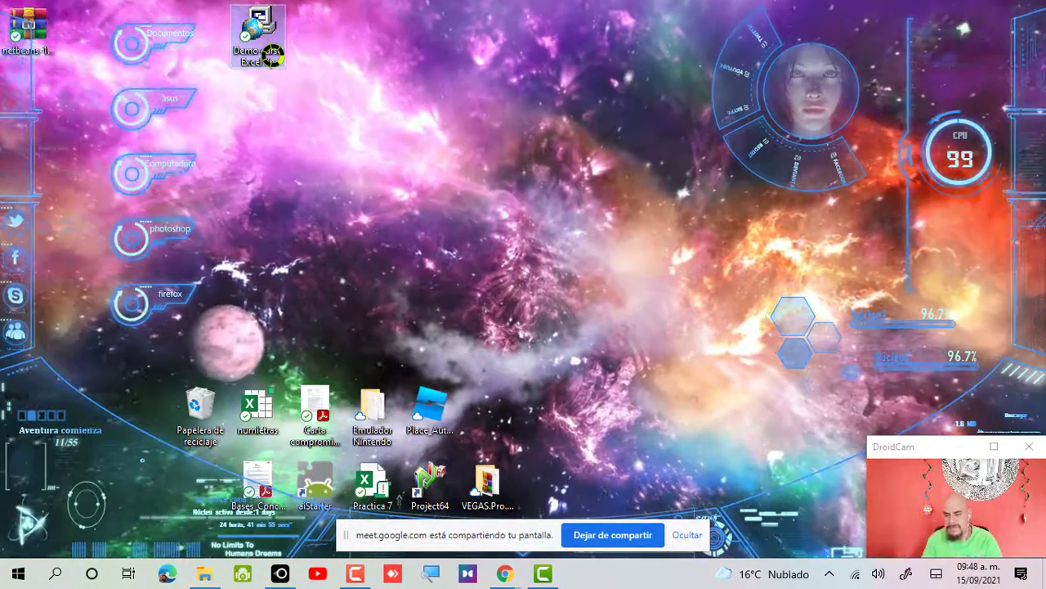
right_click(269, 56)
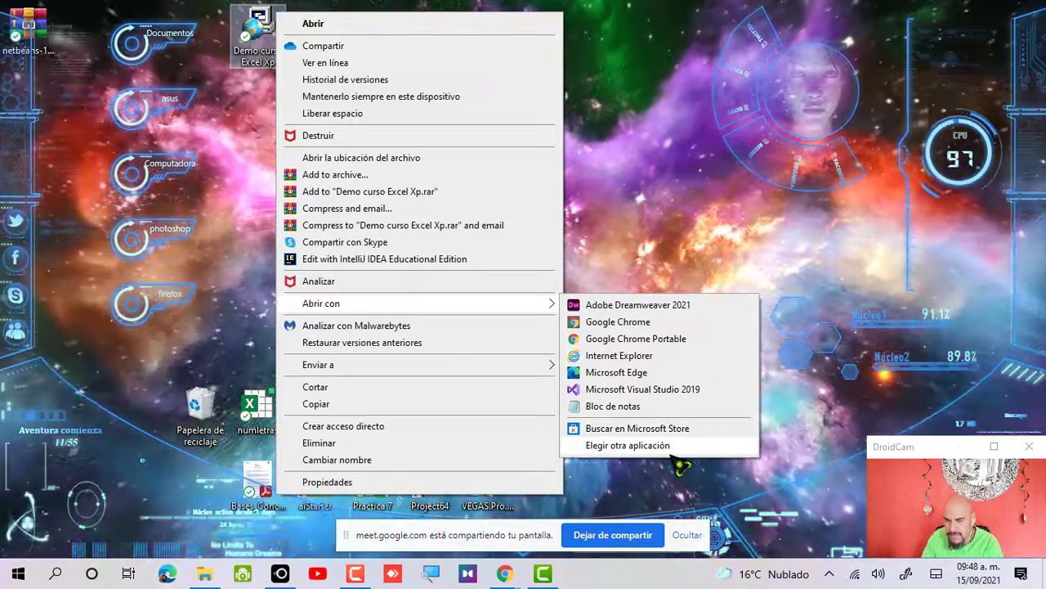
click(682, 463)
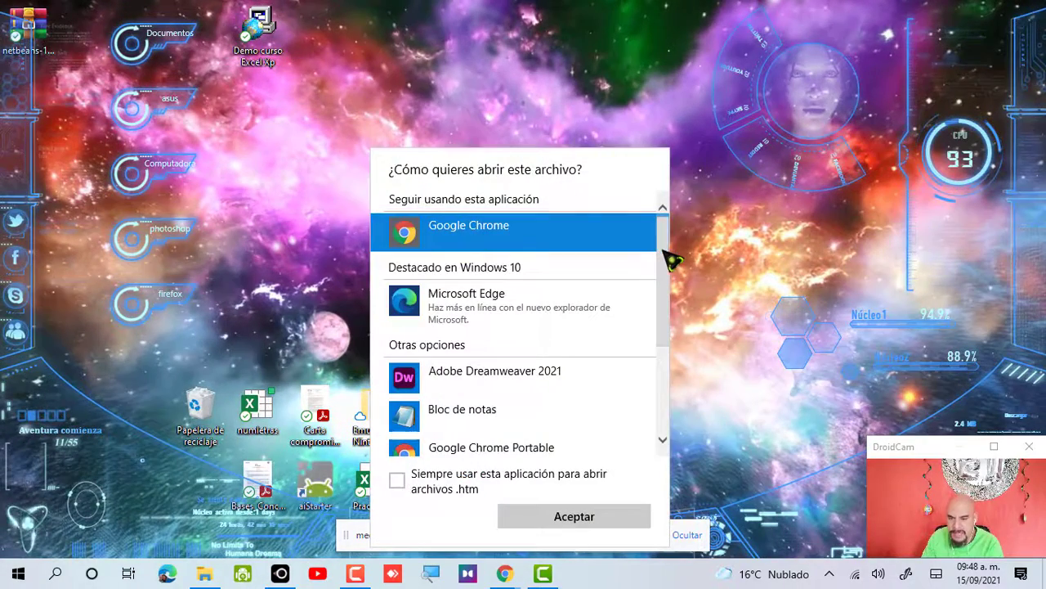
drag(665, 253, 679, 448)
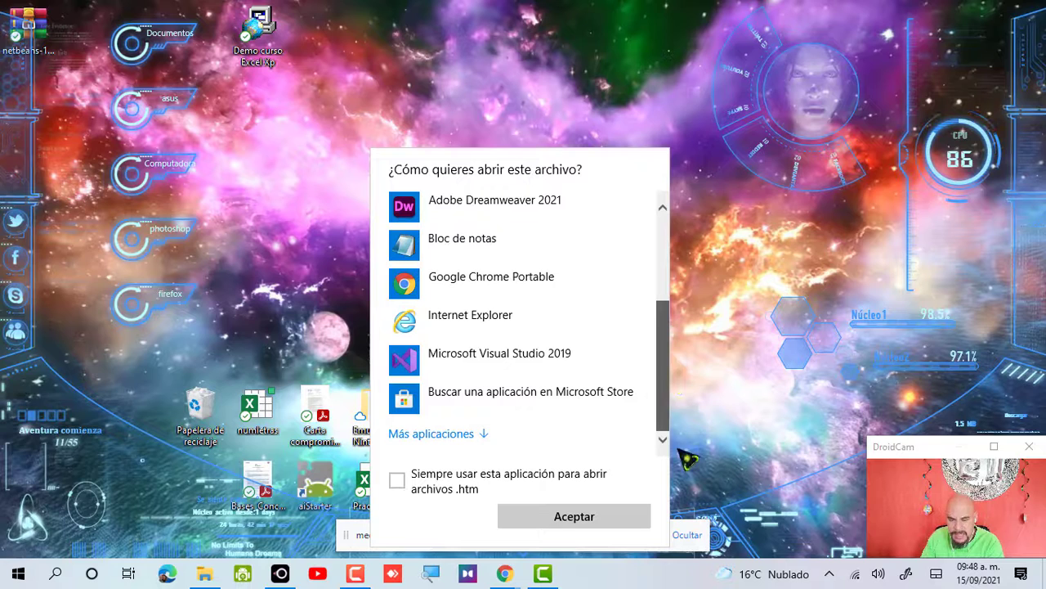
click(451, 441)
drag(667, 261, 670, 441)
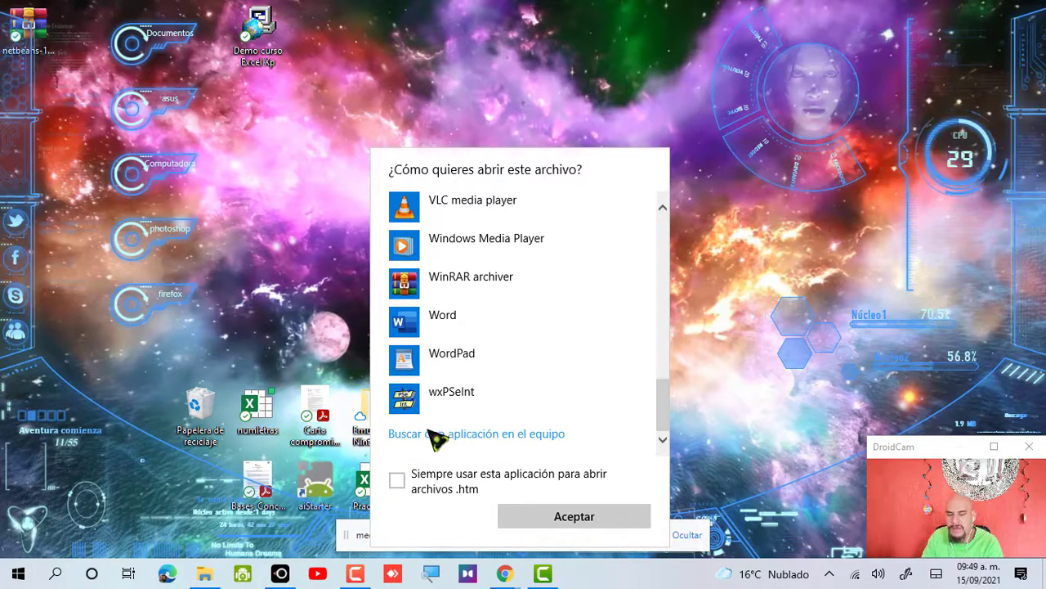
click(505, 439)
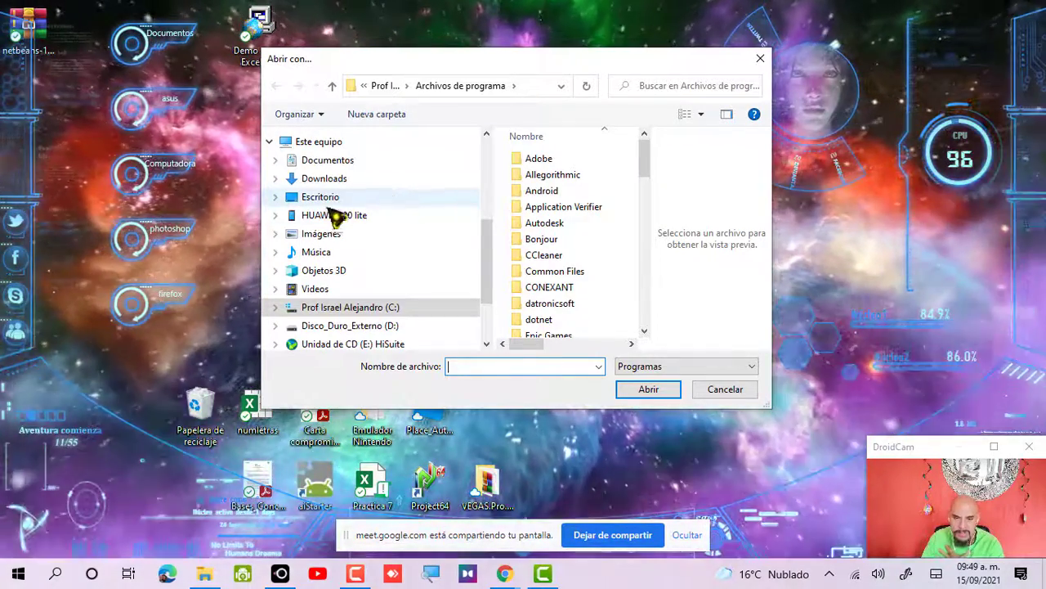
- Open the demo with the GoogleChromePortable program from the GoogleChromePortable folder in Downloads
click(335, 178)
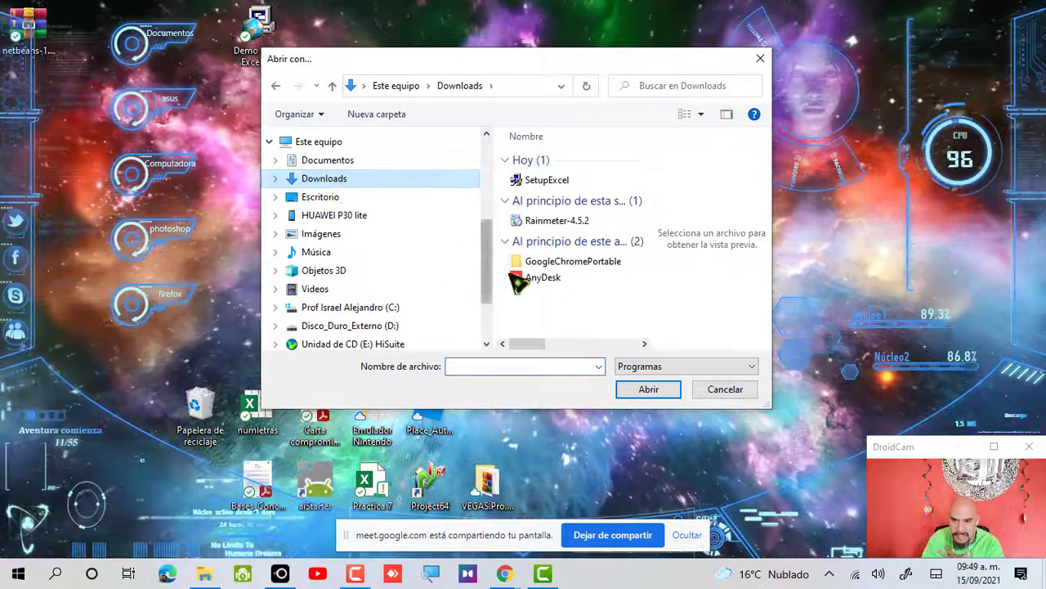
click(562, 264)
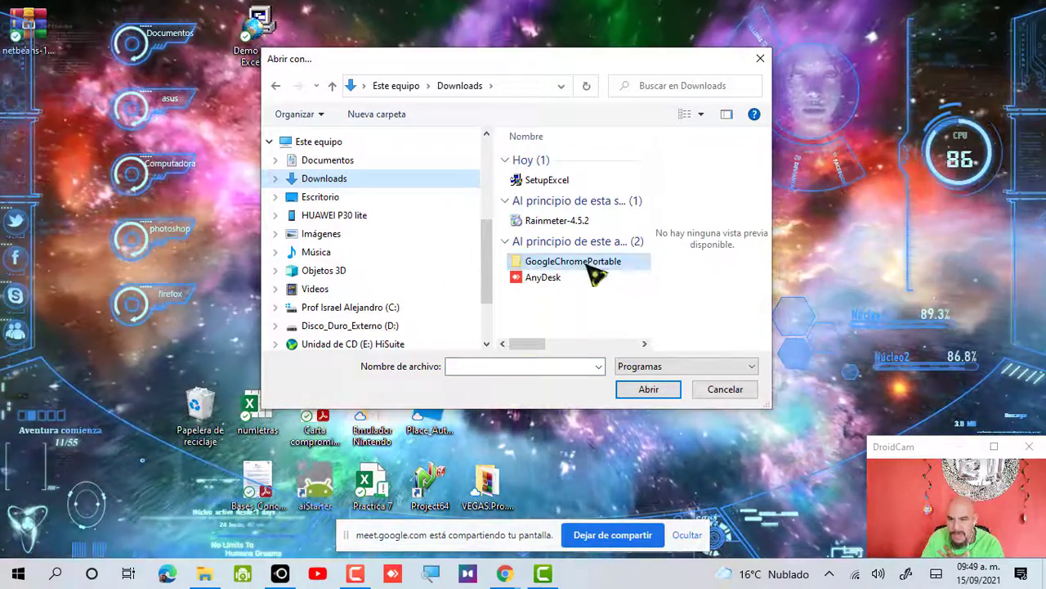
double_click(595, 261)
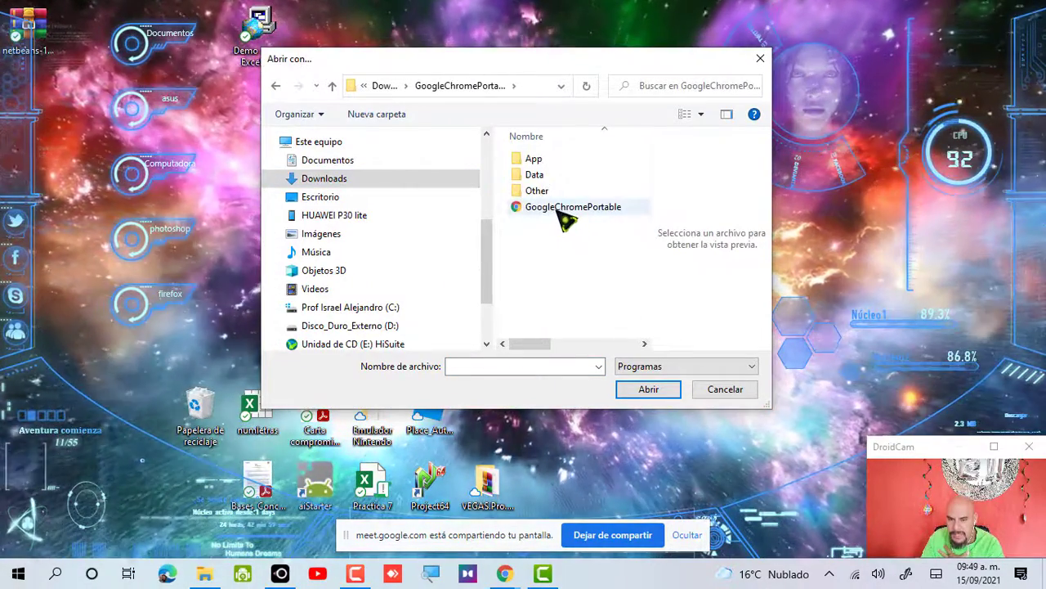
click(563, 212)
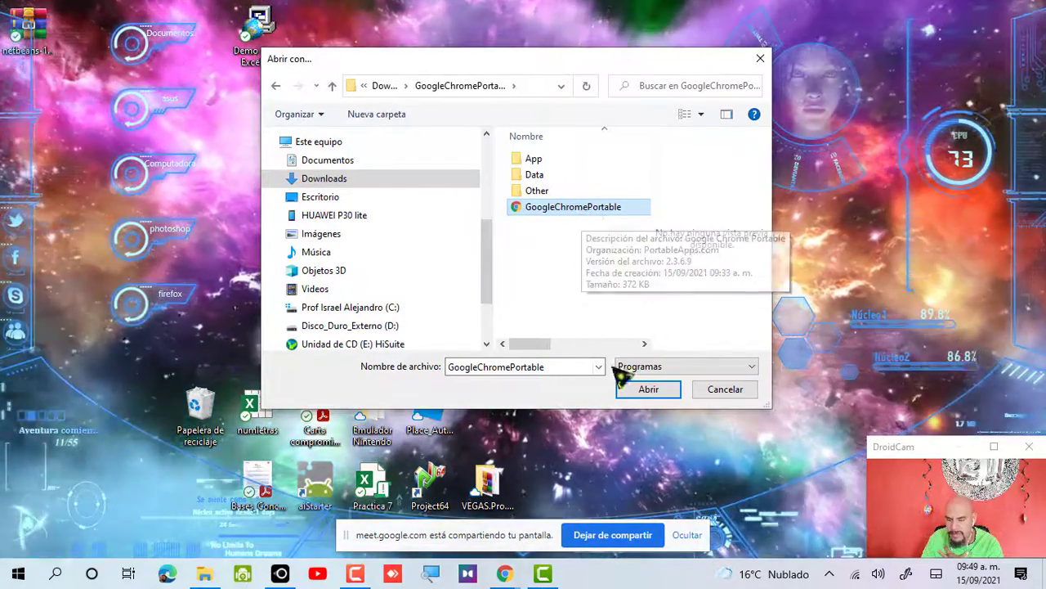
click(634, 391)
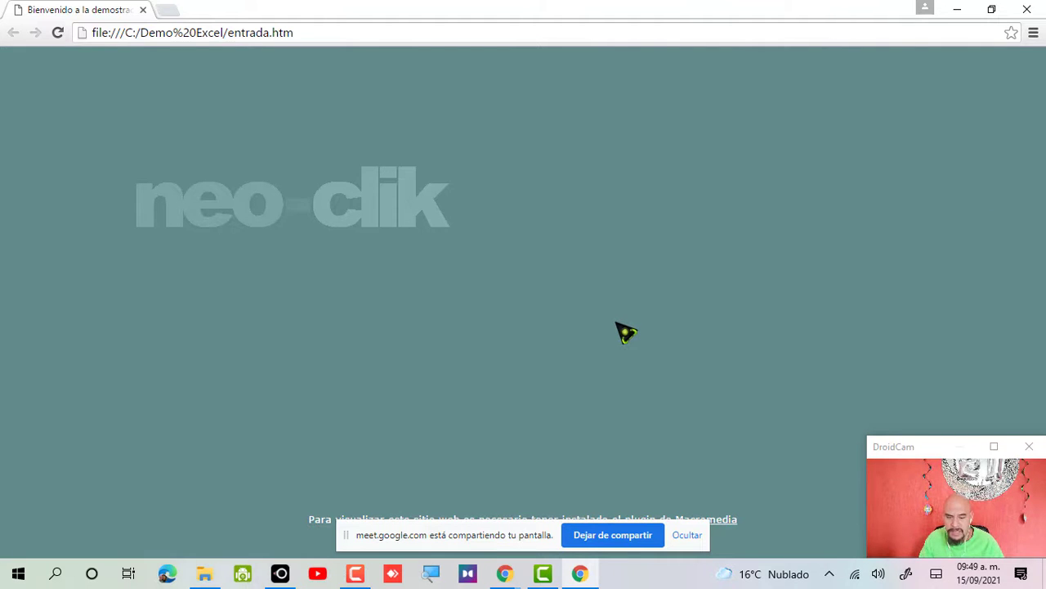
- Enter the Excel demo's welcome page from the neo-clik logo and minimize both demo windows
click(303, 203)
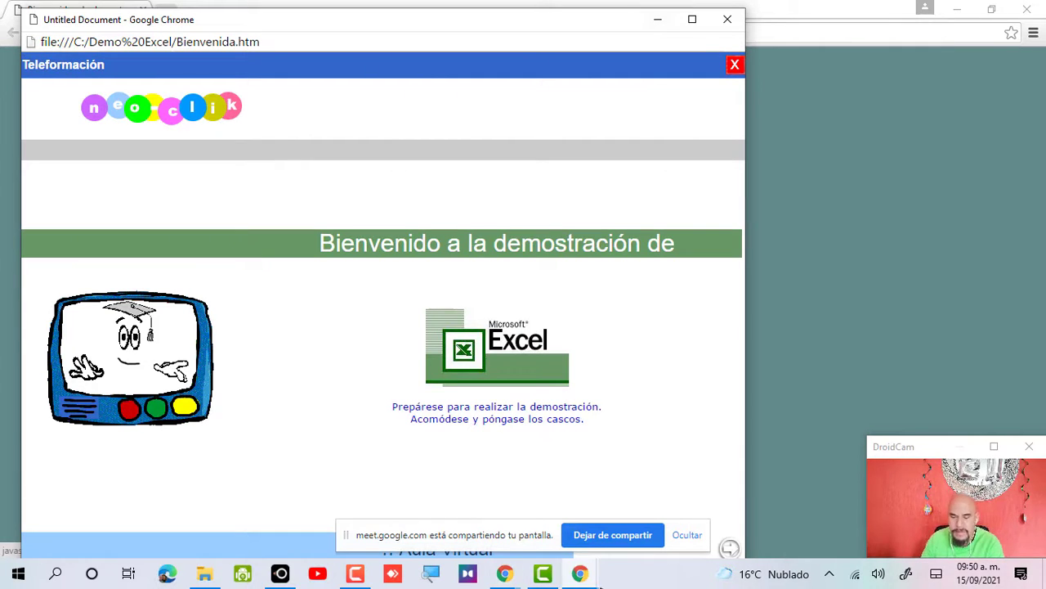
click(973, 12)
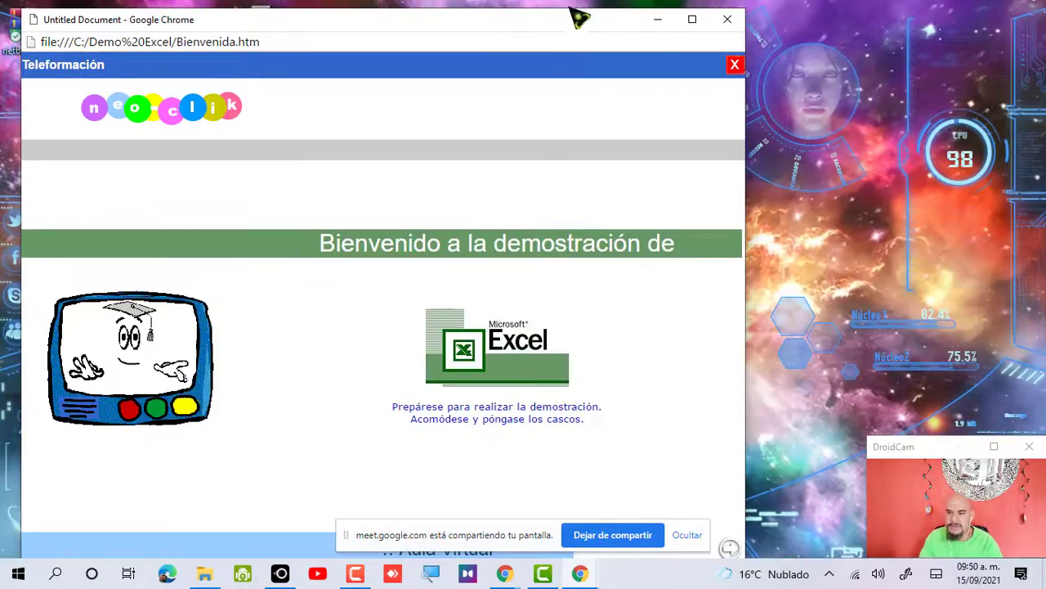
click(659, 20)
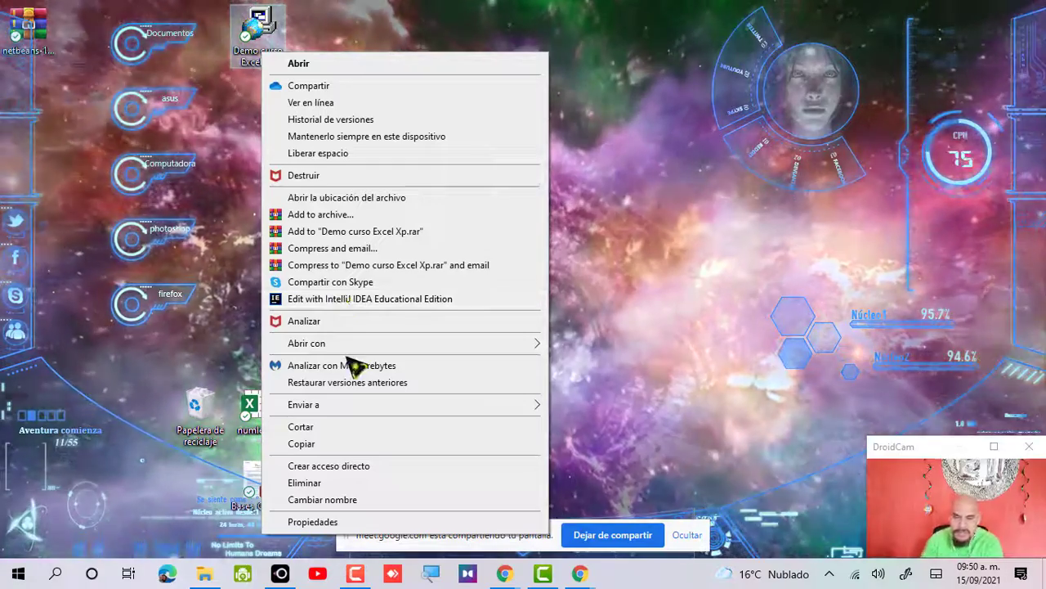
- Show the shortcut's option for choosing another application, and restore the demo's welcome window maximized before minimizing it
mouse_move(530, 343)
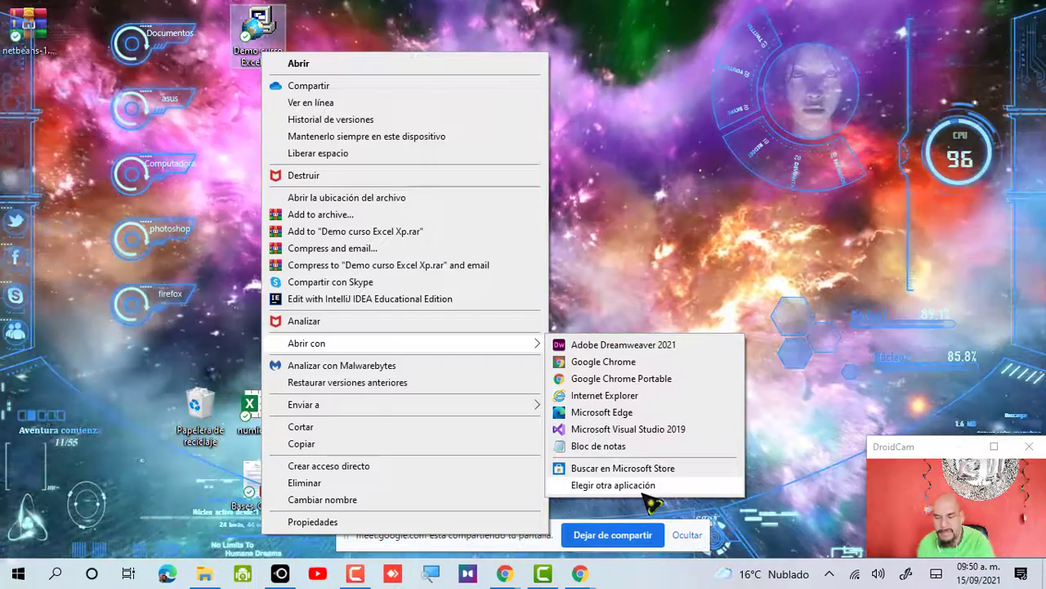
click(651, 505)
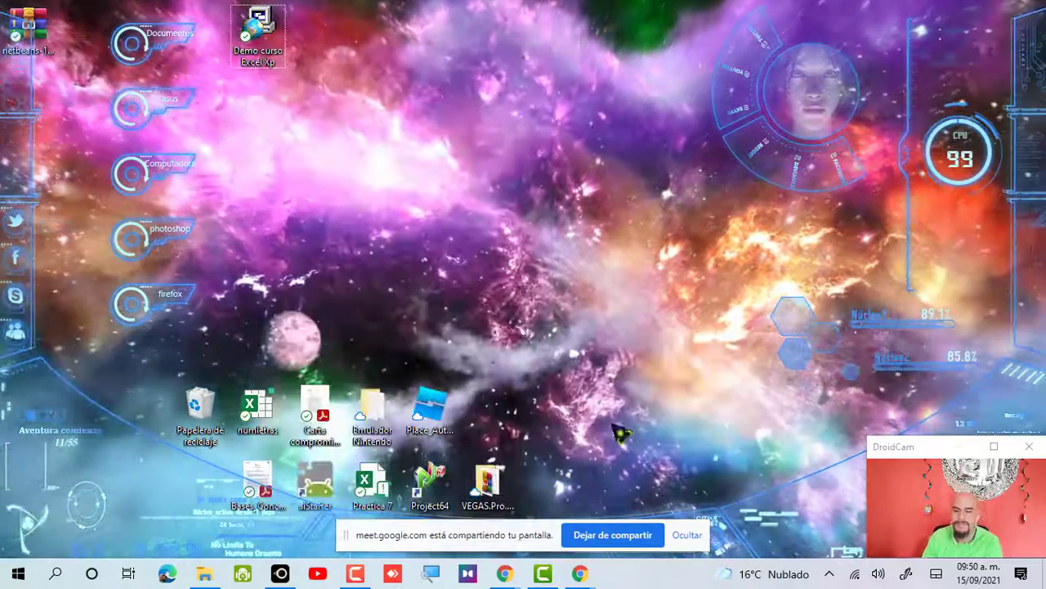
mouse_move(582, 575)
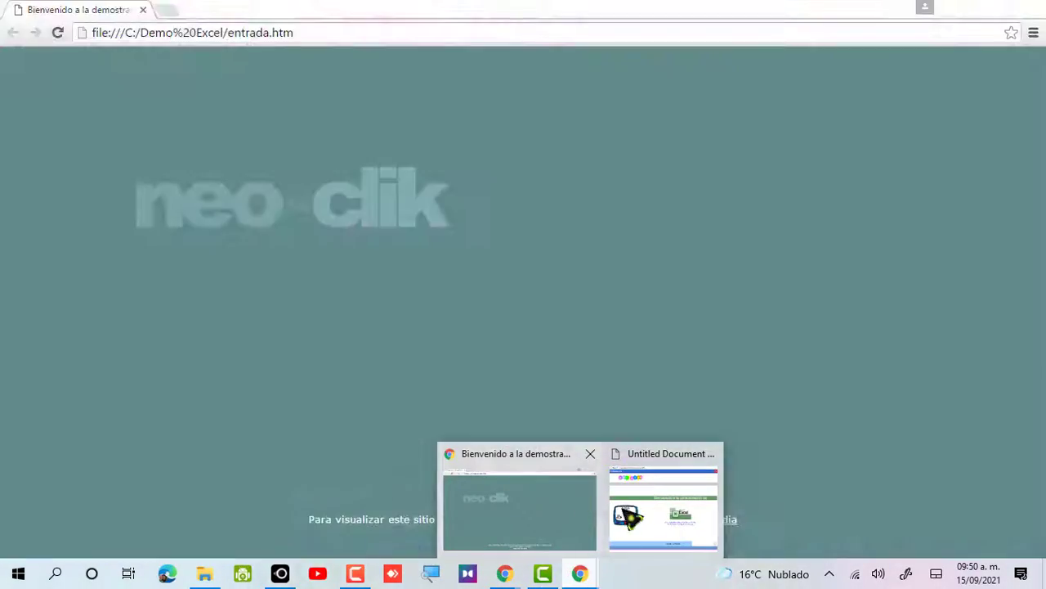
click(646, 482)
click(694, 17)
mouse_move(549, 577)
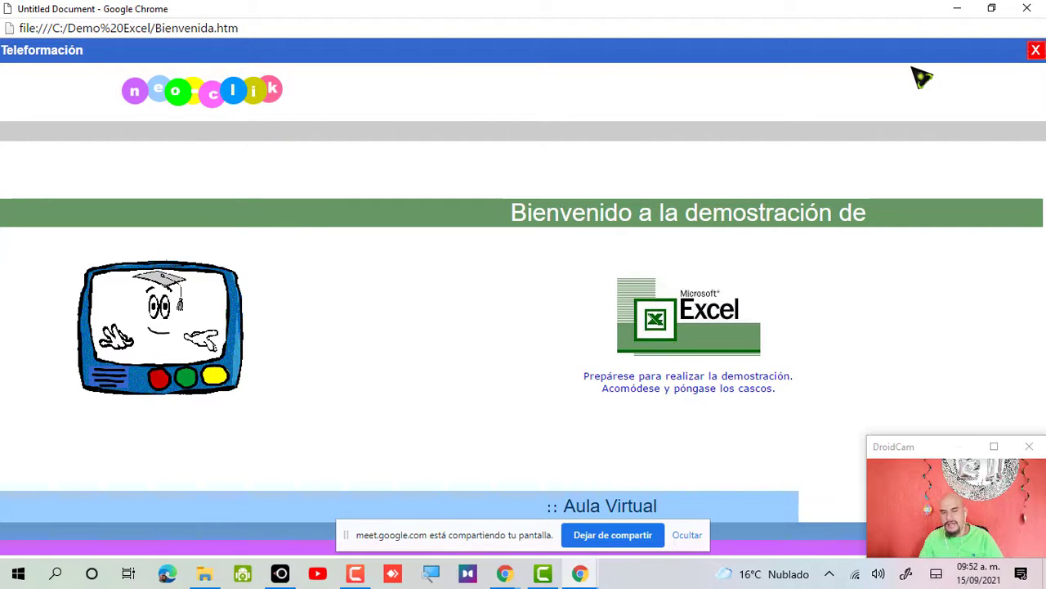
click(957, 9)
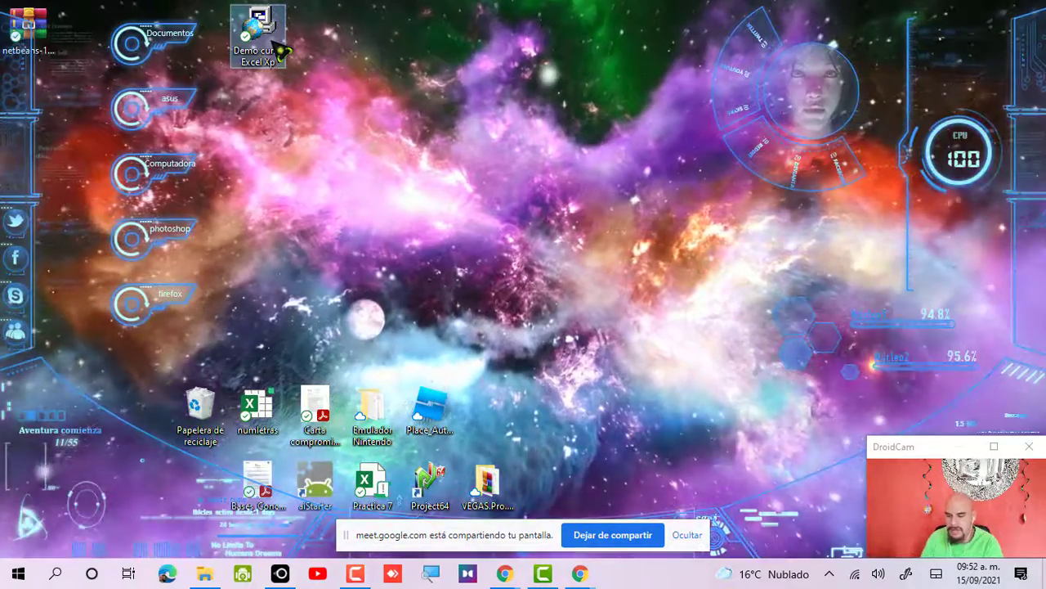
- Show again how to browse the computer for a program to open the Demo curso Excel Xp shortcut
double_click(274, 45)
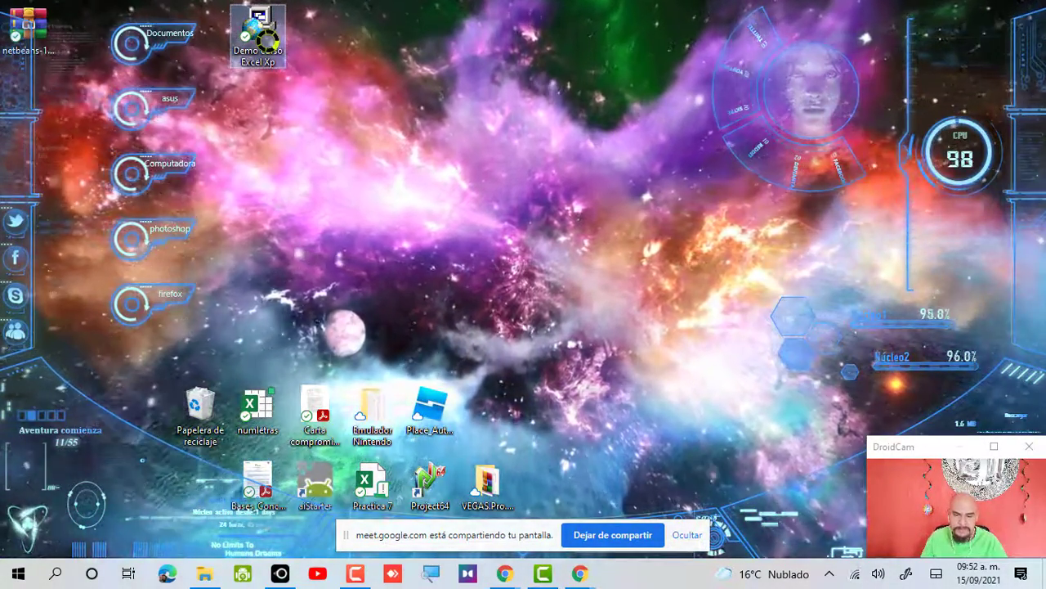
right_click(273, 43)
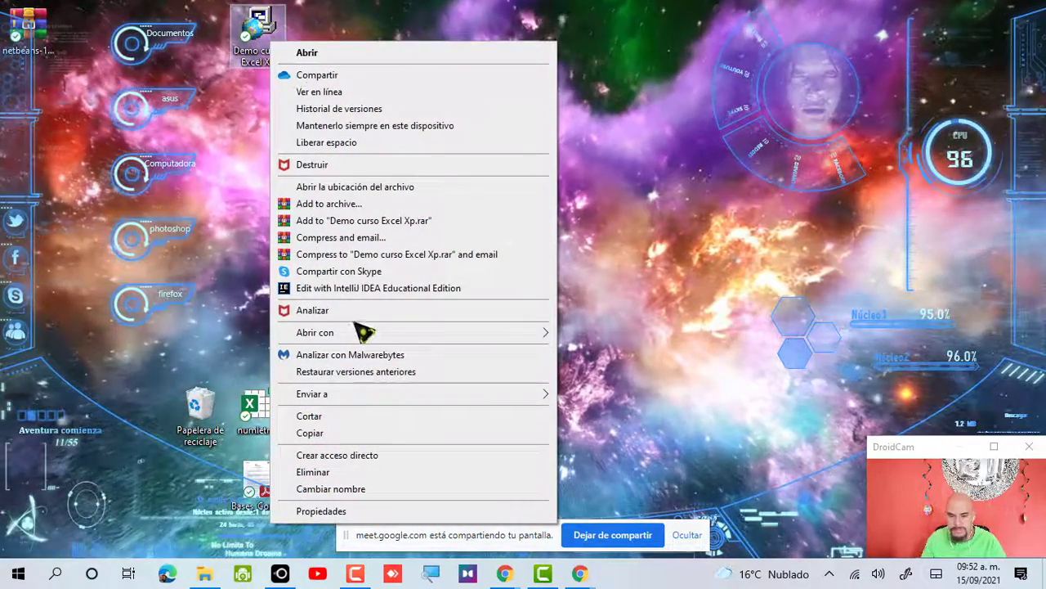
mouse_move(362, 332)
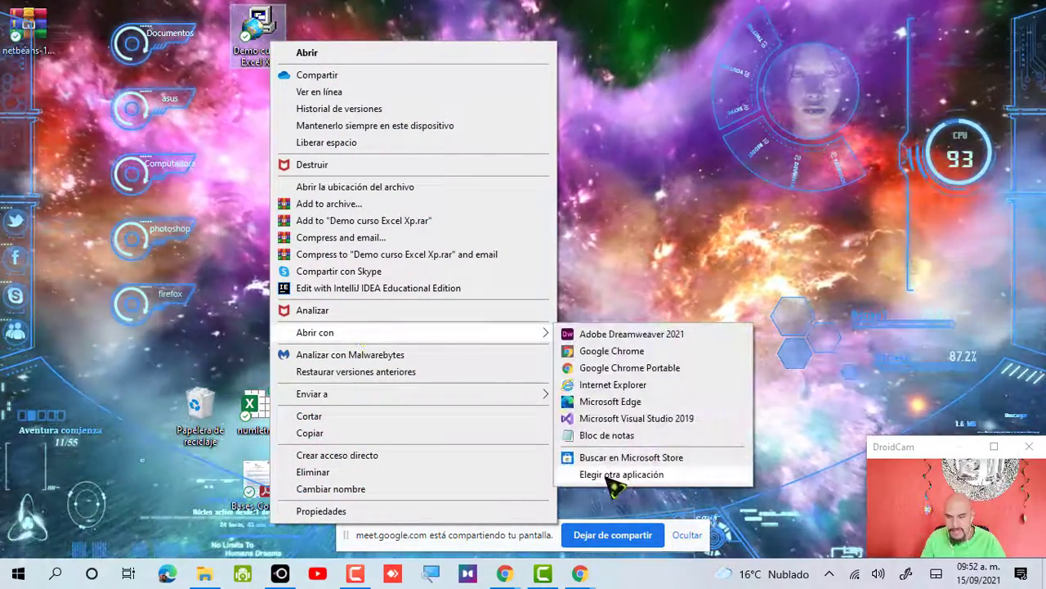
click(613, 481)
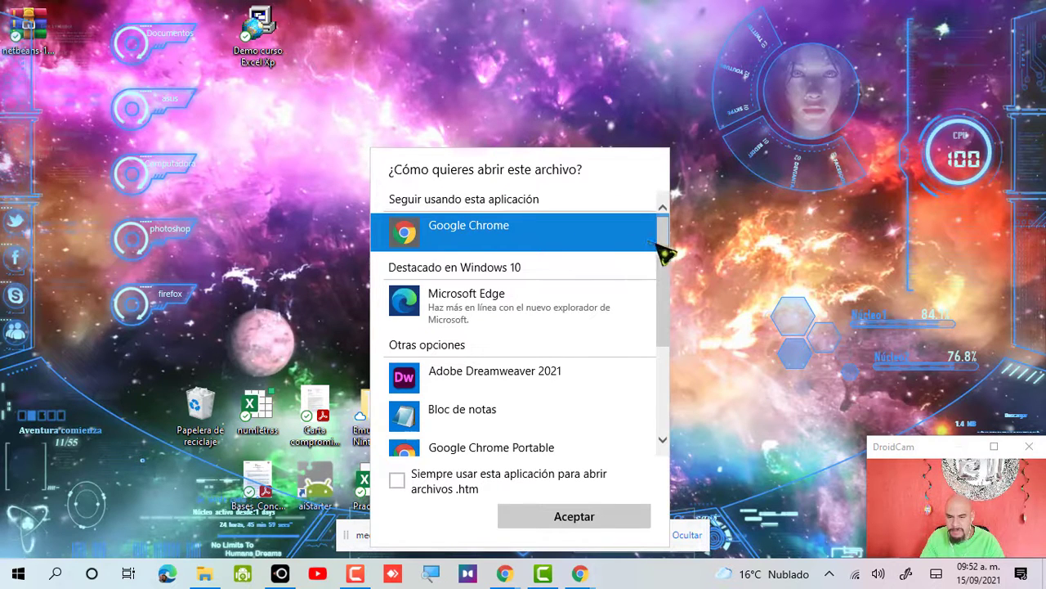
scroll(664, 280, down, 1)
scroll(670, 287, down, 3)
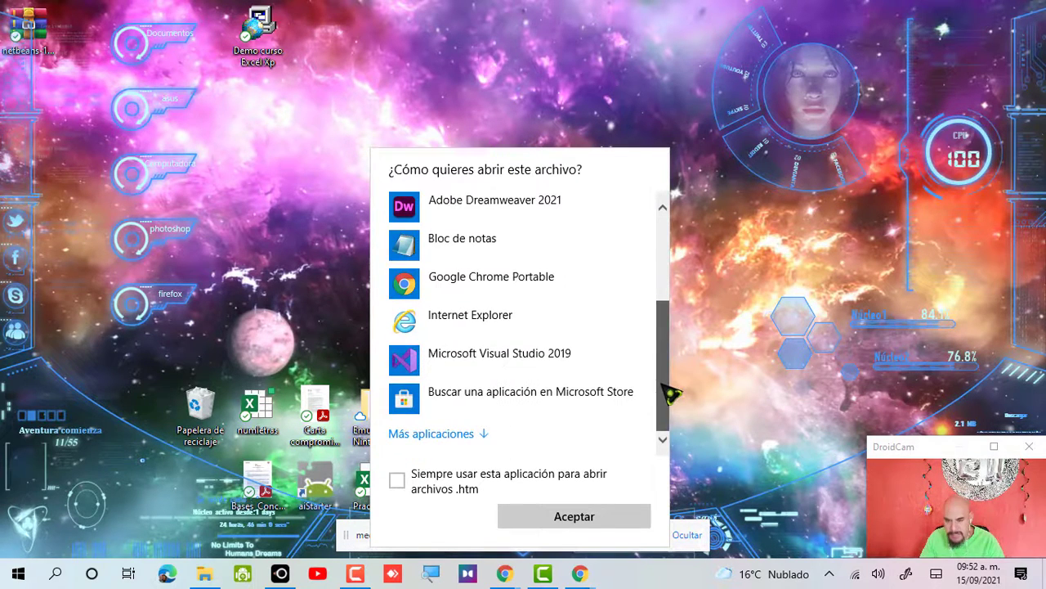
click(474, 441)
scroll(677, 304, down, 3)
drag(675, 302, 665, 413)
click(488, 434)
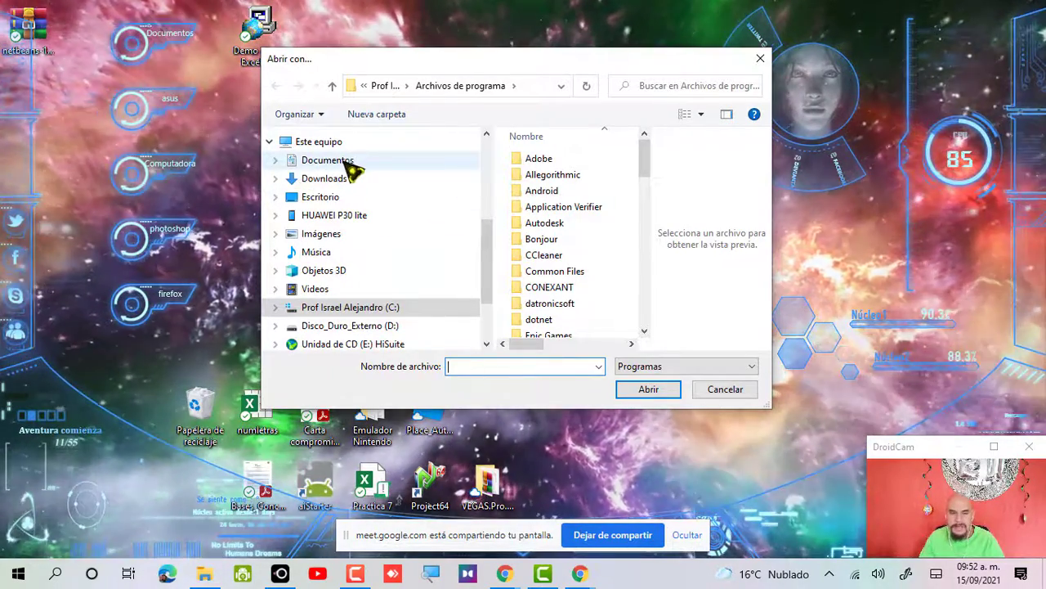
- Show the GoogleChromePortable program inside its Downloads folder as the application to use, and cancel the selection
click(331, 181)
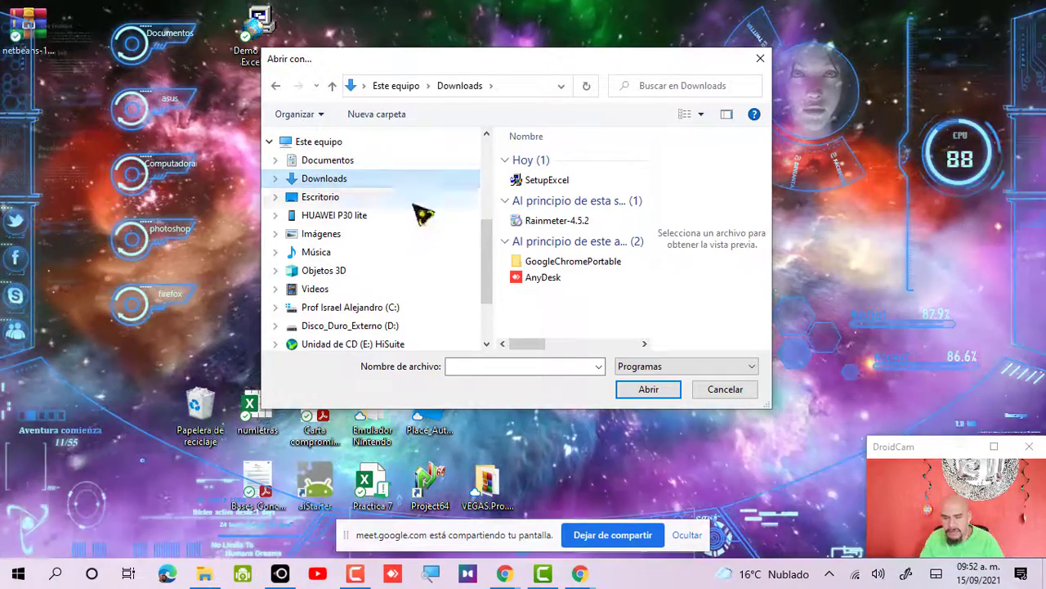
click(558, 265)
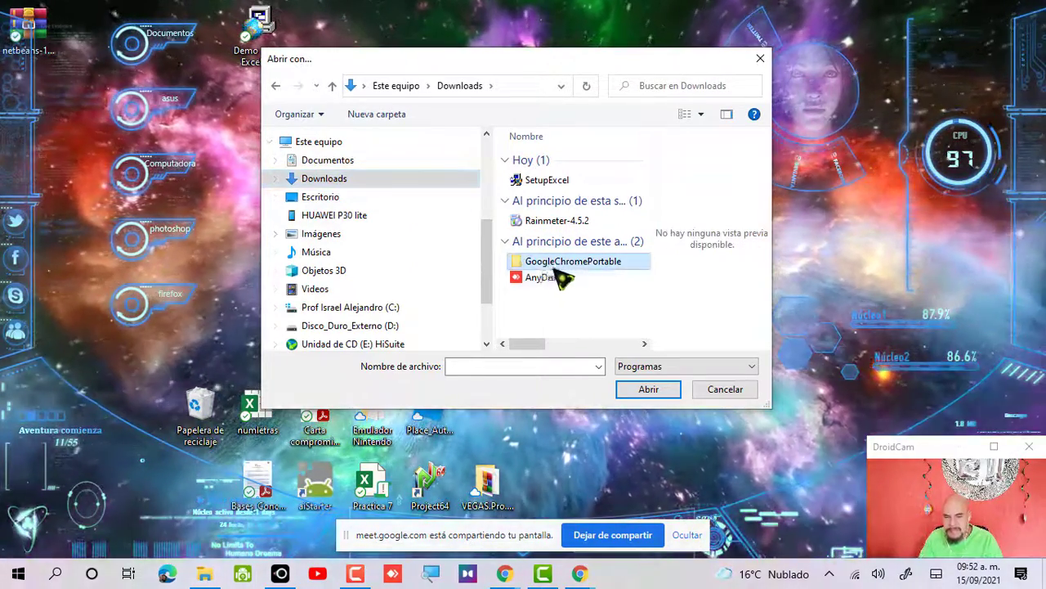
double_click(556, 264)
click(546, 209)
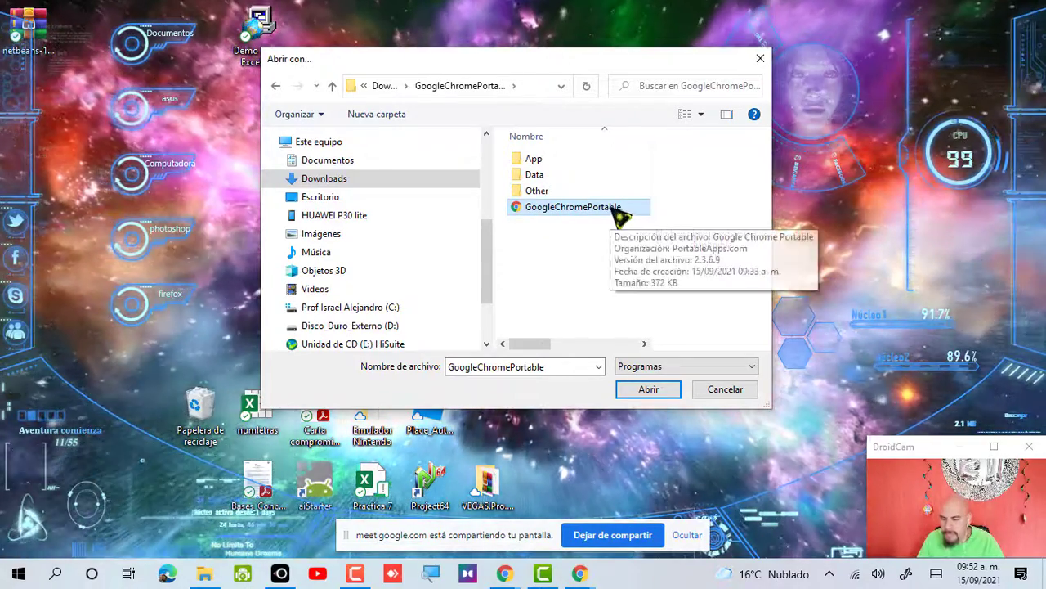
click(721, 389)
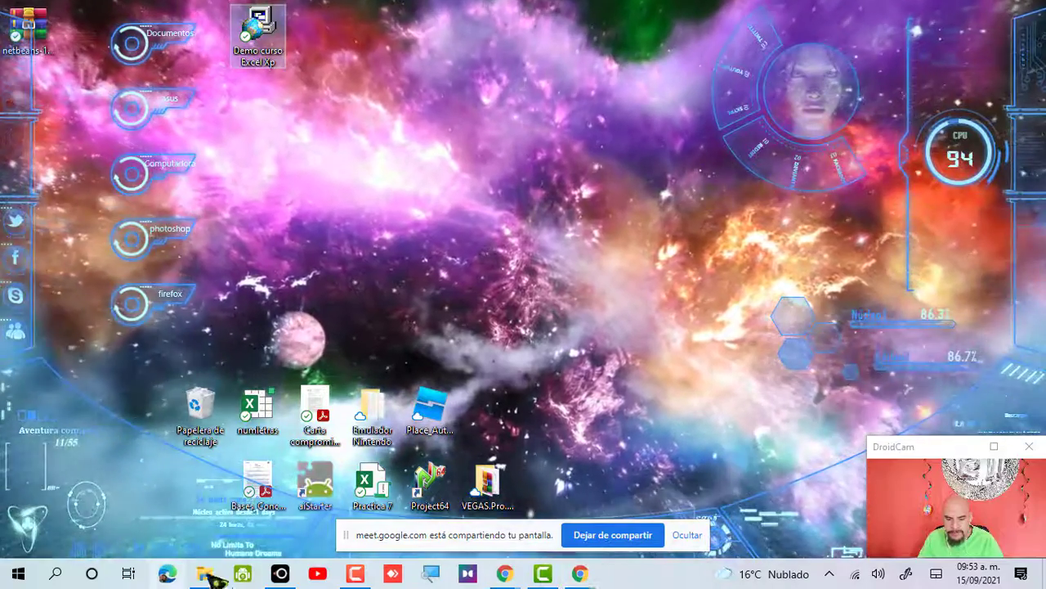
- Bring back the demo's welcome window and move the DroidCam window away from the page's next arrow
mouse_move(579, 573)
click(597, 511)
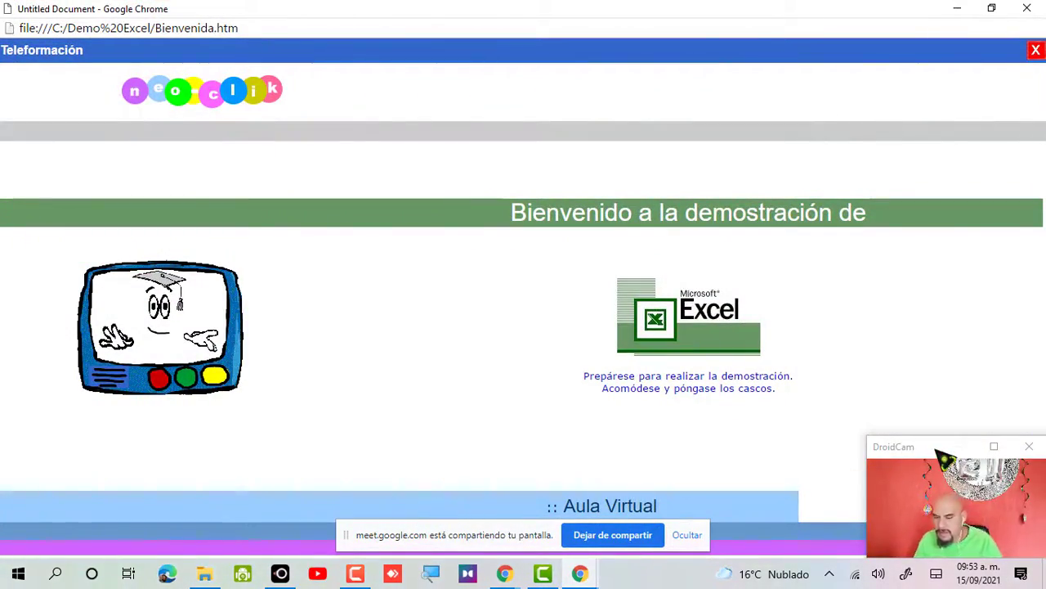
drag(909, 458, 789, 439)
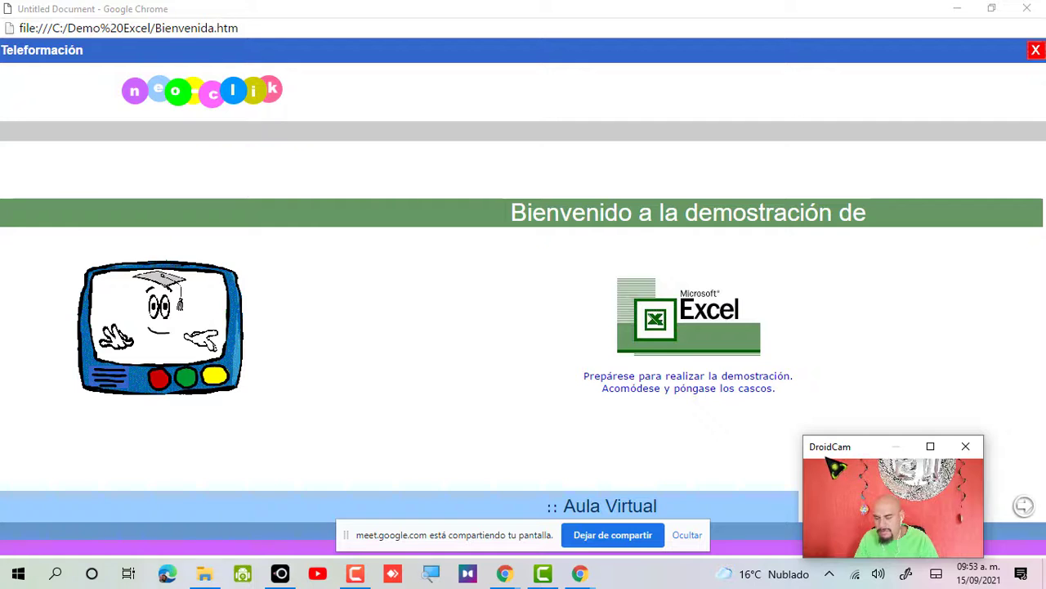
- Advance through the Trabajar con Excel introduction into lesson 1, Manejo de celdas y hojas, and reset the lesson's animation
click(1028, 510)
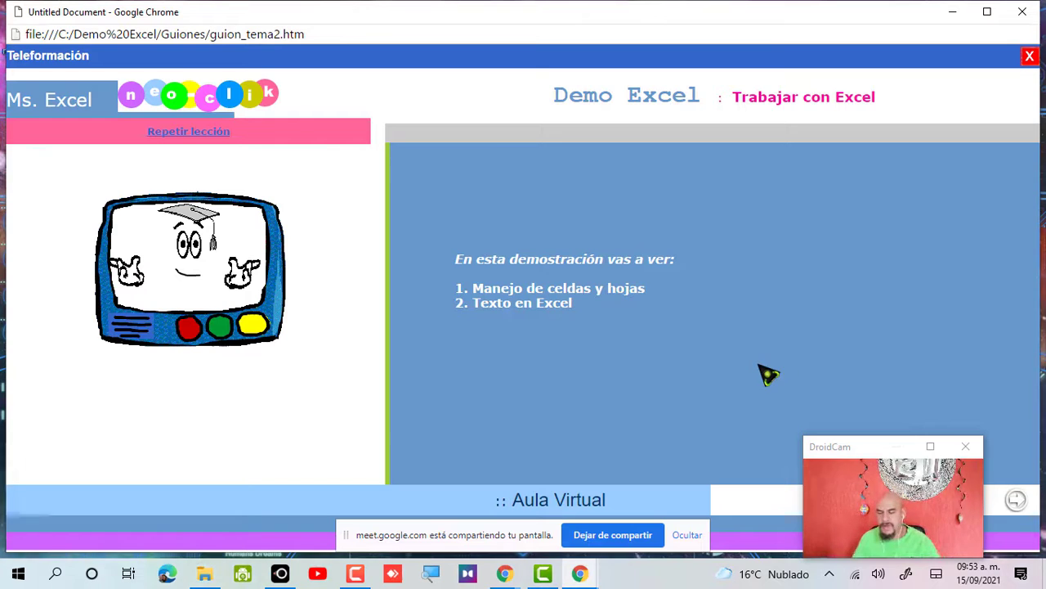
click(1017, 500)
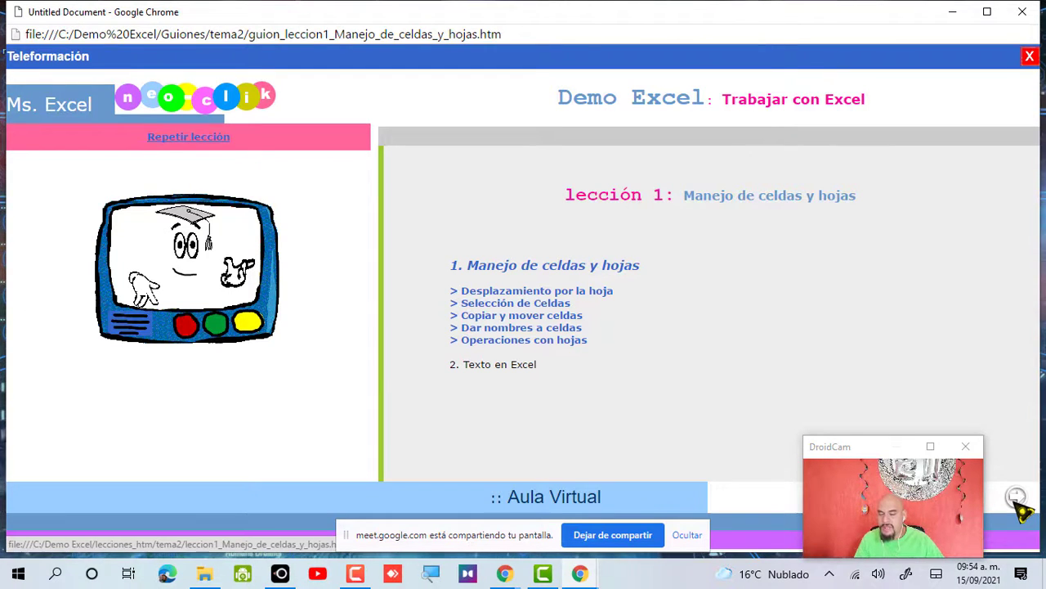
click(1017, 498)
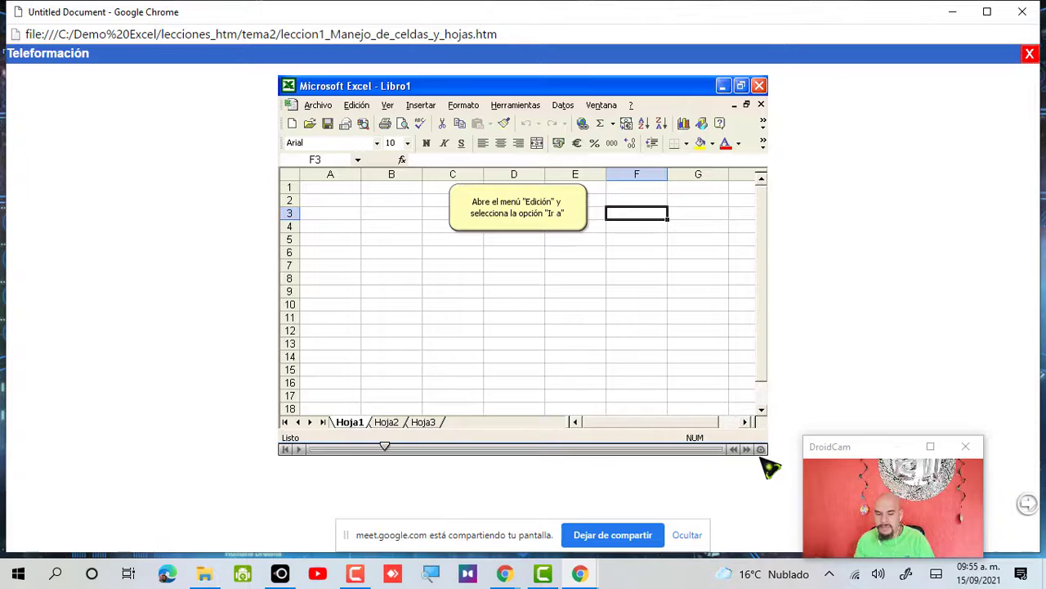
click(287, 449)
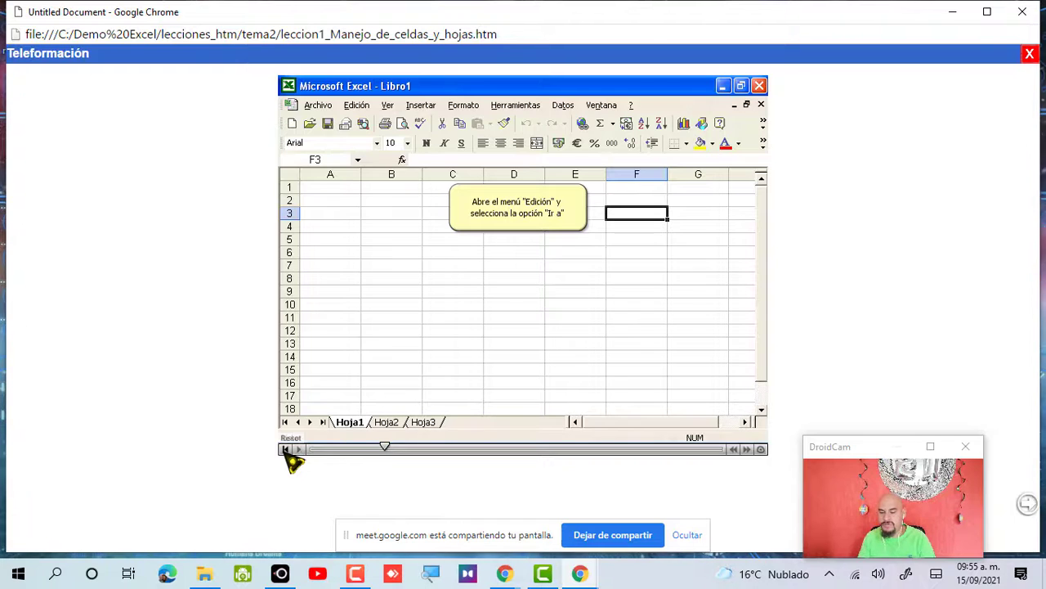
- Play the lesson's animation and open the Ir a dialog in the simulated Excel workbook
click(300, 452)
click(299, 451)
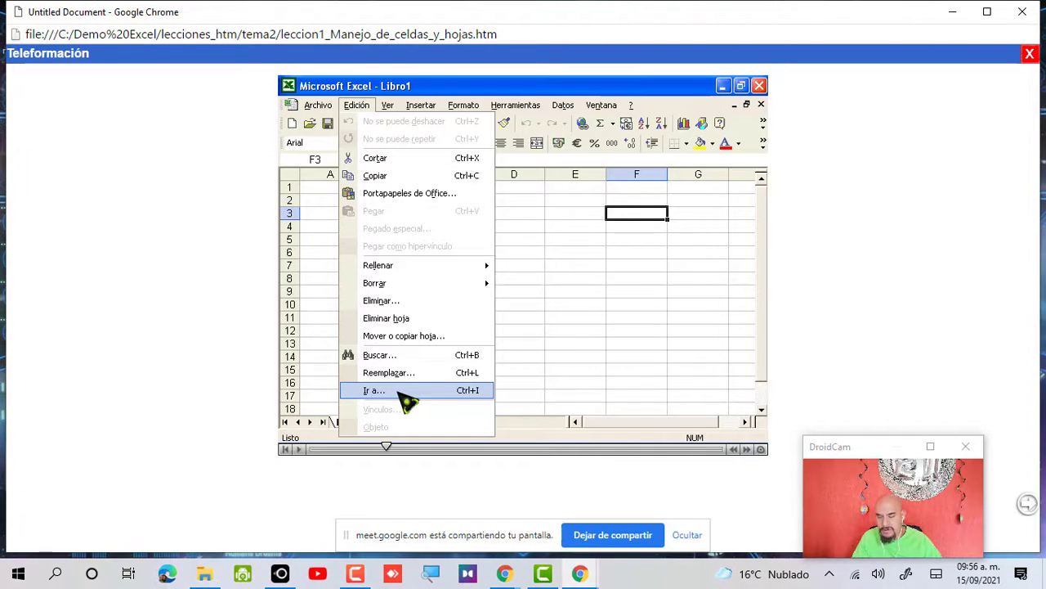
click(415, 391)
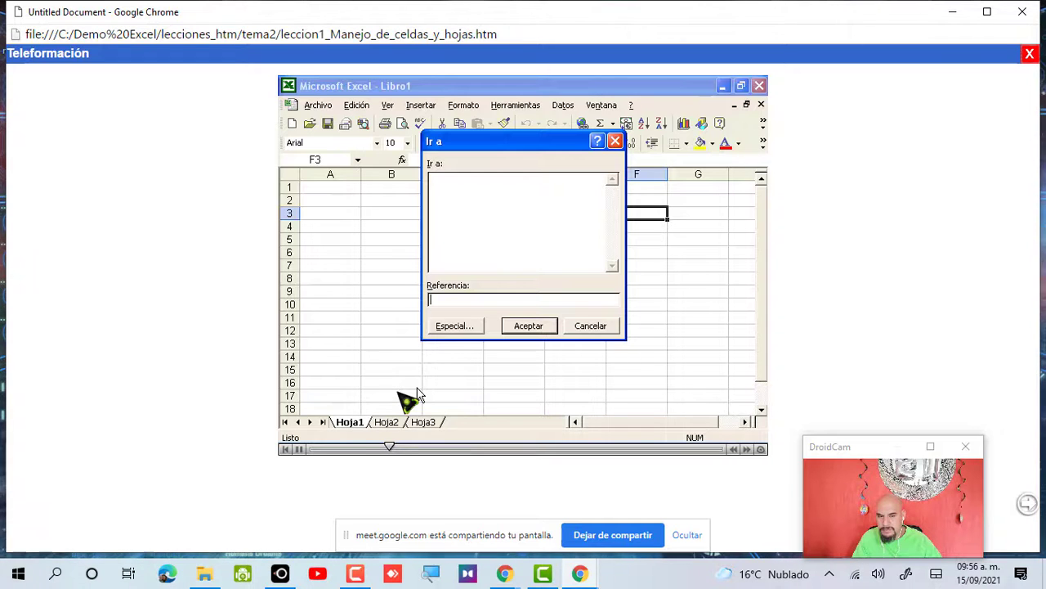
- Close the Manejo de celdas y hojas lesson and the Excel demo's welcome window
click(1031, 56)
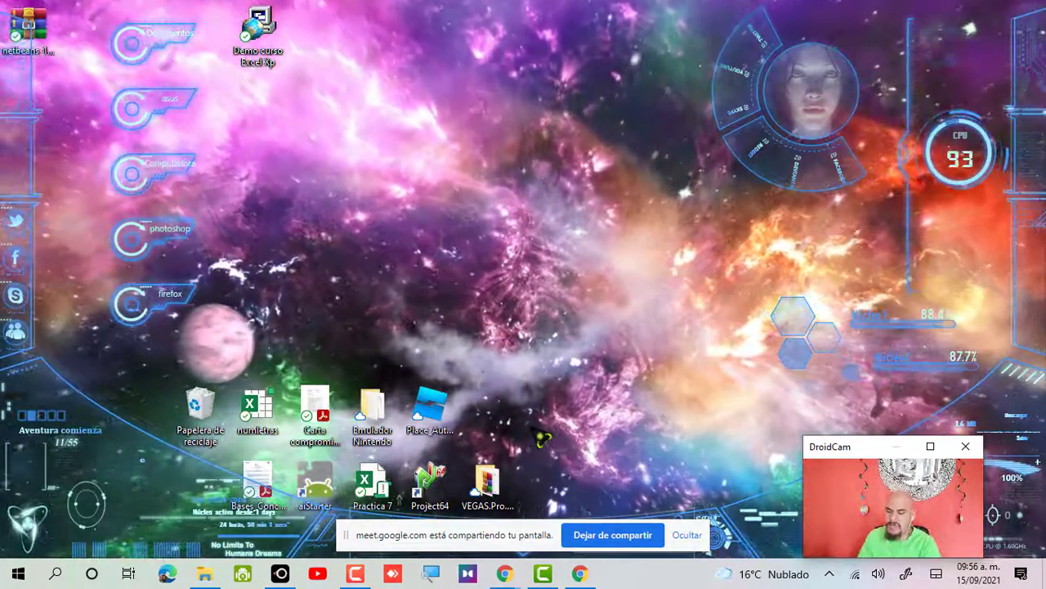
click(581, 574)
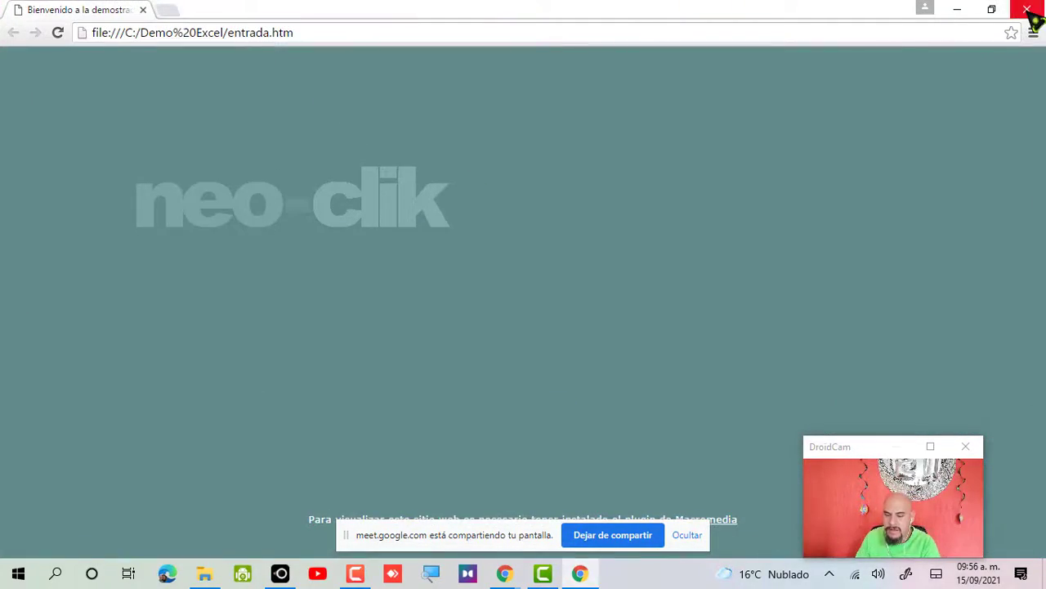
click(1027, 9)
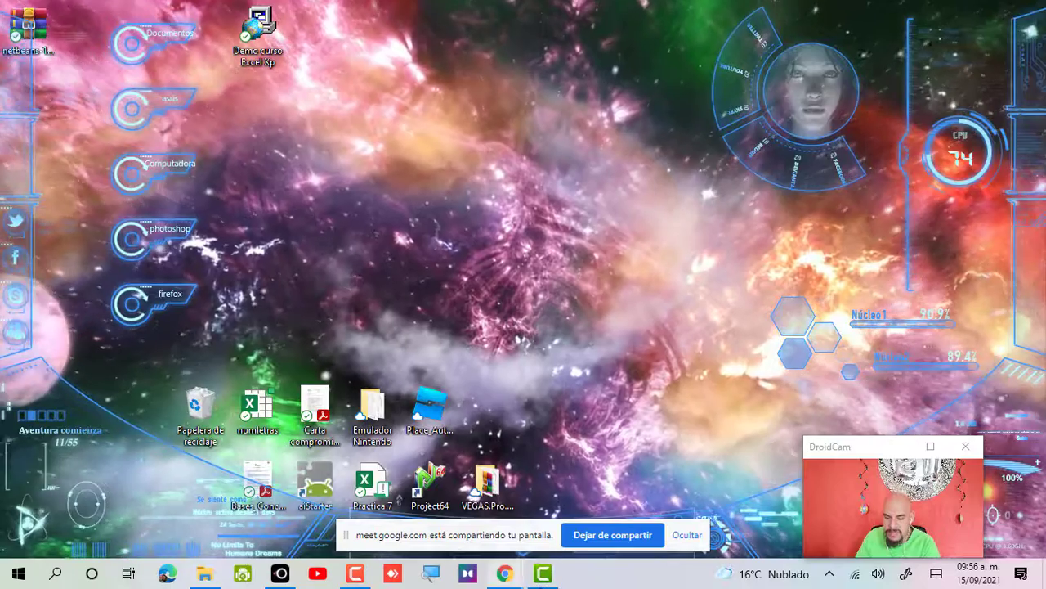
- Check the participants in the Meet call, and minimize the meeting window to return to the desktop
mouse_move(504, 574)
click(458, 528)
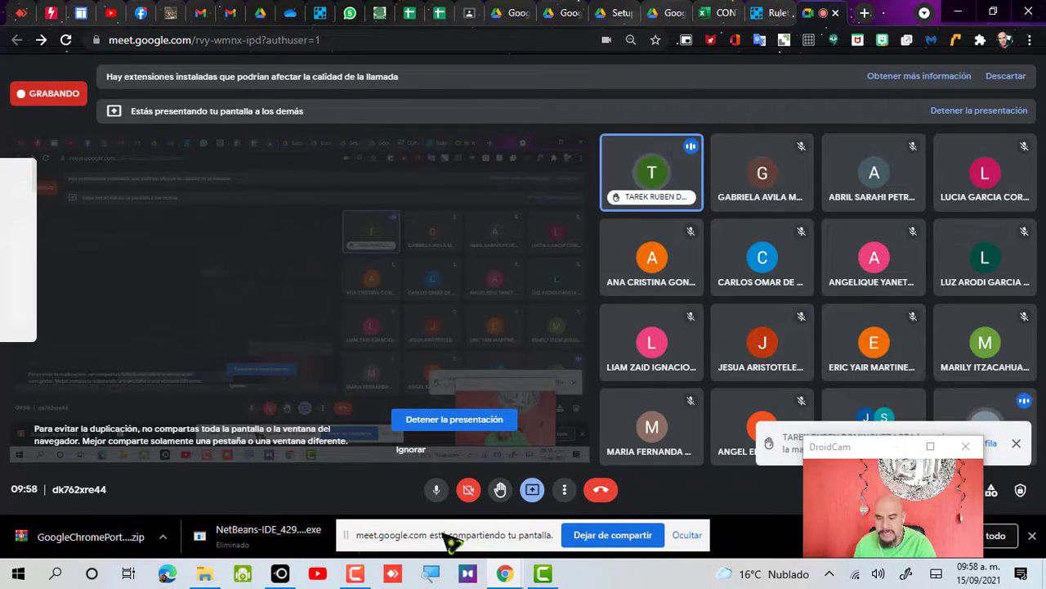
click(958, 12)
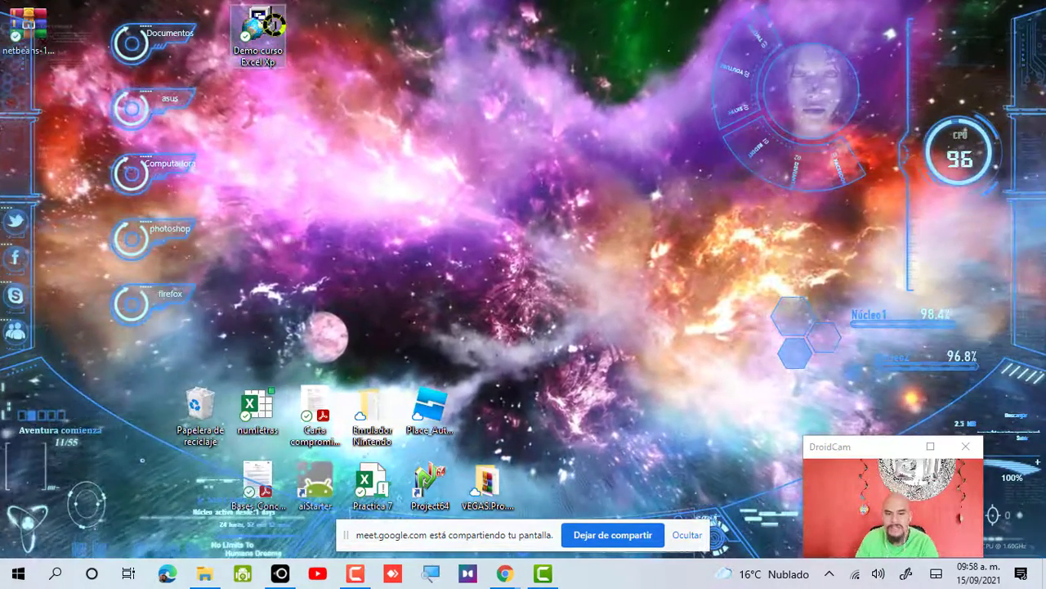
- Show Google Chrome Portable among the programs for opening the Demo curso Excel Xp shortcut, and dismiss the choices
double_click(270, 28)
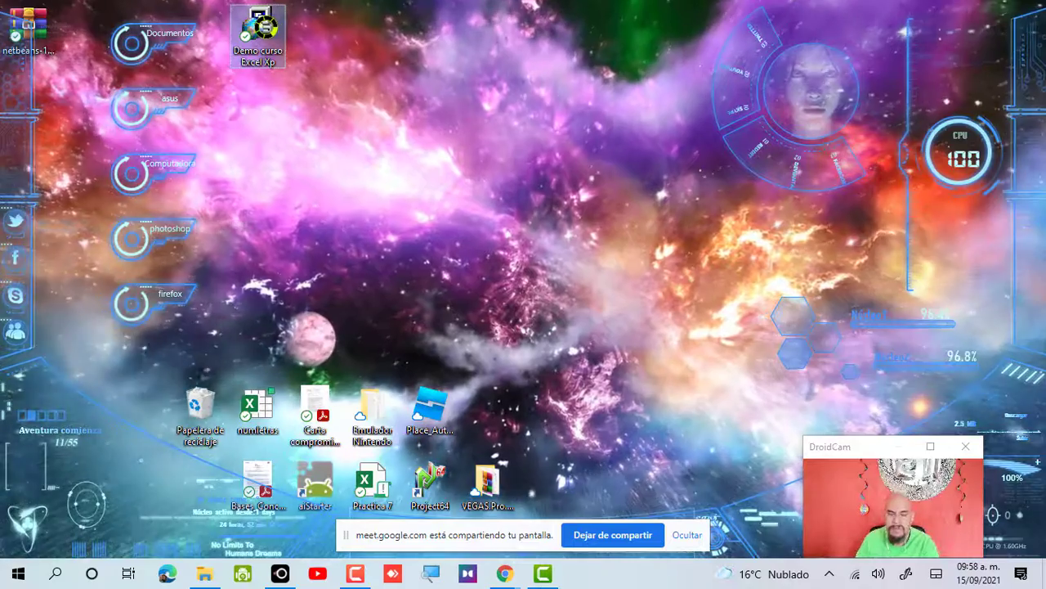
right_click(276, 26)
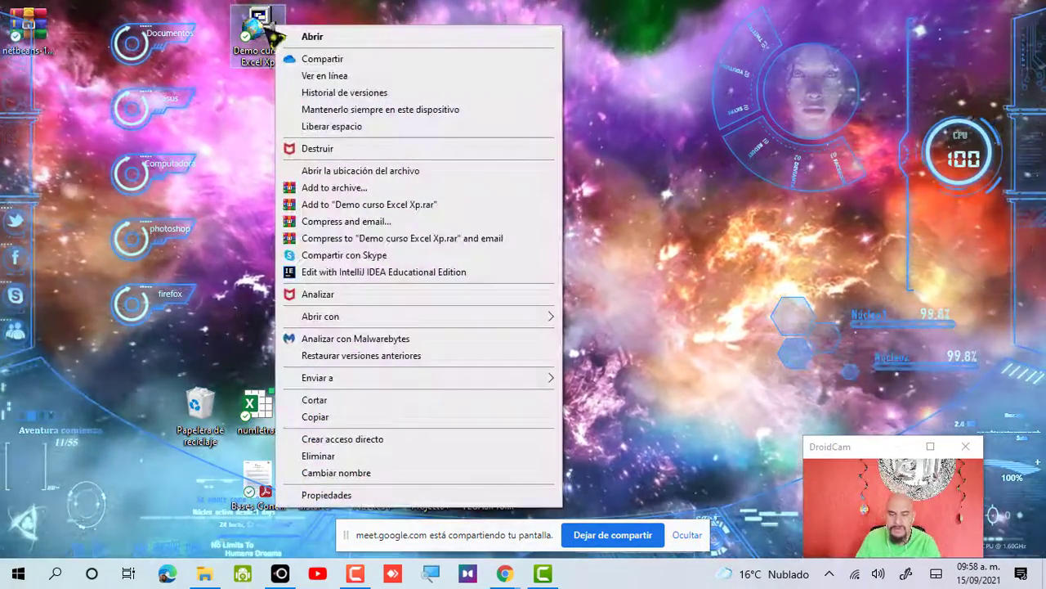
mouse_move(384, 321)
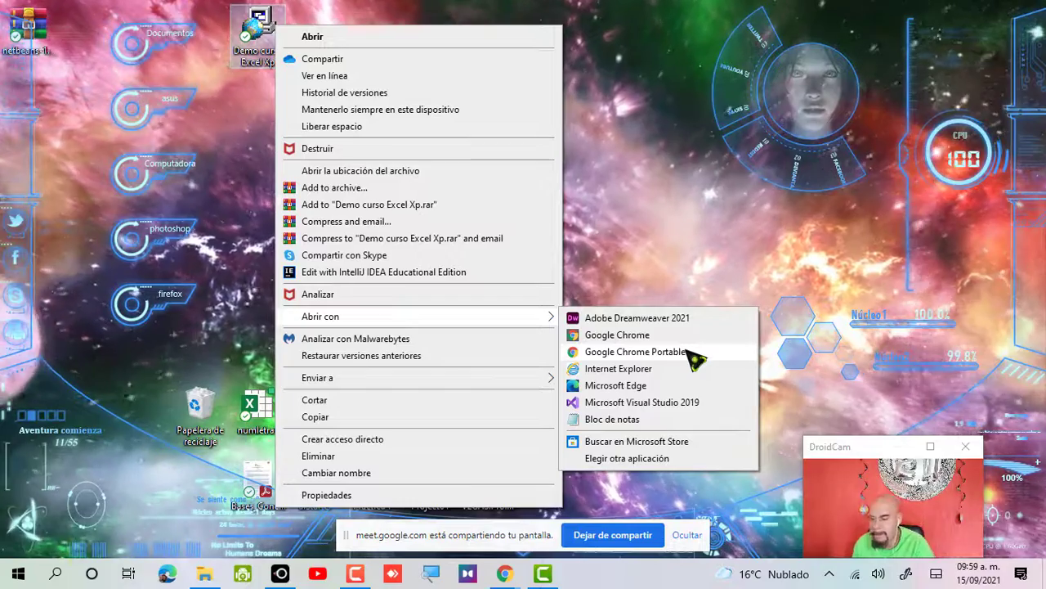
click(683, 271)
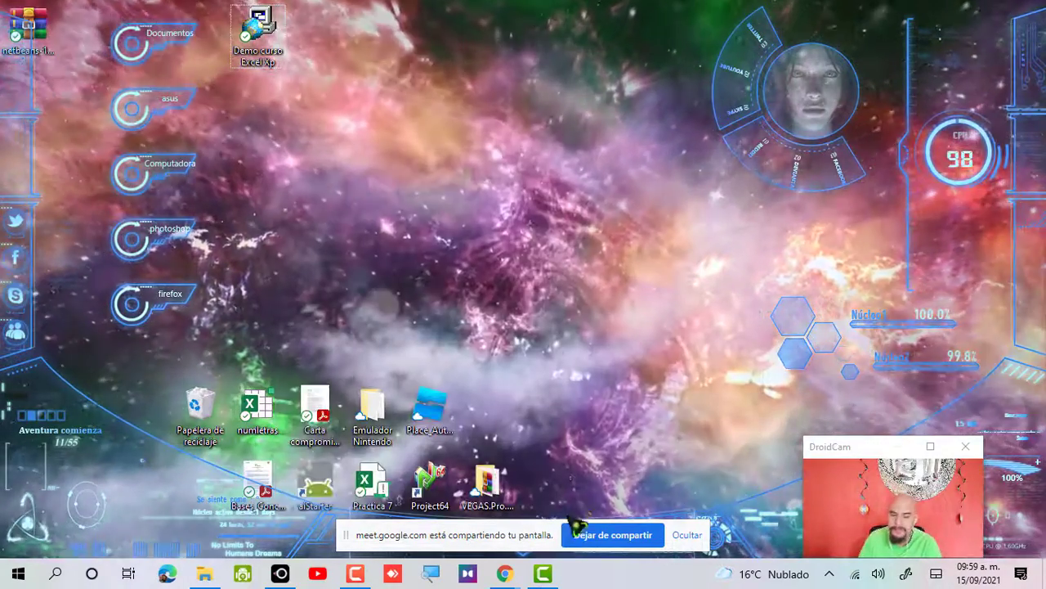
- Return to the Meet browser window and close the four leftover Google Drive pages, including the GoogleChromePortable.zip and SetupExcel.exe ones
mouse_move(502, 569)
click(498, 552)
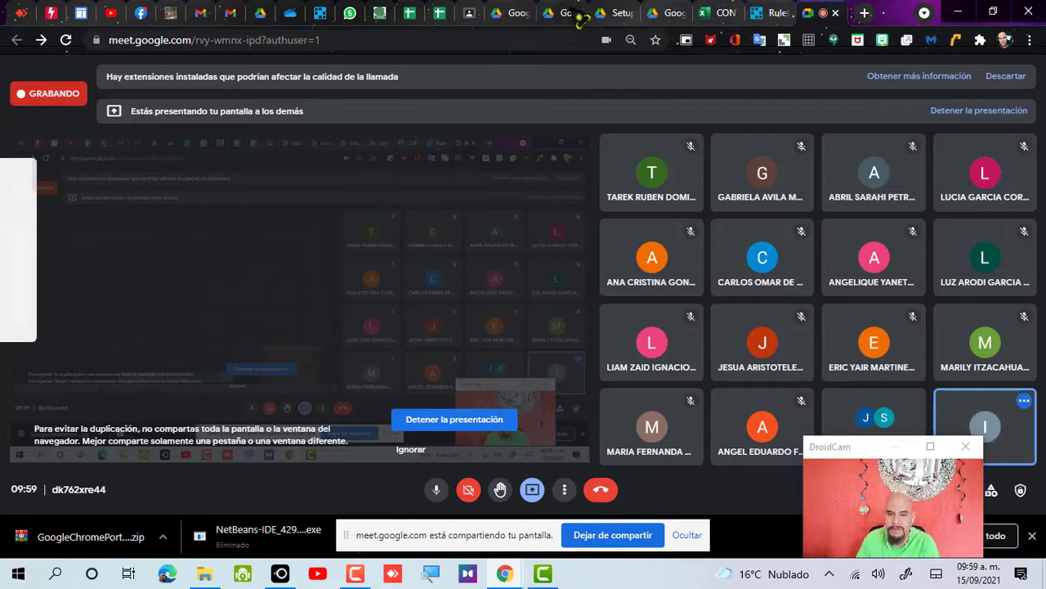
click(511, 15)
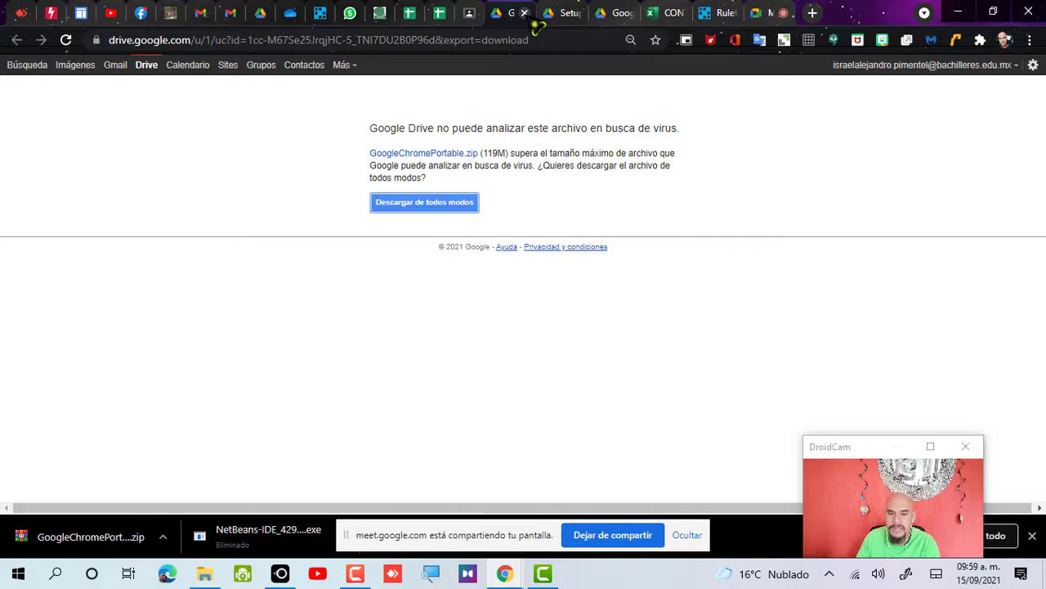
click(524, 14)
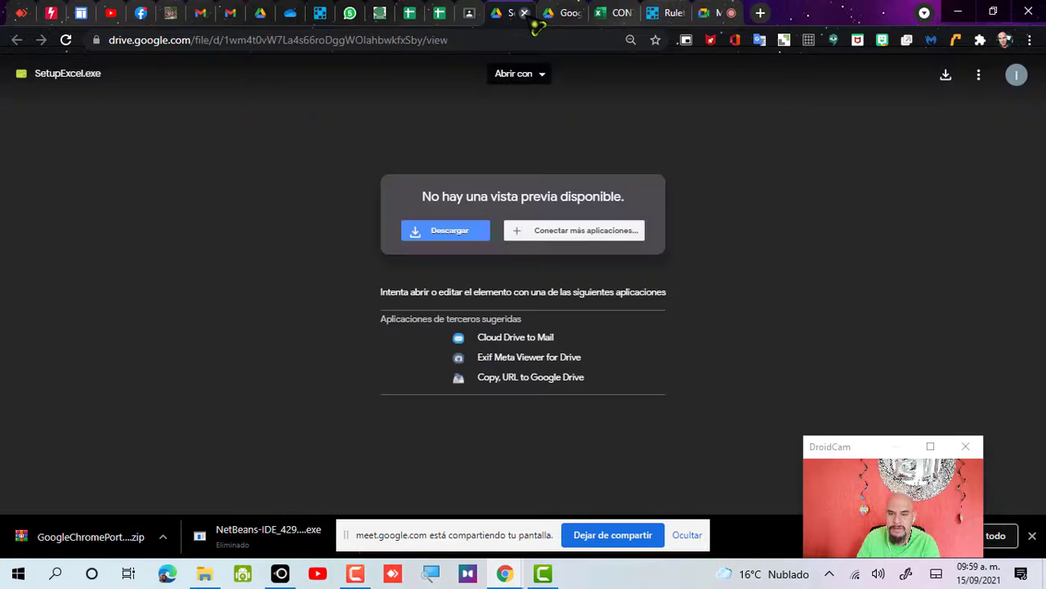
click(525, 14)
click(525, 14)
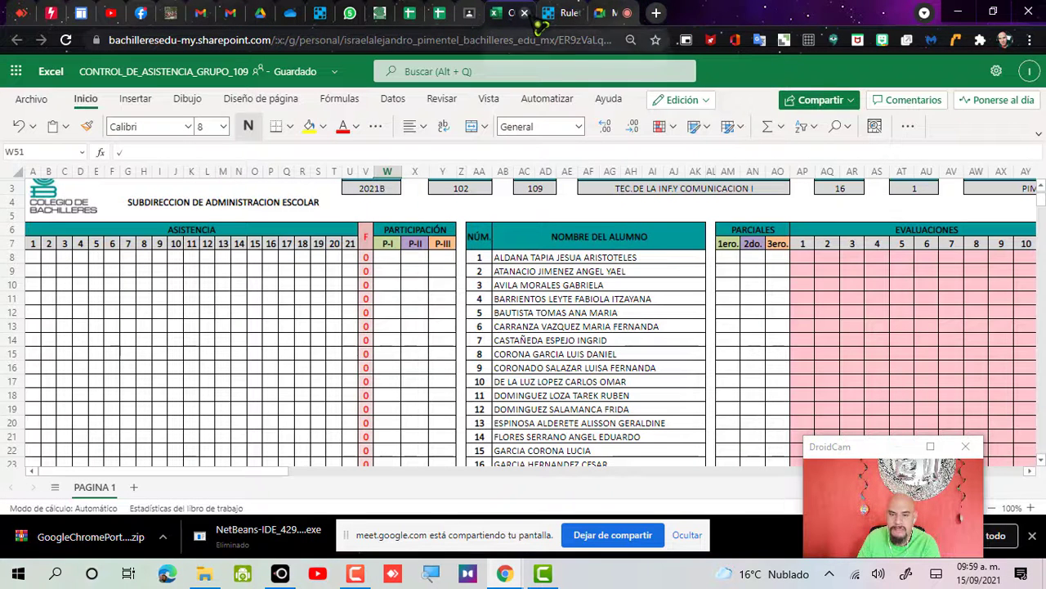
- Leave the GoogleChromePortable.zip preview in Classroom and expand the Producto de Excel assignment under Semana 1
click(471, 14)
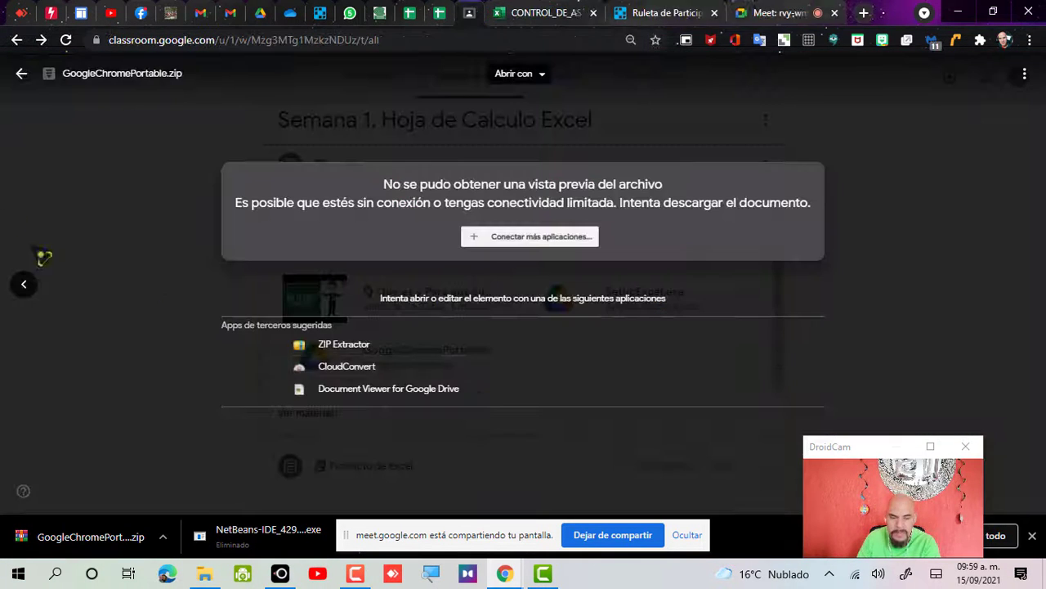
click(22, 74)
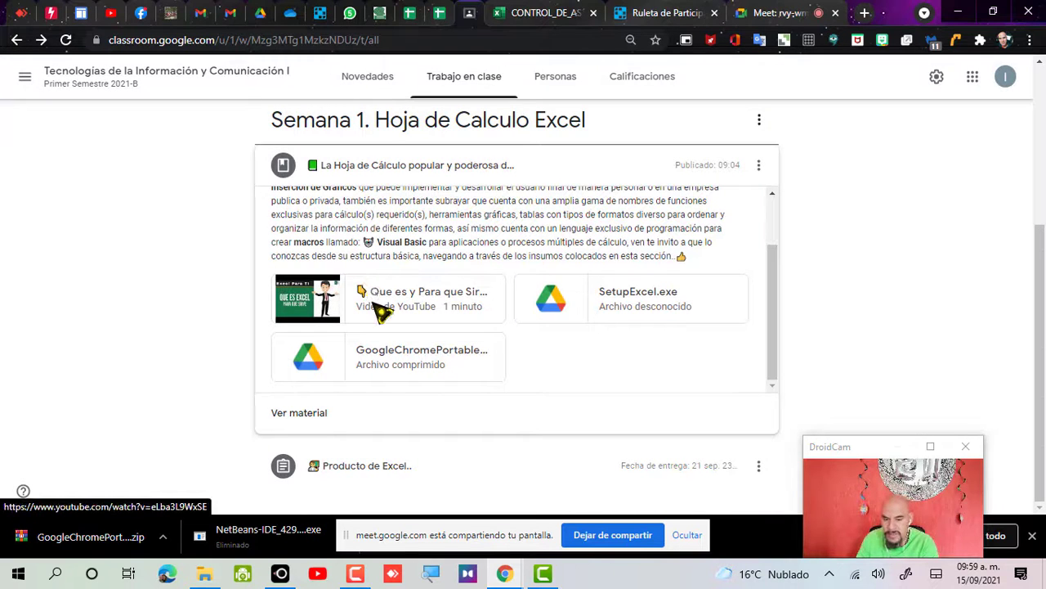
click(436, 457)
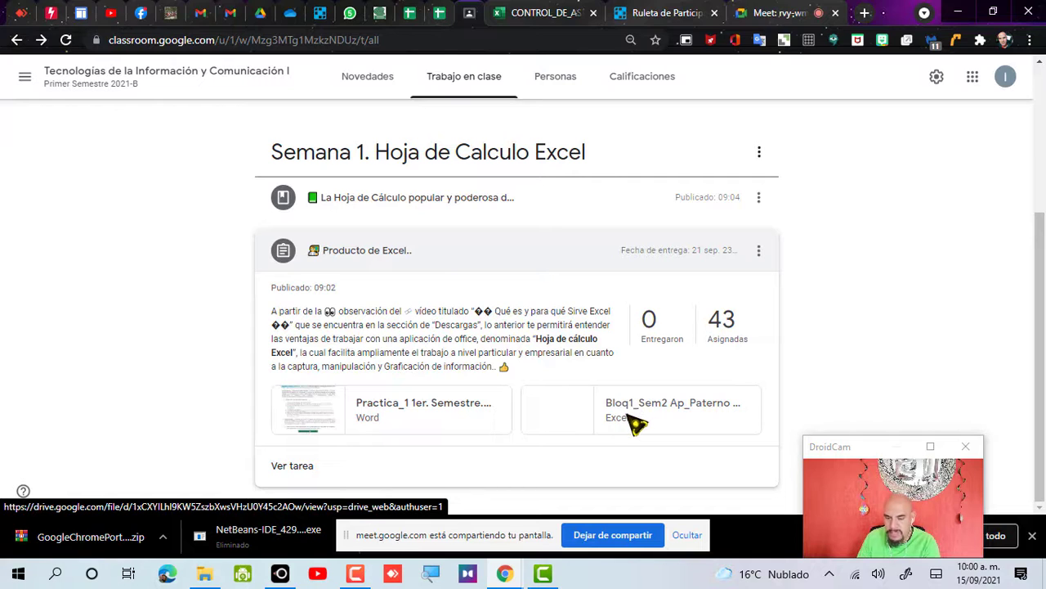
- Preview the assignment's Practica_1 1er. Semestre Word document and open it in a new window
click(435, 421)
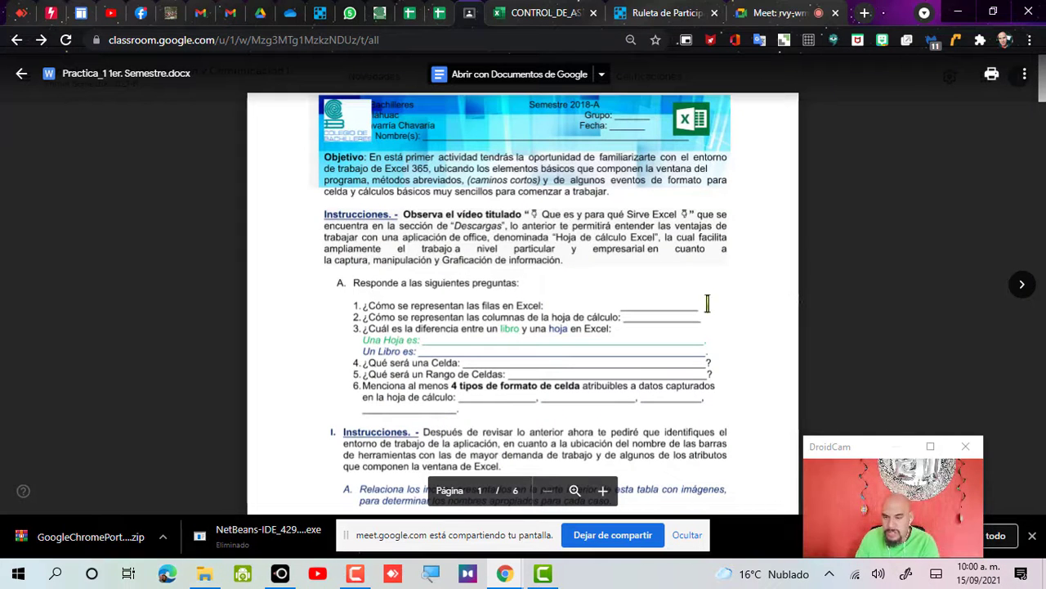
scroll(717, 303, down, 1)
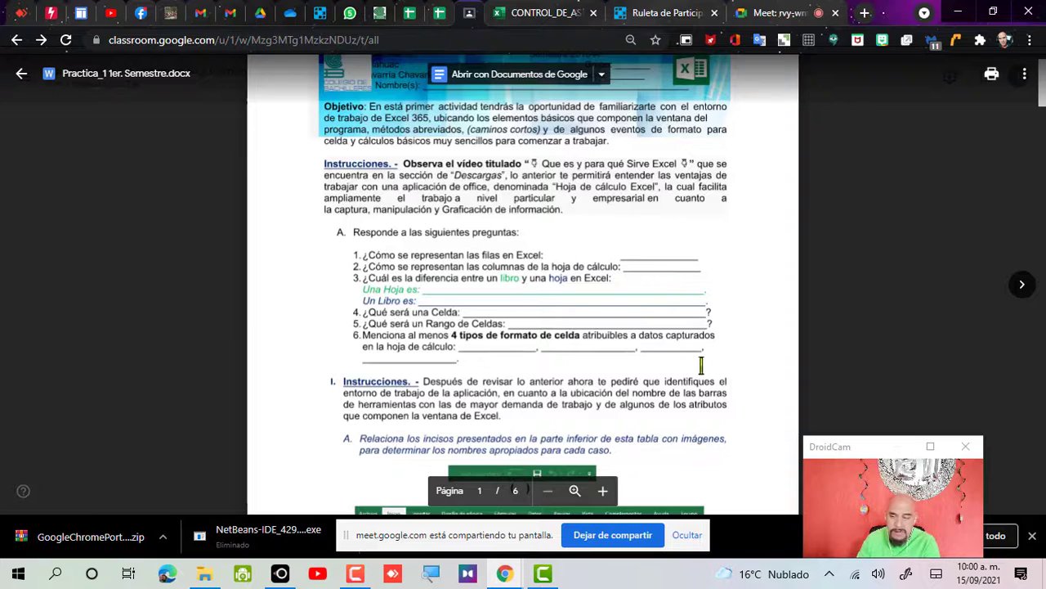
click(1025, 74)
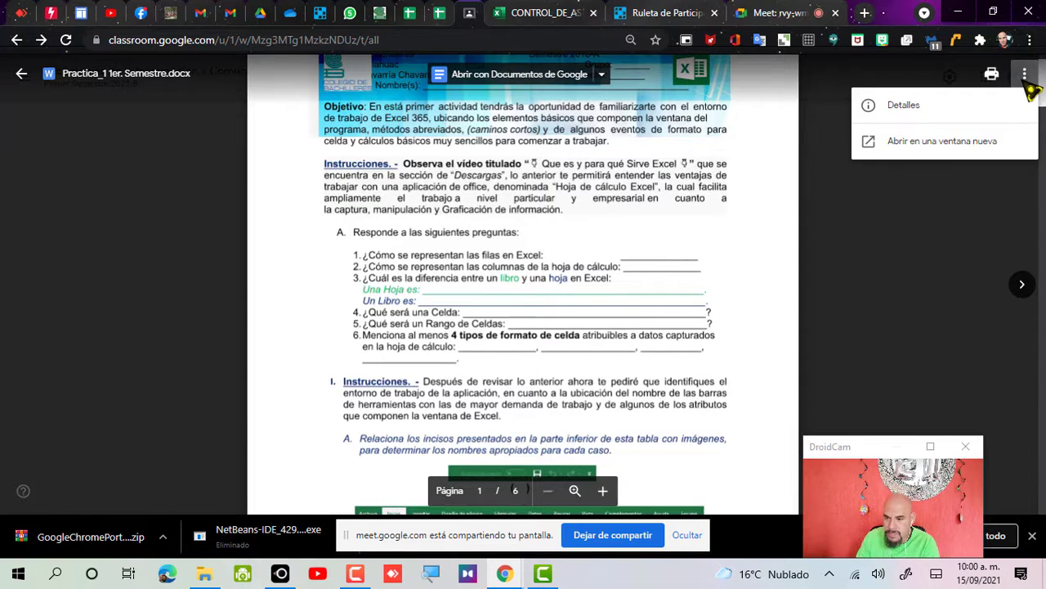
click(952, 157)
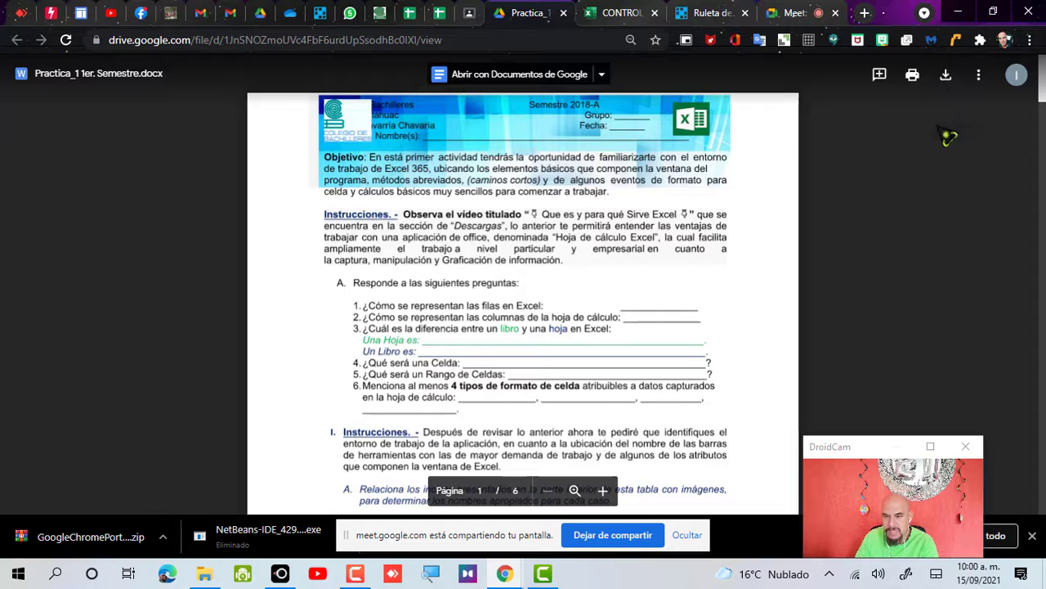
- Enlarge the practice document and highlight questions 1 to 6 of section A while presenting them, and clear the highlight
scroll(875, 262, down, 1)
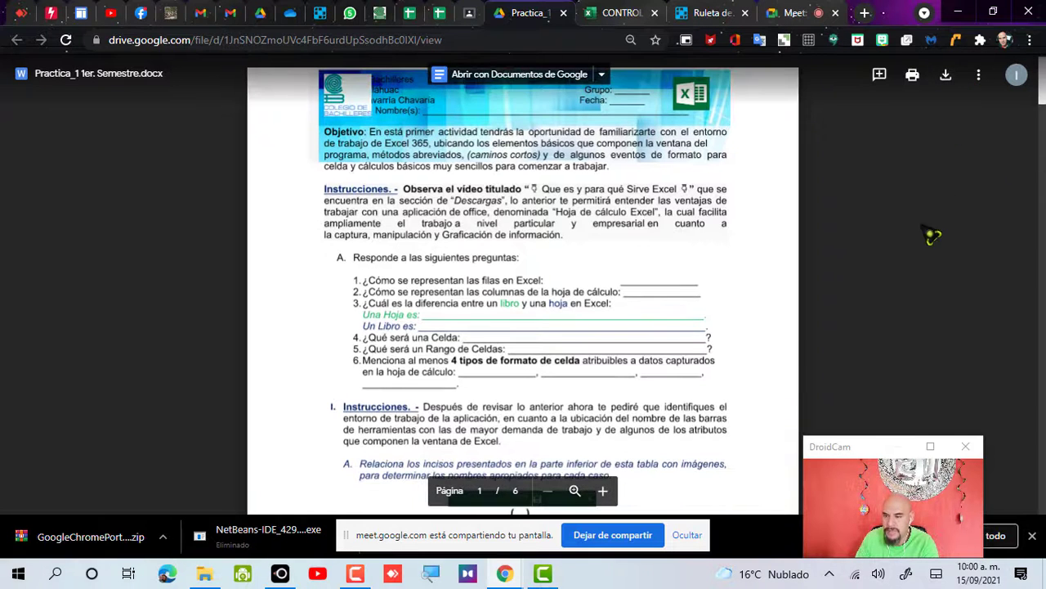
scroll(654, 257, down, 1)
click(603, 489)
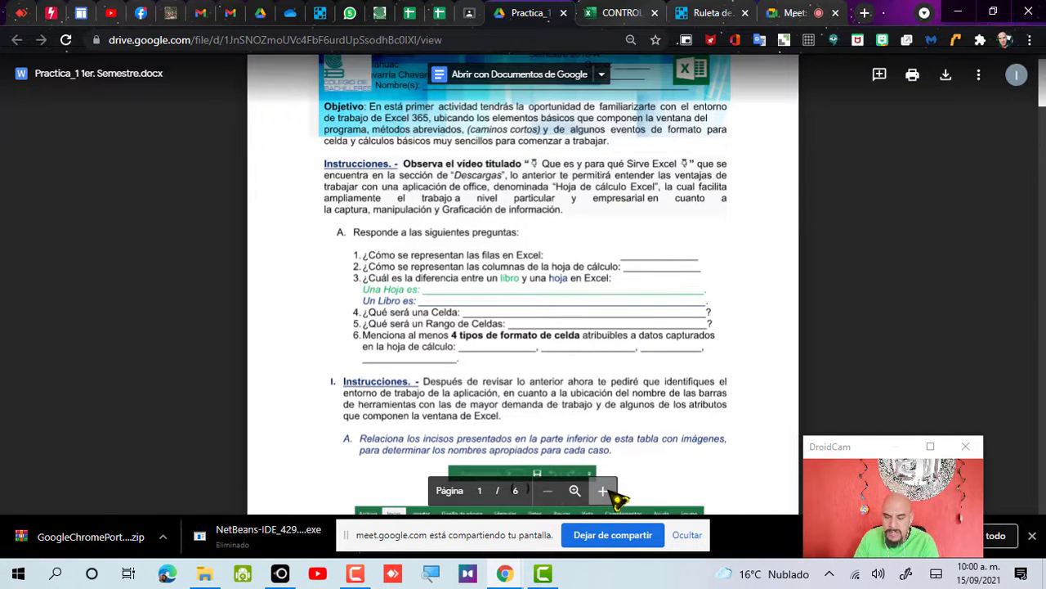
click(602, 489)
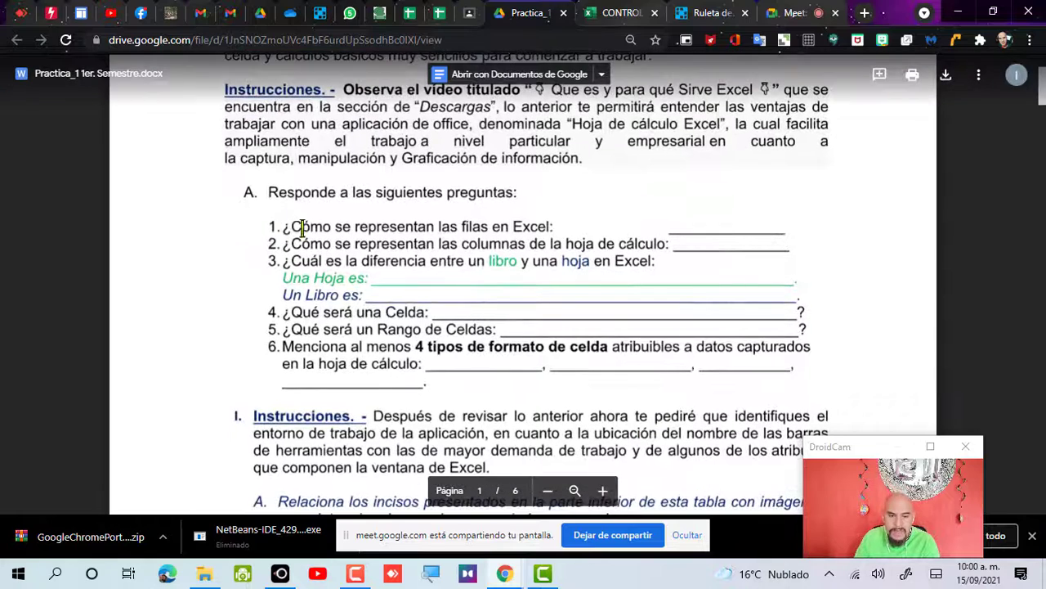
drag(284, 228, 427, 367)
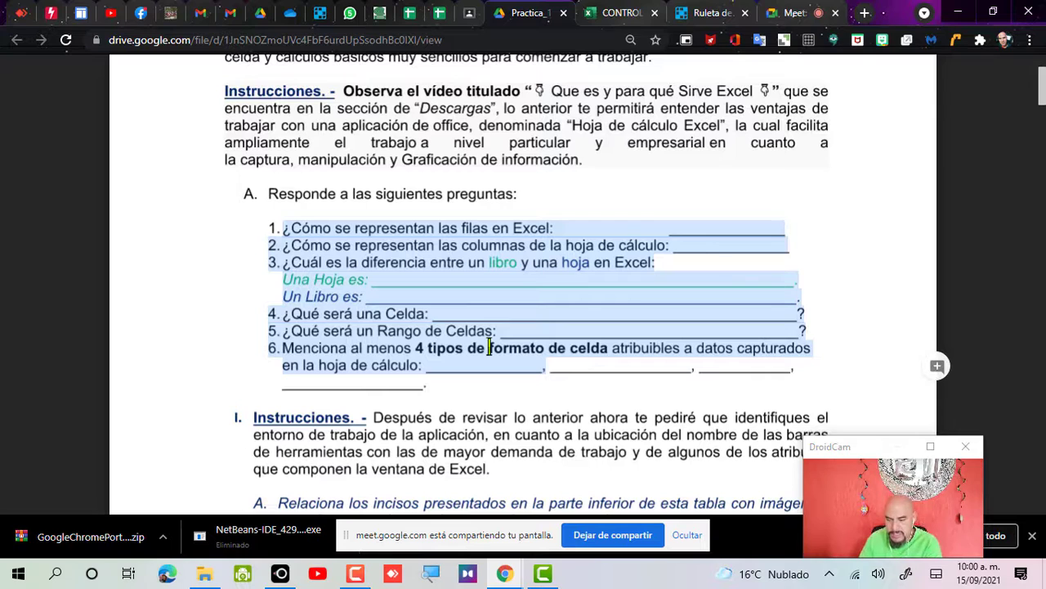
click(688, 242)
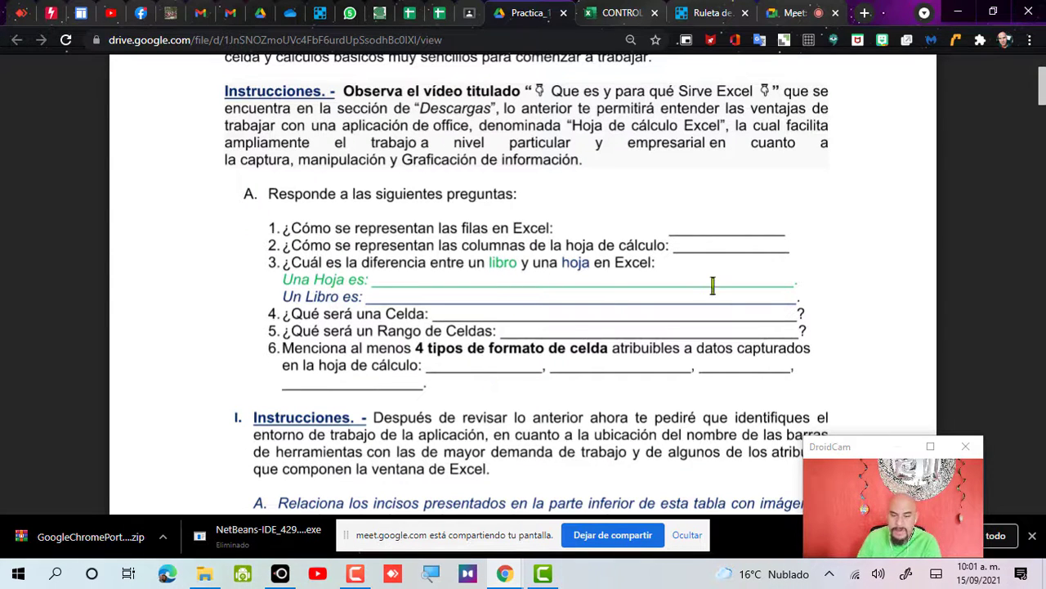
- Examine the practice's toolbar-matching exercise, comparing the toolbar images with the Ítems para relacionar table
scroll(538, 278, down, 3)
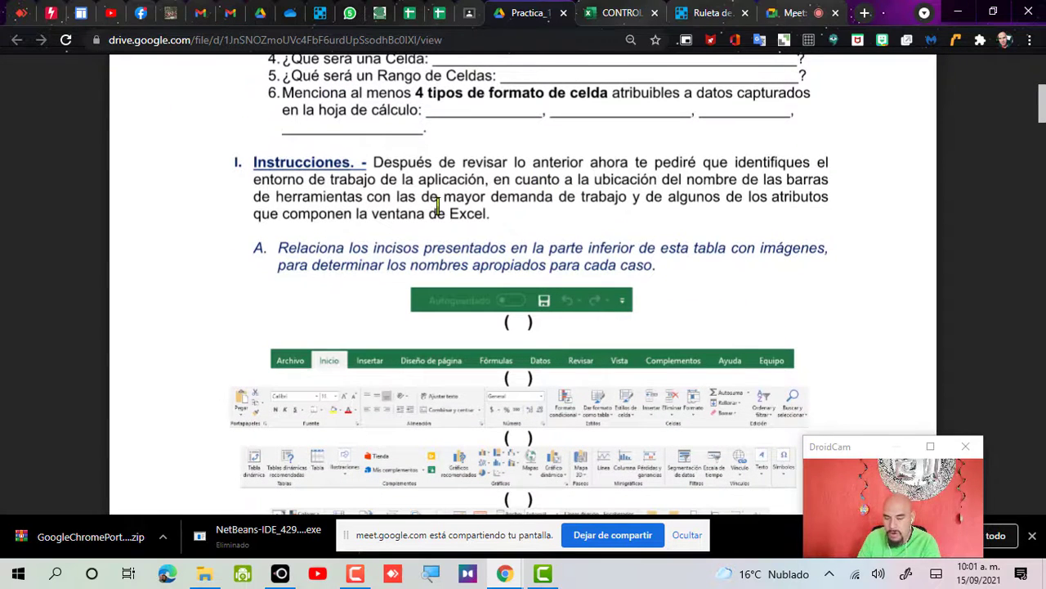
scroll(438, 204, down, 1)
scroll(514, 236, down, 1)
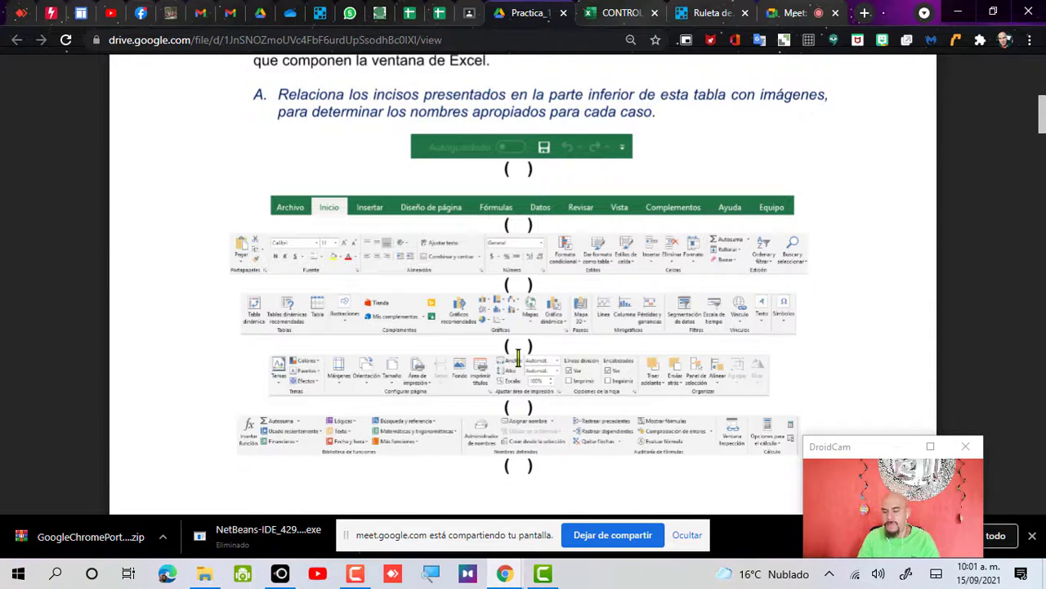
scroll(517, 357, down, 3)
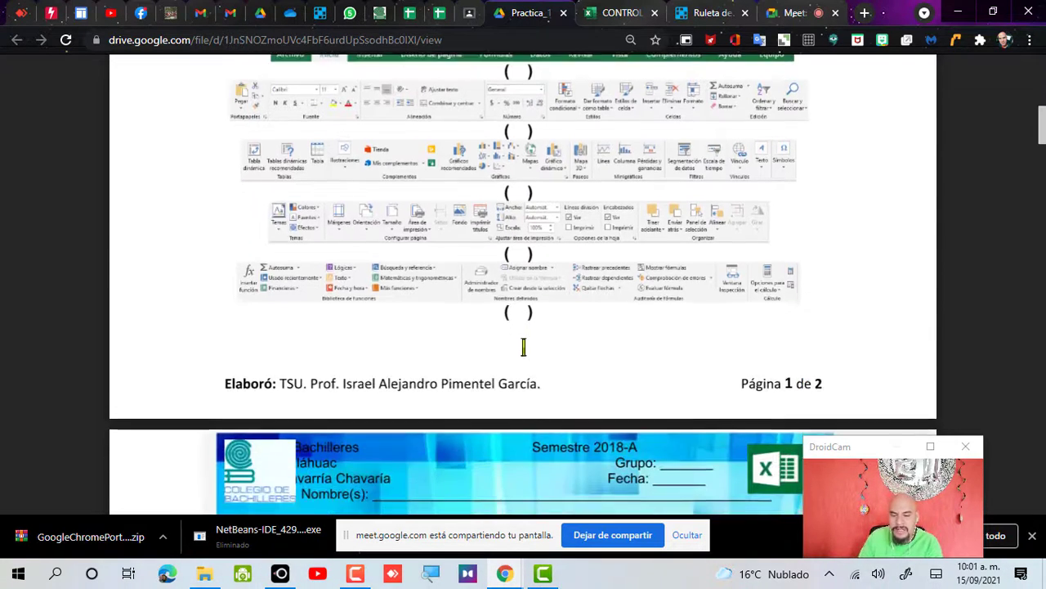
scroll(532, 357, down, 4)
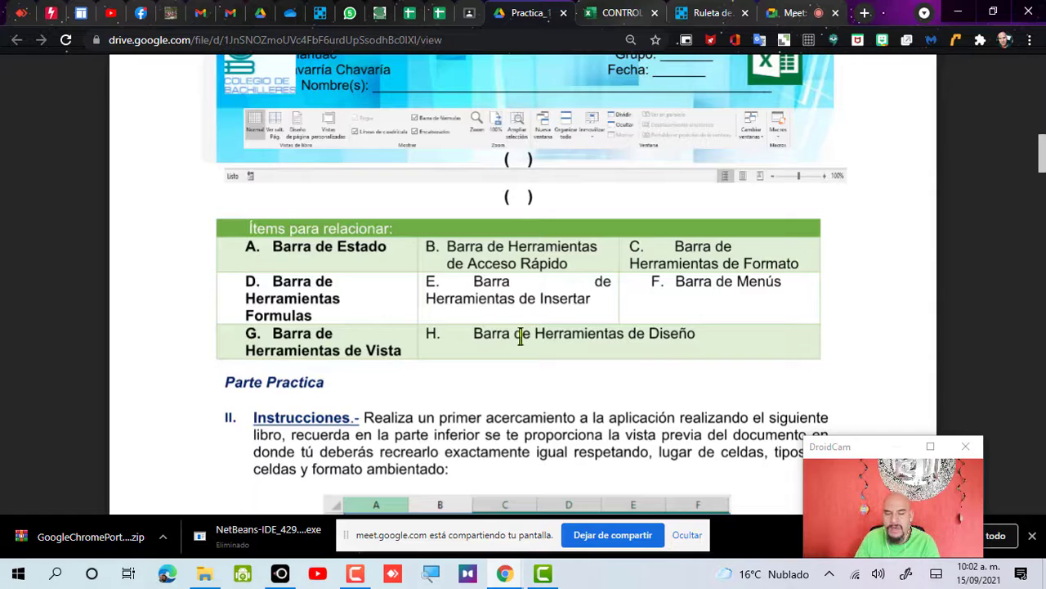
scroll(516, 335, up, 1)
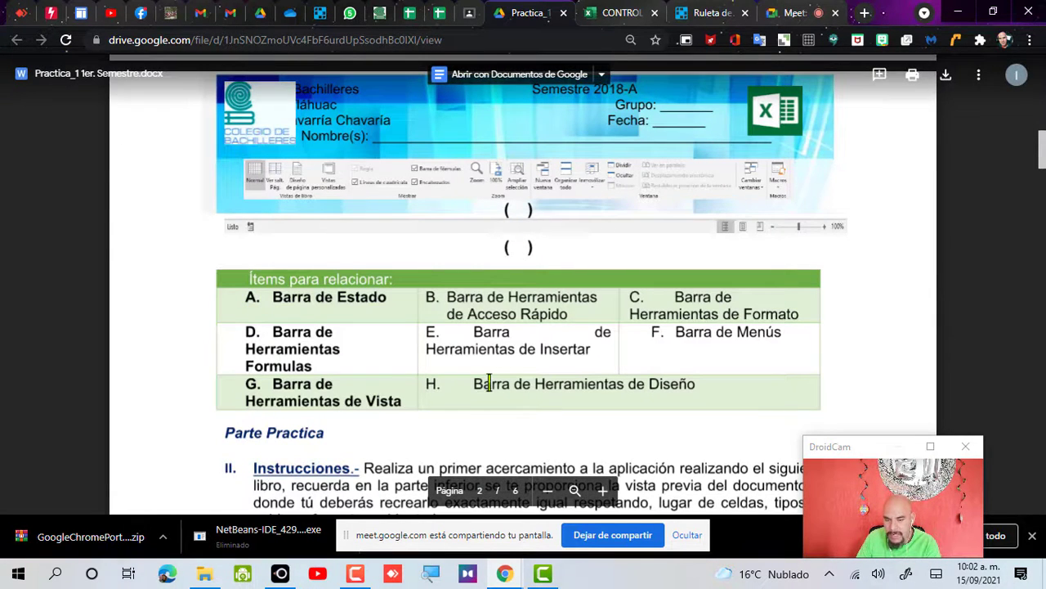
scroll(488, 380, up, 6)
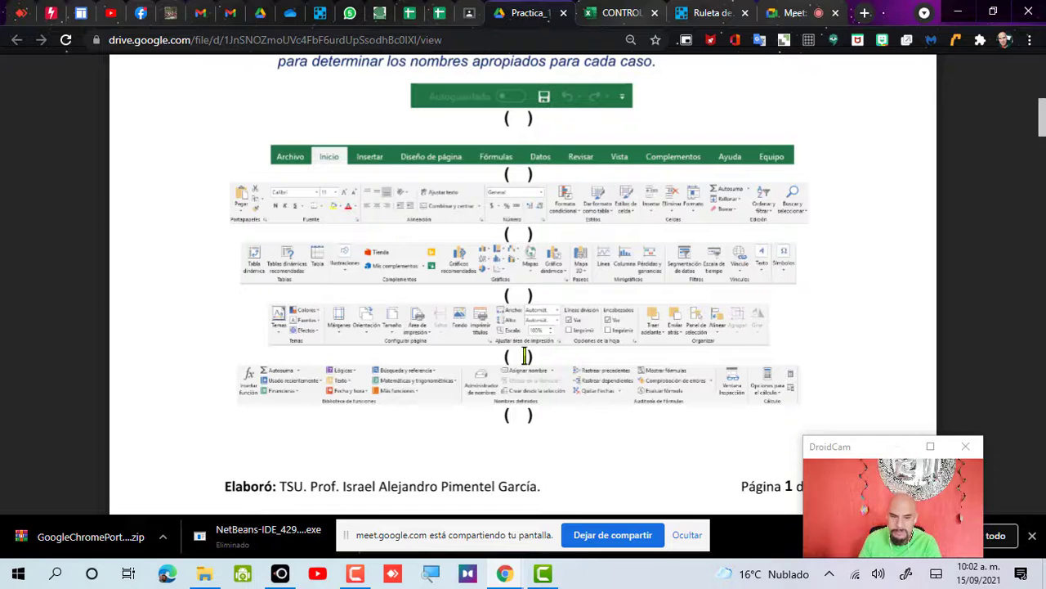
scroll(506, 286, down, 5)
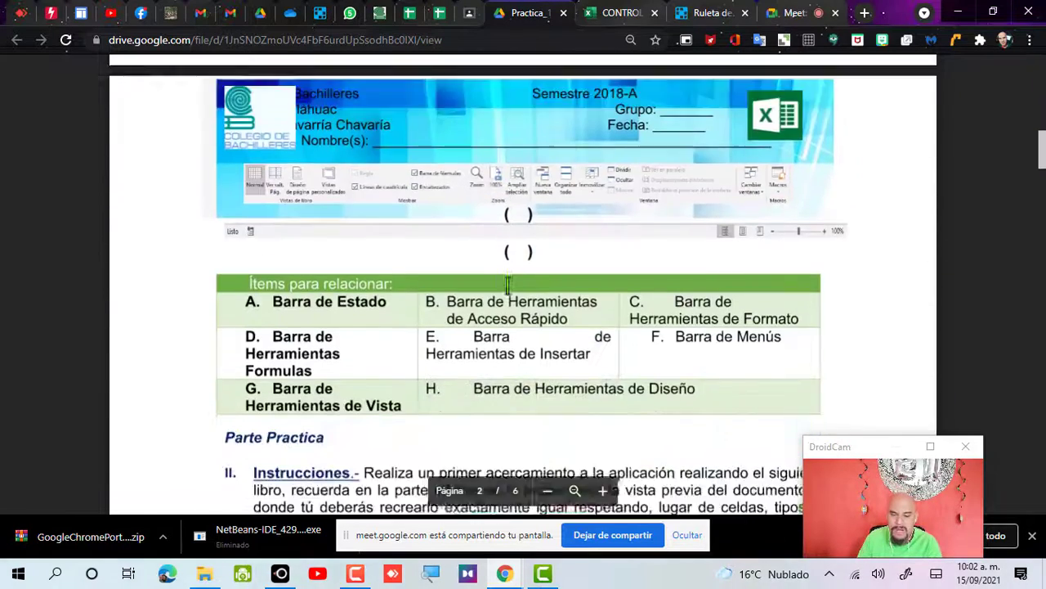
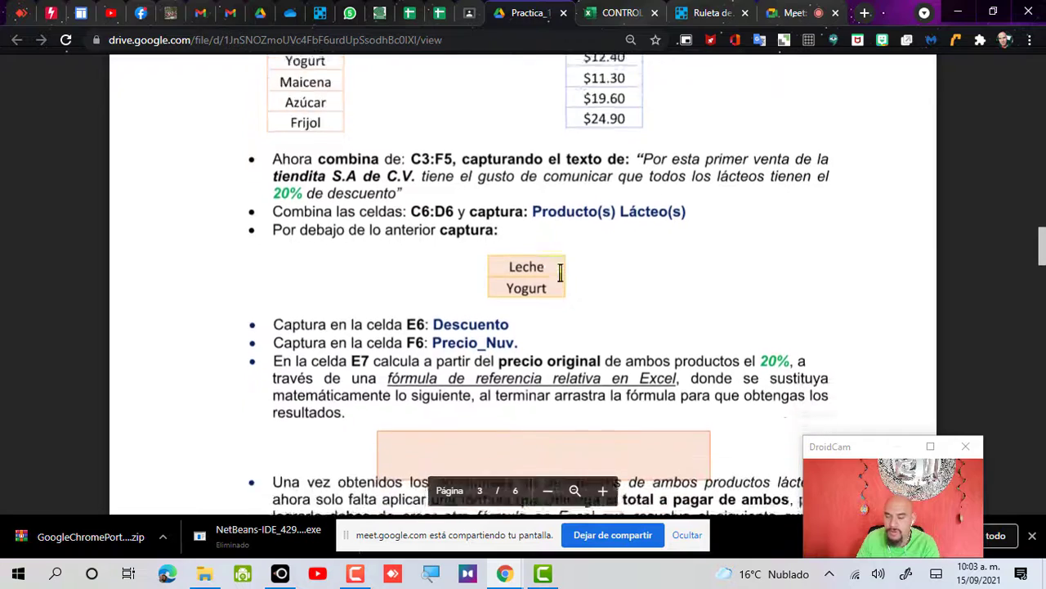
- Examine section II of the practice, including the dairy and seed discount formulas and the Total de Productos and Total a Pagar instructions
scroll(561, 276, down, 1)
scroll(561, 245, up, 1)
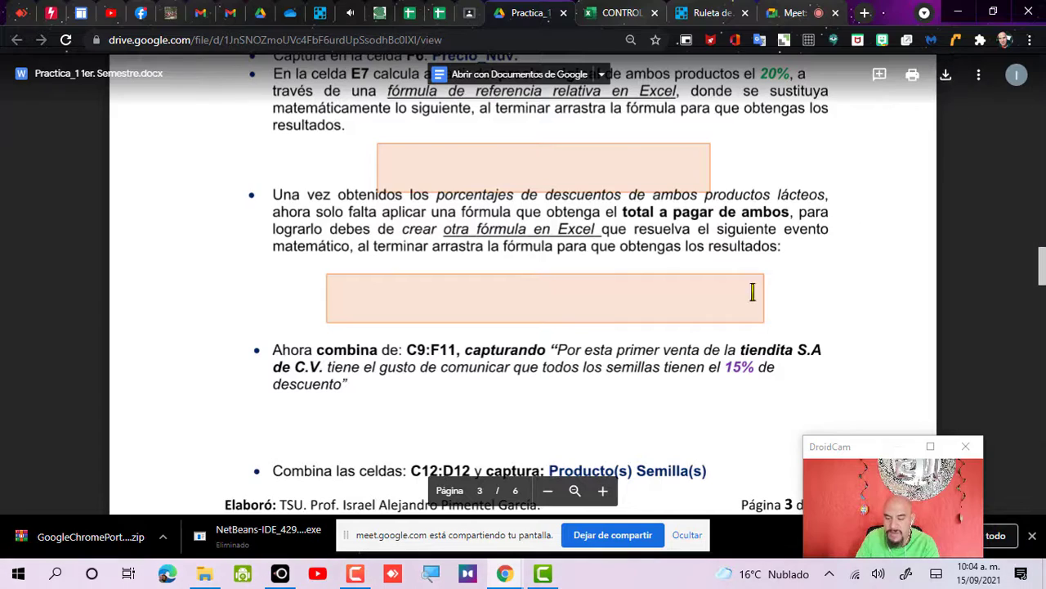
scroll(701, 335, down, 5)
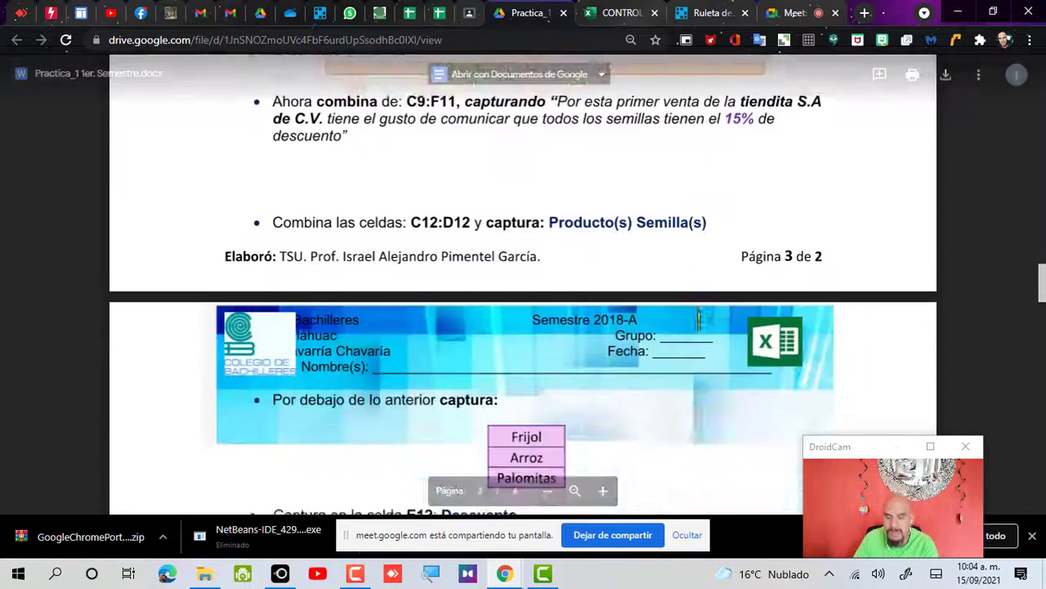
scroll(699, 319, down, 5)
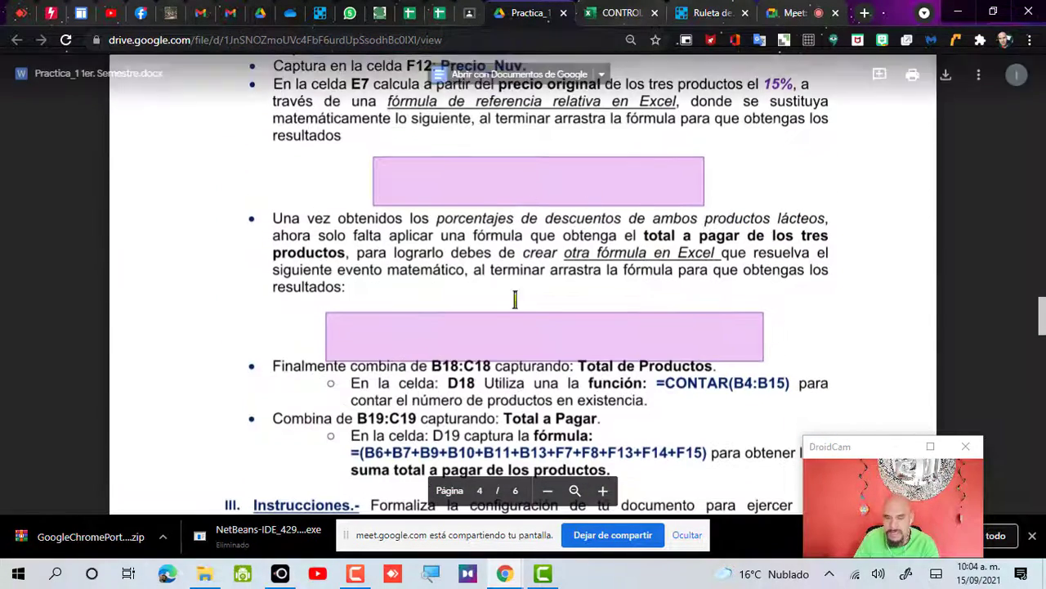
scroll(561, 356, down, 3)
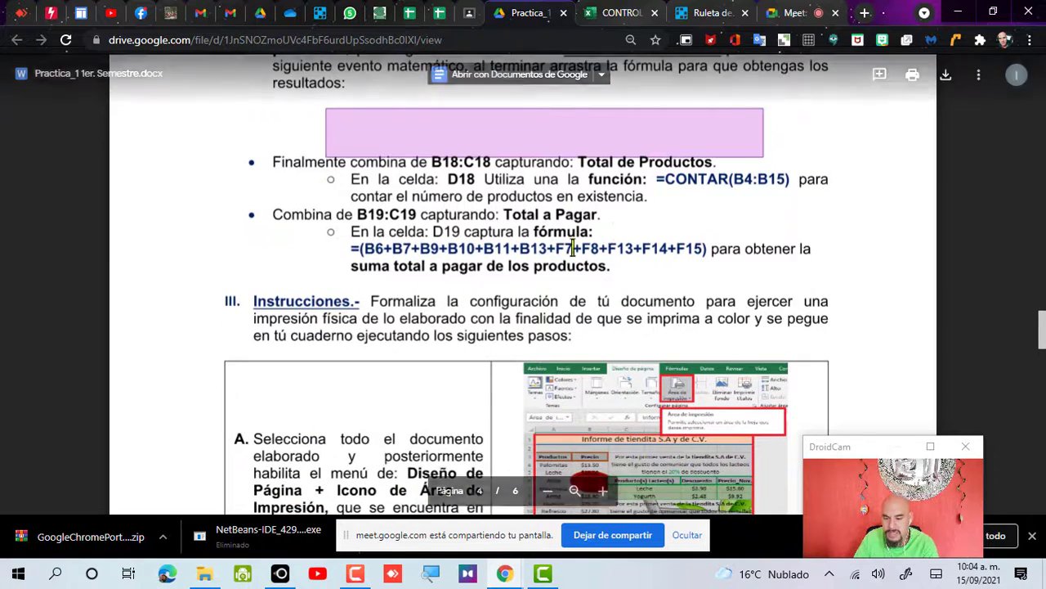
scroll(572, 249, down, 3)
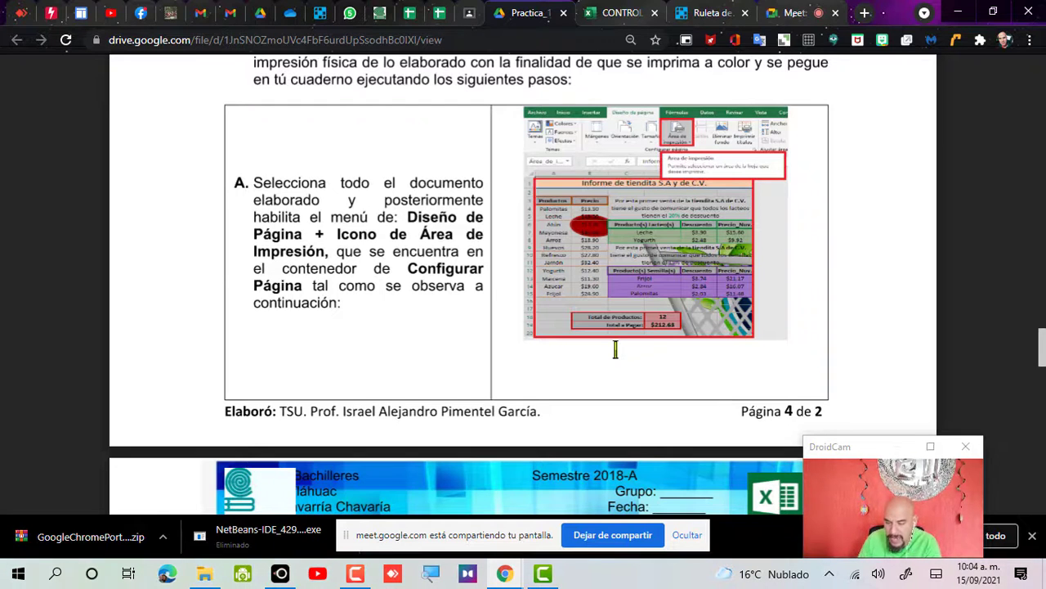
- Examine section III's page setup steps B to F, covering page, margins, header, footer and printing
scroll(615, 349, down, 5)
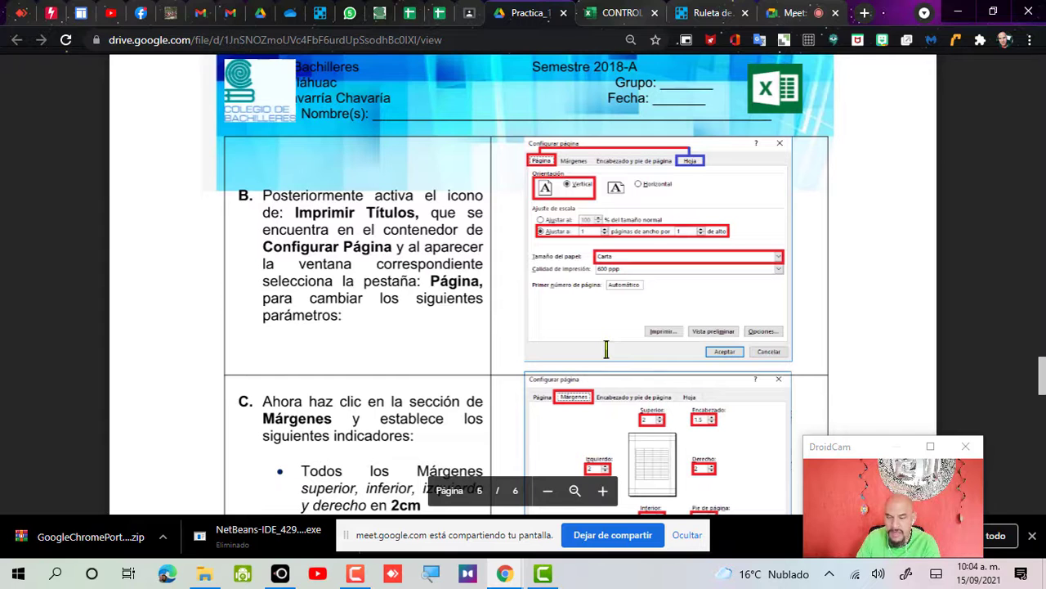
scroll(606, 349, down, 1)
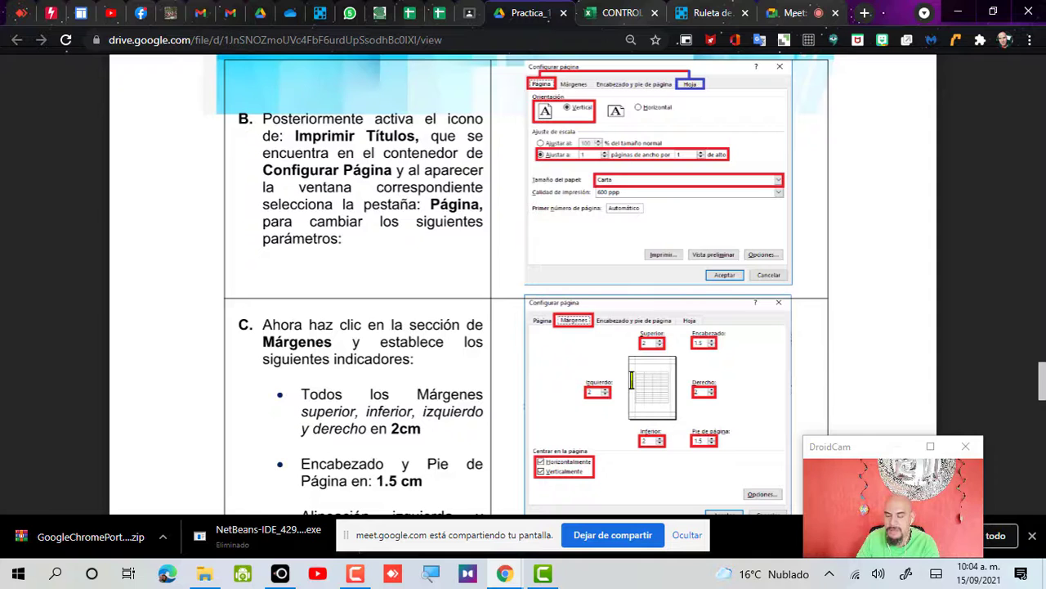
scroll(631, 381, down, 5)
scroll(631, 380, down, 1)
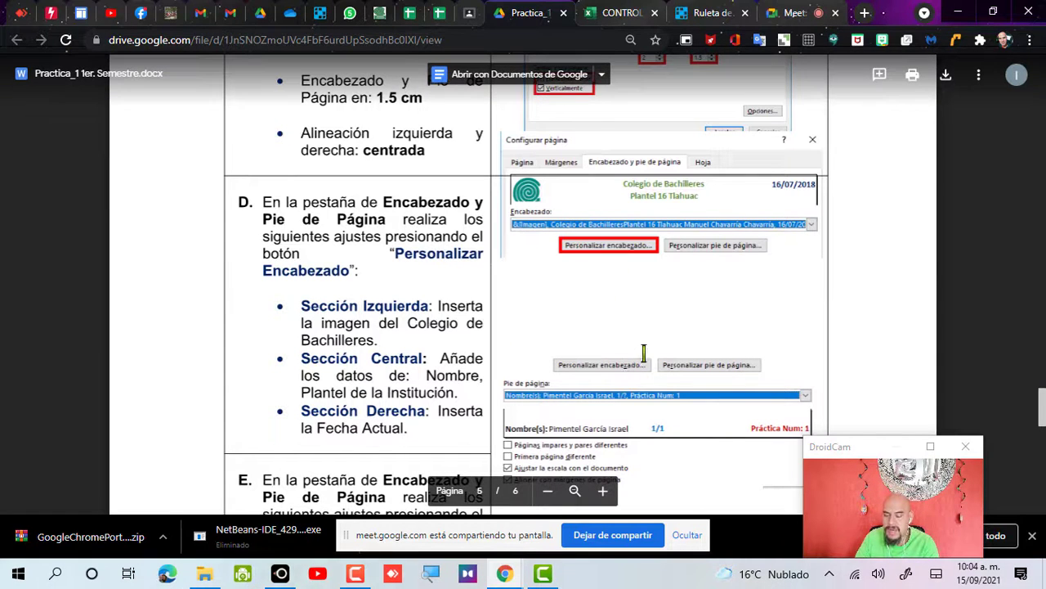
scroll(635, 294, down, 5)
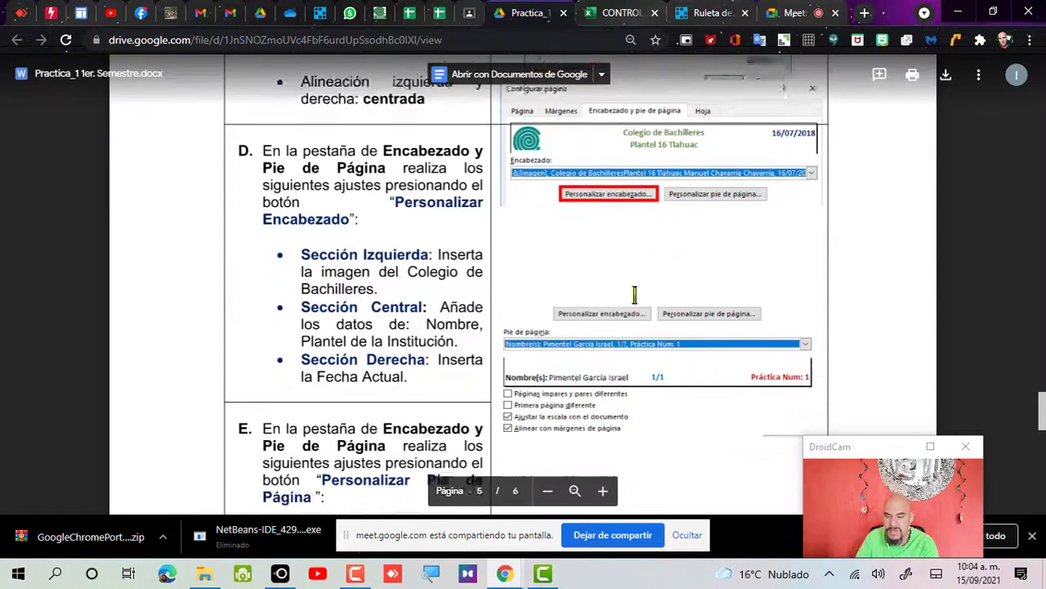
scroll(635, 294, down, 7)
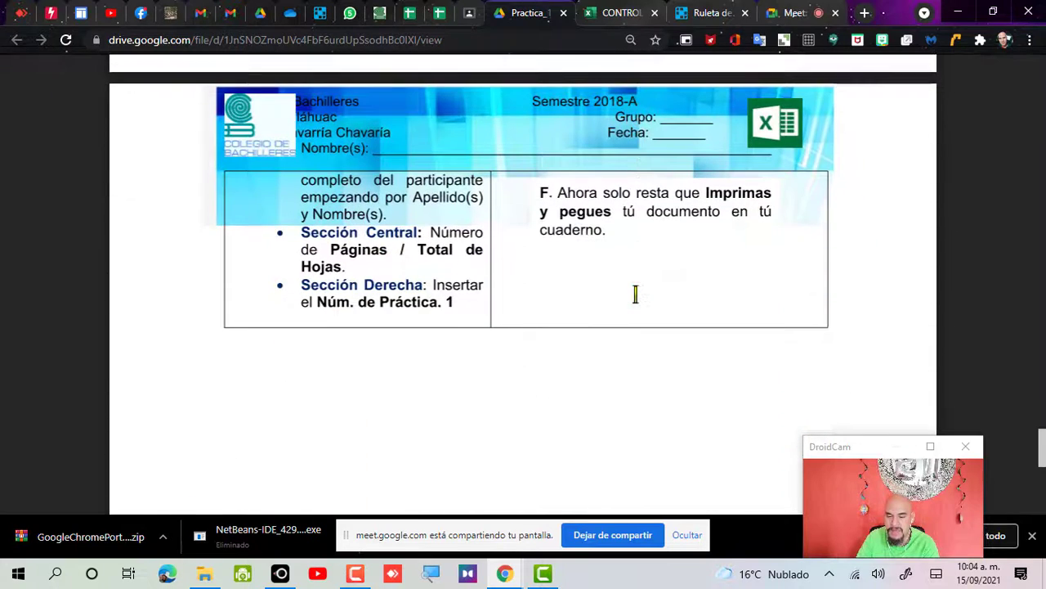
- Review the practice's pages in reverse from the final printing instruction to the Informe de tiendita S.A y de C.V. sample sheet
scroll(635, 294, up, 2)
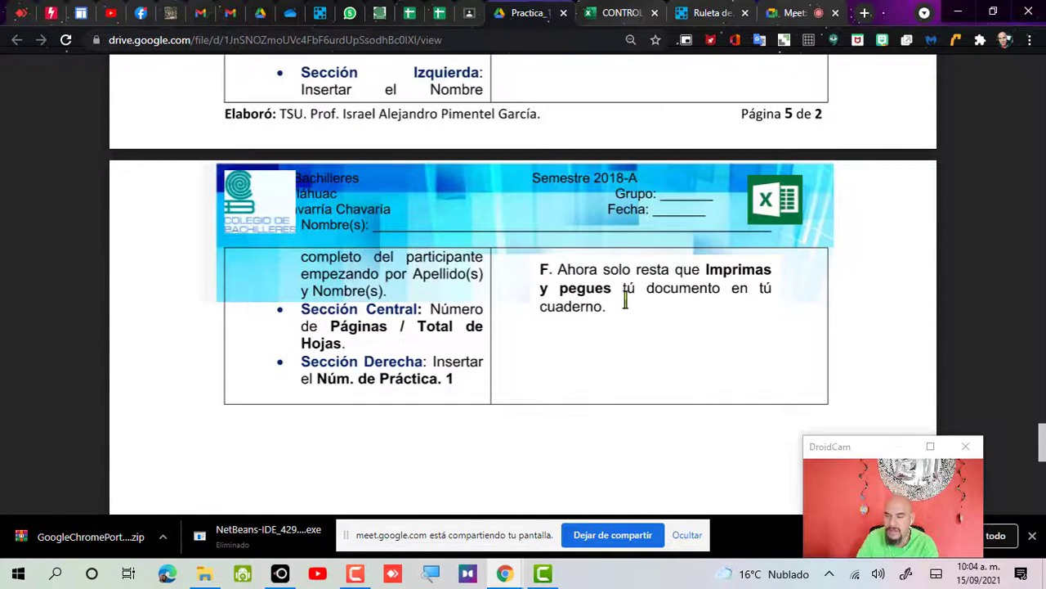
scroll(626, 301, up, 3)
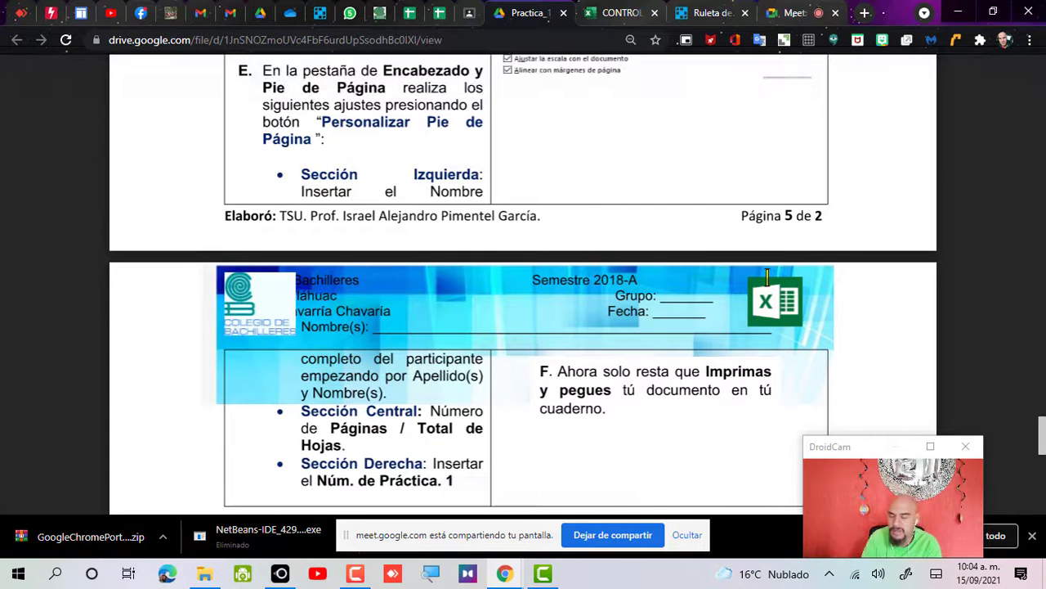
scroll(768, 276, up, 10)
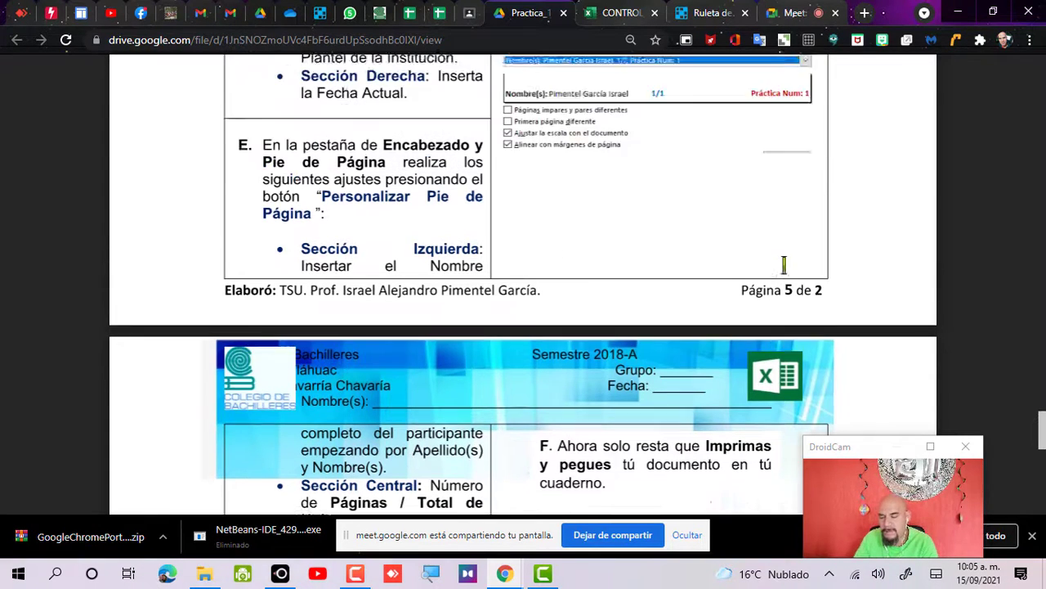
scroll(783, 264, up, 20)
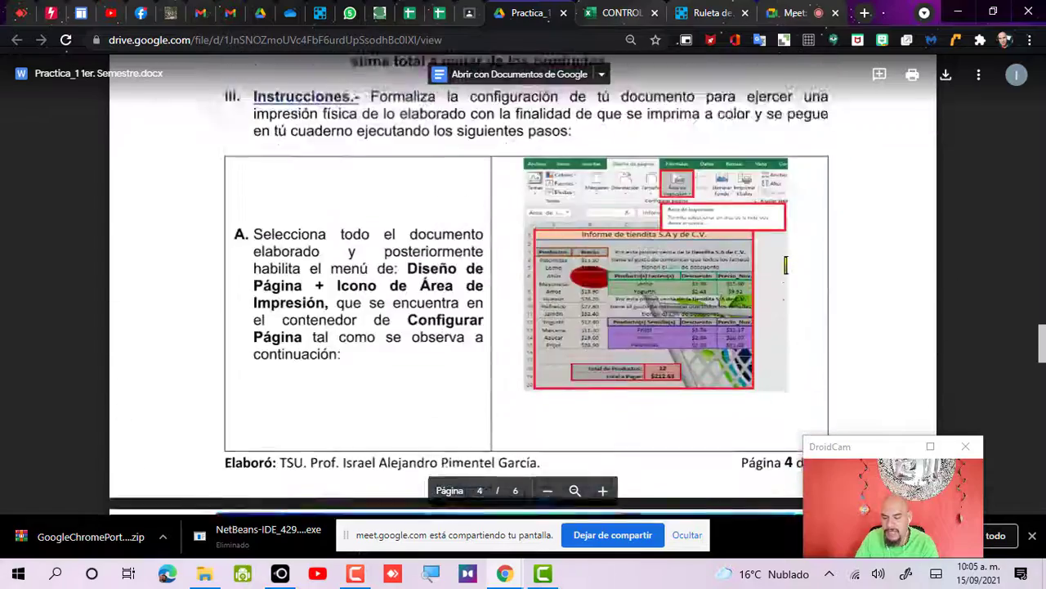
scroll(777, 270, up, 20)
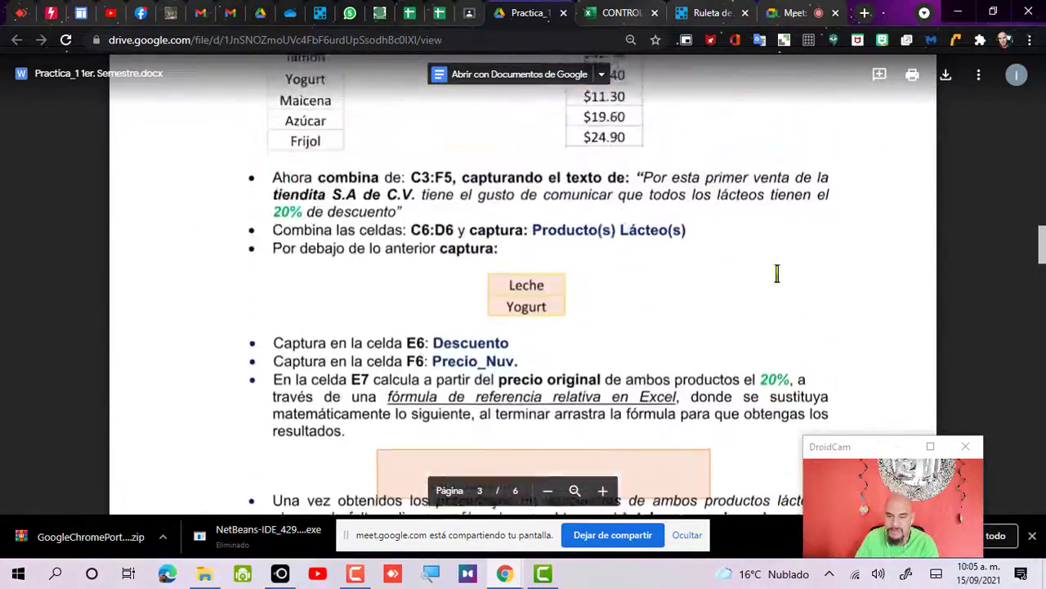
scroll(767, 269, up, 3)
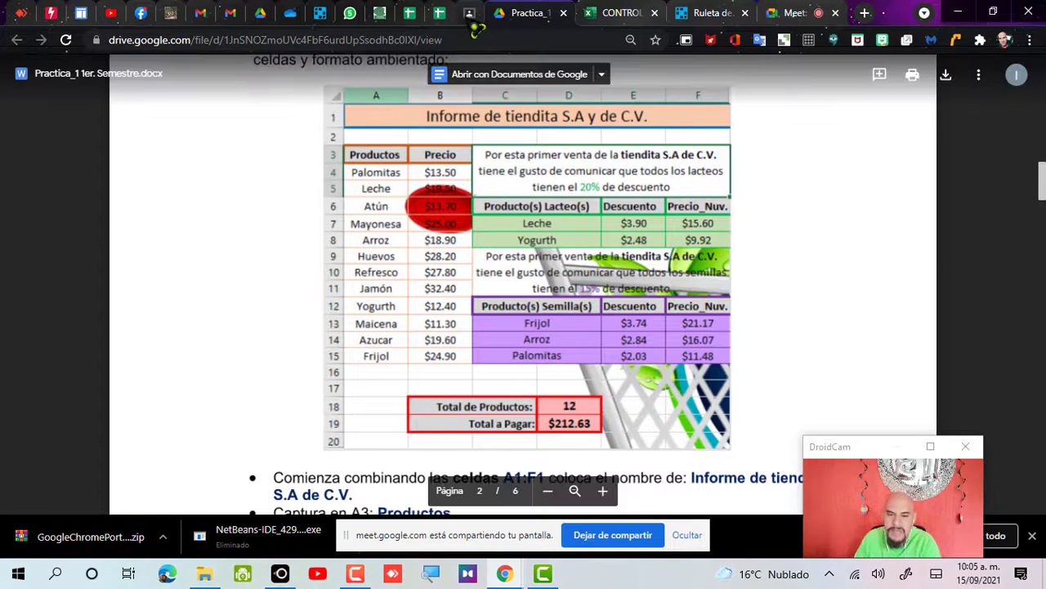
- Open the assignment's Bloq1_Sem2 Ap_Paterno Ap_Materno Nombre Excel file from Classroom in a new window and save it to Downloads
key(alt+Left)
click(21, 72)
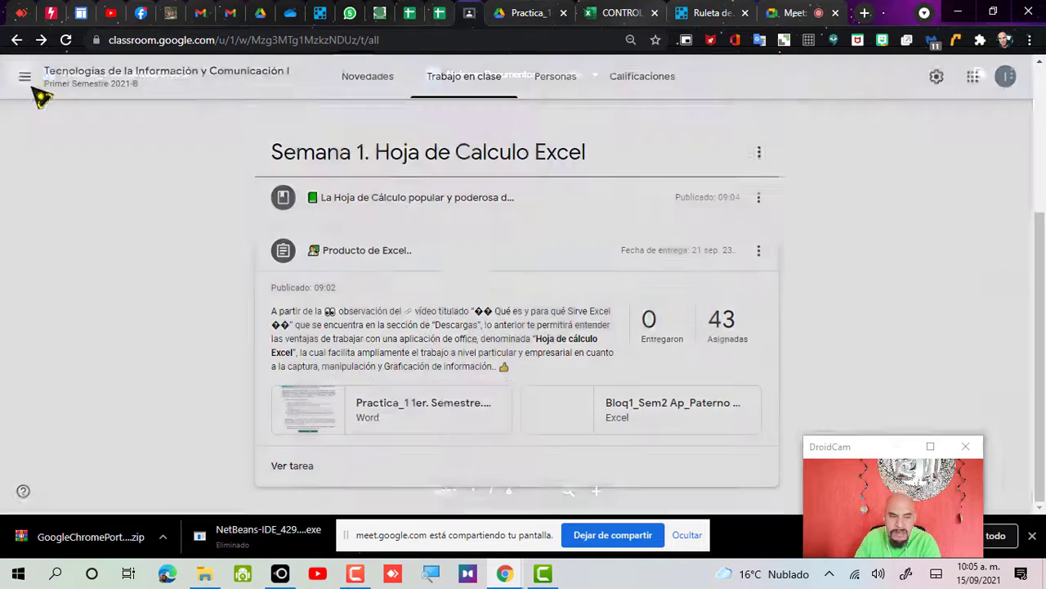
click(669, 417)
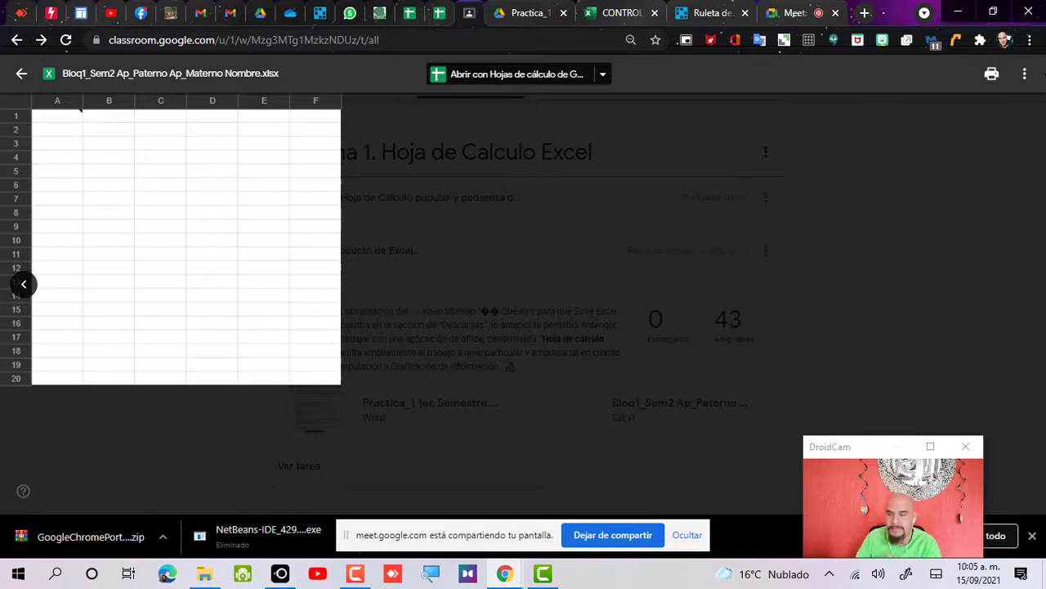
click(1030, 75)
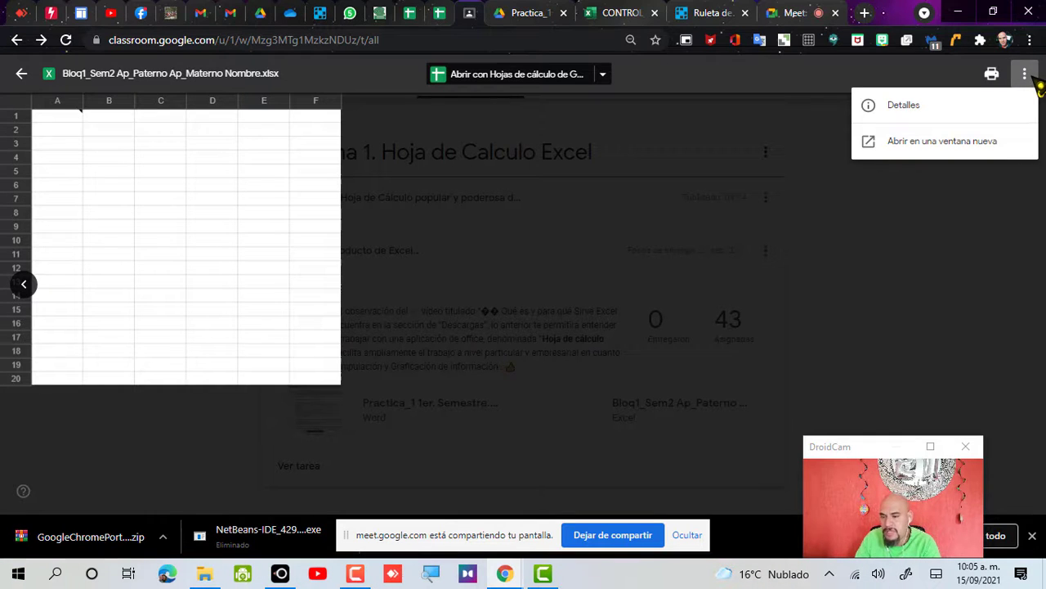
click(977, 153)
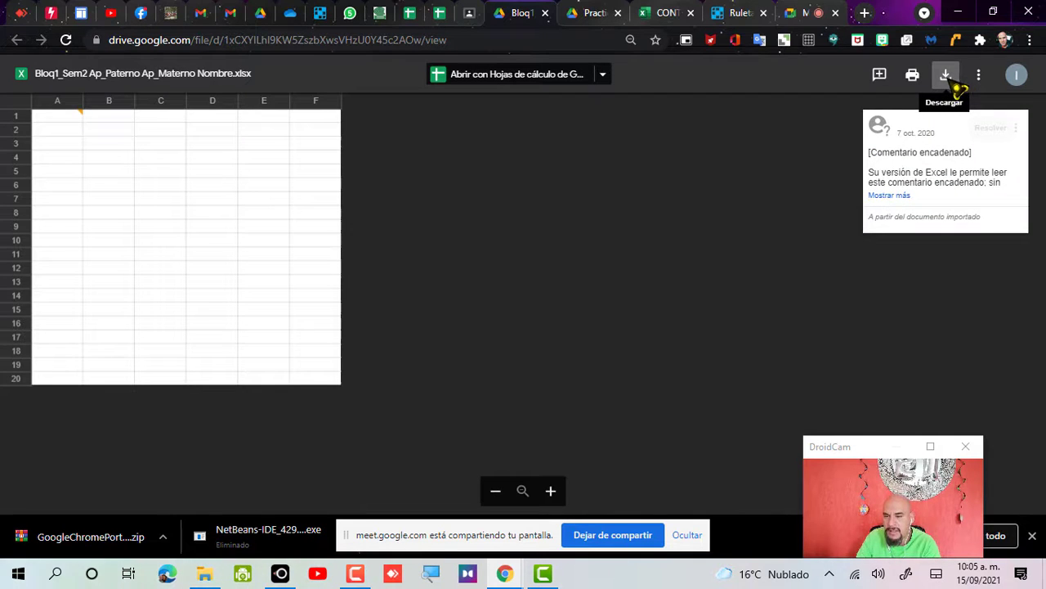
click(946, 75)
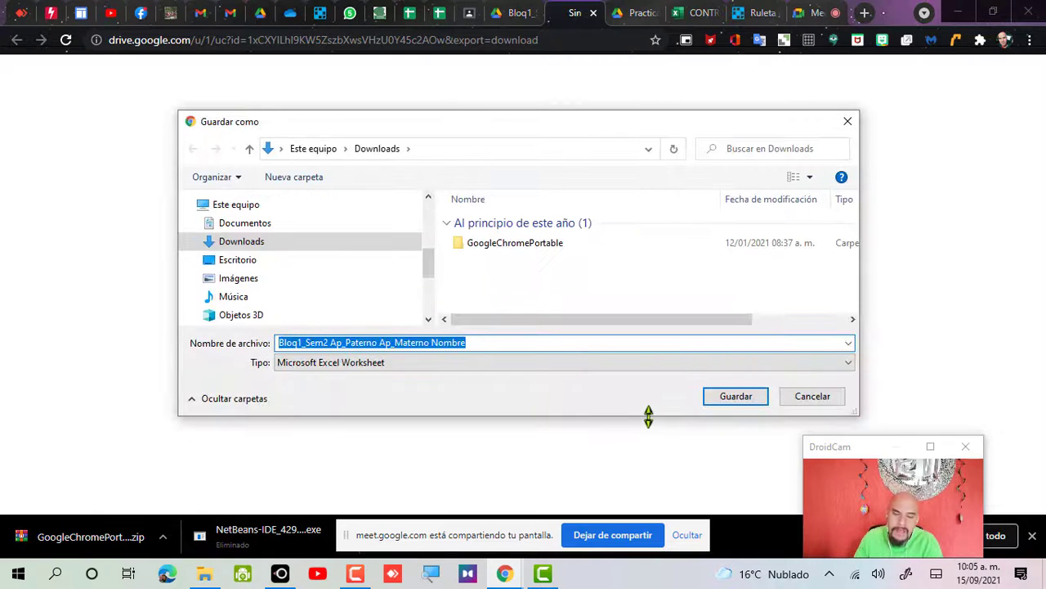
click(735, 396)
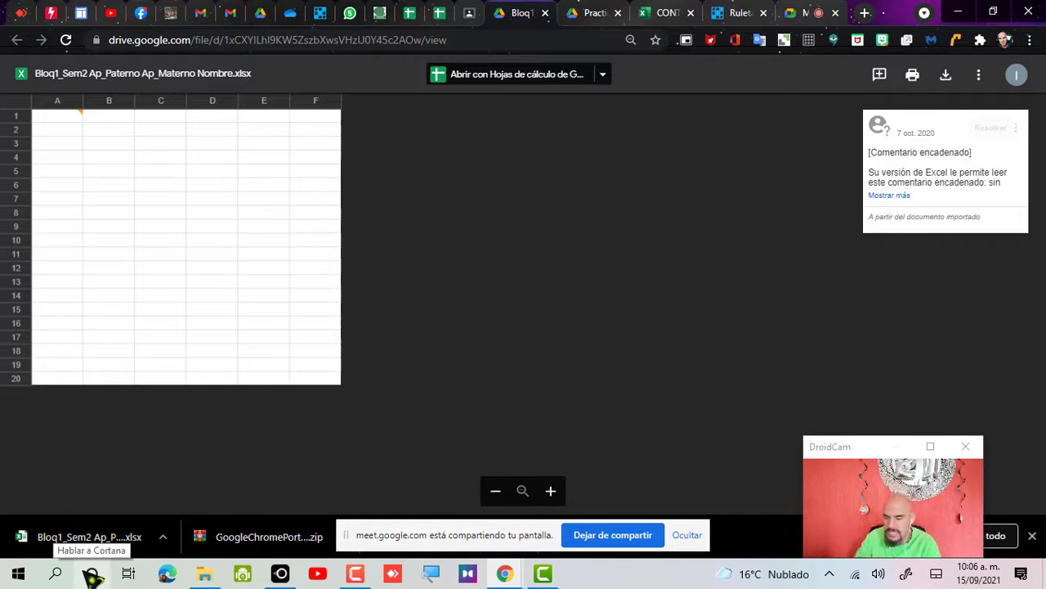
- Switch to File Explorer, maximize its window and open the properties of Este equipo
click(204, 573)
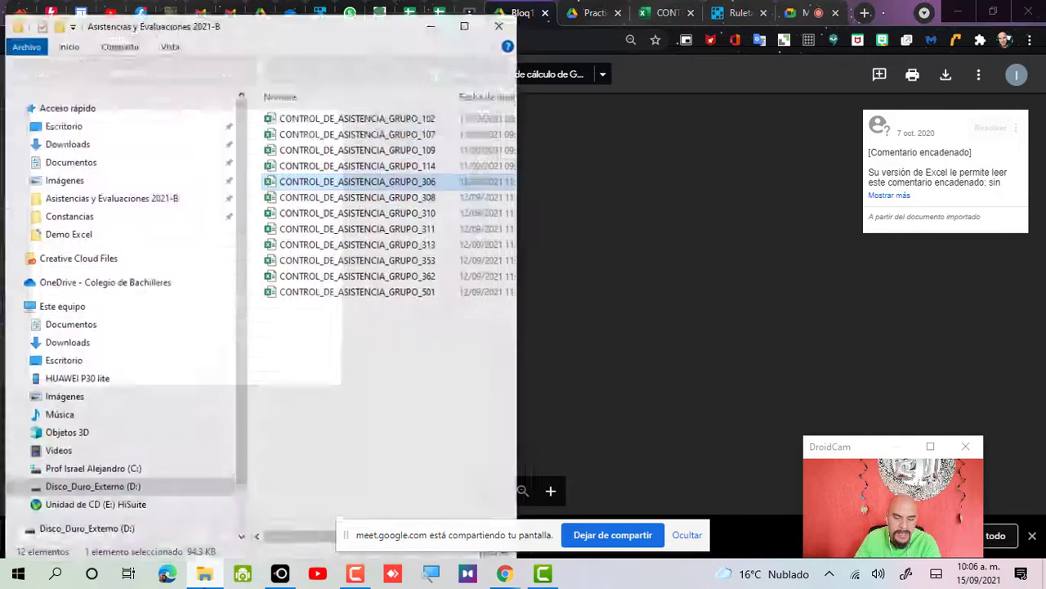
click(463, 39)
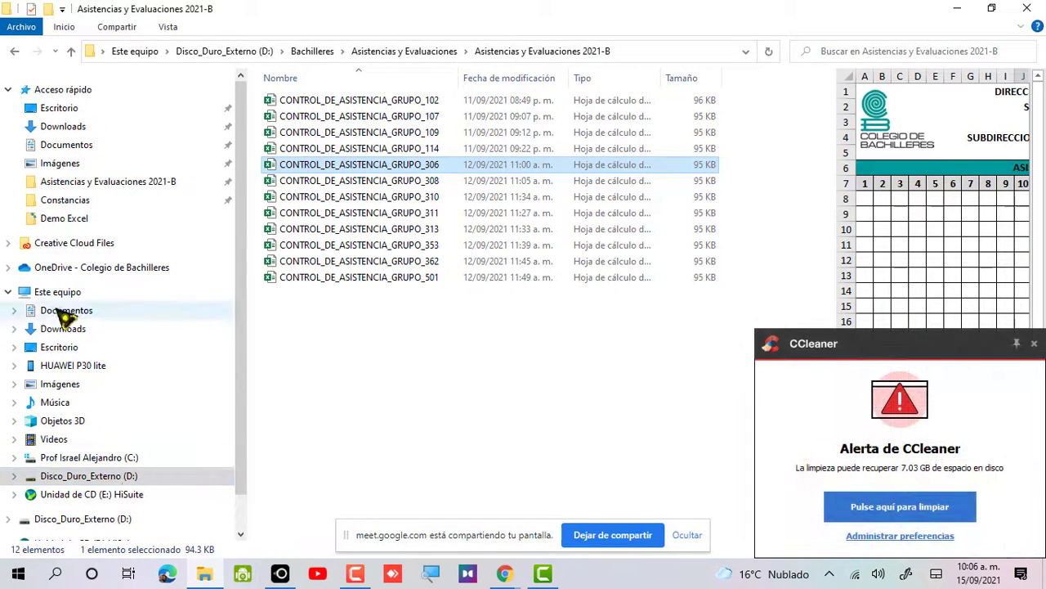
right_click(52, 294)
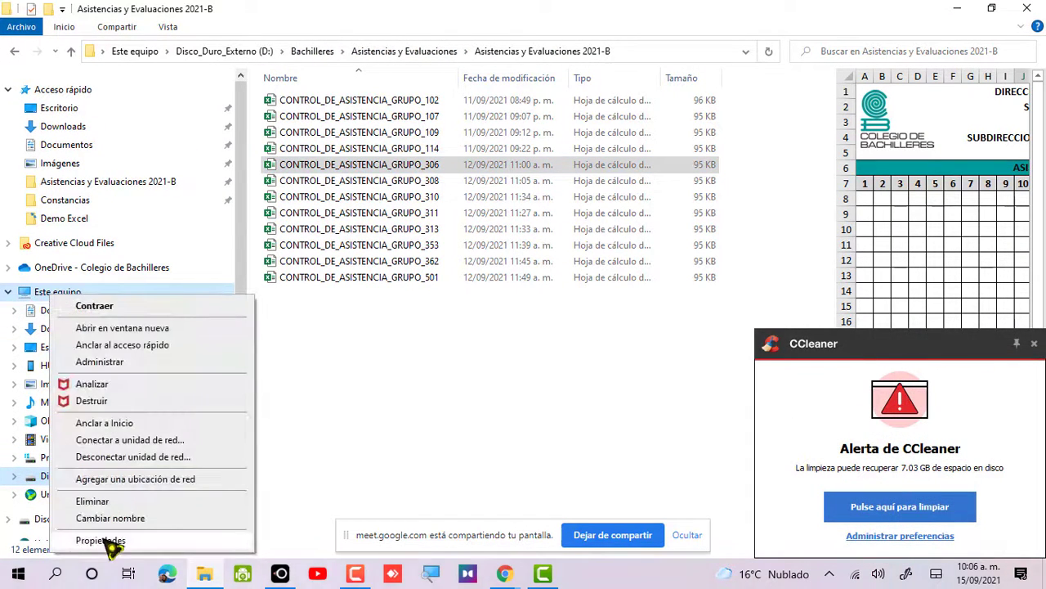
click(106, 572)
mouse_move(205, 576)
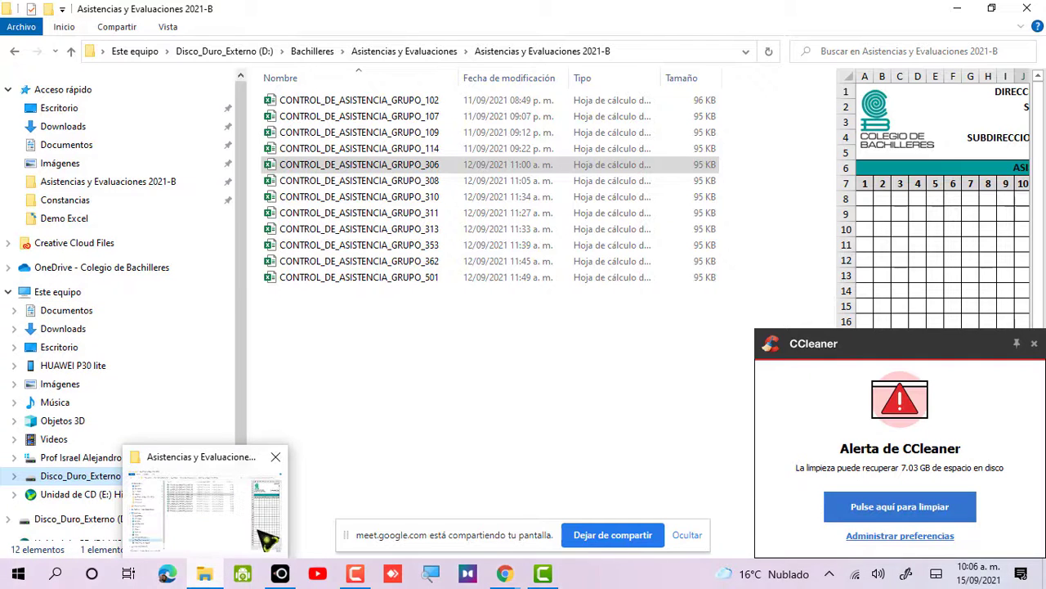
- Start the disk cleanup from the CCleaner alert and close the alert
click(865, 505)
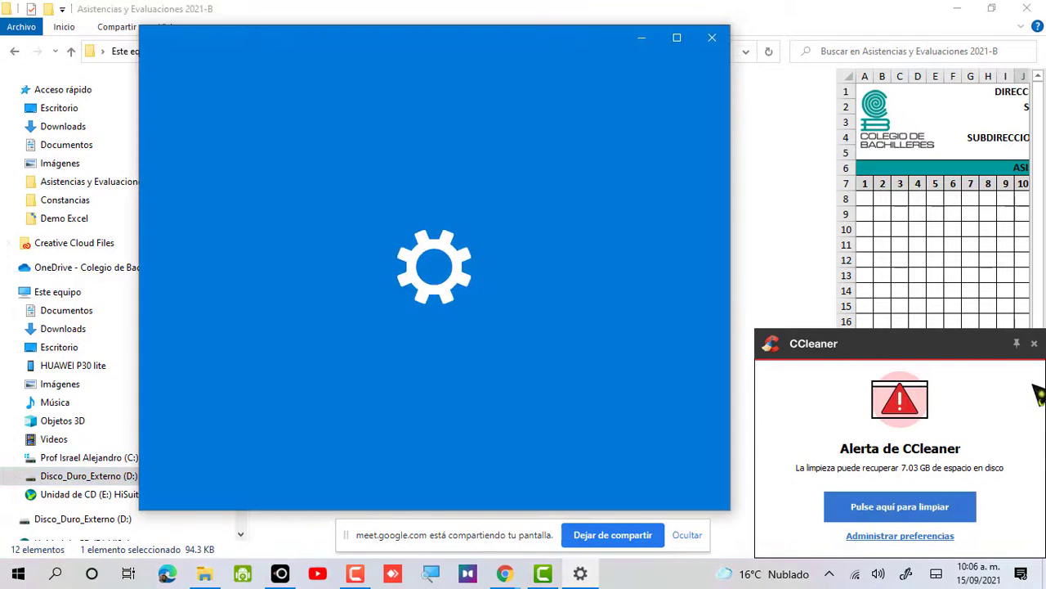
click(942, 509)
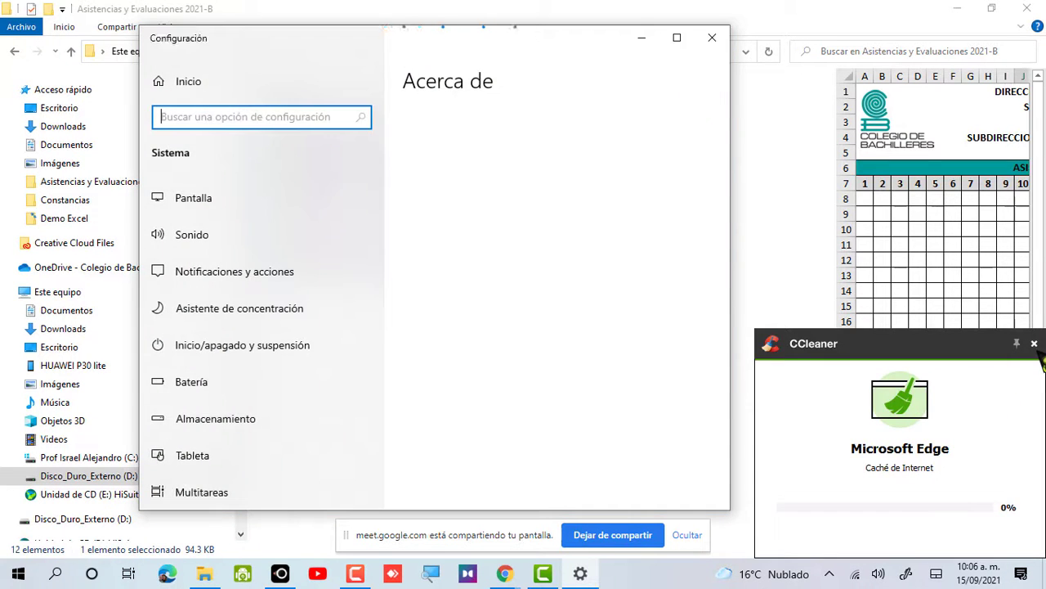
click(1035, 343)
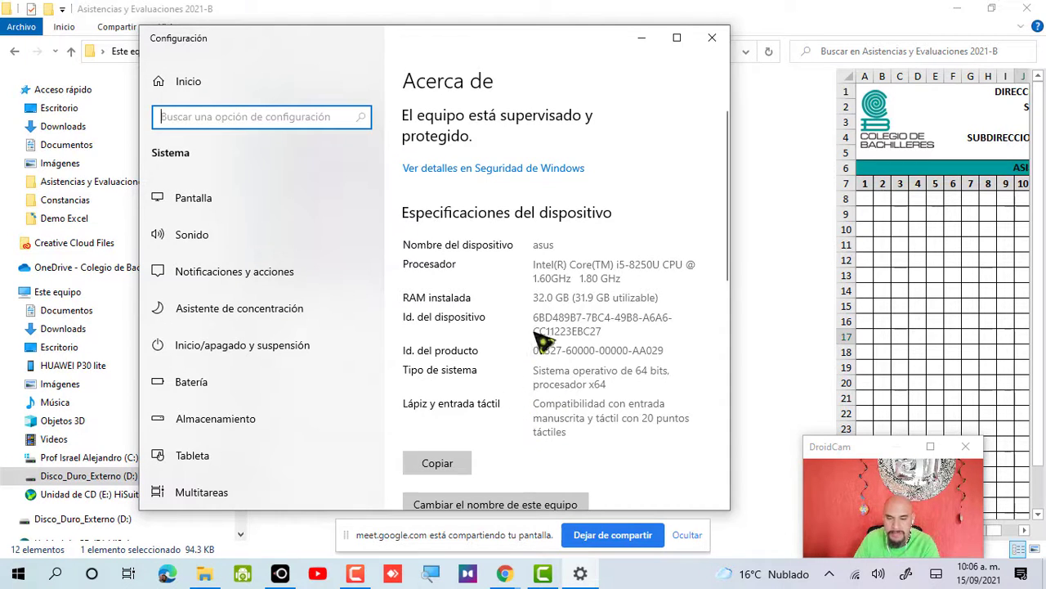
- Highlight the installed RAM and the processor model in the device specifications, and dismiss the CCleaner notification
drag(533, 298, 663, 291)
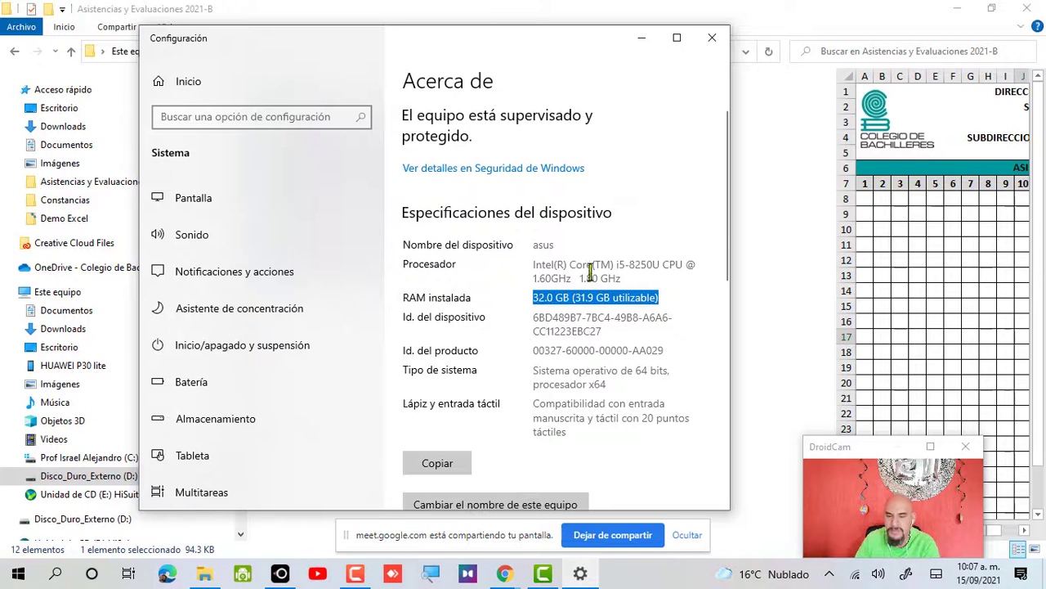
click(619, 263)
drag(619, 263, 659, 266)
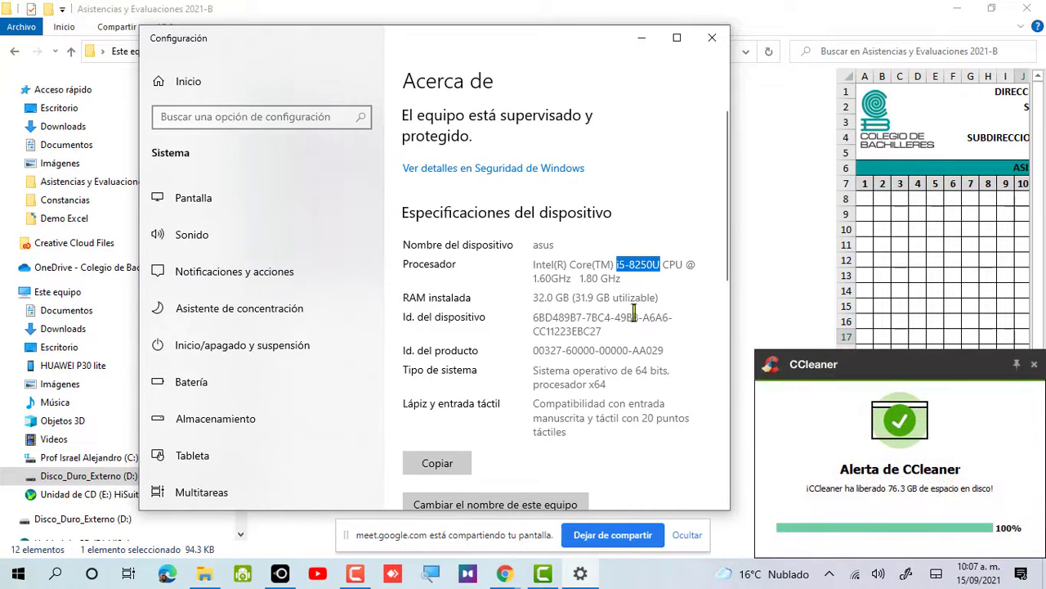
click(1034, 364)
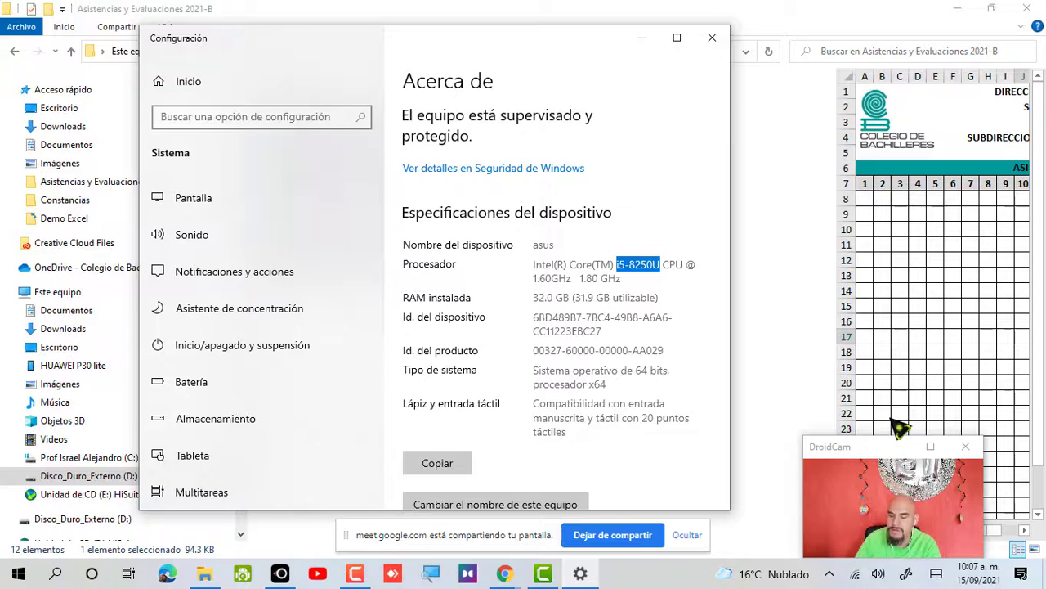
- Close the Configuración window, then restore and minimize File Explorer to return to the Excel file preview
click(712, 37)
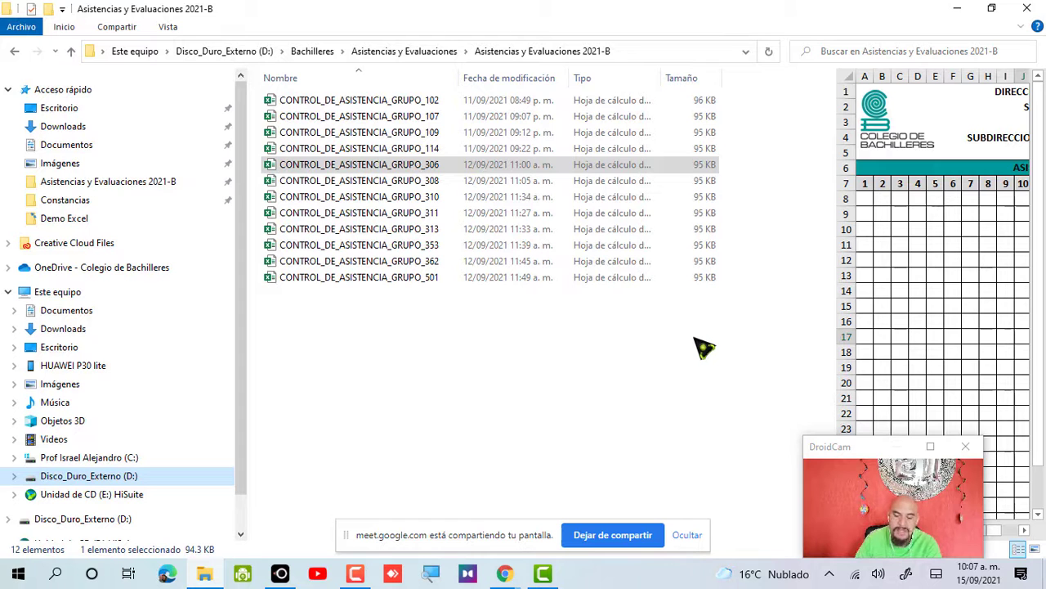
click(991, 9)
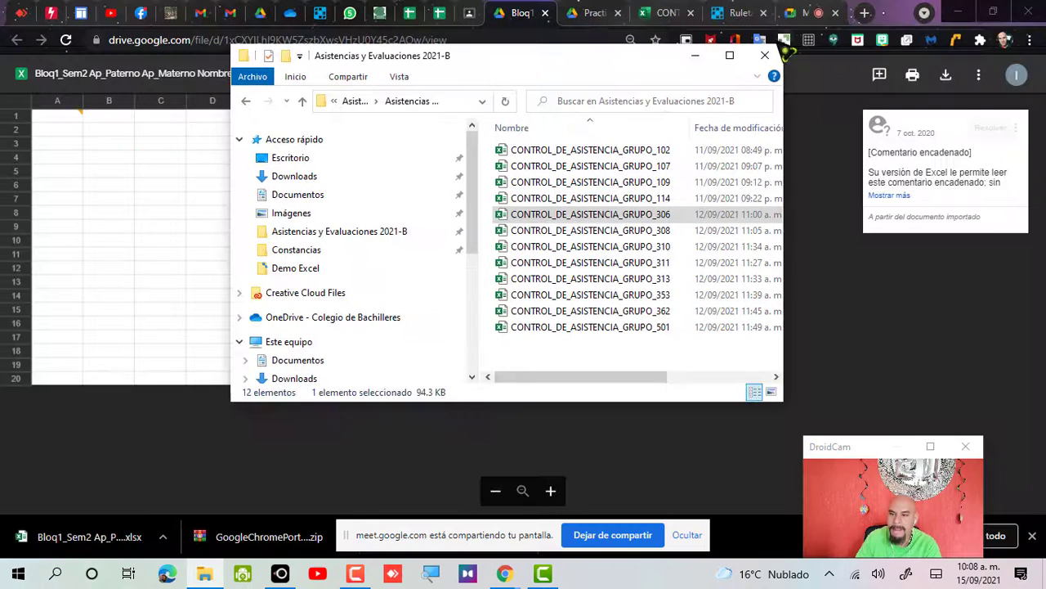
click(699, 57)
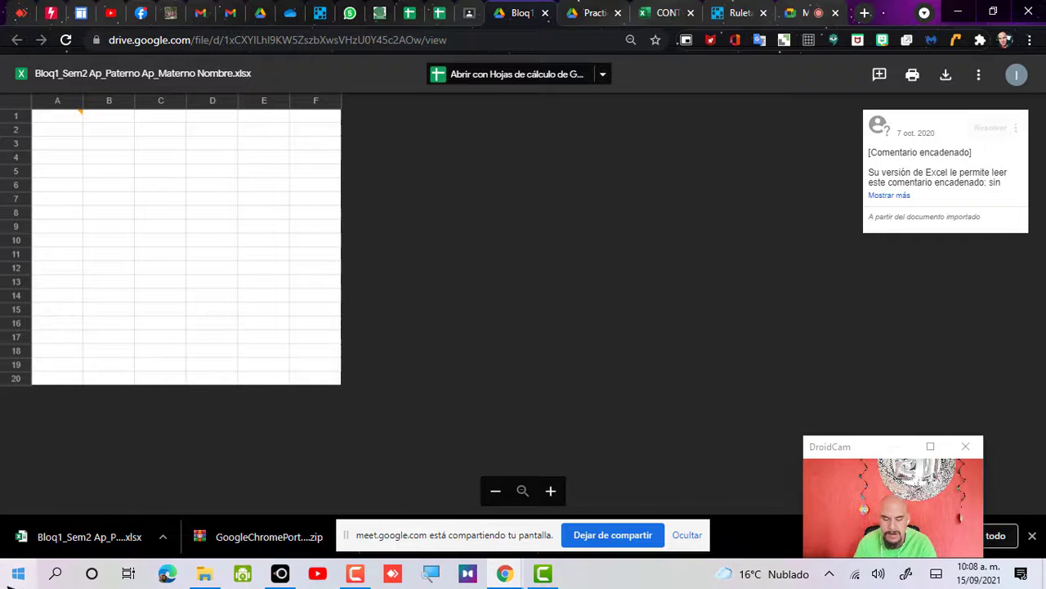
- Open the downloaded Bloq1_Sem2 Excel template and spin the Grupo 109 participation wheel in Wordwall
mouse_move(358, 578)
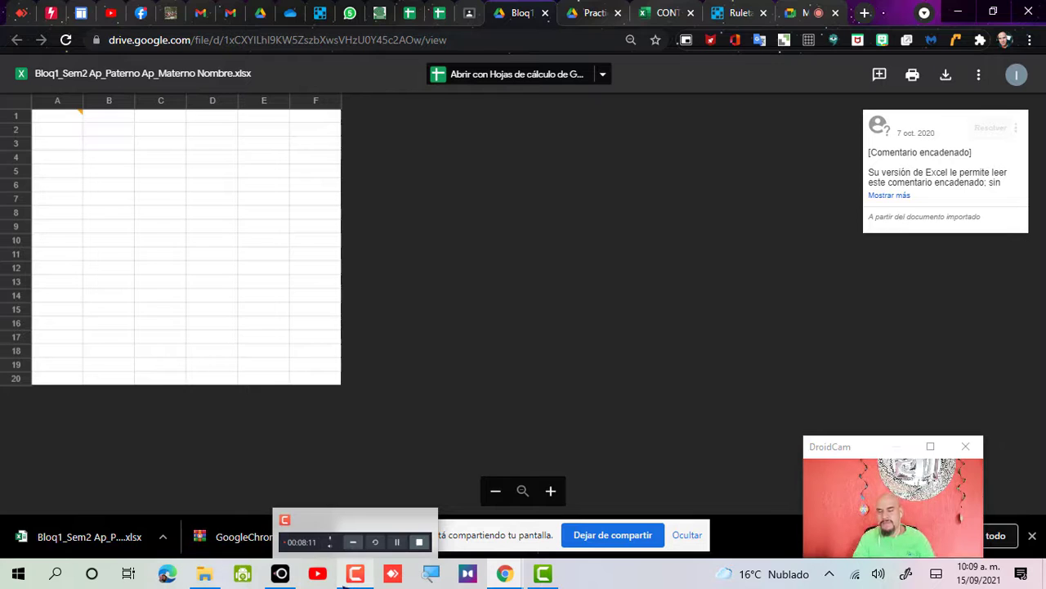
click(78, 543)
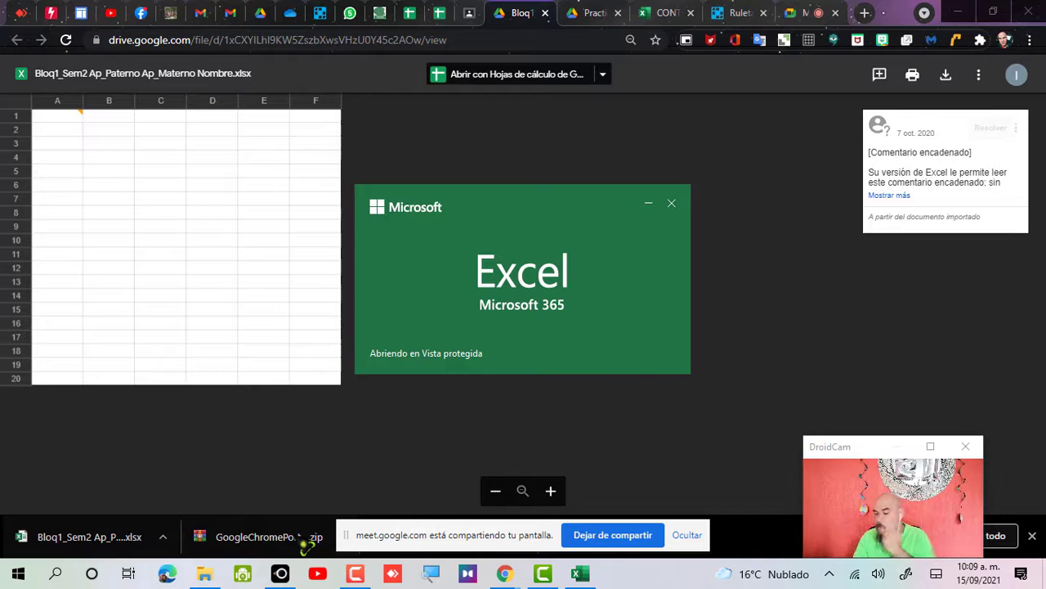
click(736, 16)
click(355, 448)
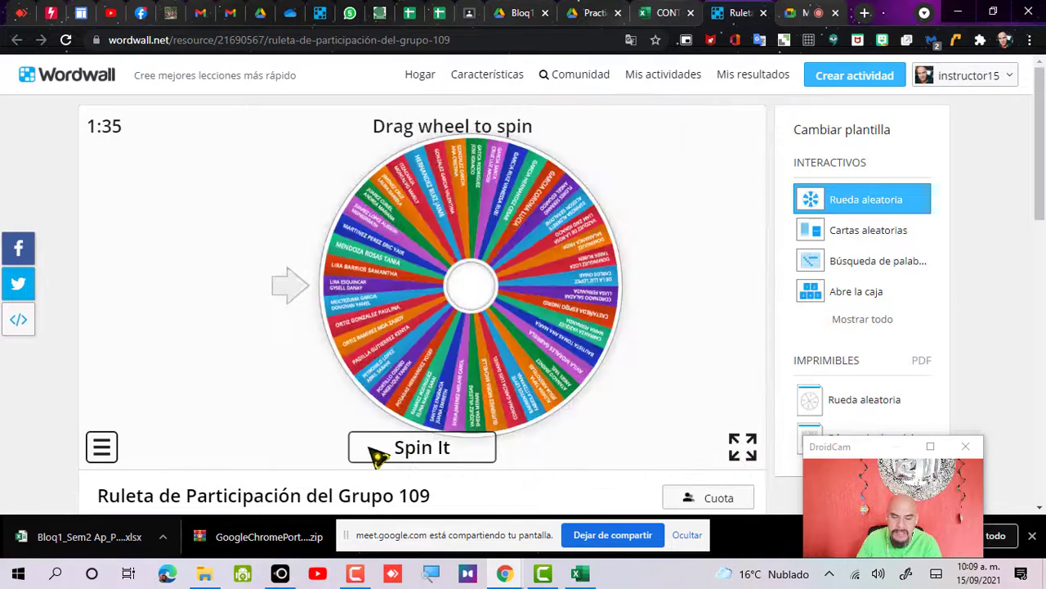
click(439, 459)
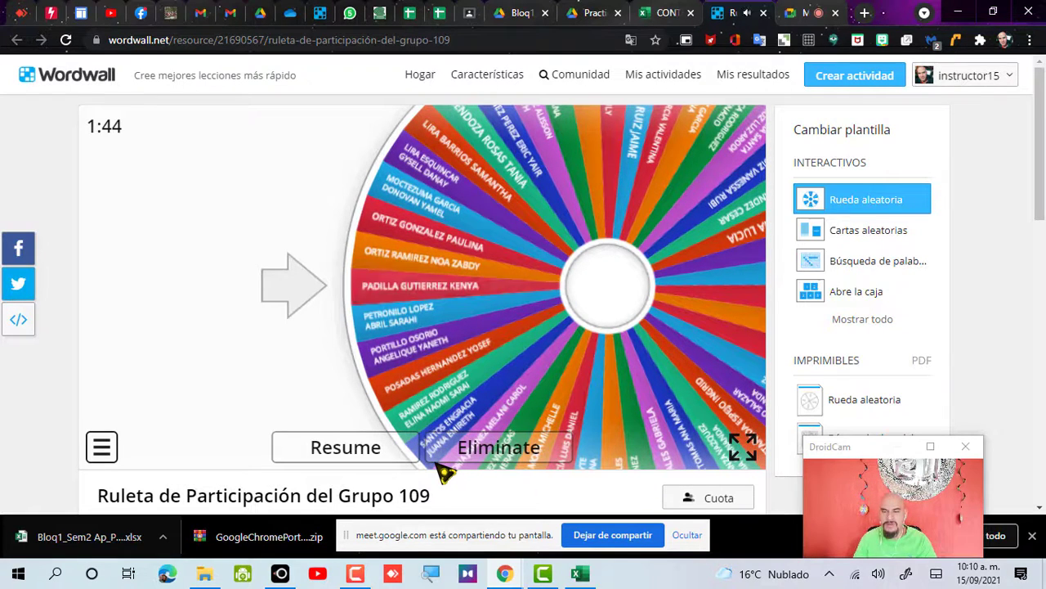
- Return to the Meet call and move the DroidCam window off the raised-hand notification
click(477, 20)
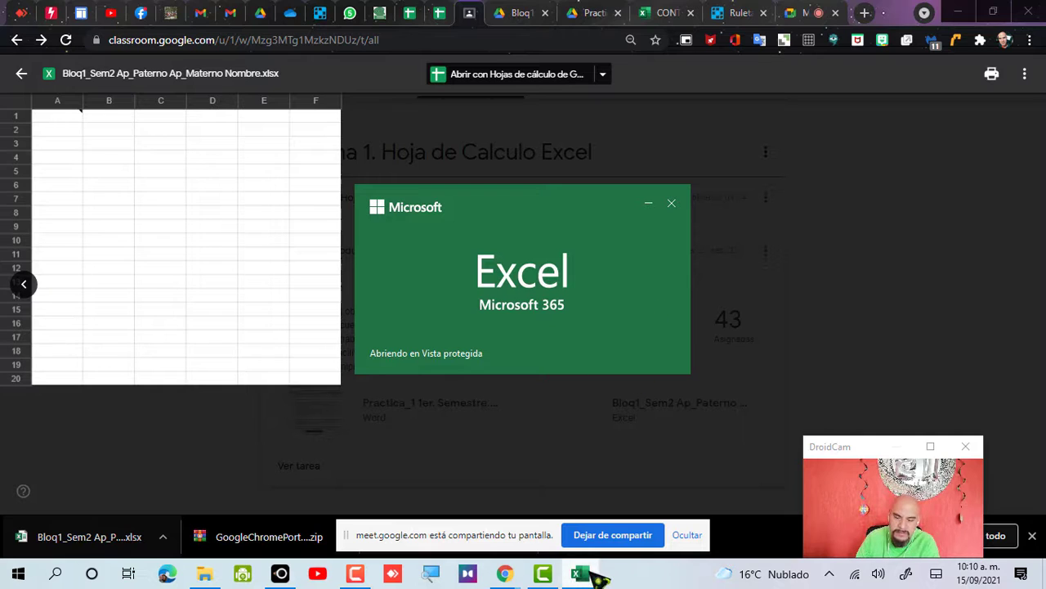
mouse_move(591, 575)
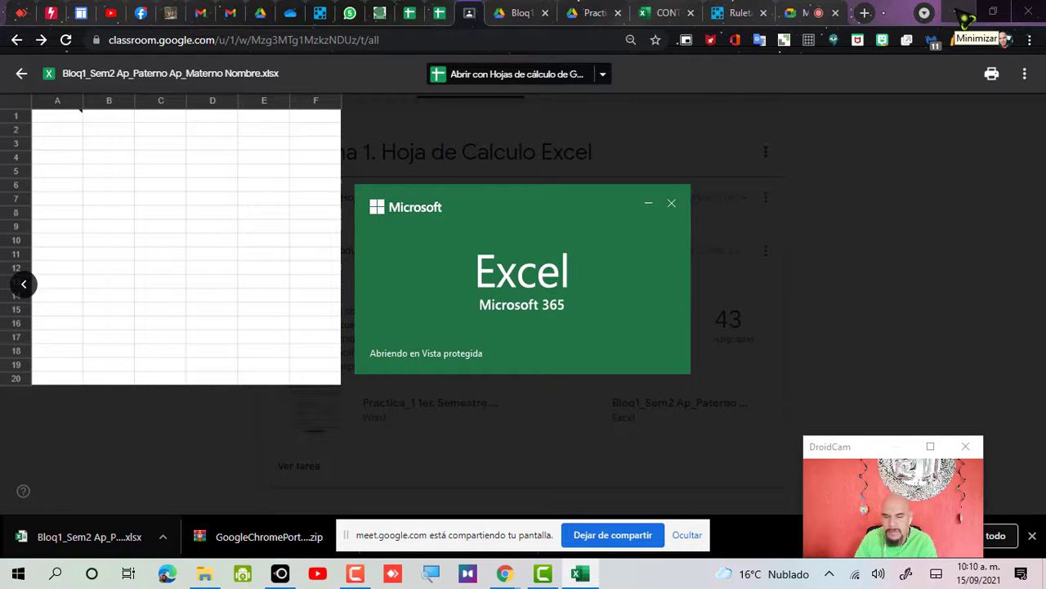
click(805, 13)
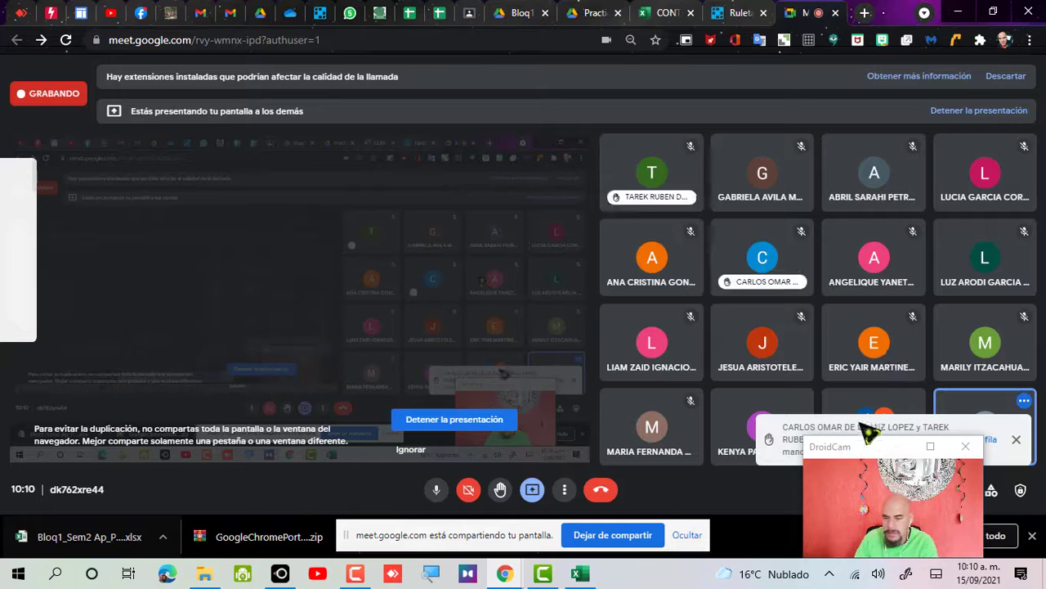
drag(833, 451, 892, 449)
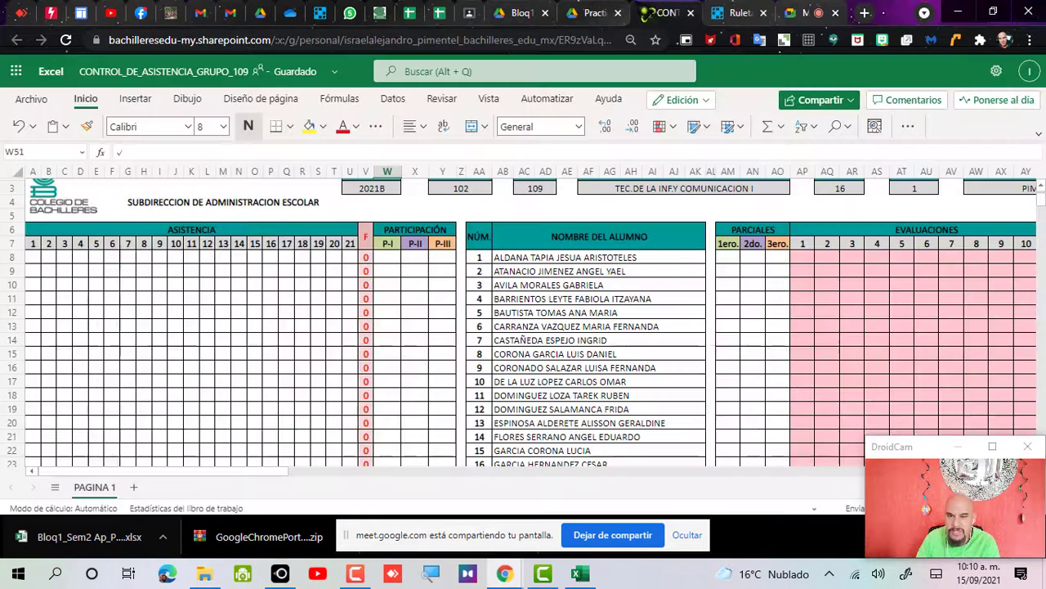
- Mark a ✓ under participation P-I for student number 11 in the CONTROL_DE_ASISTENCIA_GRUPO_109 workbook
click(659, 13)
click(497, 340)
scroll(501, 342, down, 5)
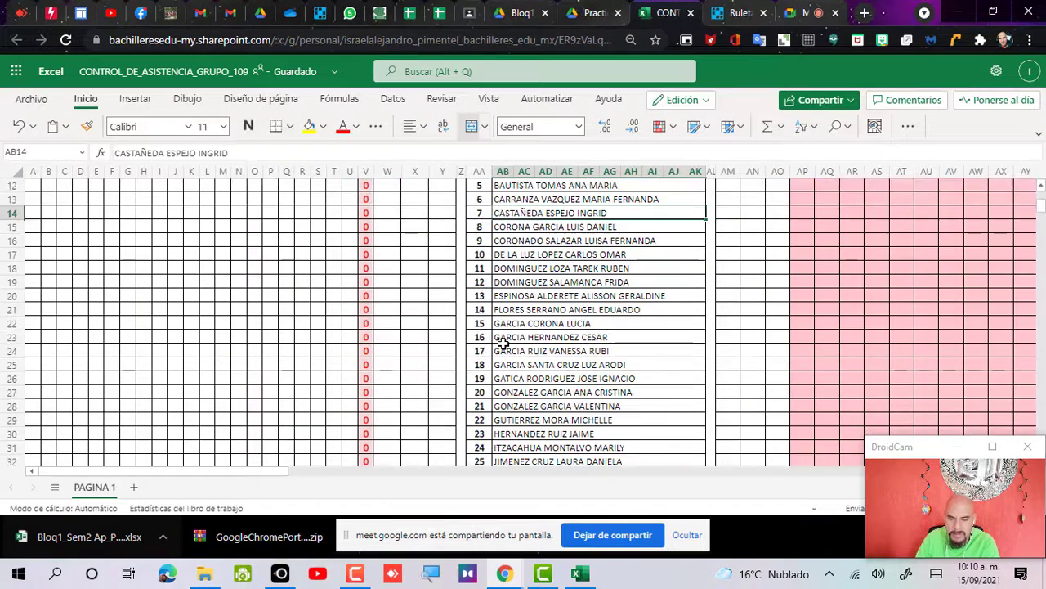
scroll(503, 344, down, 1)
scroll(499, 339, up, 3)
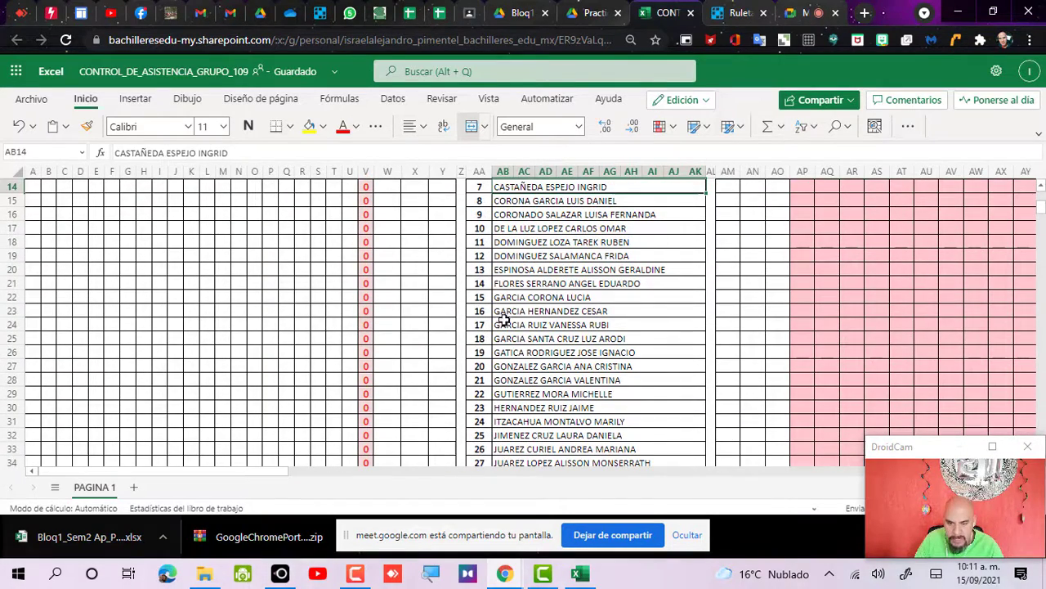
click(508, 256)
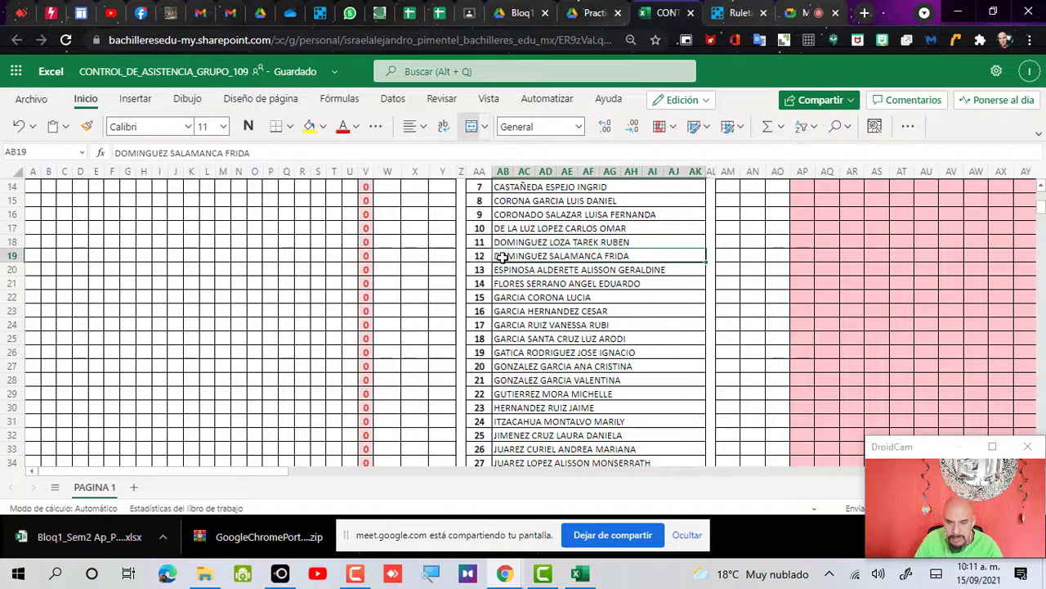
click(393, 240)
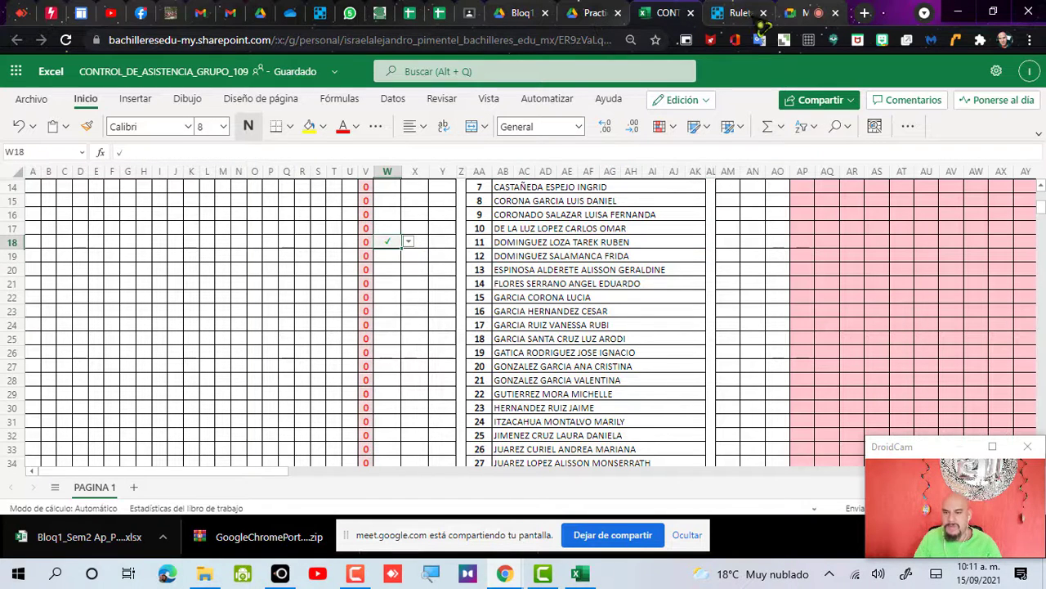
- Check the raised hands in Meet, cancel the Excel loading screen and reopen the downloaded template
click(804, 13)
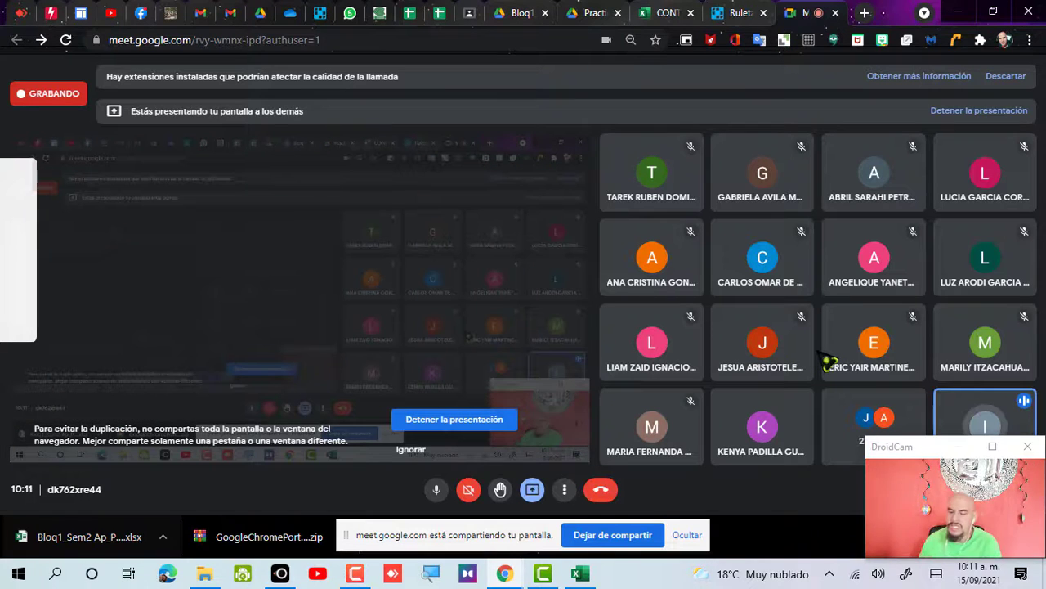
click(583, 574)
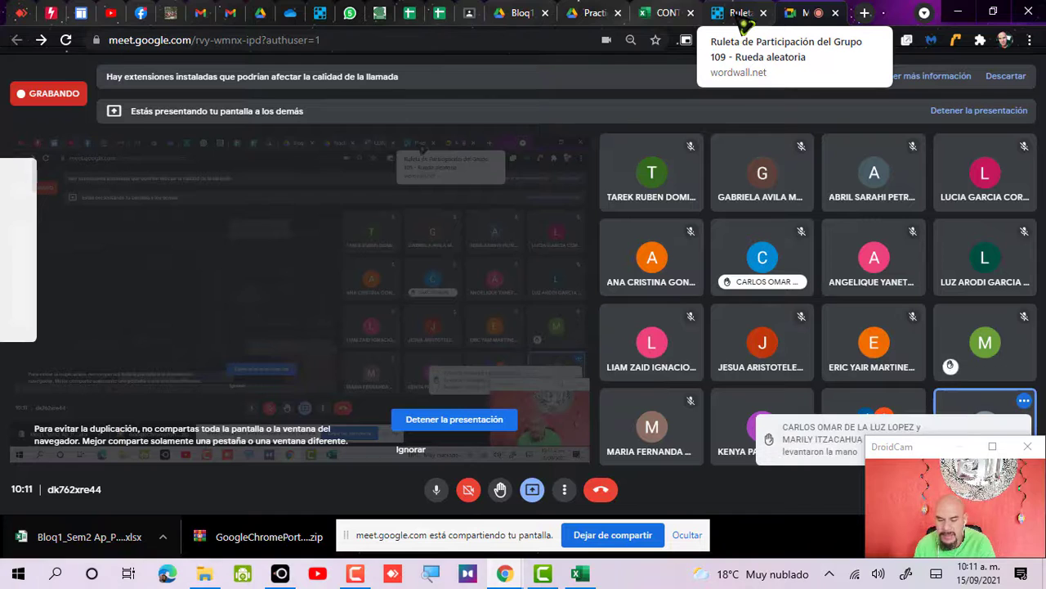
click(582, 572)
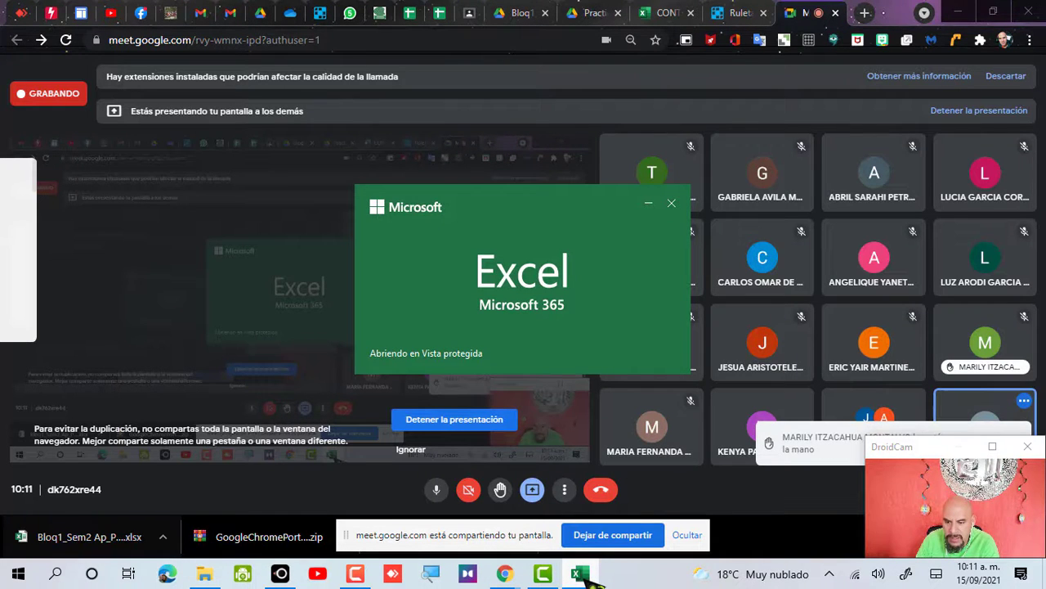
click(671, 203)
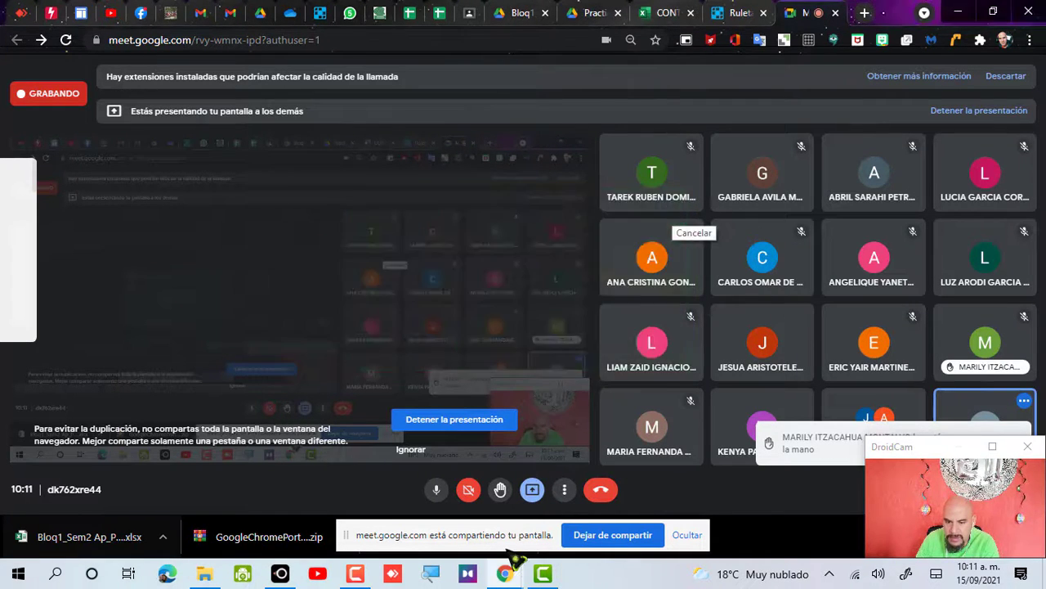
click(93, 543)
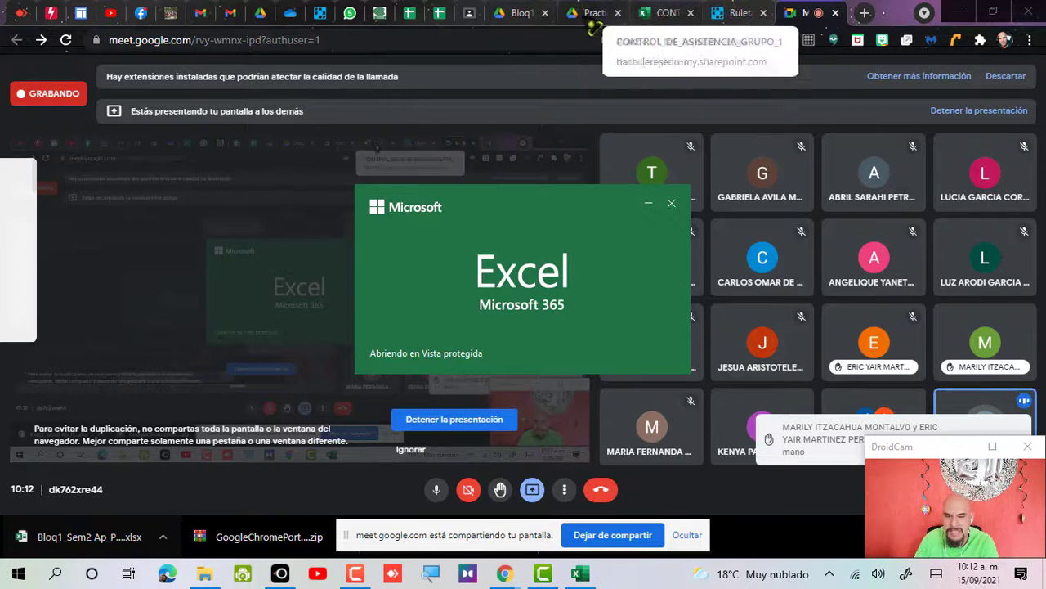
- Mark a ✓ under participation P-I for student number 24 in the attendance workbook
click(657, 23)
click(549, 312)
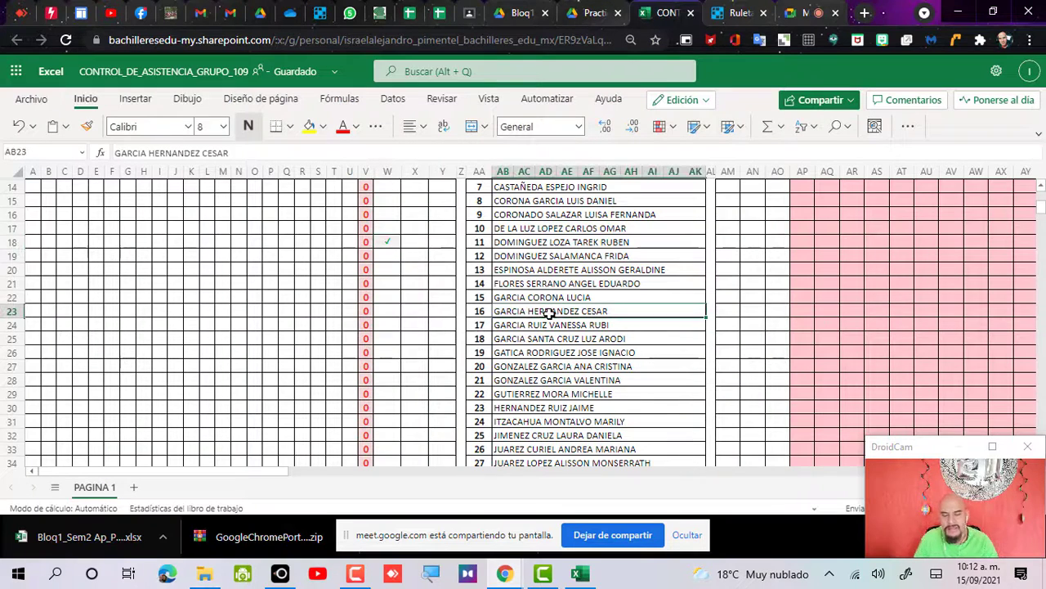
scroll(544, 327, down, 2)
click(532, 370)
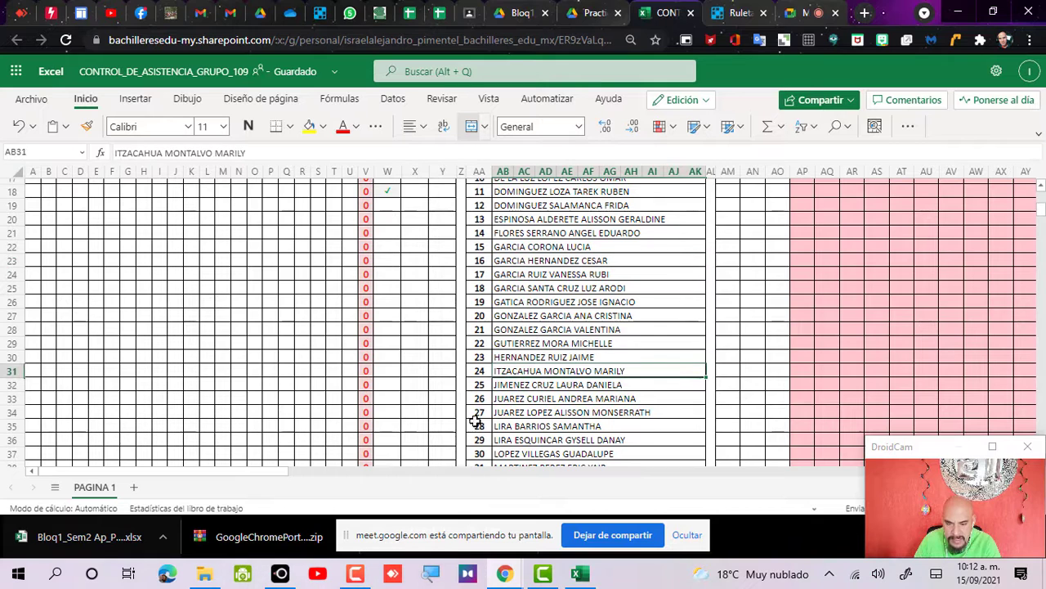
click(391, 375)
click(408, 370)
click(401, 391)
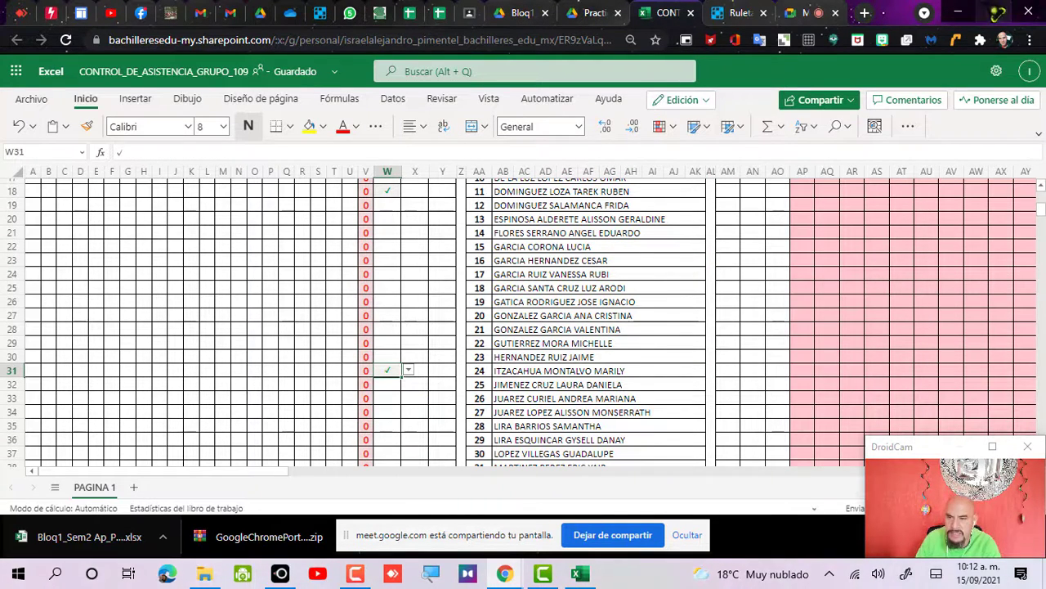
- Minimize the browser, enable editing in the downloaded Excel template and maximize its window
click(961, 13)
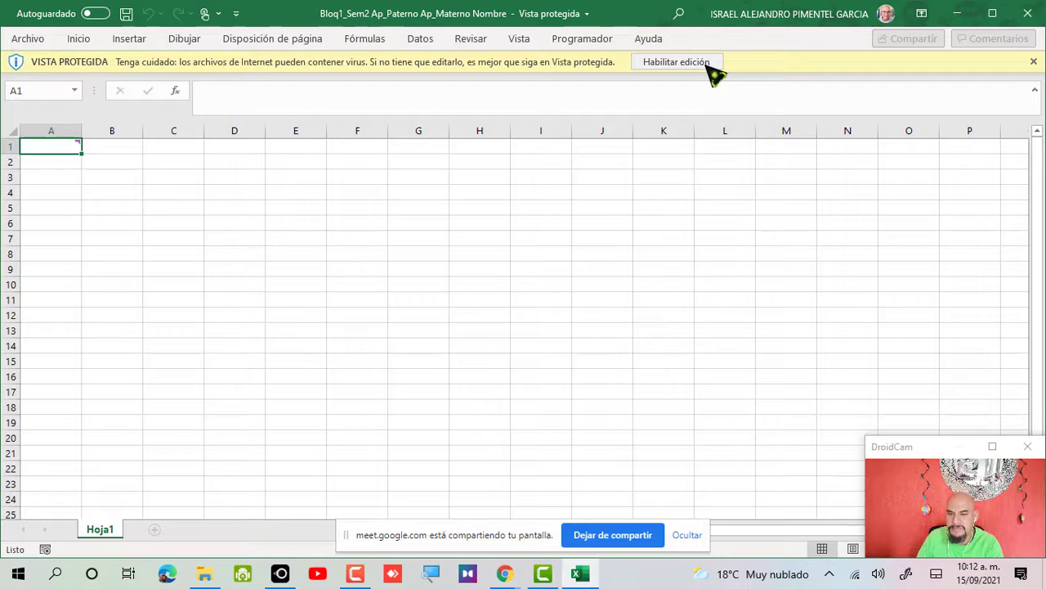
click(677, 62)
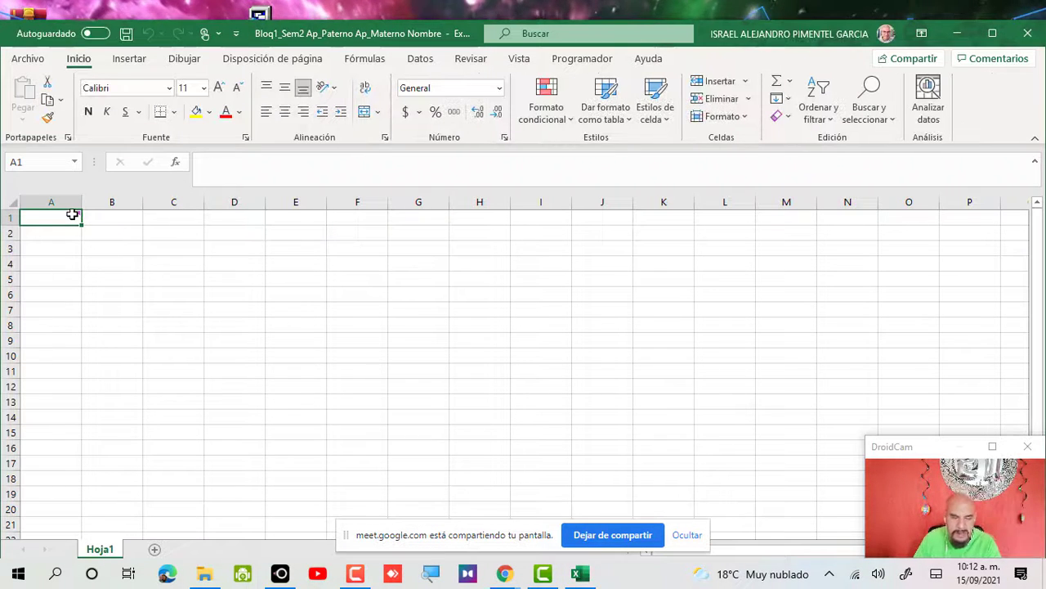
mouse_move(72, 214)
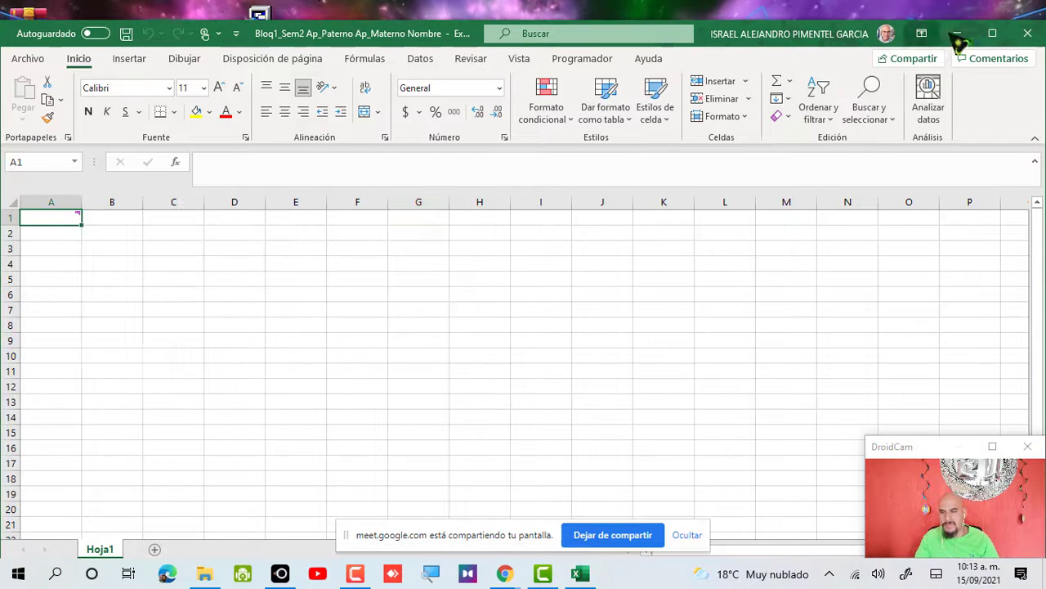
click(992, 32)
- Open the Practica_1 1er. Semestre document from the Classroom assignment and enlarge the Informe de tiendita example on page 2
key(alt+Tab)
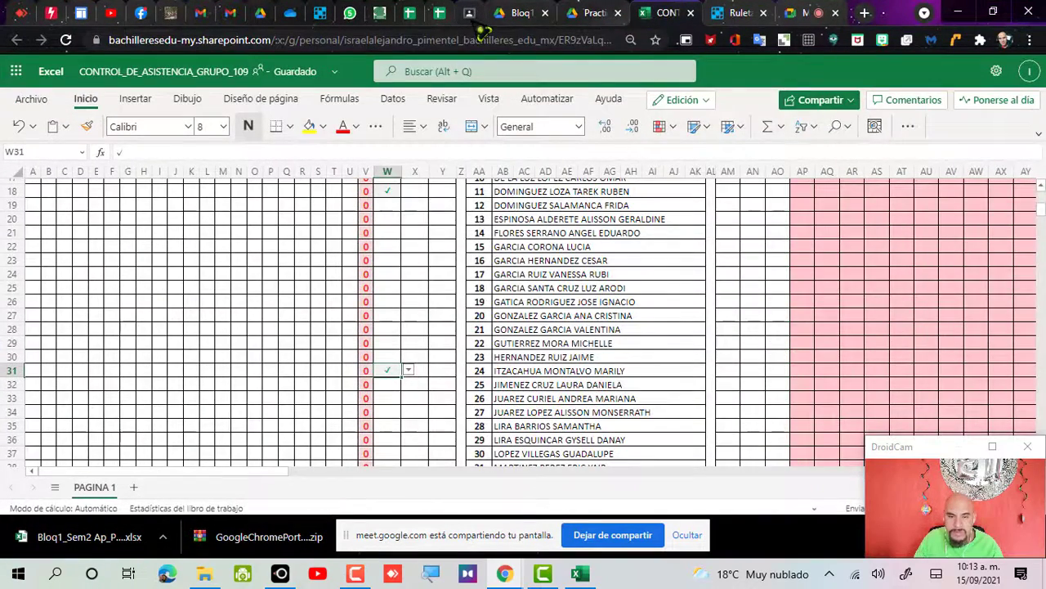
click(471, 15)
click(516, 13)
click(470, 14)
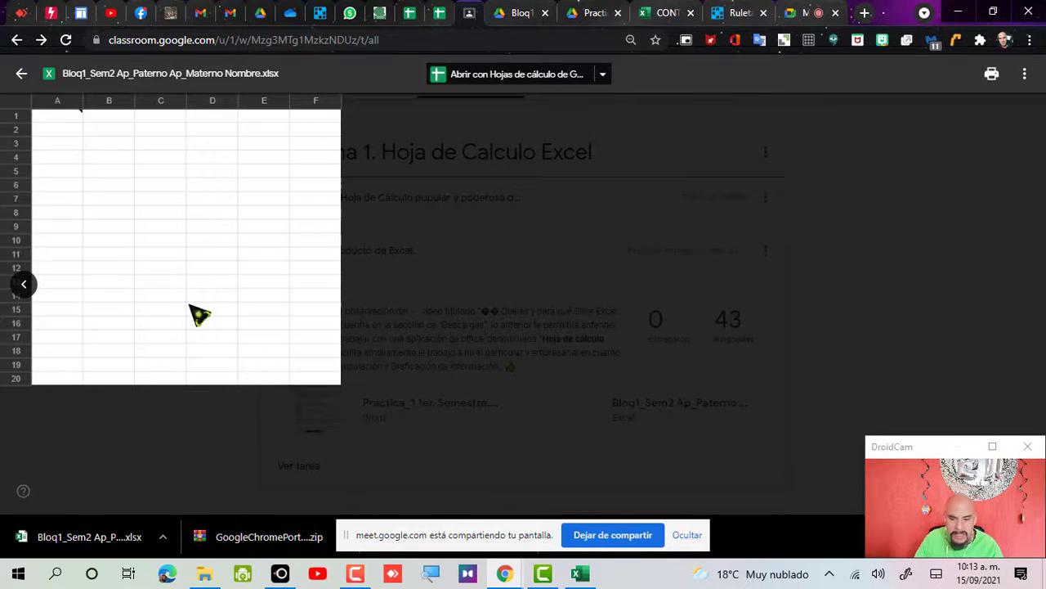
click(33, 78)
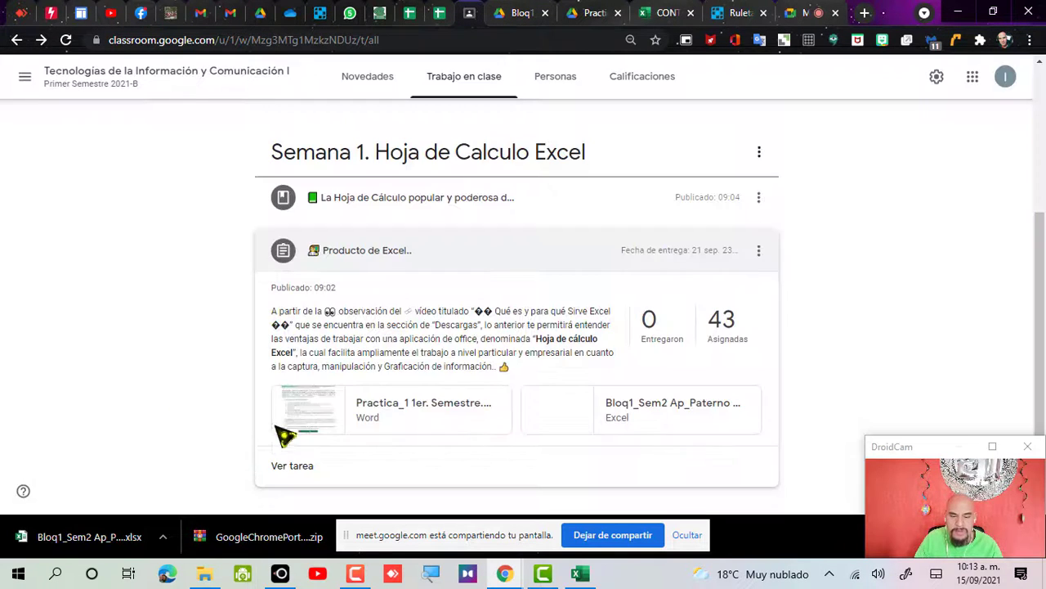
click(368, 423)
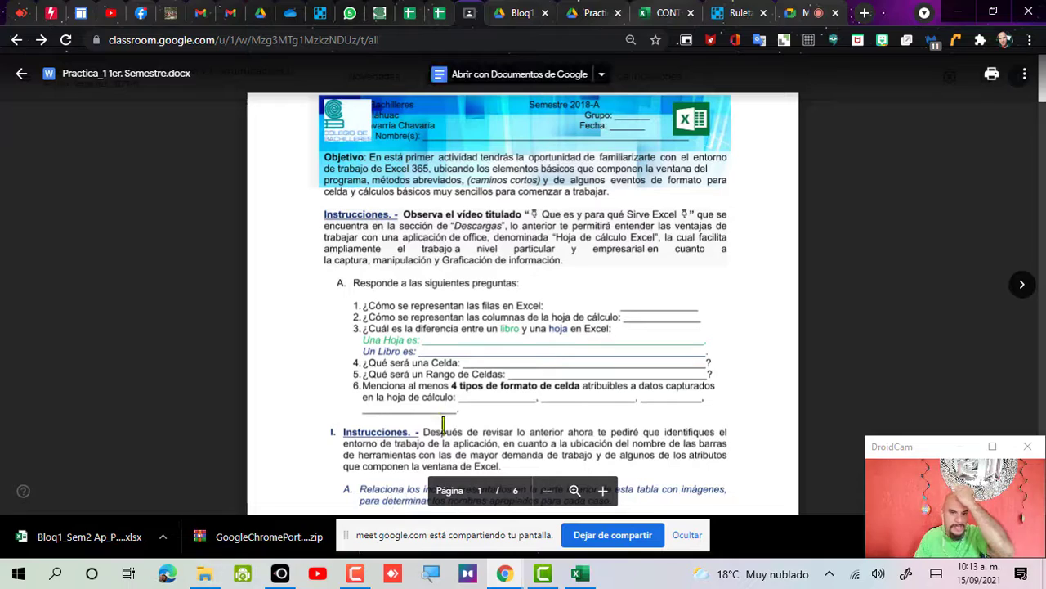
scroll(547, 392, down, 2)
scroll(547, 394, down, 12)
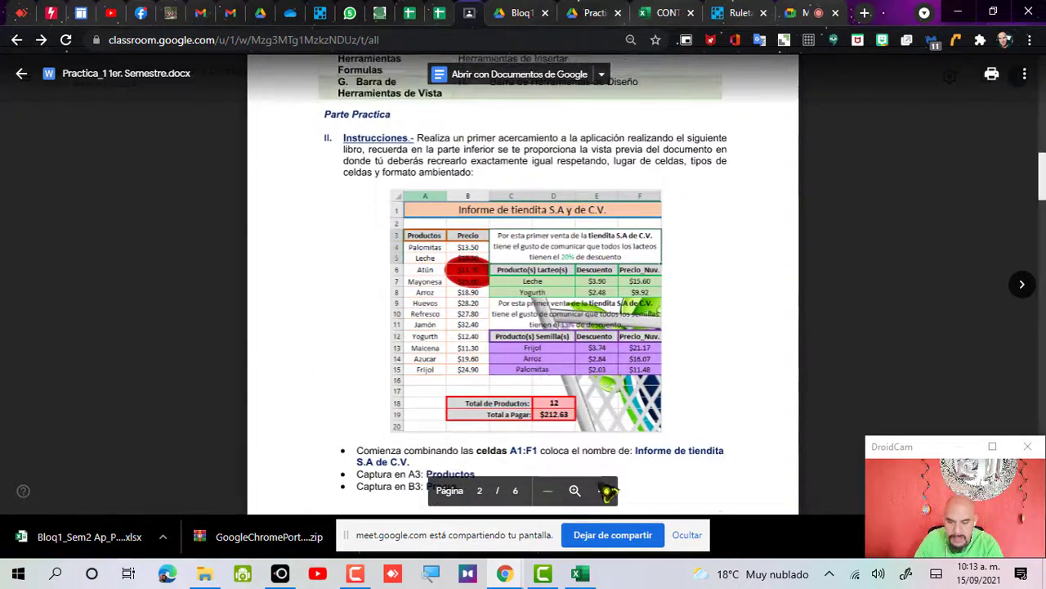
click(603, 491)
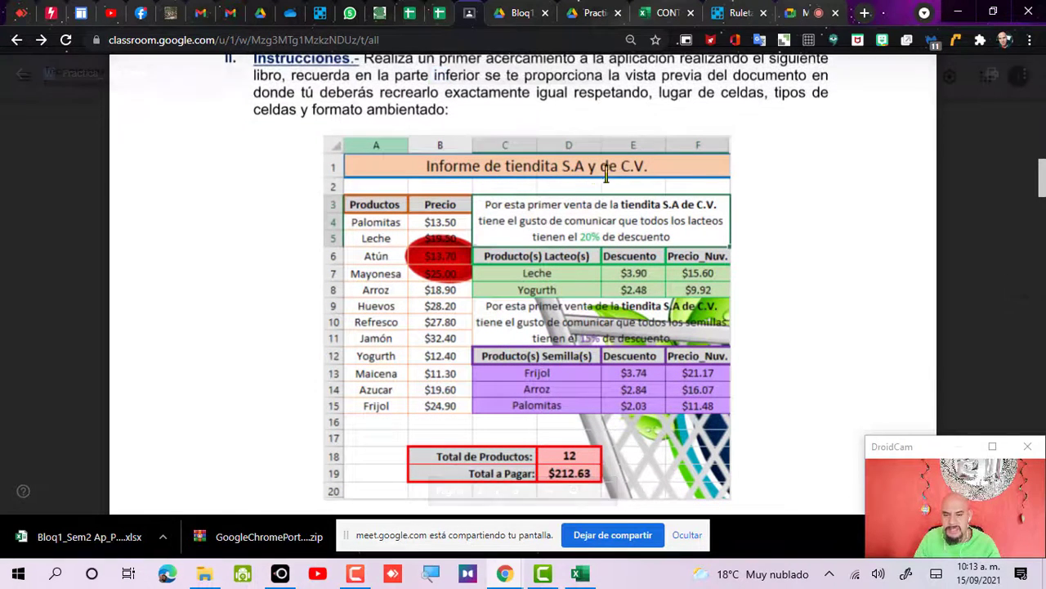
- Switch to the Excel template and enter the title "Informe de Tiendita S.A de C.V" in cell A1
key(alt+Tab)
text(Info)
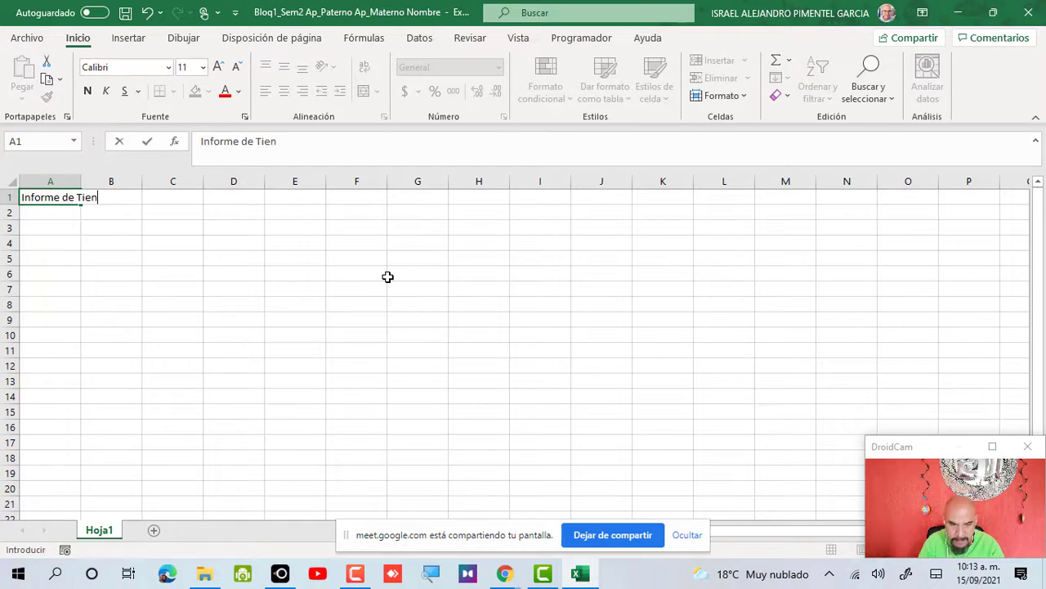
text(rme de Tiendita S.A de C.V)
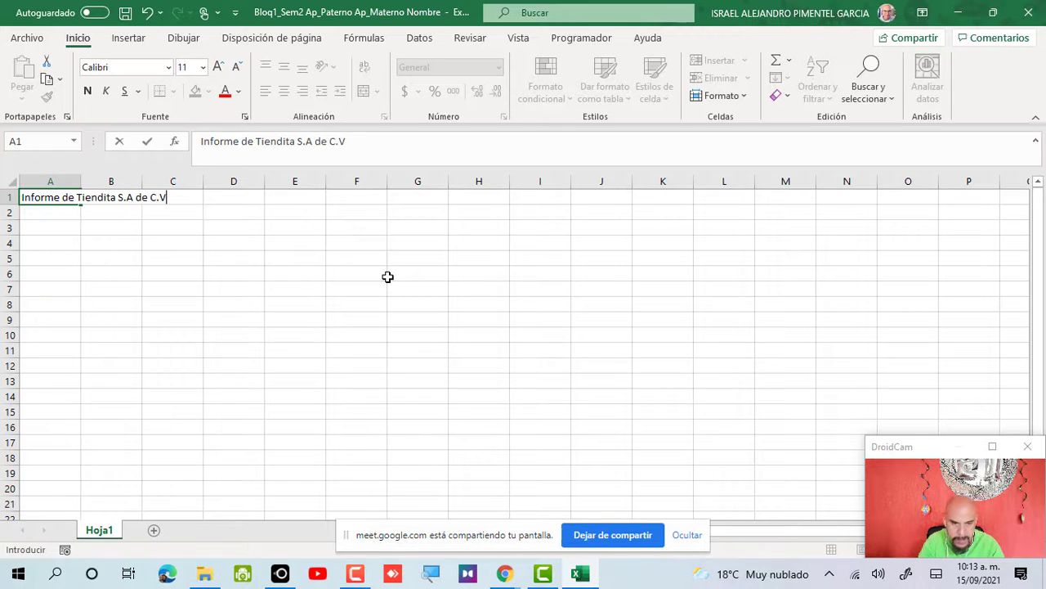
click(349, 225)
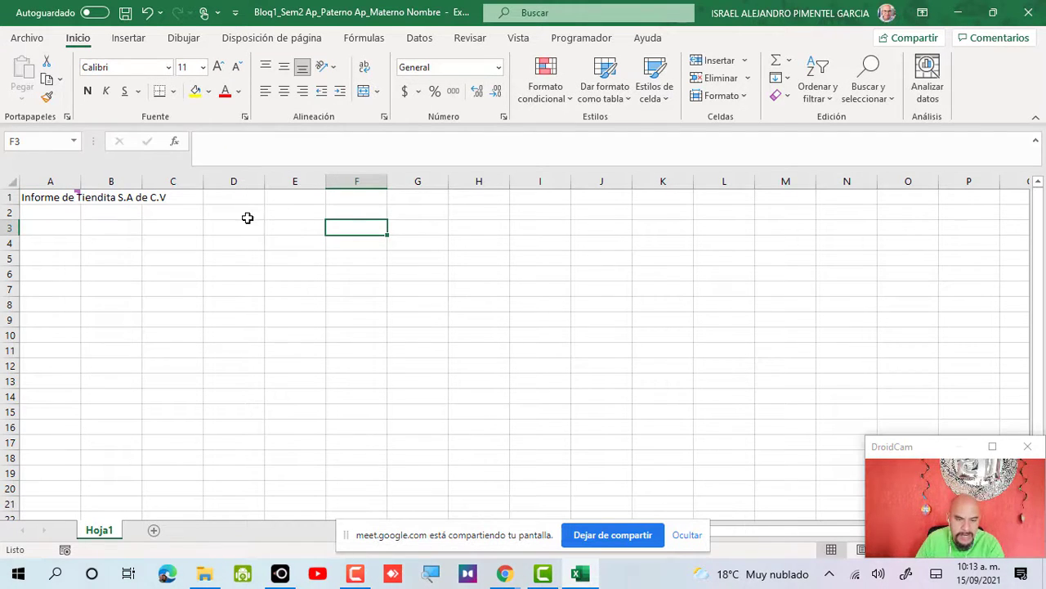
- Merge and center the title across cells A1:F1
click(352, 194)
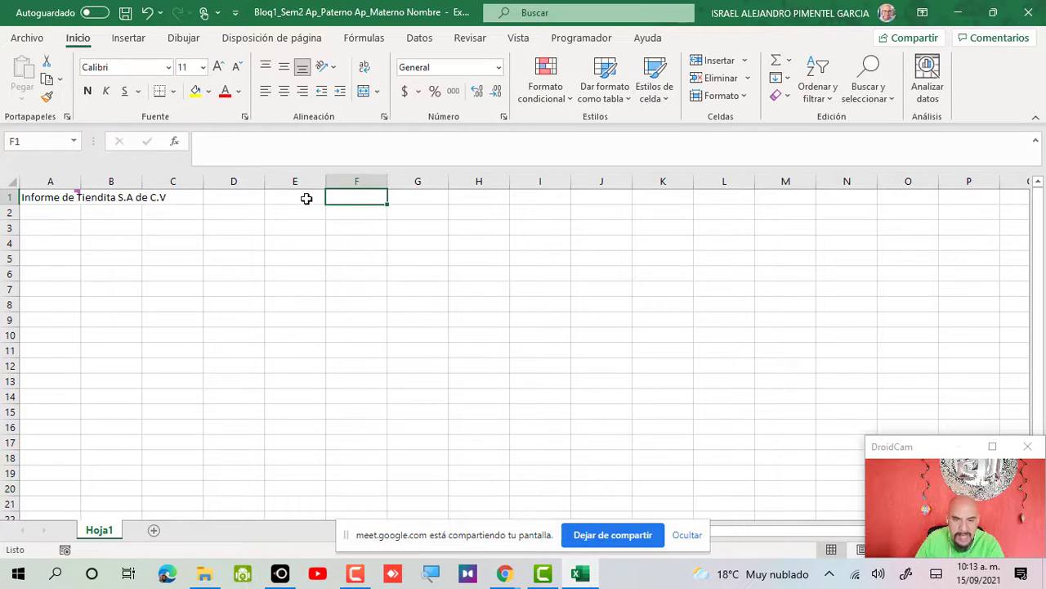
drag(47, 196, 348, 197)
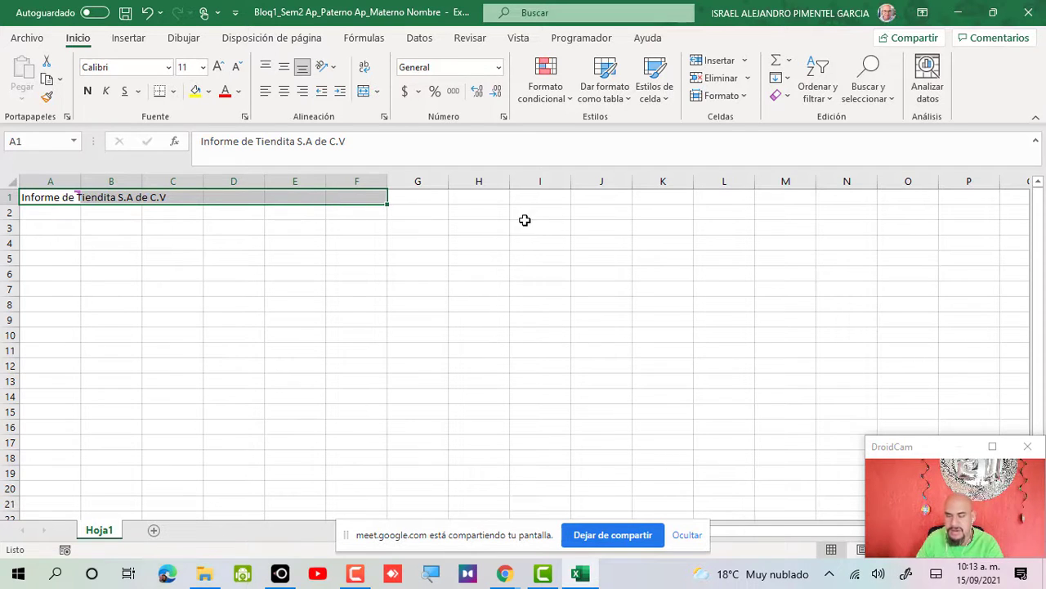
click(363, 91)
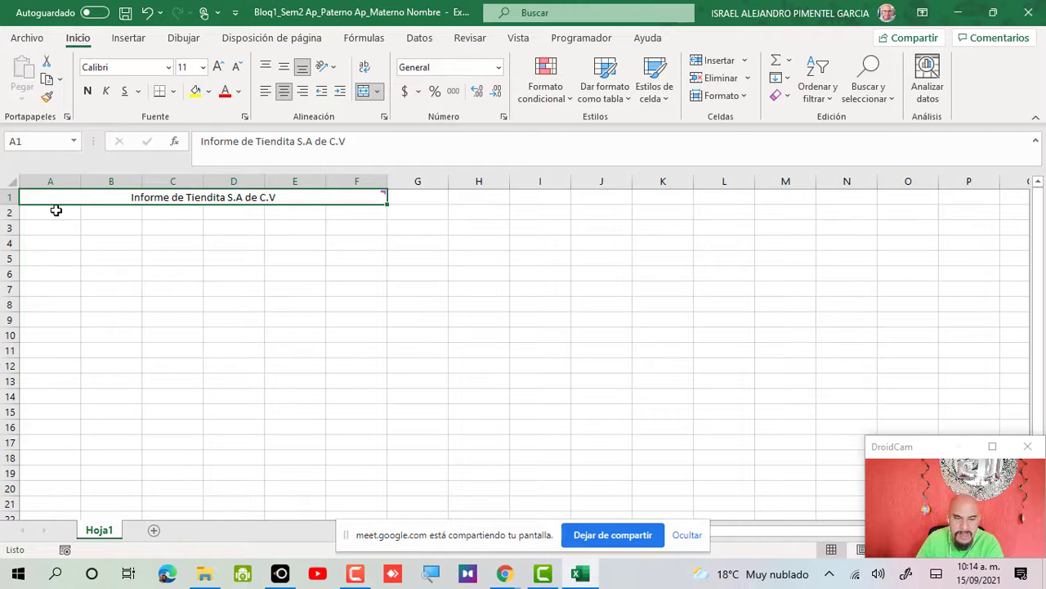
- Set the title in A1 to font size 16 and give its cell a light gold fill
mouse_move(136, 191)
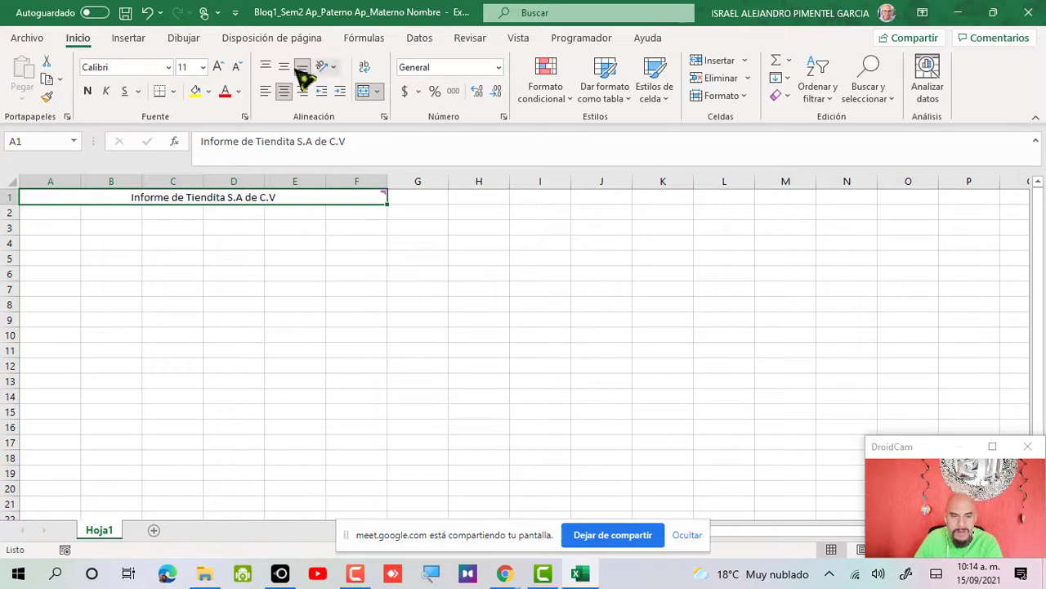
click(201, 67)
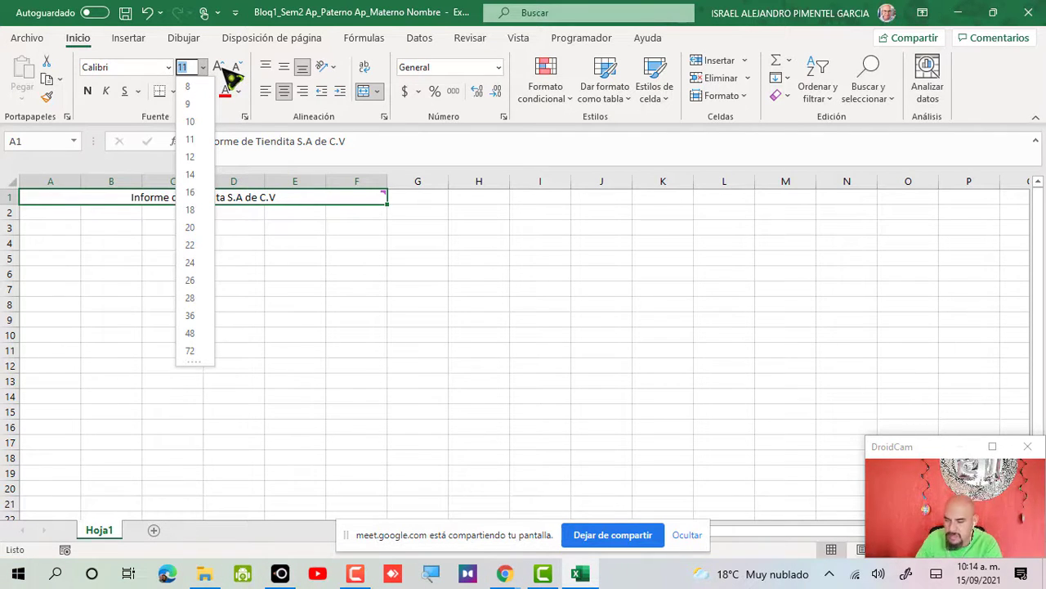
click(204, 199)
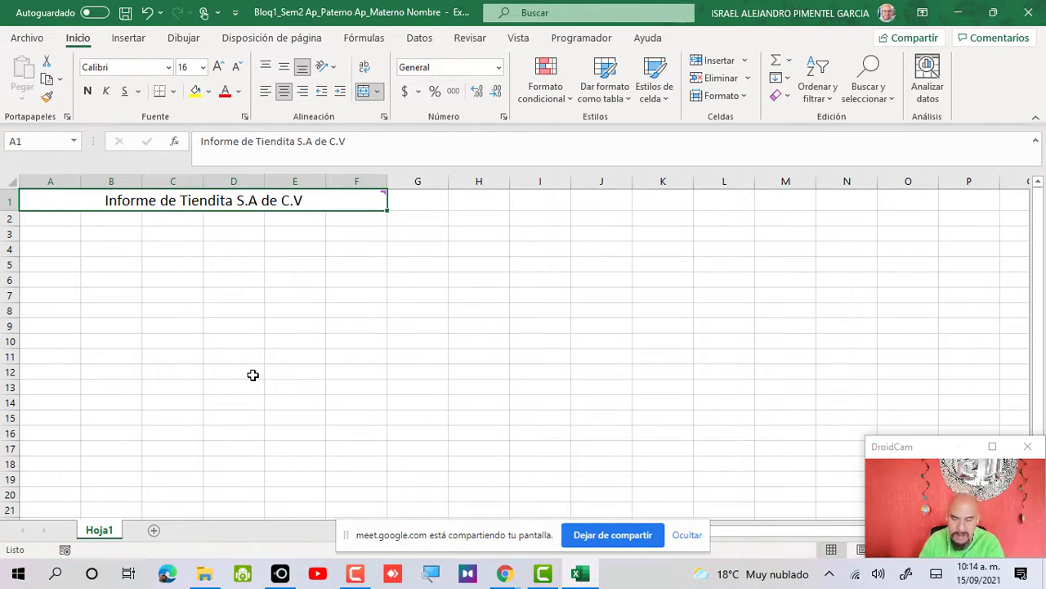
click(209, 92)
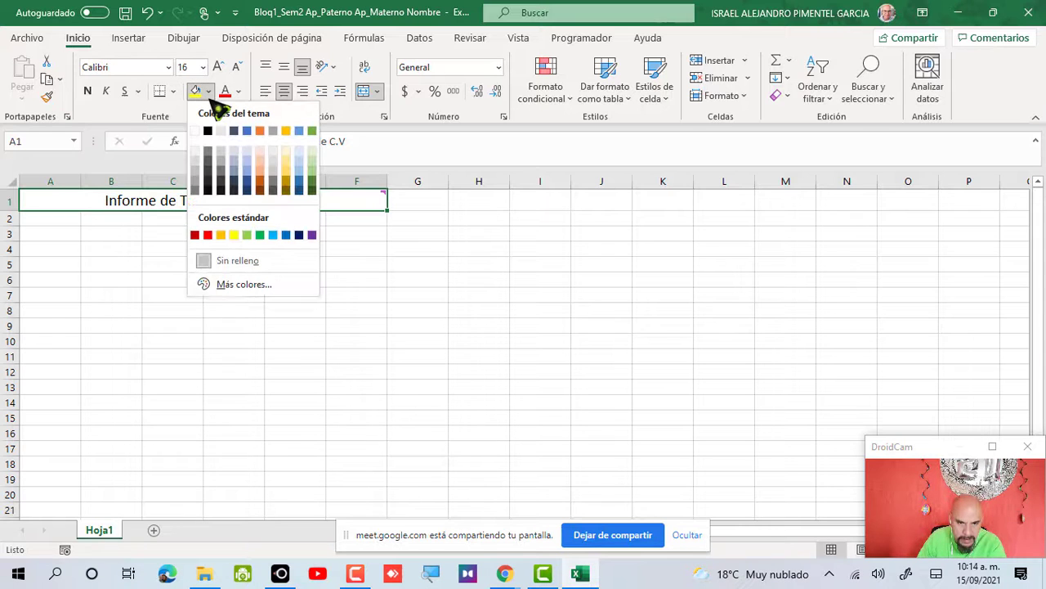
click(286, 160)
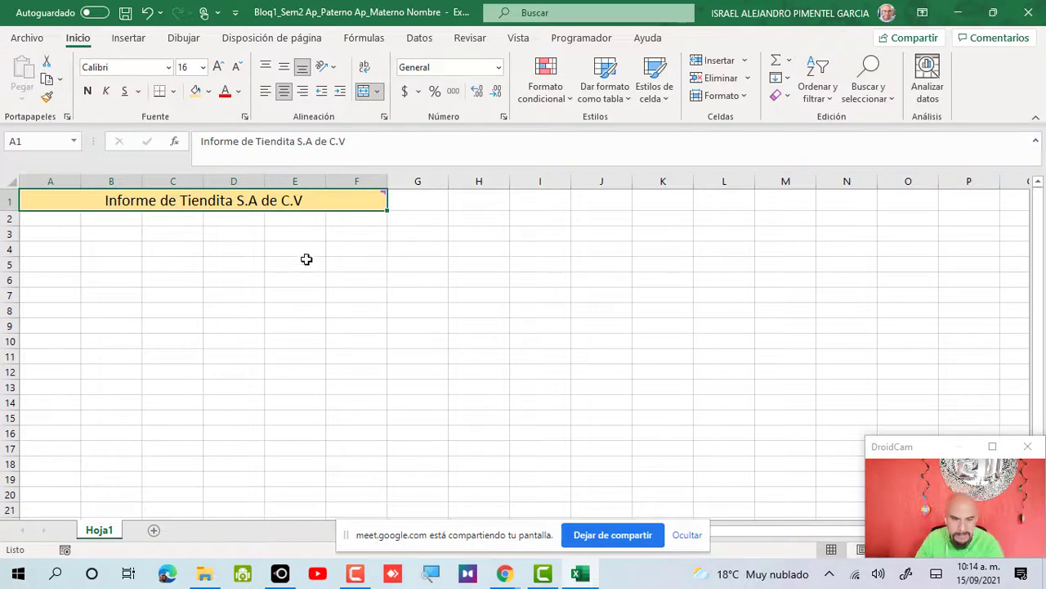
- Apply all borders to the title cell with a dark blue line color and a thick line style
click(173, 92)
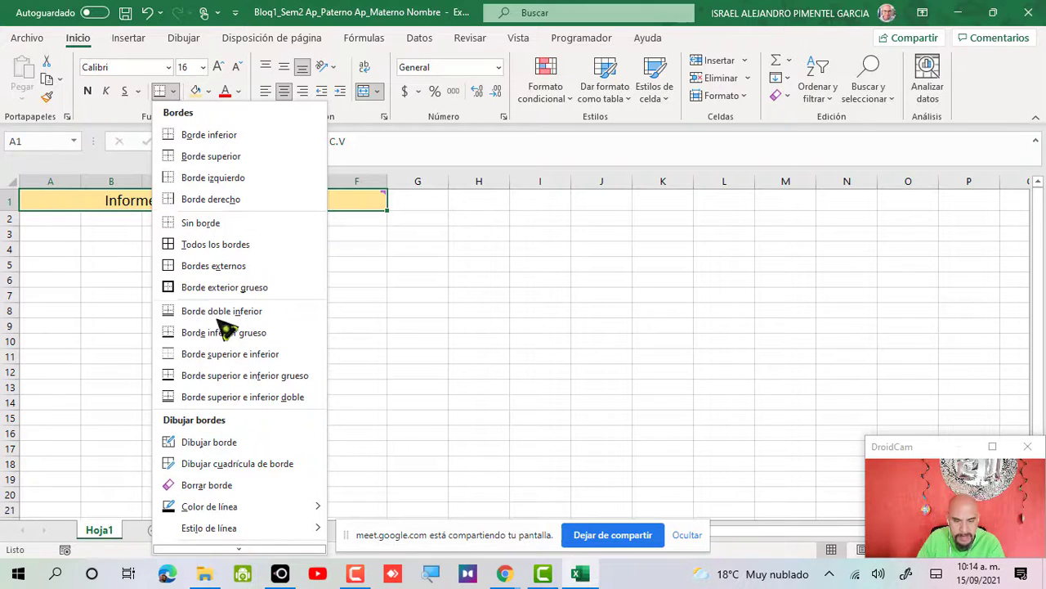
mouse_move(300, 513)
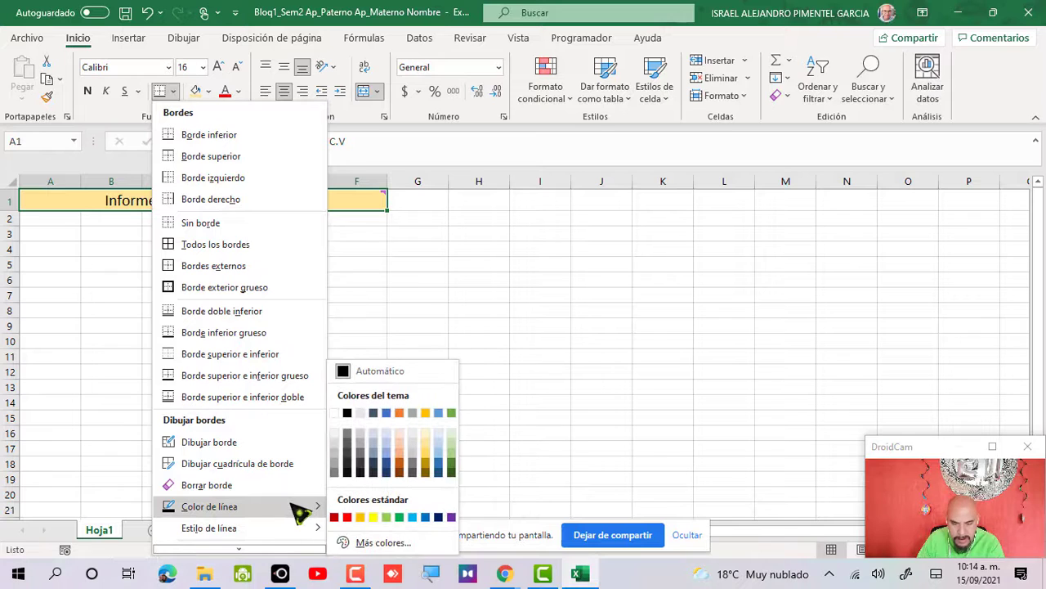
click(440, 517)
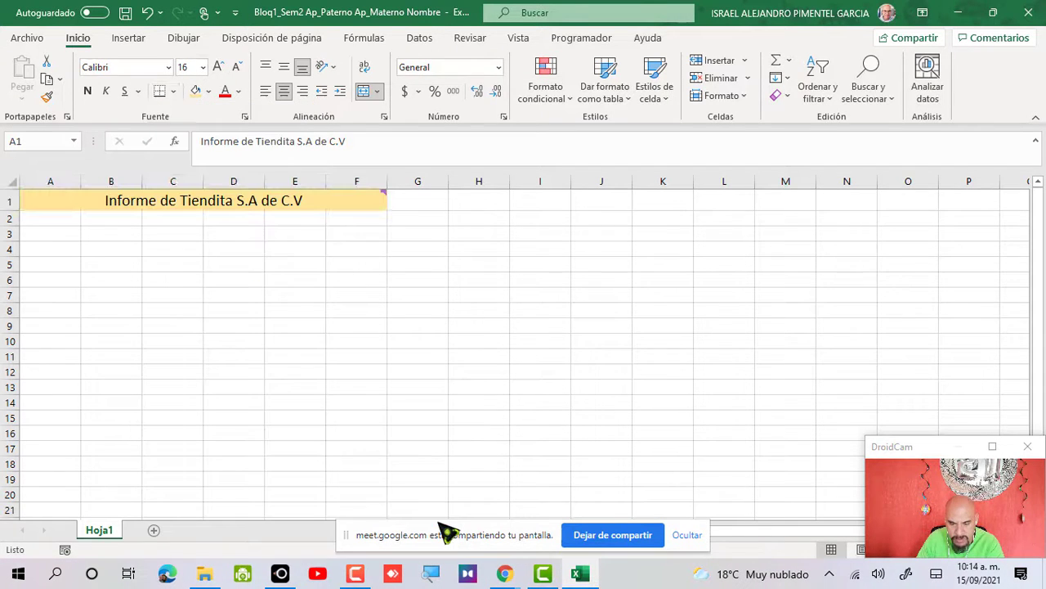
click(174, 91)
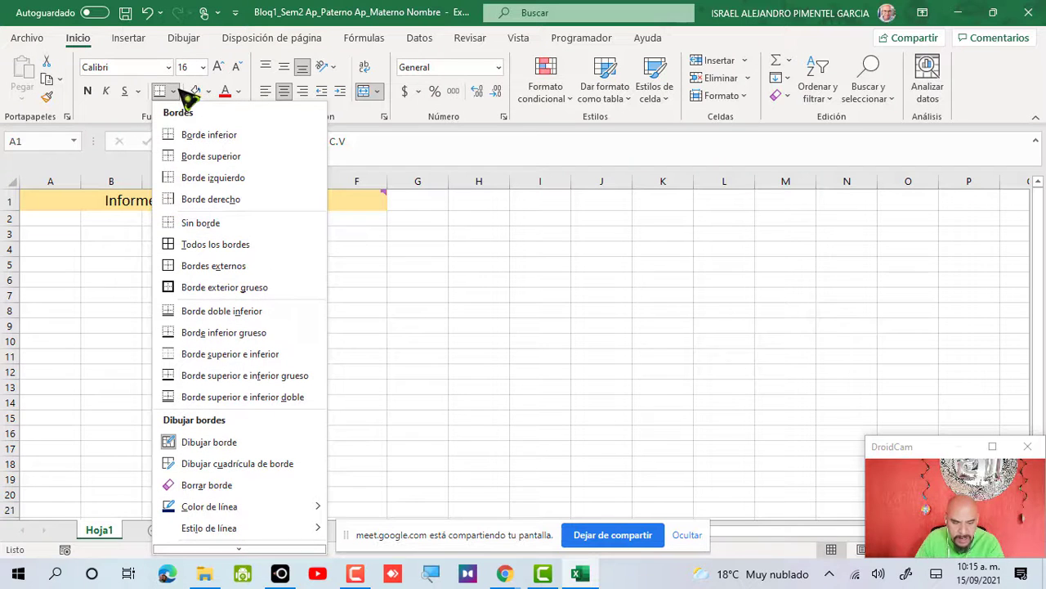
mouse_move(295, 531)
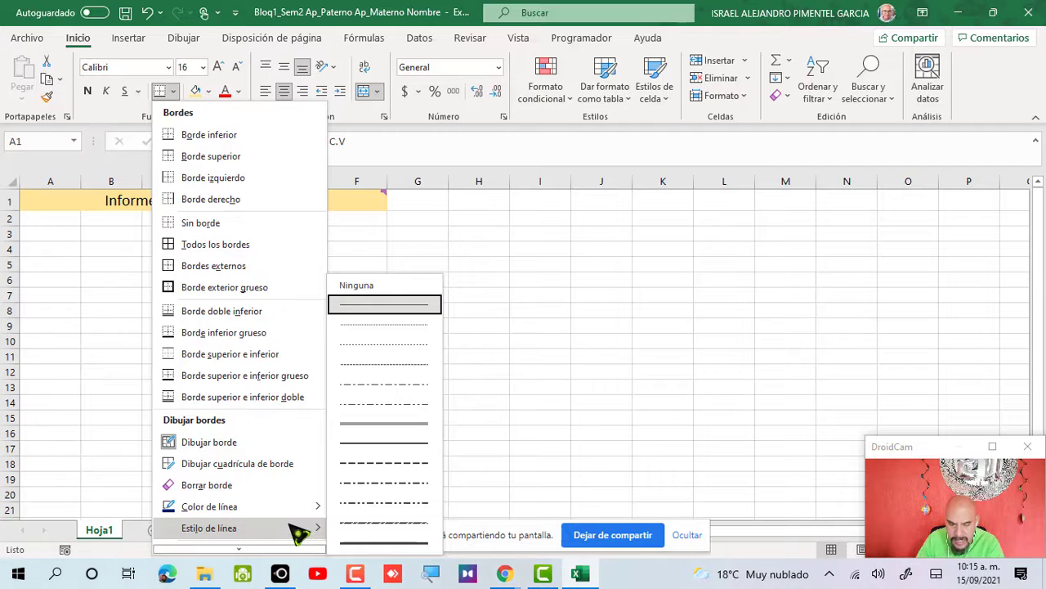
click(360, 555)
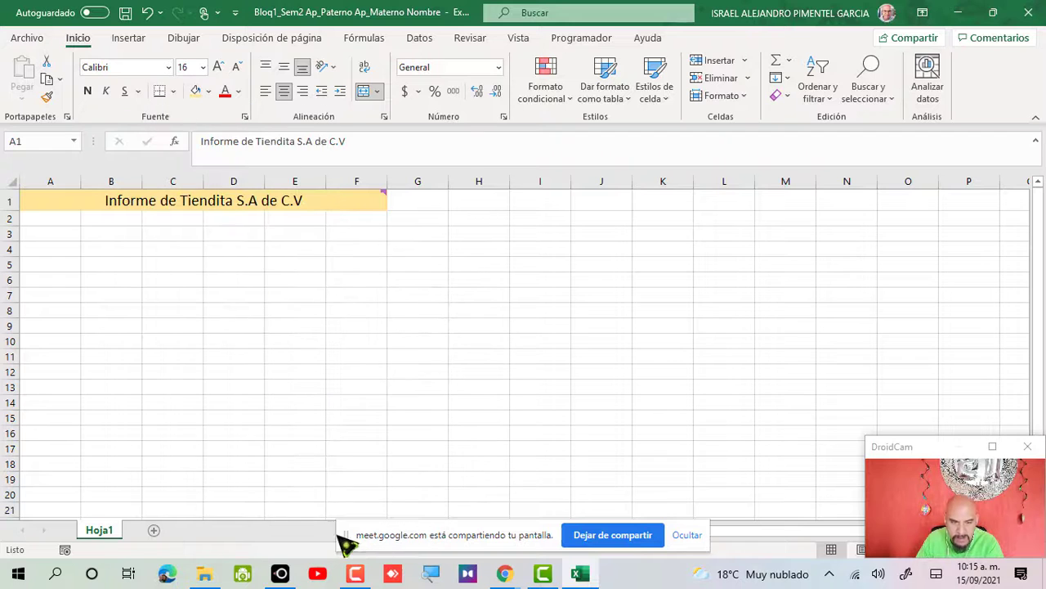
click(173, 91)
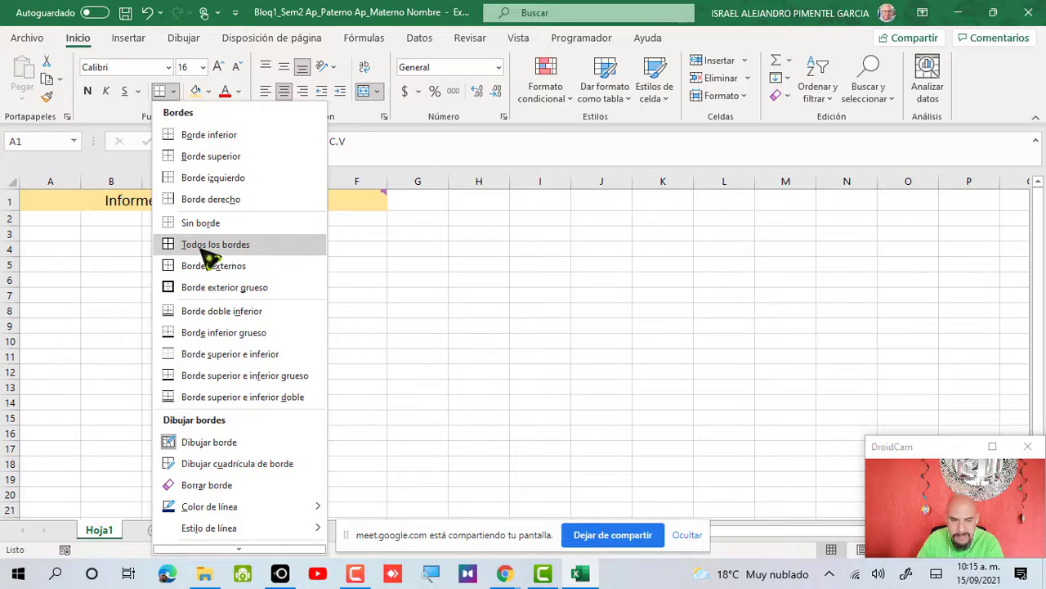
click(249, 252)
click(236, 263)
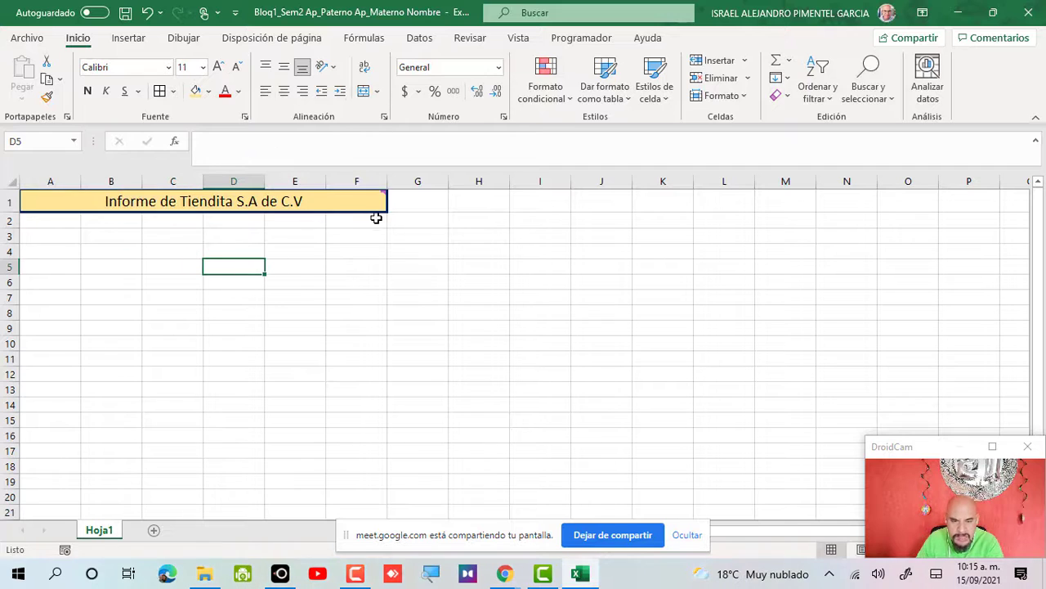
- Make the title "Informe de Tiendita S.A de C.V" bold
mouse_move(380, 192)
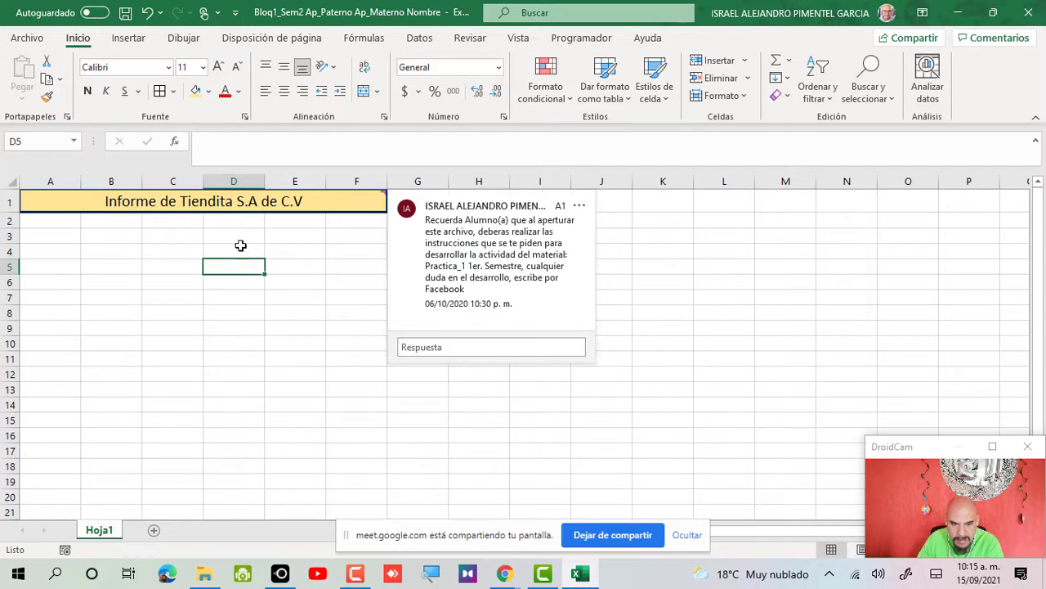
click(372, 239)
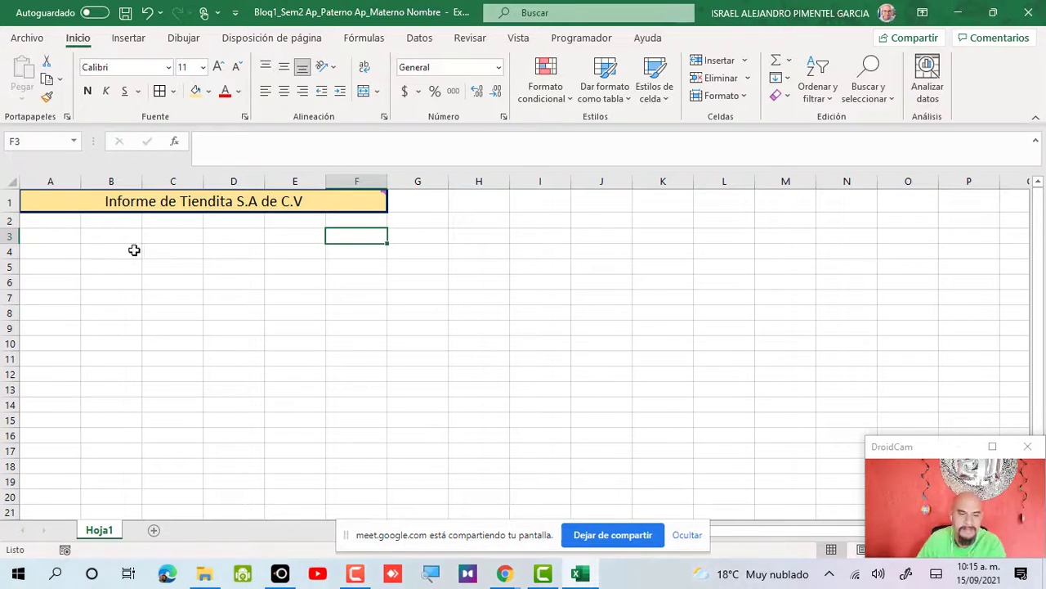
click(155, 201)
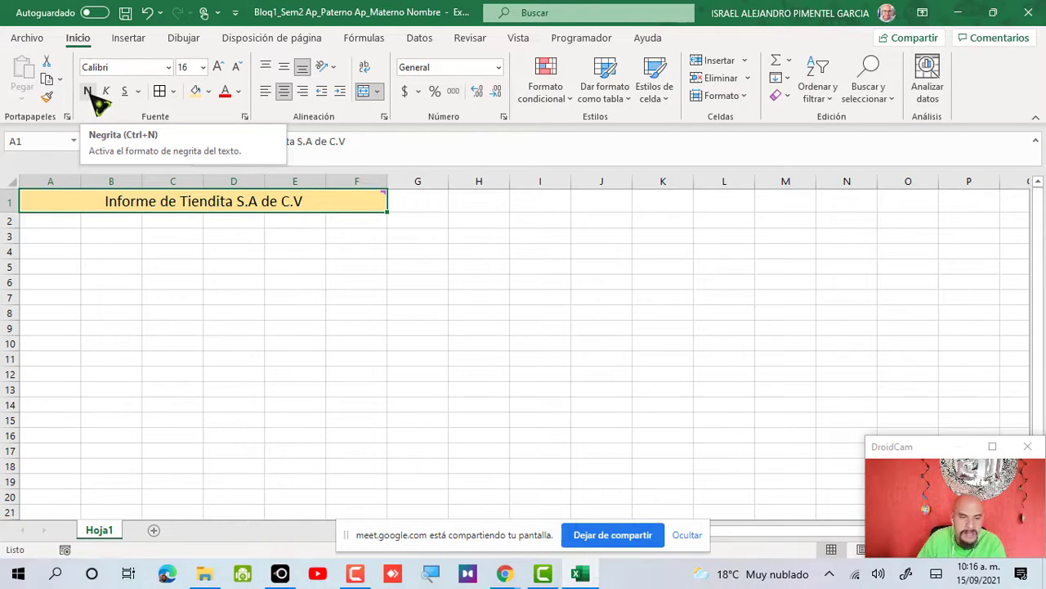
click(89, 92)
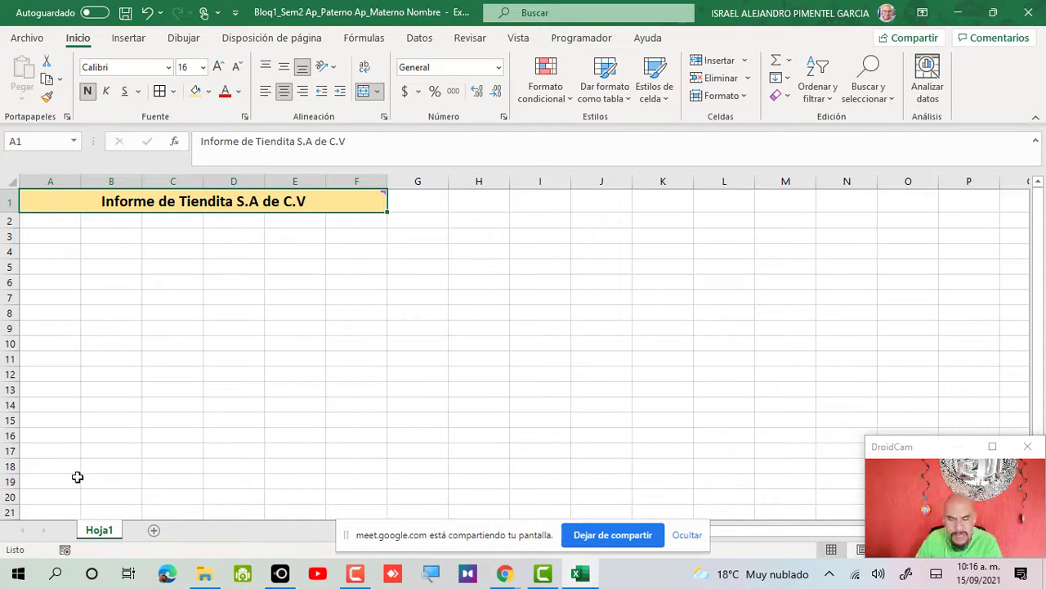
- Check the example table in the browser, and enter the headers "Productos" in cell A3 and "Precios" in cell B3 of the Excel template
click(66, 235)
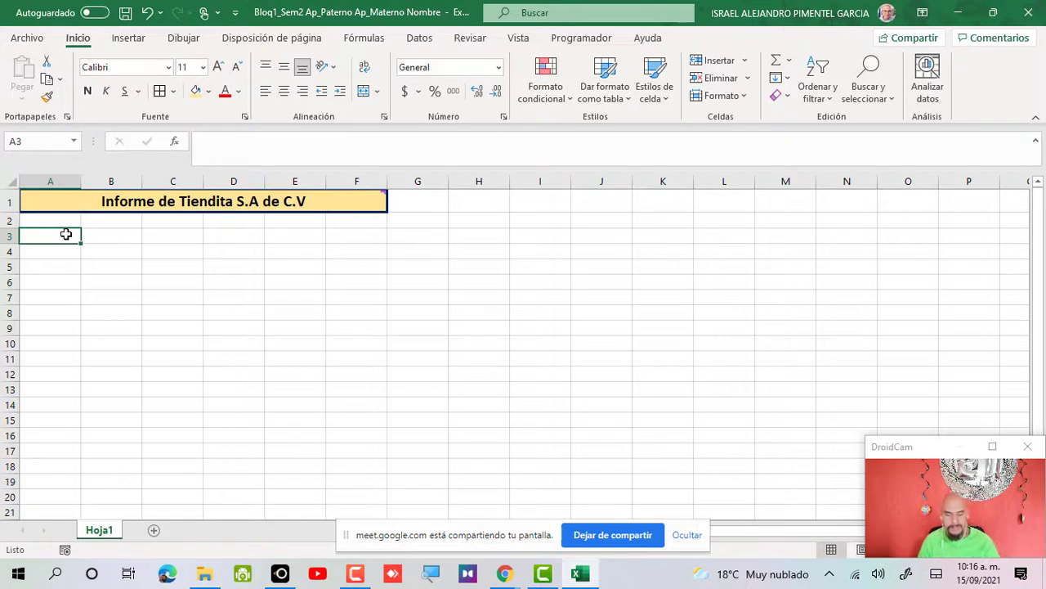
key(alt+Tab)
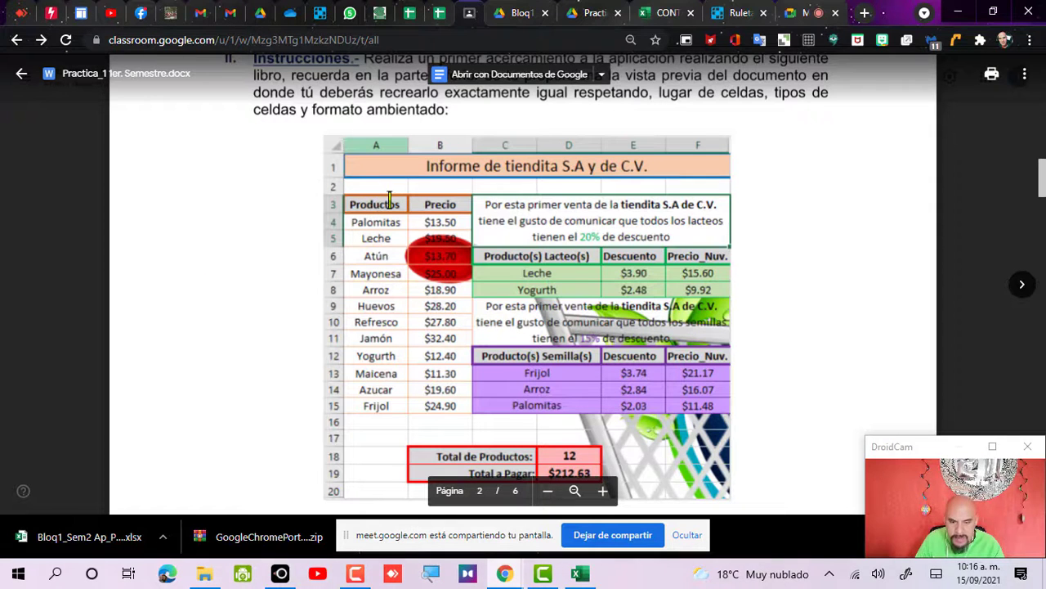
key(alt+Tab)
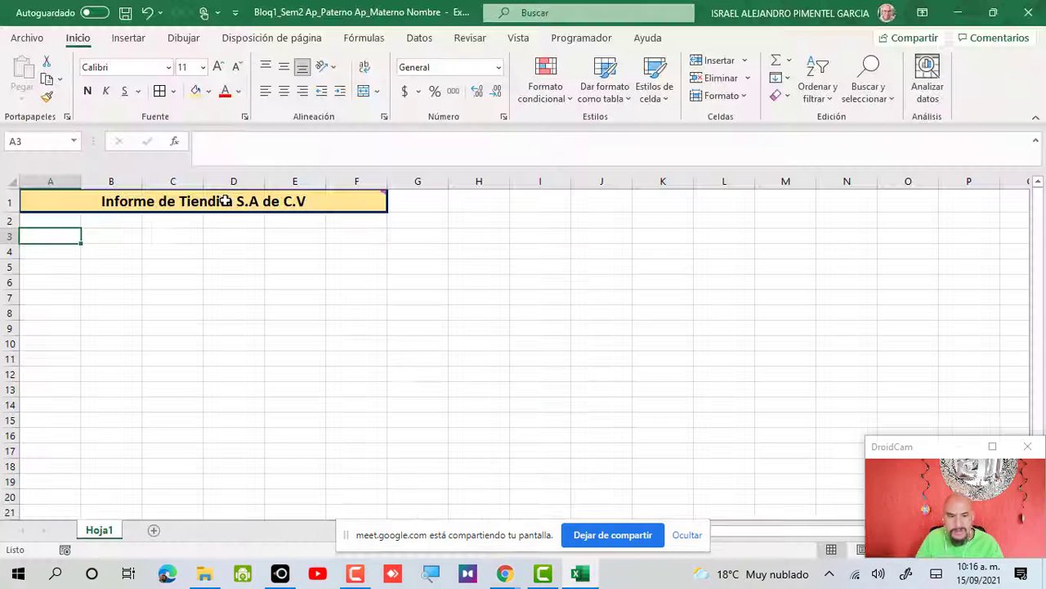
key(Up)
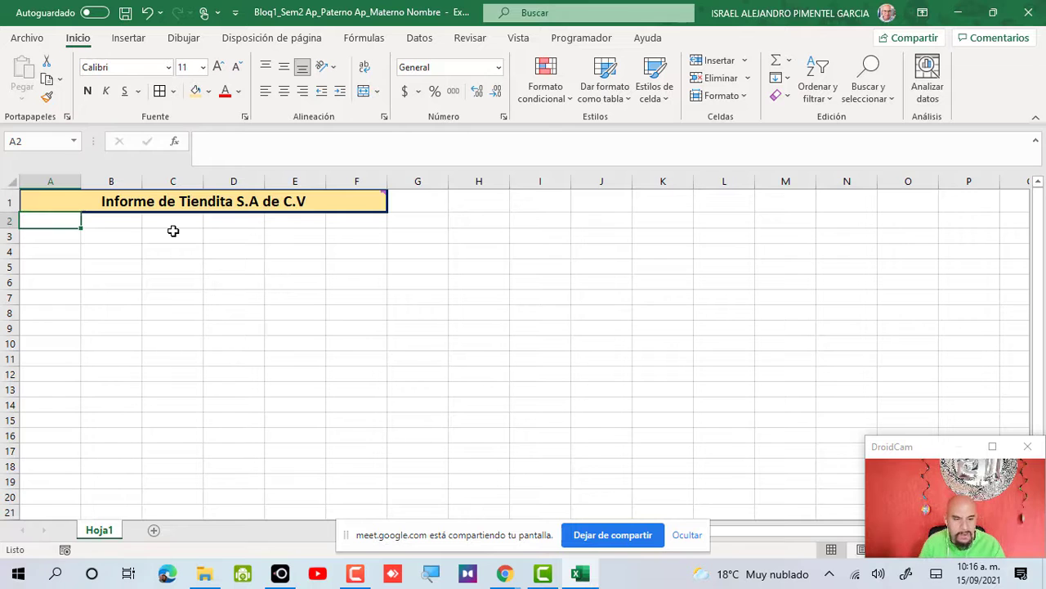
key(Down)
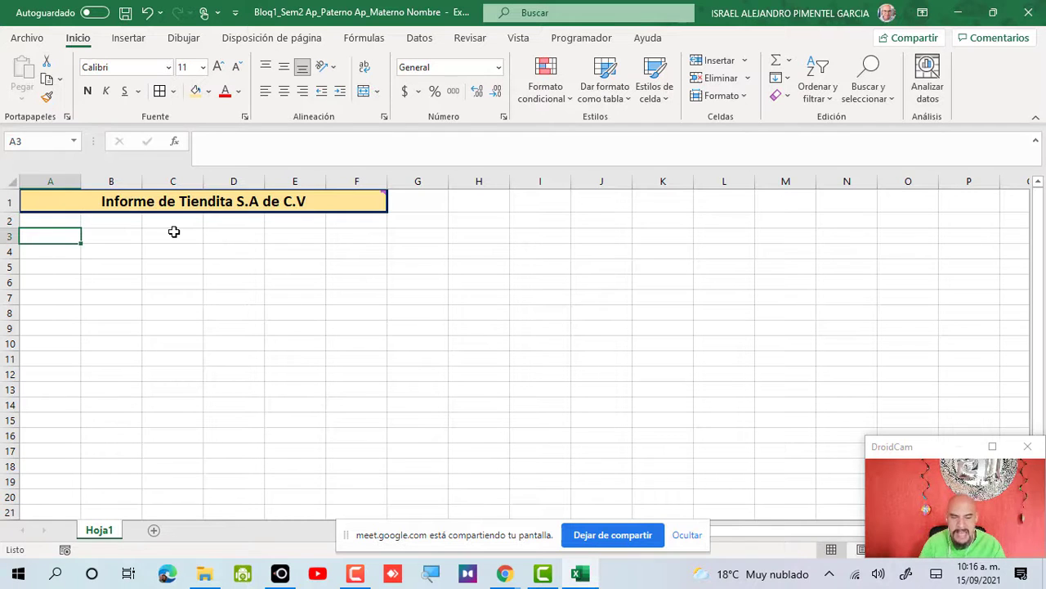
text(Precio)
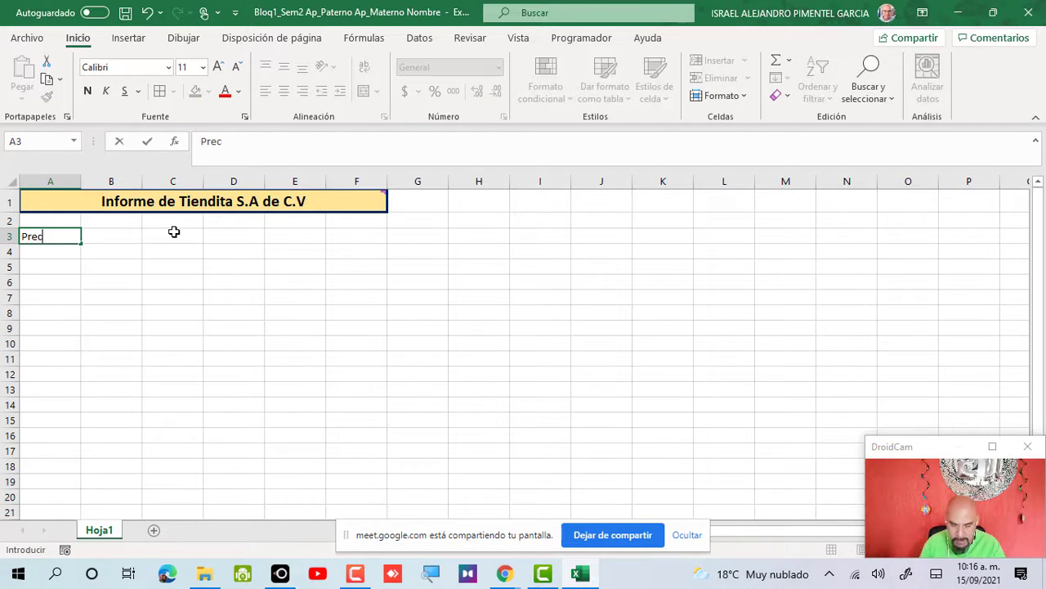
key(BackSpace)
key(BackSpace)
key(BackSpace)
key(BackSpace)
text(oductos)
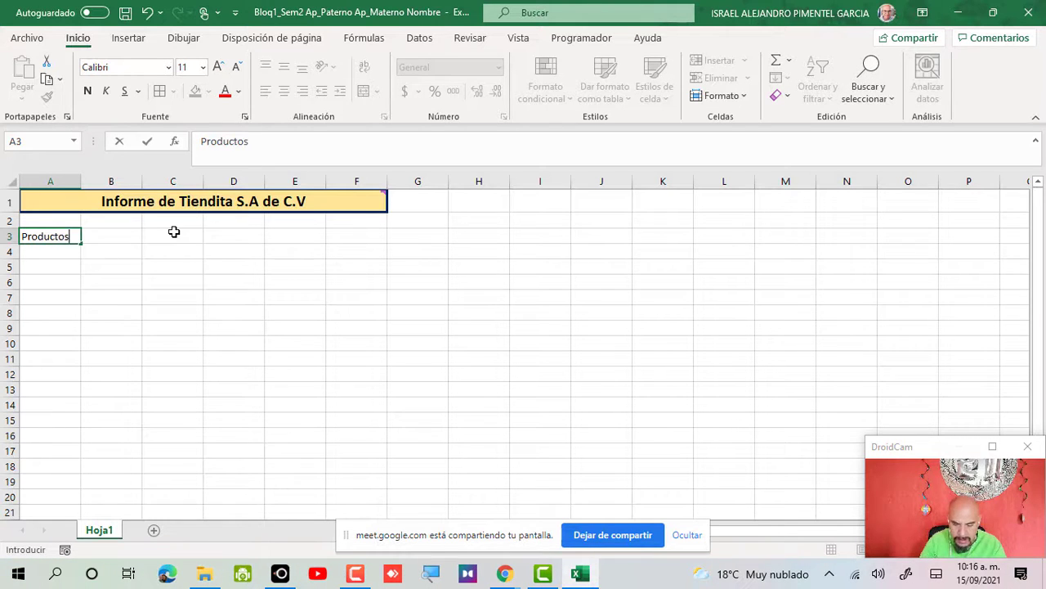
key(Tab)
text(Precios)
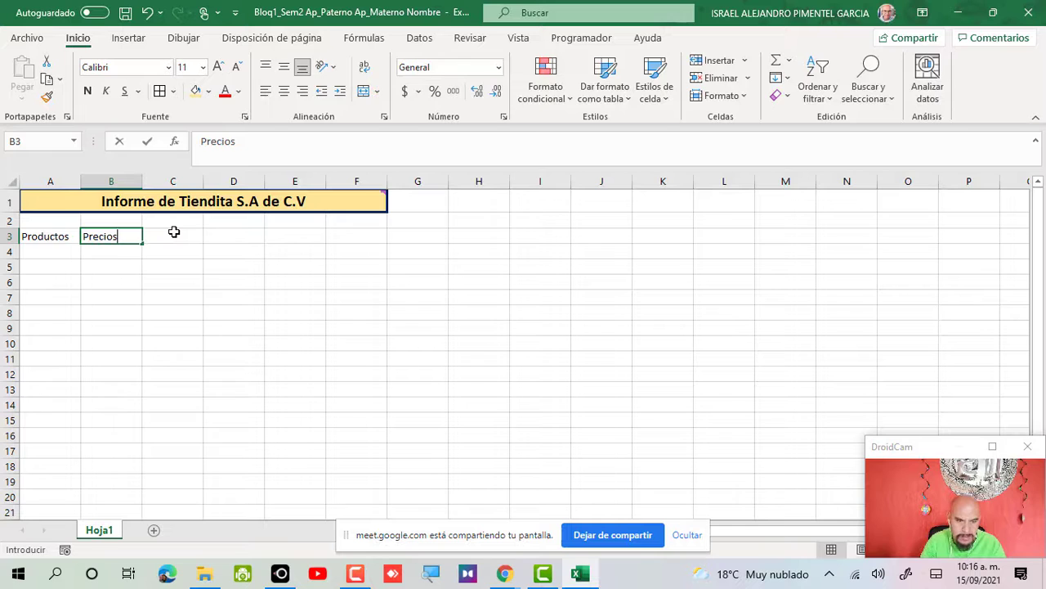
key(Return)
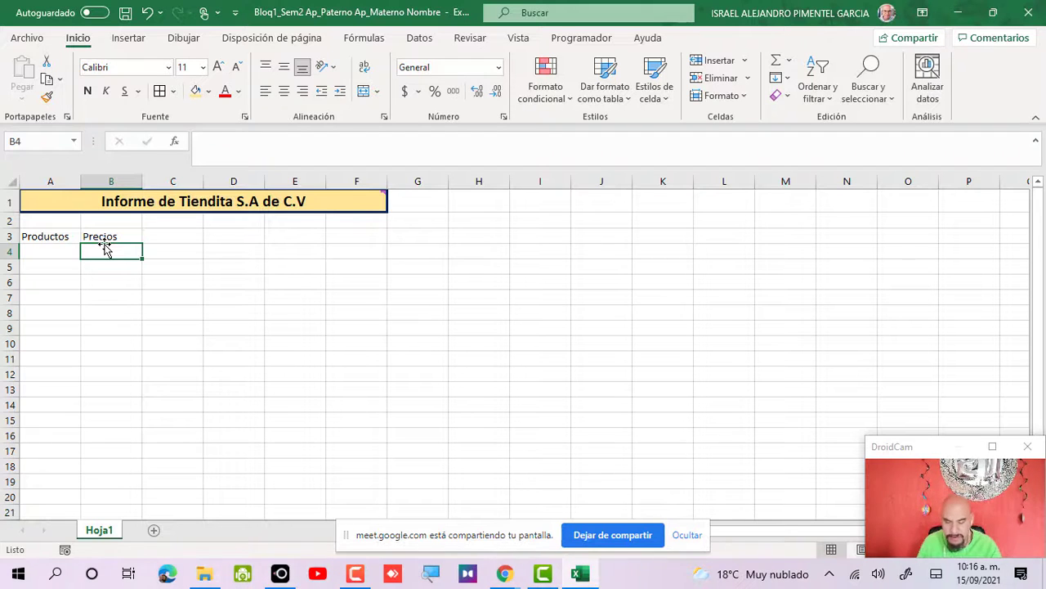
- Switch to the browser, open the Practica_1 1er. Semestre document in a new window and download it to the Documentos folder
key(alt+Tab)
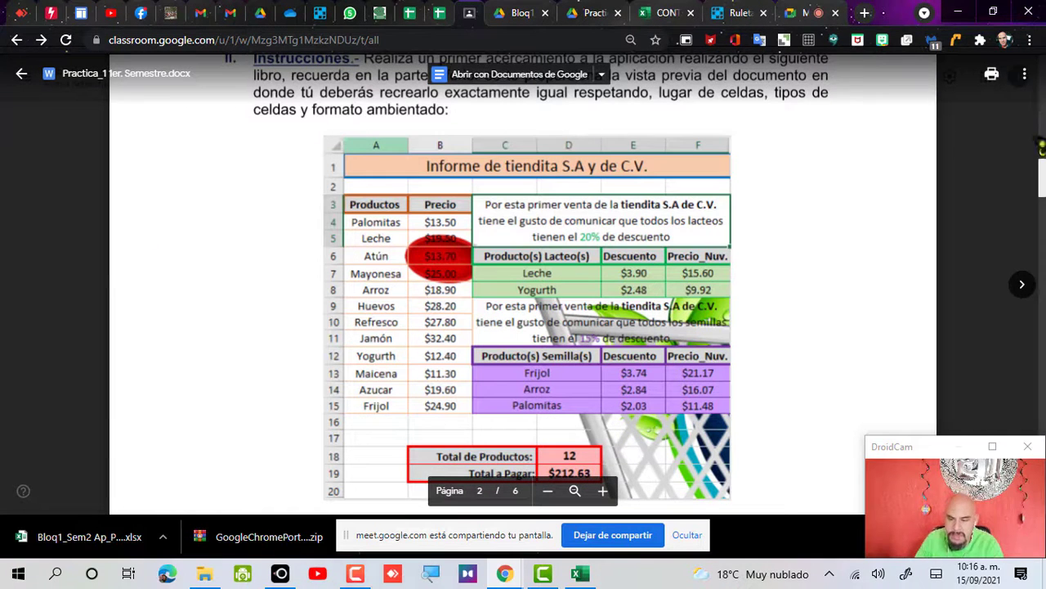
click(1026, 74)
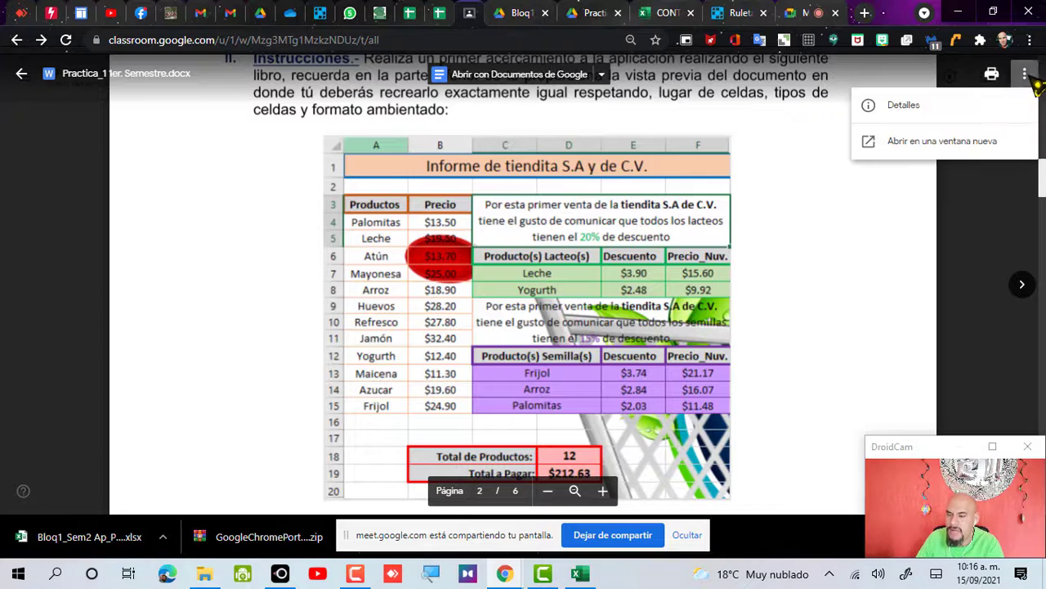
click(953, 144)
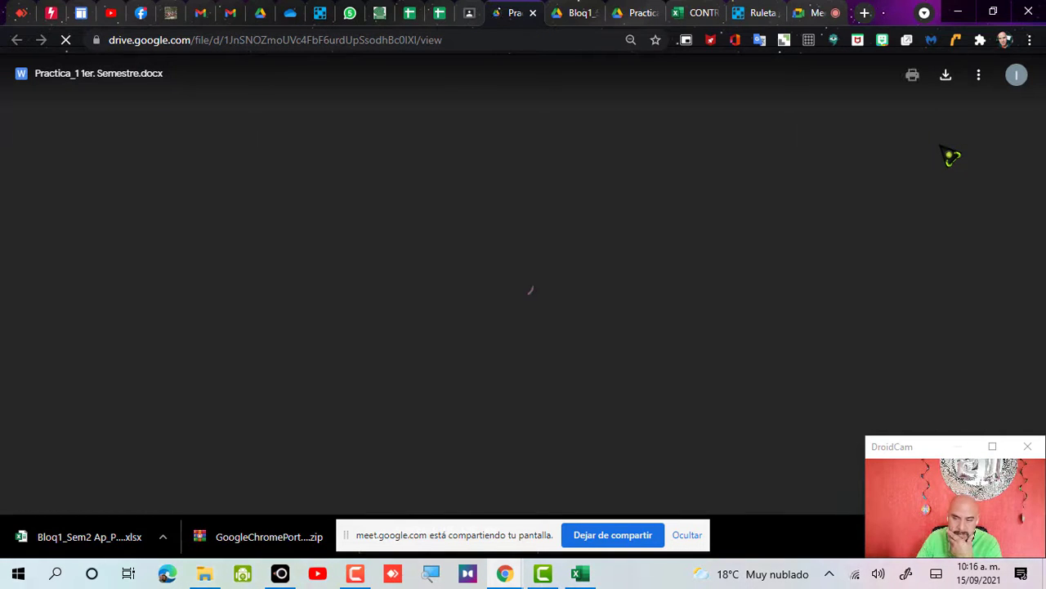
click(962, 85)
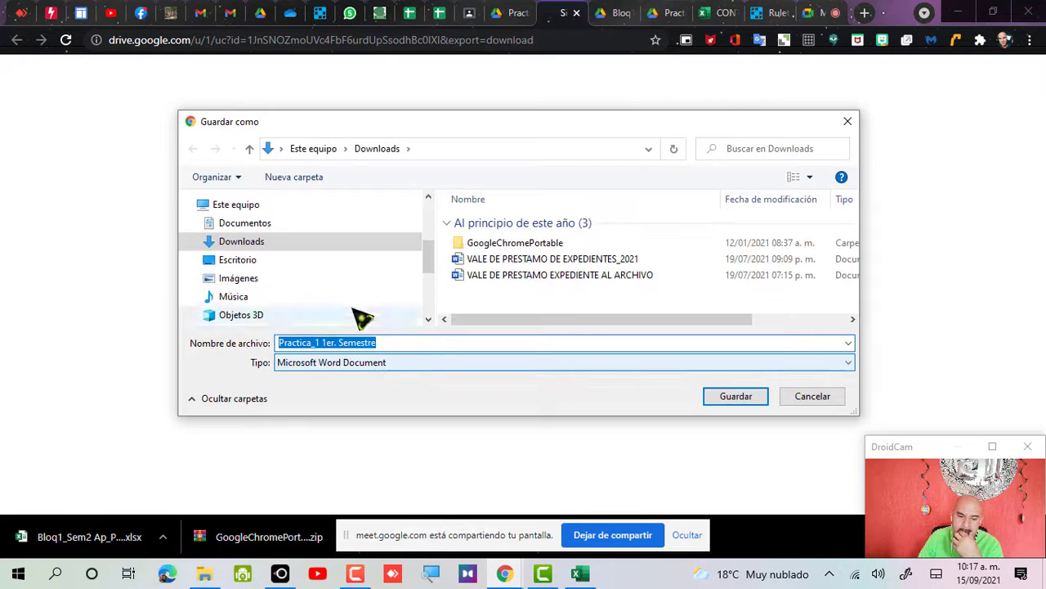
click(286, 224)
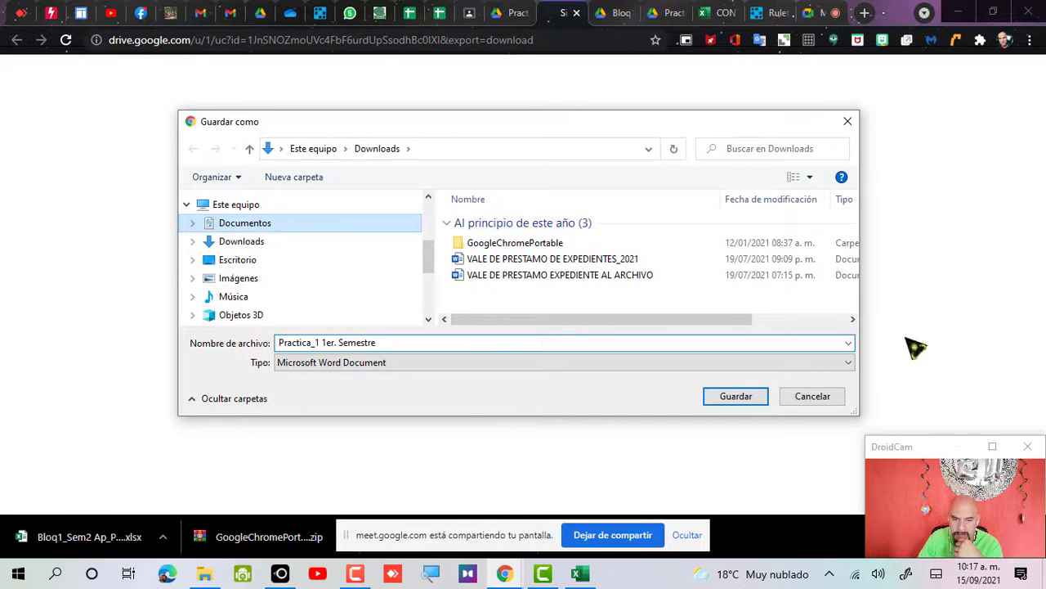
click(761, 400)
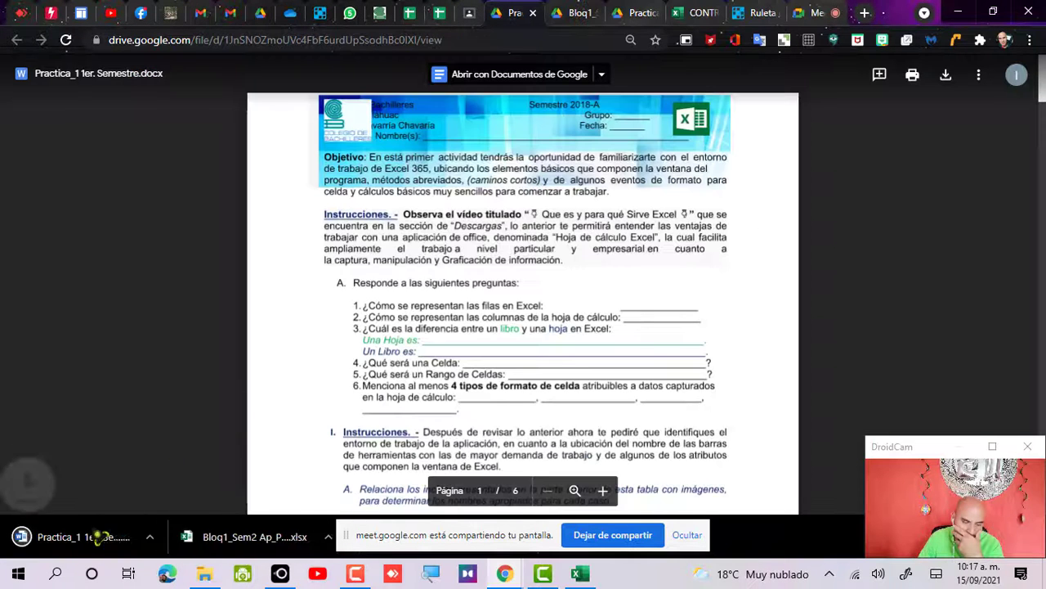
- Open the downloaded Practica_1 1er. Semestre document in Word
click(99, 539)
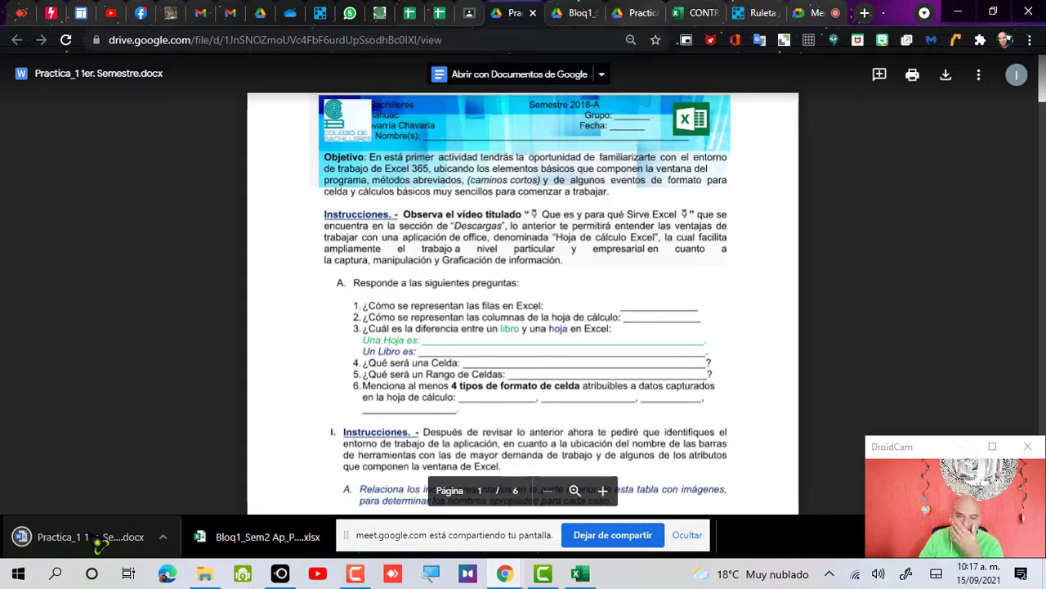
click(100, 541)
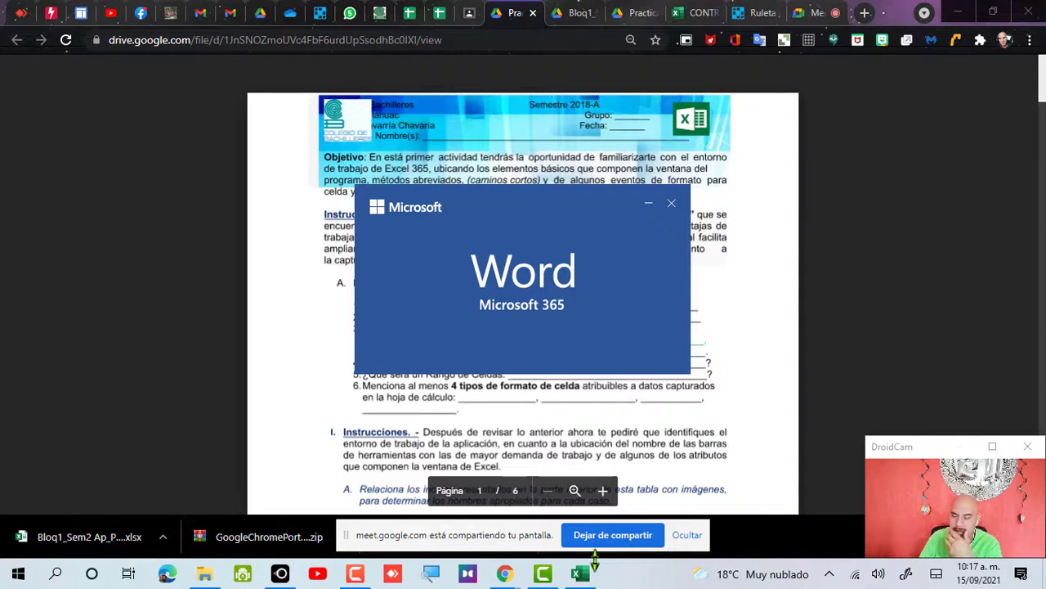
mouse_move(582, 572)
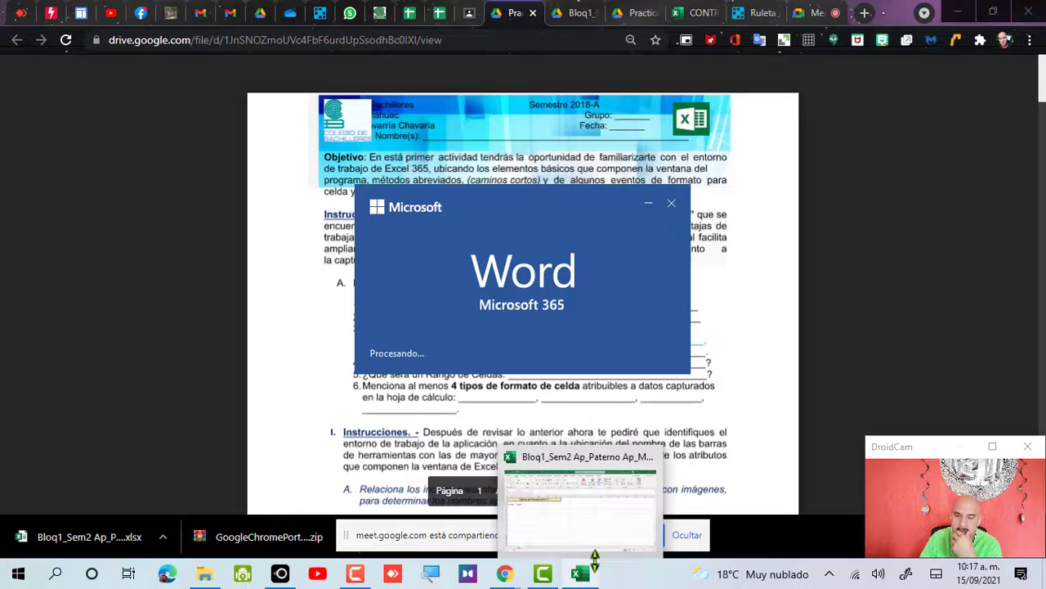
- Copy the product list from Palomitas to Frijol on page 3 of the Practica_1 1er. Semestre document
mouse_move(618, 459)
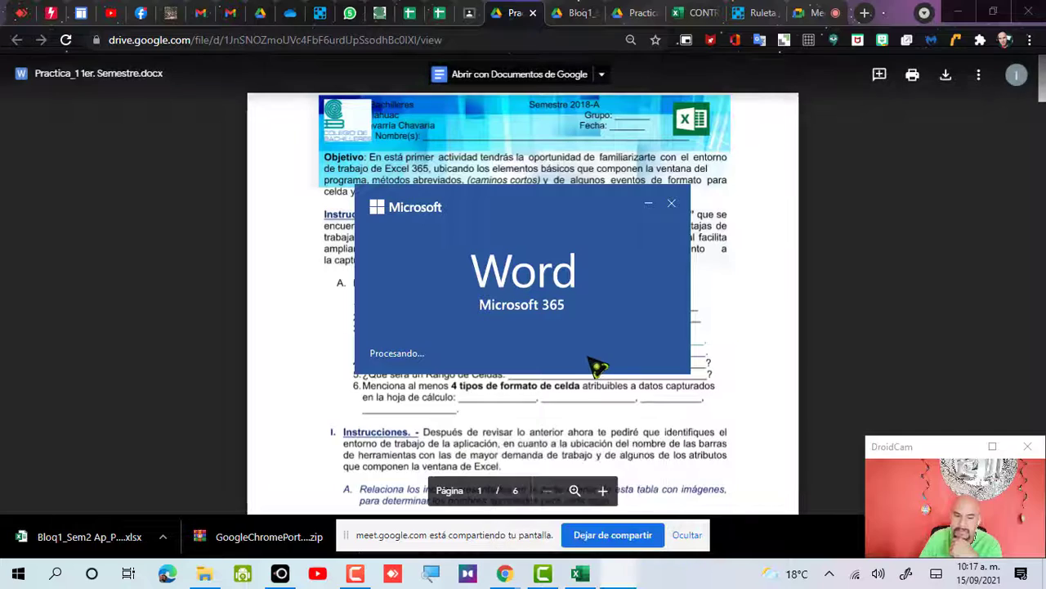
scroll(660, 343, down, 3)
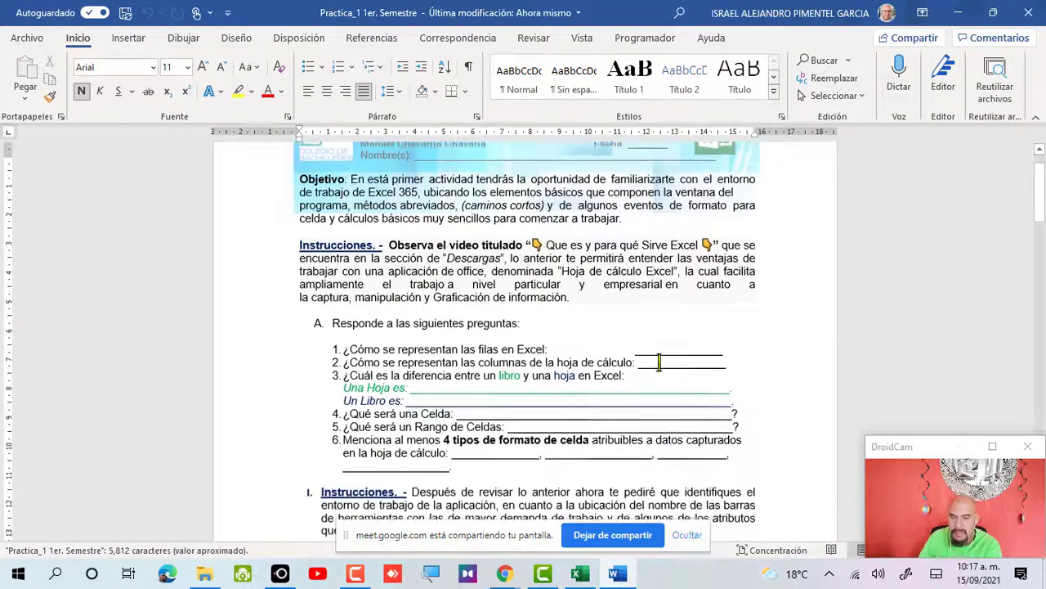
click(662, 300)
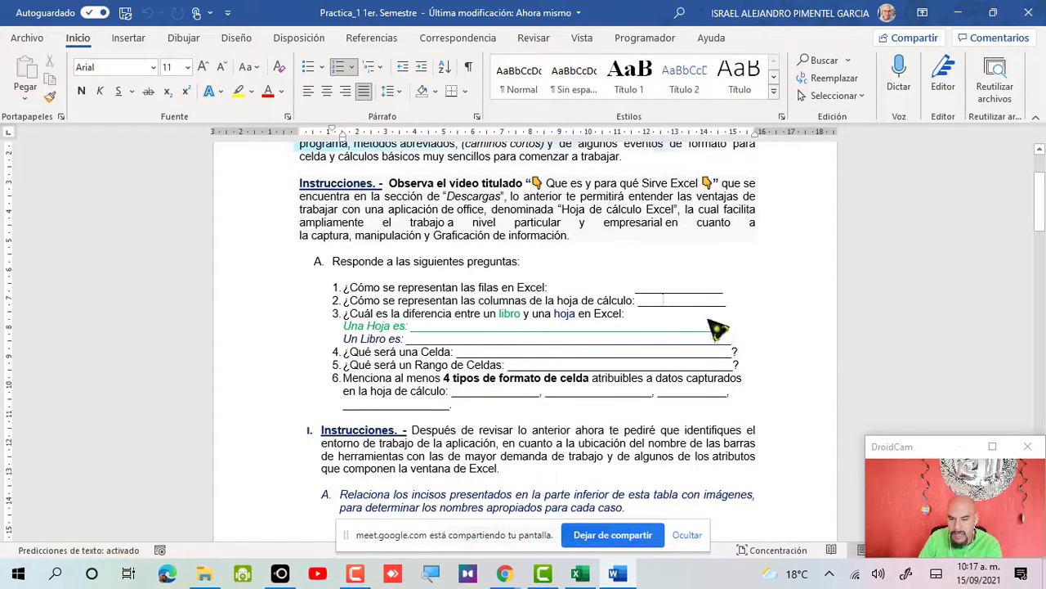
scroll(694, 334, down, 15)
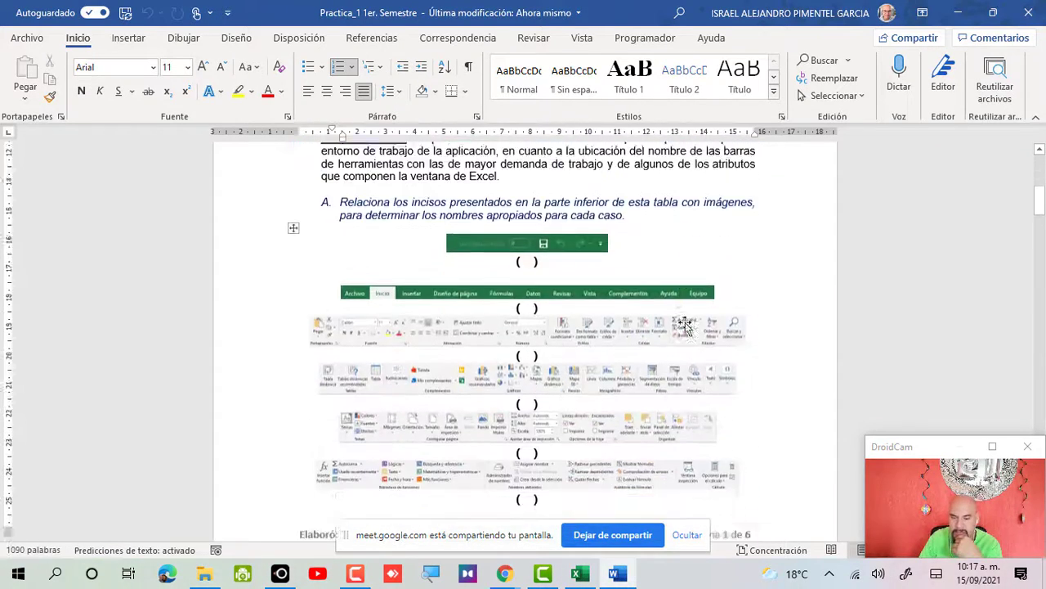
scroll(693, 333, down, 15)
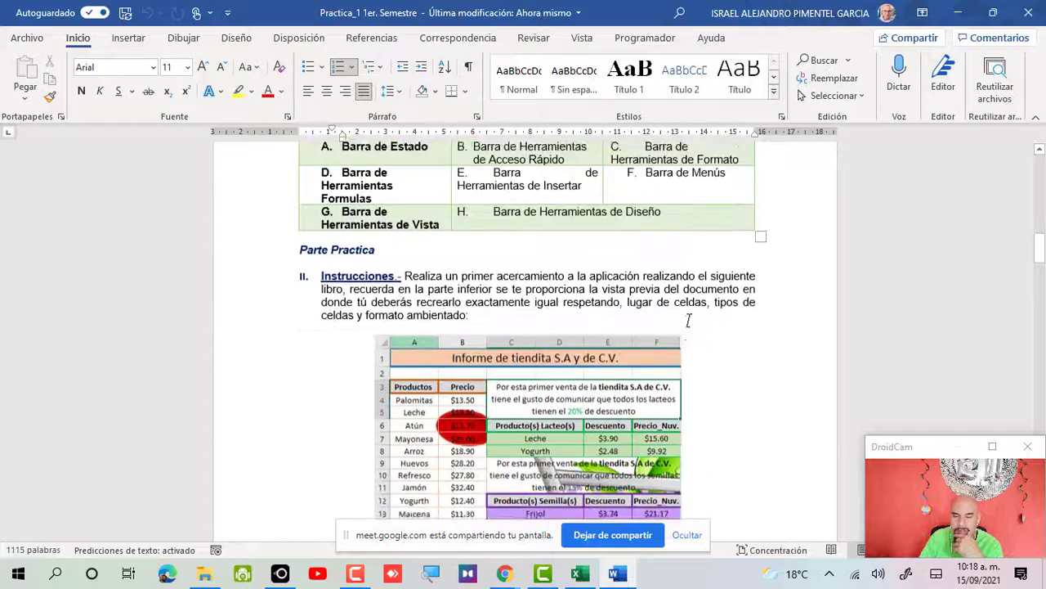
scroll(688, 319, down, 5)
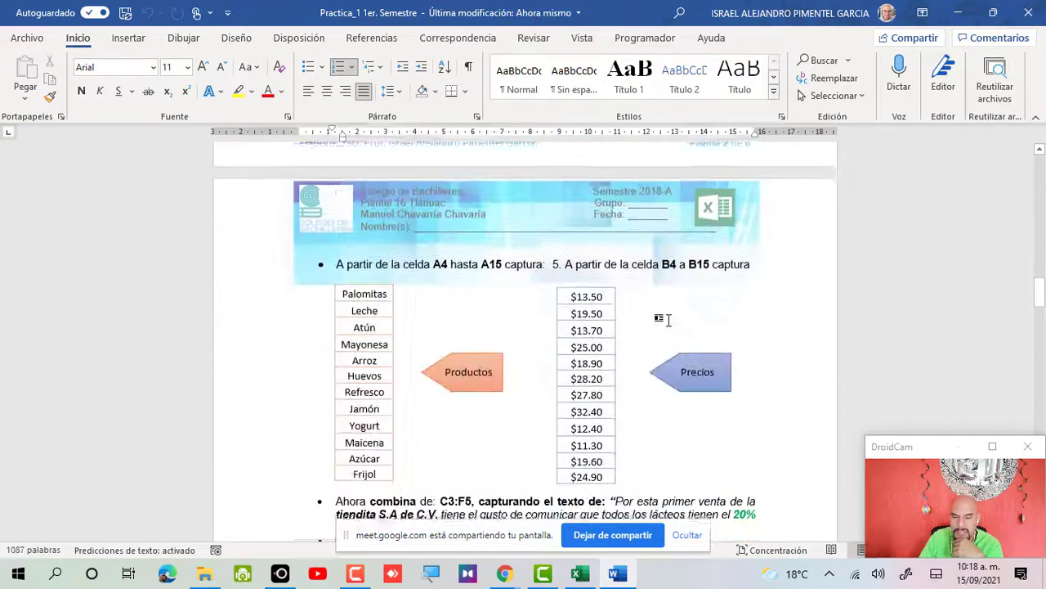
drag(339, 241, 367, 424)
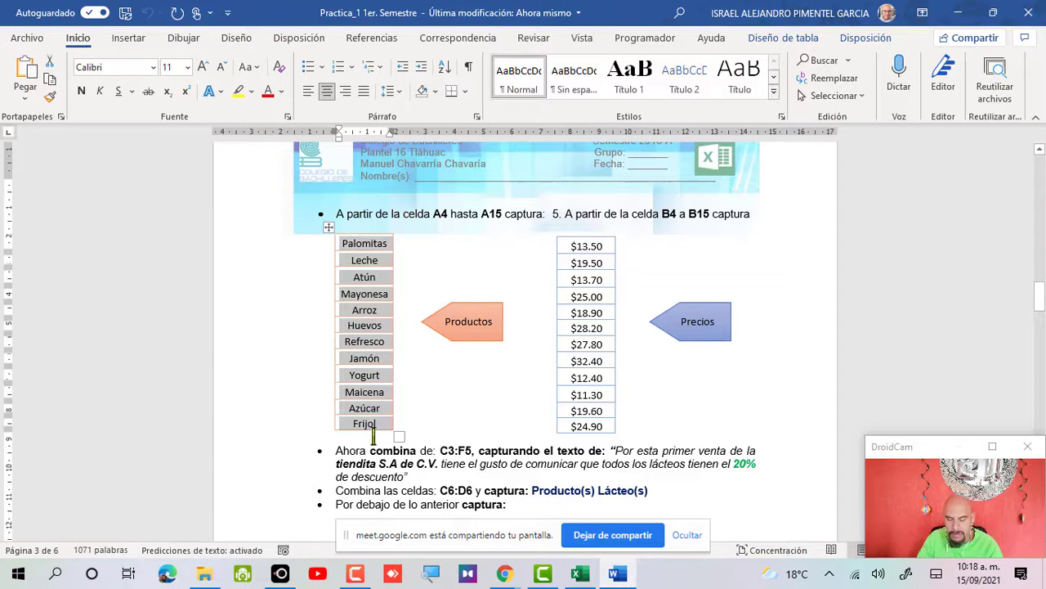
right_click(373, 301)
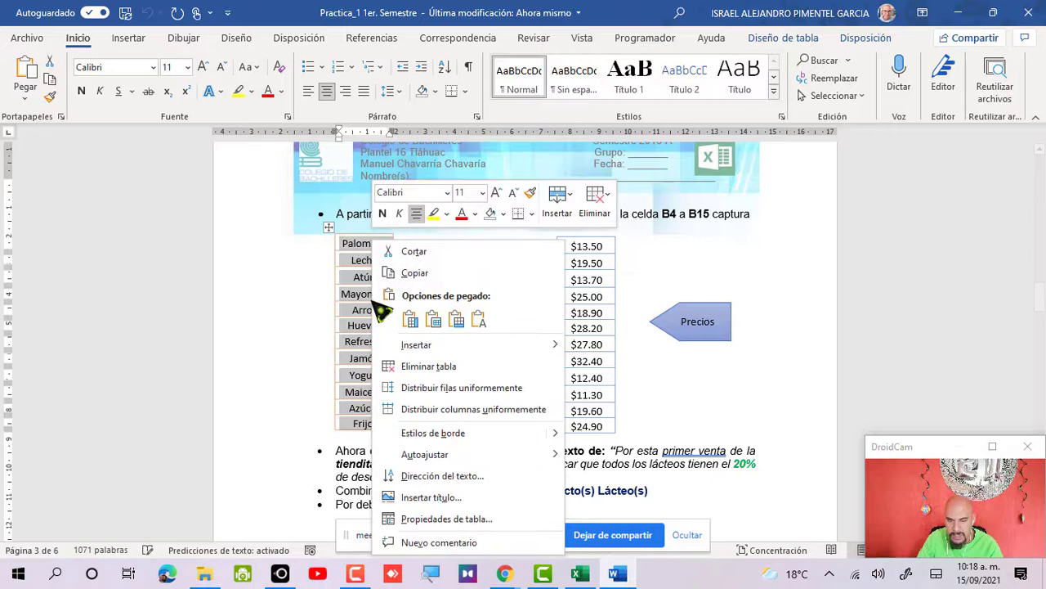
mouse_move(425, 342)
click(426, 274)
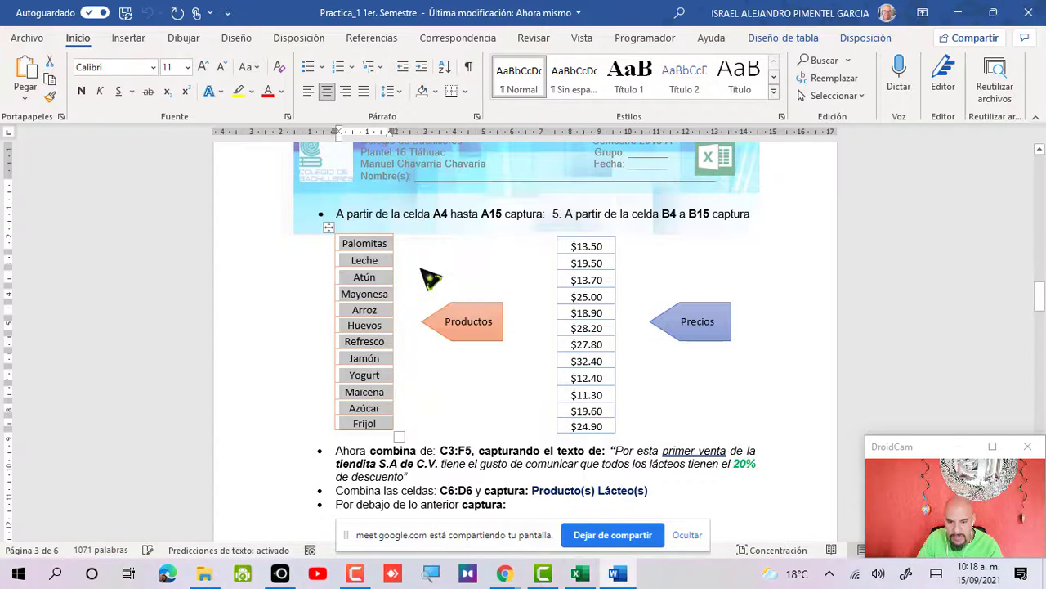
- Switch to the Excel template and paste the copied product list into column A starting at cell A4
click(579, 575)
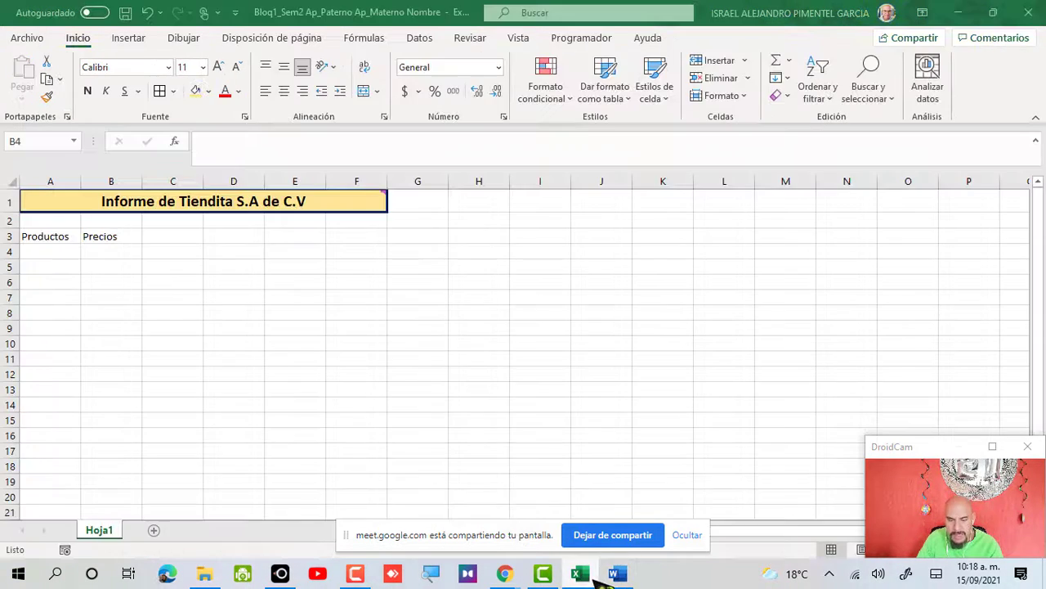
click(41, 246)
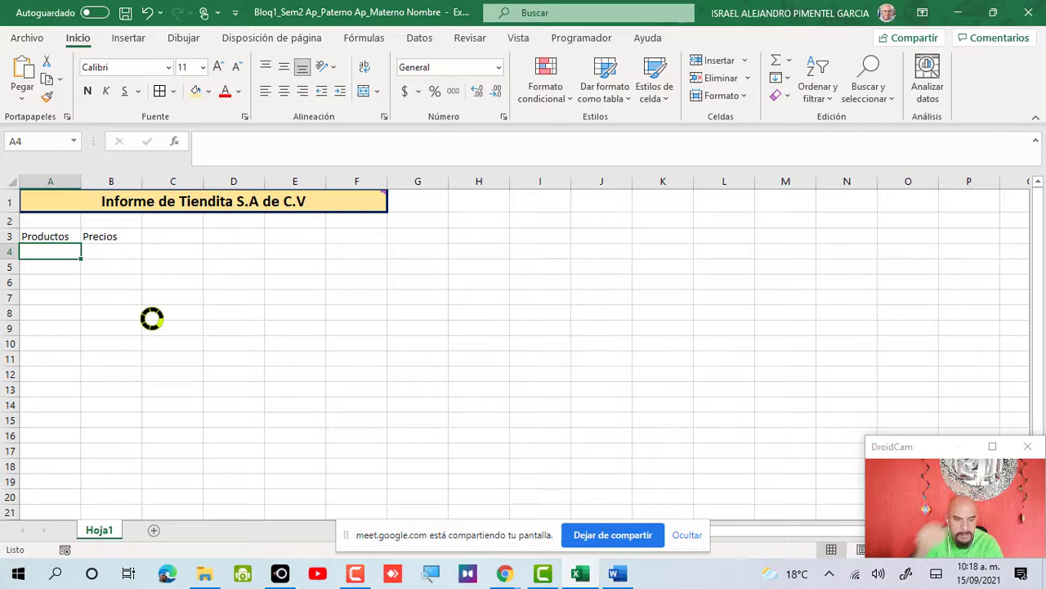
key(ctrl+v)
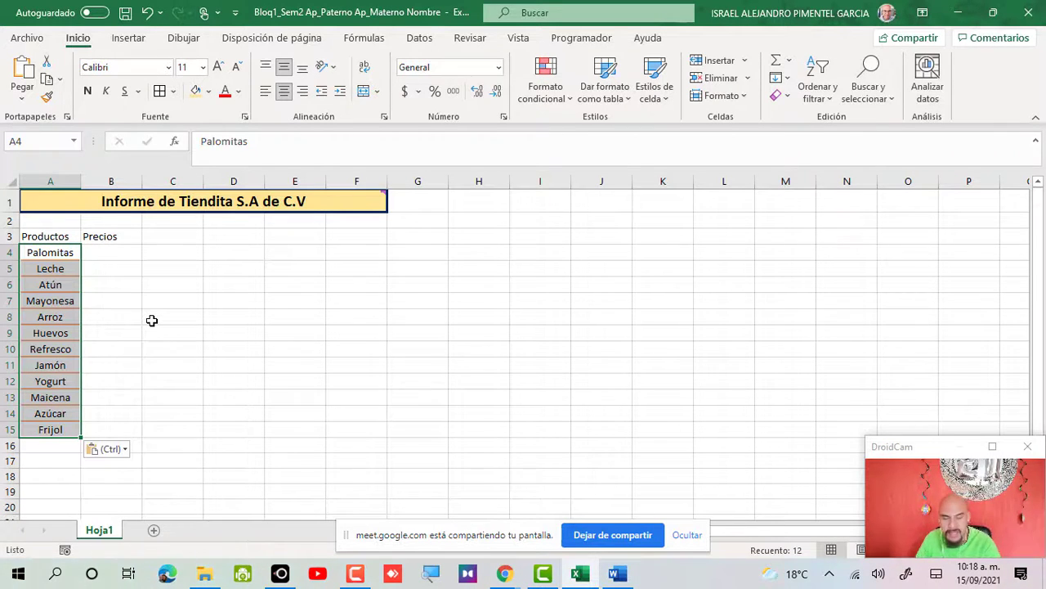
- Copy the price list from $13.50 to $24.90 in the Word document and paste it into the Excel sheet starting at cell B4
key(alt+Tab)
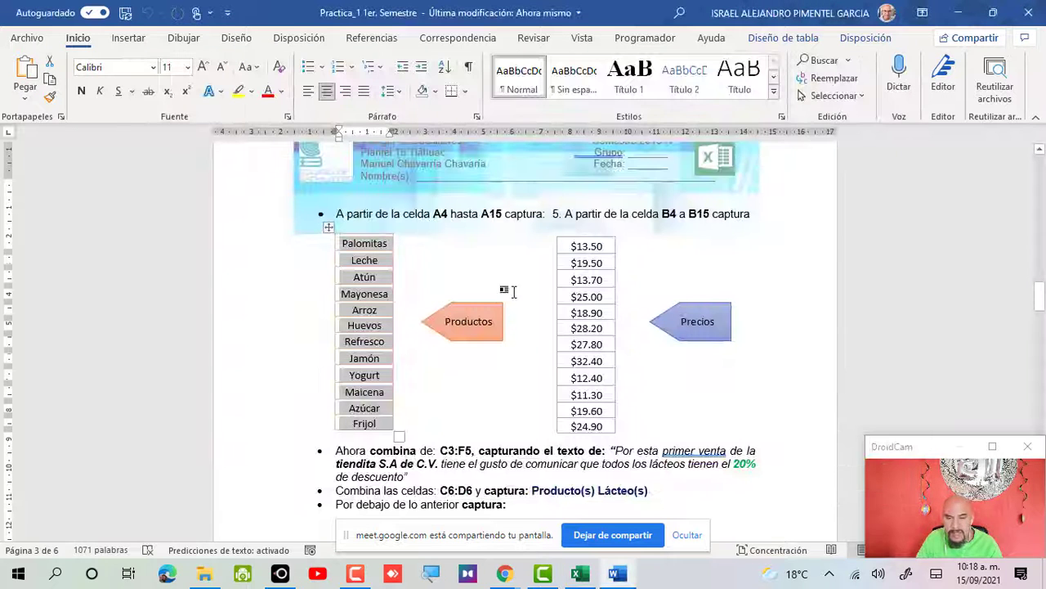
drag(573, 248, 601, 422)
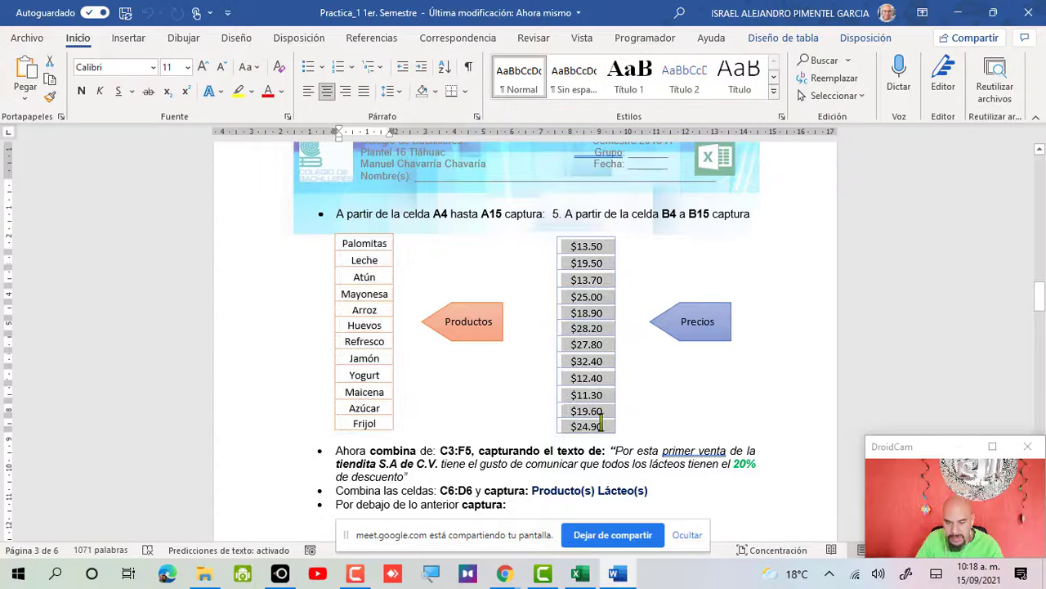
key(alt+Tab)
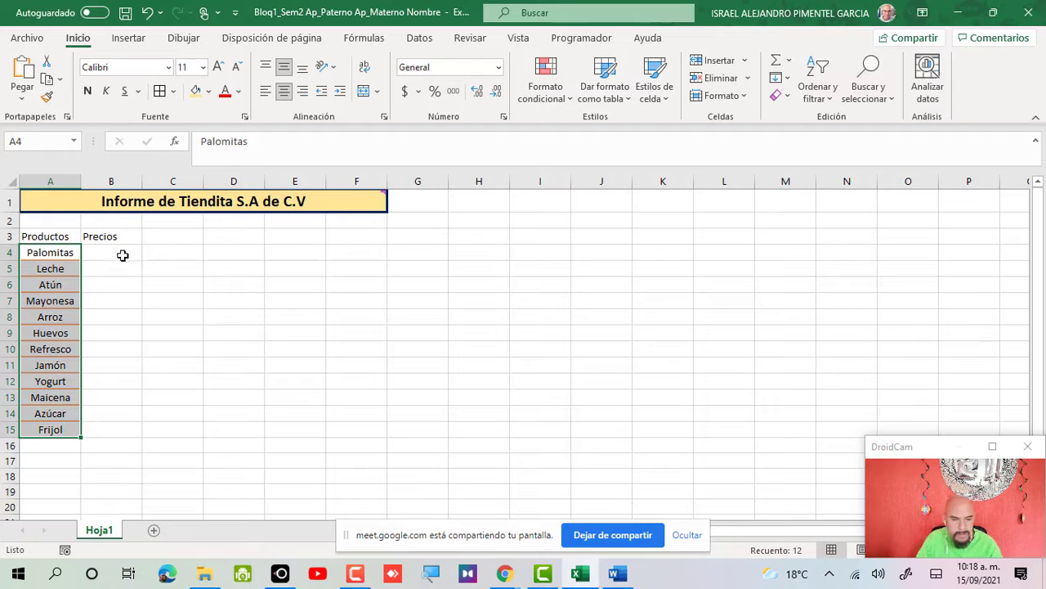
click(121, 252)
key(ctrl+v)
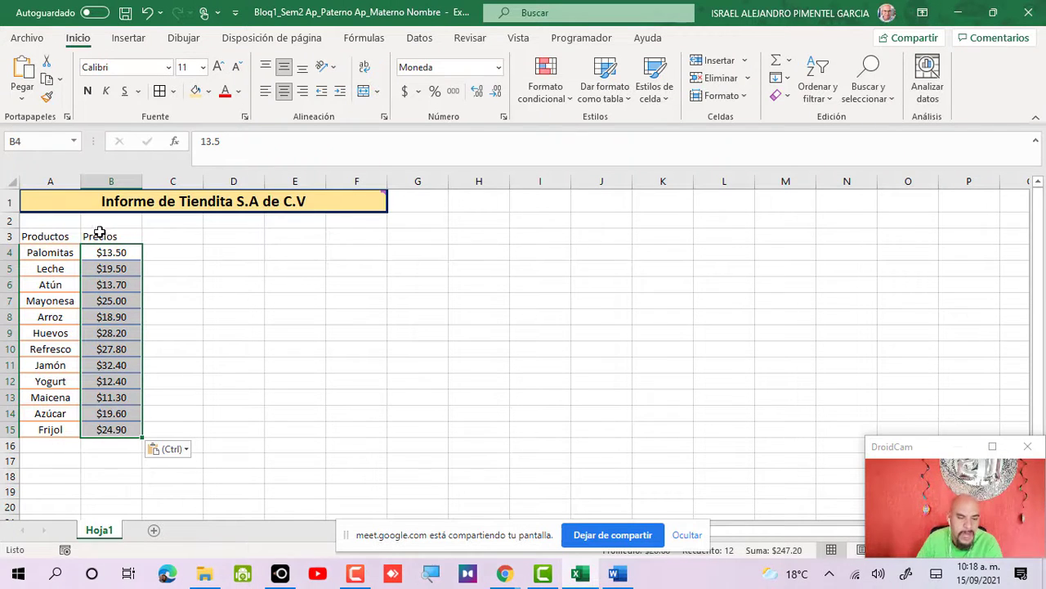
- Fill header cell A3 "Productos" with the light gold colour and header cell B3 "Precios" with a light blue theme colour
drag(60, 232, 89, 237)
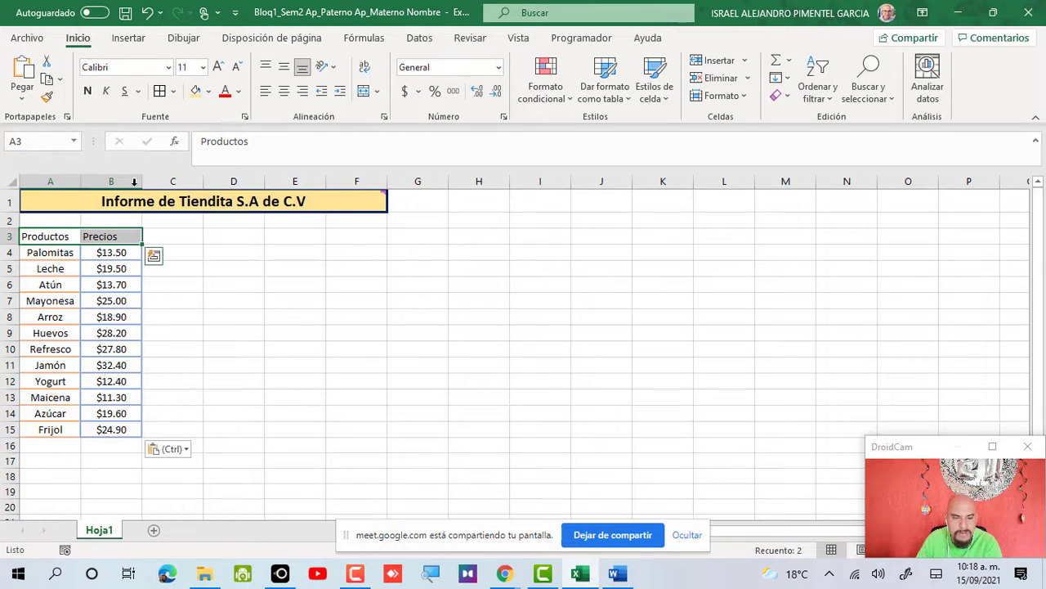
click(111, 268)
click(75, 236)
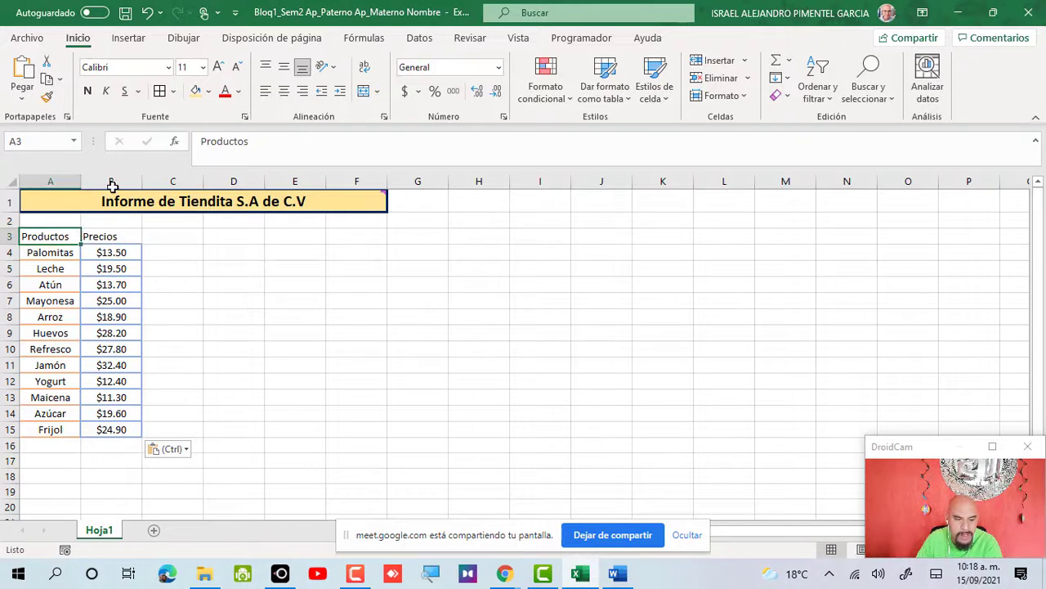
click(203, 90)
click(111, 235)
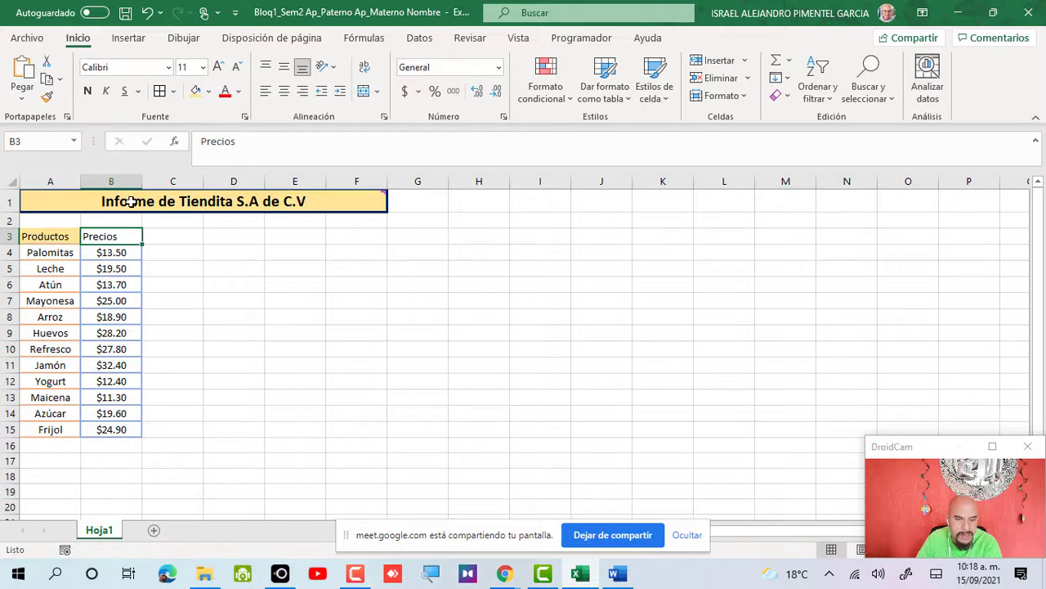
click(209, 91)
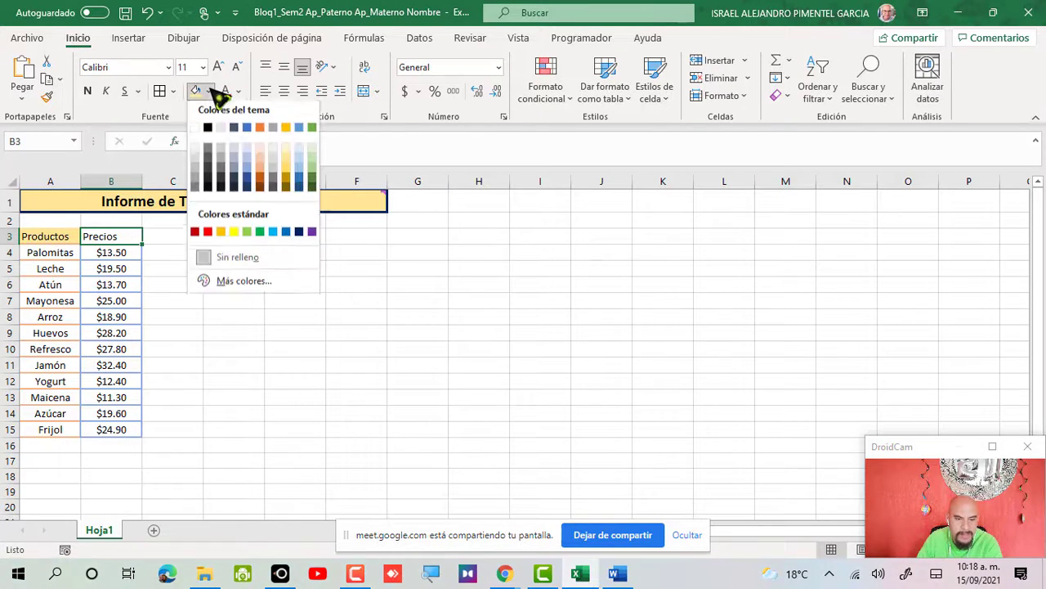
click(247, 161)
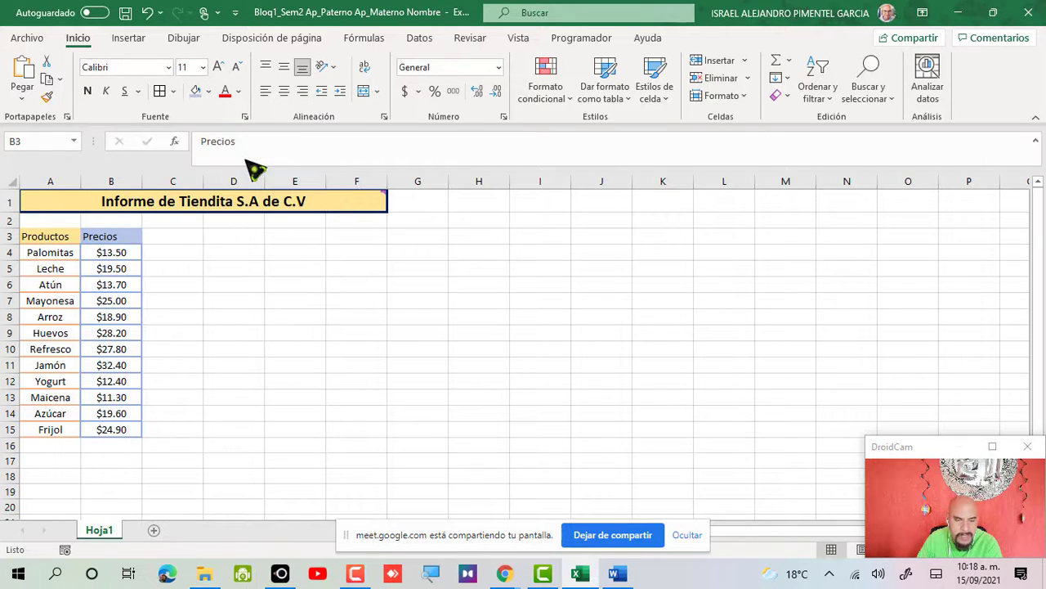
- Apply thick dark orange borders to all sides of the "Productos" header cell A3
drag(64, 239, 117, 243)
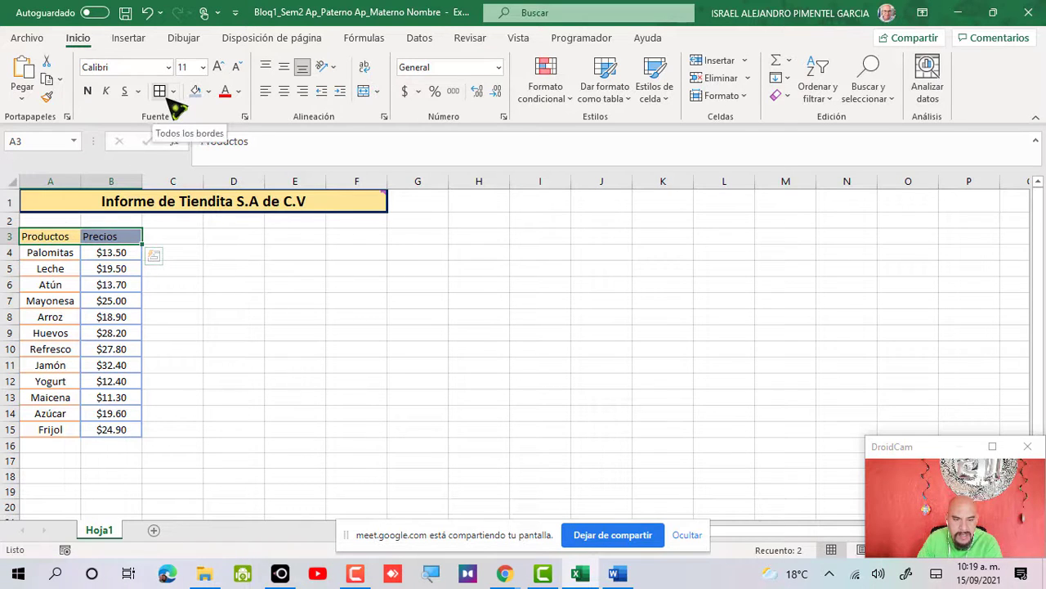
click(94, 266)
click(57, 236)
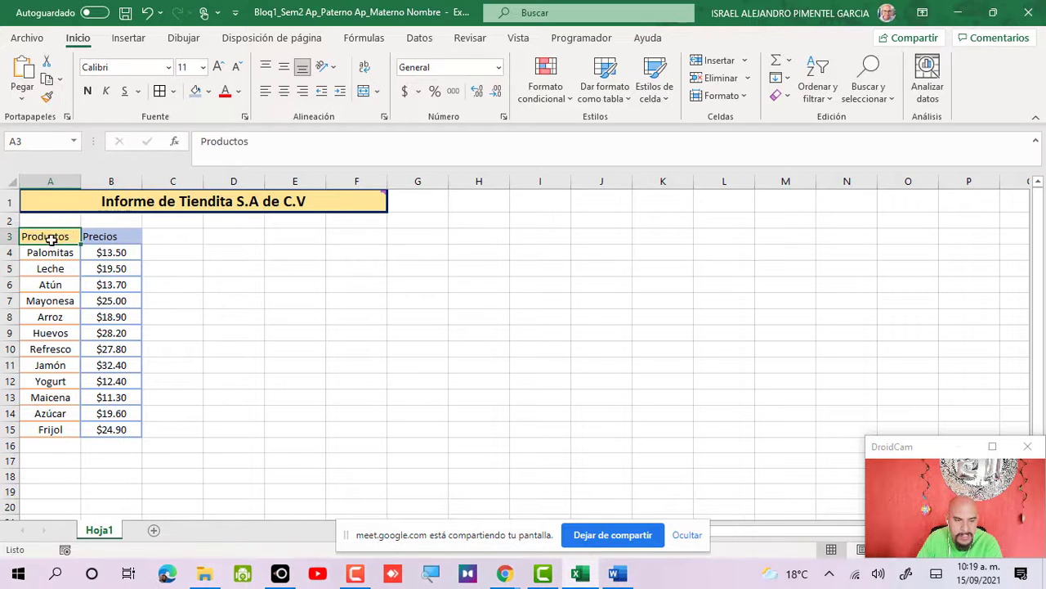
click(173, 91)
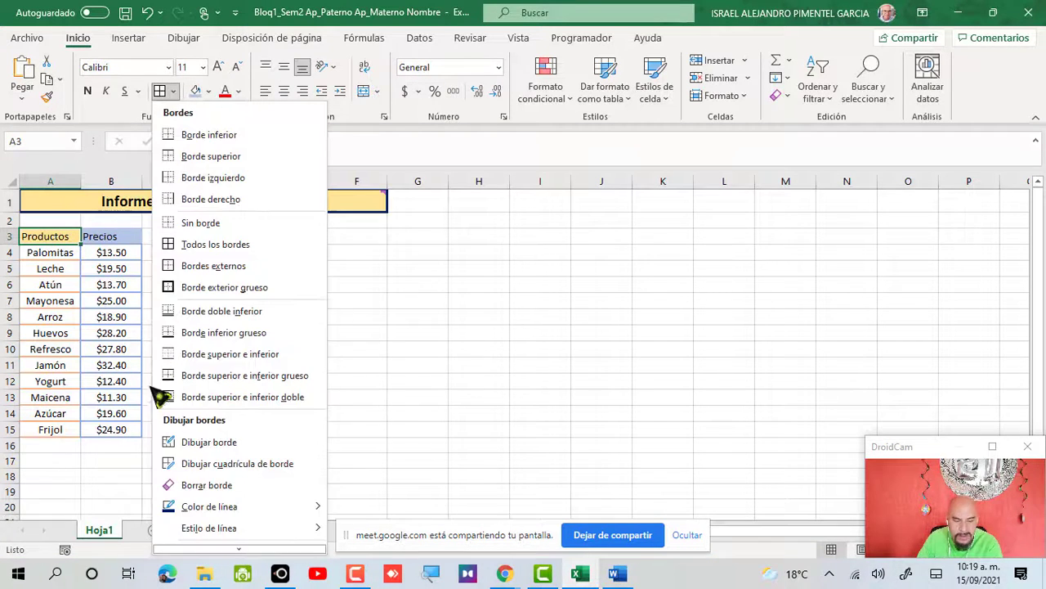
mouse_move(239, 510)
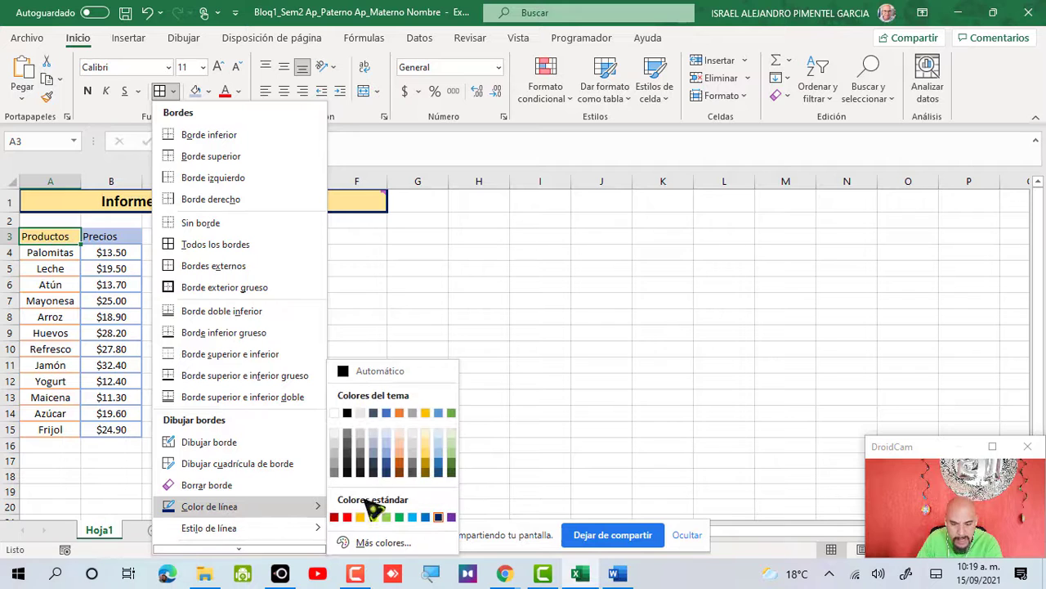
click(400, 467)
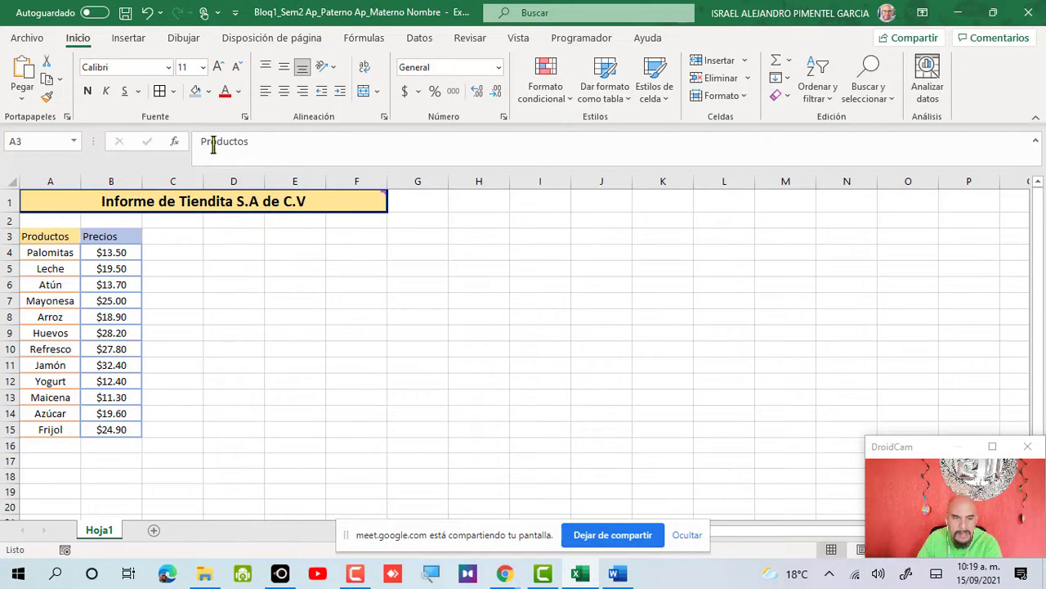
click(173, 91)
mouse_move(290, 531)
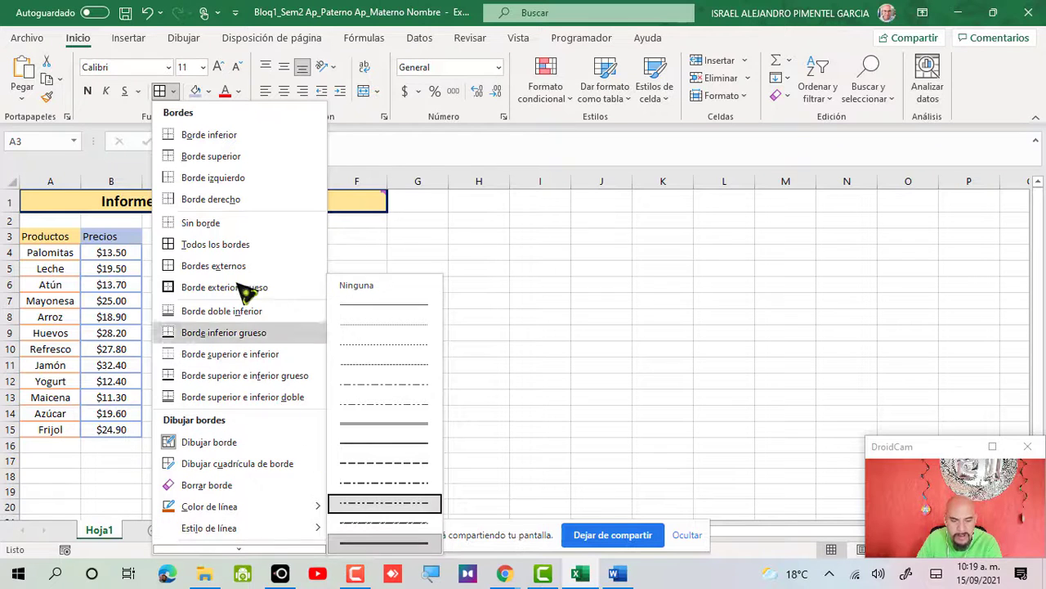
click(215, 243)
click(215, 248)
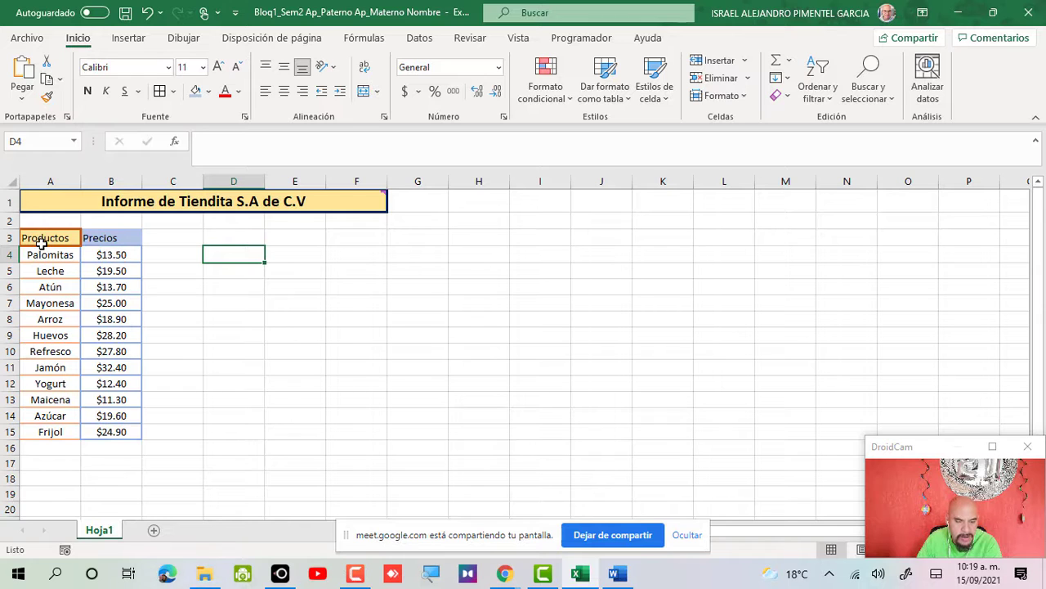
- Set the border line colour to standard blue and apply all borders to the "Precios" header cell B3
click(112, 238)
click(174, 92)
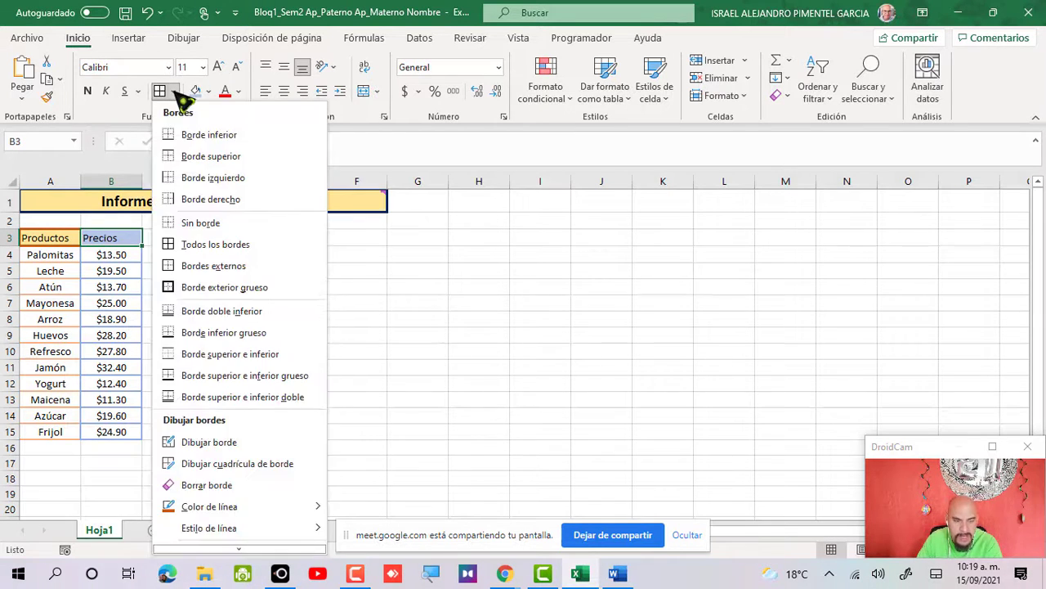
mouse_move(205, 507)
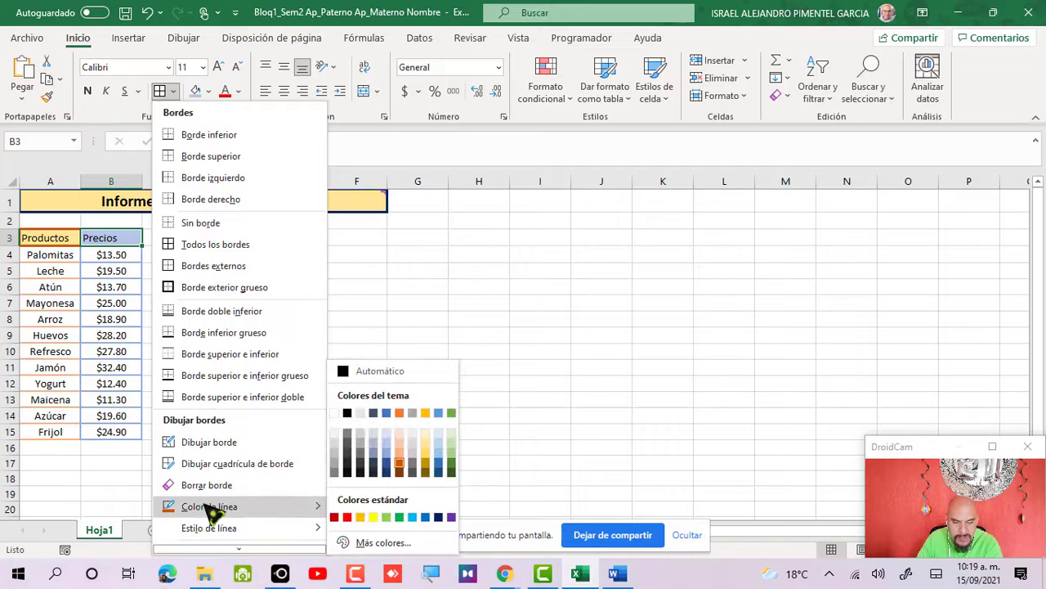
click(428, 520)
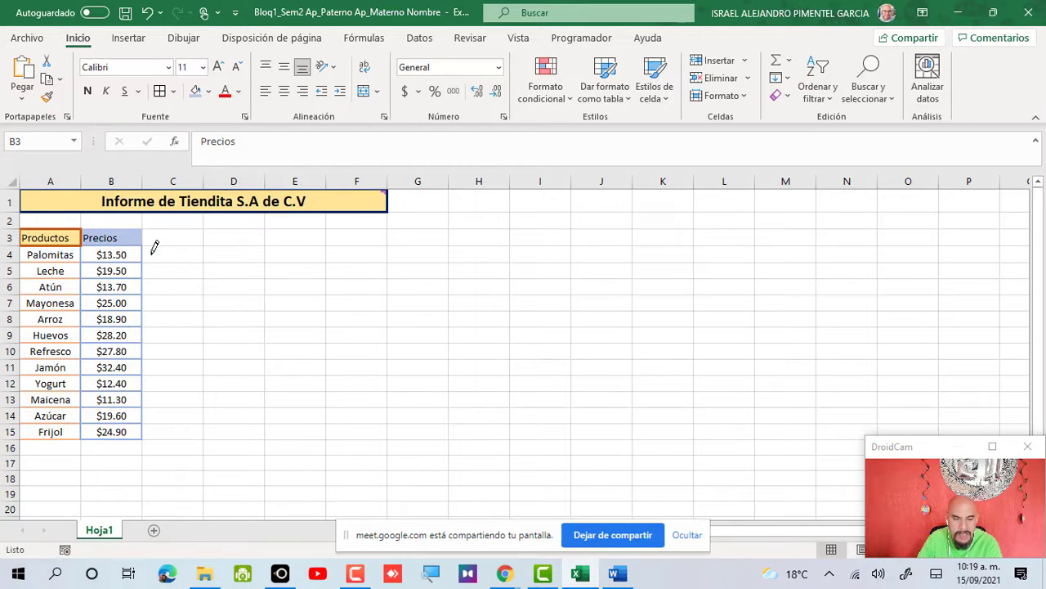
click(163, 93)
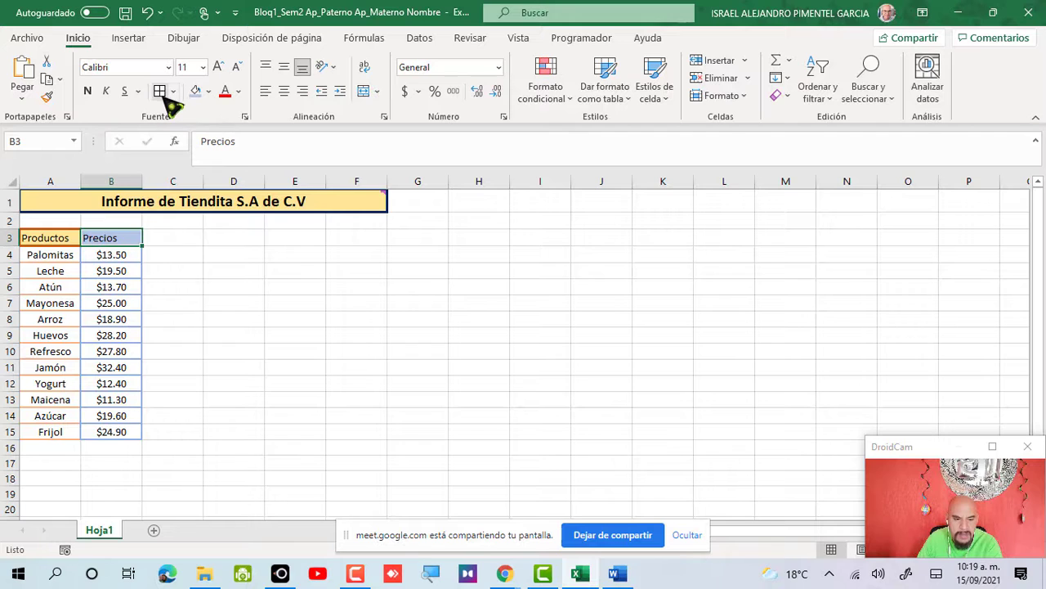
click(174, 323)
- Centre the headers in A3:B3 vertically and horizontally and make them bold
drag(66, 242, 100, 238)
click(284, 67)
click(284, 91)
click(88, 91)
click(217, 318)
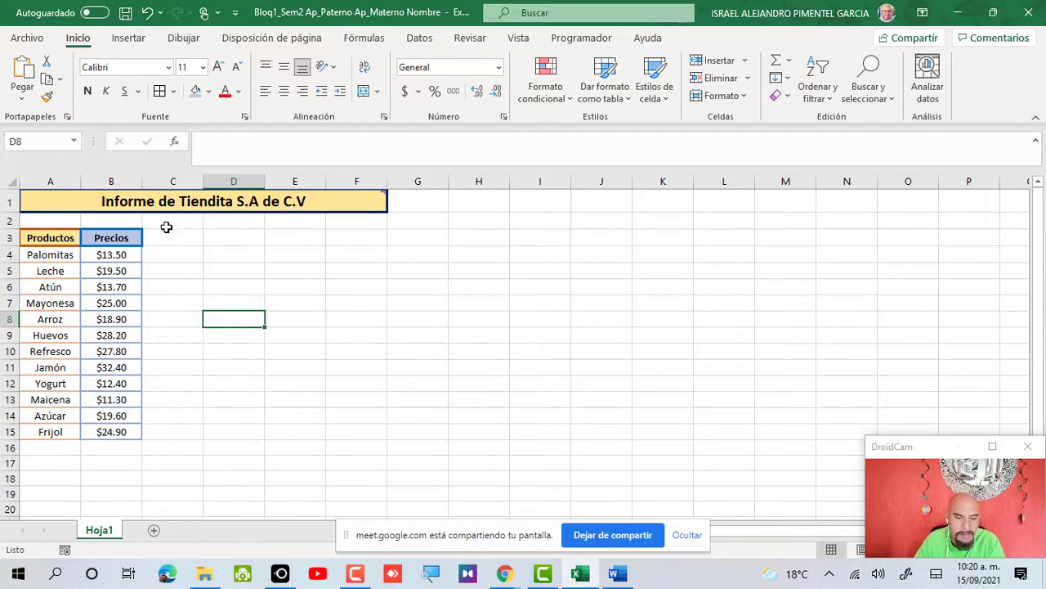
- Switch to the Word document and review the Informe de tiendita example table on page 2
key(alt+Tab)
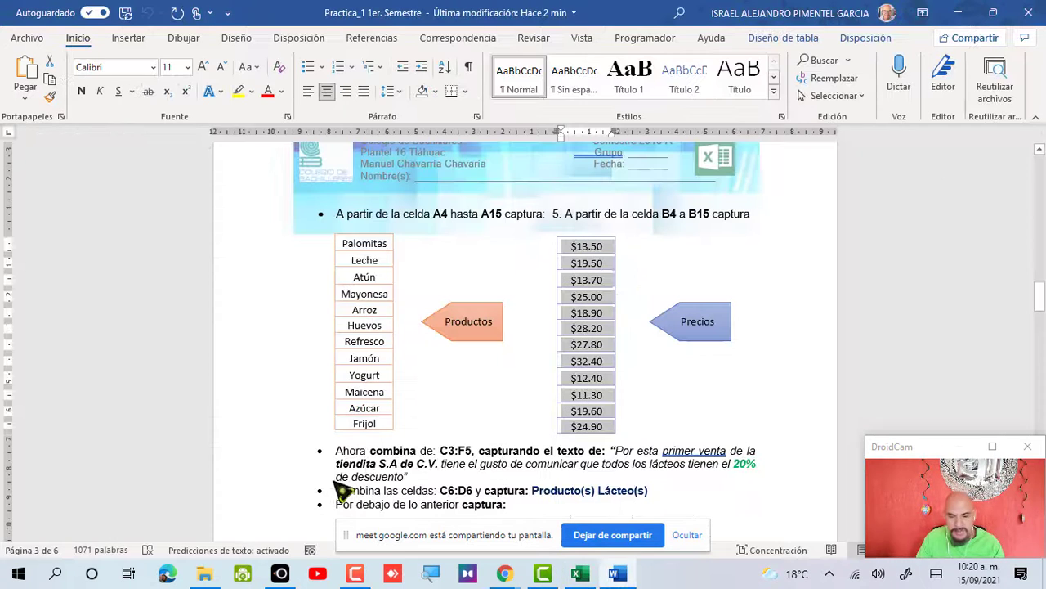
scroll(594, 245, up, 3)
scroll(594, 245, up, 7)
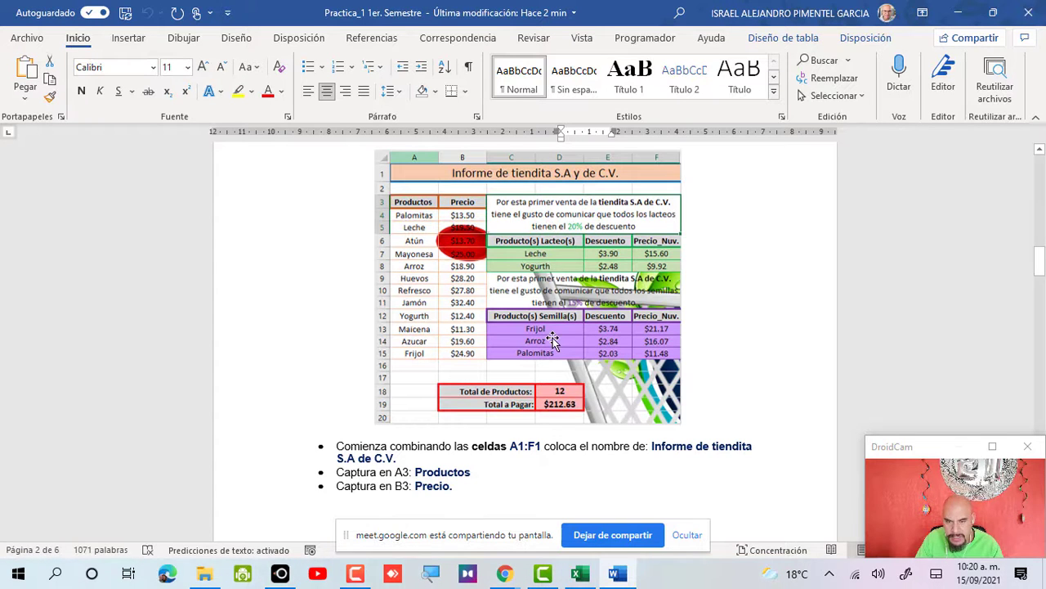
- Switch from the Word example to the Excel workbook and merge and centre cells C3:F5
scroll(599, 246, up, 1)
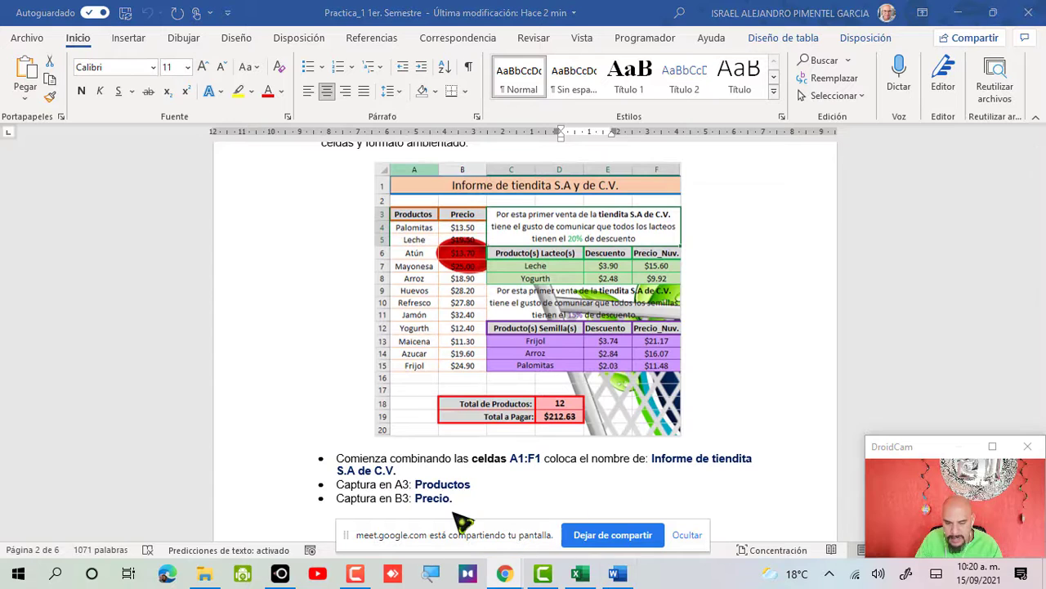
drag(484, 545, 412, 503)
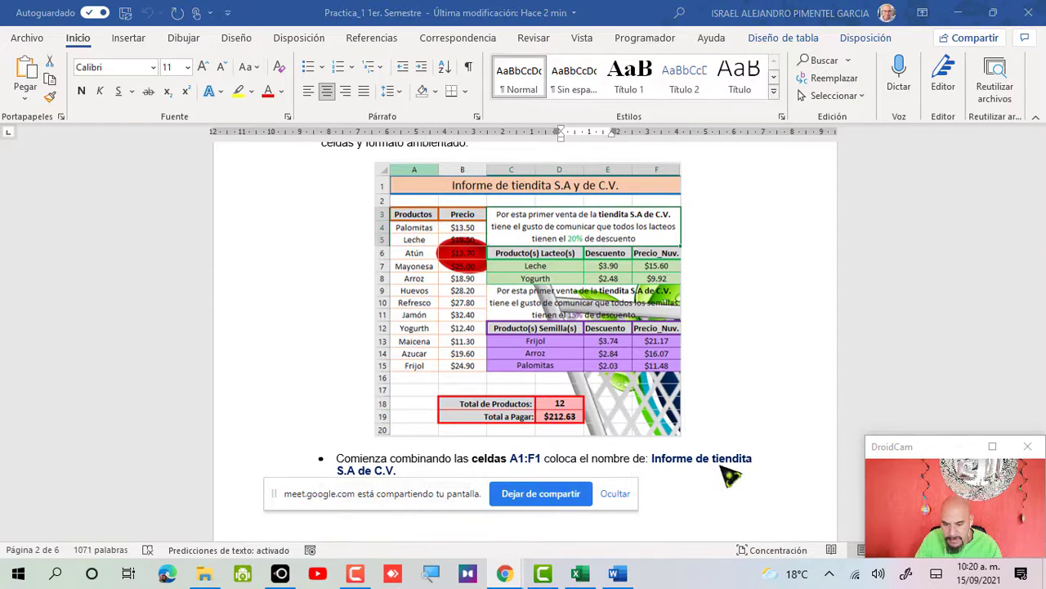
scroll(601, 309, up, 3)
drag(444, 507, 577, 546)
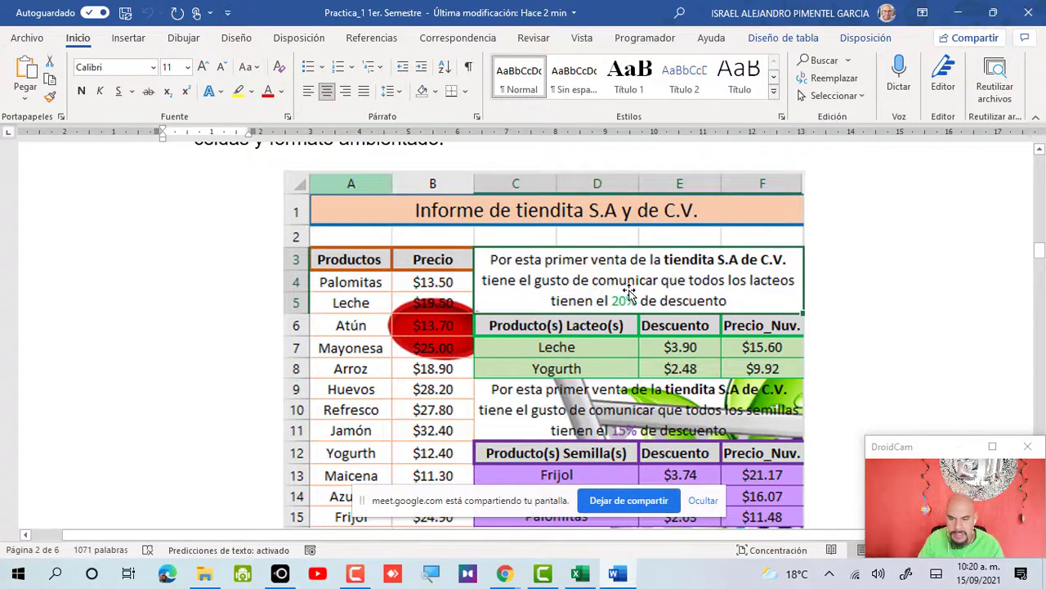
key(alt+Tab)
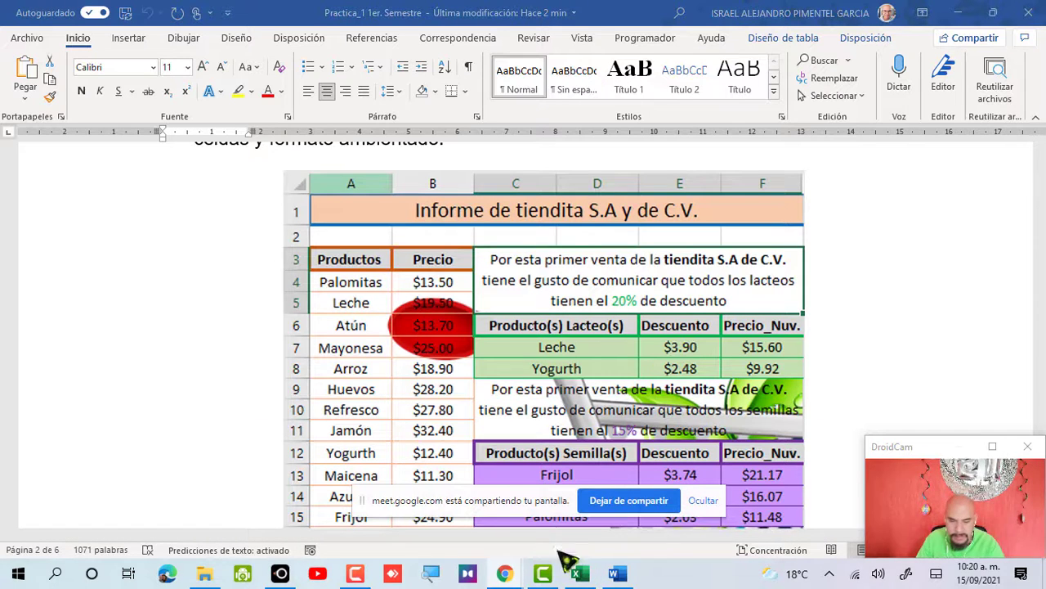
click(579, 574)
click(164, 240)
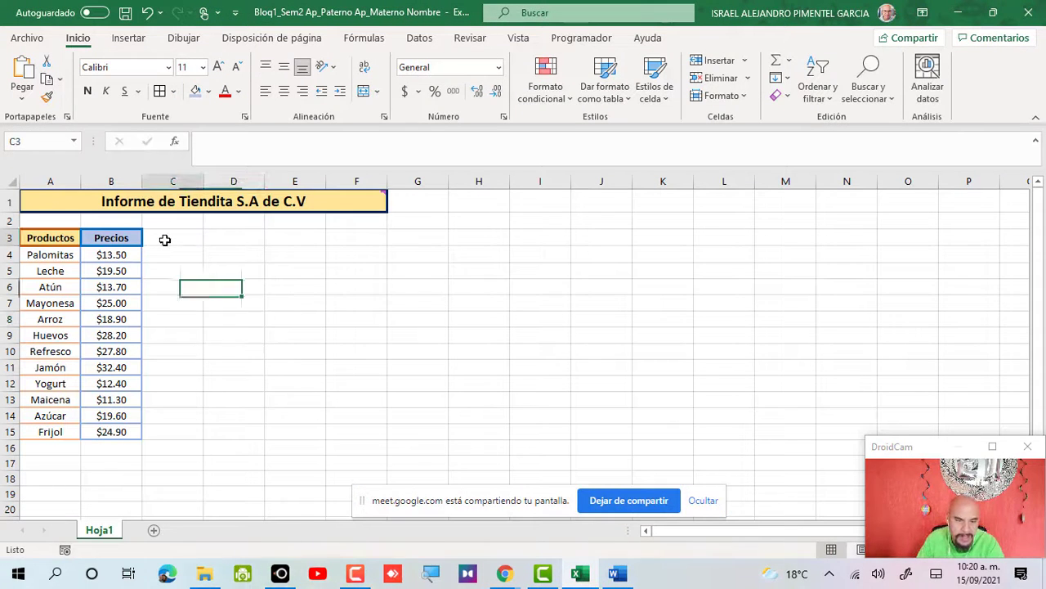
drag(165, 240, 351, 278)
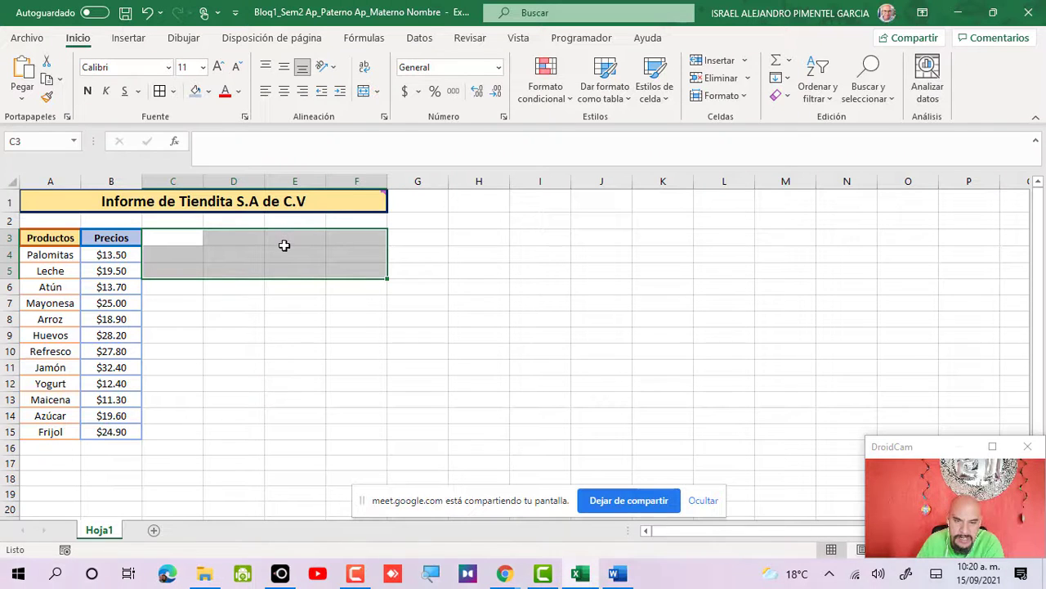
click(367, 98)
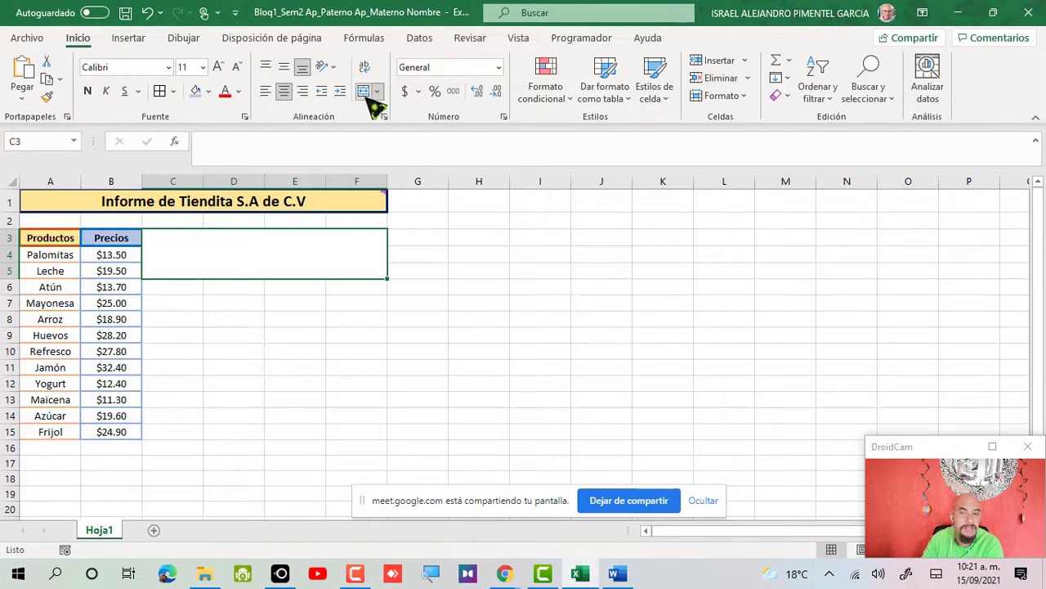
- Begin the dairy discount message in merged cell C3 with "Por esta primer venta la tiendita S.A de C.V", consulting the Word example
key(alt+Tab)
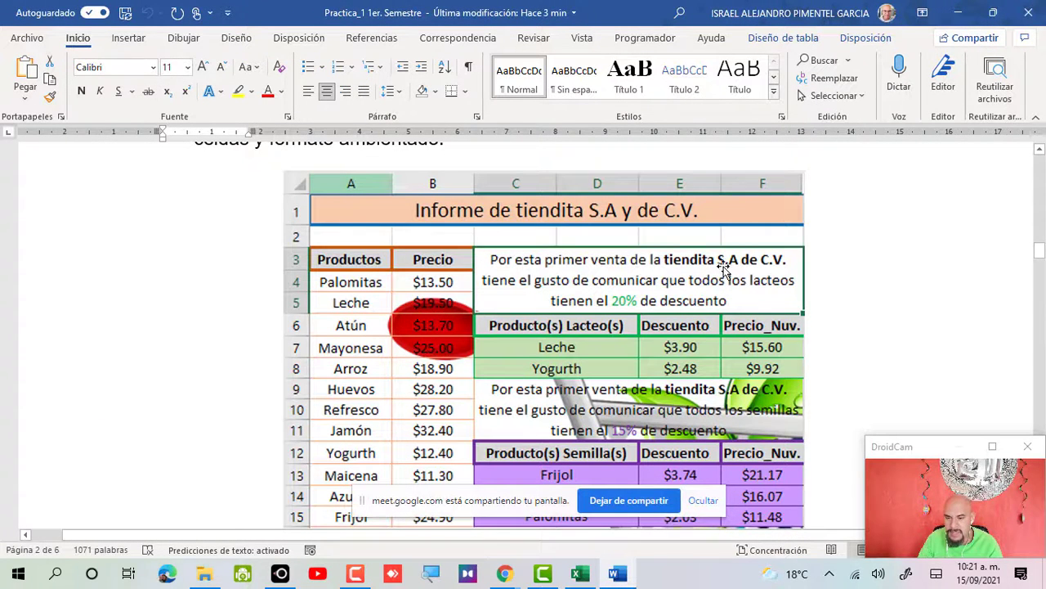
key(alt+Tab)
text(Po)
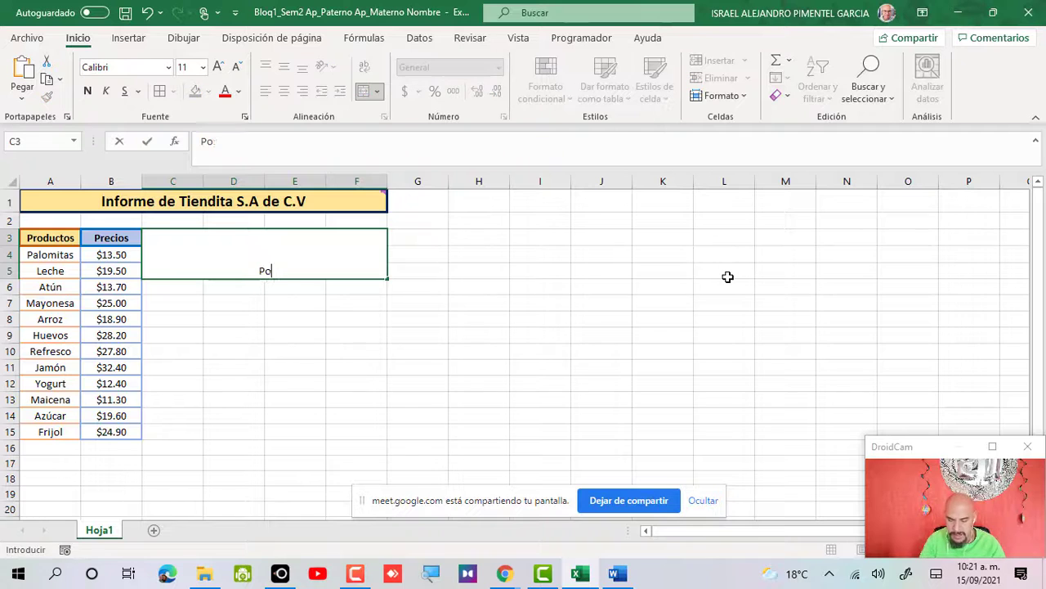
text(r esta pr)
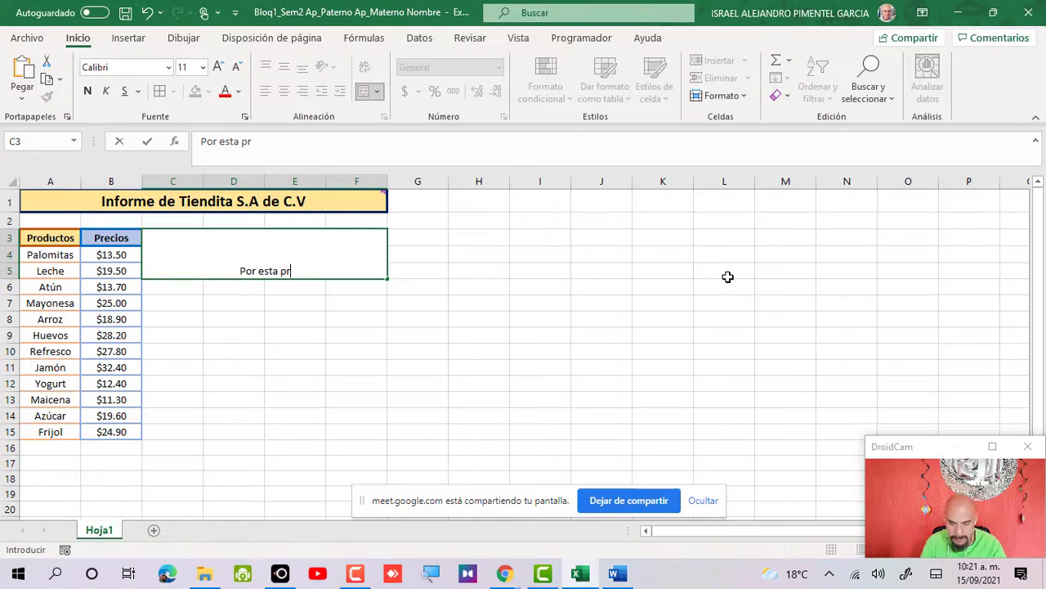
text(imer venta)
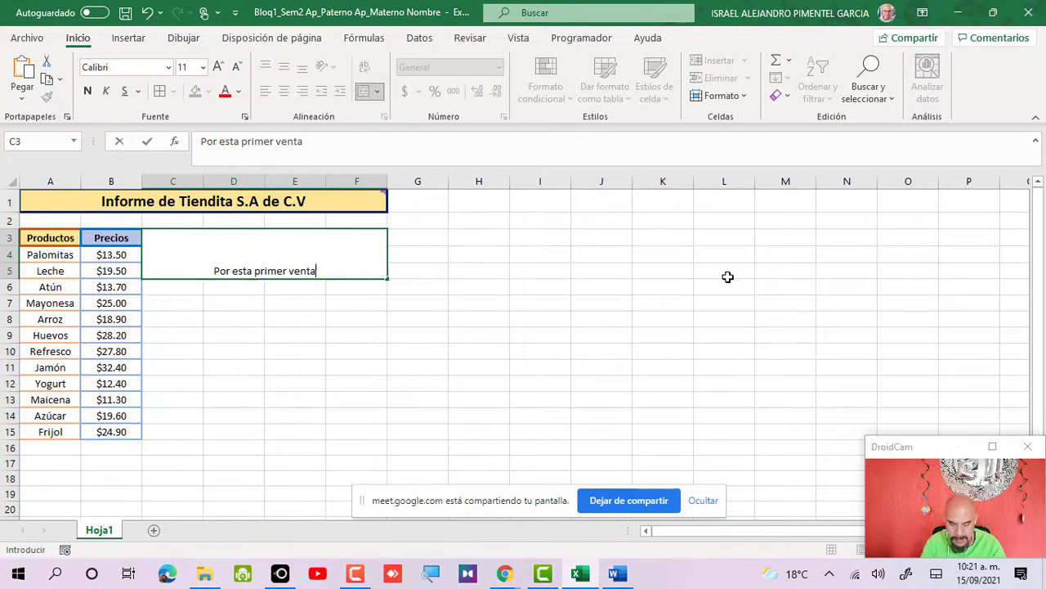
text( la tiendo)
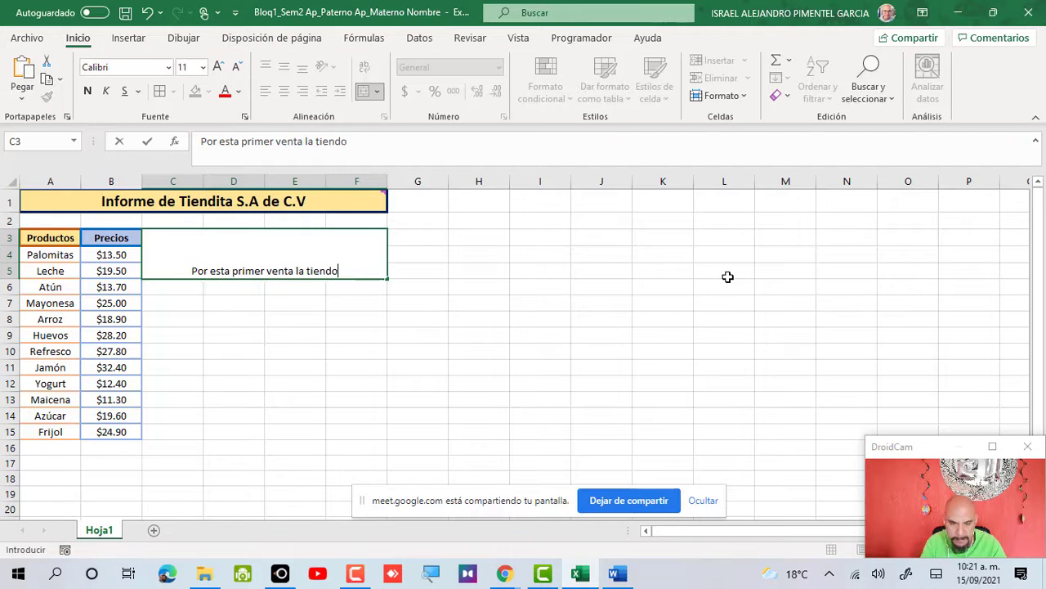
key(BackSpace)
text(i)
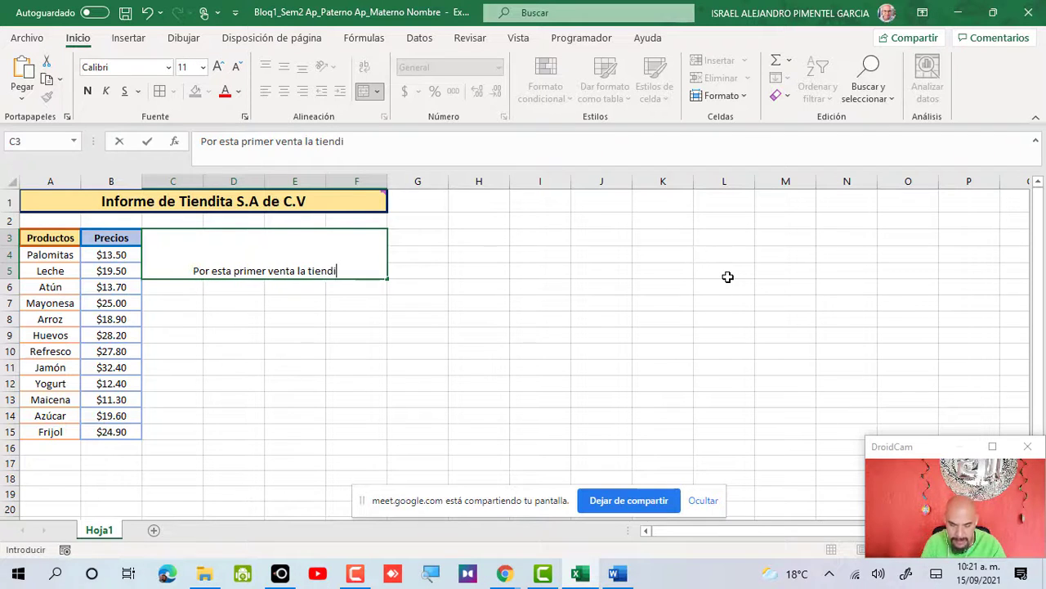
text(ta S.A de)
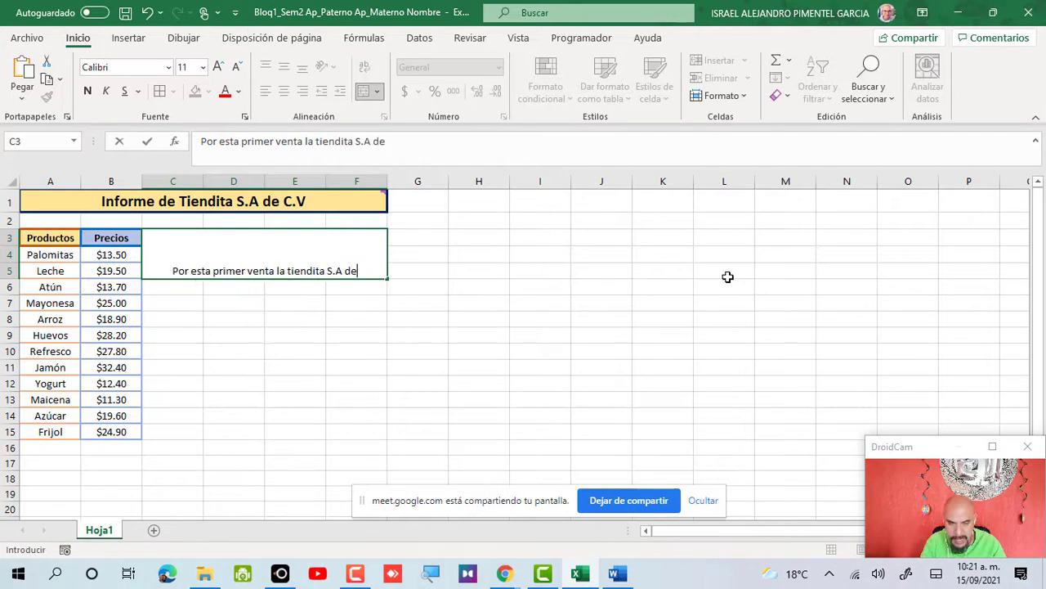
text( C.V)
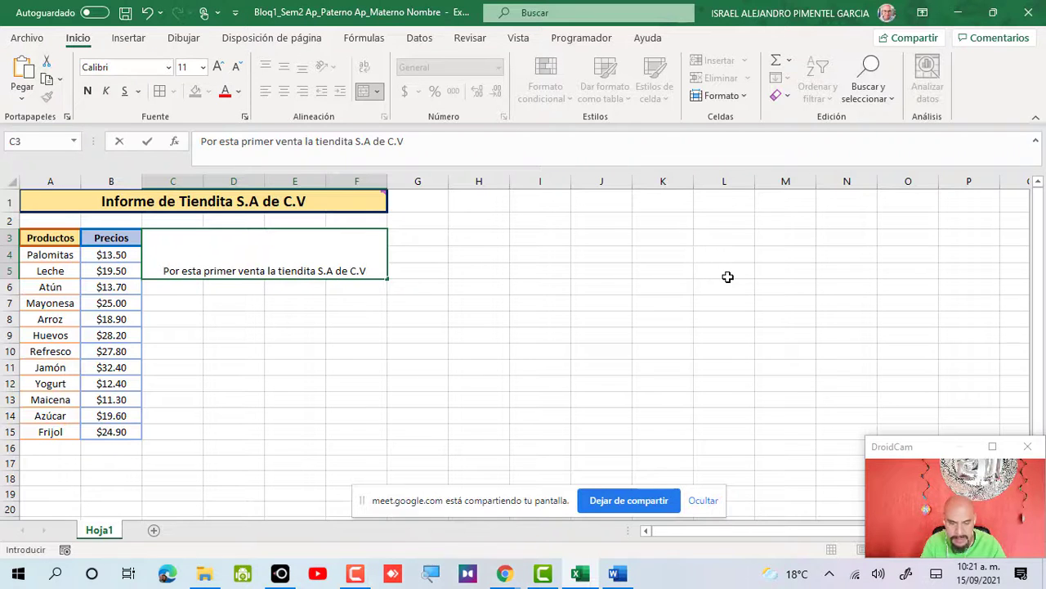
- Continue the message in C3 with "tiene el gusto de comunicar que todos sus lácteos", checking the wording in the Word example
key(alt+Tab)
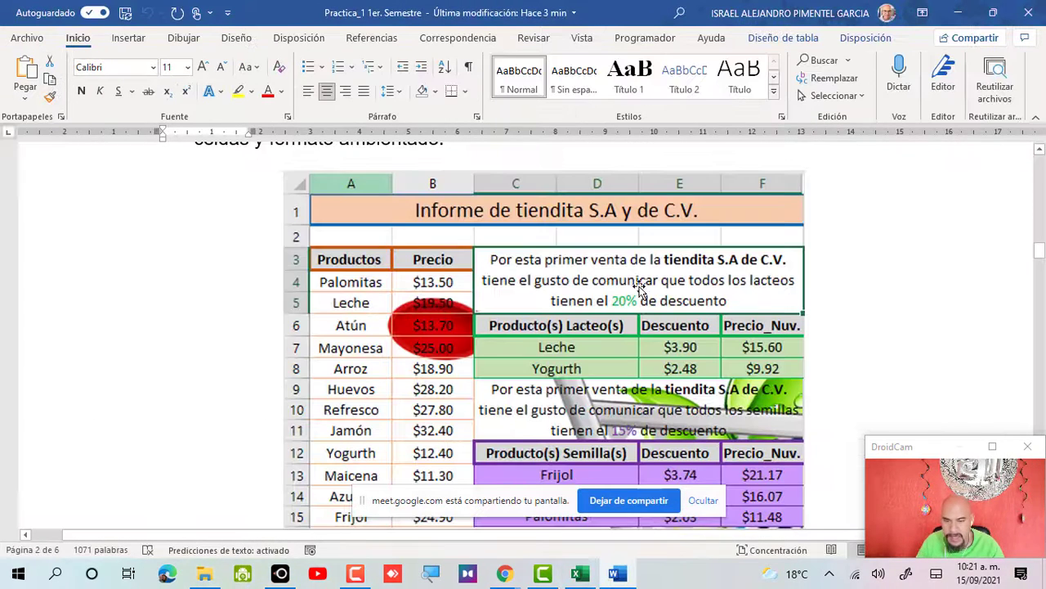
key(alt+Tab)
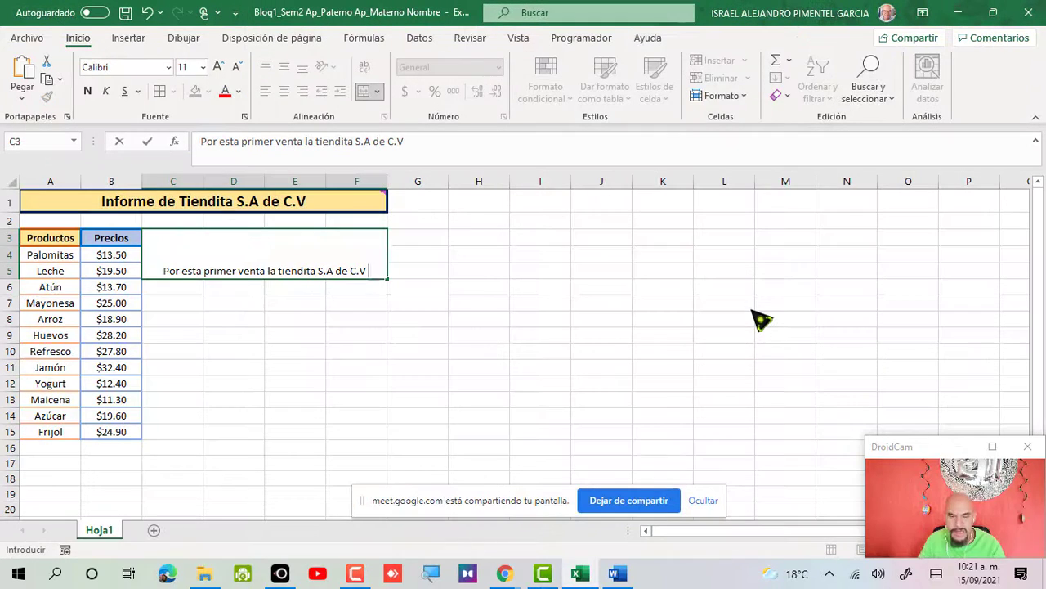
text(tiene el)
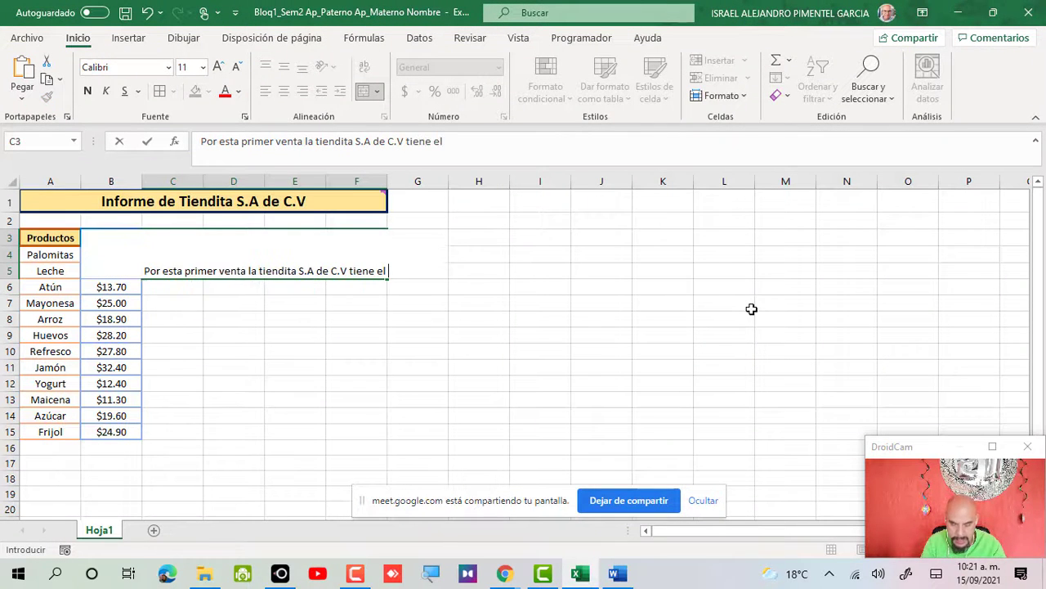
text( gusto de comunicar)
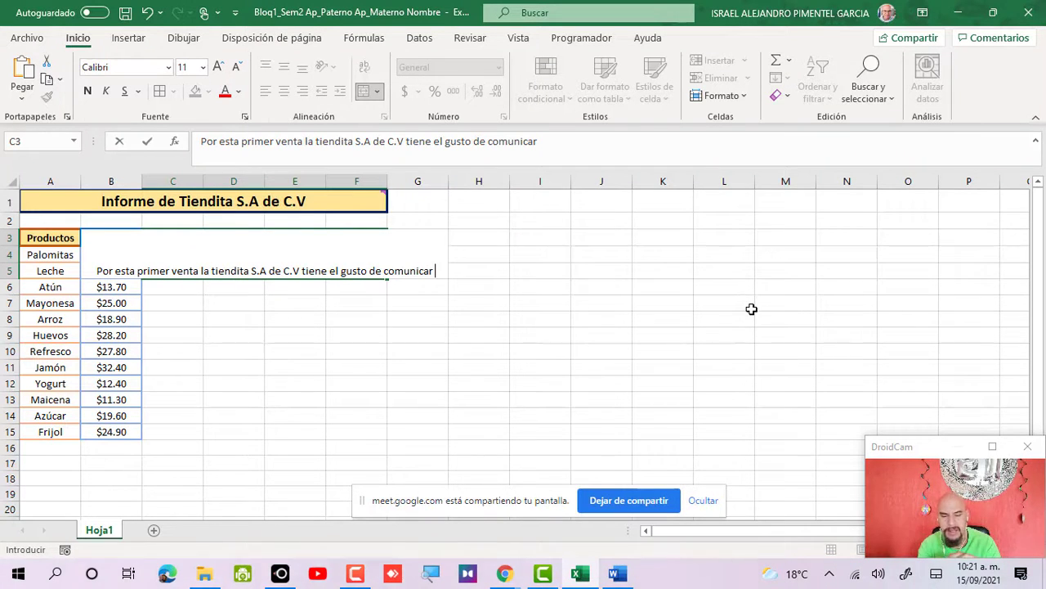
text(que )
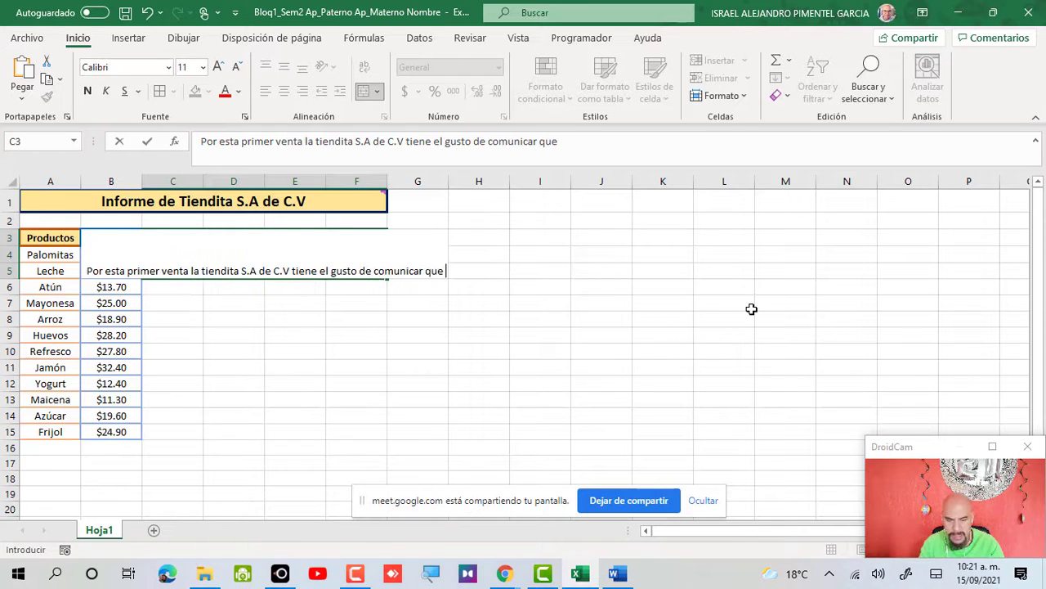
text(todos sus )
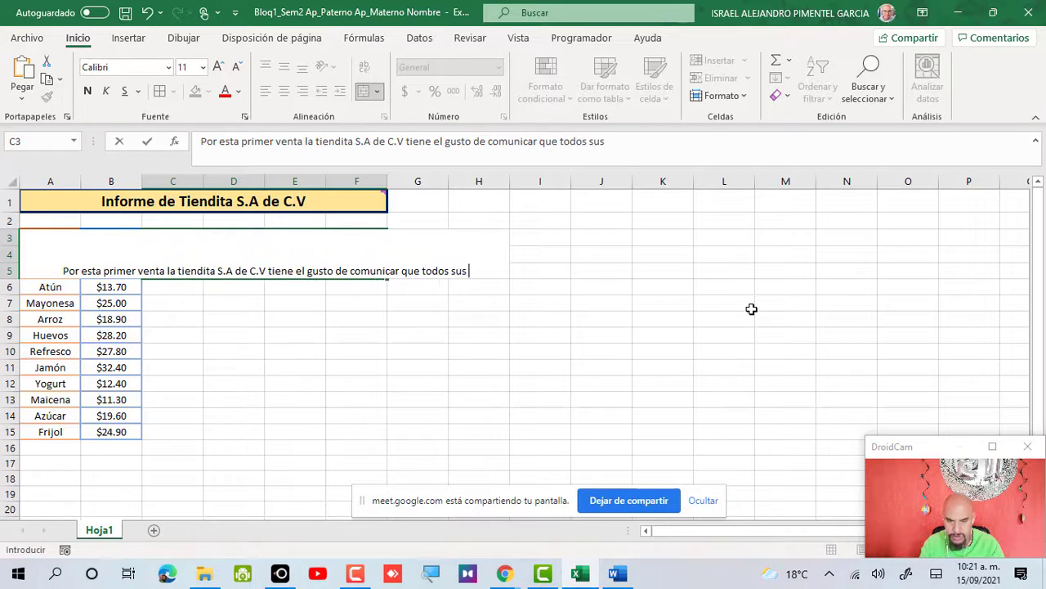
text(lácteos)
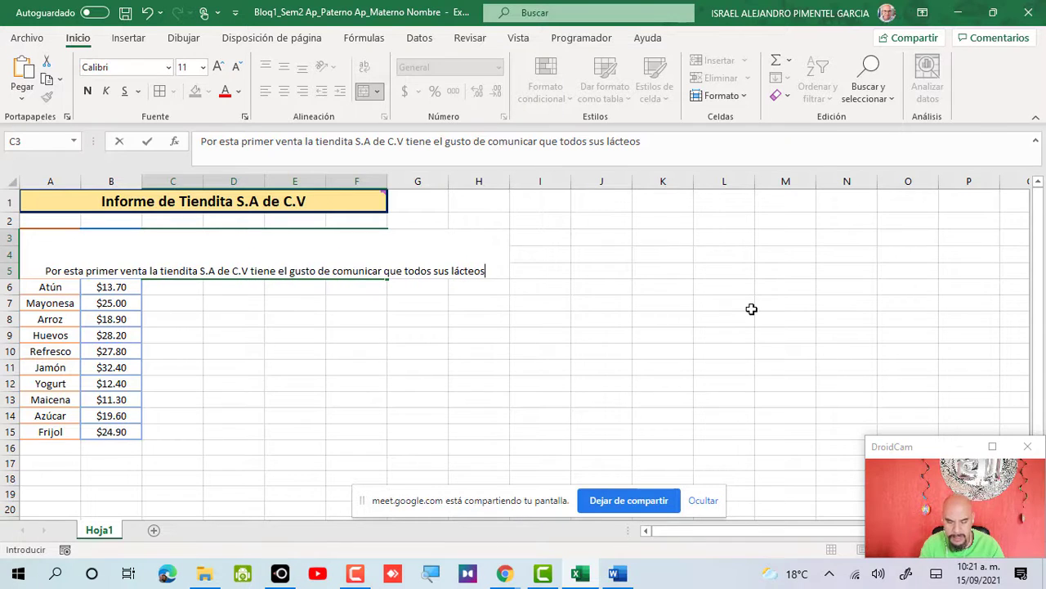
- Finish the message in C3 with "tiene el 20% de descuento", compare it with the Word example and enter it
key(alt+Tab)
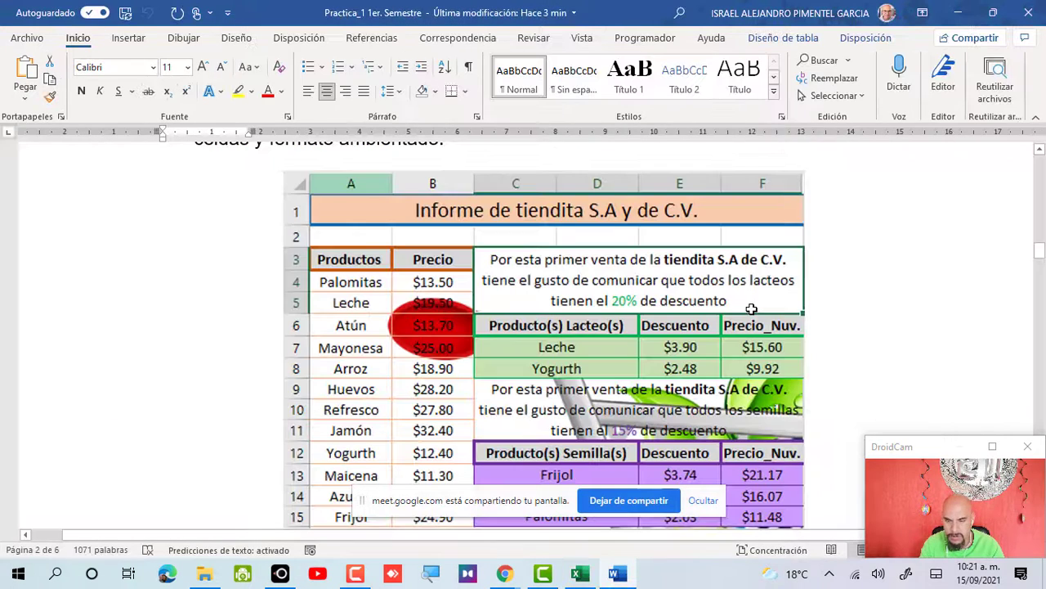
key(alt+Tab)
text(tiene )
text(el 2)
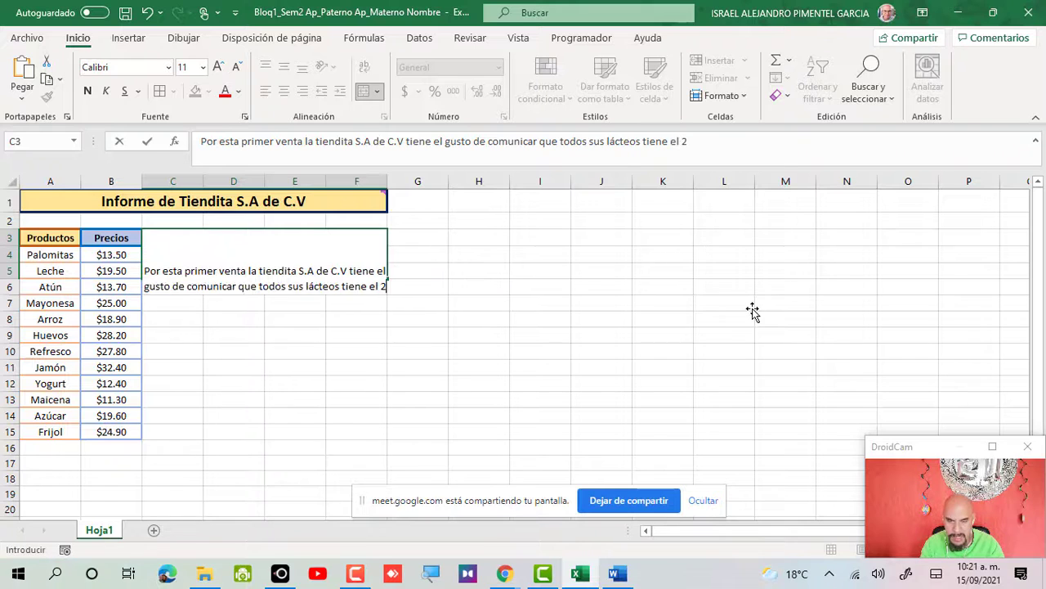
text(0% de )
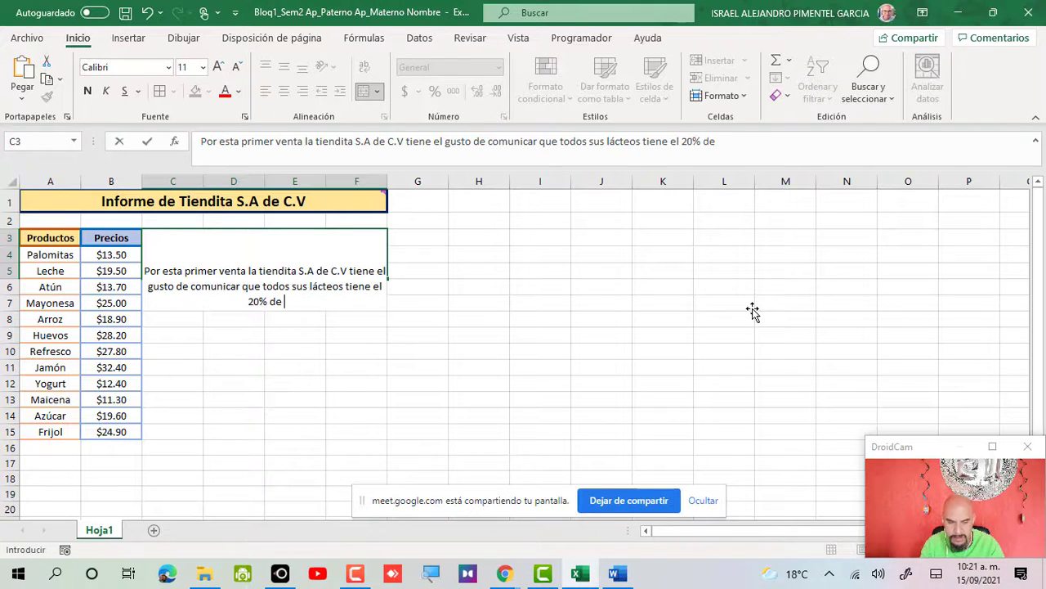
text(Descue)
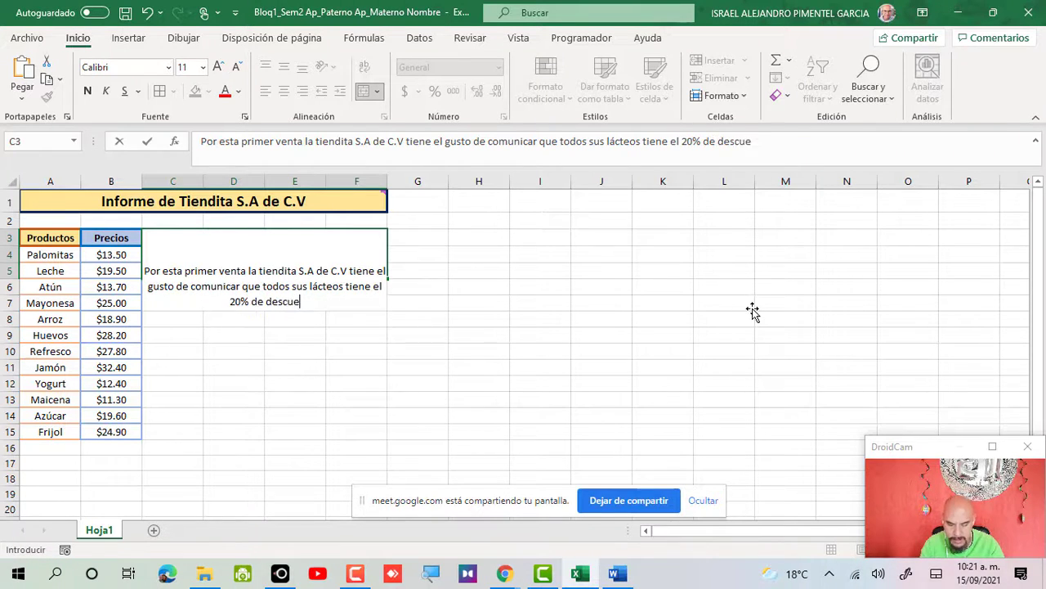
text(nto)
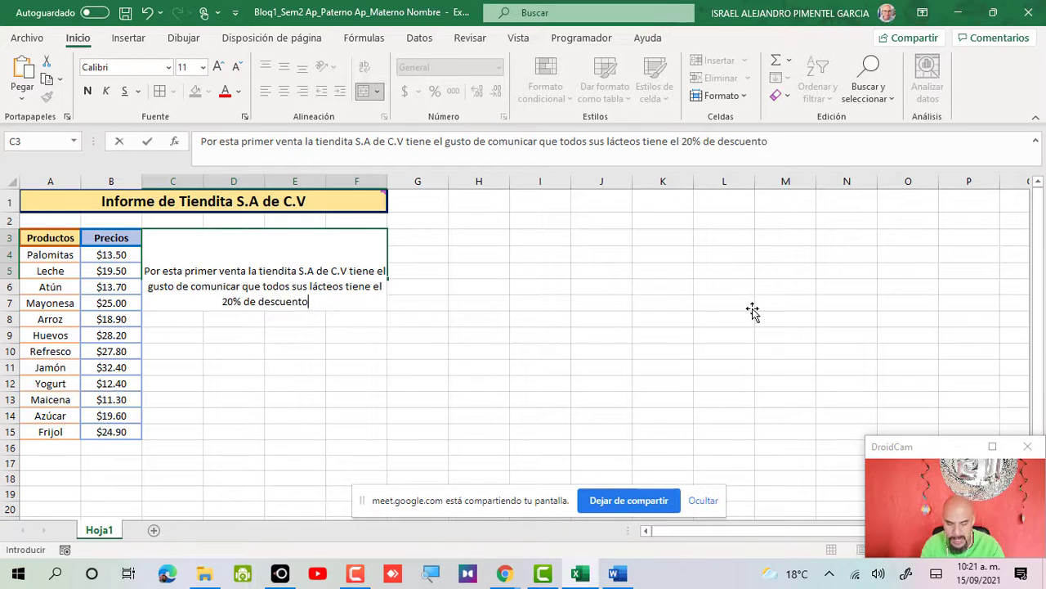
key(alt+Tab)
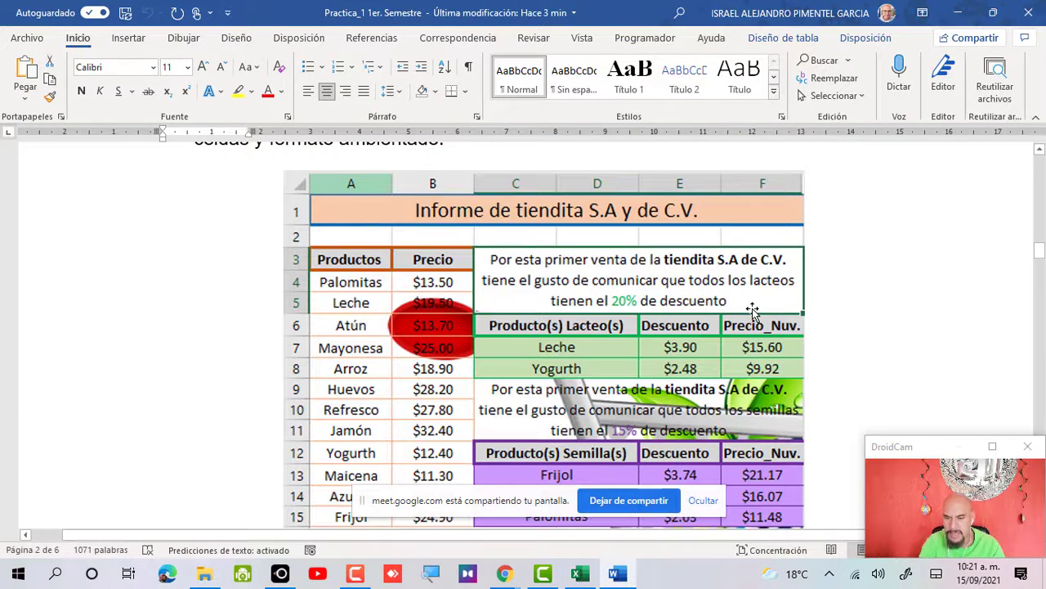
key(alt+Tab)
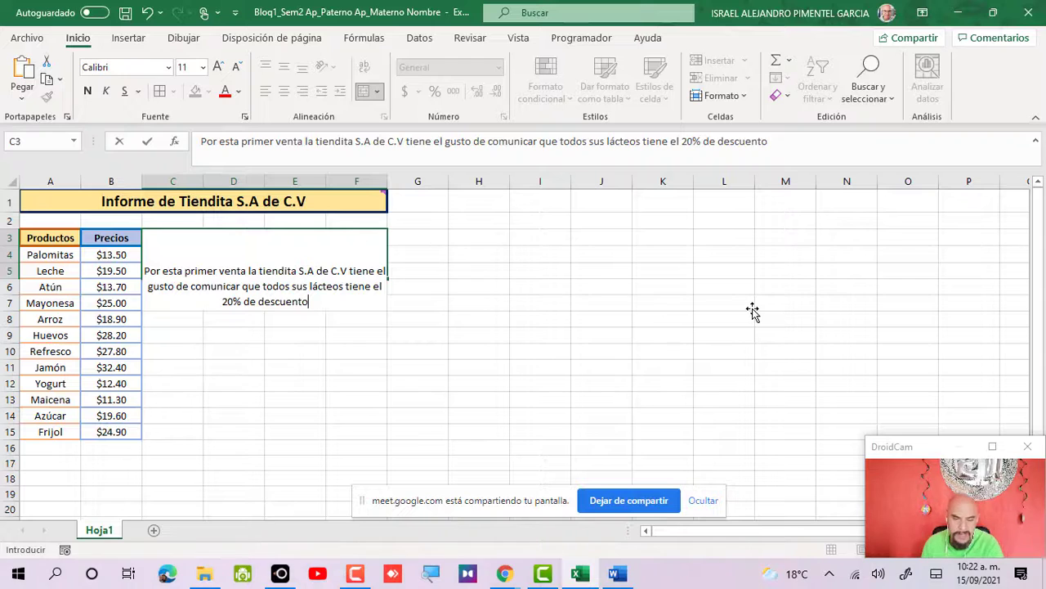
key(Return)
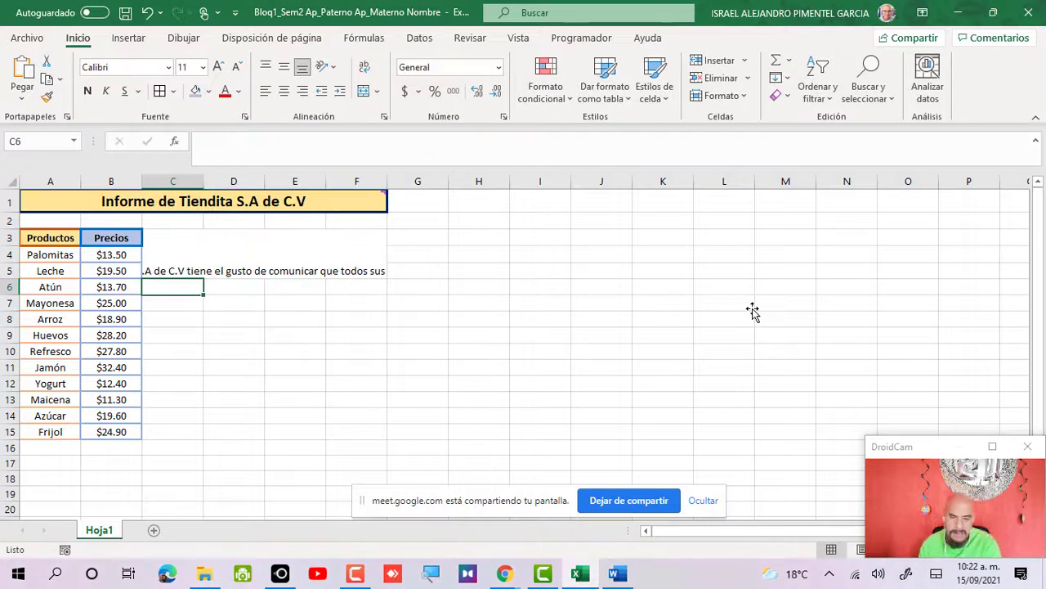
- Apply text wrapping to the discount message in merged cell C3
key(Up)
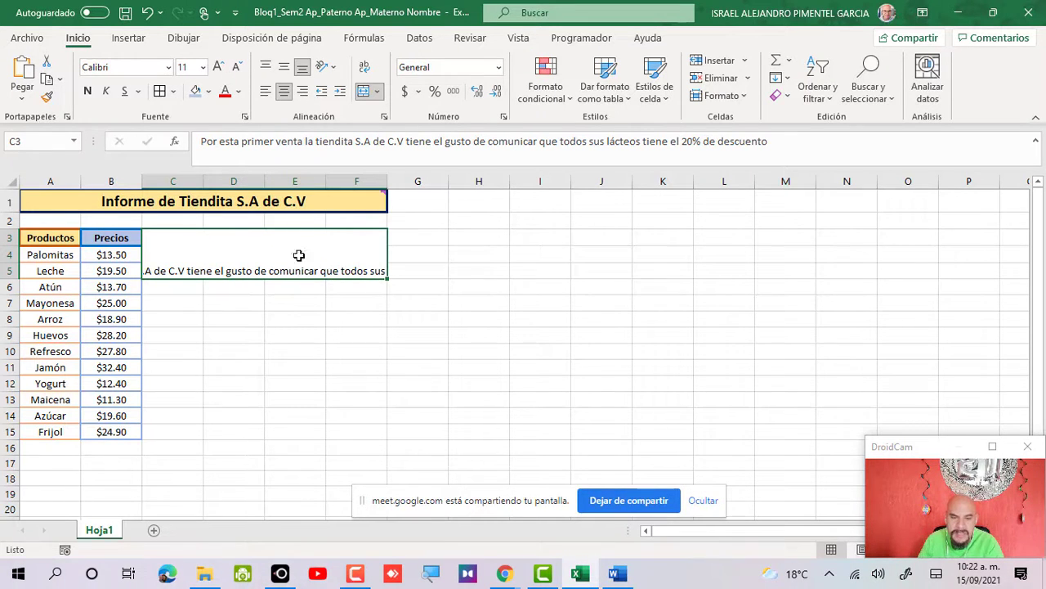
click(373, 72)
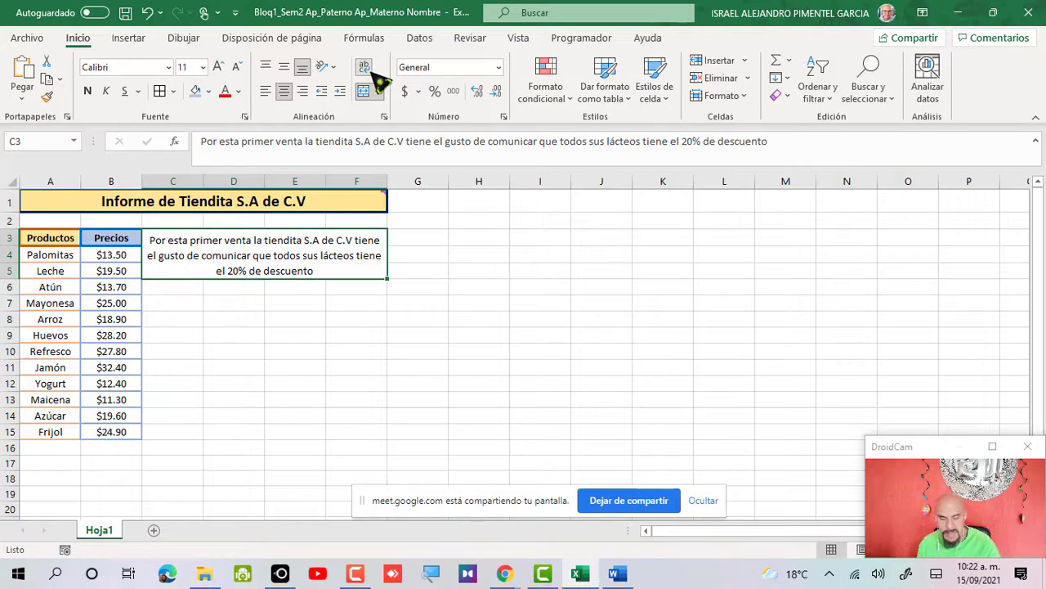
key(ctrl+z)
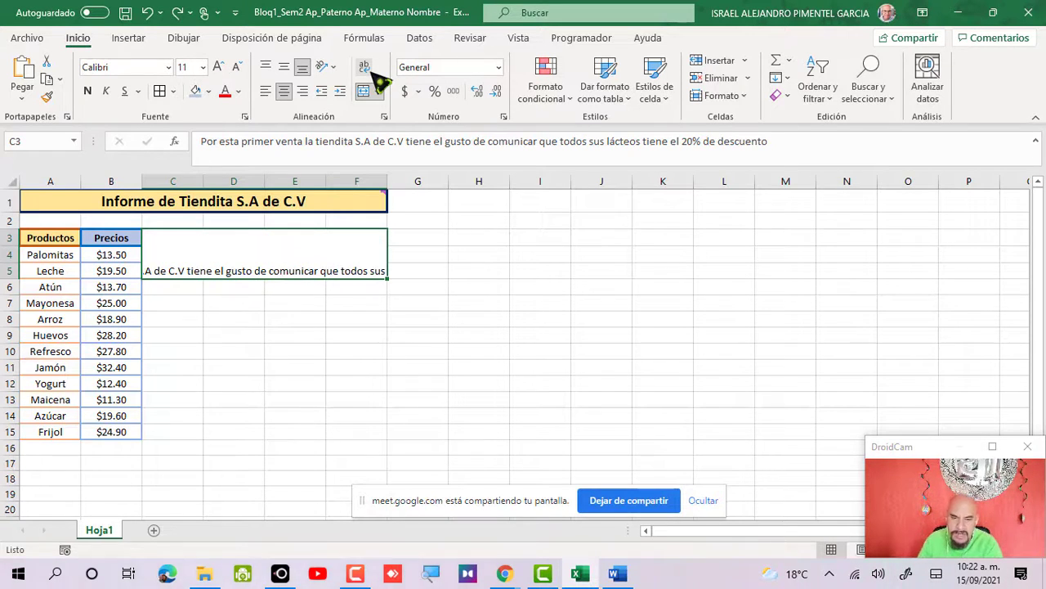
click(373, 71)
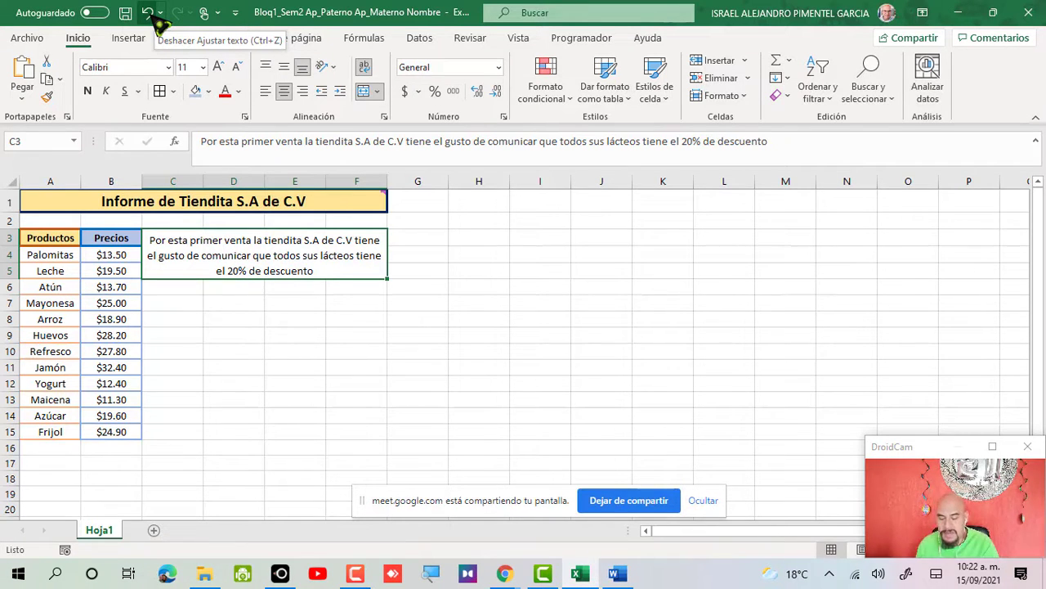
- Clear the contents of the whole report in A1:F16 and undo the deletion
click(229, 350)
drag(380, 450, 33, 196)
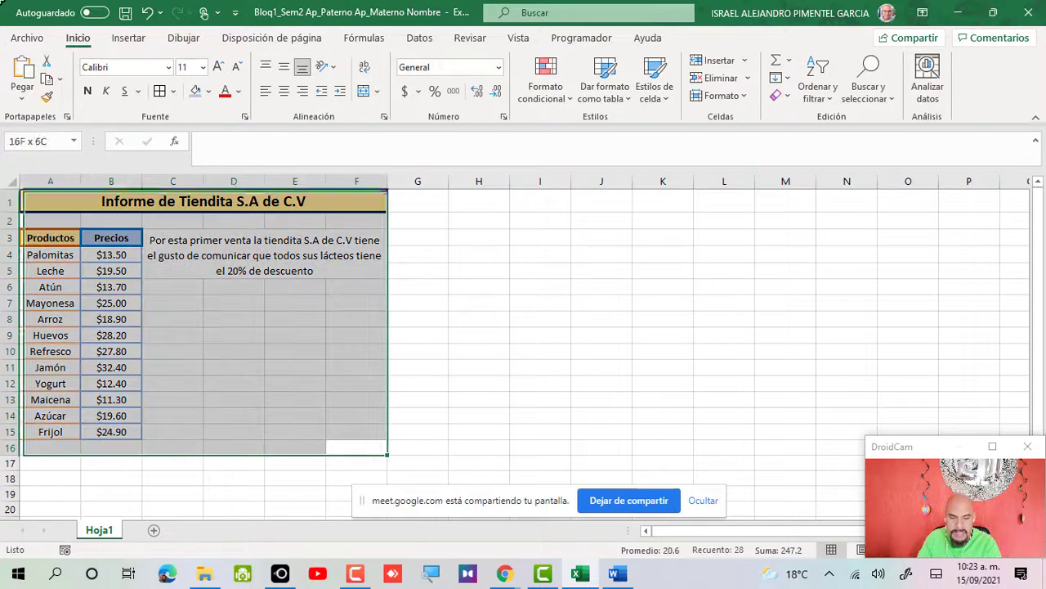
key(Delete)
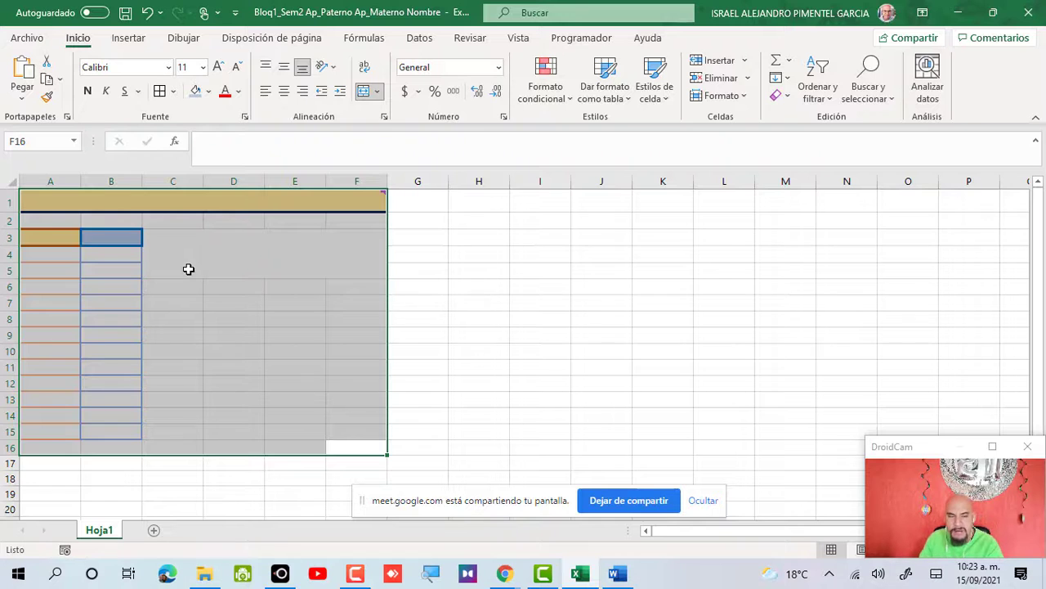
click(147, 15)
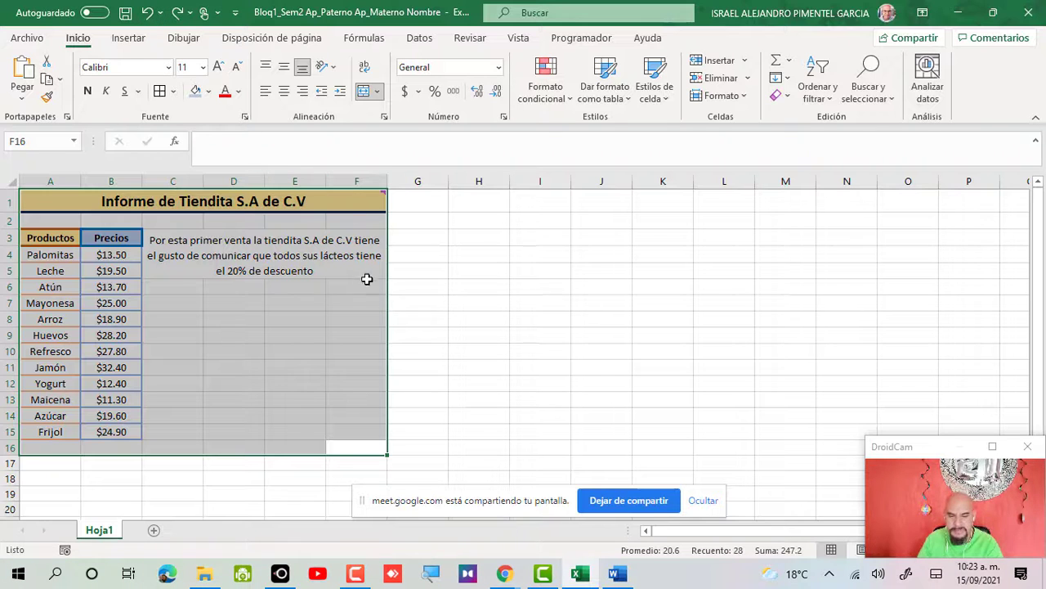
click(399, 268)
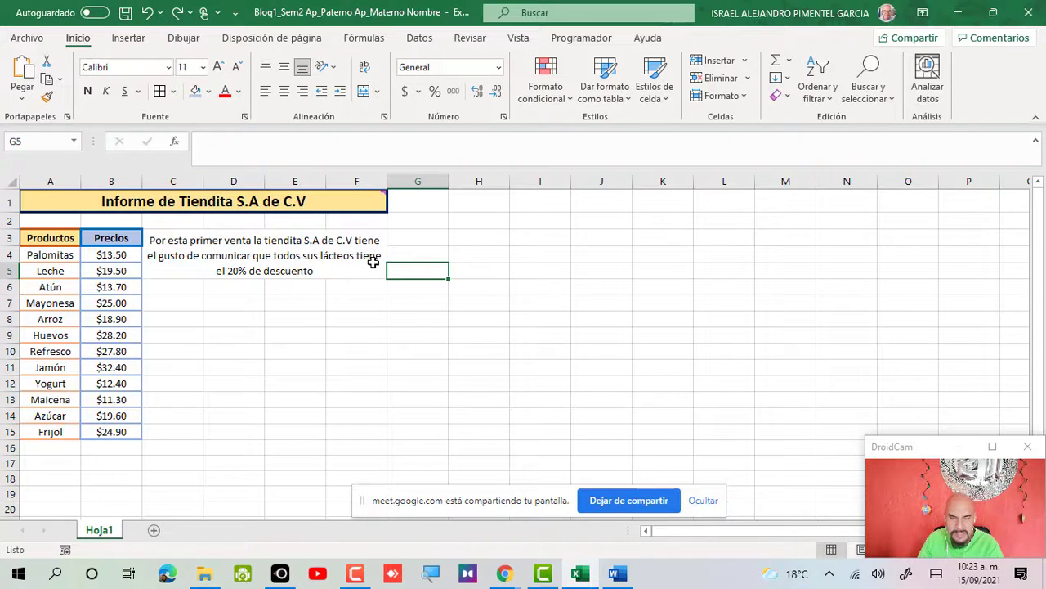
- Check the message wording in the Word example and correct the second "tiene" in cell C3 to "tienen"
key(alt+Tab)
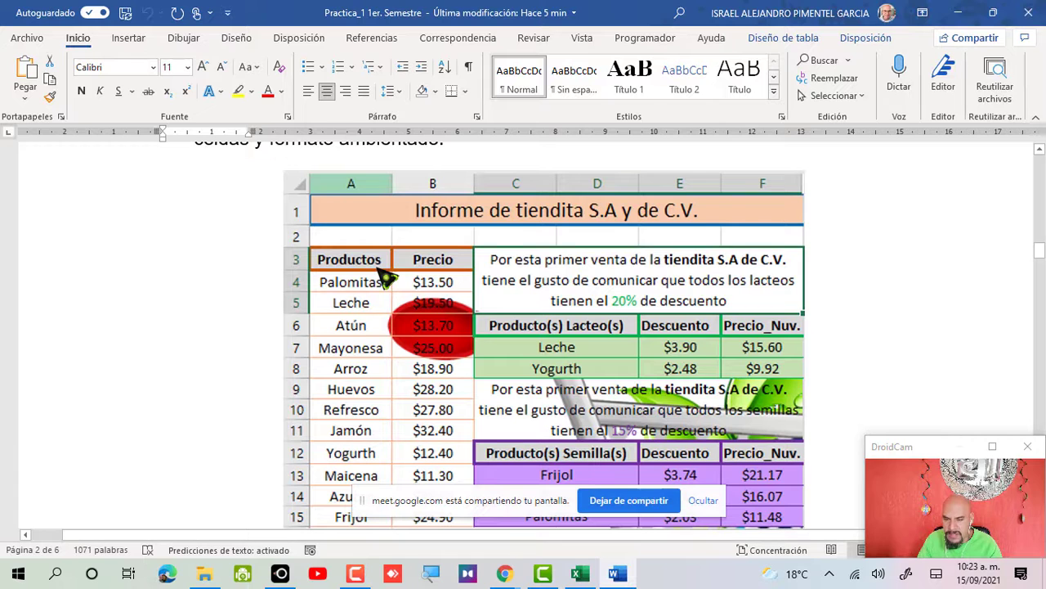
key(alt+Tab)
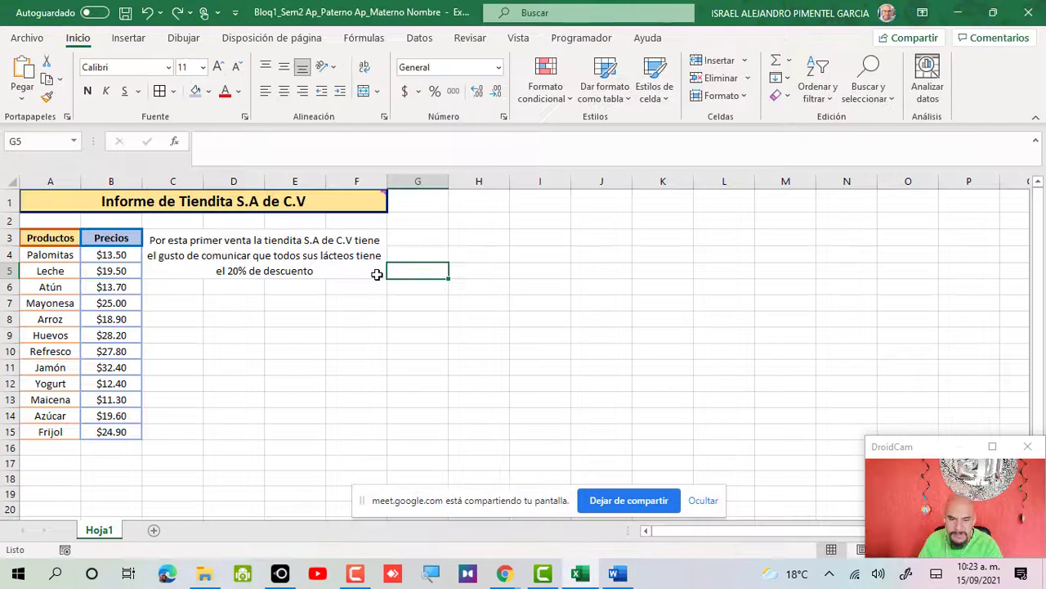
click(376, 274)
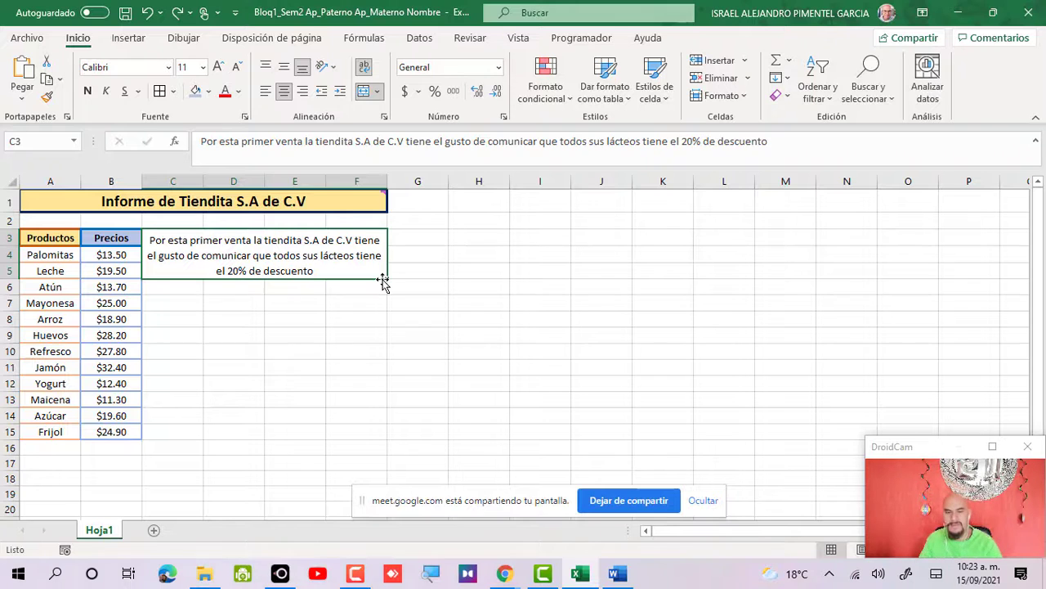
double_click(368, 256)
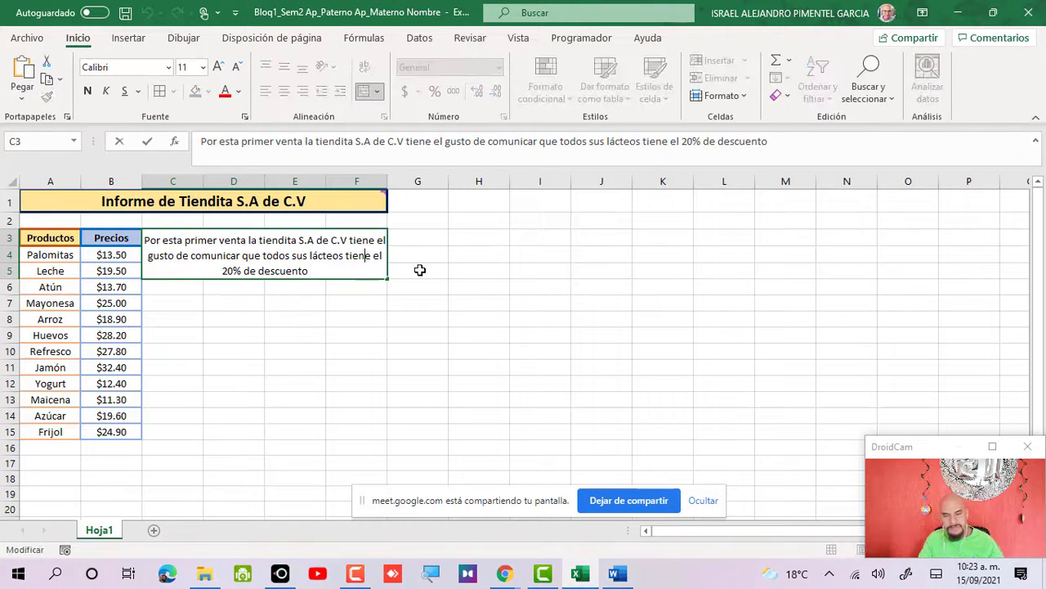
text(n)
key(Return)
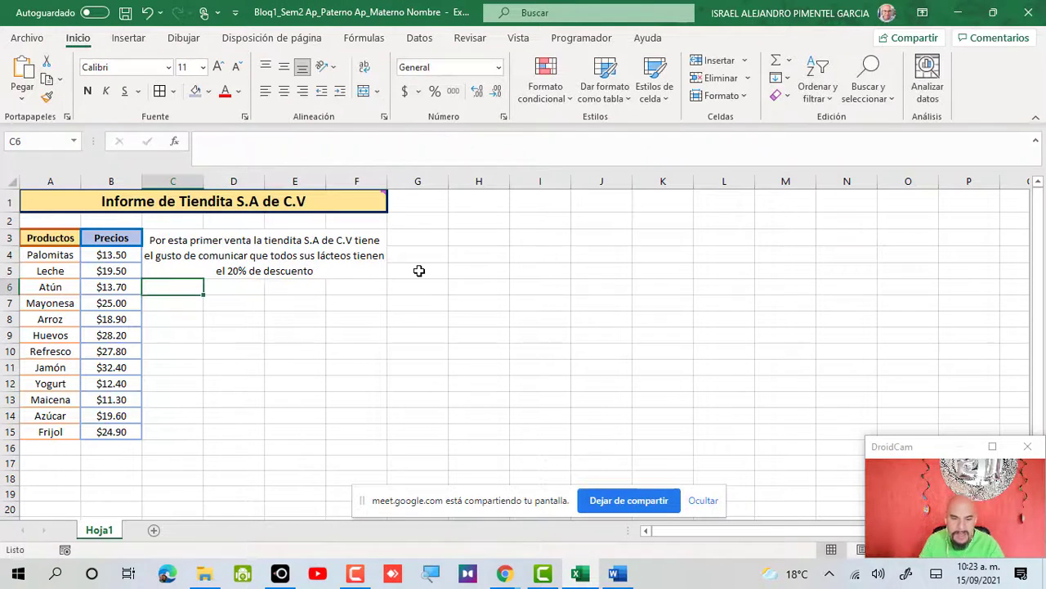
- Format only the text "20%" within the C3 message in standard green and bold
double_click(336, 253)
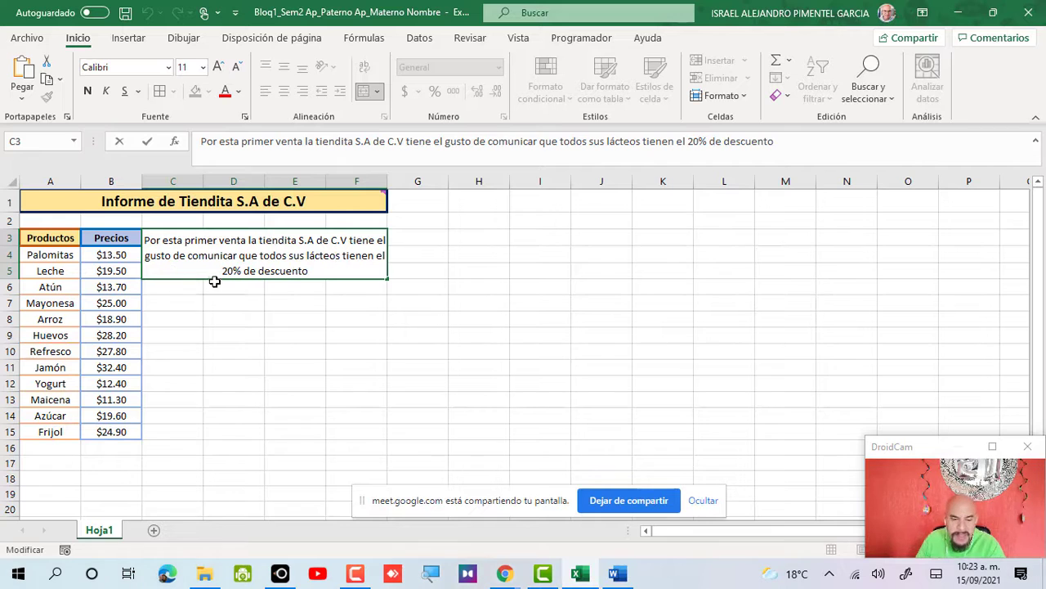
drag(221, 270, 243, 270)
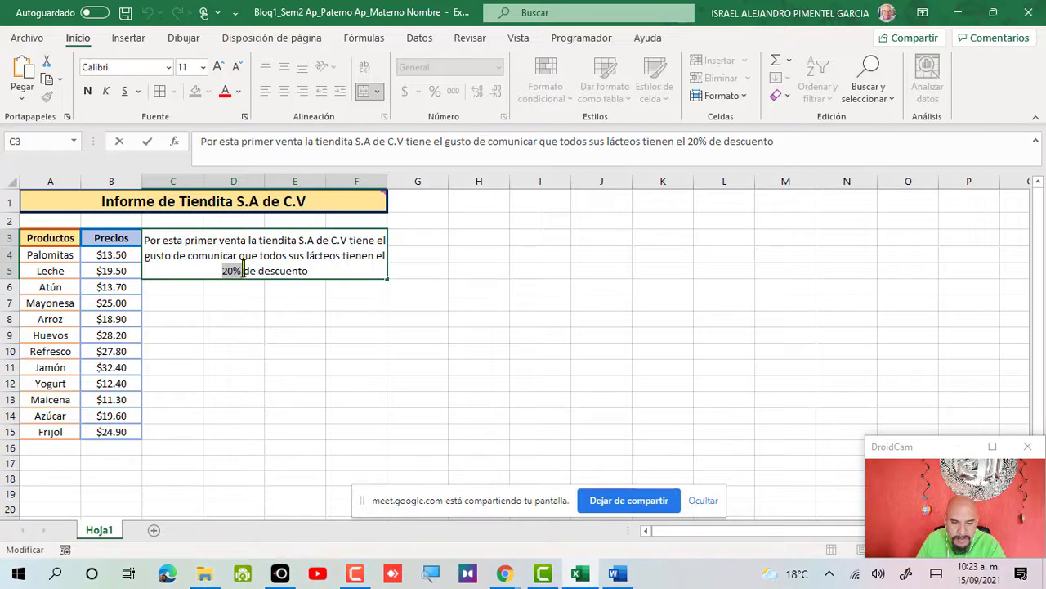
click(238, 91)
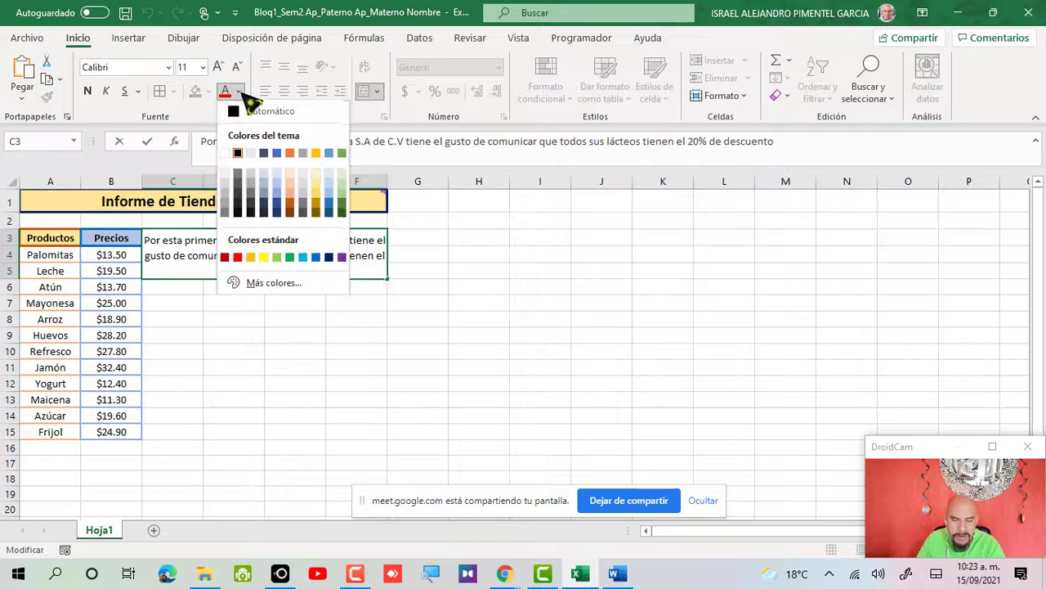
click(289, 258)
click(87, 91)
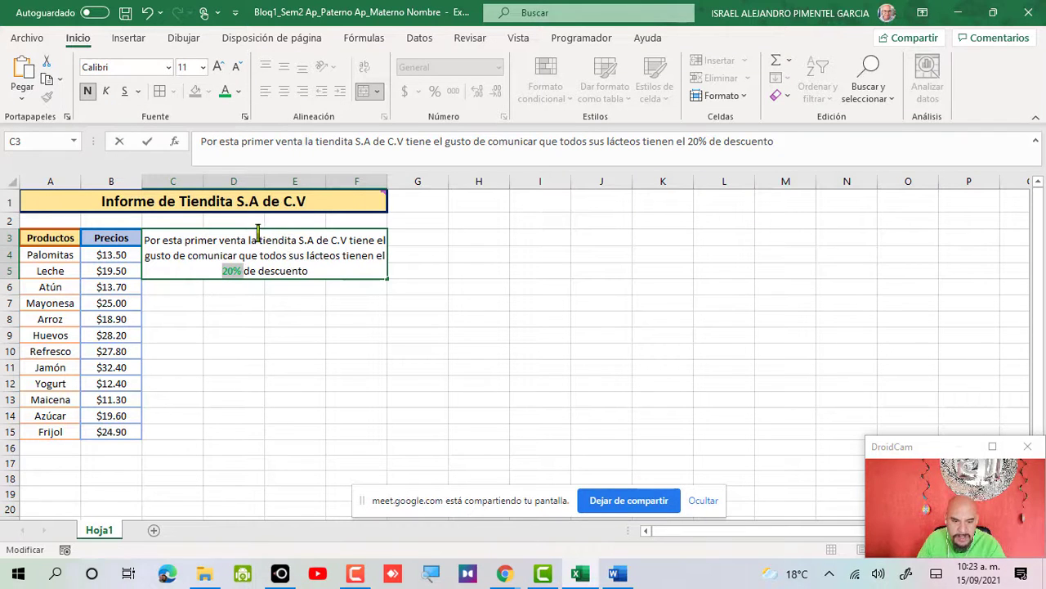
- Make "tiendita S.A de C.V" bold within the C3 message and compare the formatting with the Word example
drag(258, 237, 348, 239)
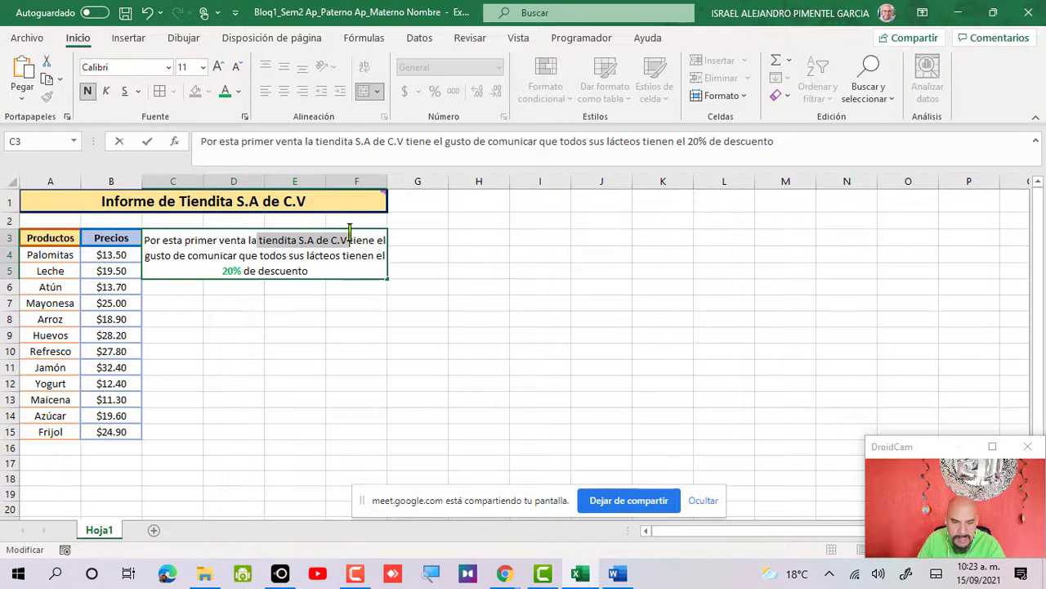
click(88, 90)
click(284, 316)
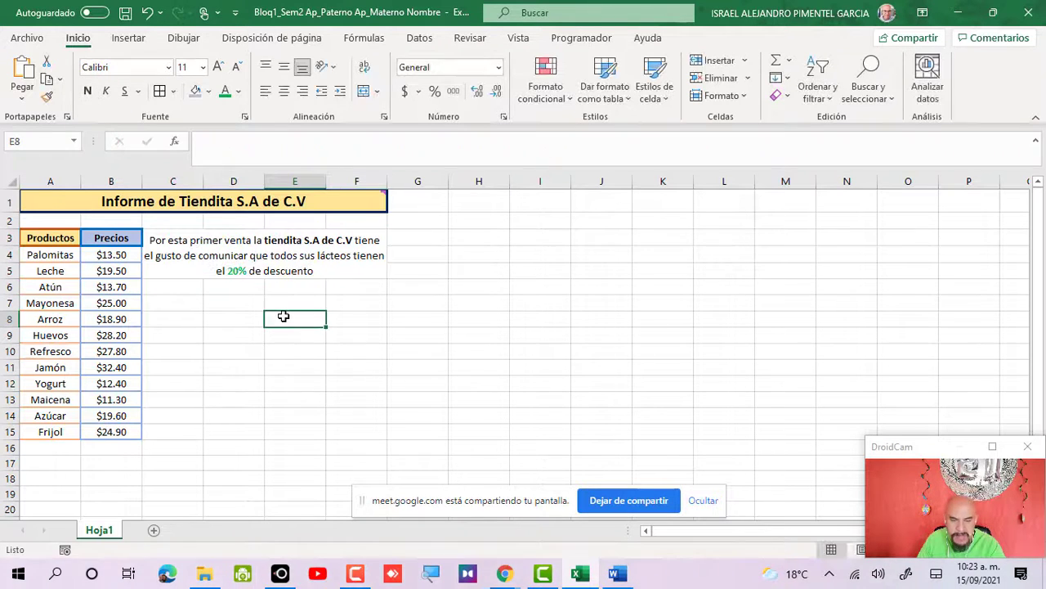
key(alt+Tab)
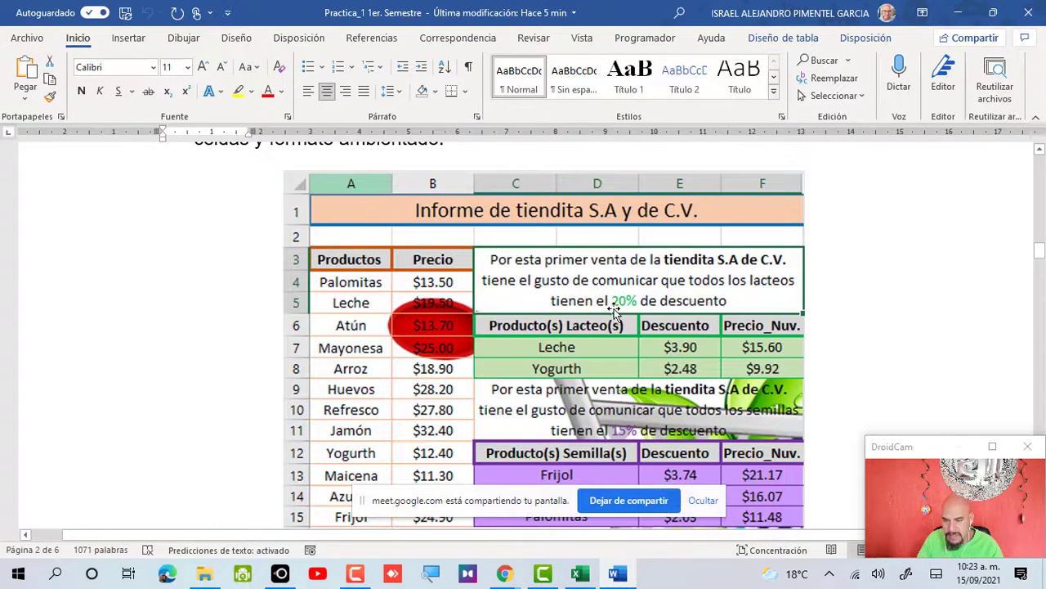
key(alt+Tab)
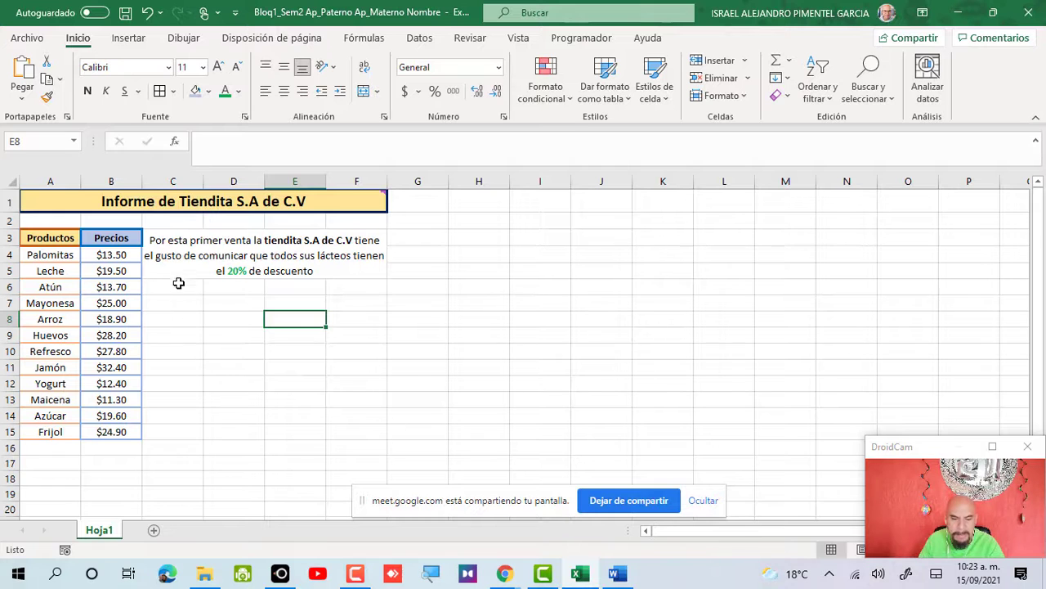
- Consult the dairy discount table in the Word example and select its matching range C6:F8 in the Excel sheet
key(alt+Tab)
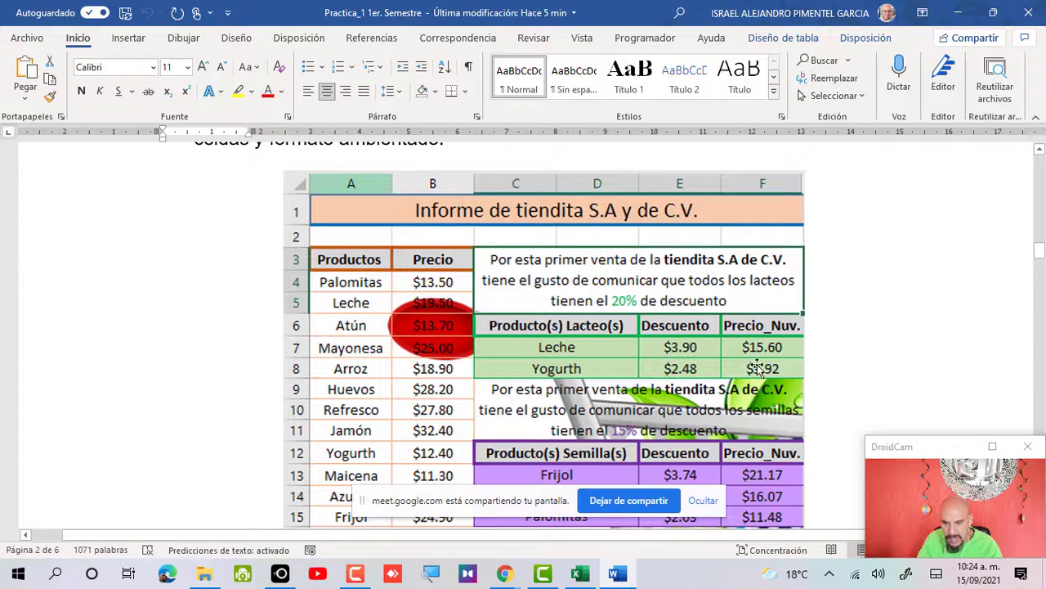
key(alt+Tab)
drag(201, 291, 344, 316)
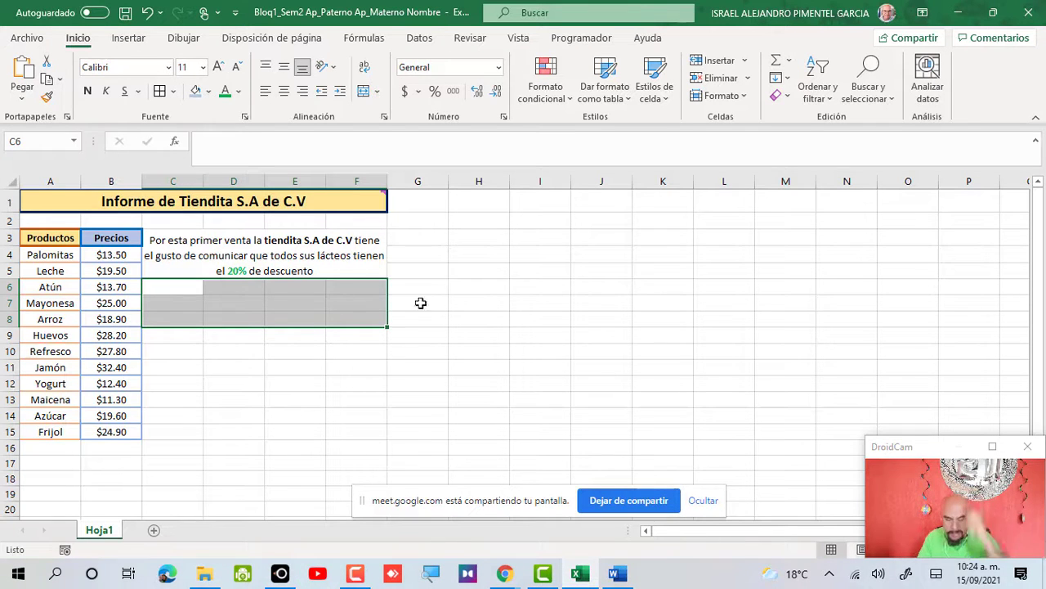
key(alt+Tab)
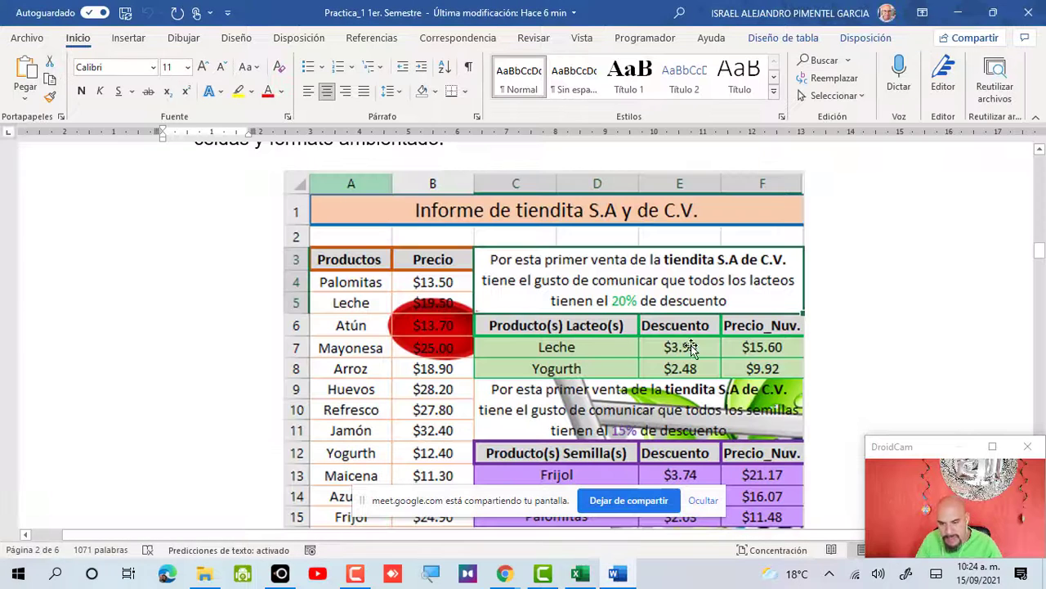
- Switch to the Excel workbook, enter the heading "Producto(s) Lácteo(s)" in C6, and merge and center it across C6:D6
key(alt+Tab)
click(164, 287)
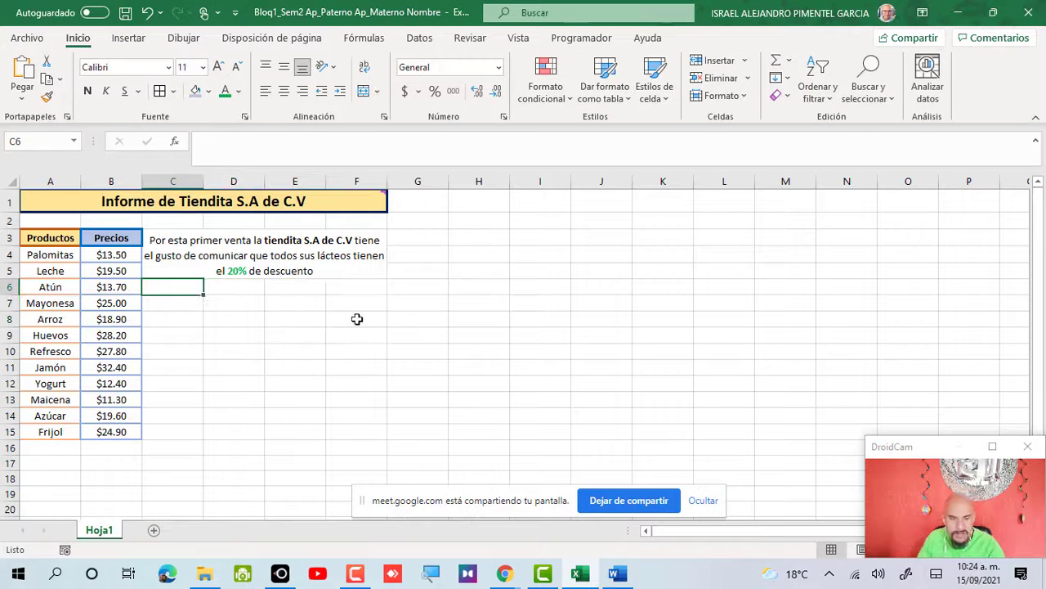
text(Proi)
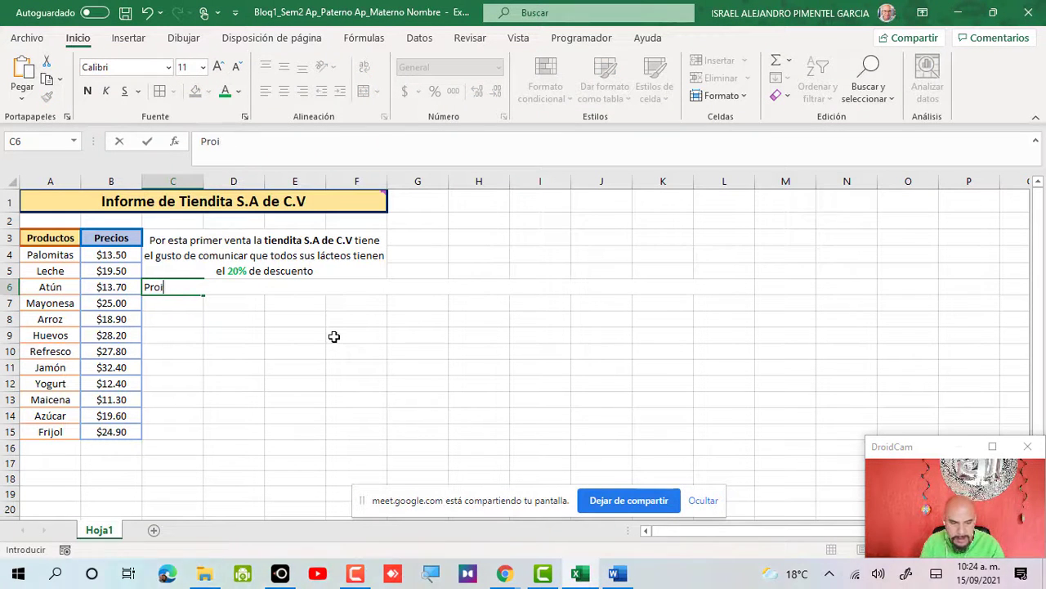
key(BackSpace)
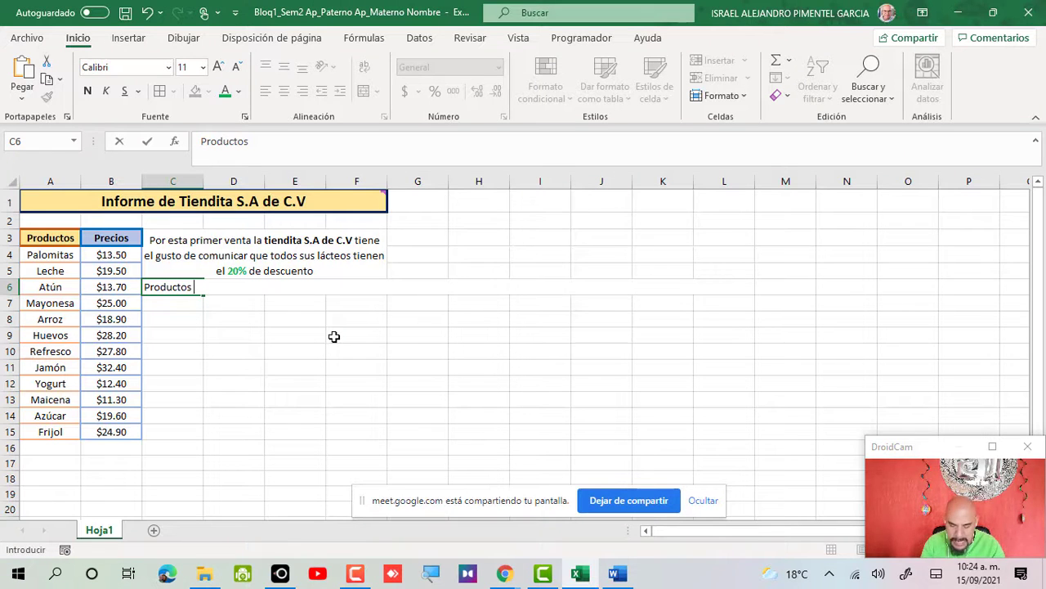
text(ductos Lácteo(s)
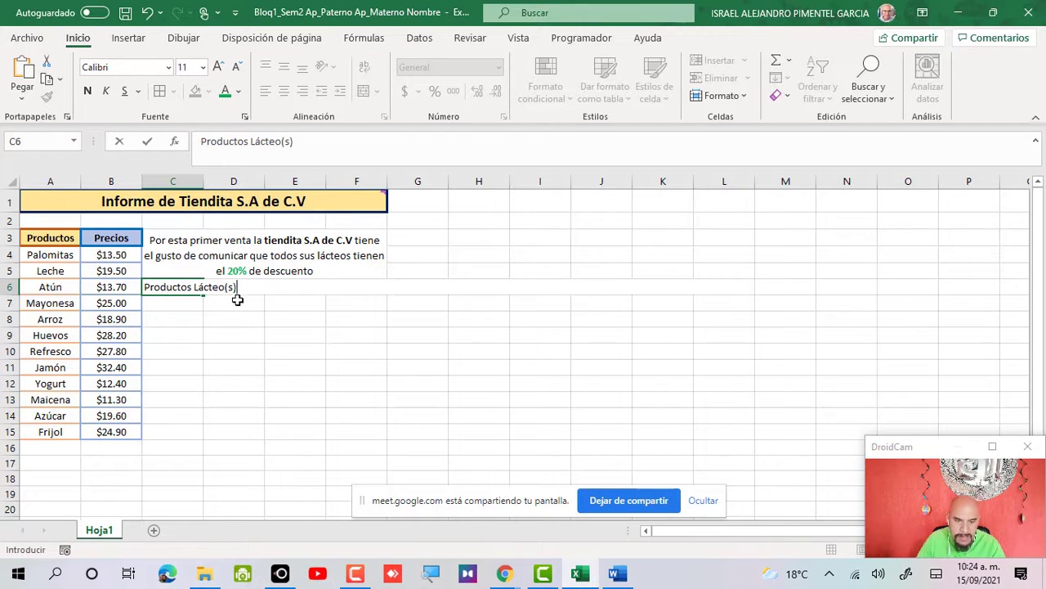
click(190, 287)
text())
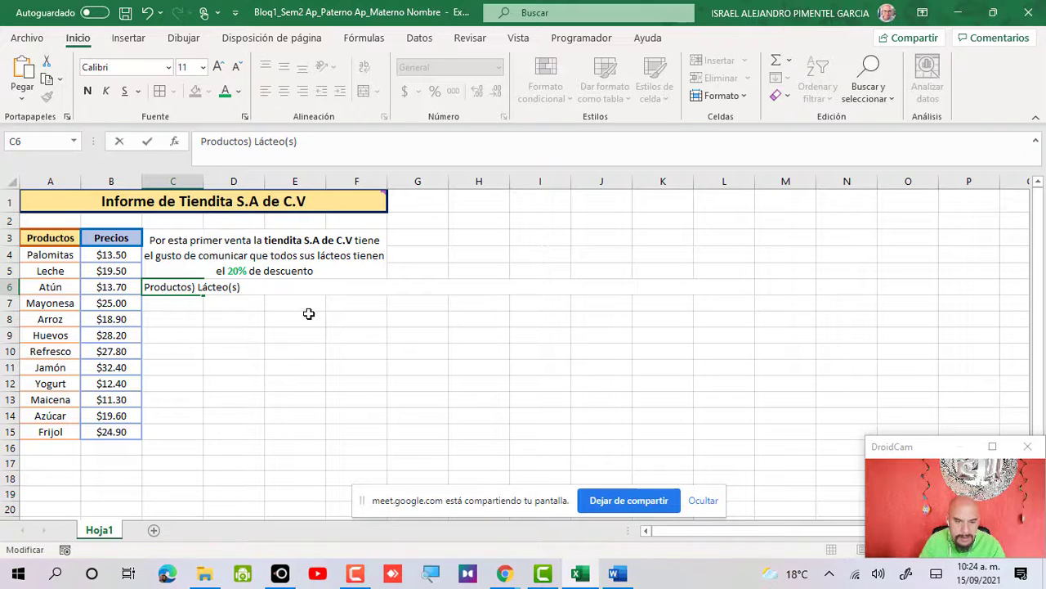
text(()
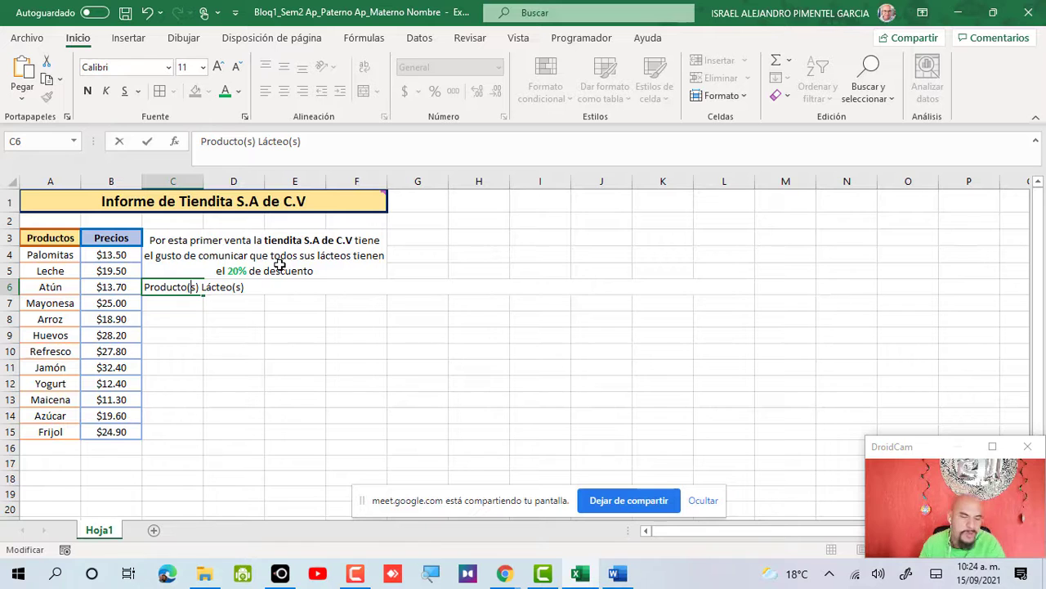
key(Return)
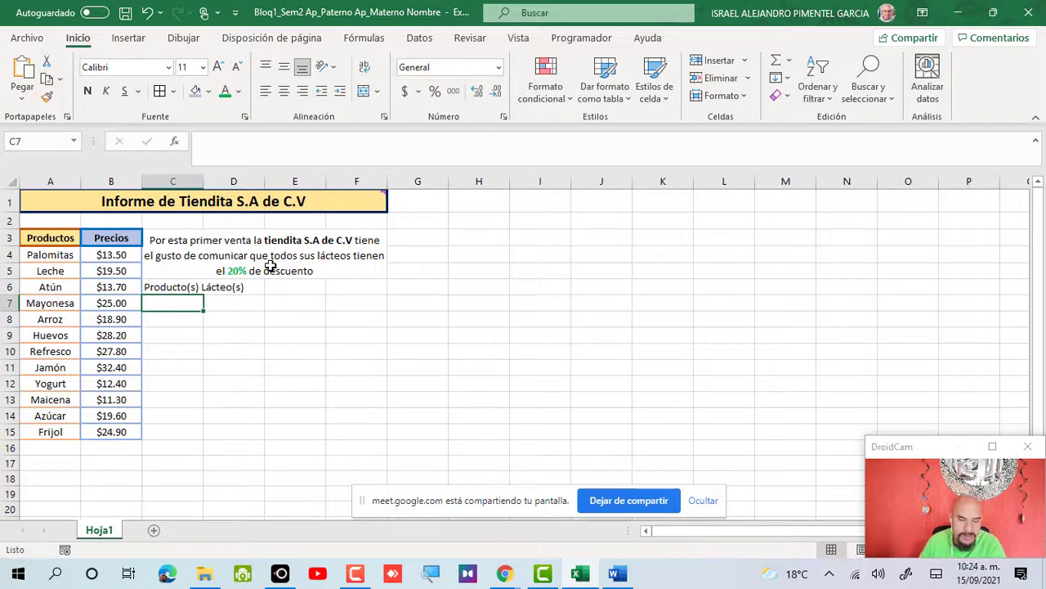
mouse_move(178, 286)
mouse_down()
mouse_move(260, 287)
mouse_move(246, 287)
mouse_up()
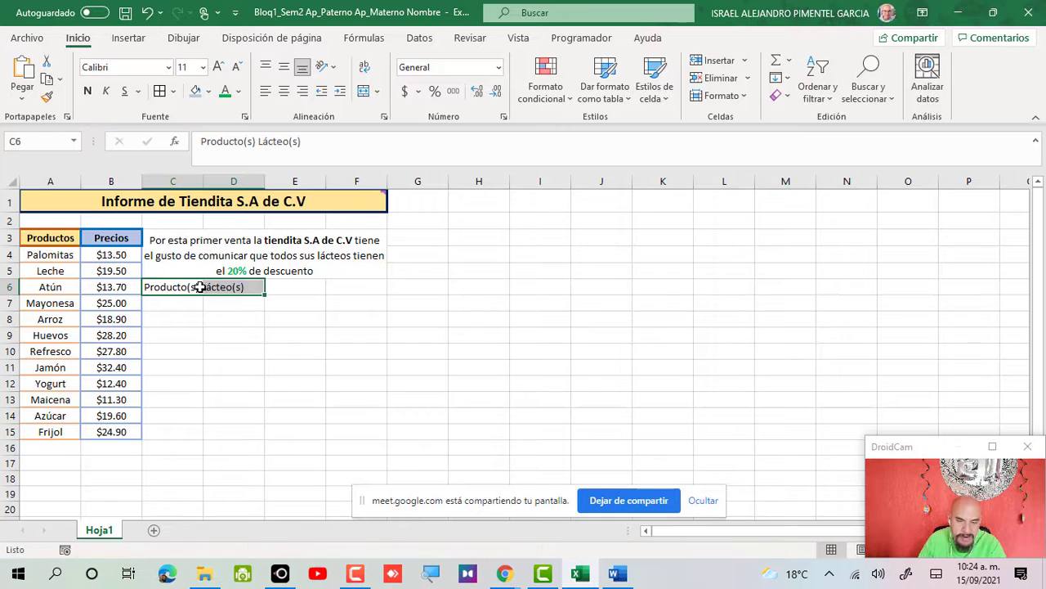
click(364, 91)
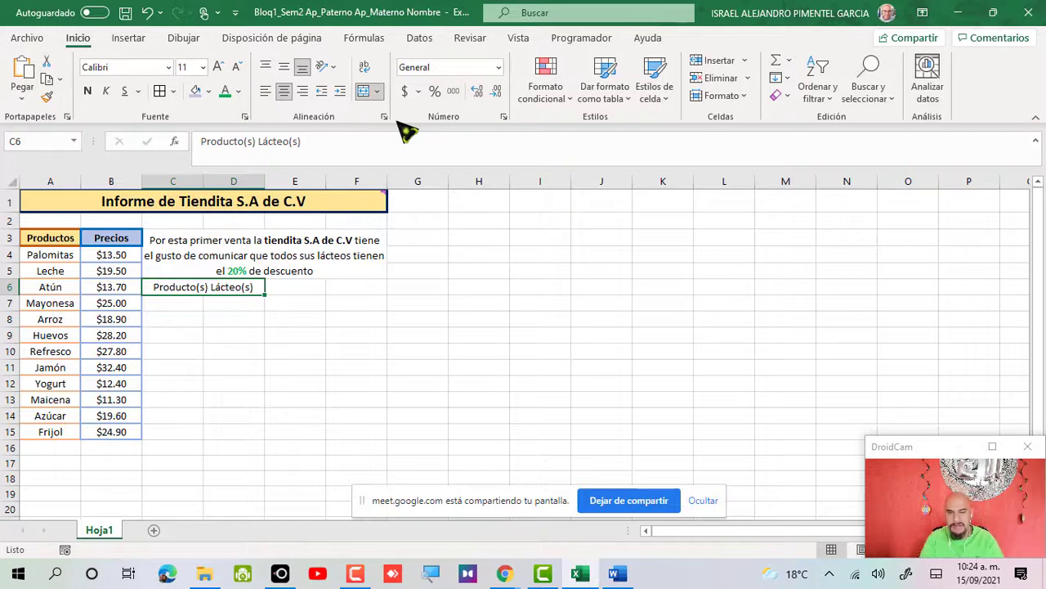
- Enter the headings "Descuento" in E6 and "Precio_Nuv" in F6
click(304, 290)
text(DEs)
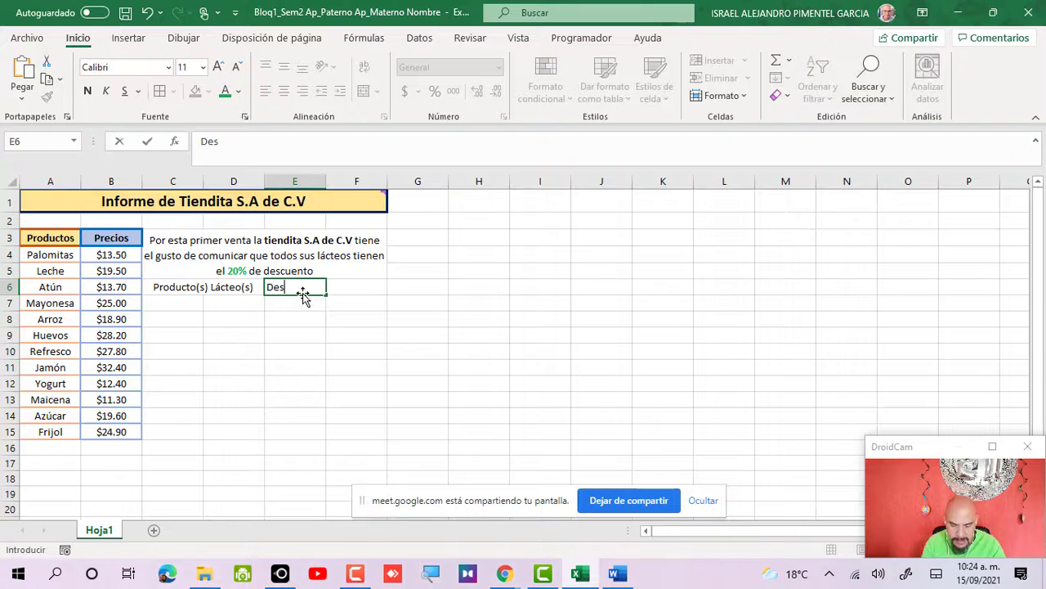
key(Tab)
text(P)
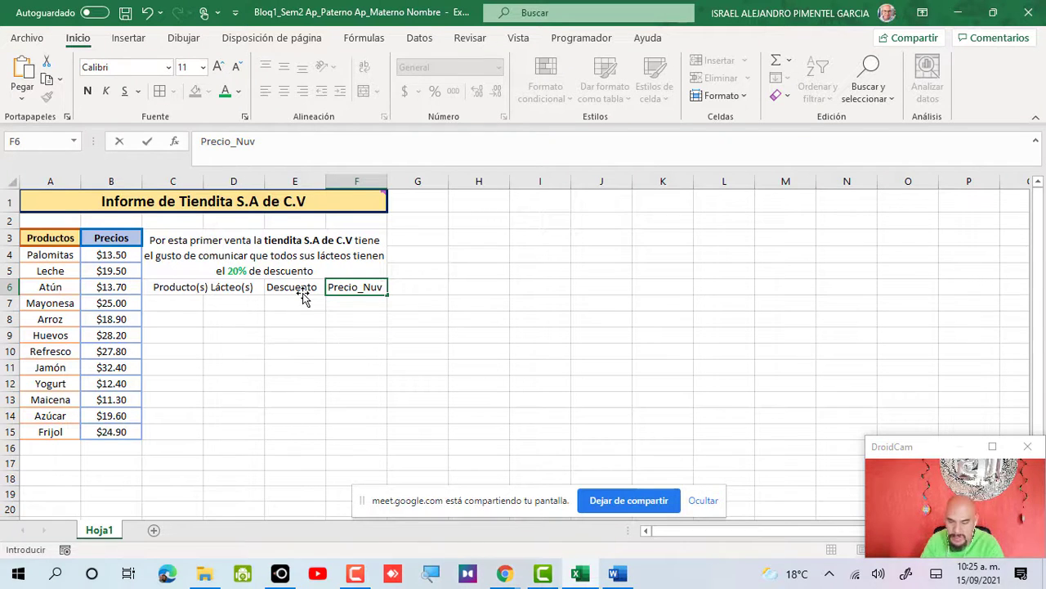
key(Return)
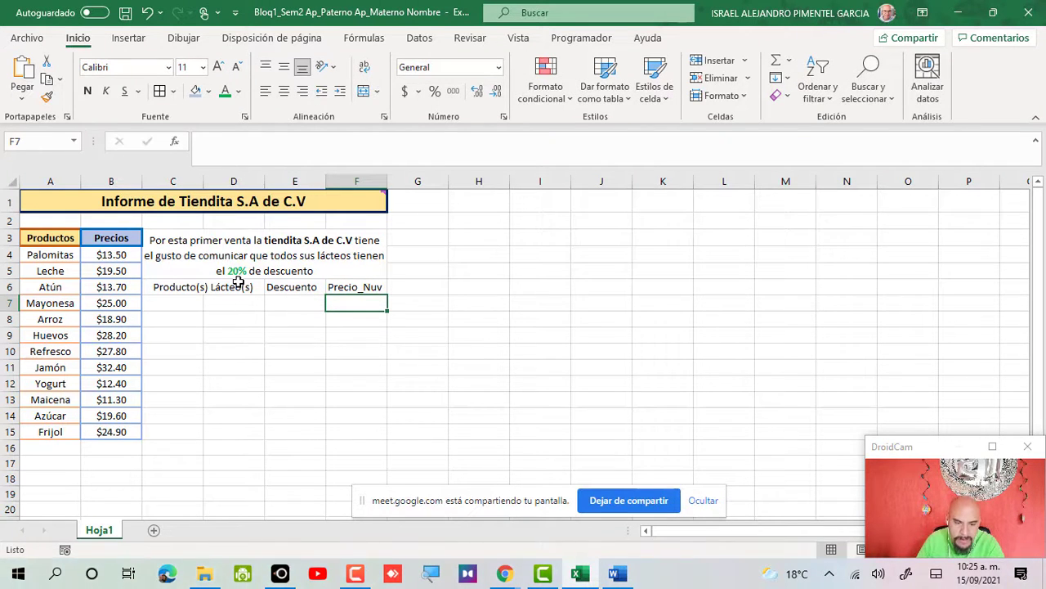
- Format the heading row C6:F6 as bold, vertically centered text with a light green fill
drag(168, 287, 354, 287)
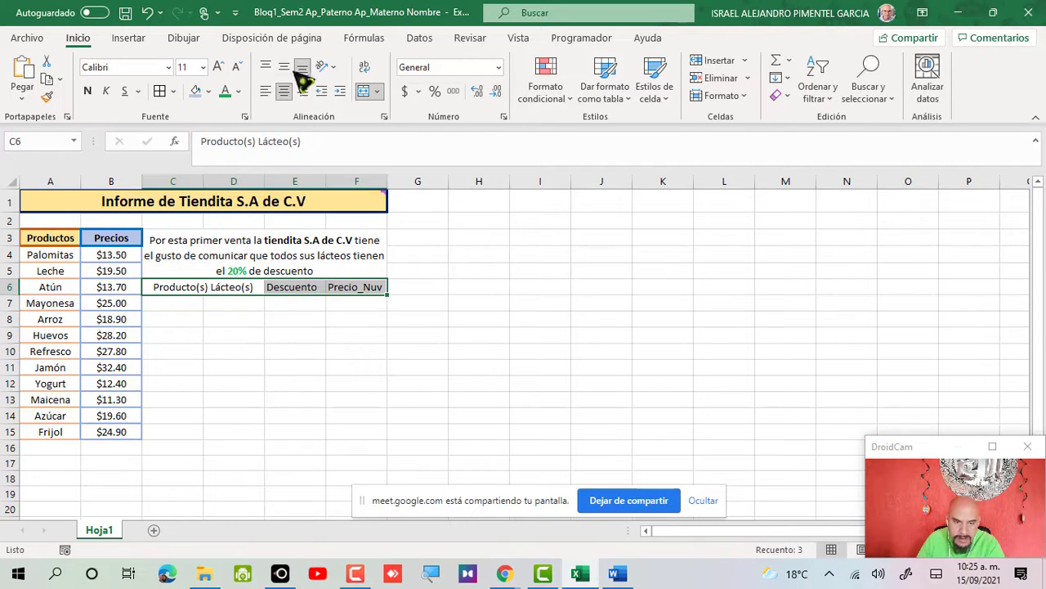
click(90, 90)
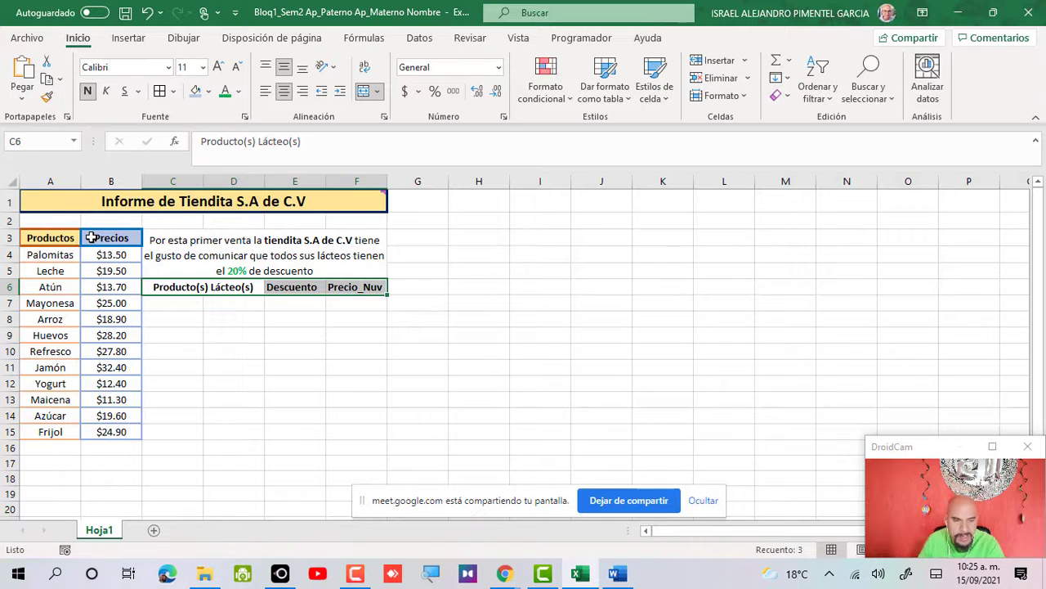
click(209, 91)
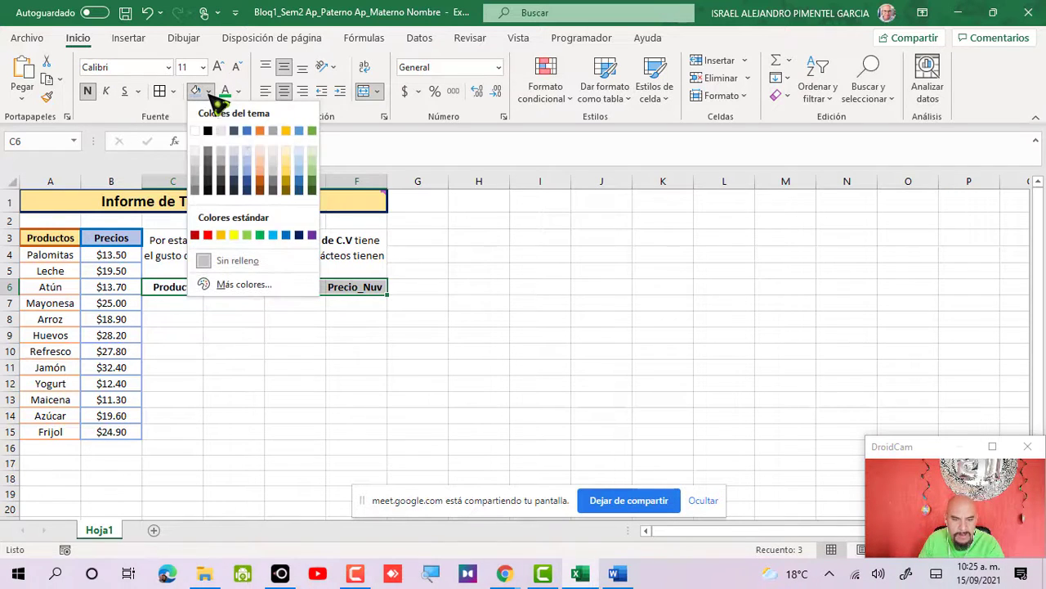
click(312, 162)
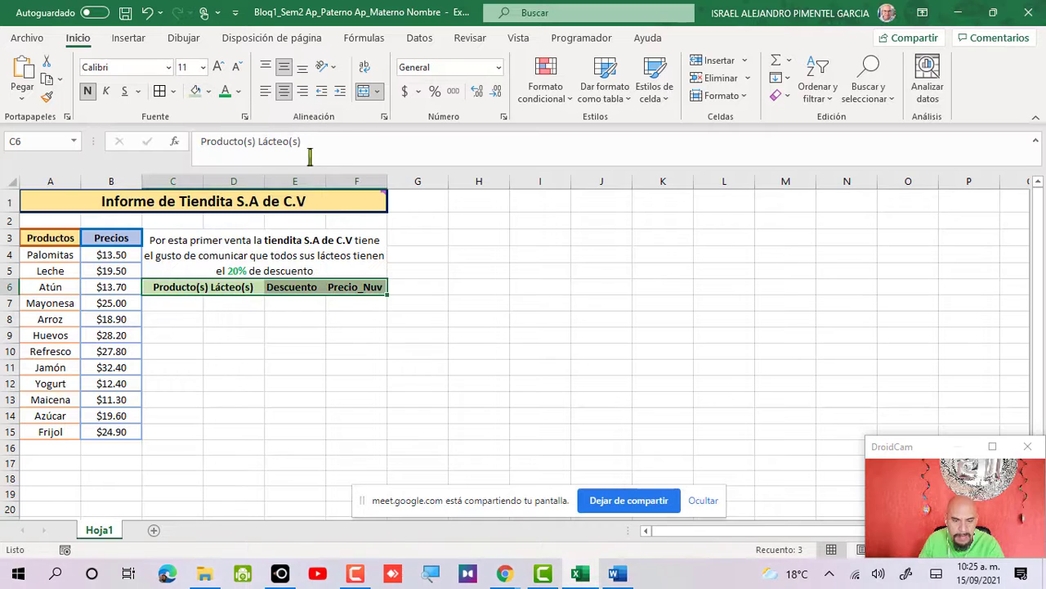
- Apply thick green borders to all cells of the heading row C6:F6
click(173, 91)
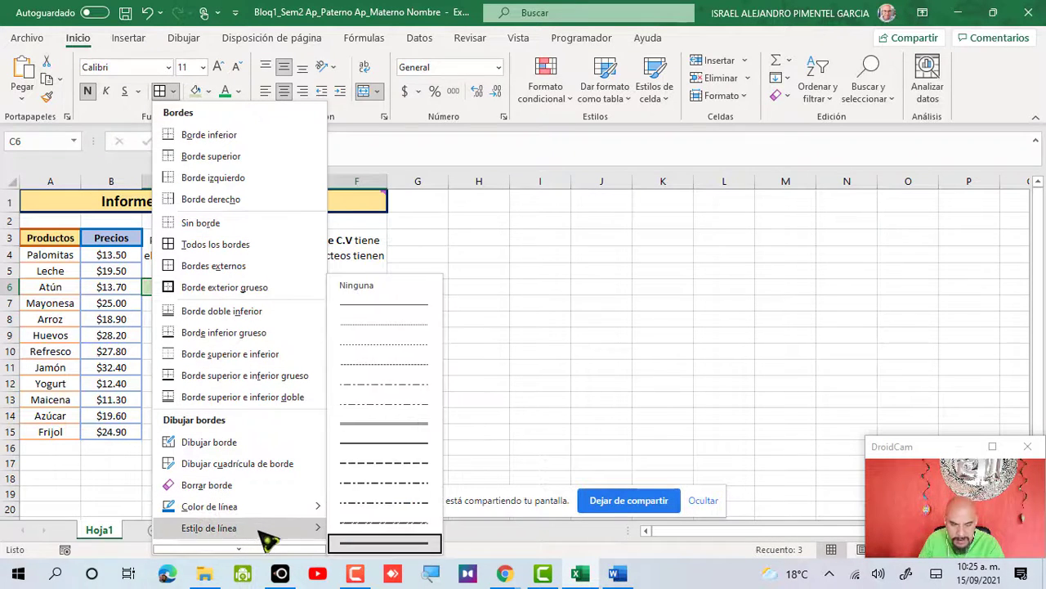
mouse_move(319, 509)
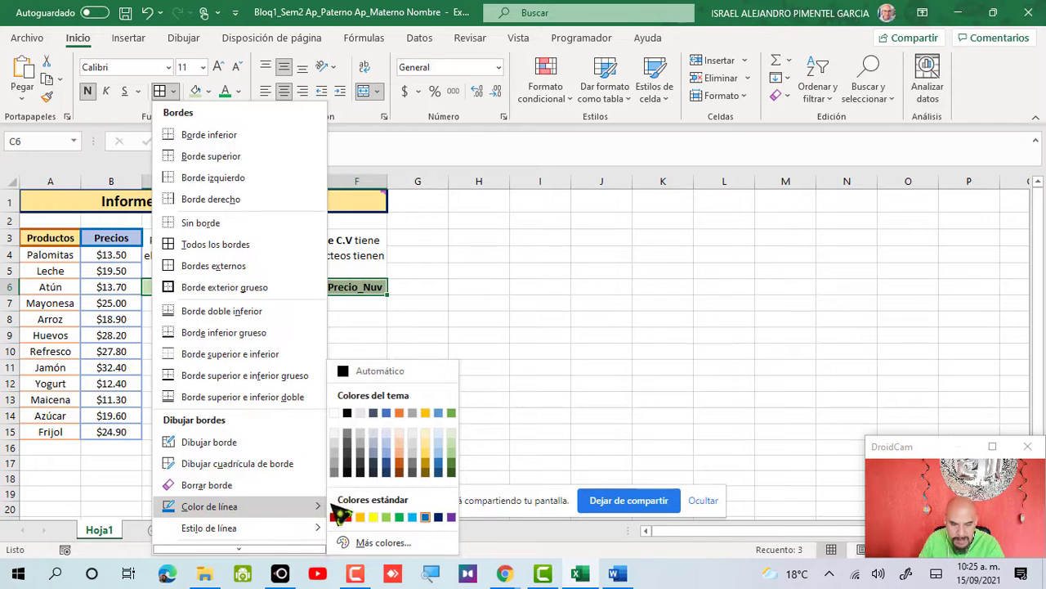
click(400, 518)
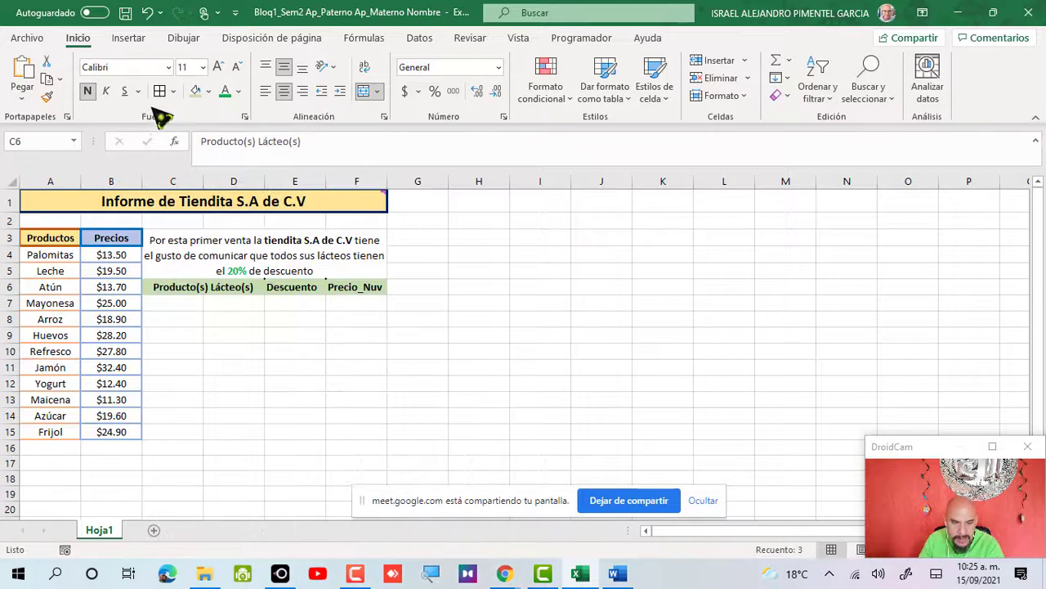
click(411, 444)
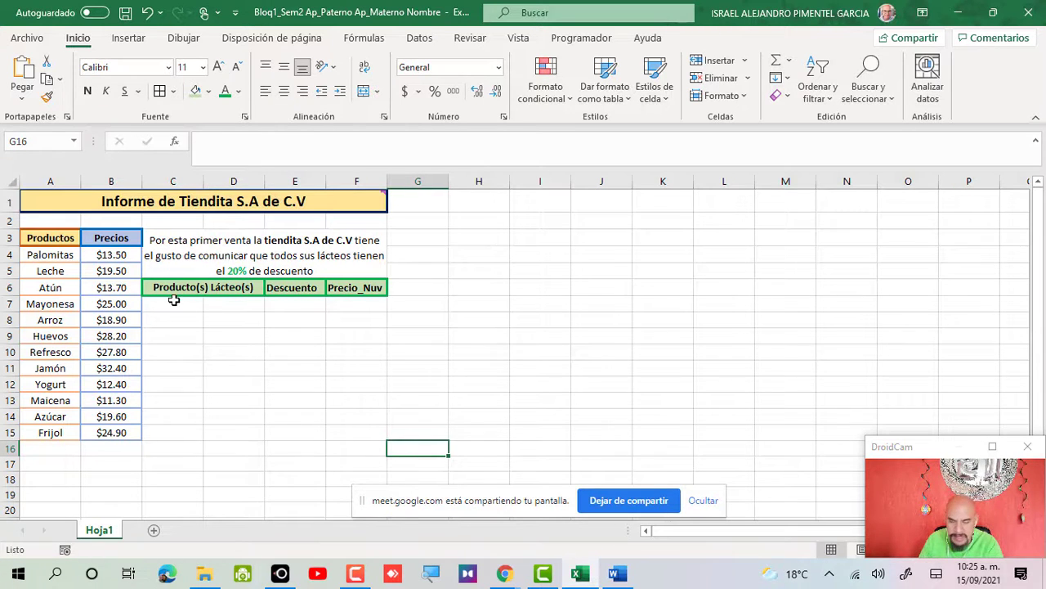
- Apply thin green borders to all cells of the two empty rows C7:F8
drag(183, 305, 357, 318)
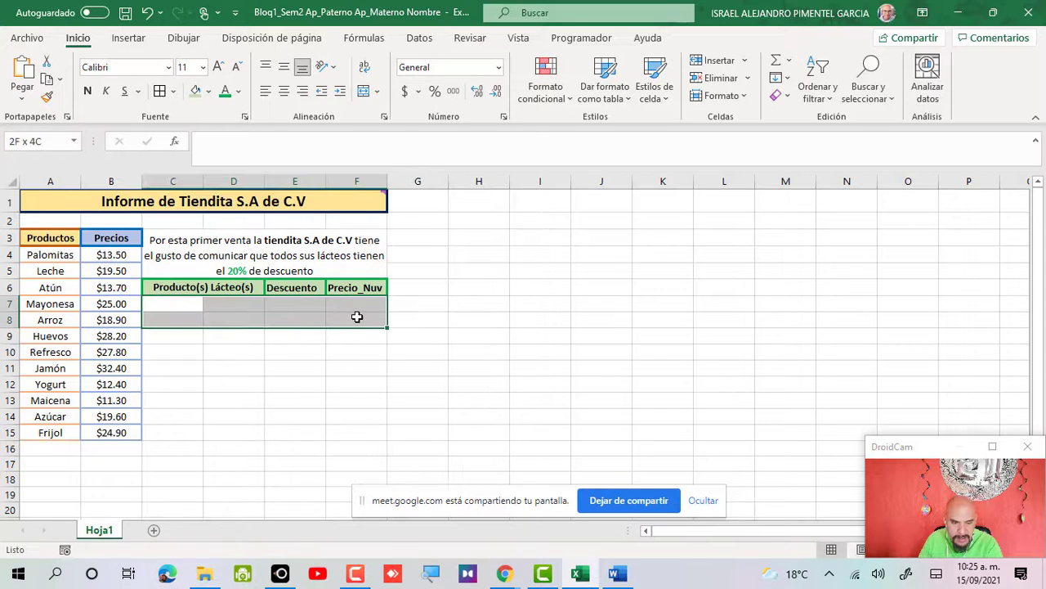
click(173, 91)
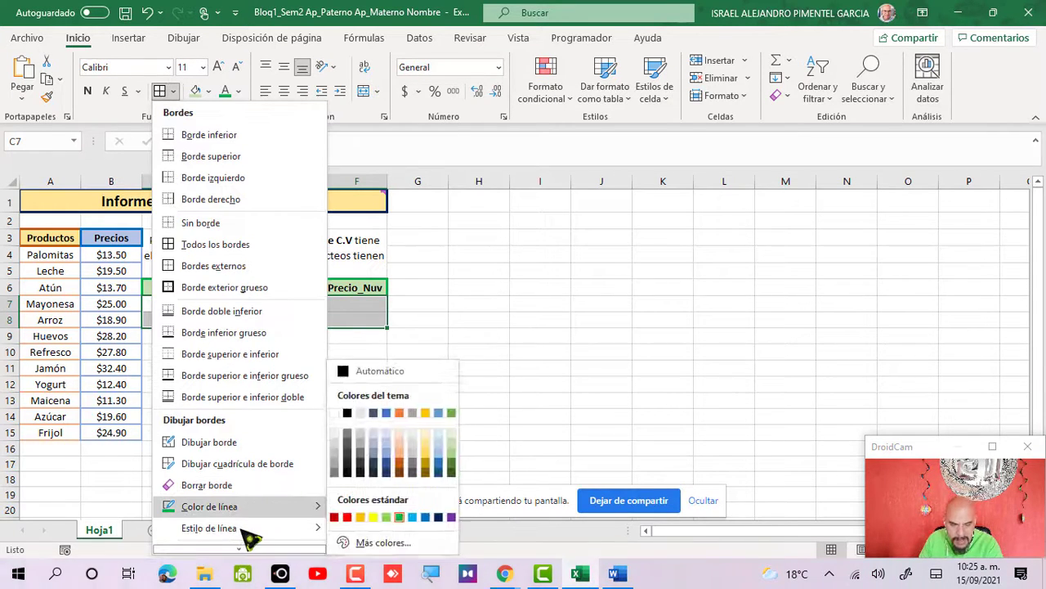
mouse_move(284, 535)
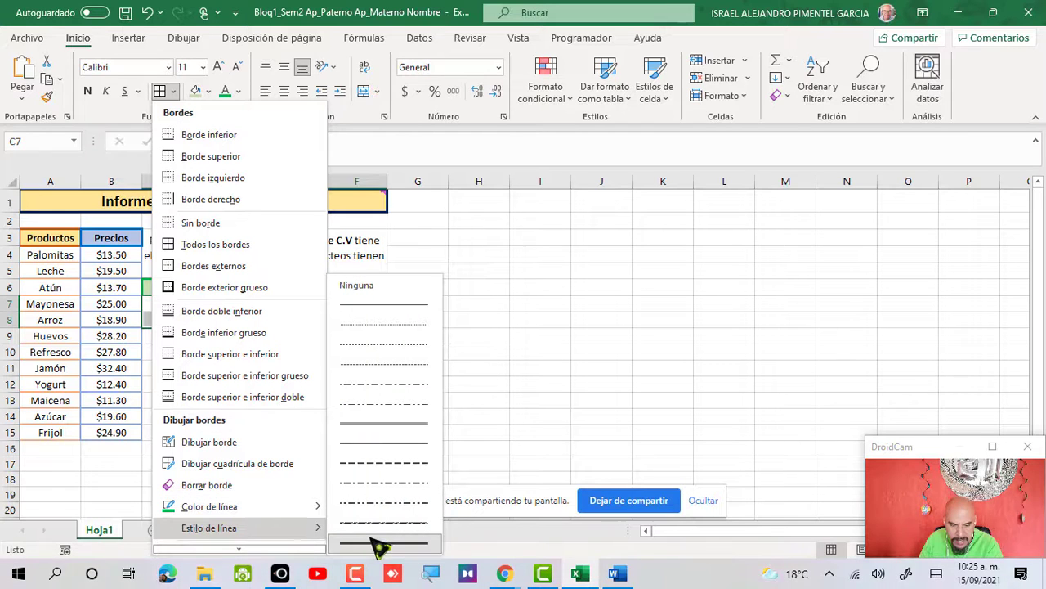
click(360, 309)
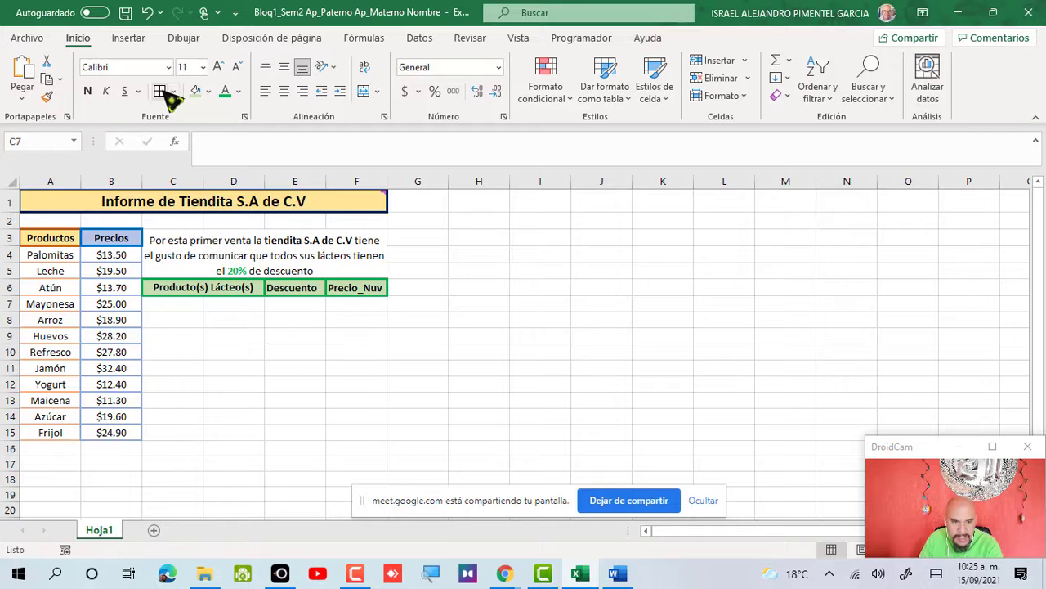
click(161, 91)
click(351, 384)
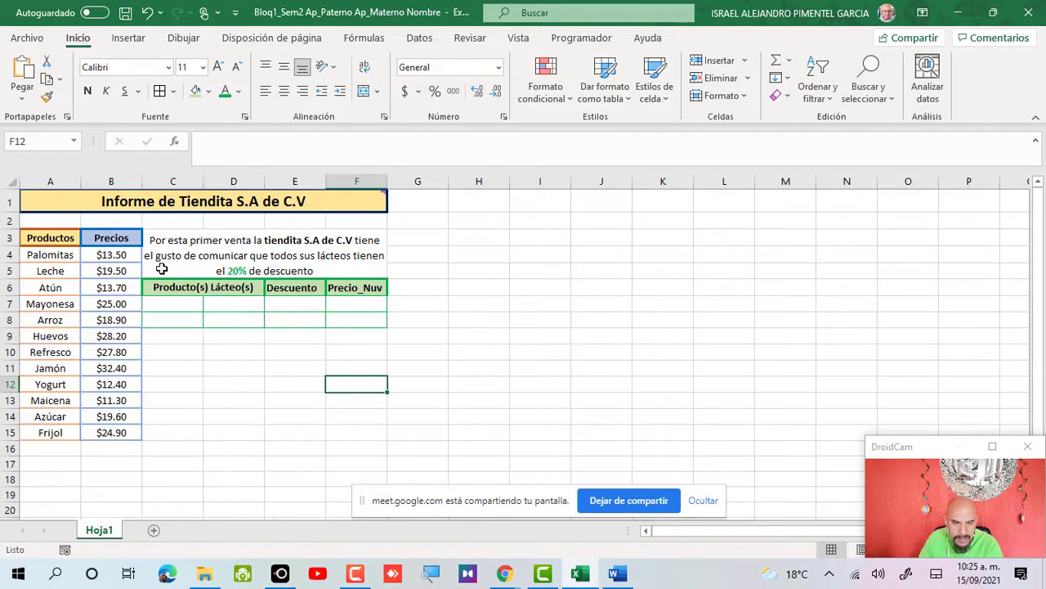
- Set the border line style to thick, try all borders on C6:F7, and undo the applied borders
drag(178, 303, 352, 321)
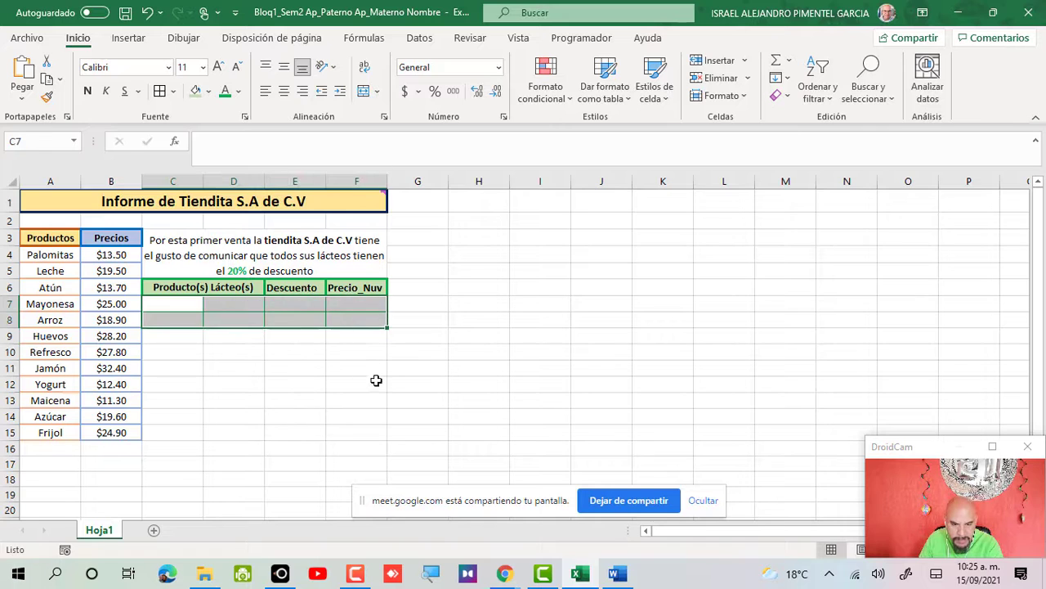
click(360, 381)
drag(182, 287, 352, 308)
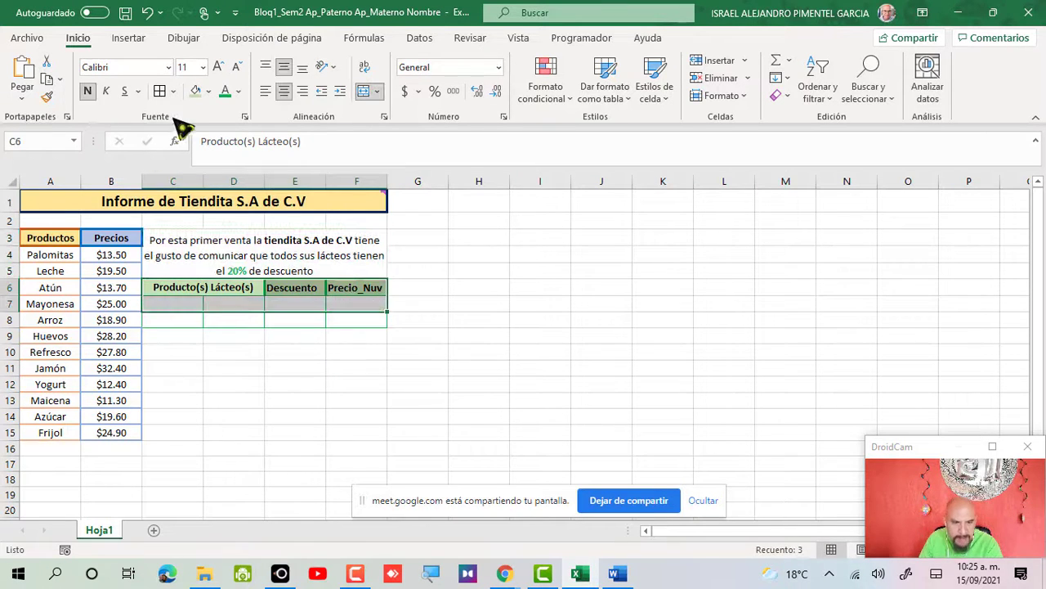
click(174, 90)
mouse_move(323, 527)
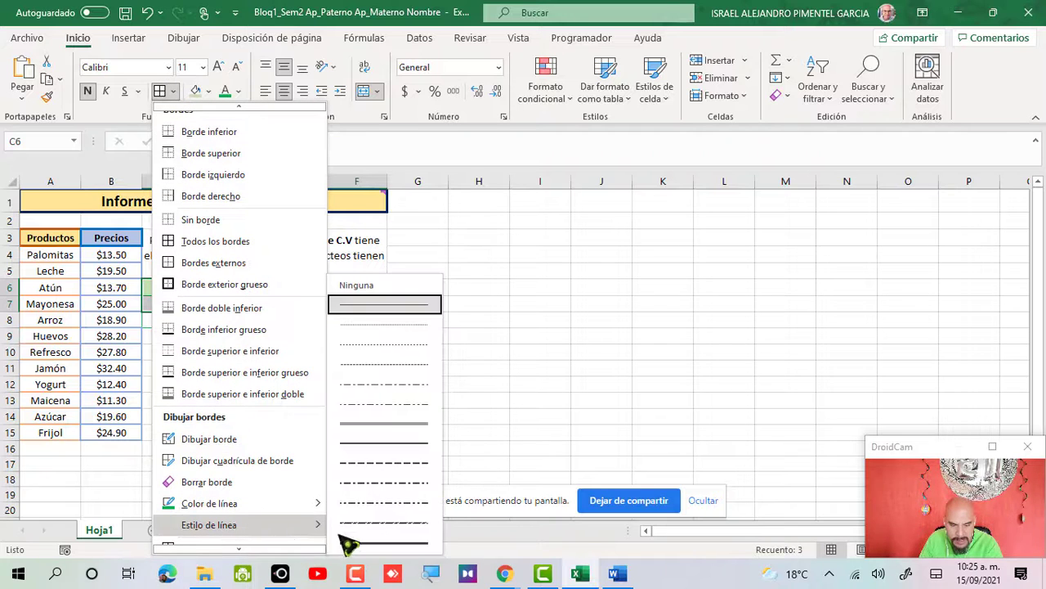
click(351, 536)
click(162, 93)
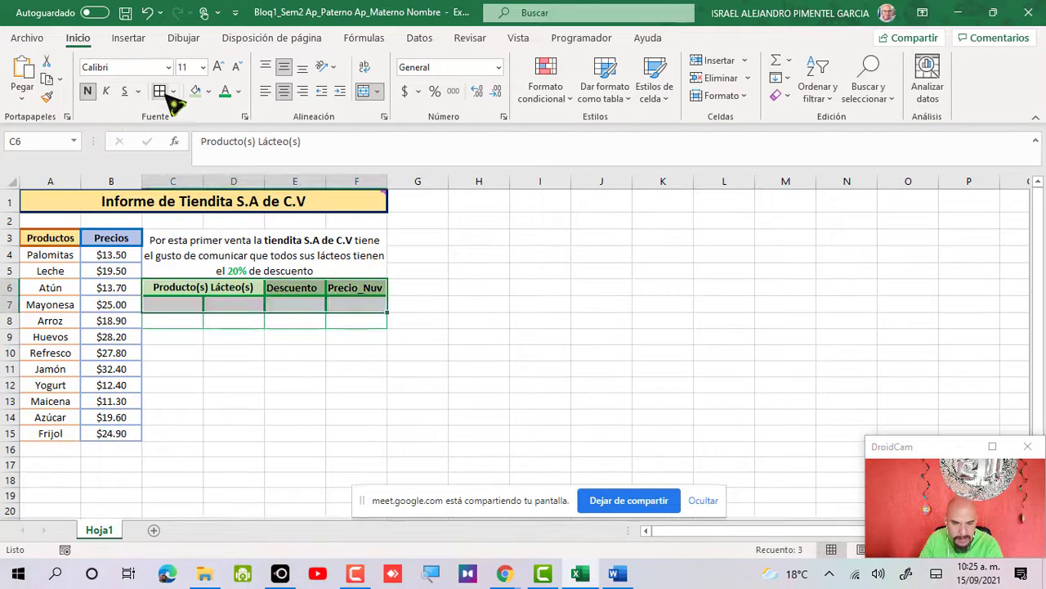
click(471, 324)
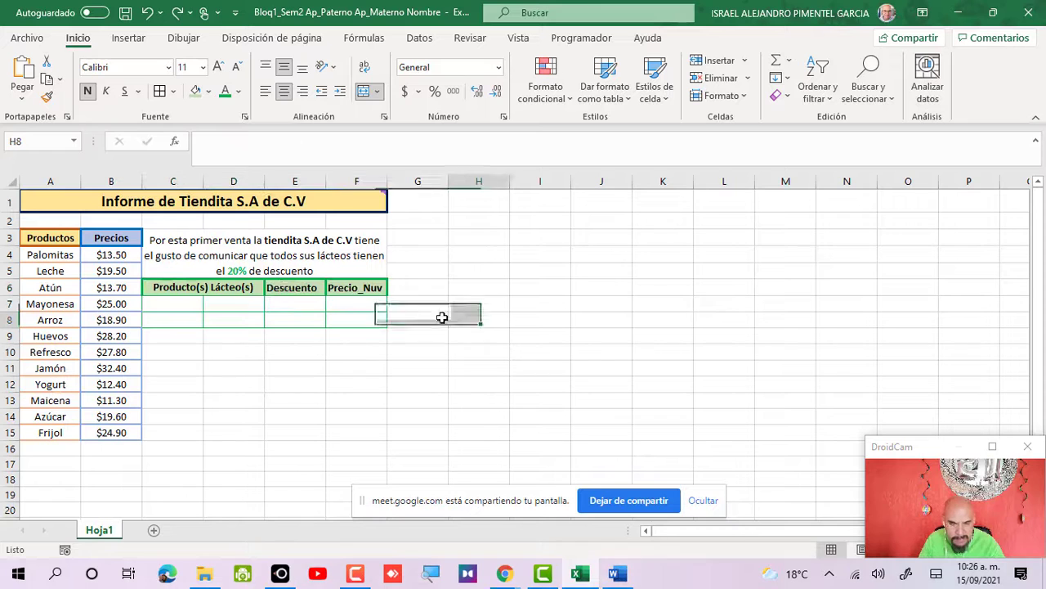
- Reapply all borders to only the heading row C6:F6 with the thick green line
drag(203, 288, 344, 286)
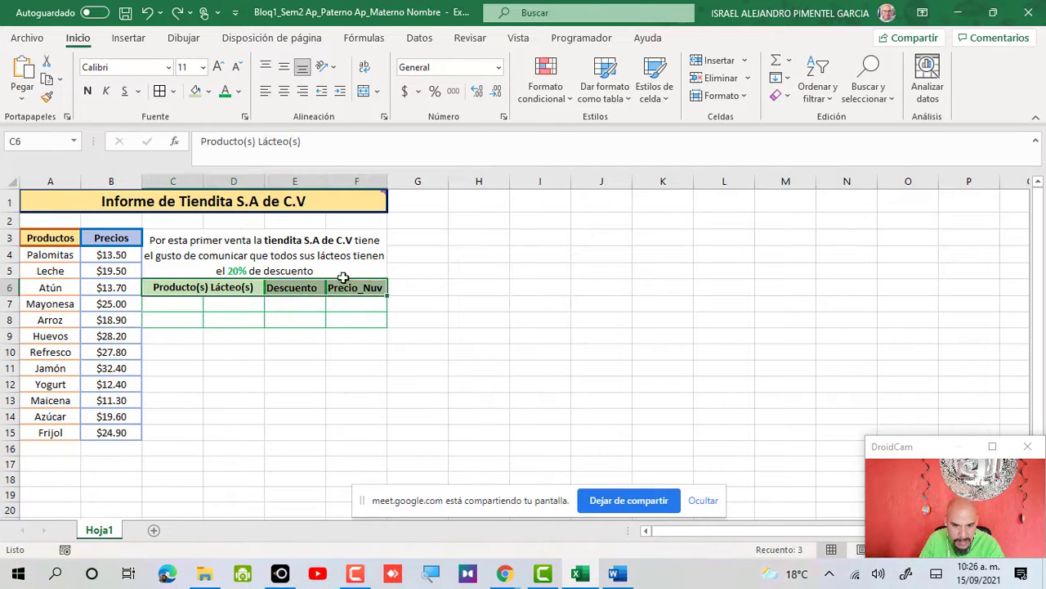
click(162, 95)
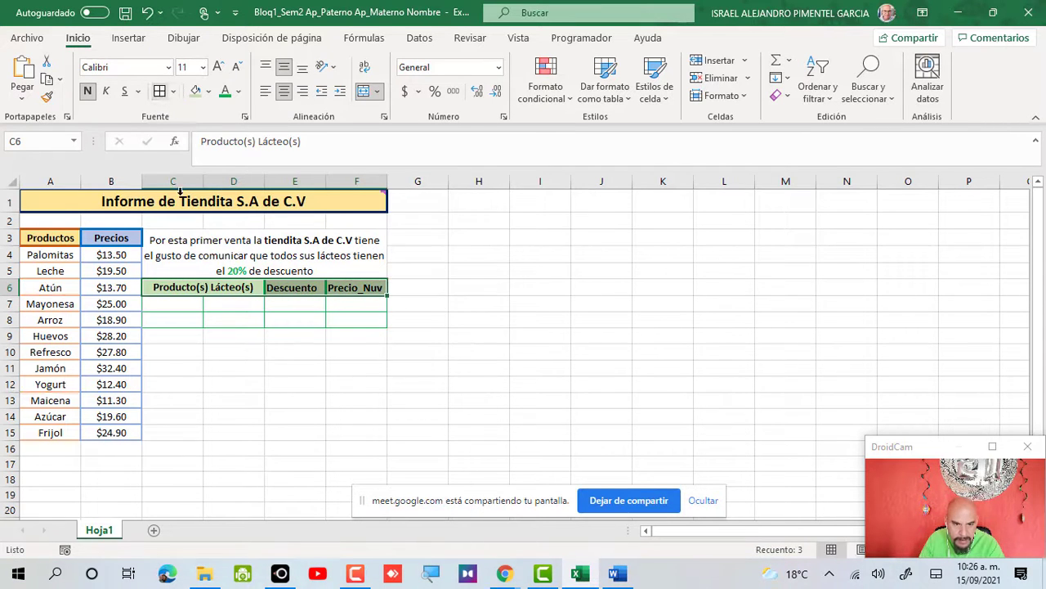
click(295, 380)
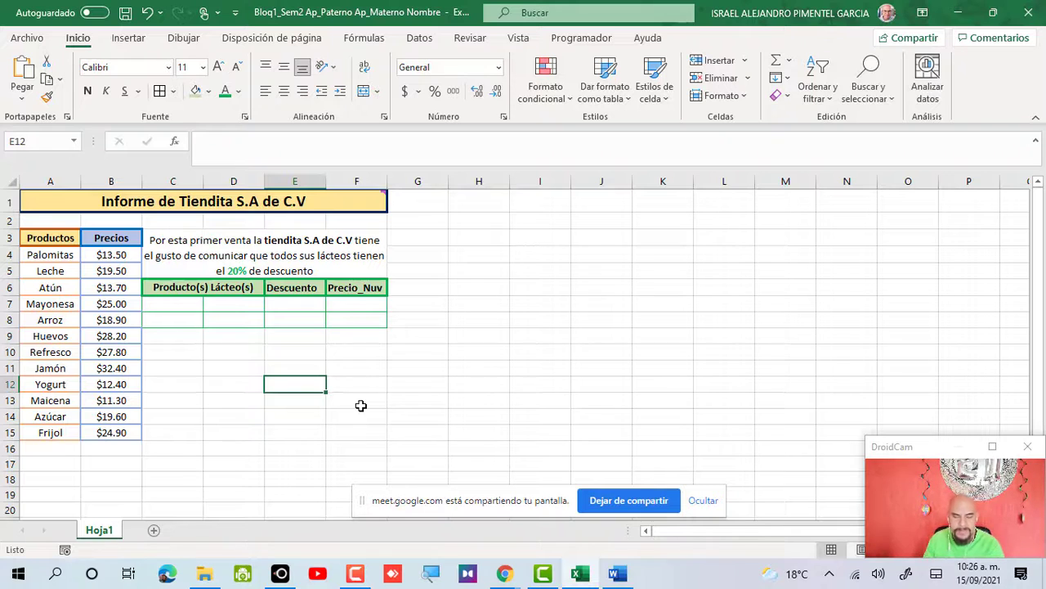
- Fill the empty table cells C7:F8 with the light green theme color
drag(191, 304, 343, 321)
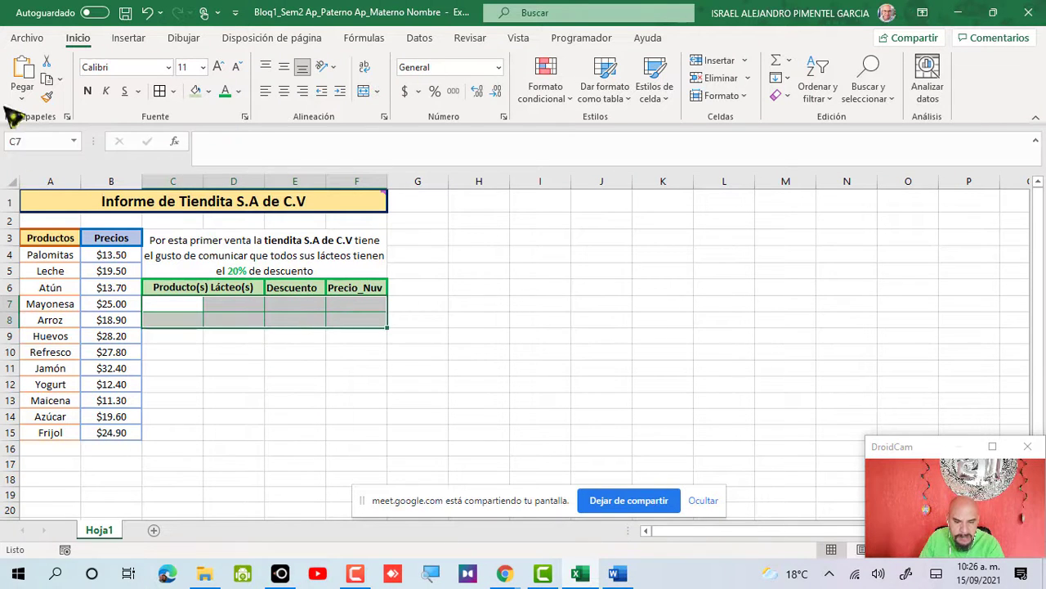
click(209, 92)
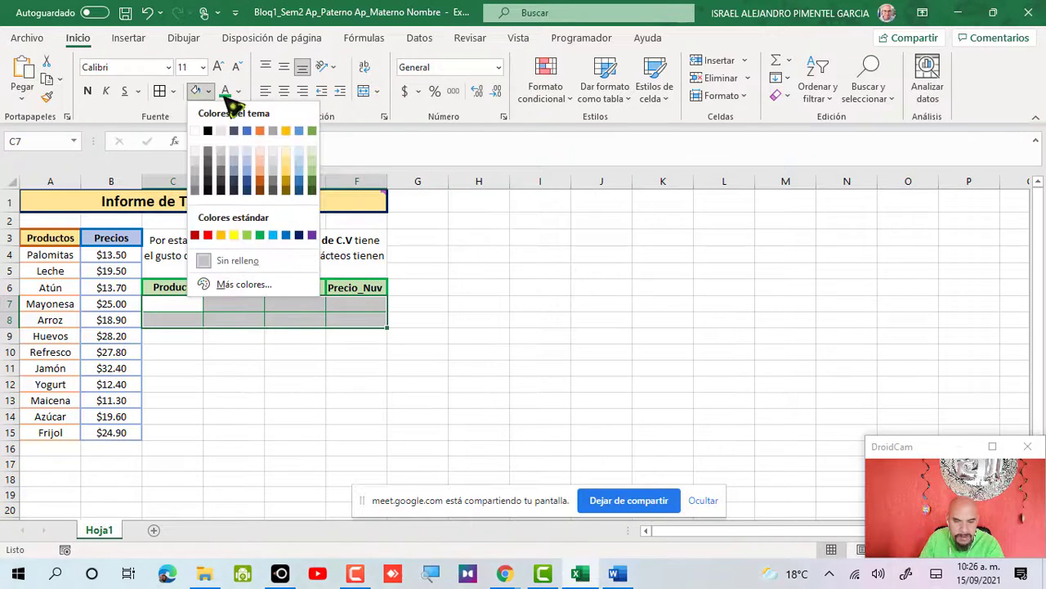
click(312, 169)
- Fill the heading row C6:F6 with the full-strength green theme color
drag(211, 288, 352, 288)
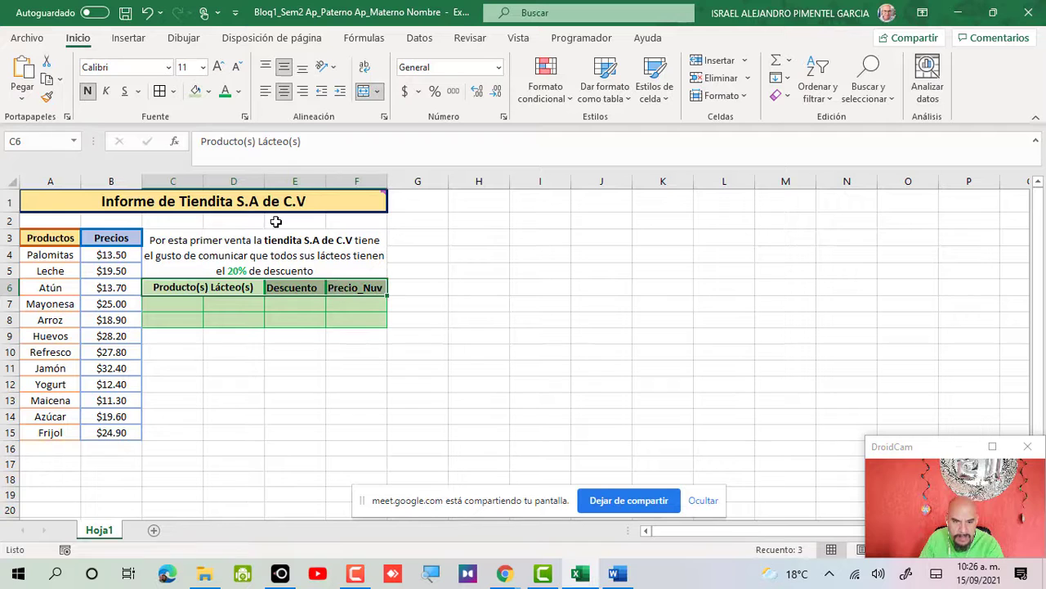
click(209, 90)
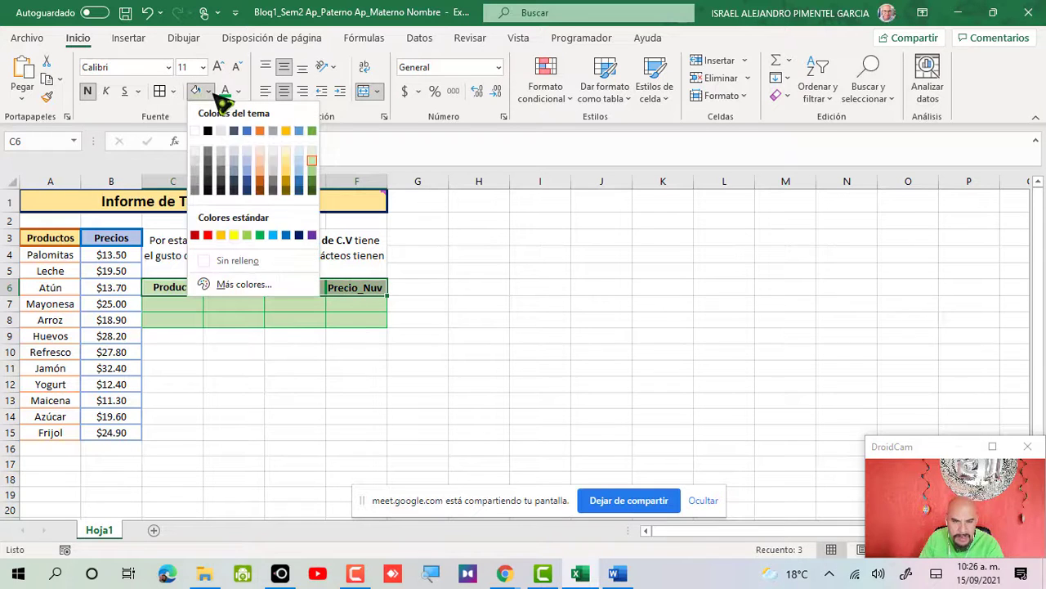
click(315, 140)
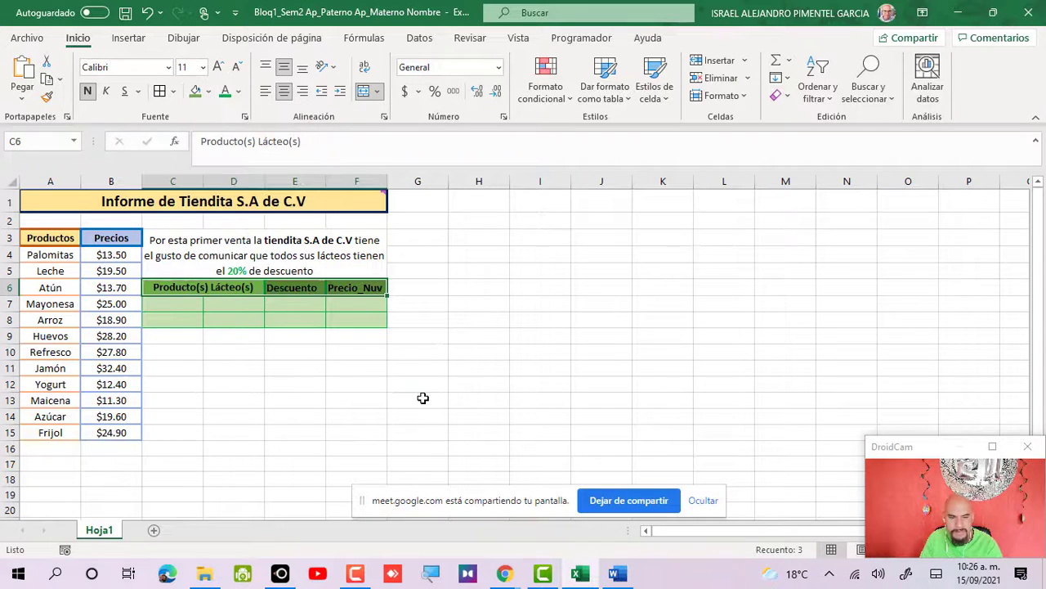
click(422, 398)
- Merge and center C7:D7 and C8:D8 separately to form one product cell per row
click(187, 305)
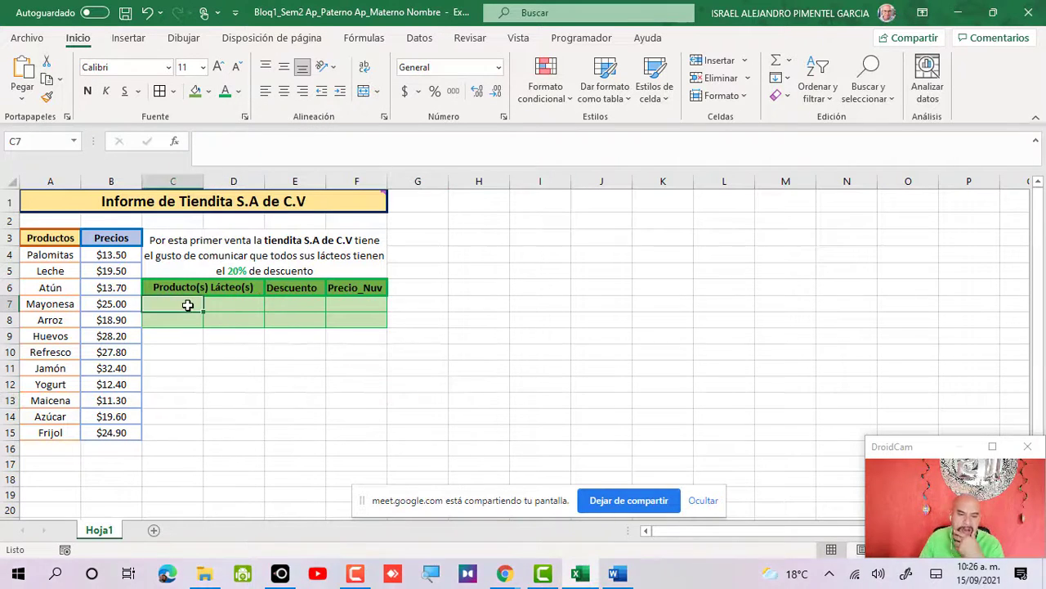
mouse_move(209, 304)
mouse_down()
mouse_move(222, 304)
mouse_move(169, 298)
mouse_move(225, 301)
mouse_move(196, 300)
mouse_move(222, 302)
mouse_move(215, 320)
mouse_up()
click(364, 91)
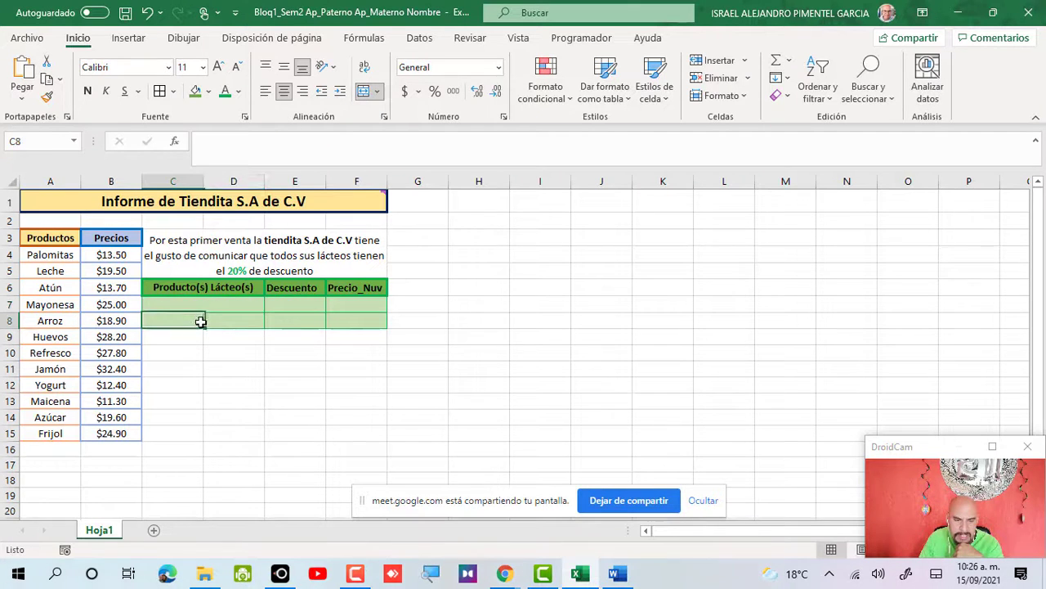
click(364, 91)
click(318, 307)
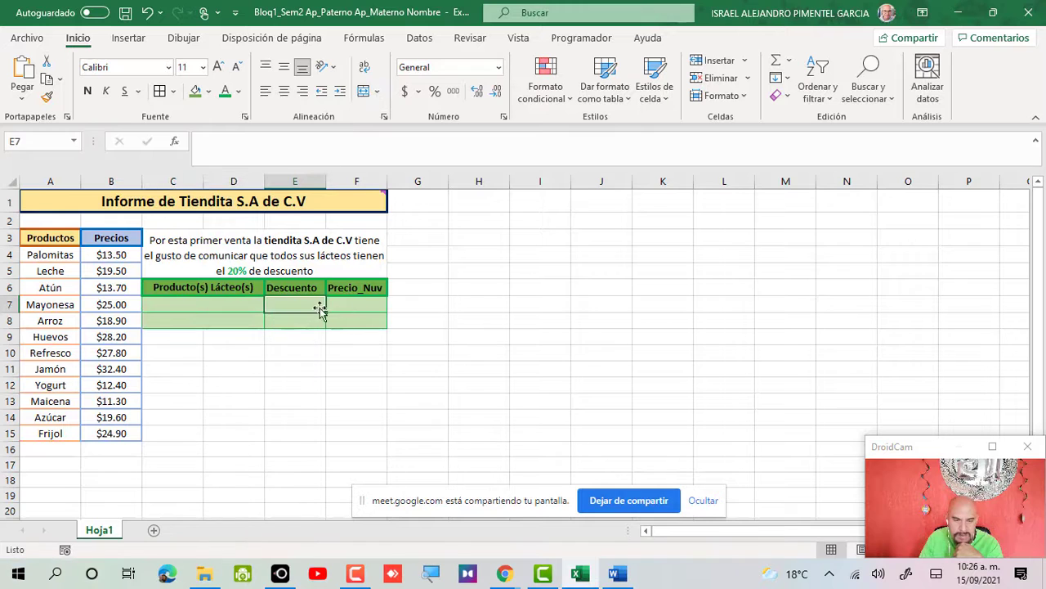
click(224, 305)
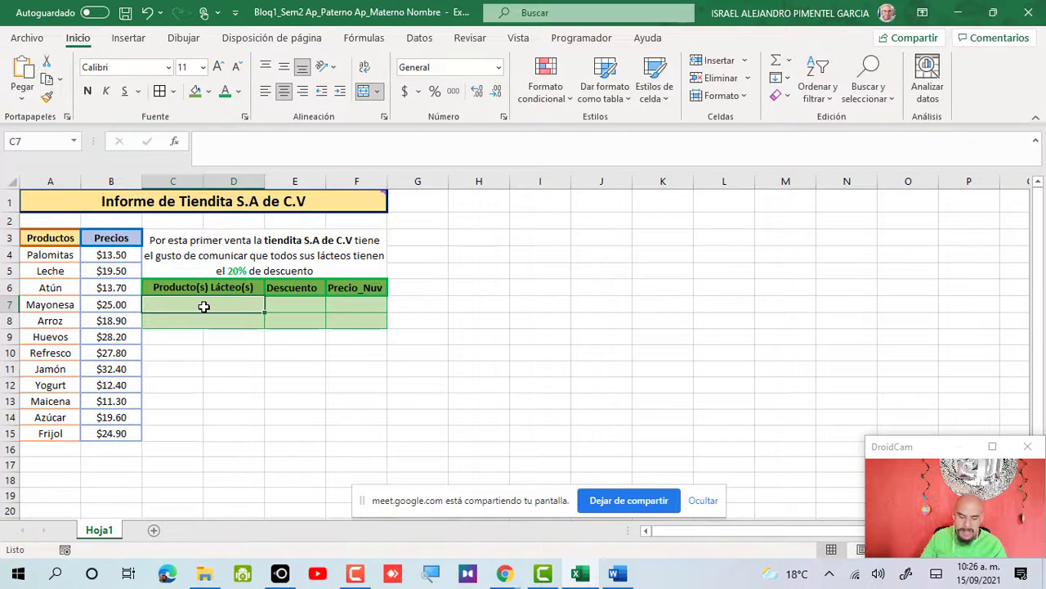
key(alt+Tab)
key(alt+Tab)
key(alt+Tab)
key(alt+Tab)
key(alt+Tab)
key(alt+Tab)
key(alt+Tab)
key(alt+Tab)
key(alt+Tab)
key(alt+Tab)
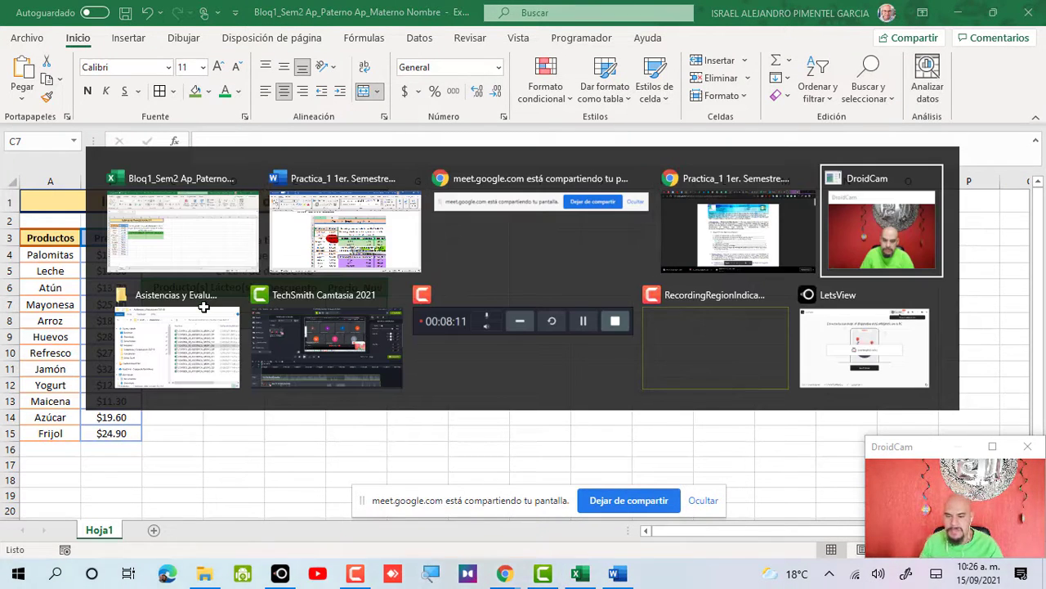
key(alt+Tab)
key(alt+Tab)
key(alt+Tab)
key(alt+Tab)
key(alt+Tab)
key(alt+Tab)
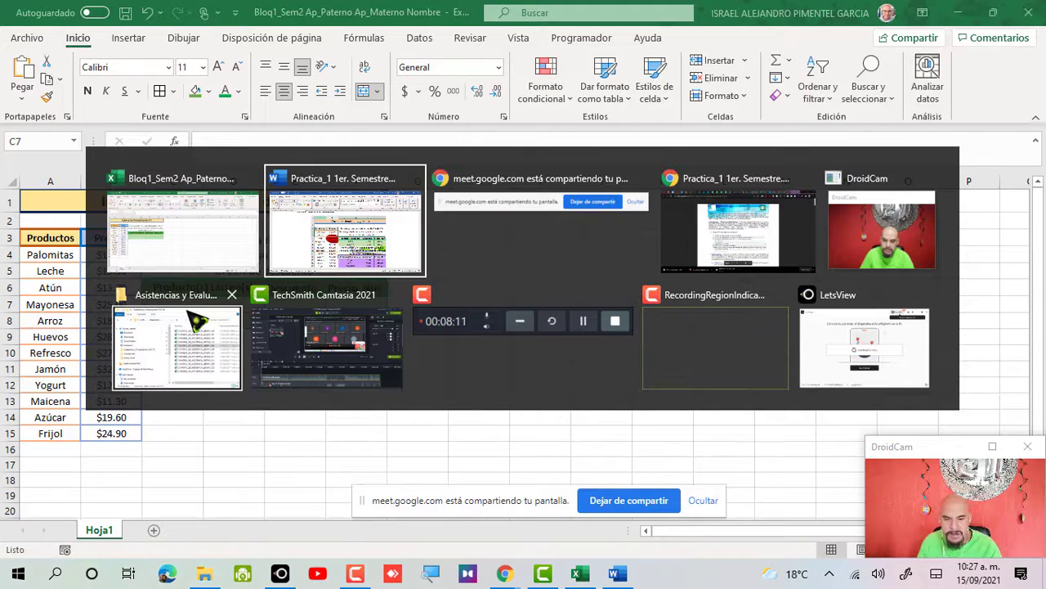
key(alt+Tab)
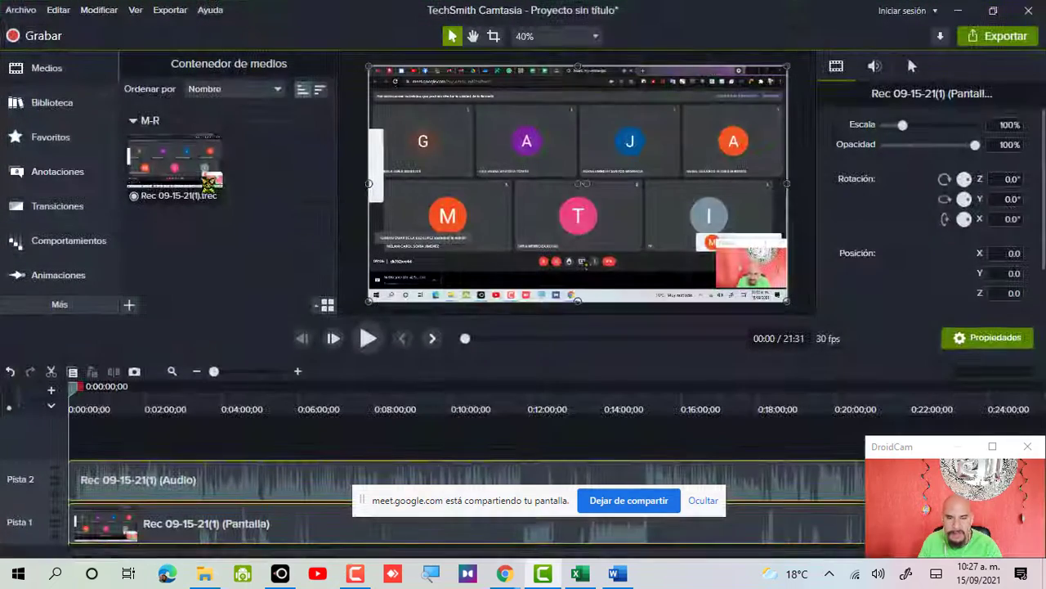
click(961, 12)
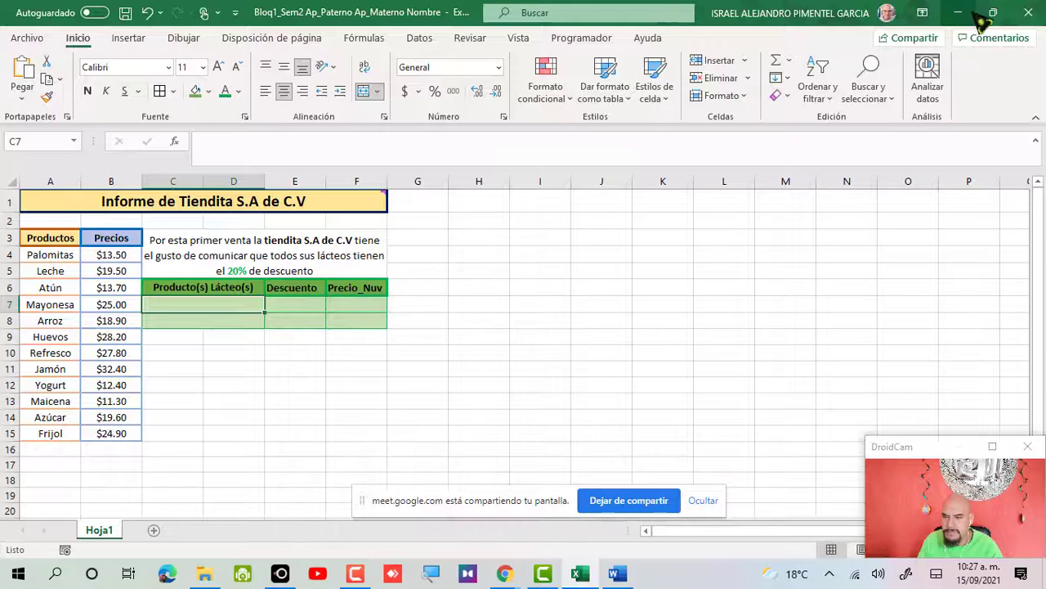
- Switch to the Google Meet call in Chrome to check the participants' raised hands, and return to the Excel workbook
key(alt+Tab)
key(alt+Tab)
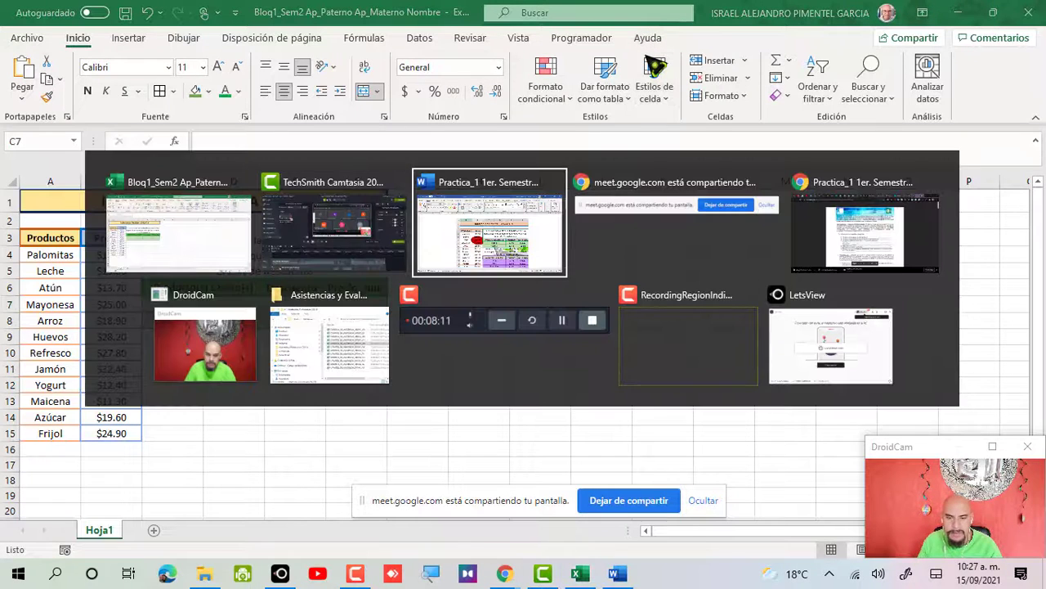
key(alt+Tab)
key(alt+Tab)
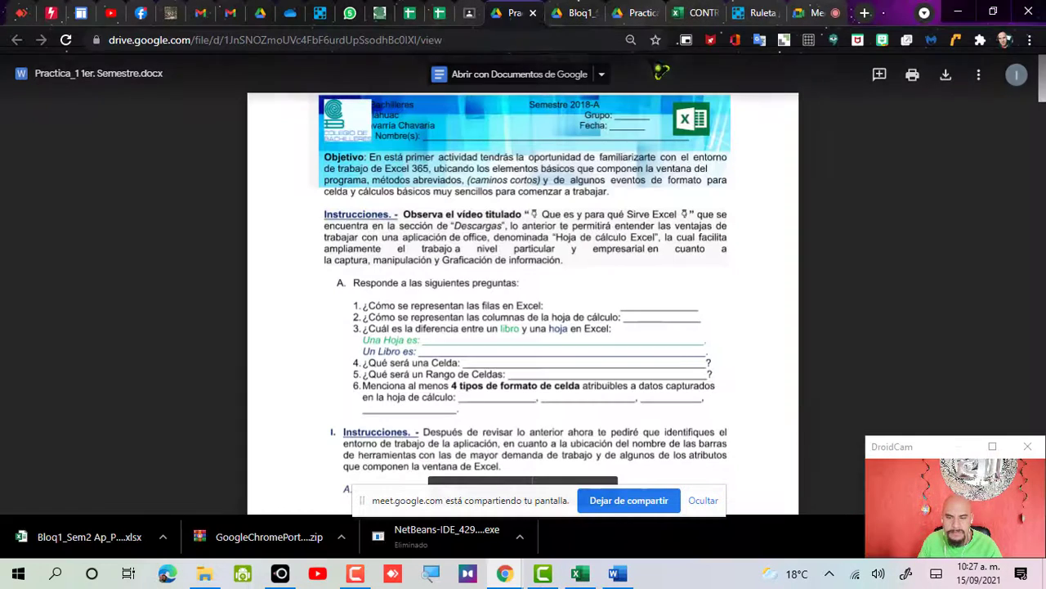
click(832, 18)
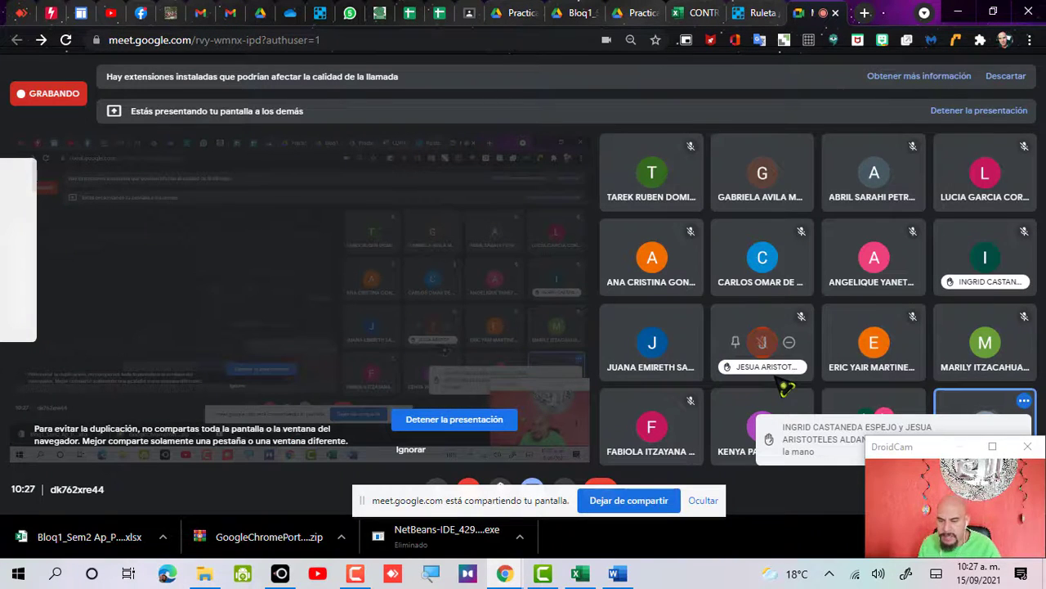
key(alt+Tab)
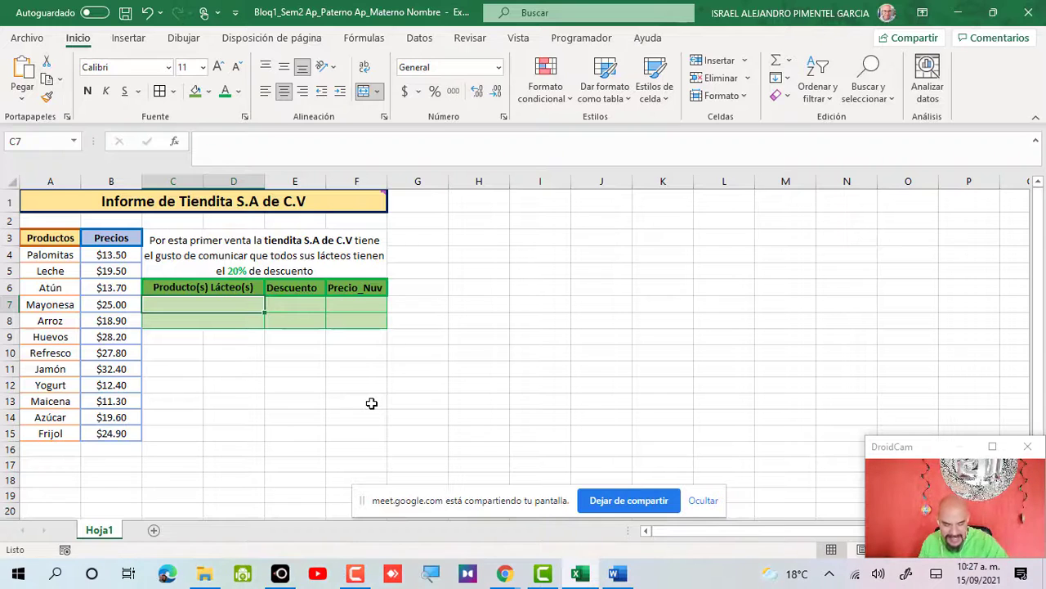
key(alt+Tab)
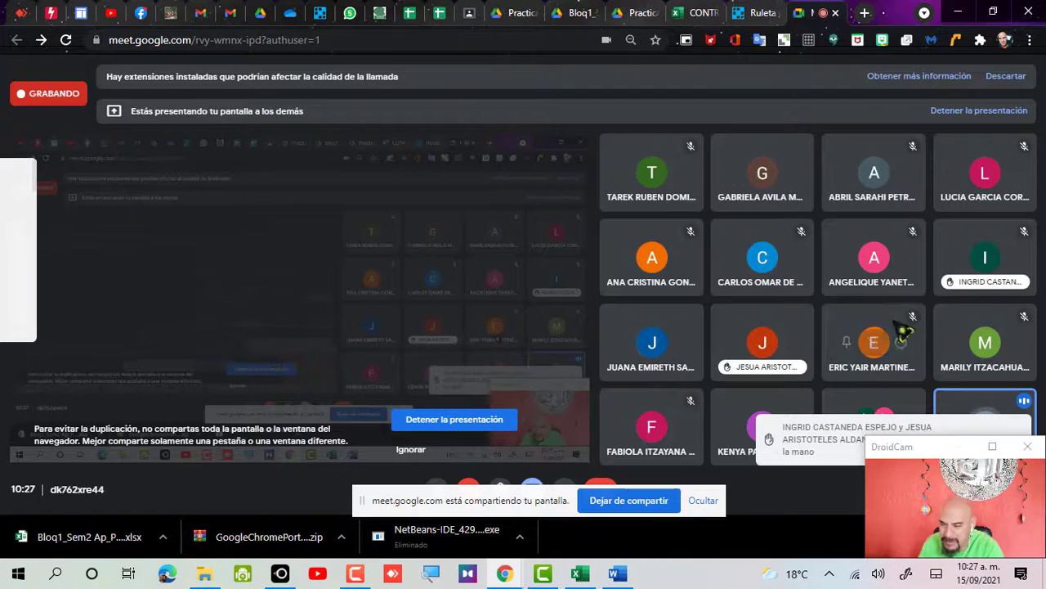
key(alt+Tab)
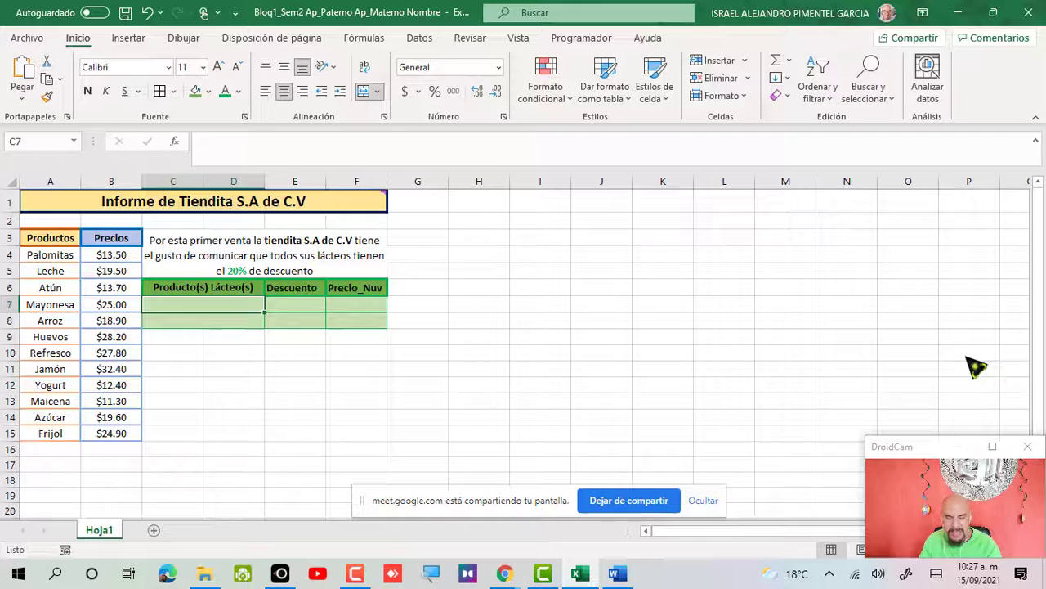
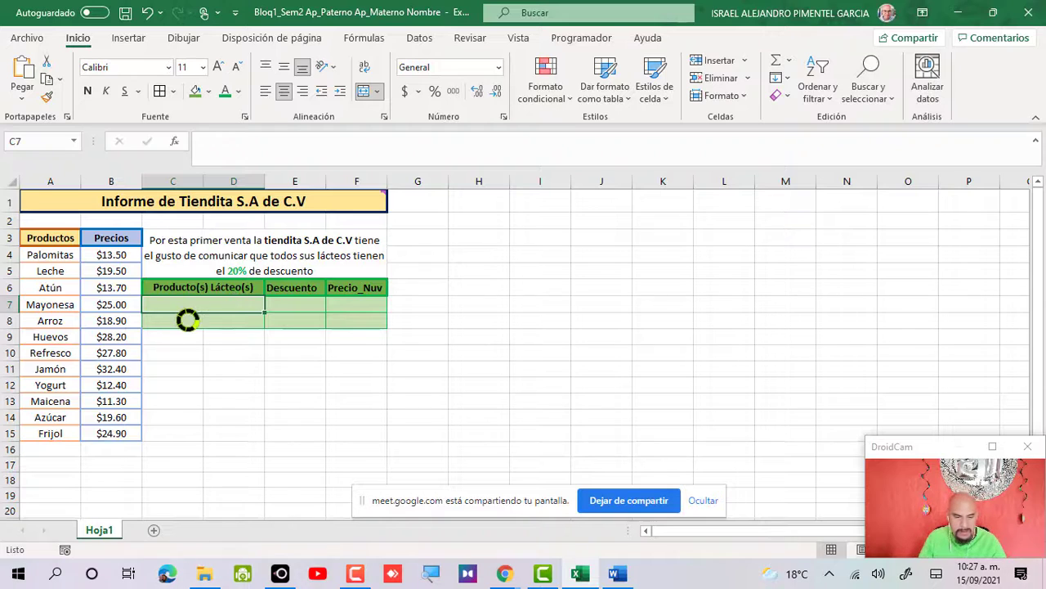
- Enter the formula =A5 in merged cell C7 to bring in the product Leche
scroll(188, 320, up, 3)
scroll(188, 323, up, 1)
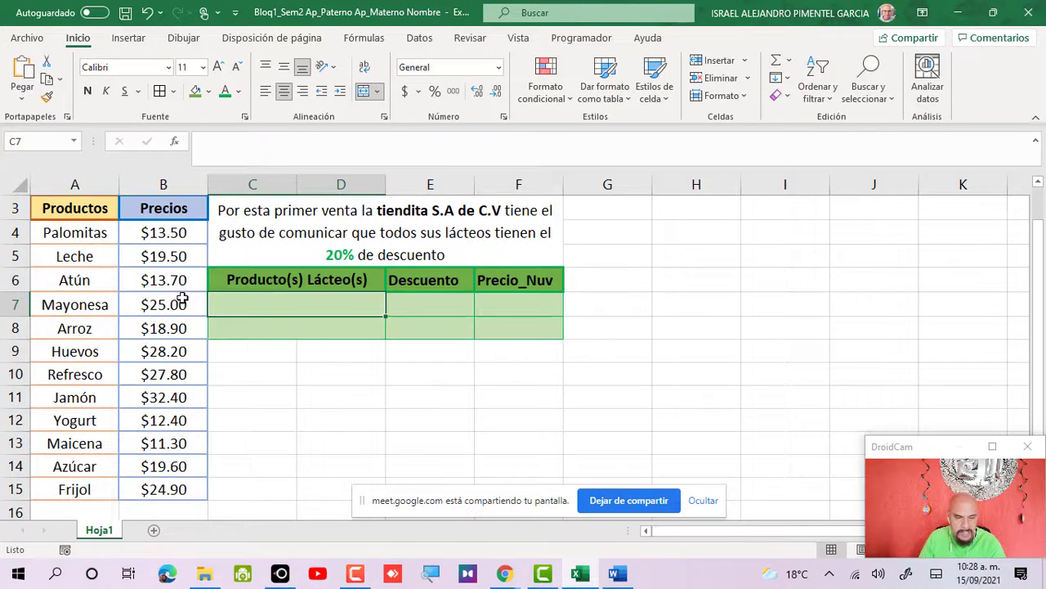
text(=)
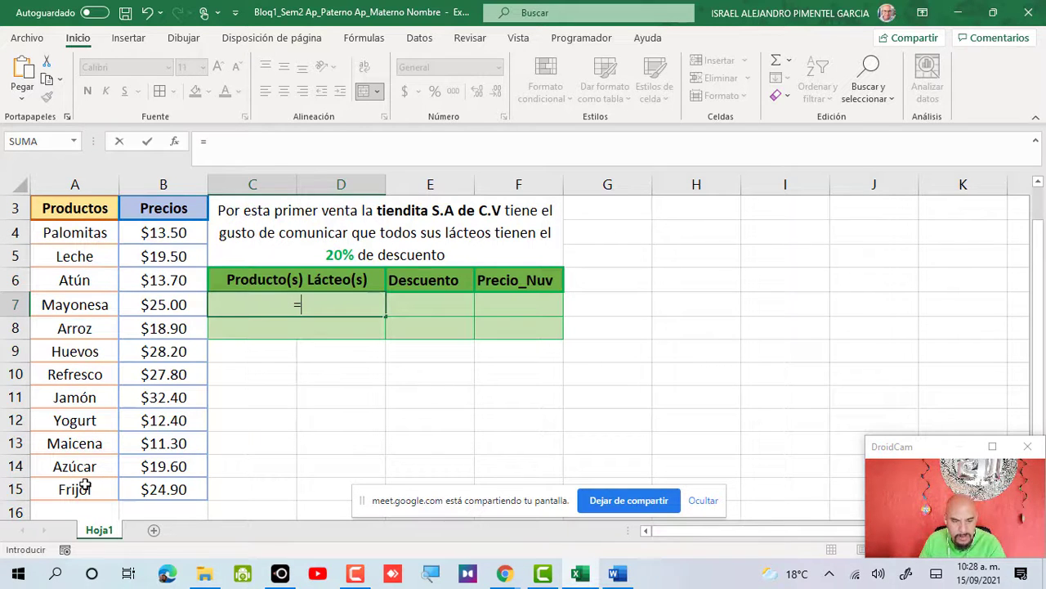
click(85, 260)
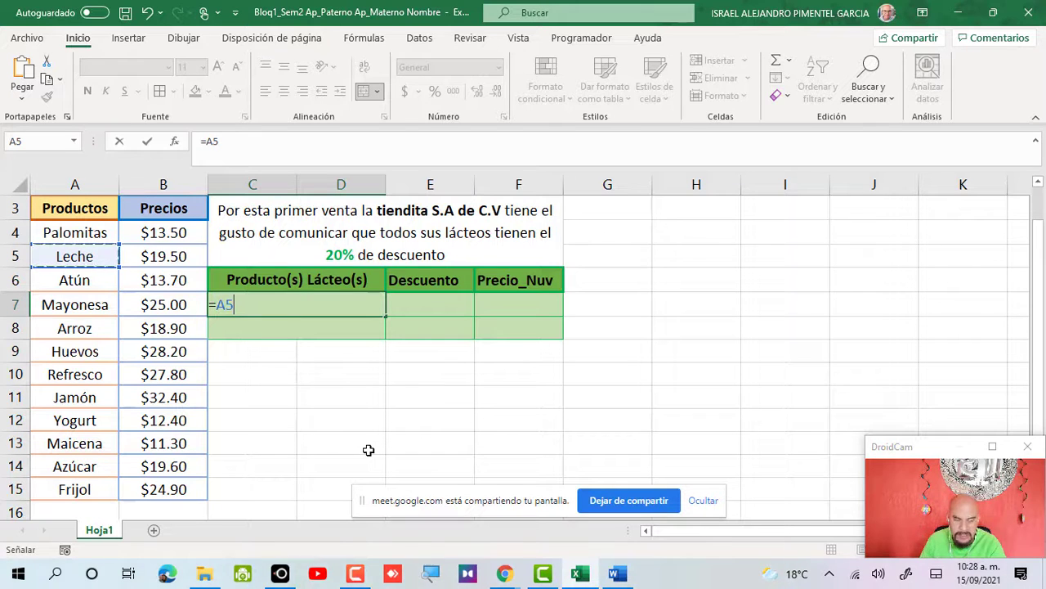
key(Return)
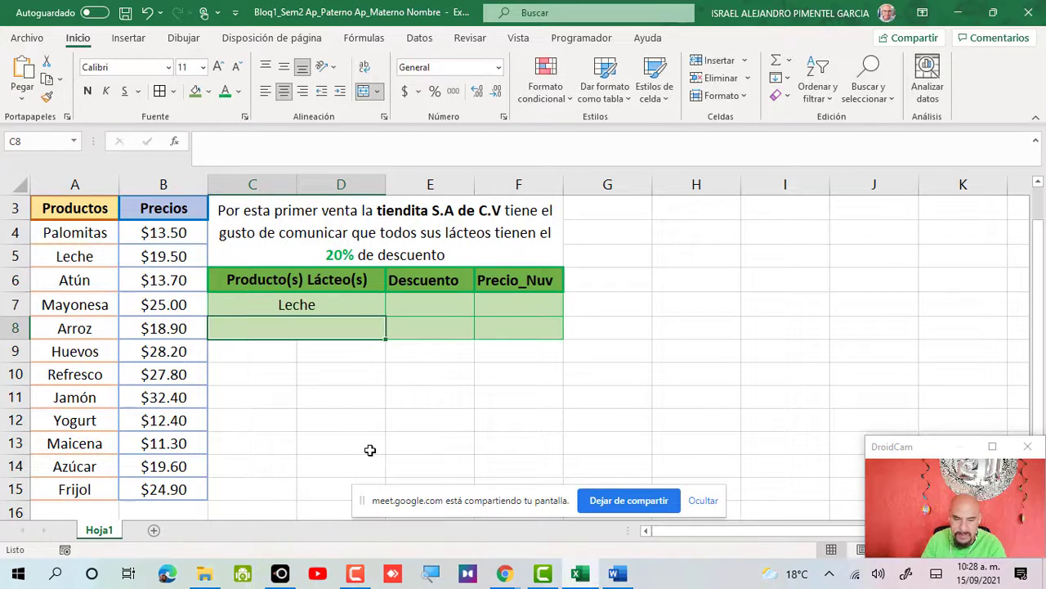
- Enter the formula =A12 in merged cell C8 to bring in the product Yogurt
click(336, 304)
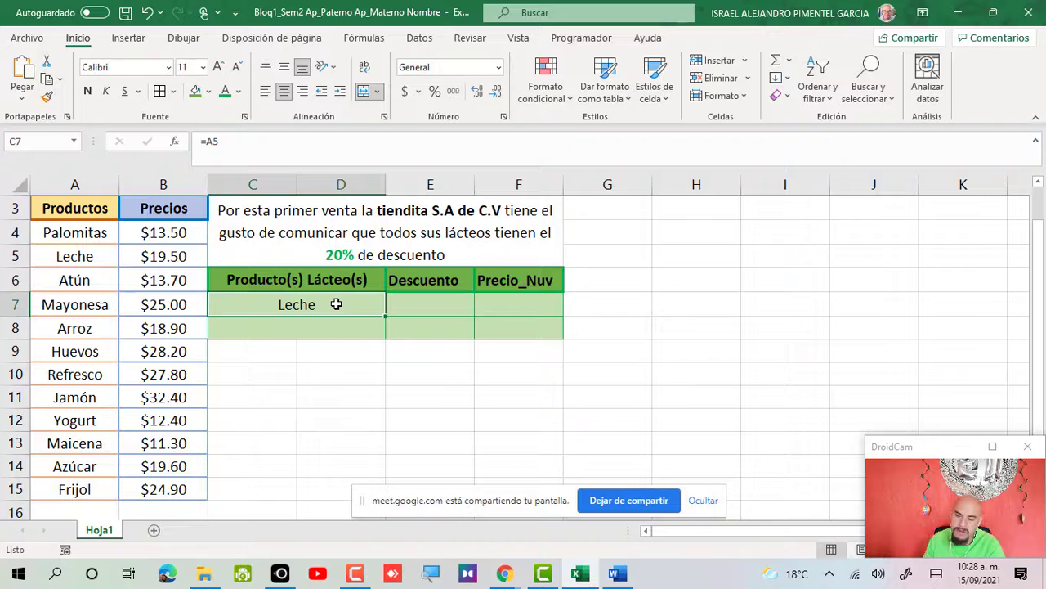
key(Return)
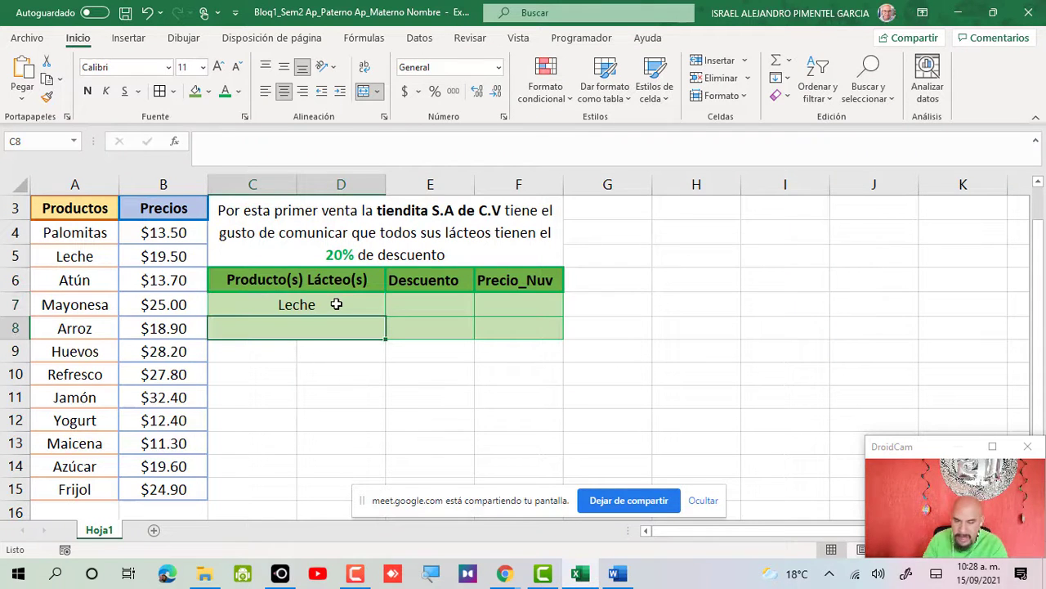
text(=)
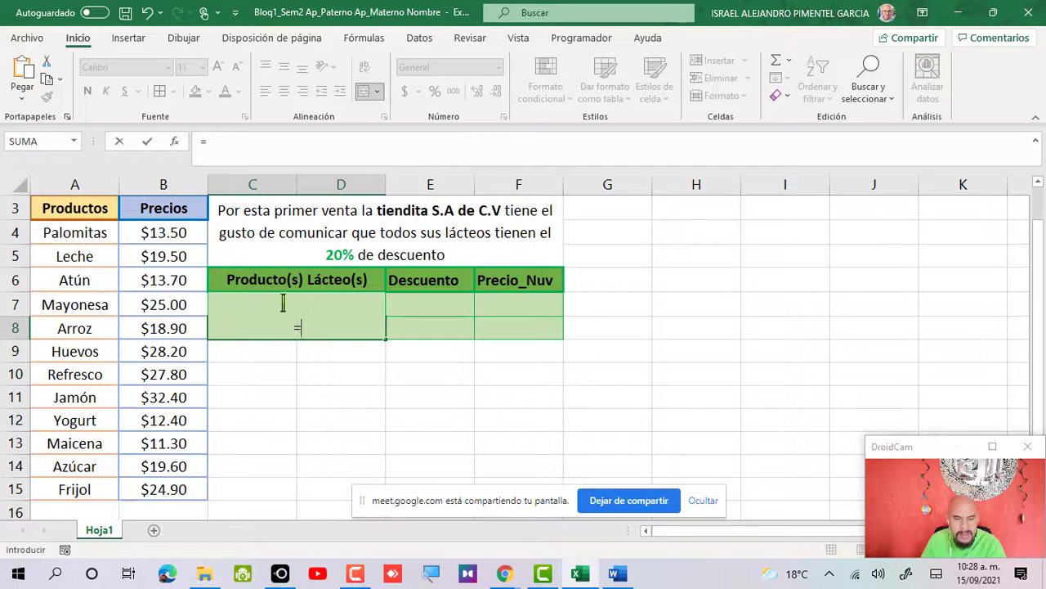
click(69, 420)
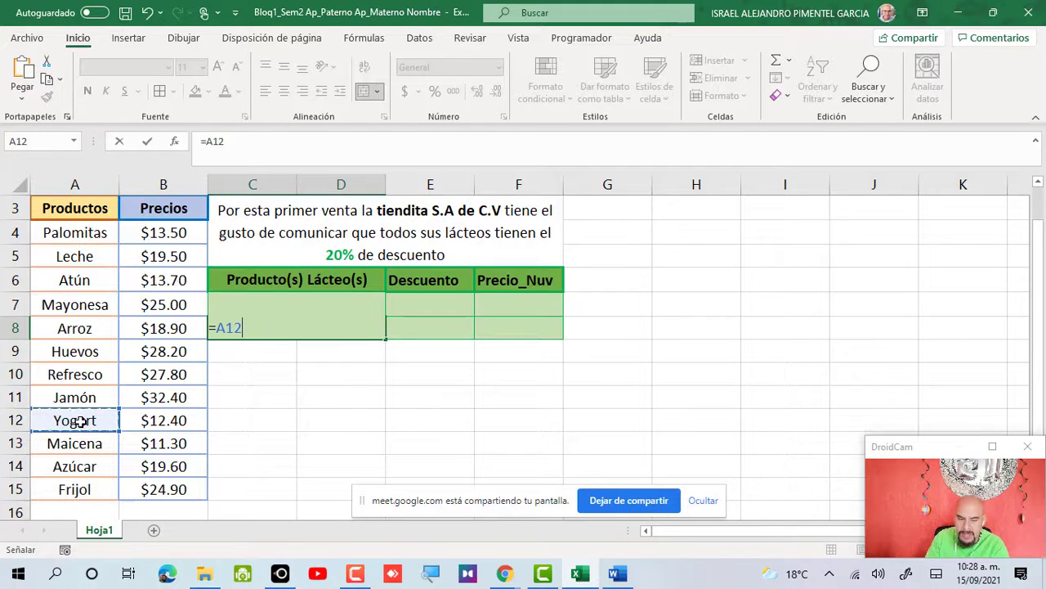
key(Return)
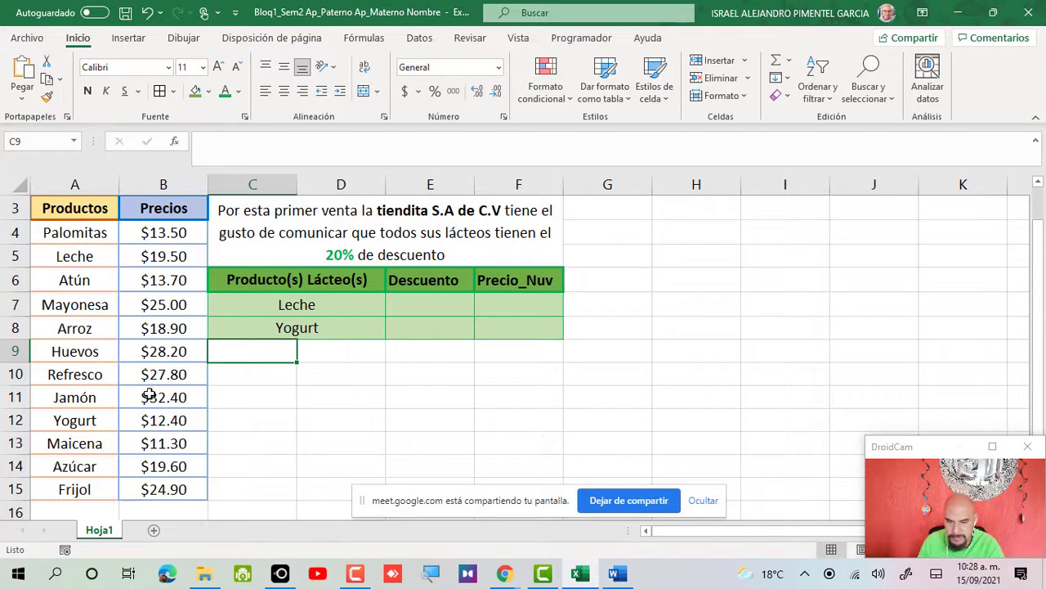
- Center the headings Descuento in E6 and Precio_Nuv in F6 horizontally
click(393, 278)
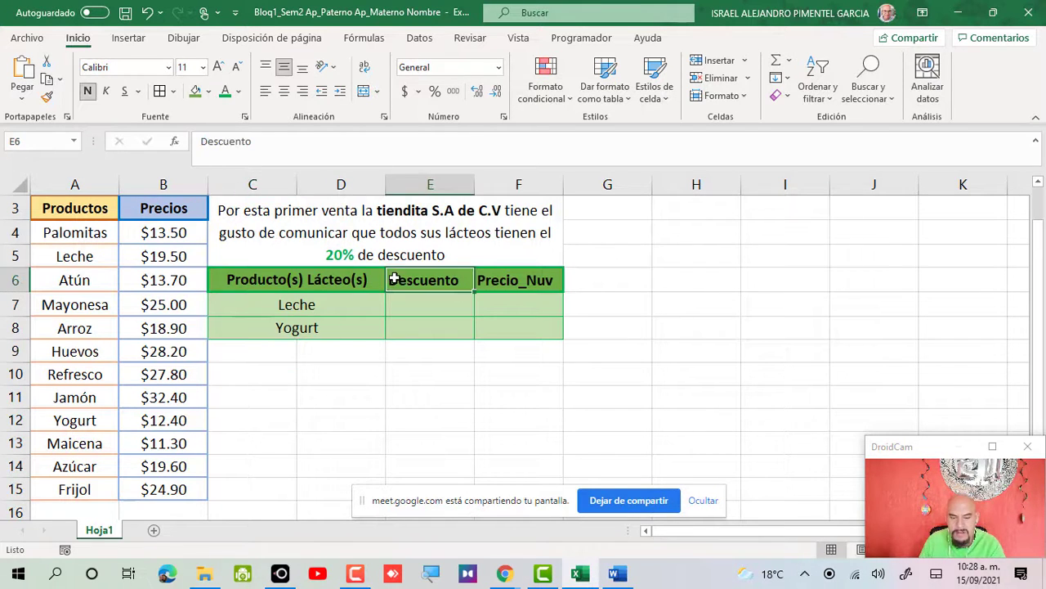
click(284, 90)
click(507, 283)
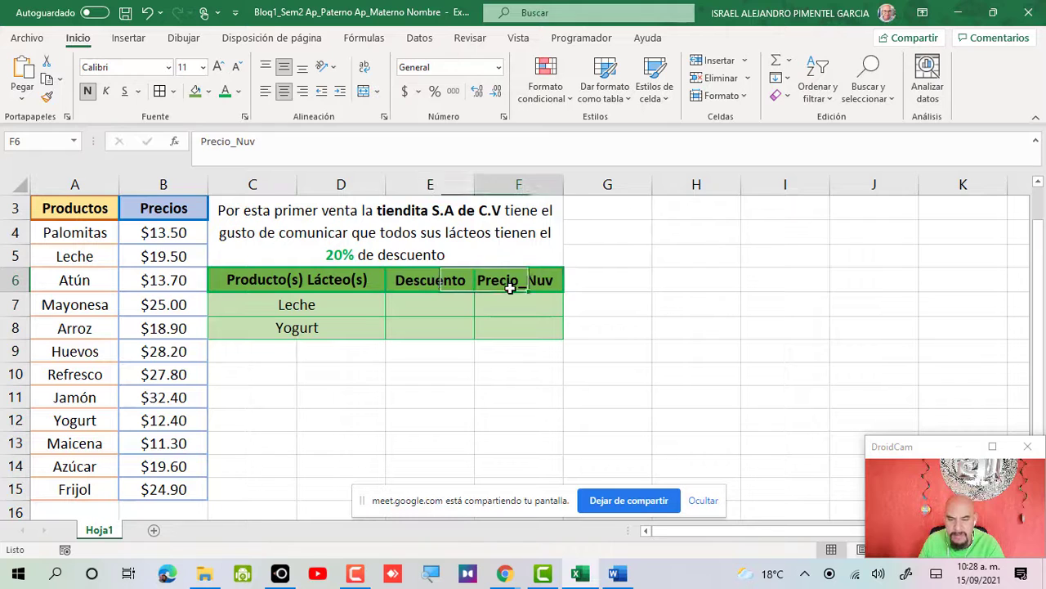
click(285, 92)
- Check the price of Leche in B5 for the discount in E7, and switch to the Google Meet call in Chrome
click(414, 302)
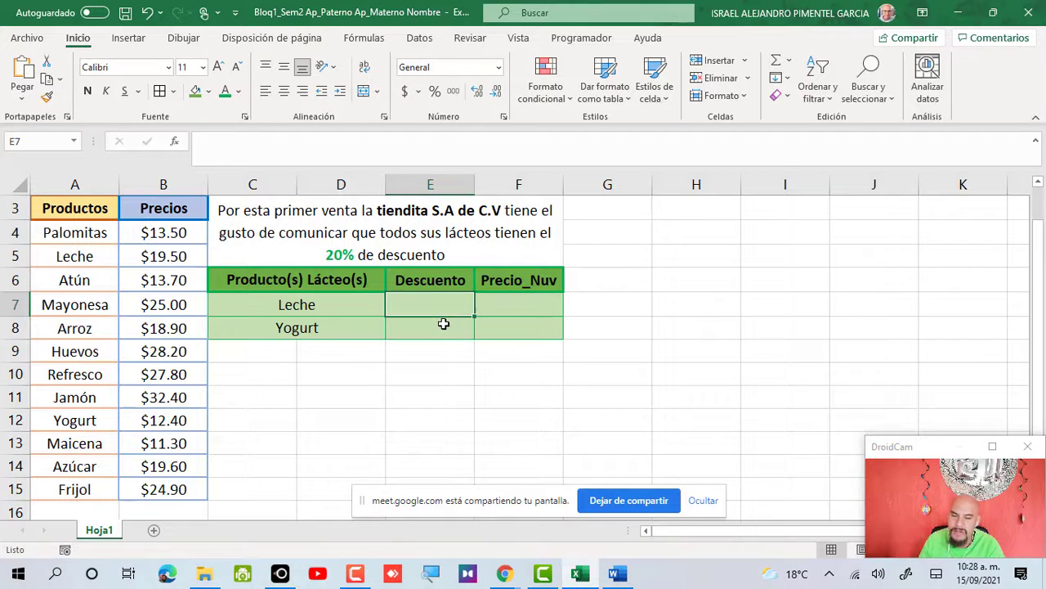
click(154, 256)
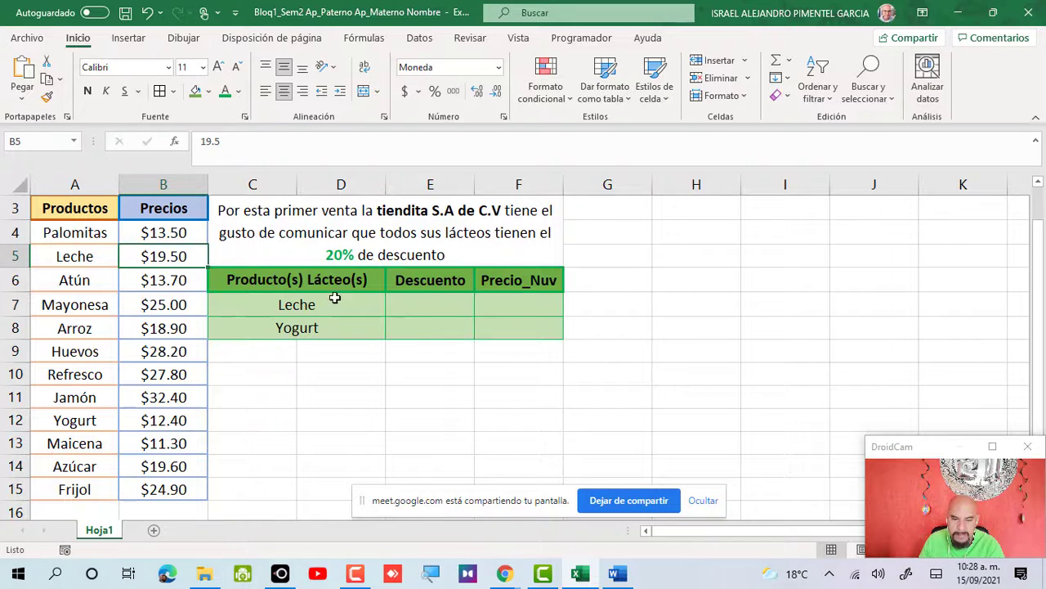
click(417, 299)
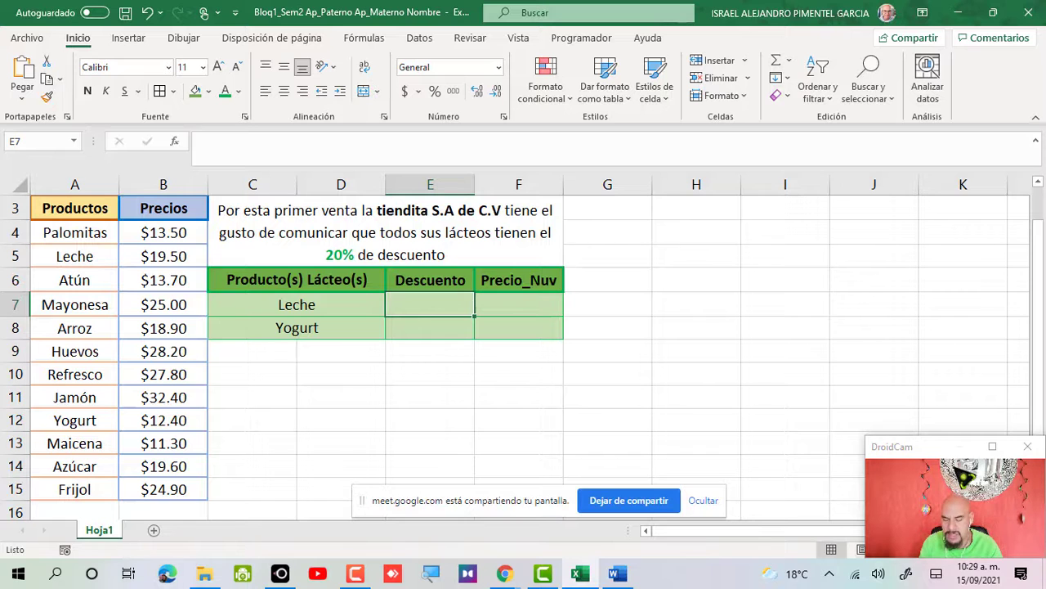
key(alt+Tab)
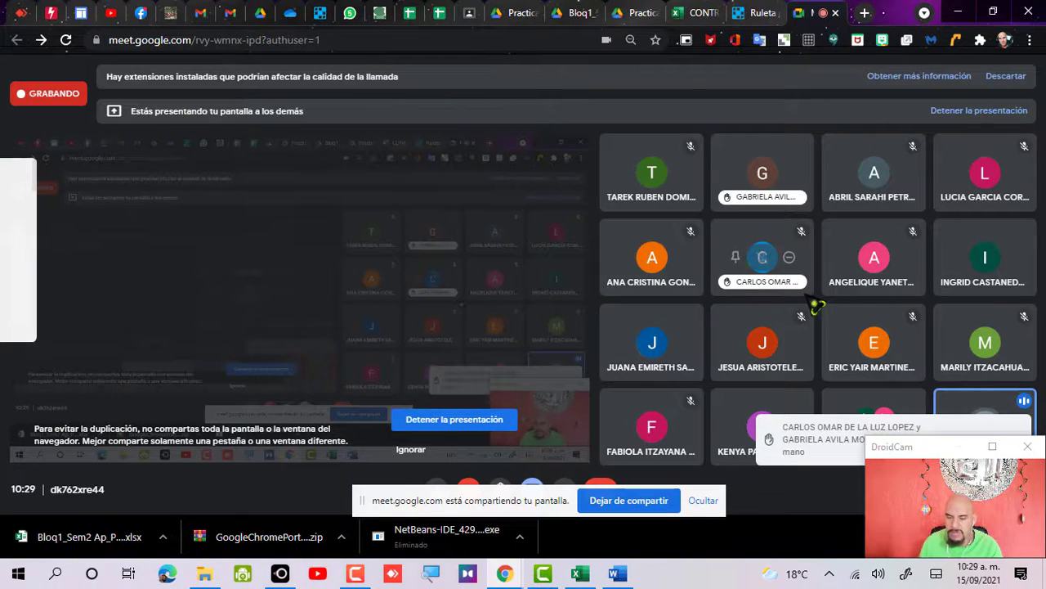
- Open the CONTROL_DE_ASISTENCIA_GRUPO_109 workbook in Chrome and record one check mark for the student in row 17 under P-I (W17)
key(alt+Tab)
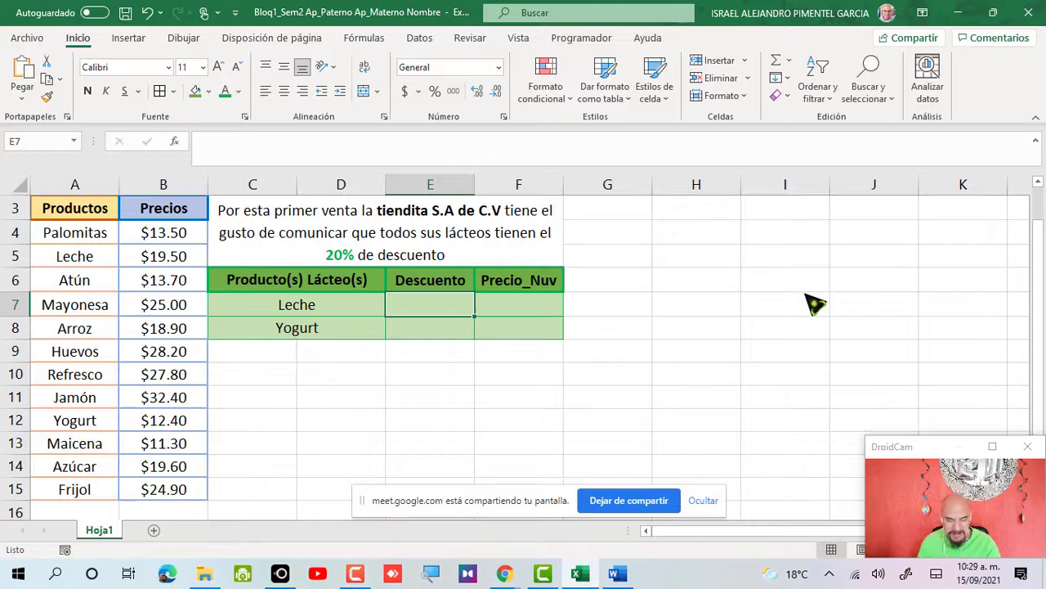
key(alt+Tab)
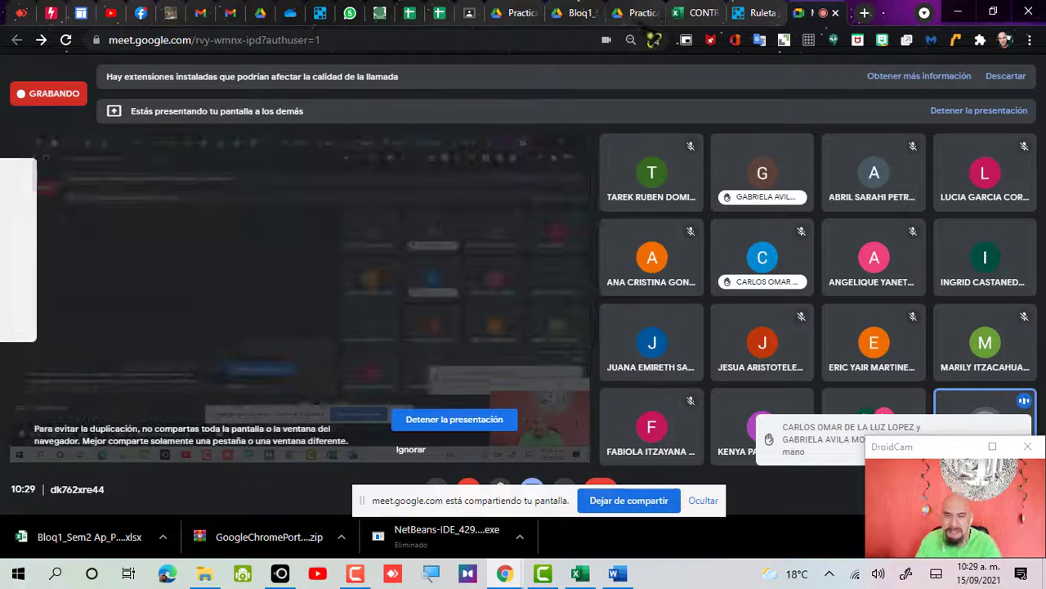
click(686, 13)
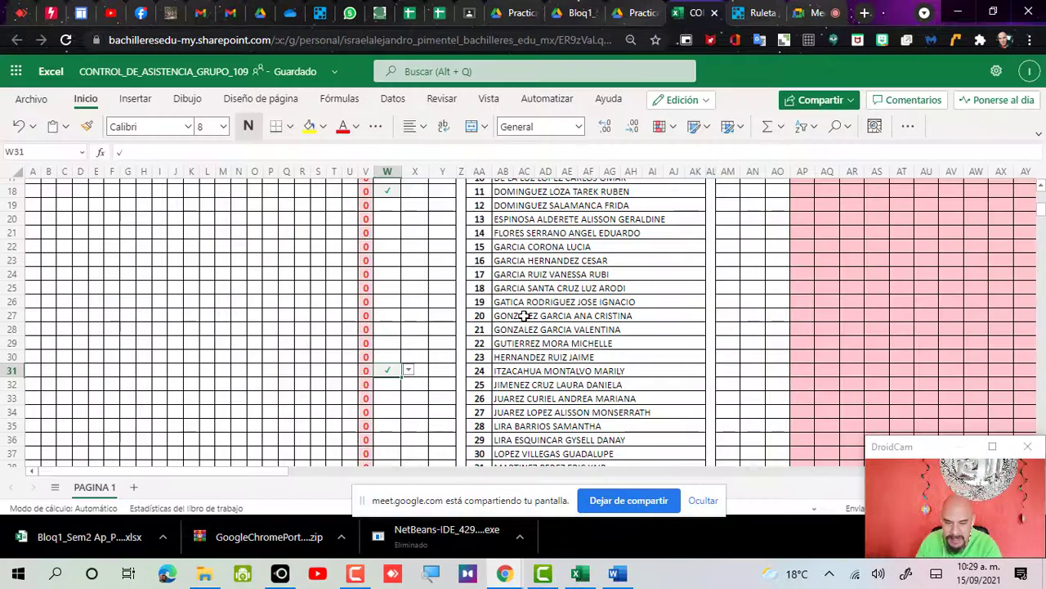
click(524, 317)
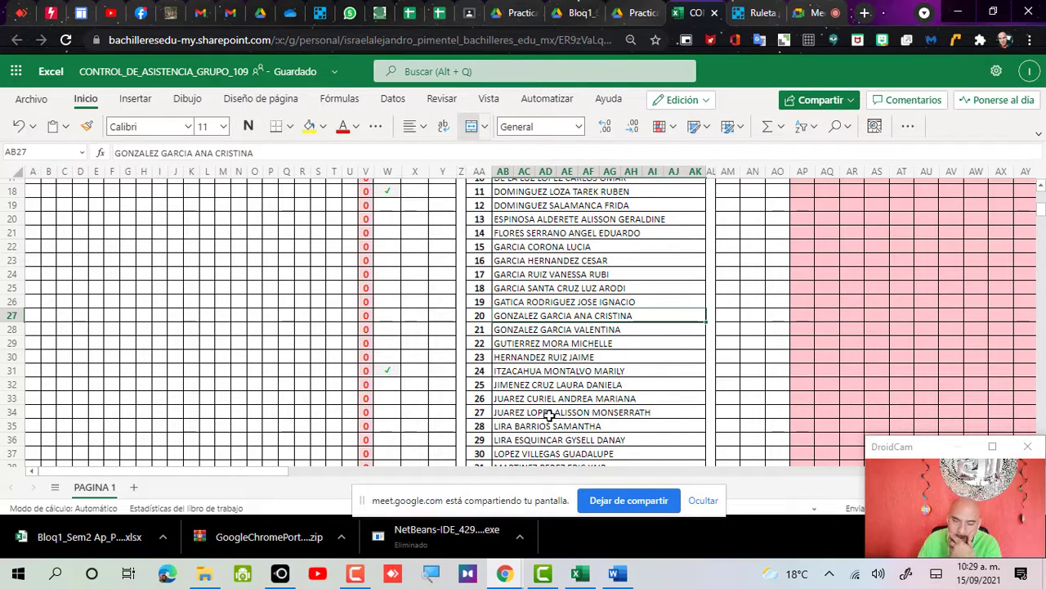
scroll(546, 417, up, 4)
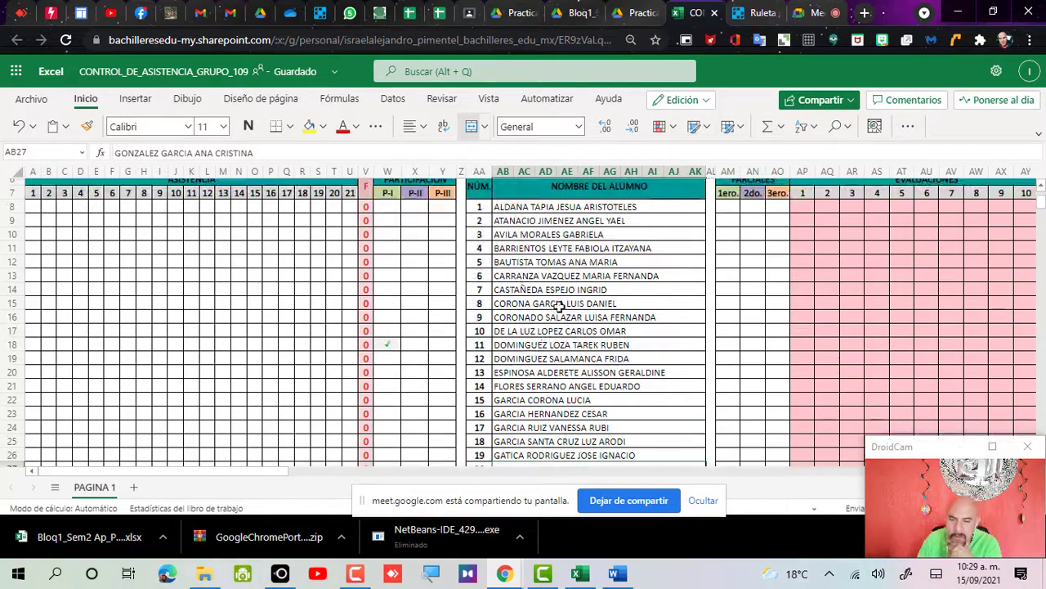
click(382, 330)
click(409, 331)
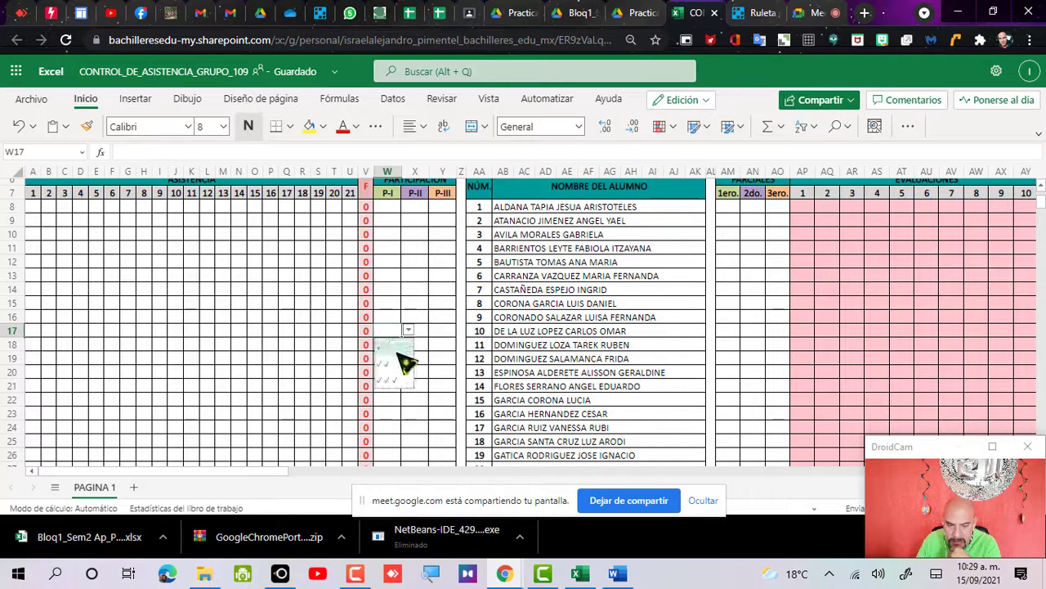
click(404, 362)
- Switch back to the Tiendita workbook in Excel and enter =B5*.20 in E7 to calculate the discount for Leche
key(alt+Tab)
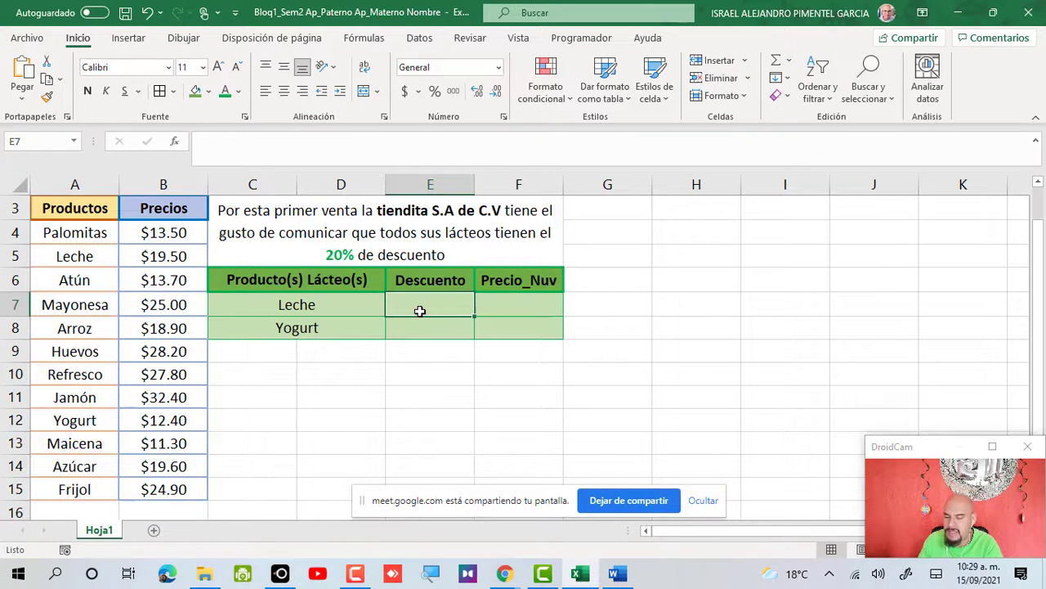
click(165, 260)
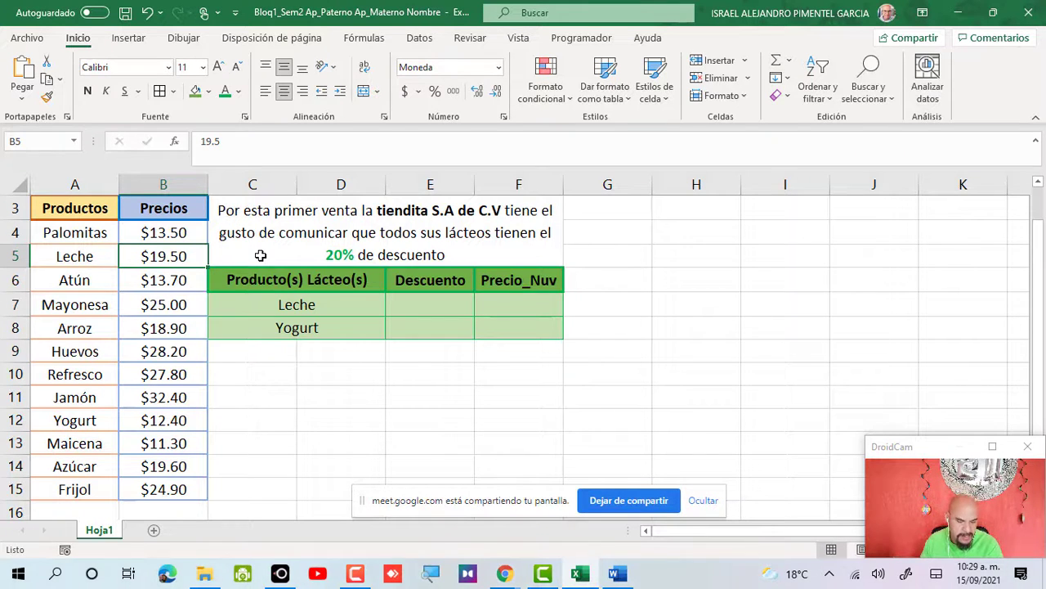
click(463, 310)
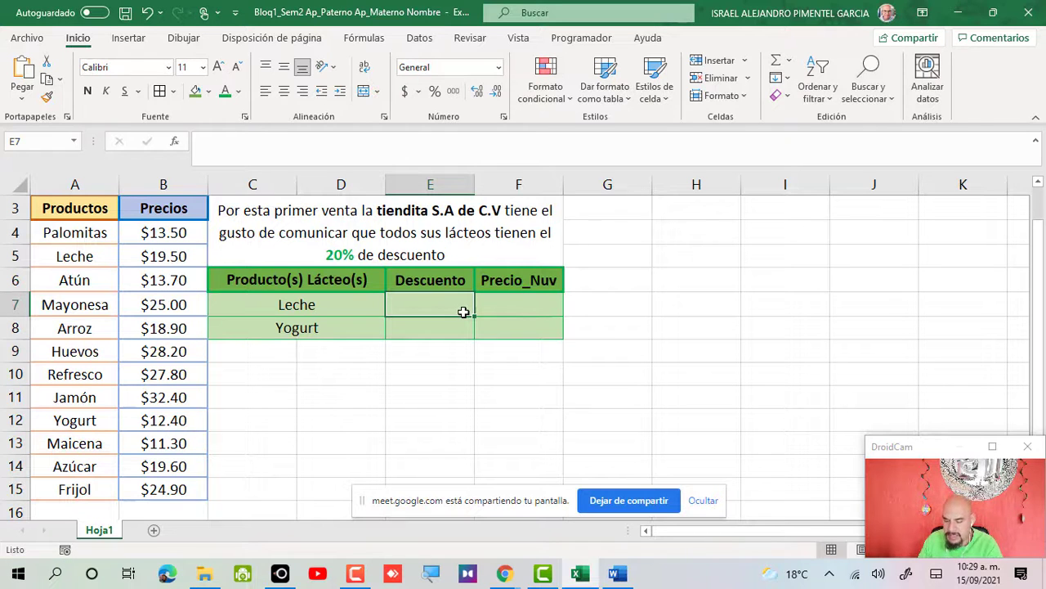
text(=)
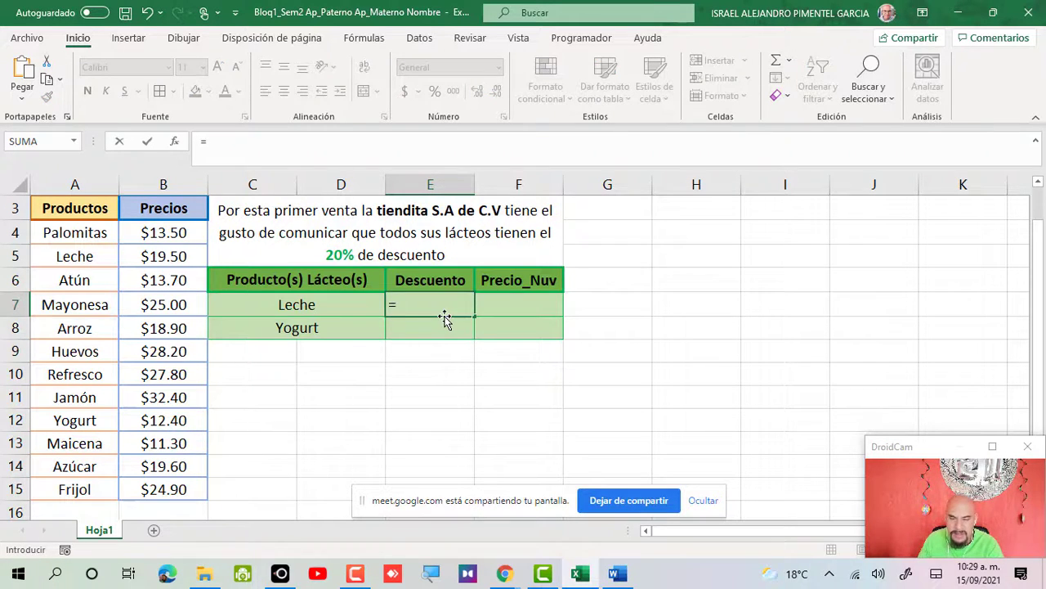
click(166, 258)
text(*)
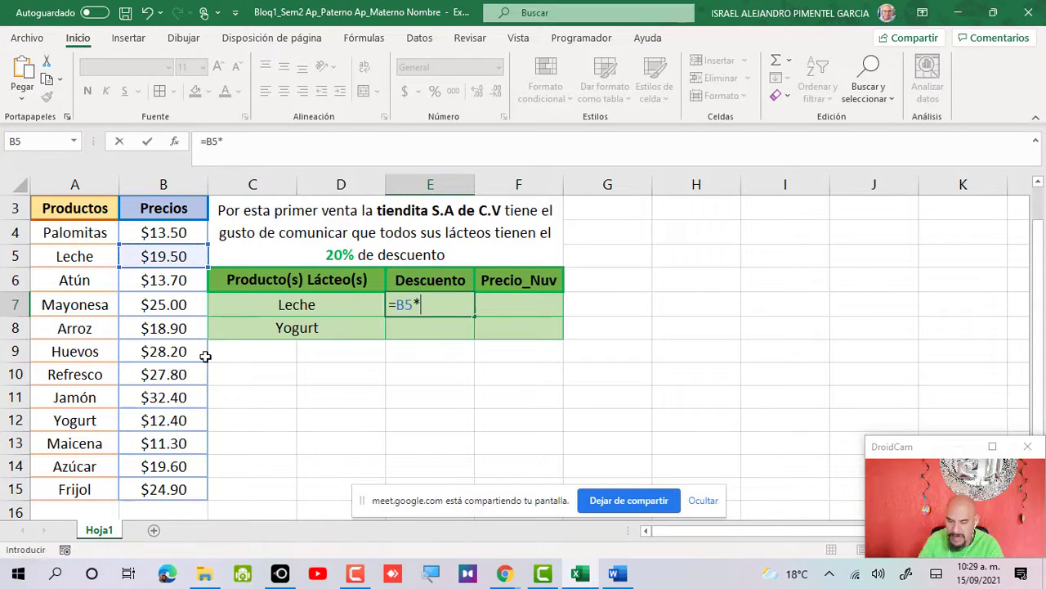
text(.20)
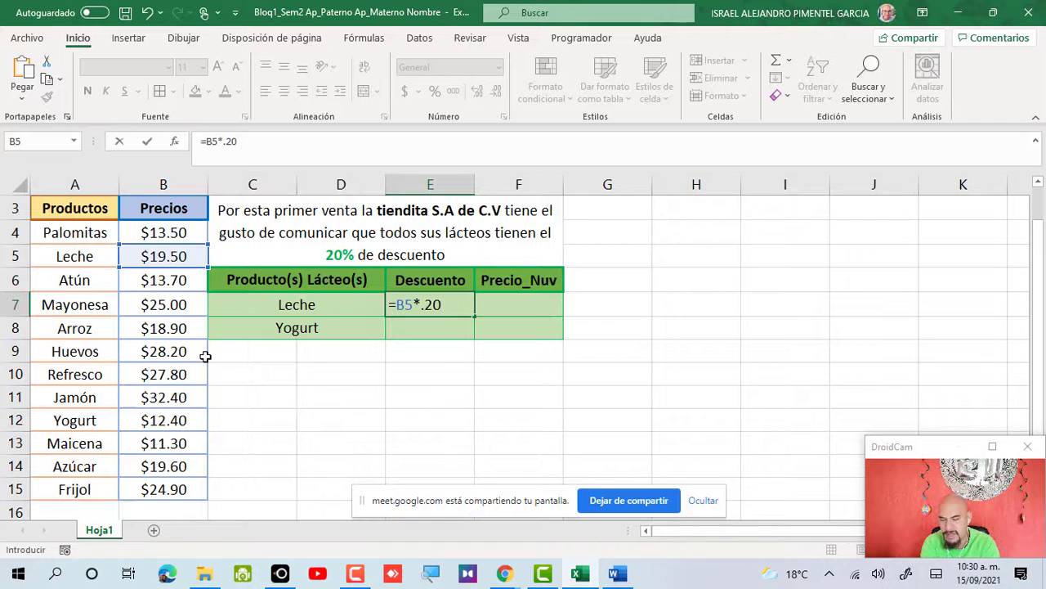
key(Return)
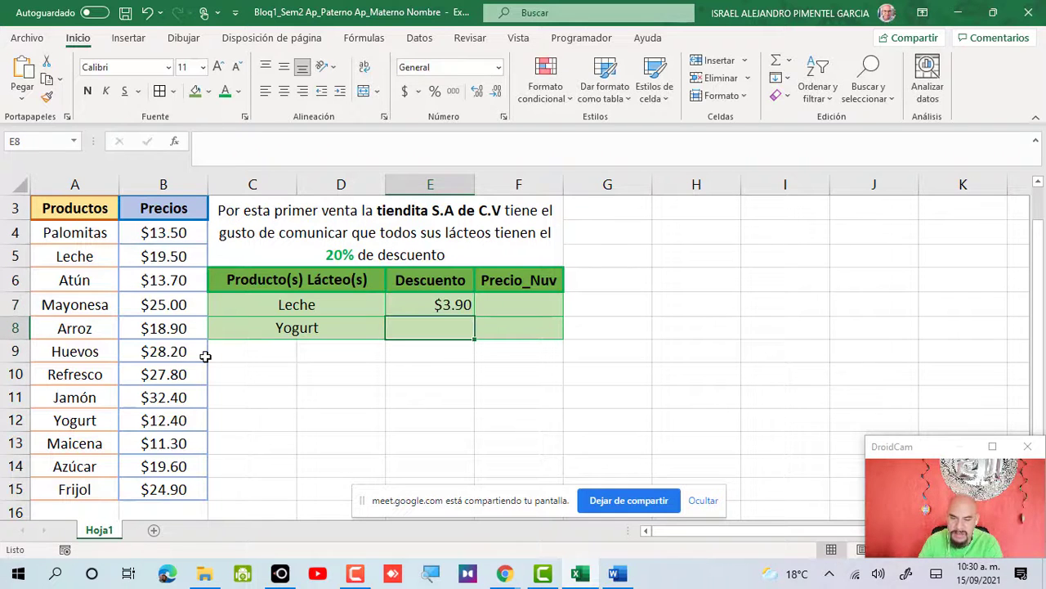
- Enter the formula =B12*.20 in E8 to calculate the discount for Yogurt
key(Up)
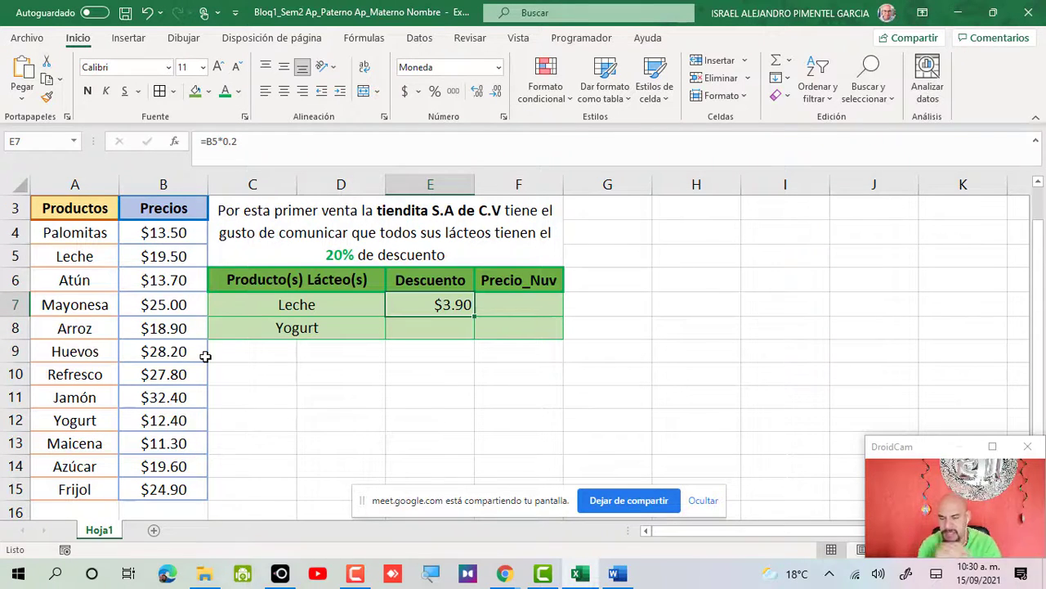
key(Down)
text(=)
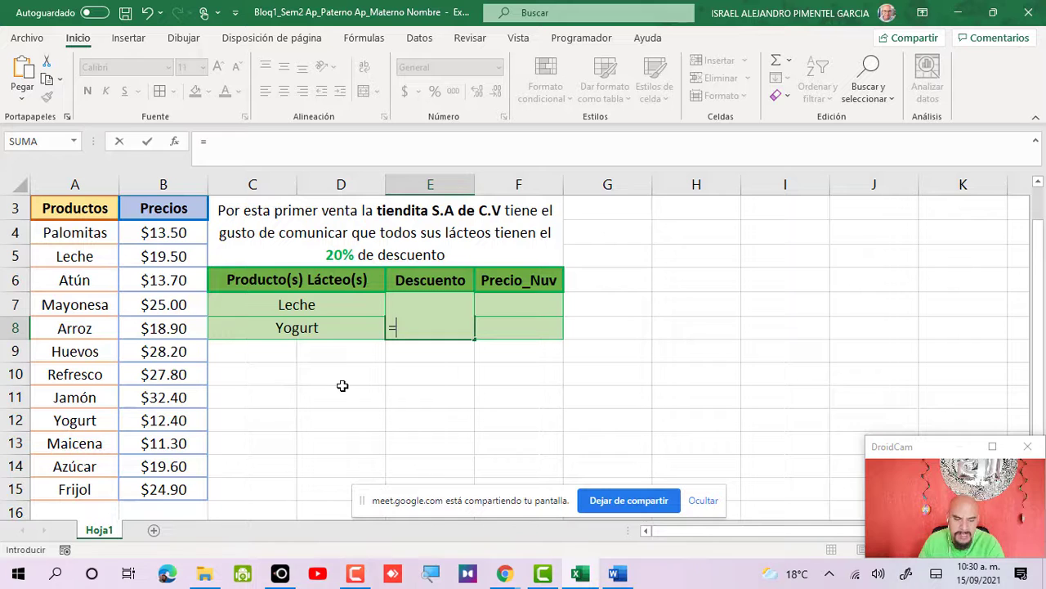
click(165, 422)
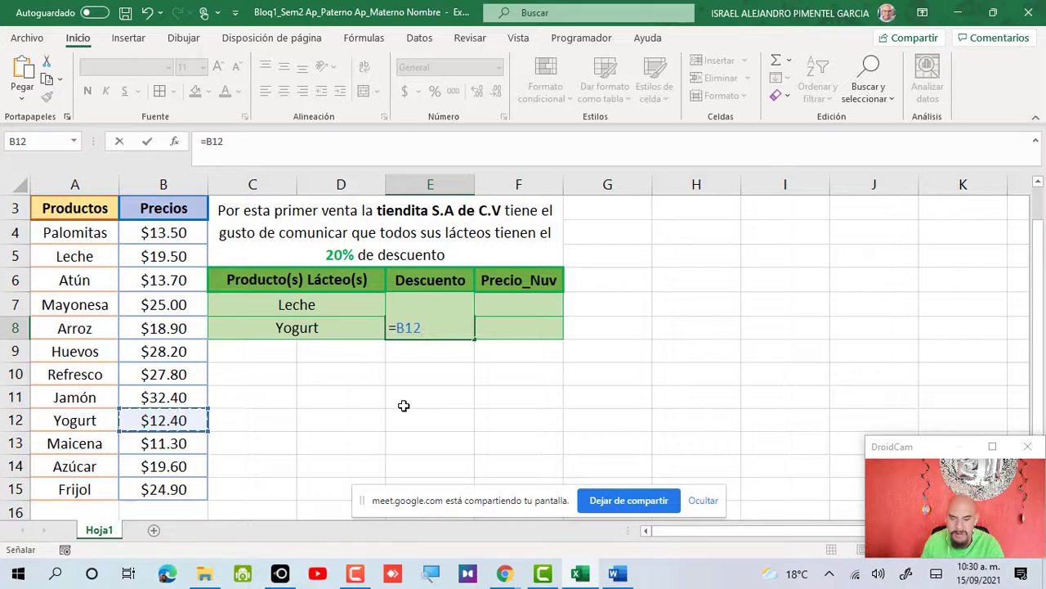
text(*)
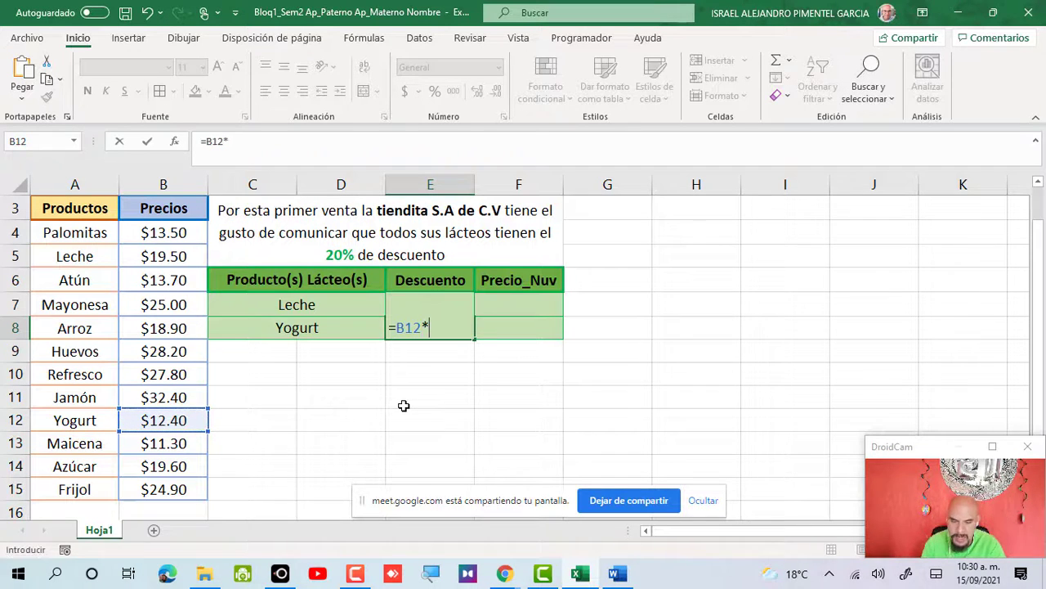
text(.20)
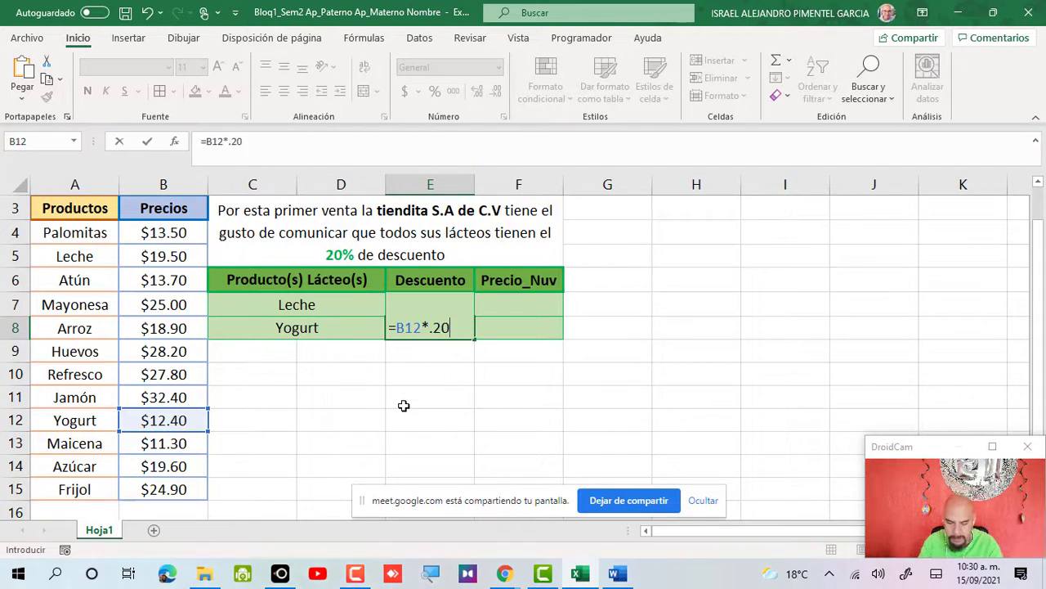
key(Return)
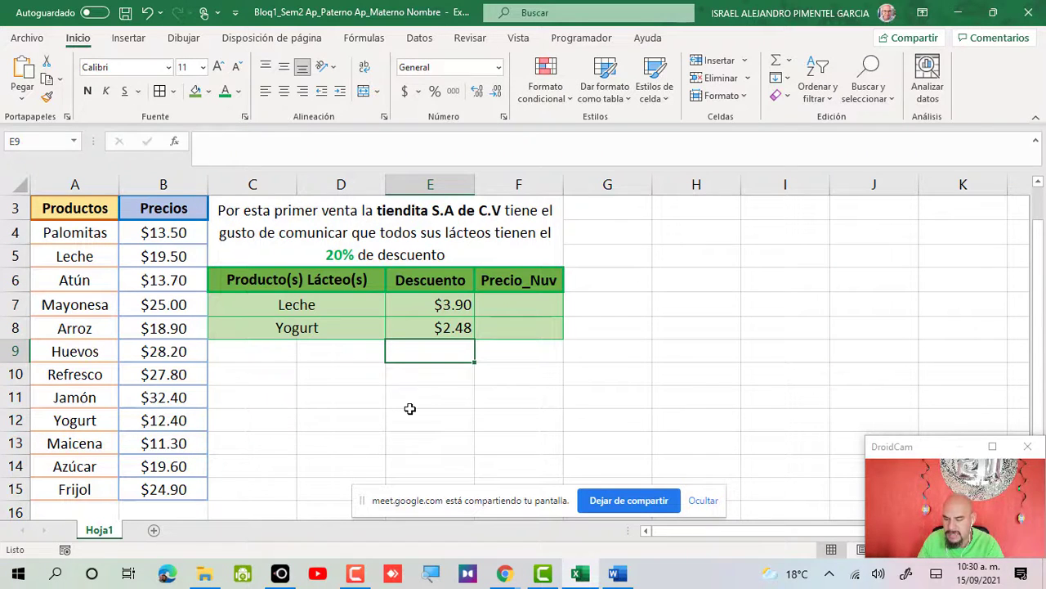
- Switch to the Wordwall participation wheel for group 109 in Chrome and spin it to choose a student
key(alt+Tab)
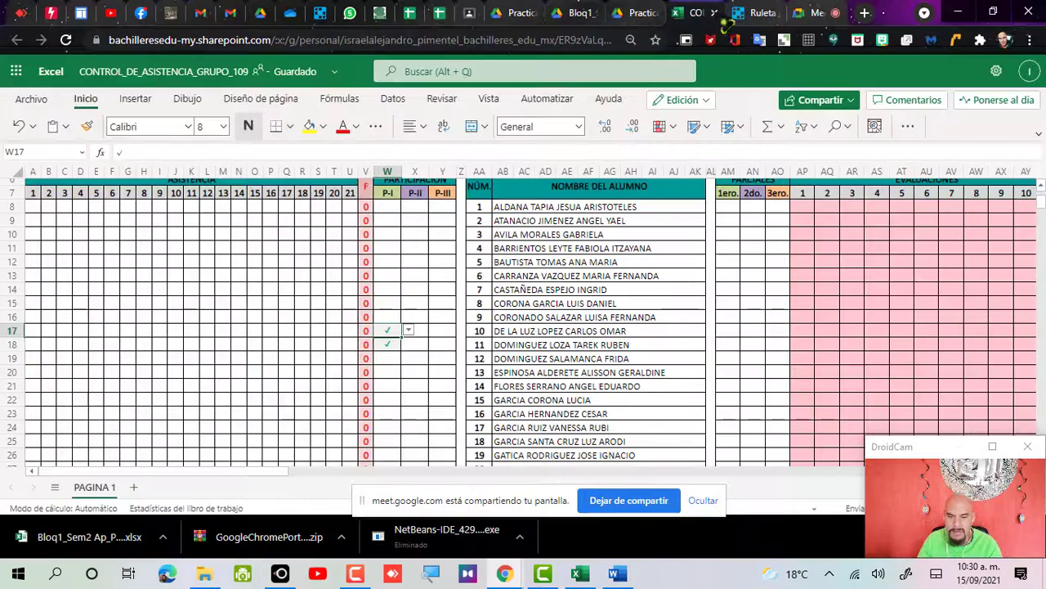
click(748, 13)
click(335, 458)
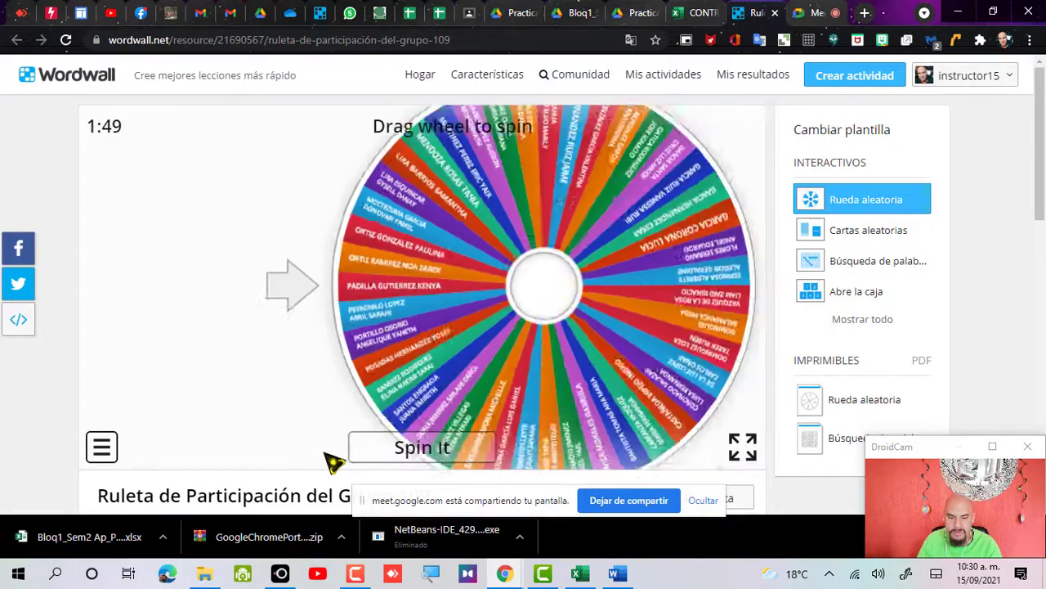
click(390, 454)
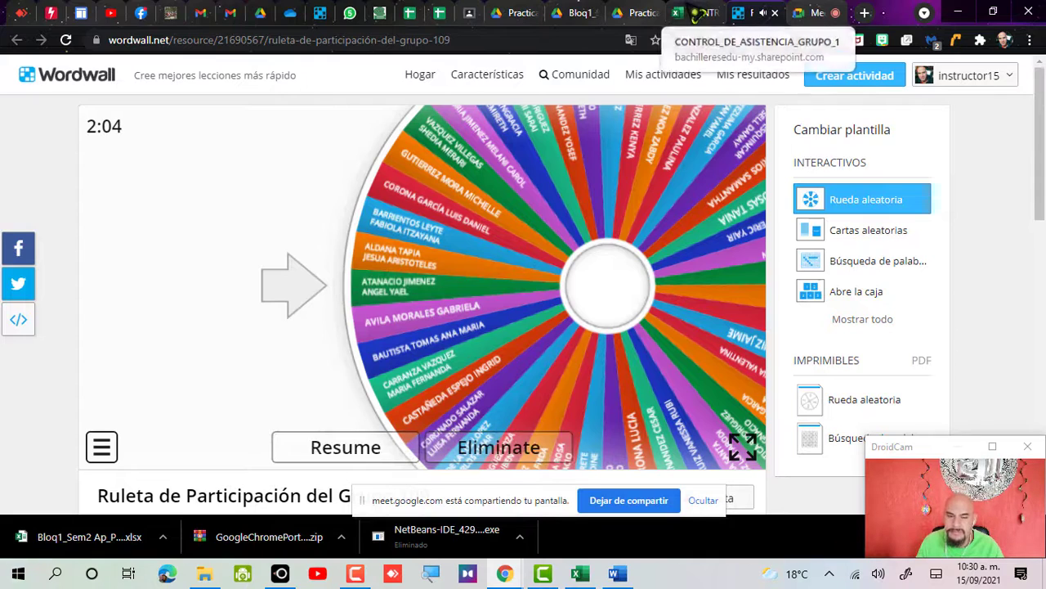
- Return to the Tiendita workbook in Excel and review the Leche price in B5 and discount in E7 for the new price in F7
key(alt+Tab)
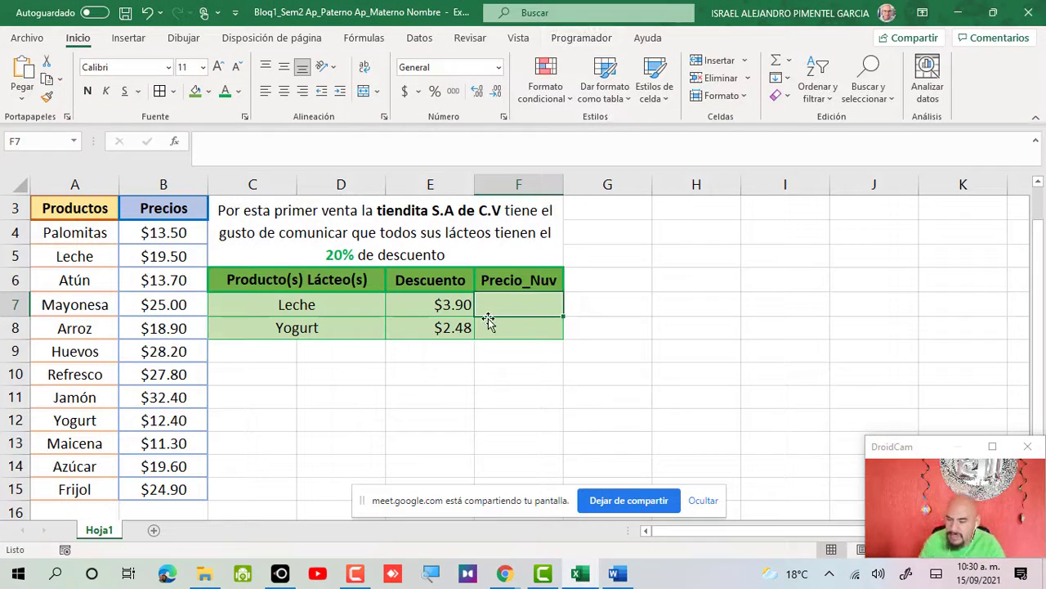
click(163, 259)
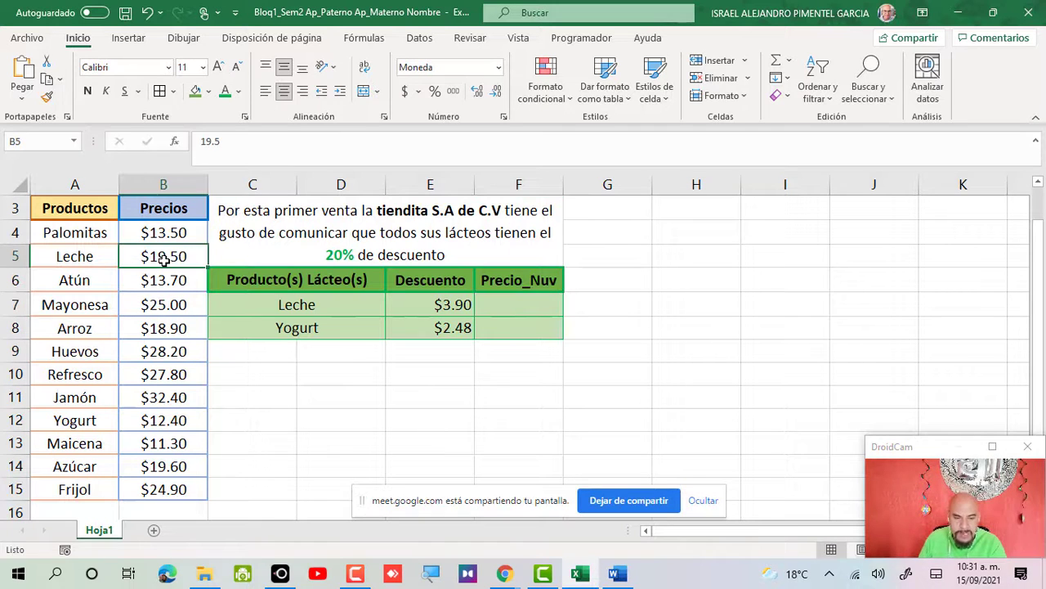
click(463, 309)
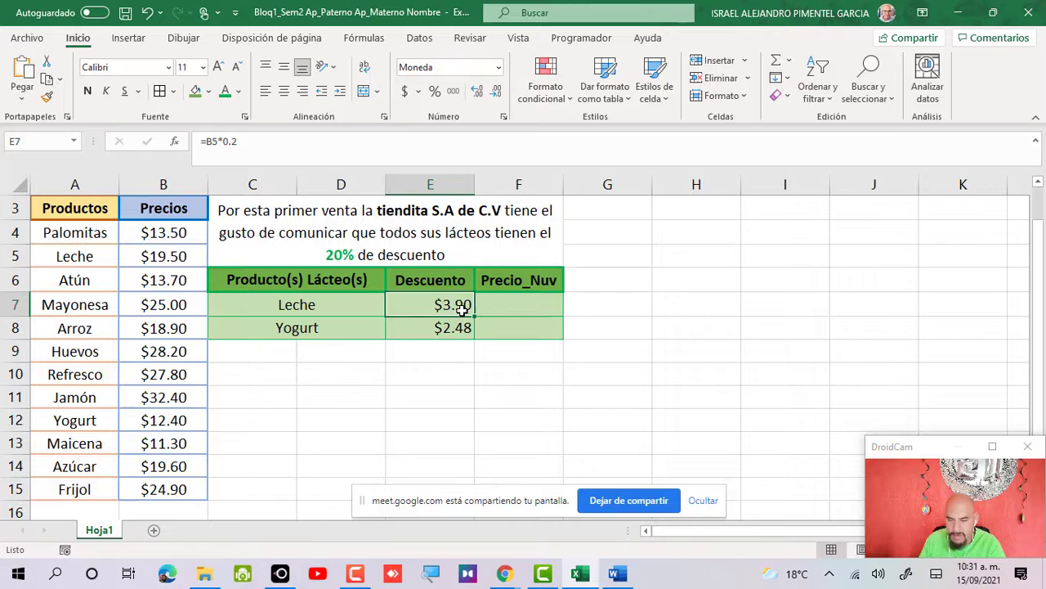
click(516, 303)
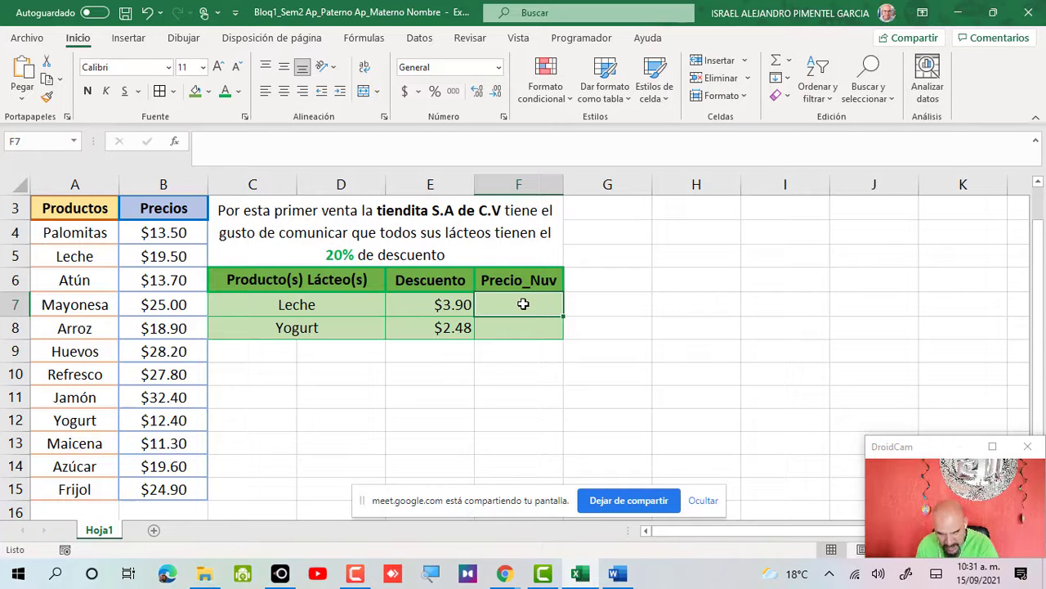
- Switch to the group 109 attendance workbook in Chrome and record one check mark for the student in row 9 under P-I (W9)
key(alt+Tab)
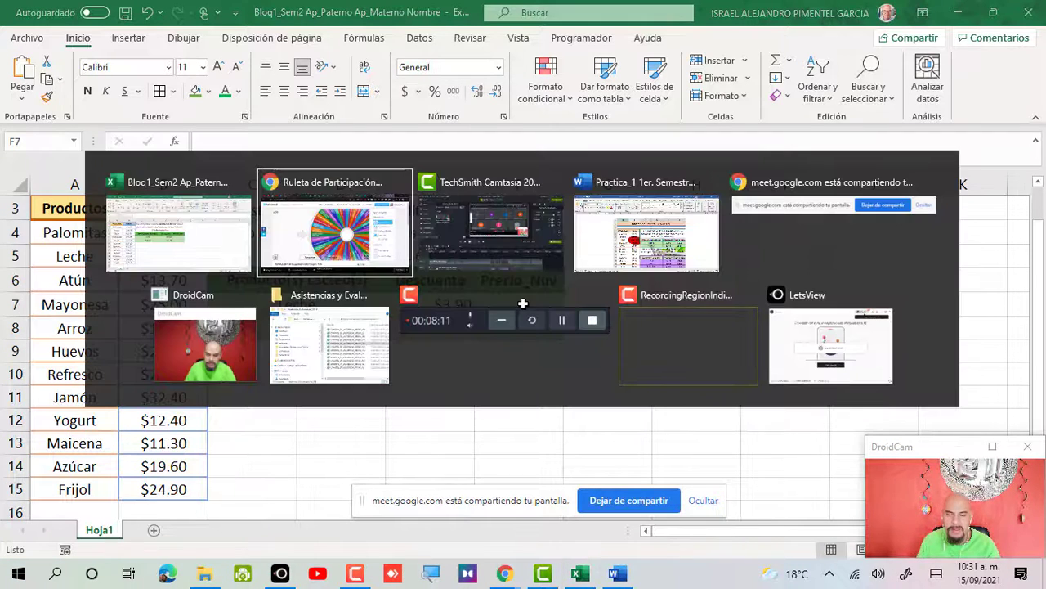
key(Tab)
key(Tab)
key(Tab)
key(Tab)
key(Tab)
key(Tab)
key(Tab)
key(Tab)
key(Tab)
key(Tab)
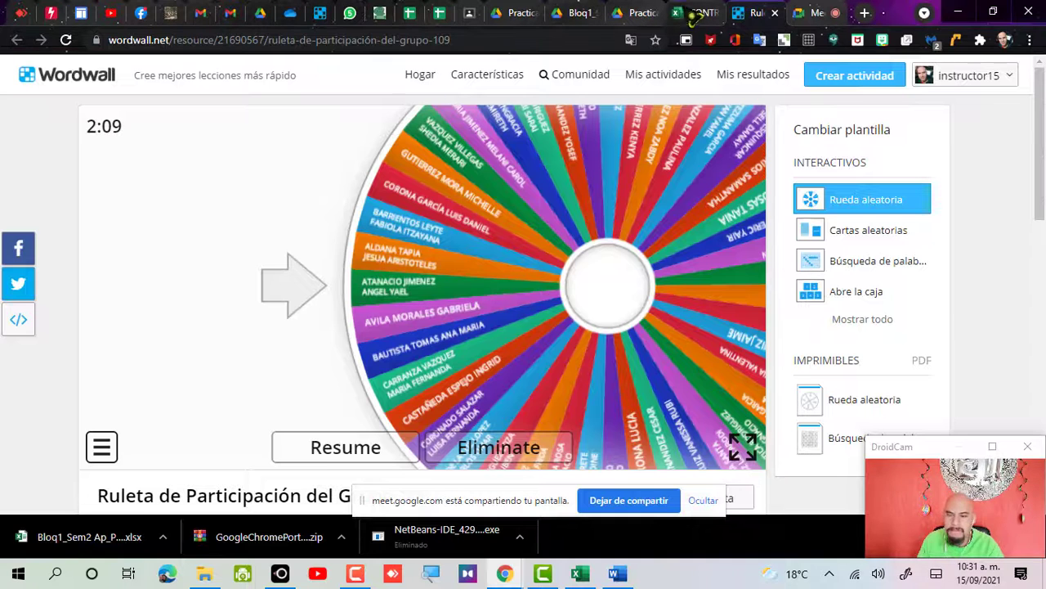
click(694, 14)
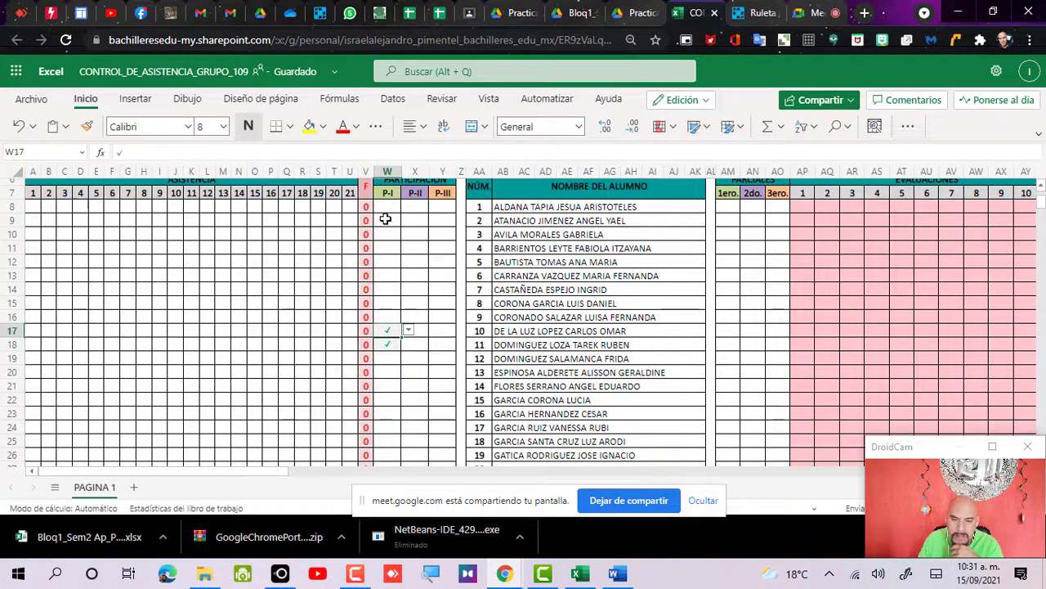
click(387, 220)
click(408, 220)
click(404, 239)
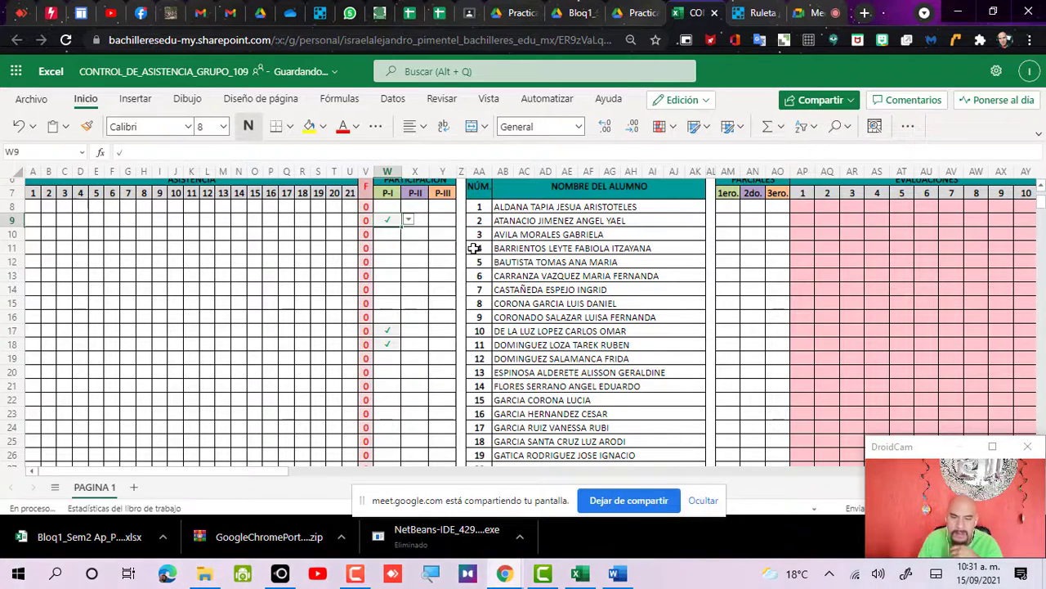
- Switch back to the Tiendita workbook in Excel and enter =B5-E7 in F7 to calculate the new price of Leche
key(alt+Tab)
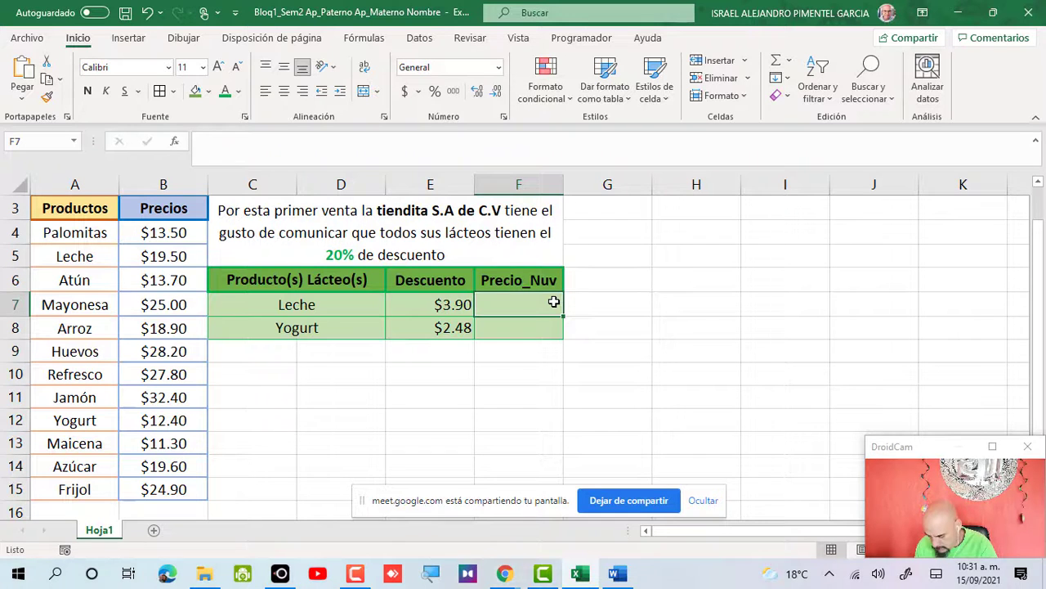
text(=)
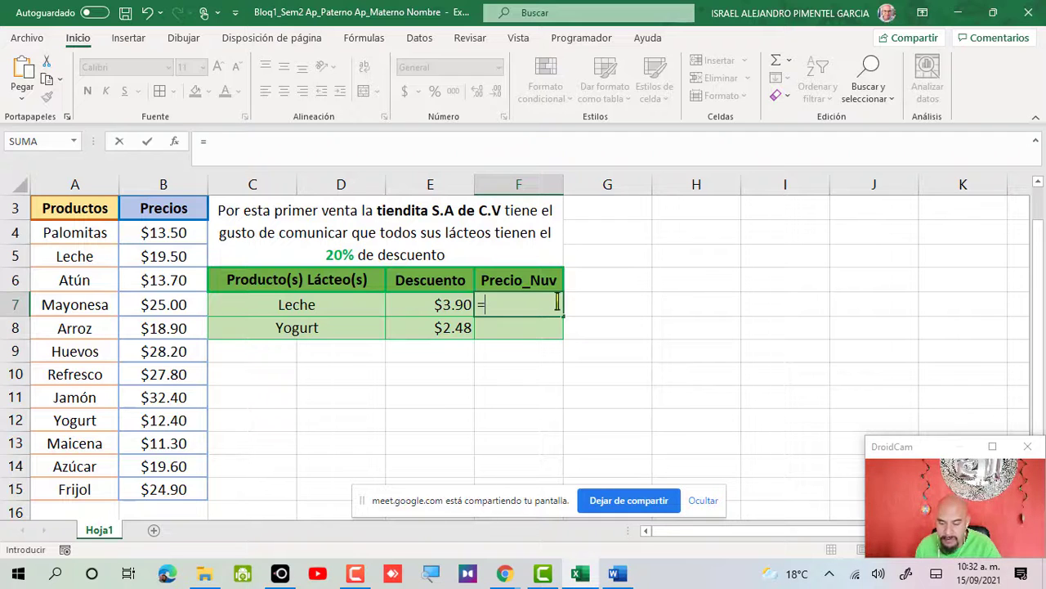
click(154, 259)
text(-)
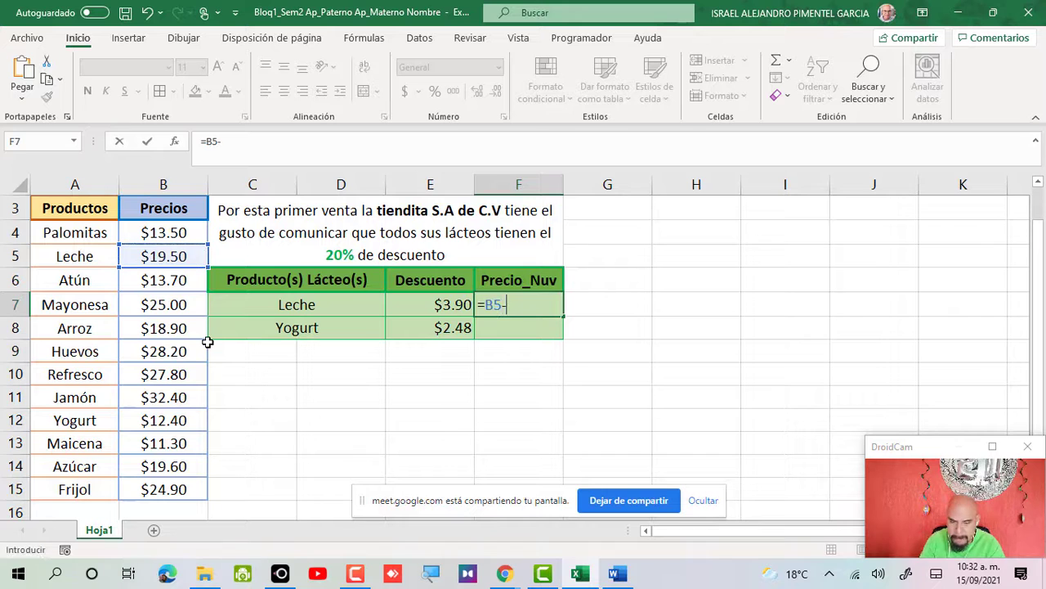
click(434, 303)
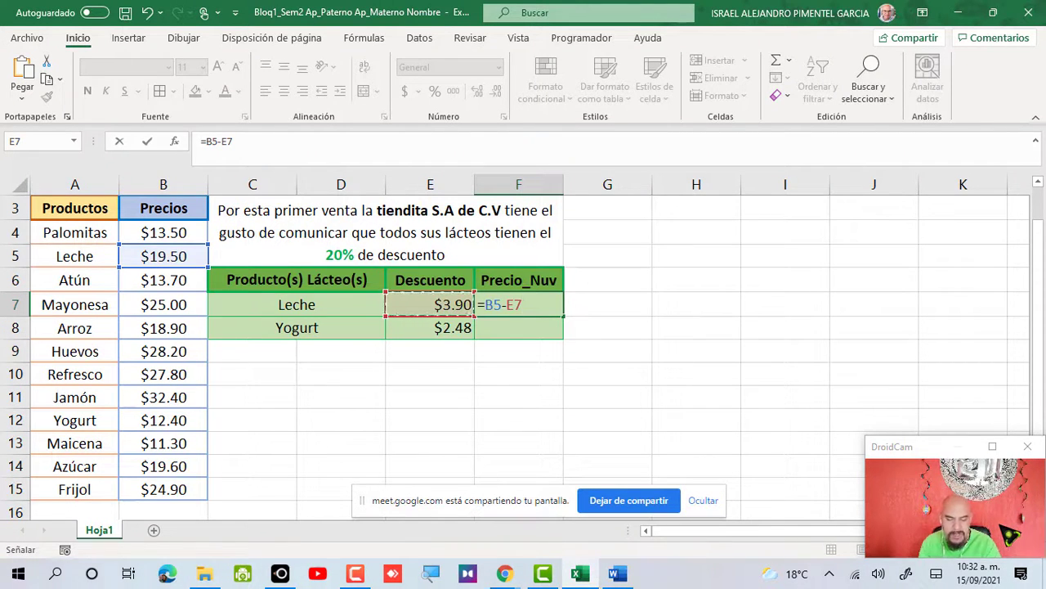
key(Return)
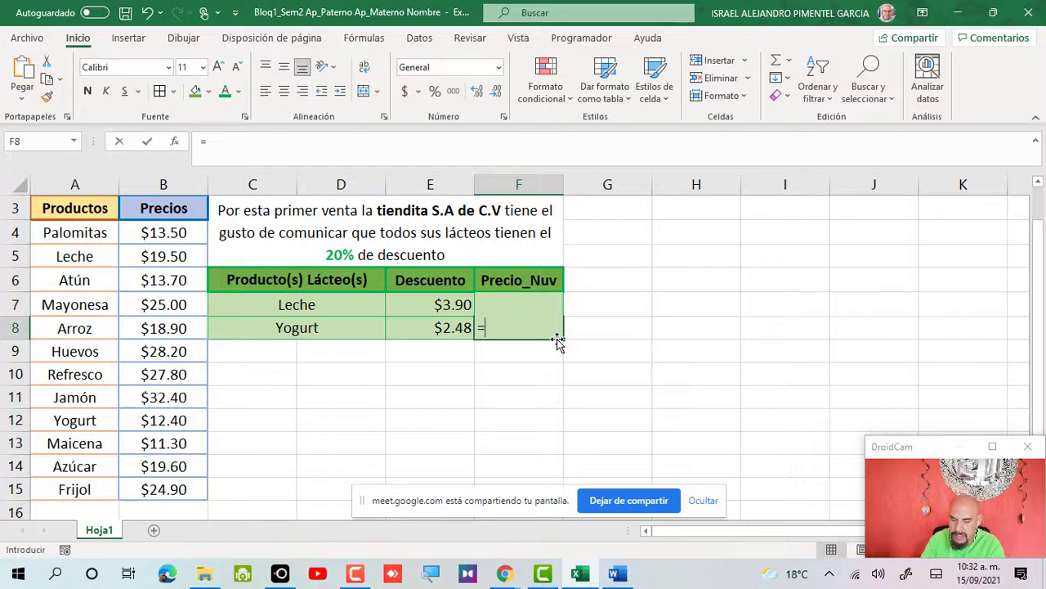
- Enter =B12-E8 in F8 to calculate the new price of Yogurt
text(=)
click(151, 420)
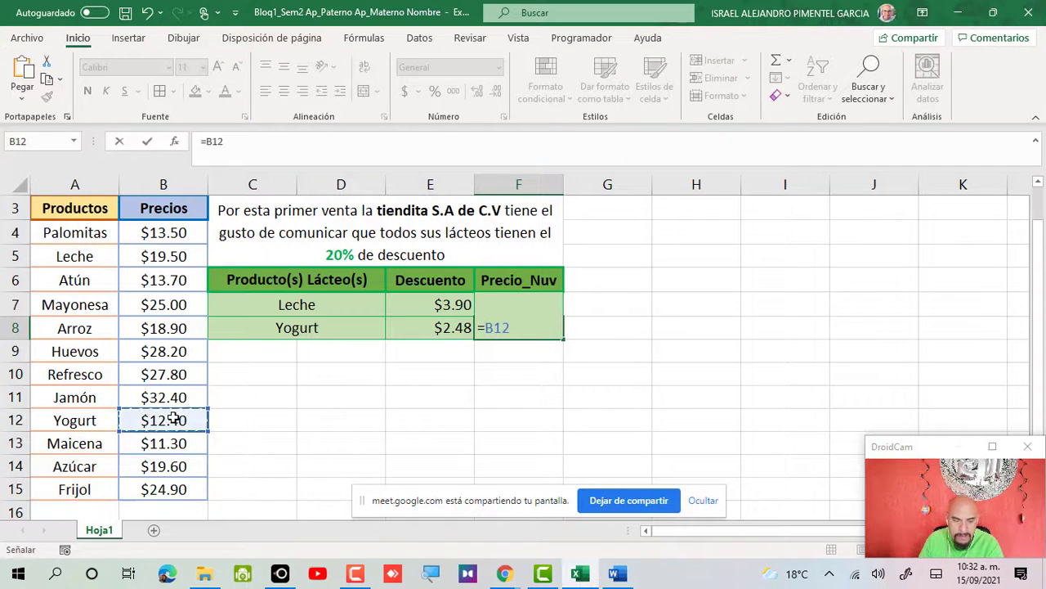
text(-)
click(456, 321)
key(Return)
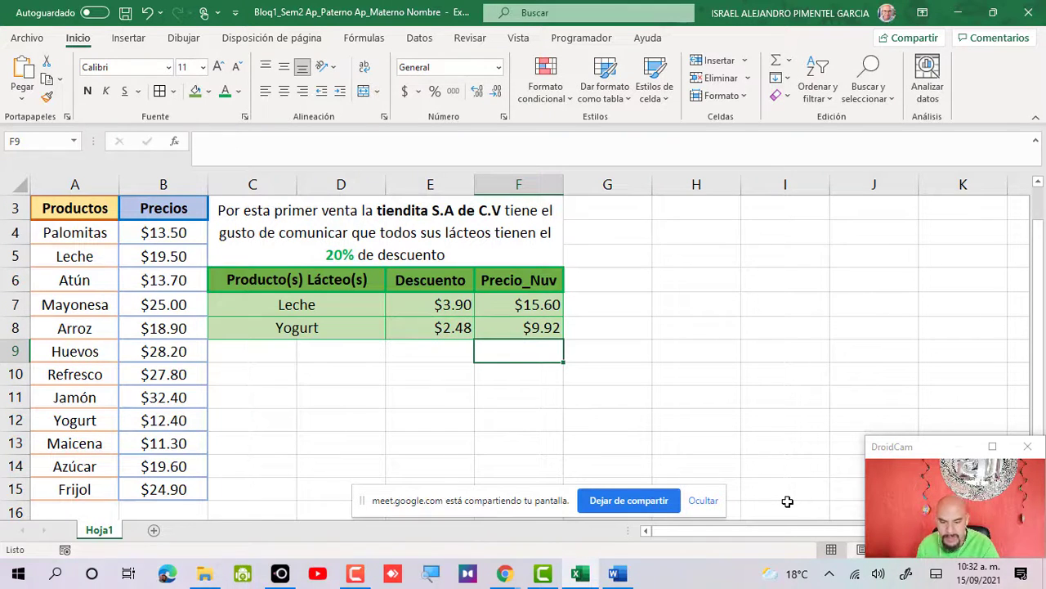
- Compare the new prices in F7:F8 with the sample table in the Practica_1 Word document, and return to the Tiendita workbook in Excel
drag(542, 311, 542, 325)
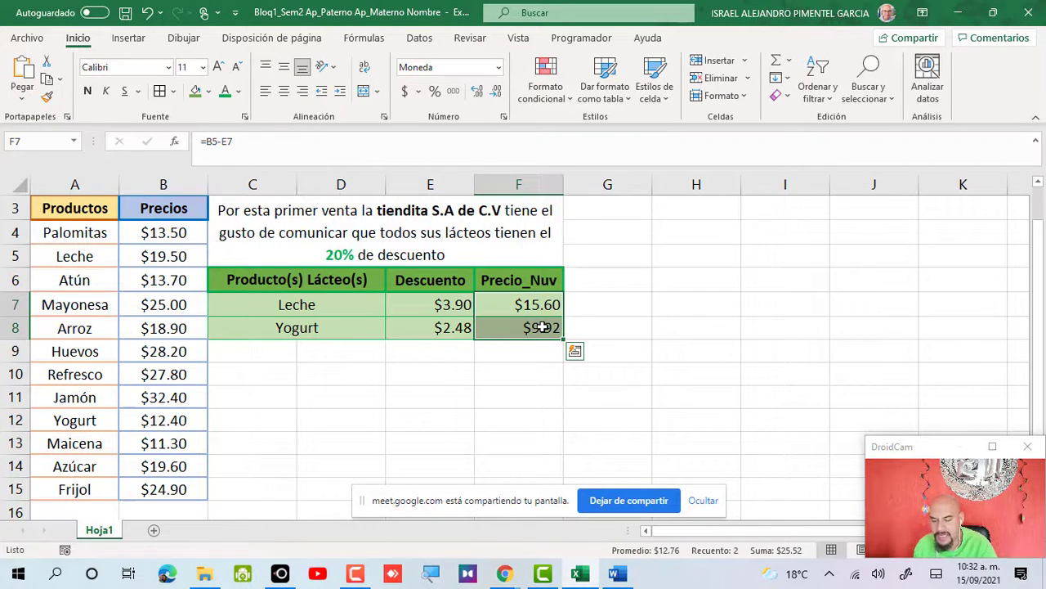
key(alt+Tab)
key(alt+Tab)
key(alt+Tab)
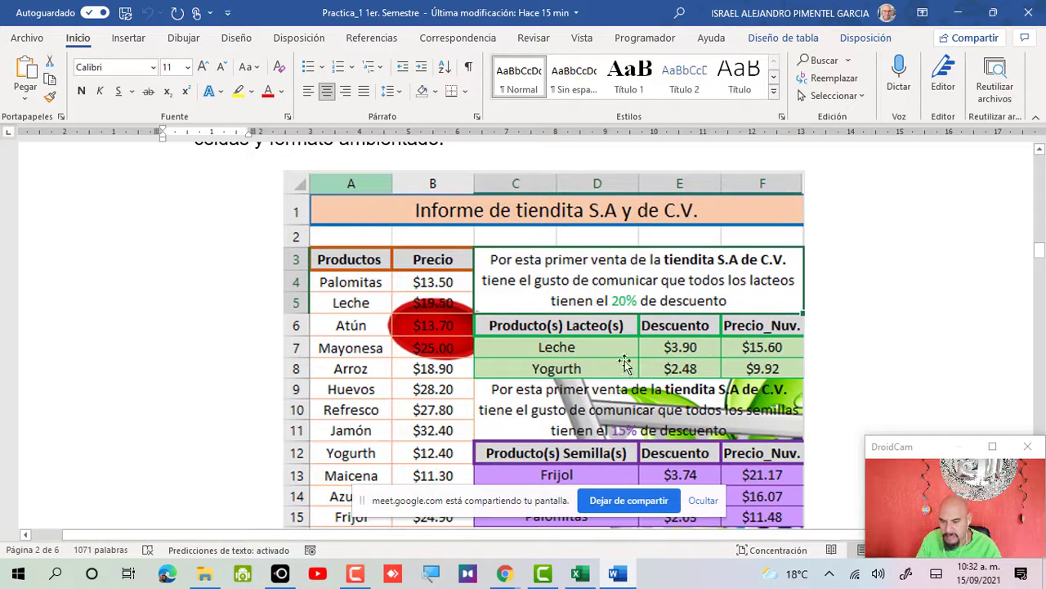
double_click(677, 358)
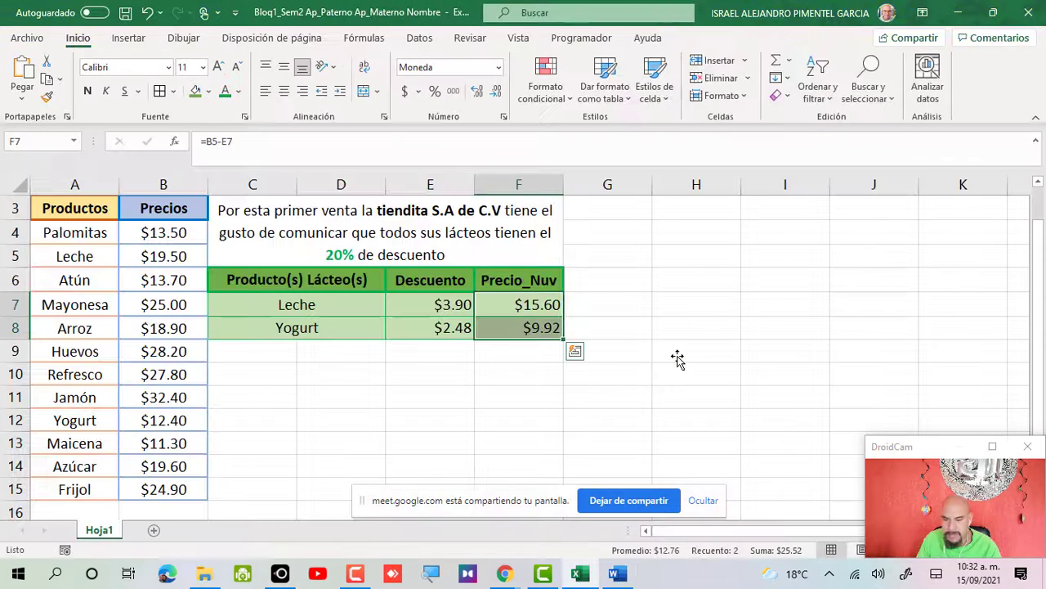
click(417, 367)
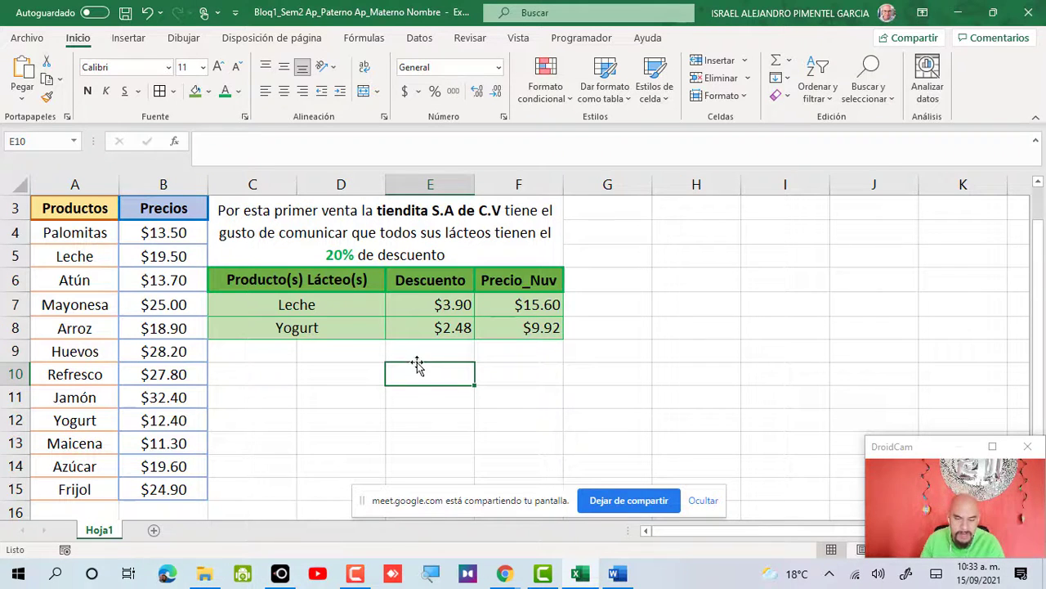
- Copy the dairy discount notice from C3 into the area starting at C9, below the Yogurt row
scroll(409, 400, down, 1)
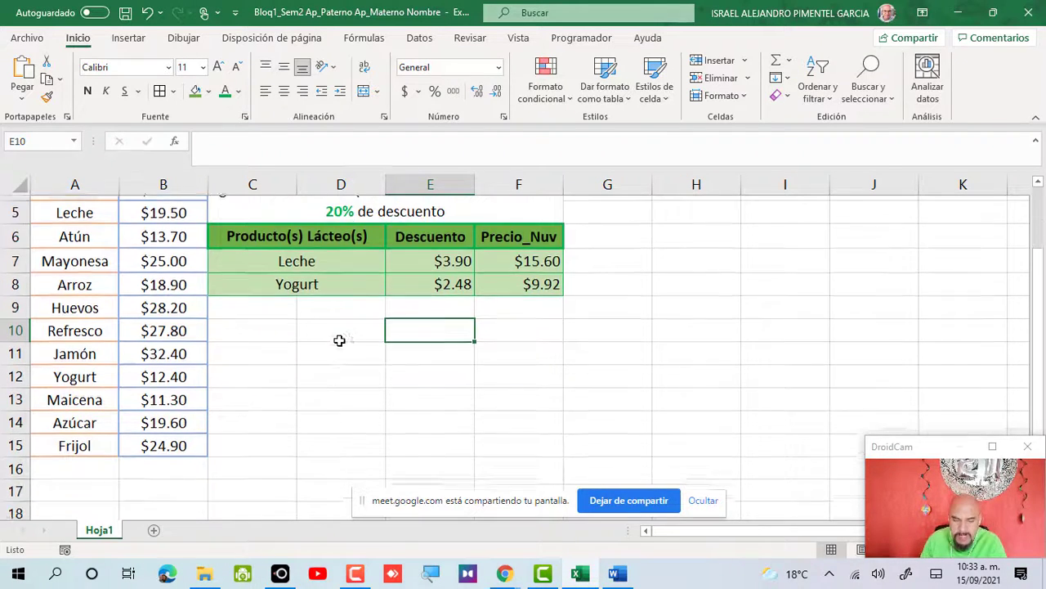
scroll(289, 478, up, 2)
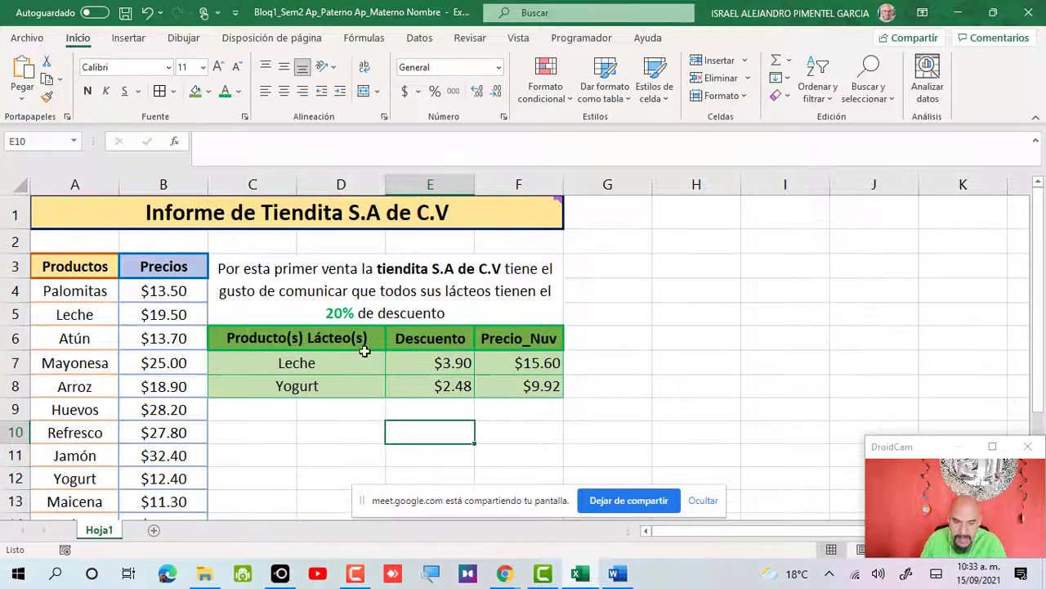
drag(286, 406, 542, 465)
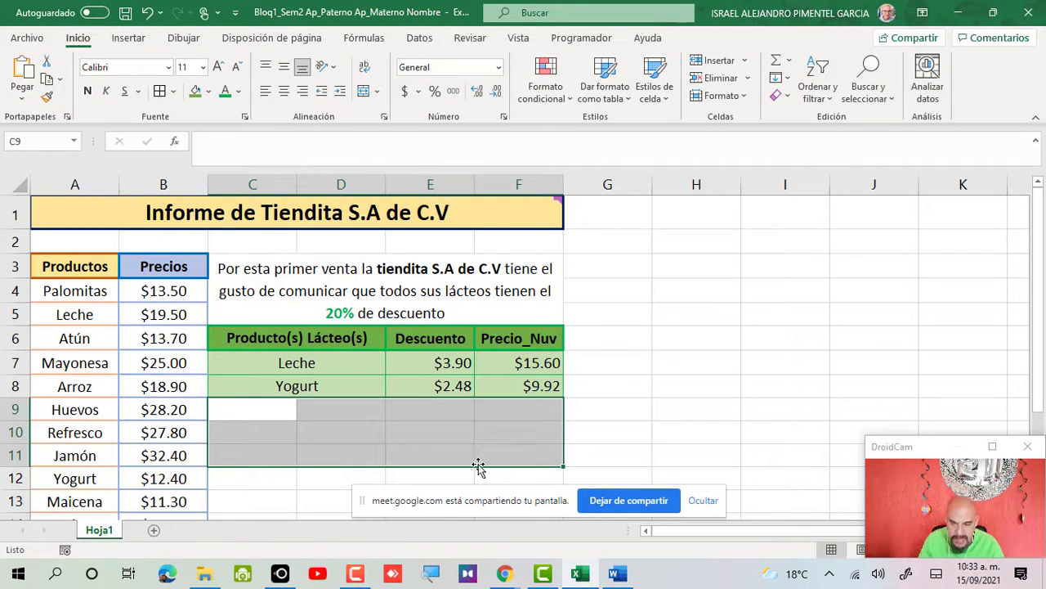
click(448, 307)
key(ctrl+c)
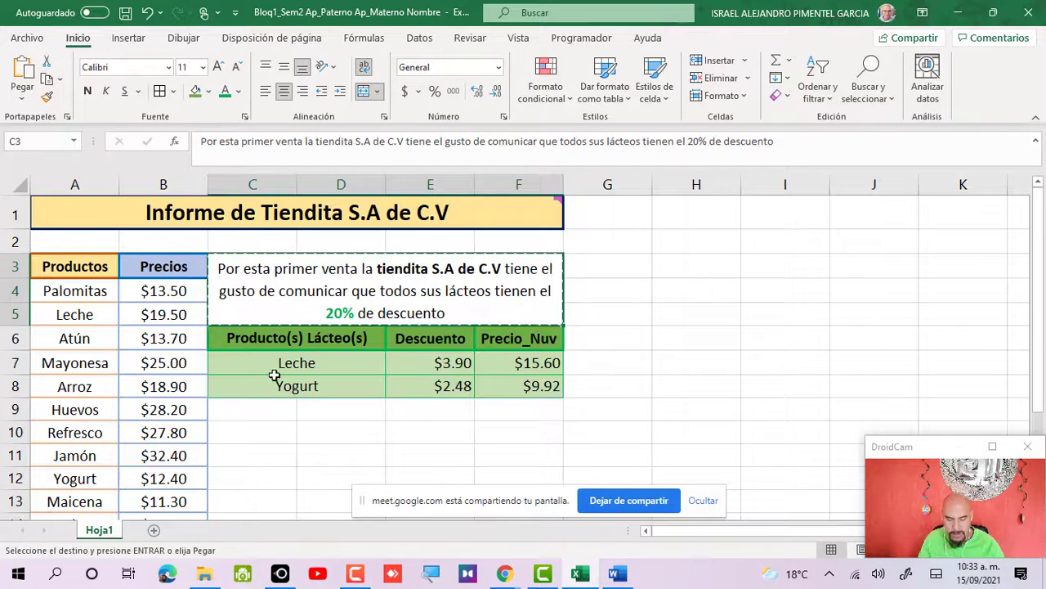
click(260, 409)
key(ctrl+v)
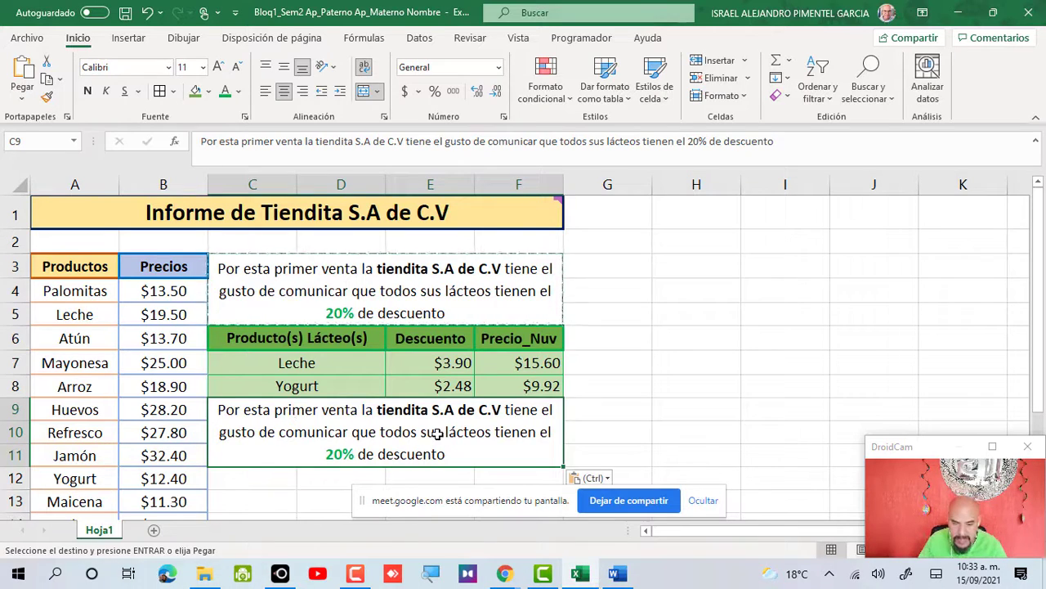
- Check the seed notice in the Practica_1 Word document, and back in Excel change "todos sus" to "todas las" in C9
key(alt+Tab)
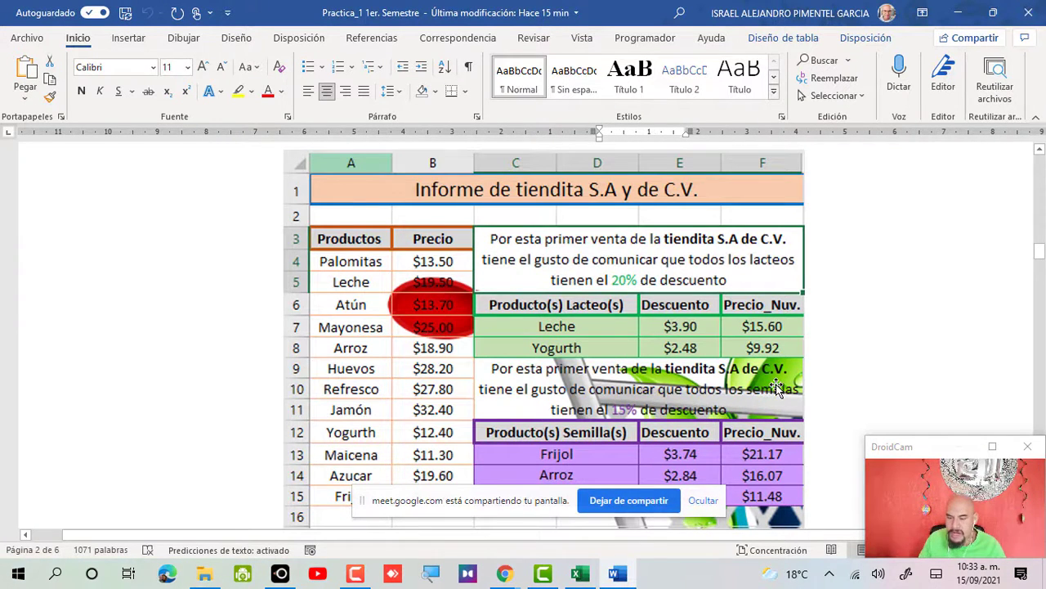
key(alt+Tab)
double_click(447, 442)
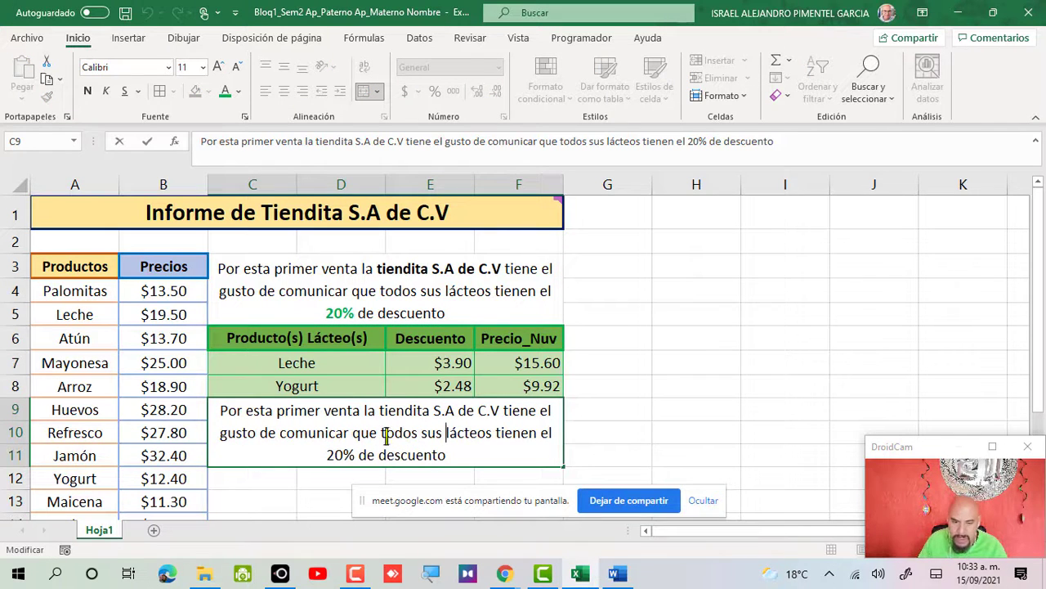
click(411, 433)
key(BackSpace)
text(a)
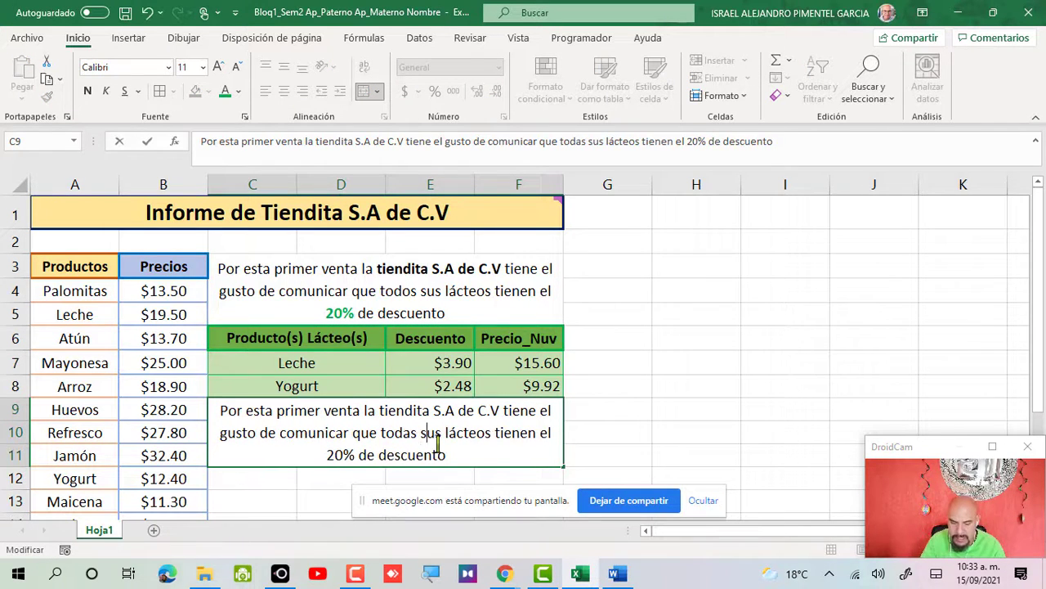
click(439, 444)
key(BackSpace)
key(BackSpace)
key(BackSpace)
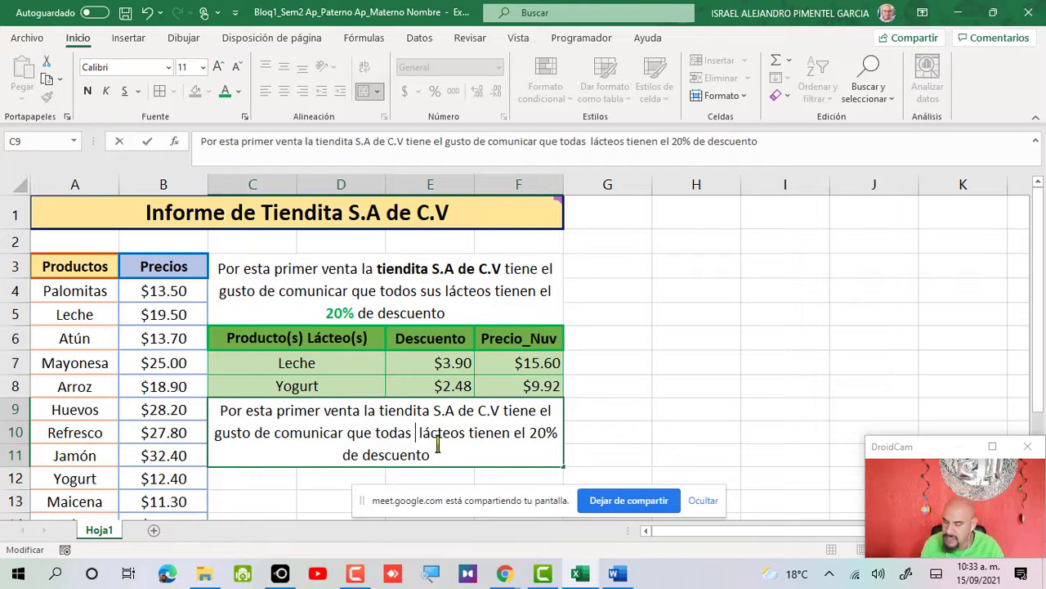
text(las)
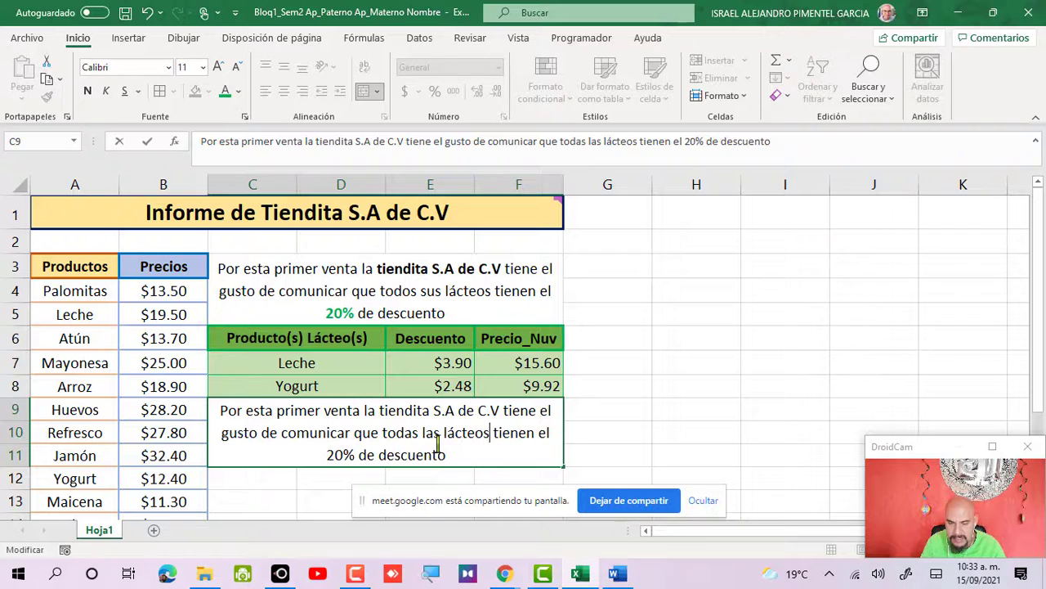
- Replace "lácteos" with "semillas" and set the discount percentage to 15% in the C9 notice
key(BackSpace)
key(BackSpace)
key(BackSpace)
key(BackSpace)
key(BackSpace)
key(BackSpace)
key(BackSpace)
text(semillas)
key(Home)
key(Right)
key(Right)
key(BackSpace)
key(BackSpace)
text(15)
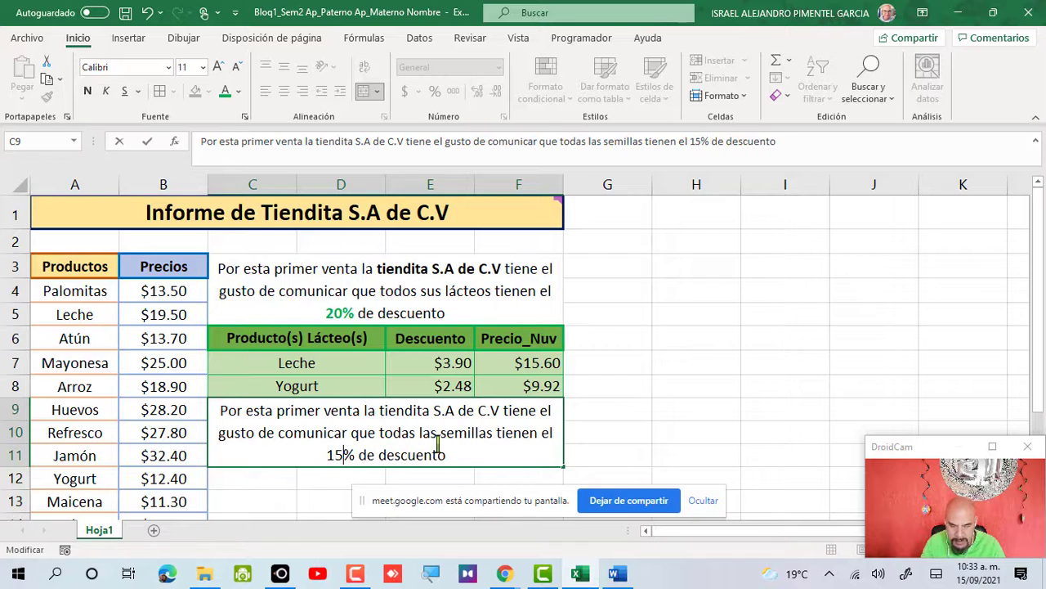
- Format the "15%" in the C9 notice in bold with the standard purple font colour
key(shift+Right)
key(shift+Right)
key(shift+Right)
key(shift+Right)
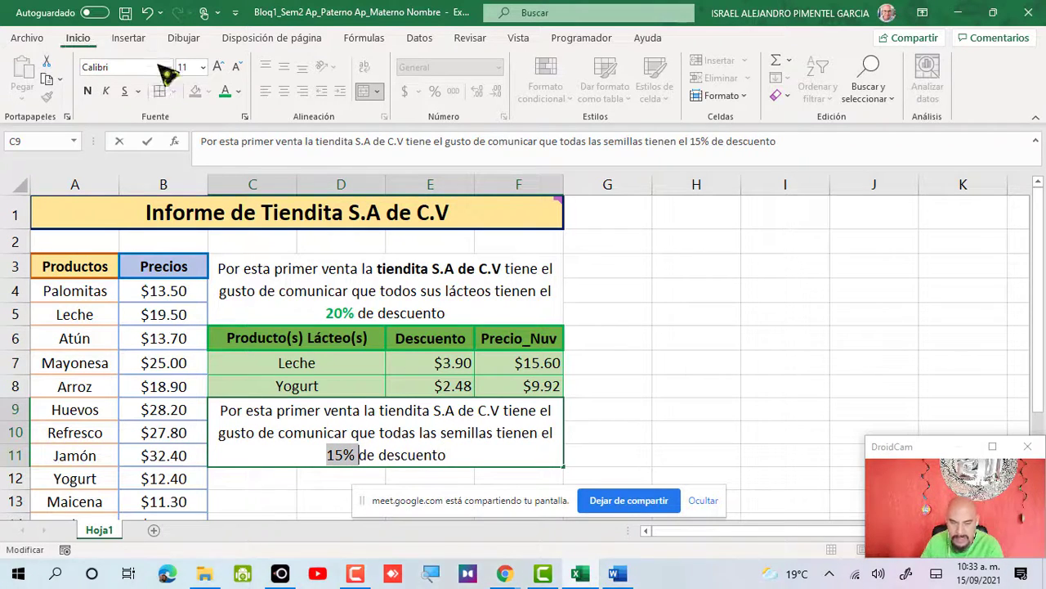
click(238, 91)
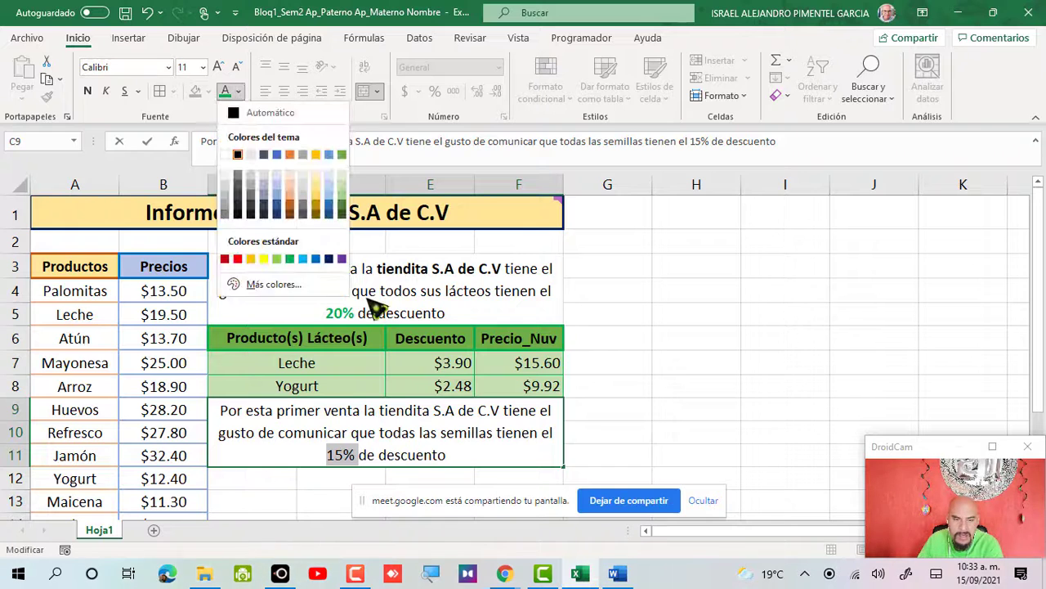
click(338, 260)
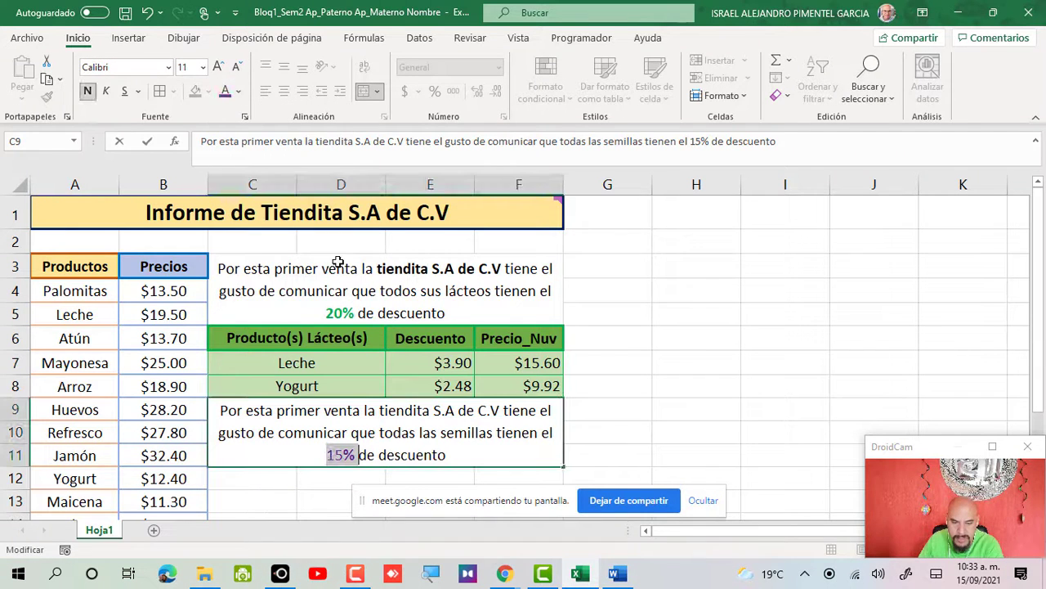
click(88, 90)
- Make "tiendita S.A de C.V" bold in the C9 notice and commit the cell edit
drag(380, 409, 503, 409)
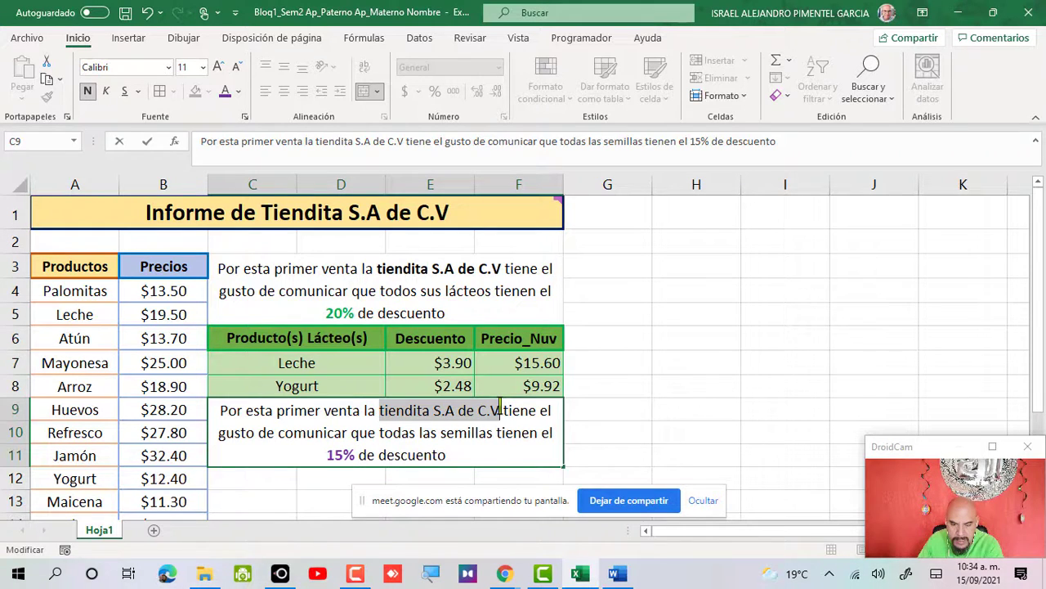
click(89, 91)
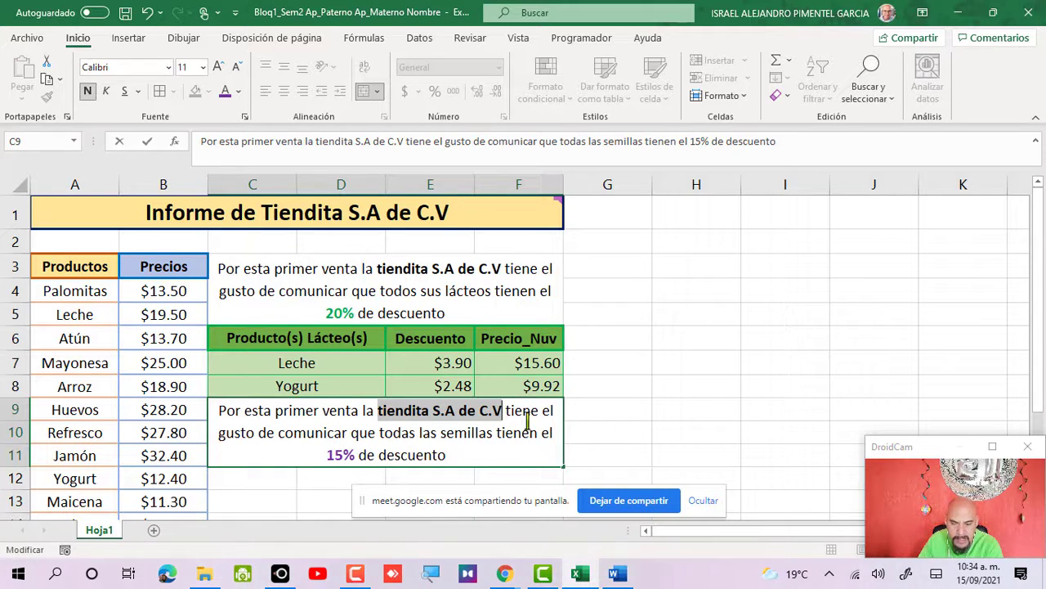
key(Return)
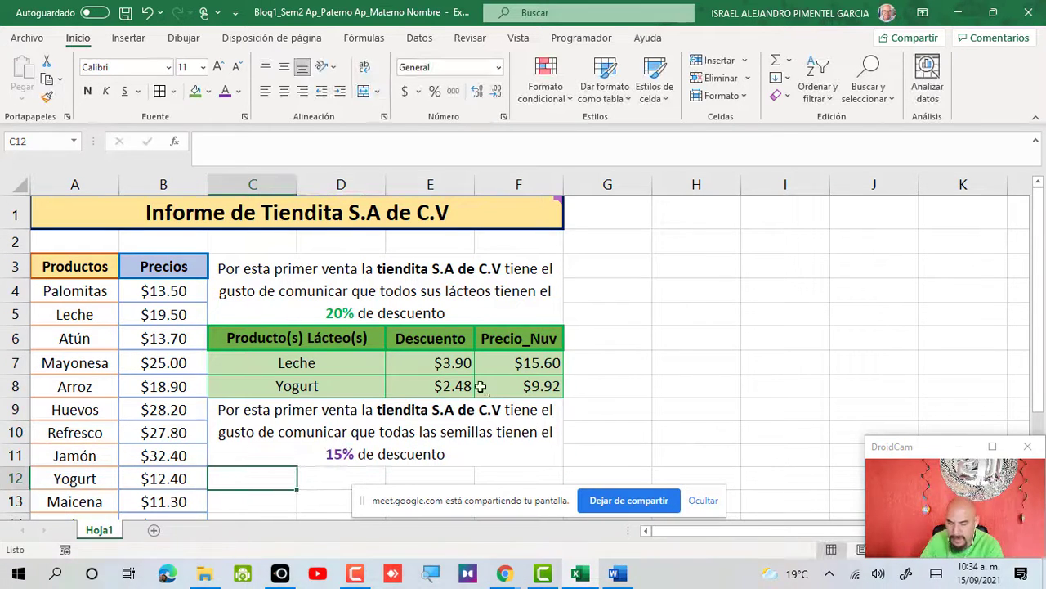
- Copy the dairy table's header row C6:F6 to row 12, starting at C12
scroll(490, 388, down, 1)
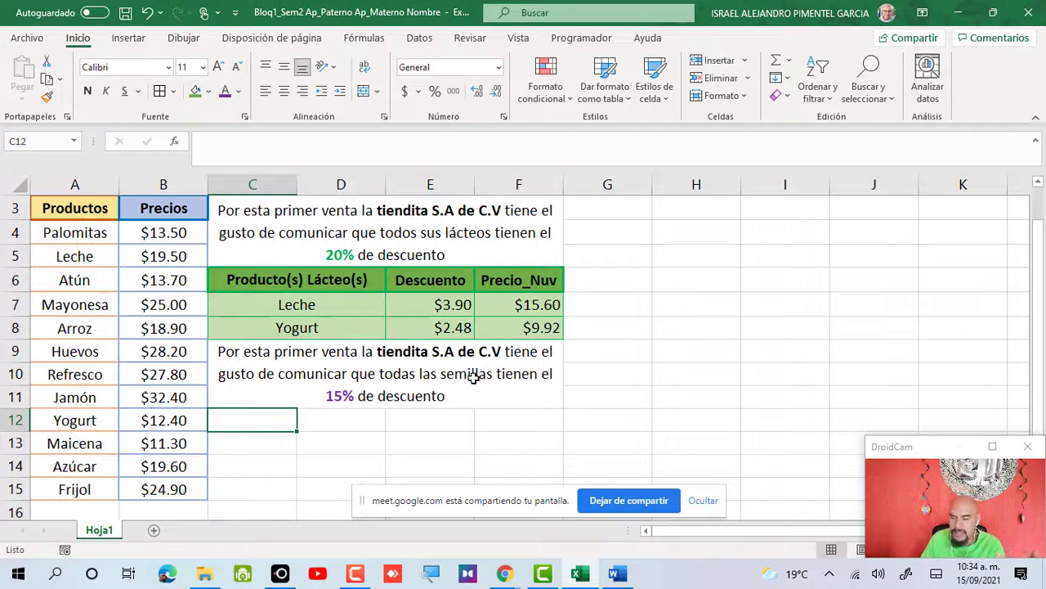
click(535, 356)
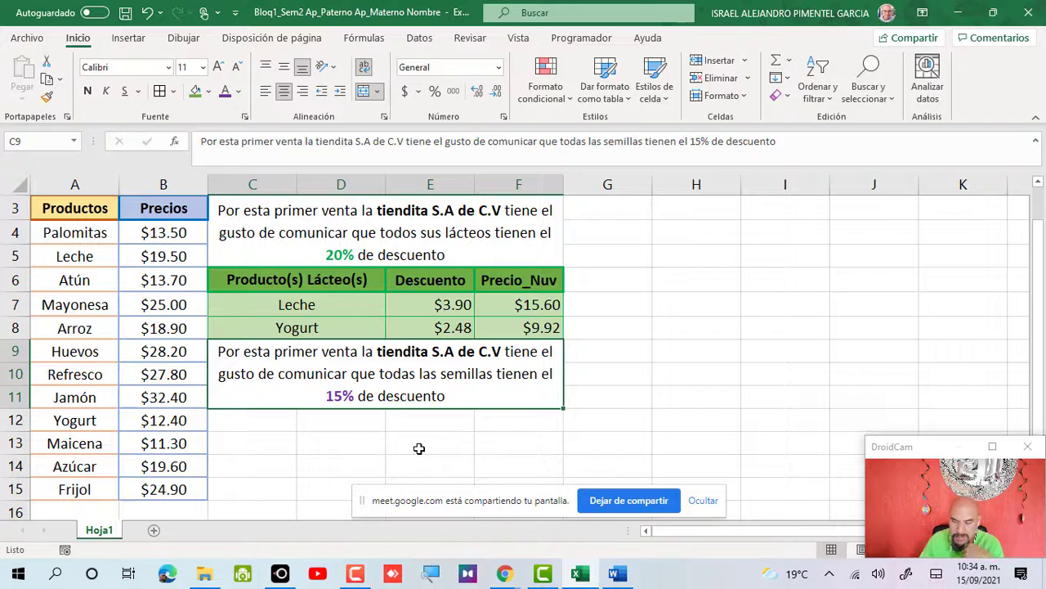
click(269, 426)
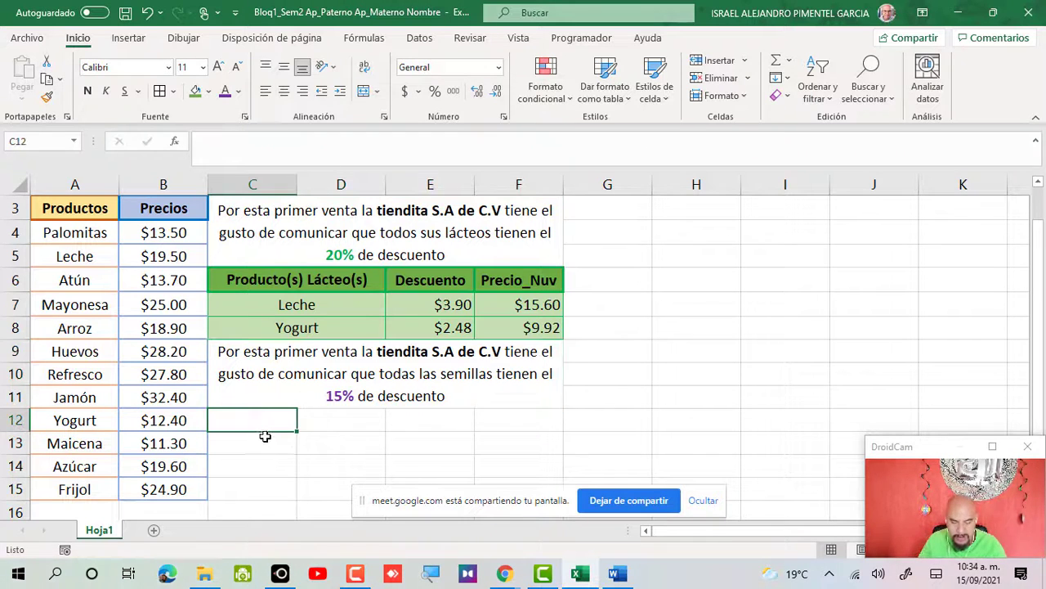
drag(282, 280, 499, 279)
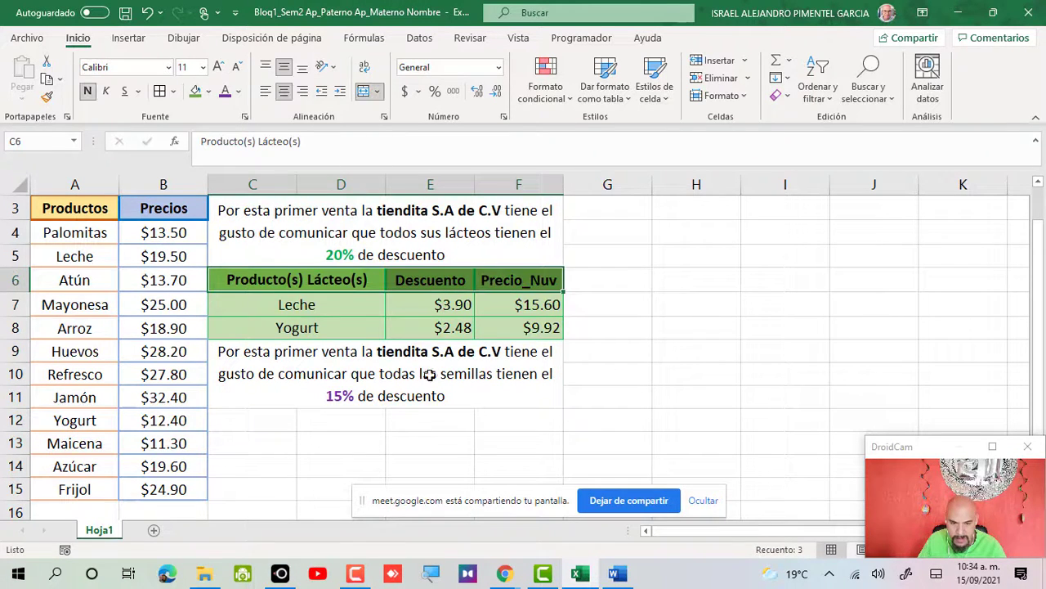
key(ctrl+c)
click(268, 414)
key(ctrl+v)
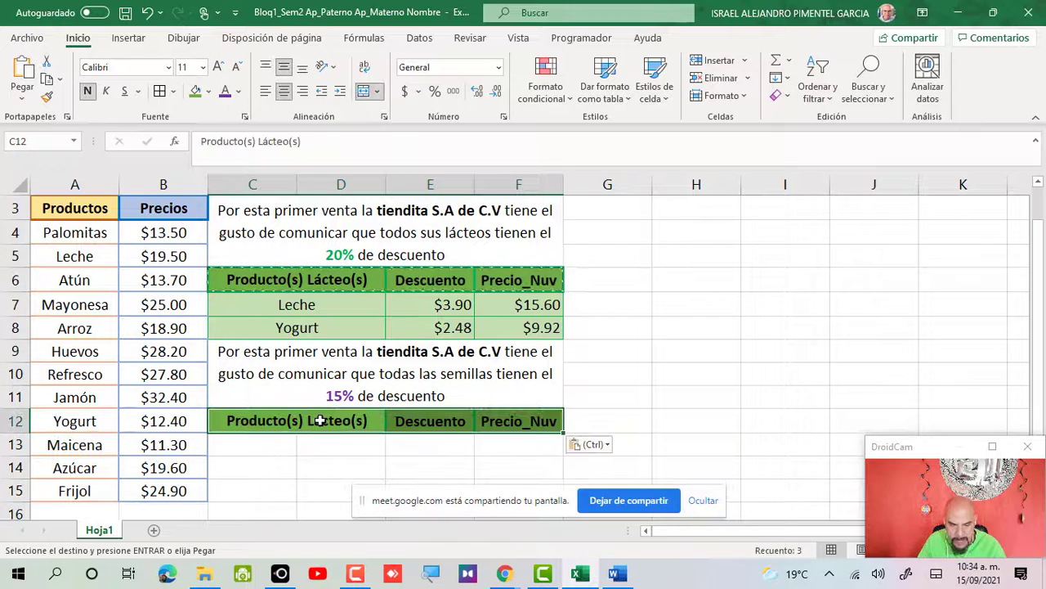
- Change the copied header in C12 to "Producto(s) Semilla(s)"
double_click(310, 421)
drag(292, 419, 331, 420)
text(Semilla)
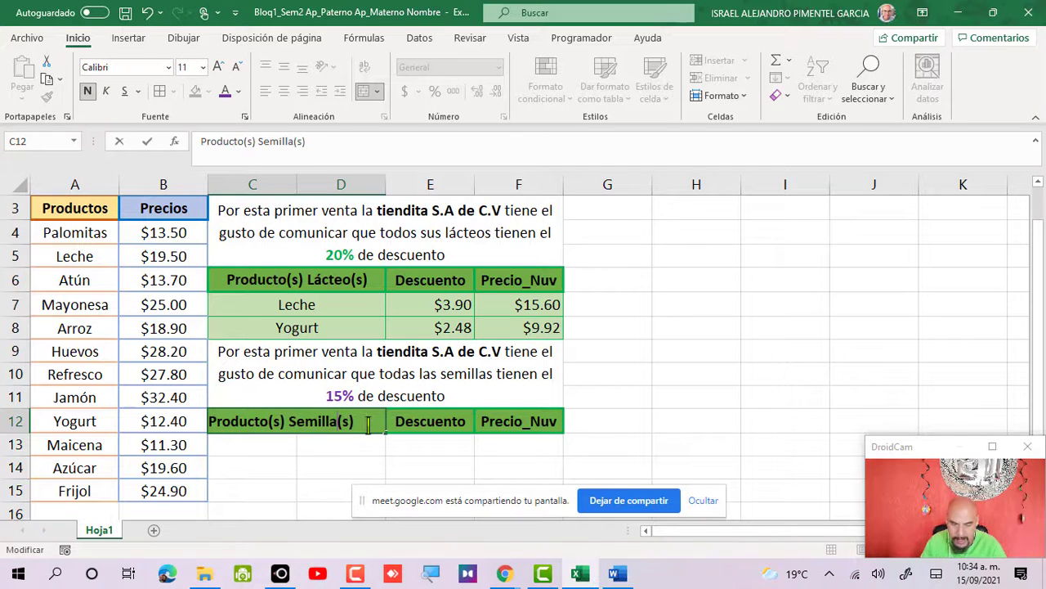
key(Return)
- Fill the seed table's header row C12:F12 with the standard purple colour
drag(347, 423, 496, 420)
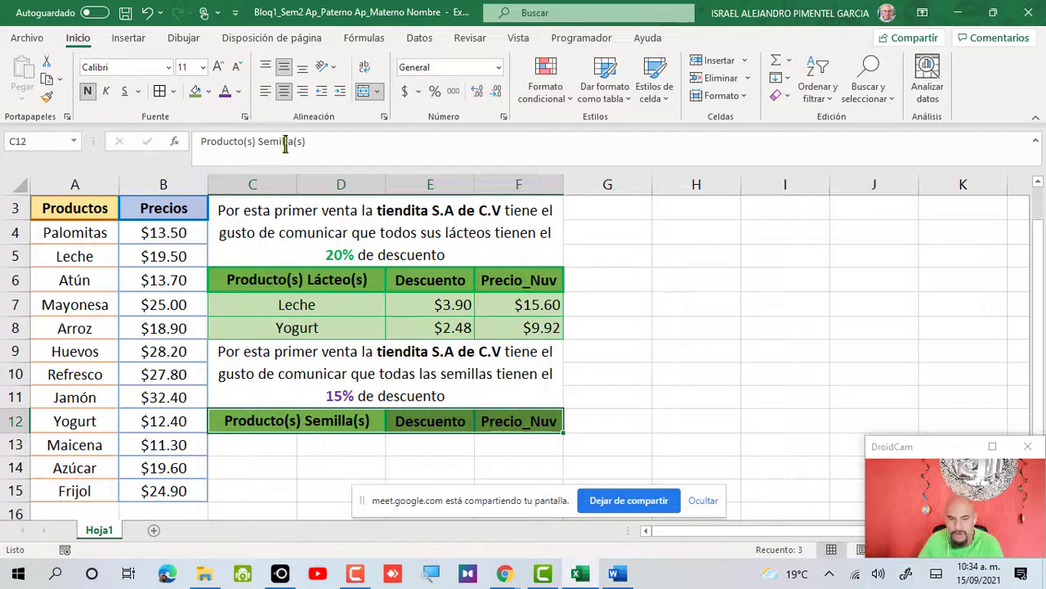
click(208, 92)
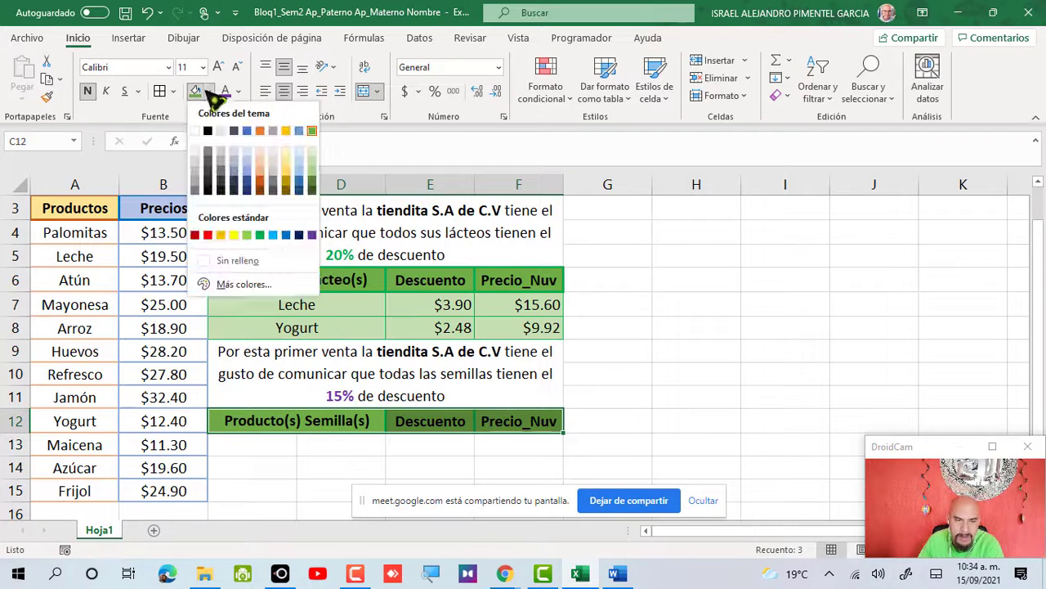
click(311, 234)
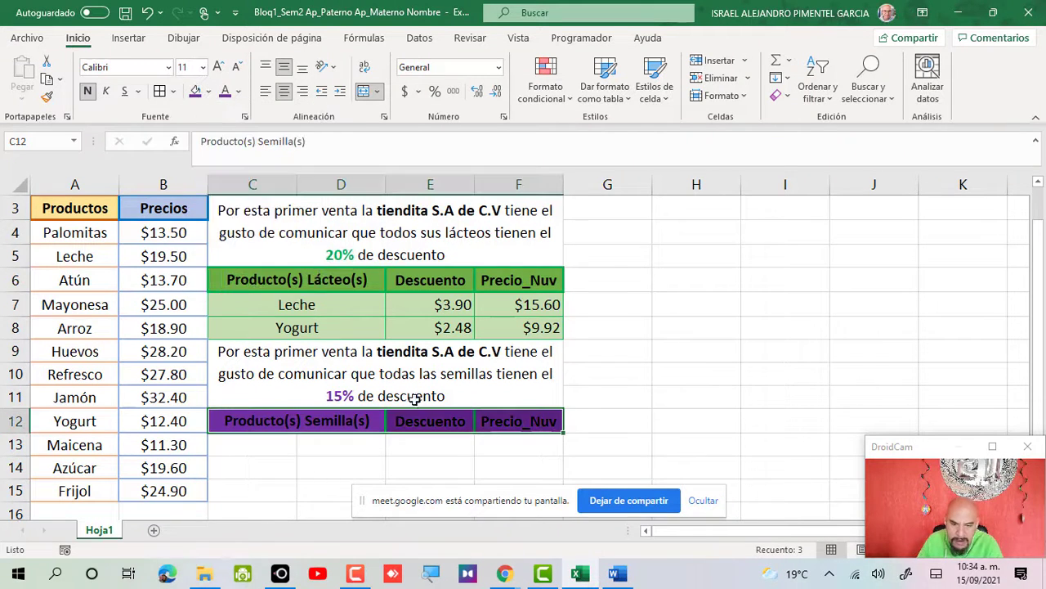
- Select the empty cells C13:F15 below the seed table's header row
drag(267, 445, 487, 487)
scroll(630, 415, down, 1)
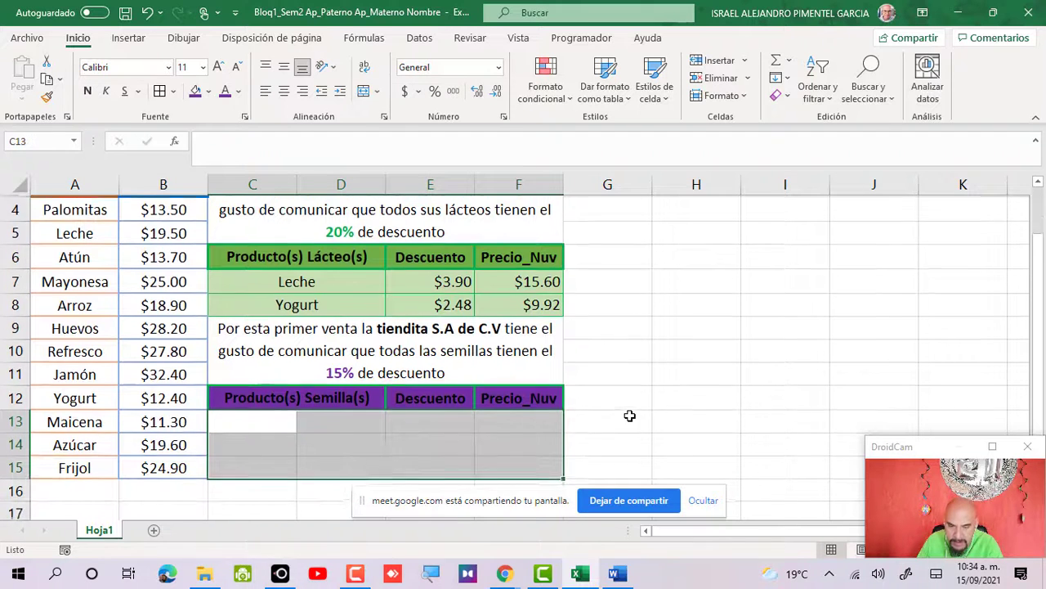
scroll(629, 416, down, 1)
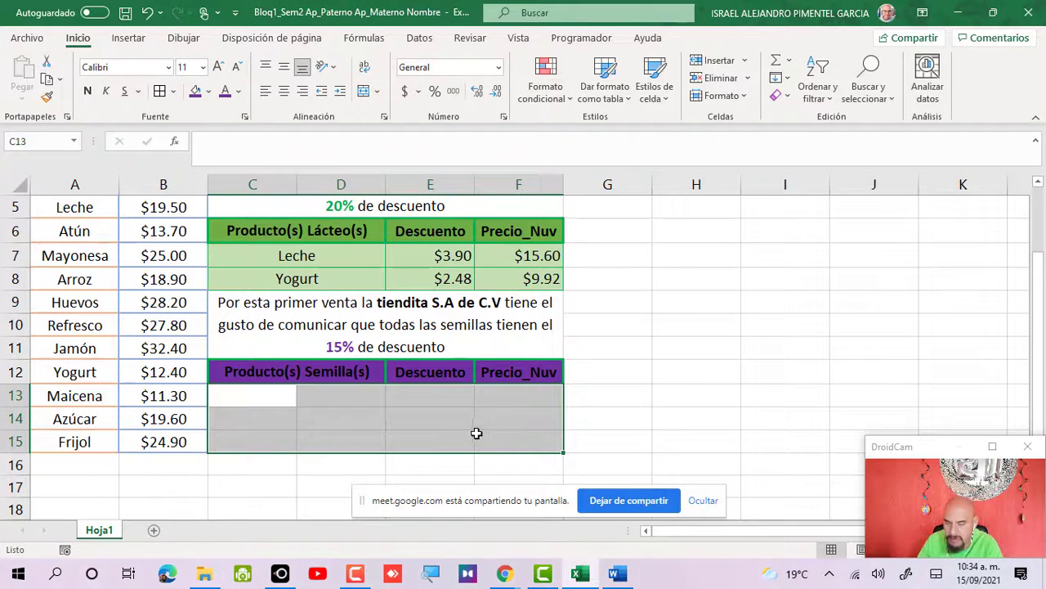
- Try a bright pink fill from the standard colour palette on C13:F15 and undo it
click(209, 90)
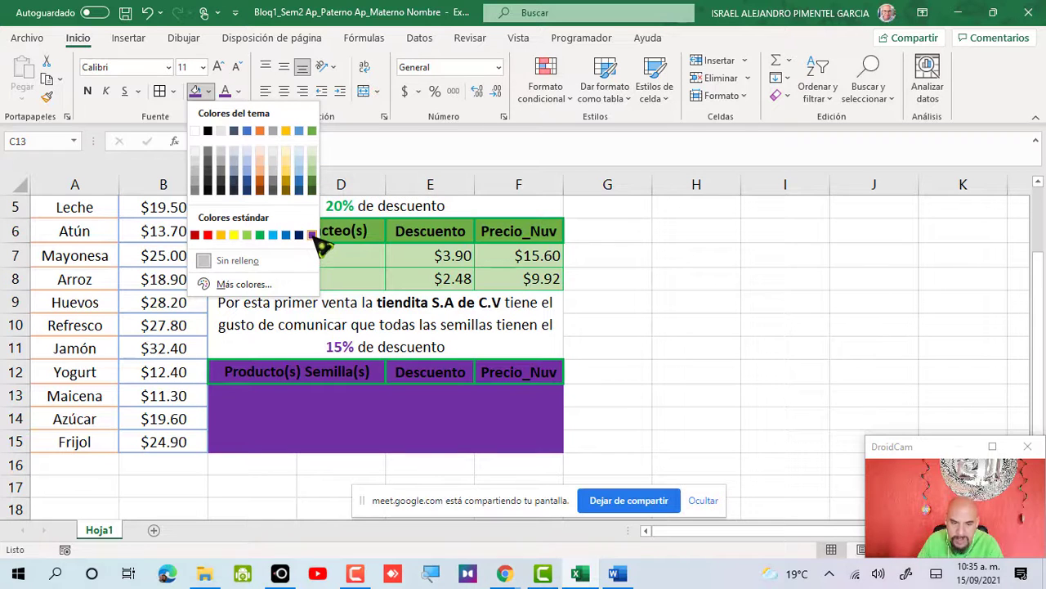
click(262, 284)
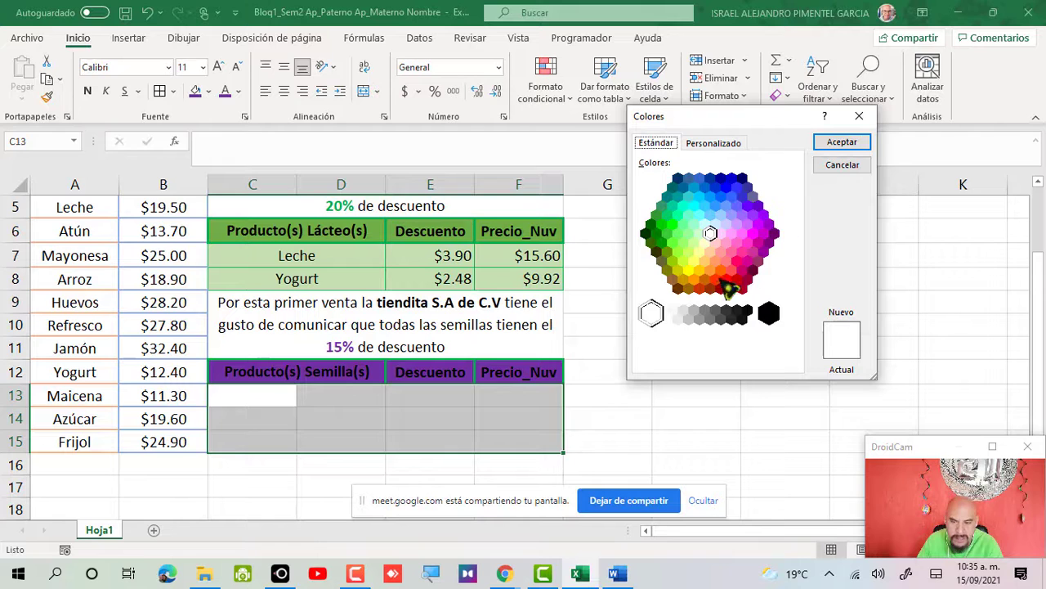
click(708, 145)
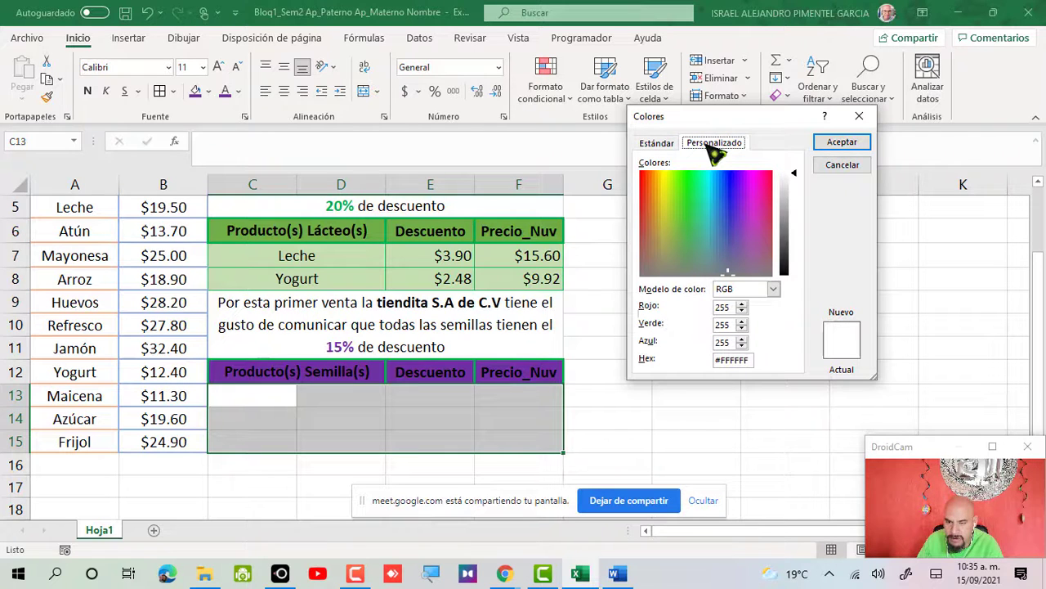
click(663, 144)
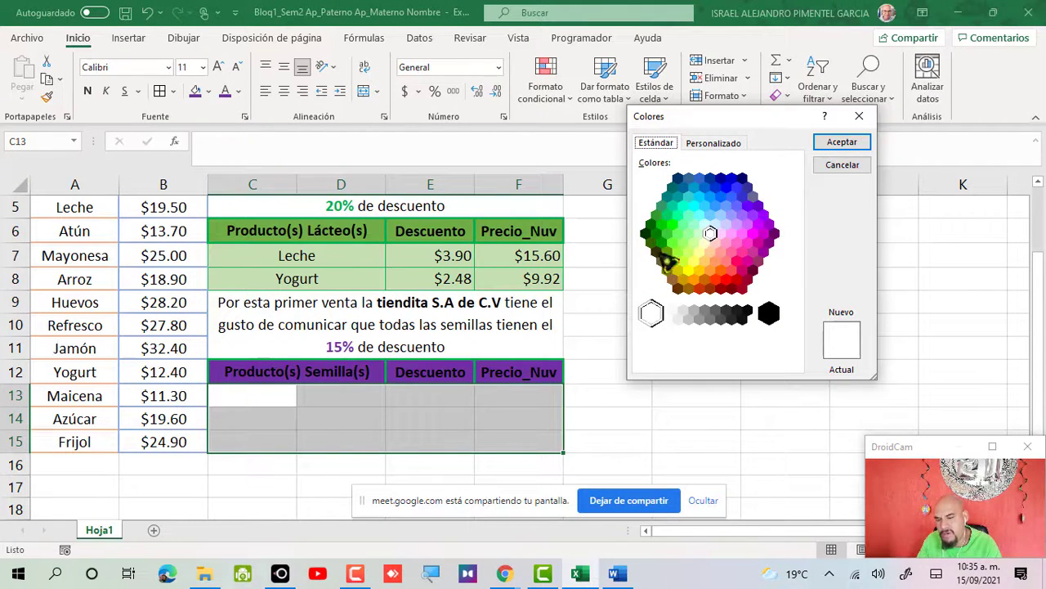
click(726, 242)
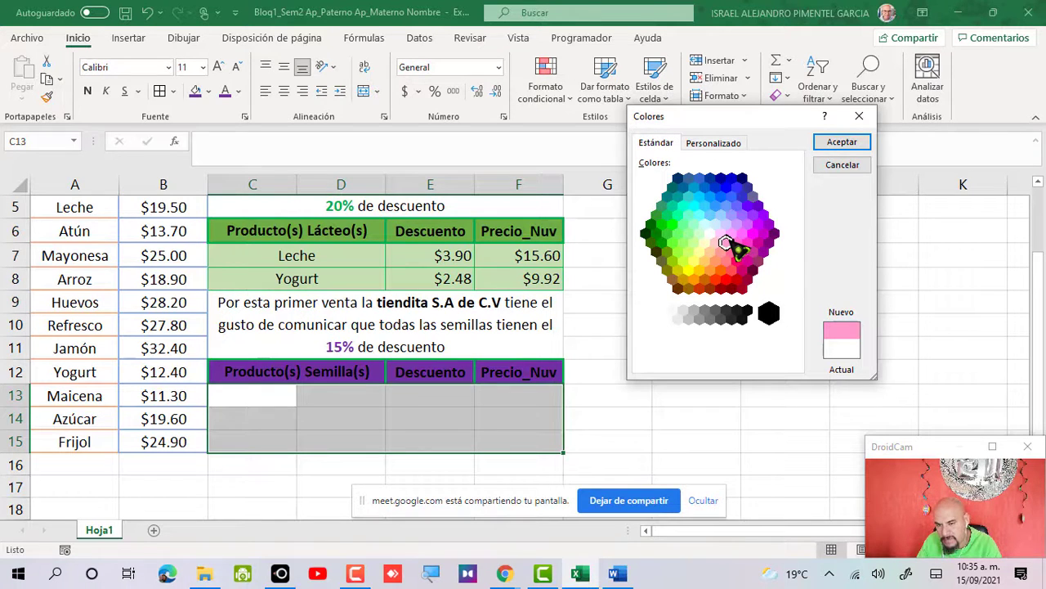
click(731, 235)
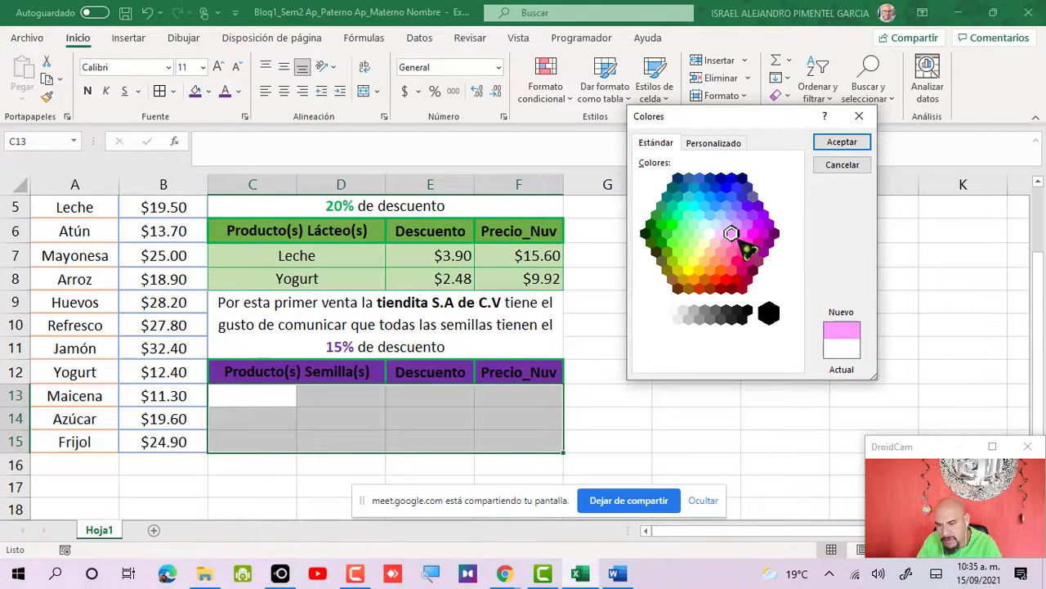
click(742, 234)
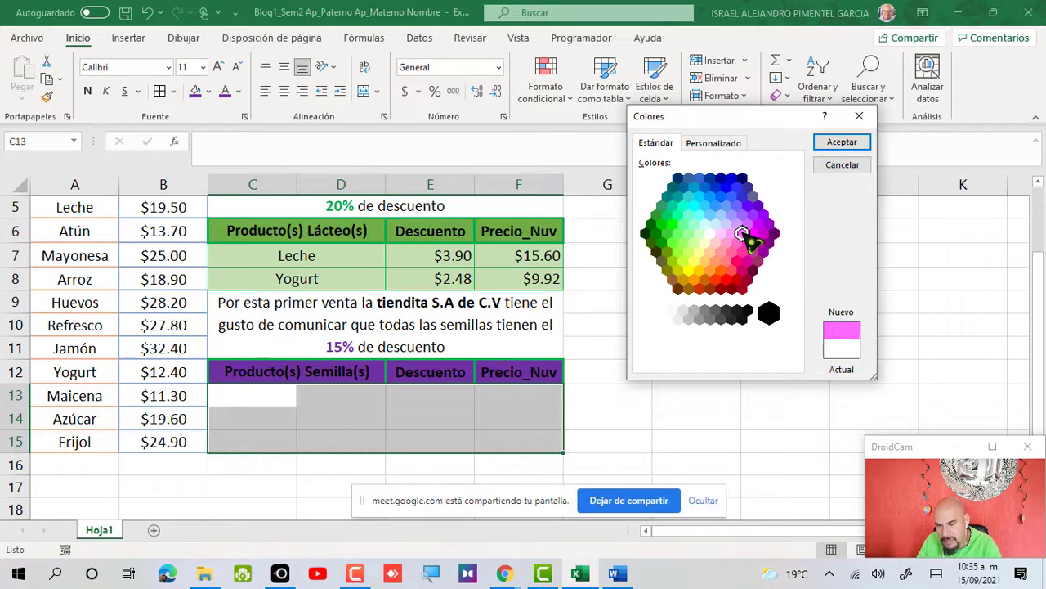
click(837, 144)
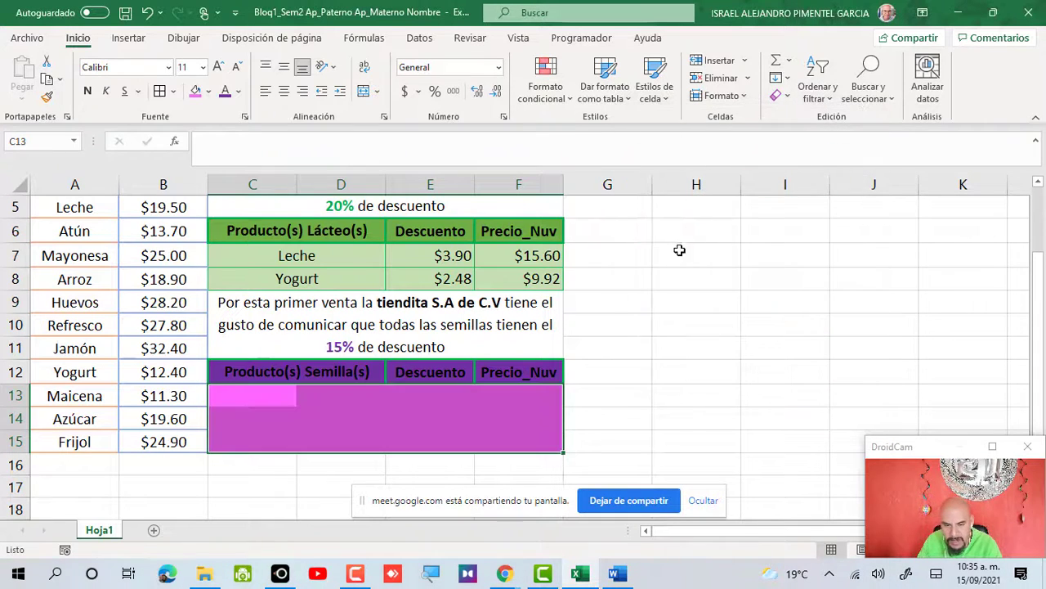
key(ctrl+z)
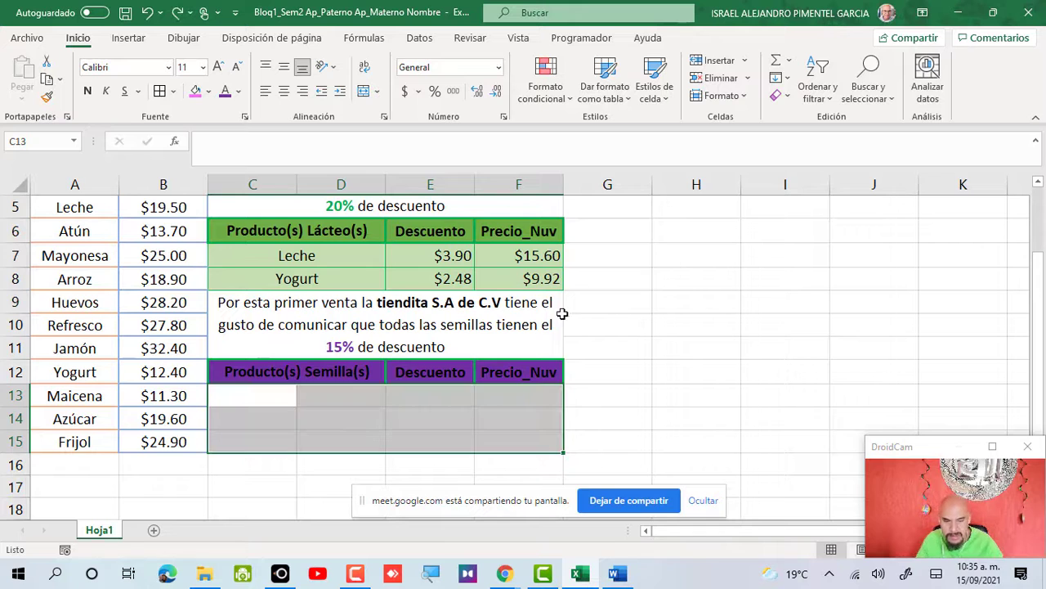
- Fill the seed table's body C13:F15 with the custom light purple #DBA5FD
click(209, 92)
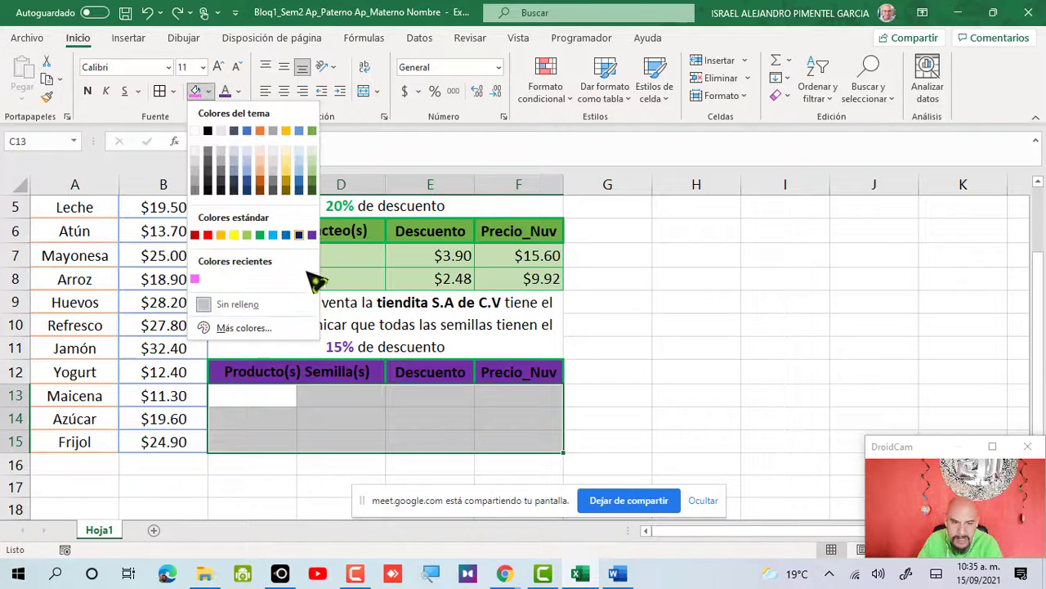
click(299, 327)
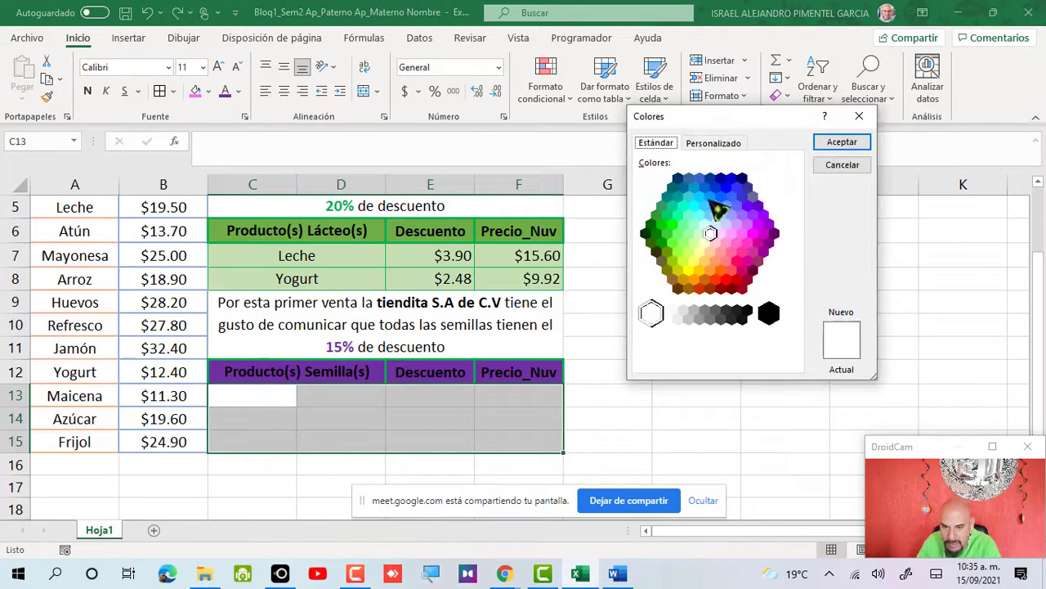
click(711, 142)
click(759, 183)
drag(745, 175, 739, 175)
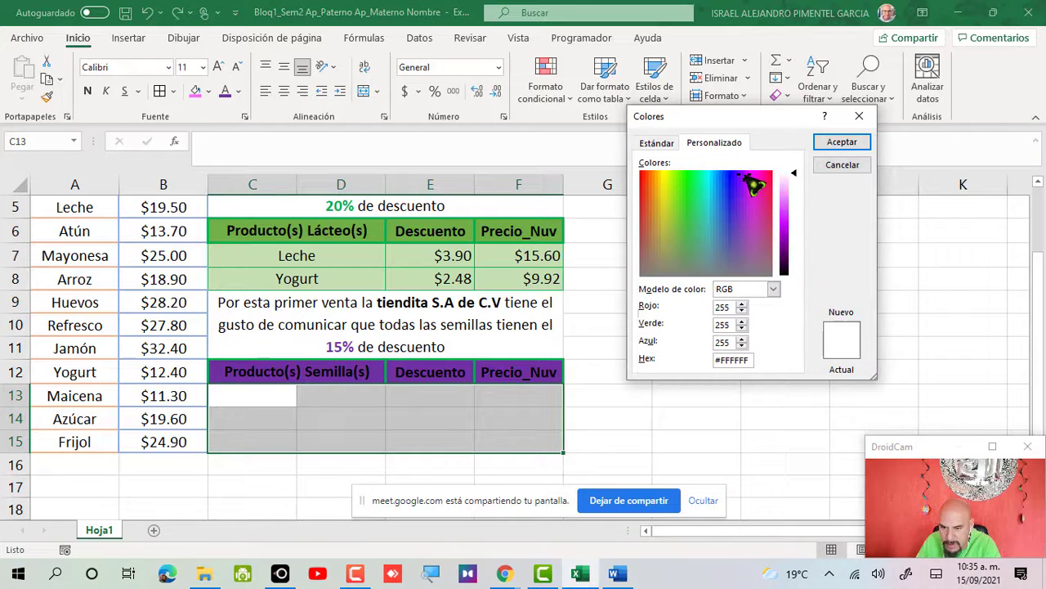
click(794, 178)
drag(793, 178, 791, 193)
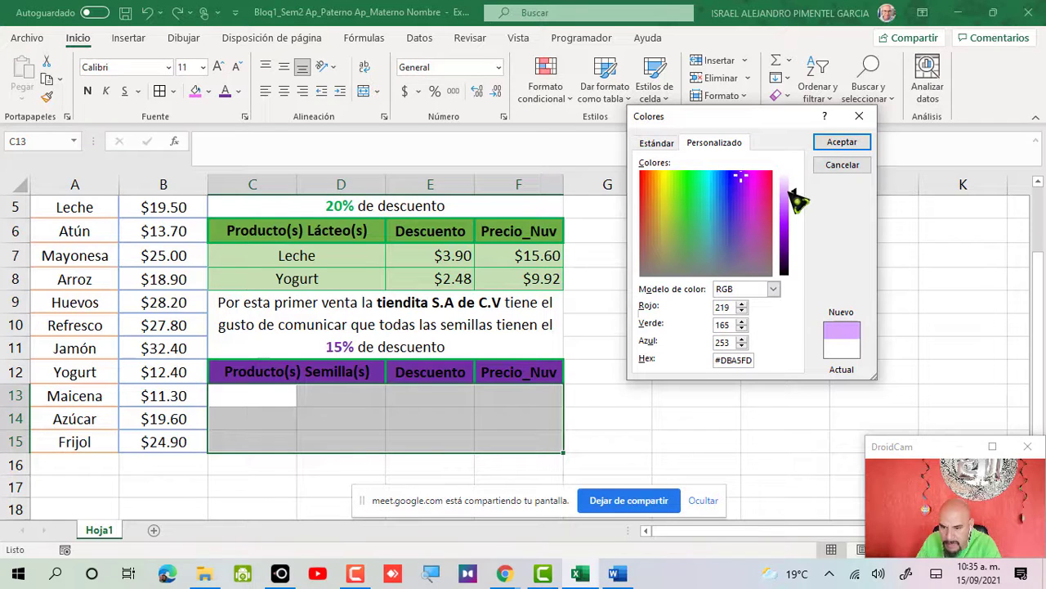
click(842, 142)
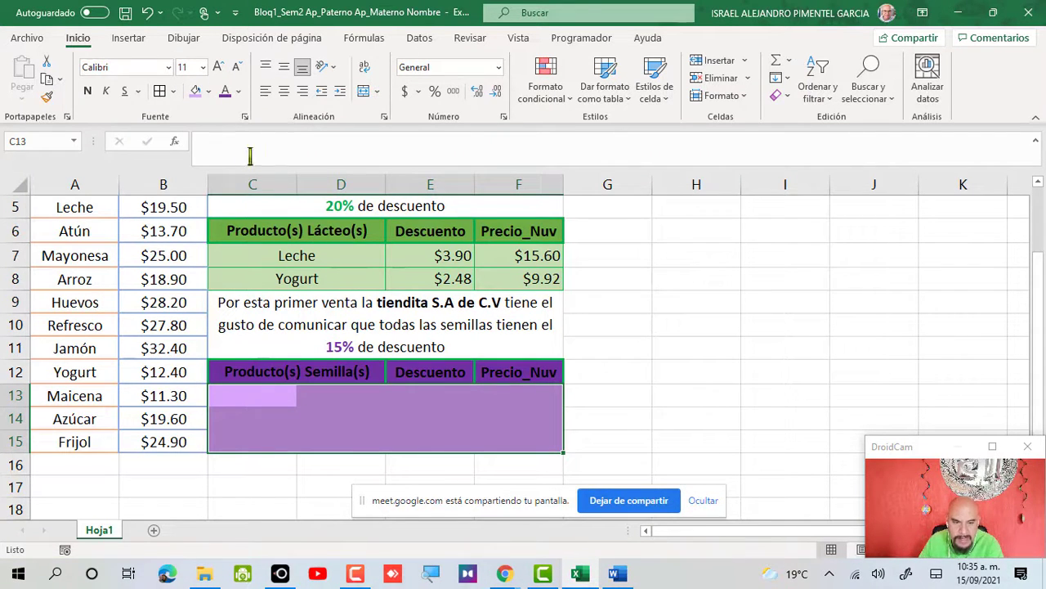
click(173, 91)
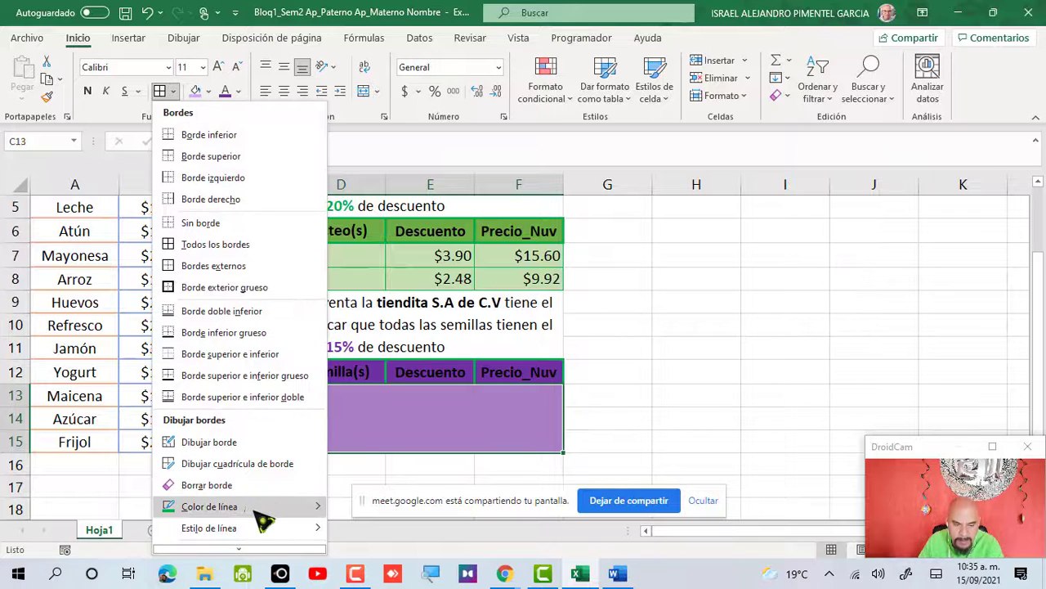
mouse_move(286, 533)
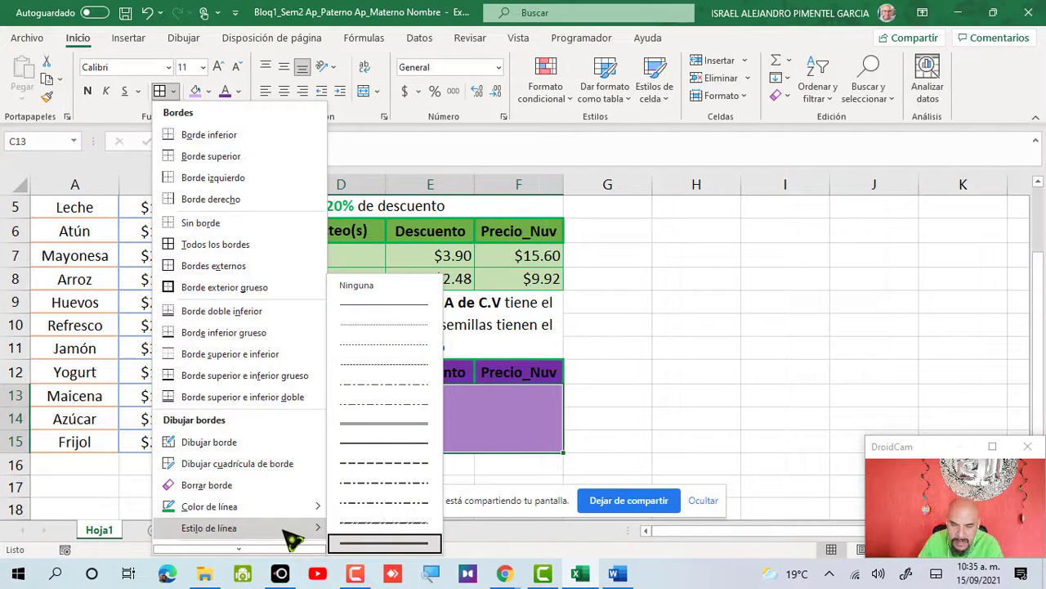
click(494, 373)
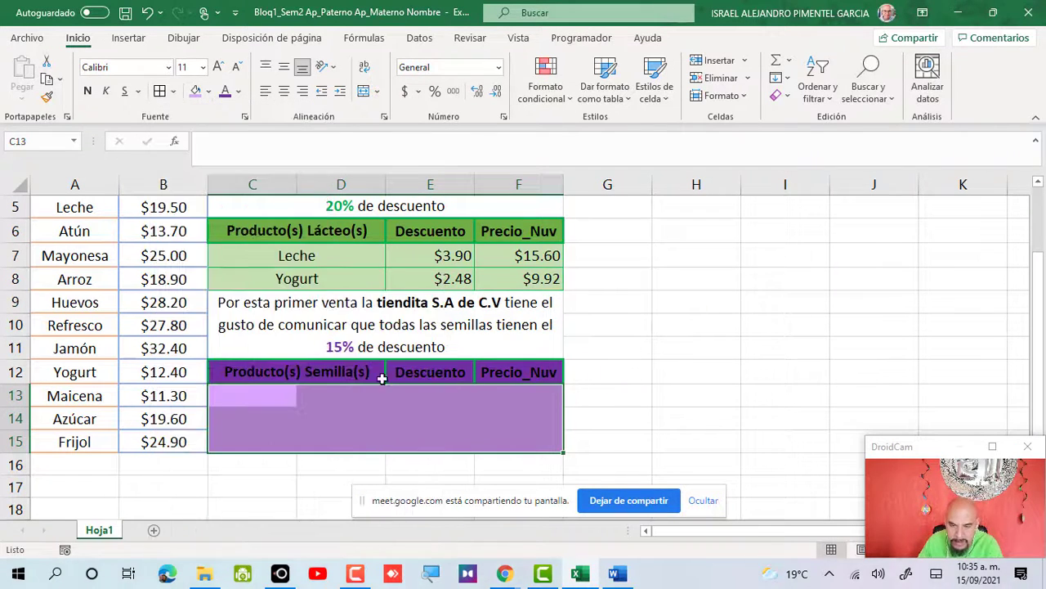
click(262, 365)
drag(250, 395, 545, 439)
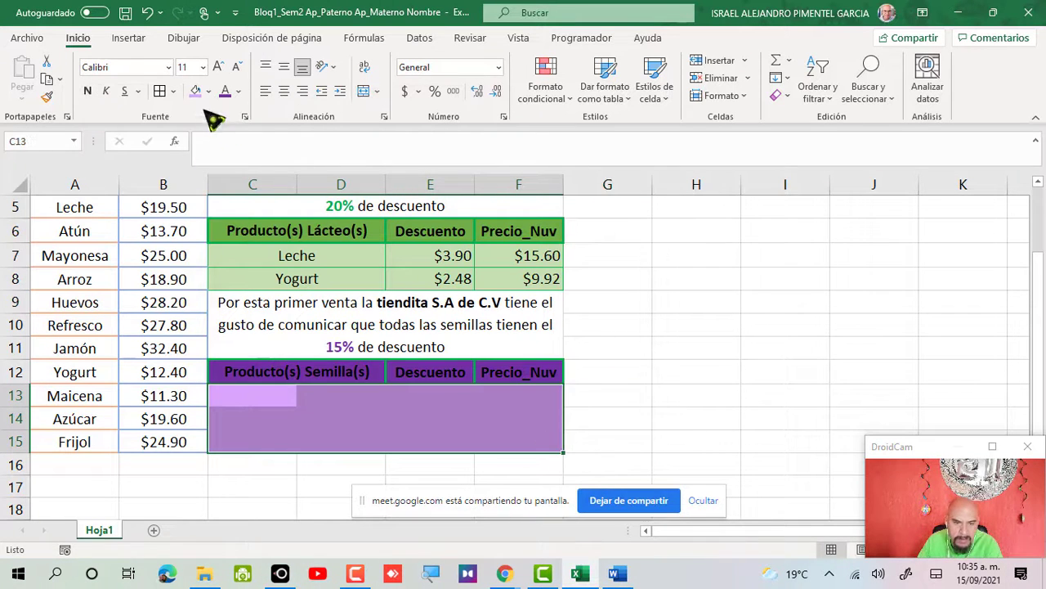
- Apply thin solid borders in standard purple to all cells of the seed table's body C13:F15
click(173, 90)
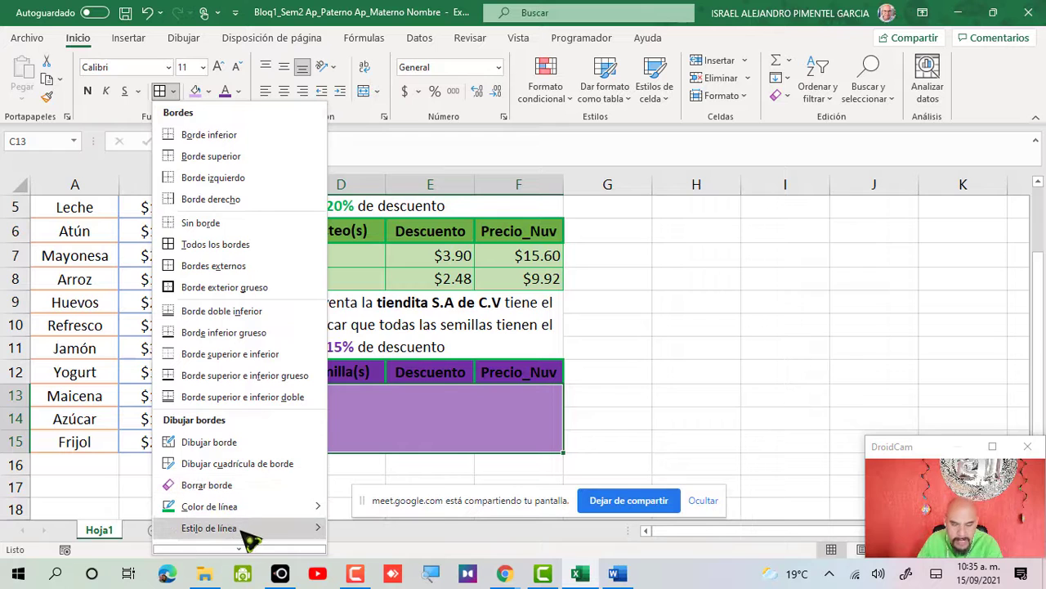
mouse_move(244, 531)
click(384, 306)
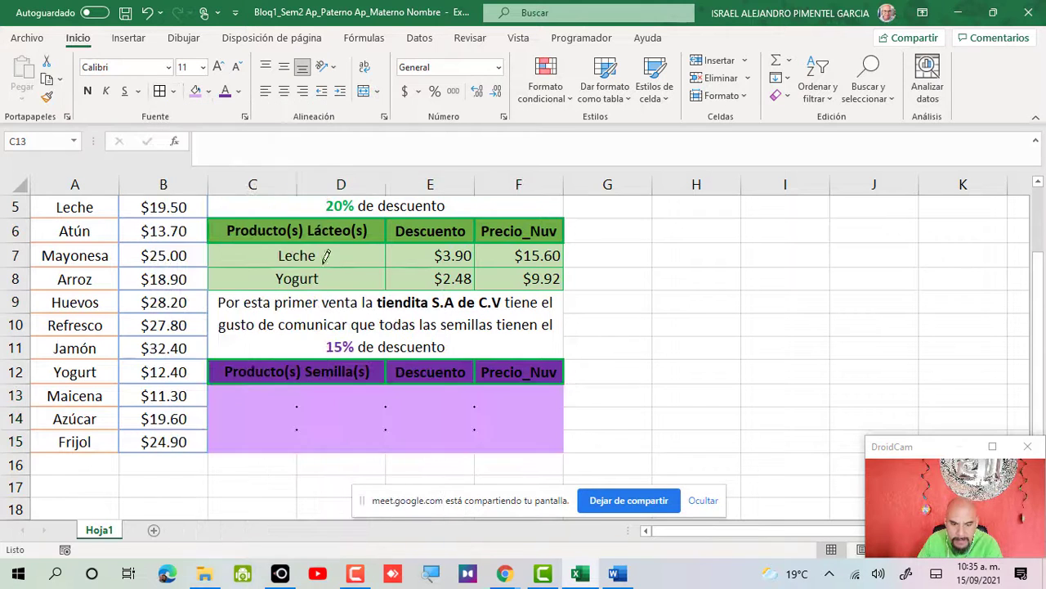
click(209, 90)
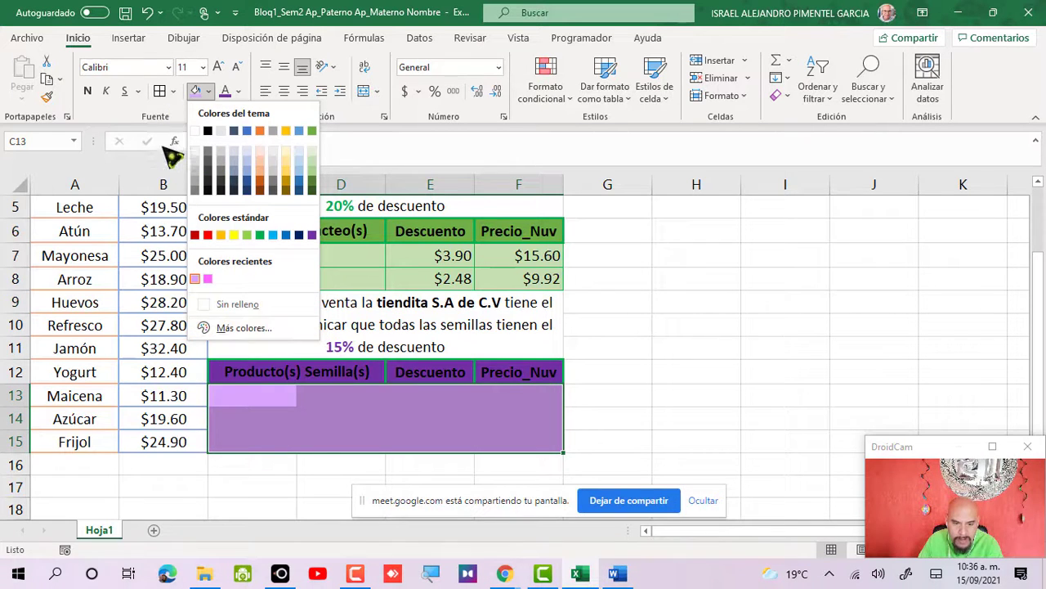
click(173, 90)
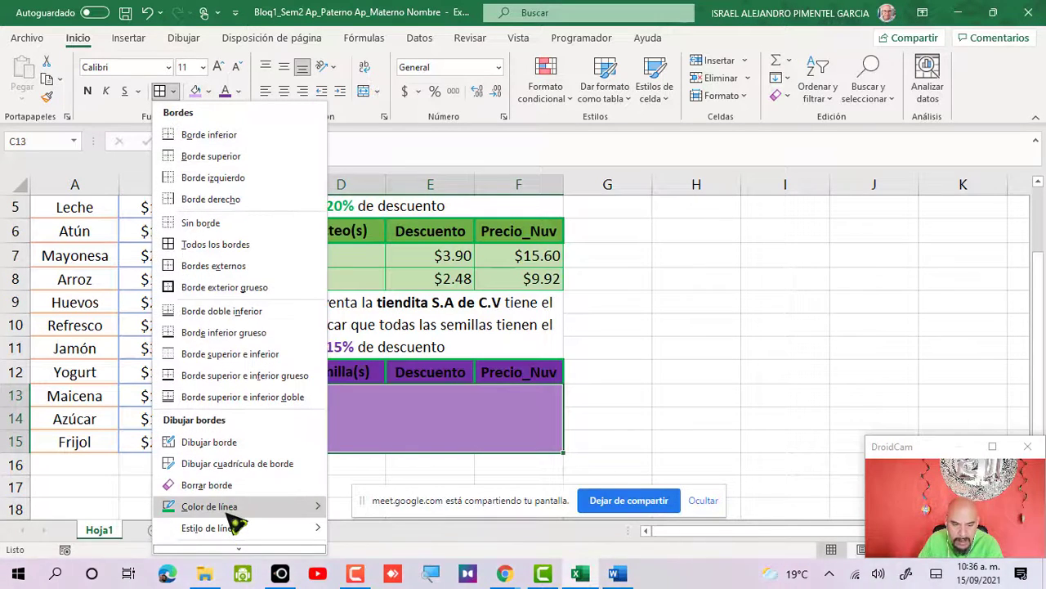
mouse_move(233, 516)
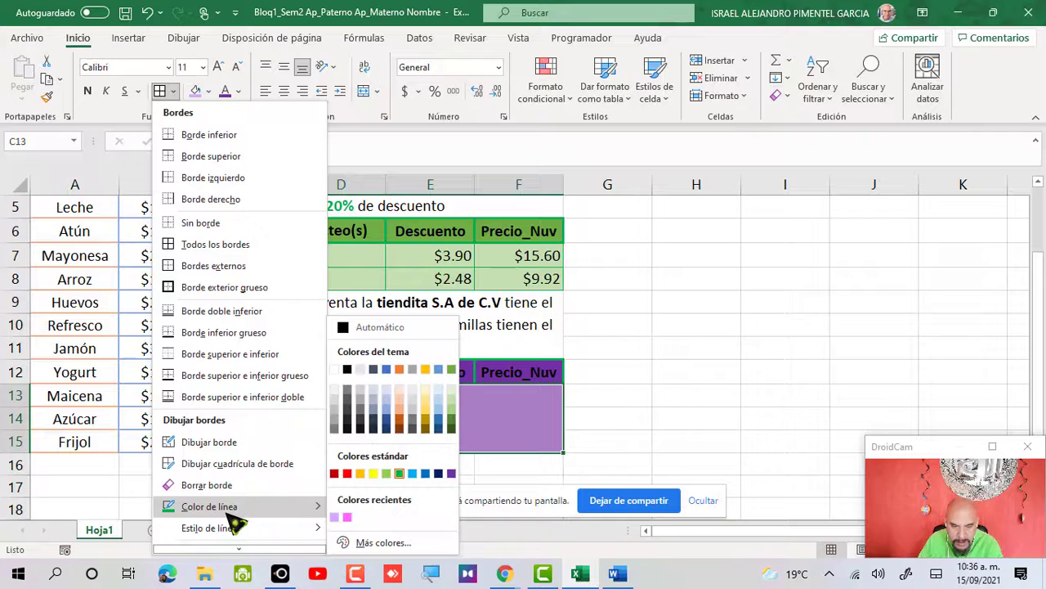
click(451, 473)
click(160, 91)
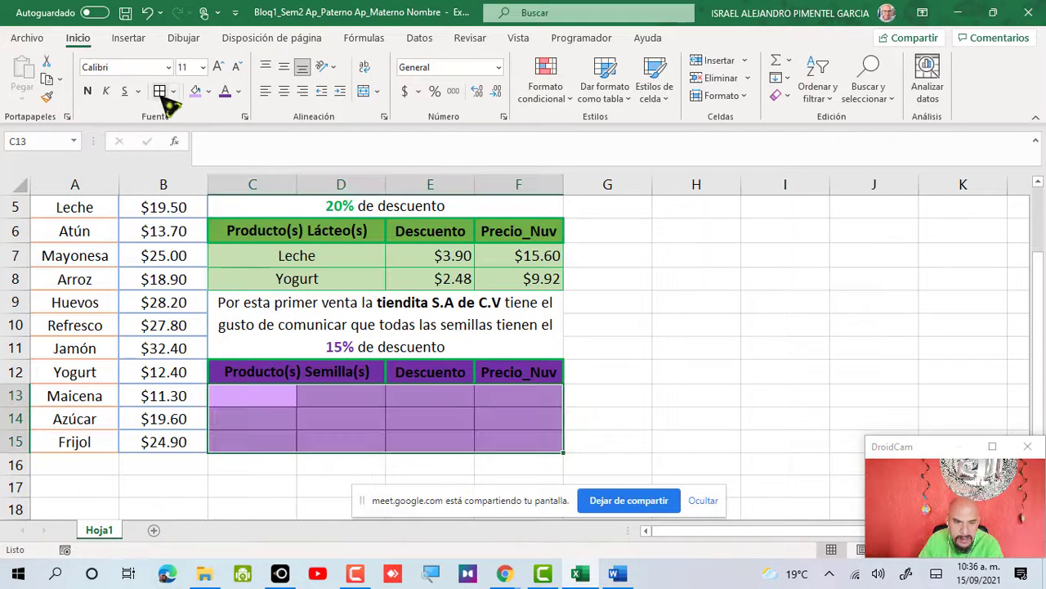
click(695, 324)
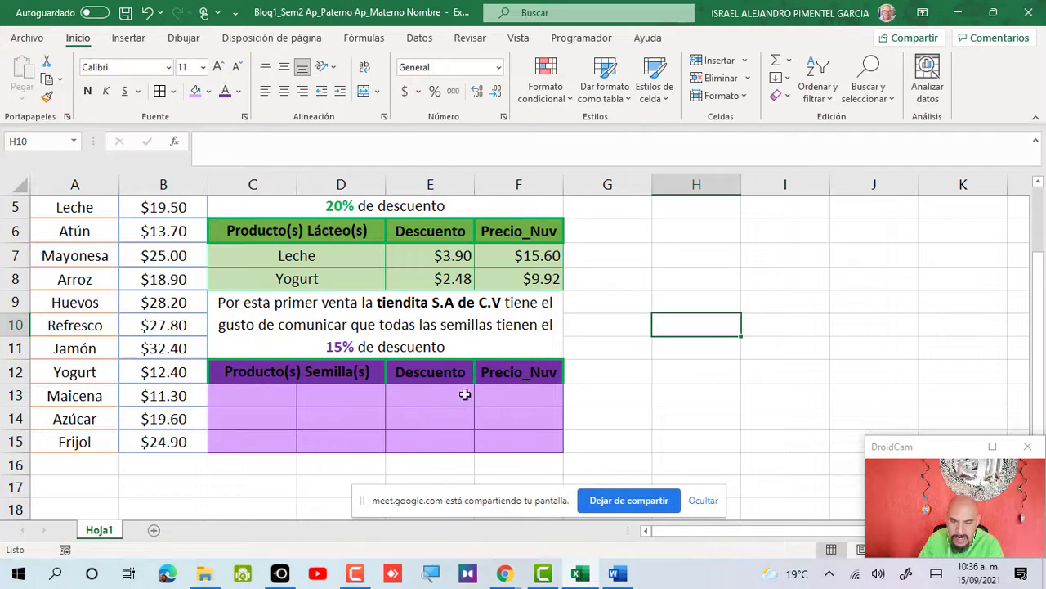
- Apply all borders with the thick solid line style in purple to the seed table's header row C12:F12
drag(308, 372, 494, 370)
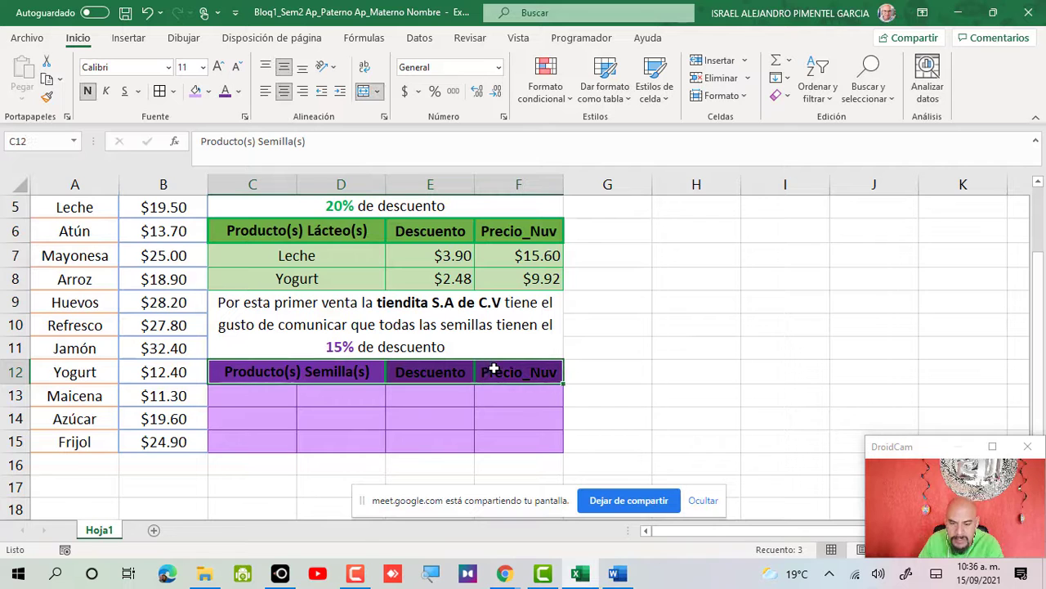
click(173, 91)
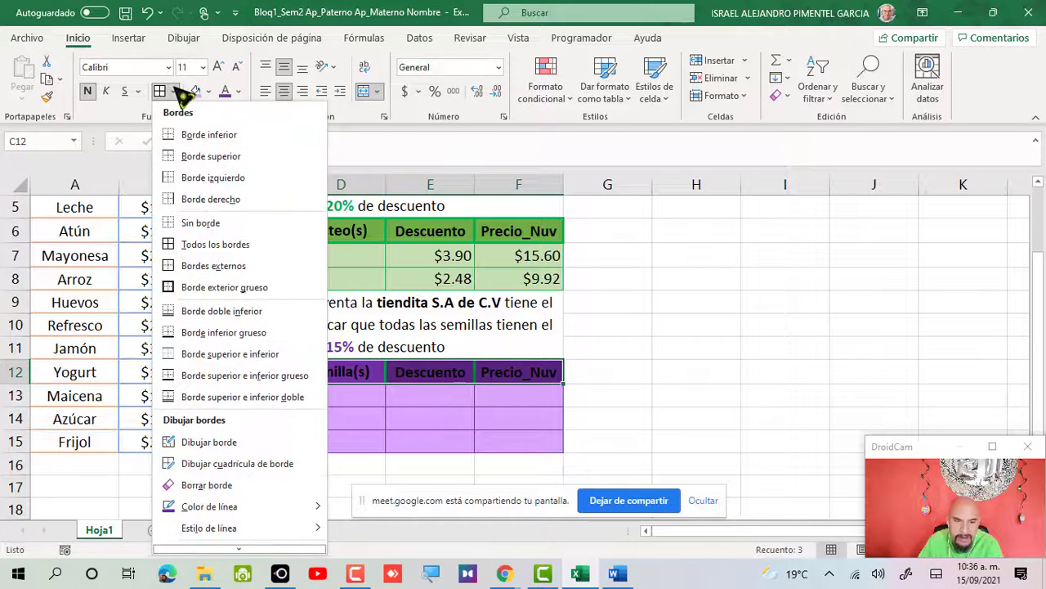
mouse_move(260, 533)
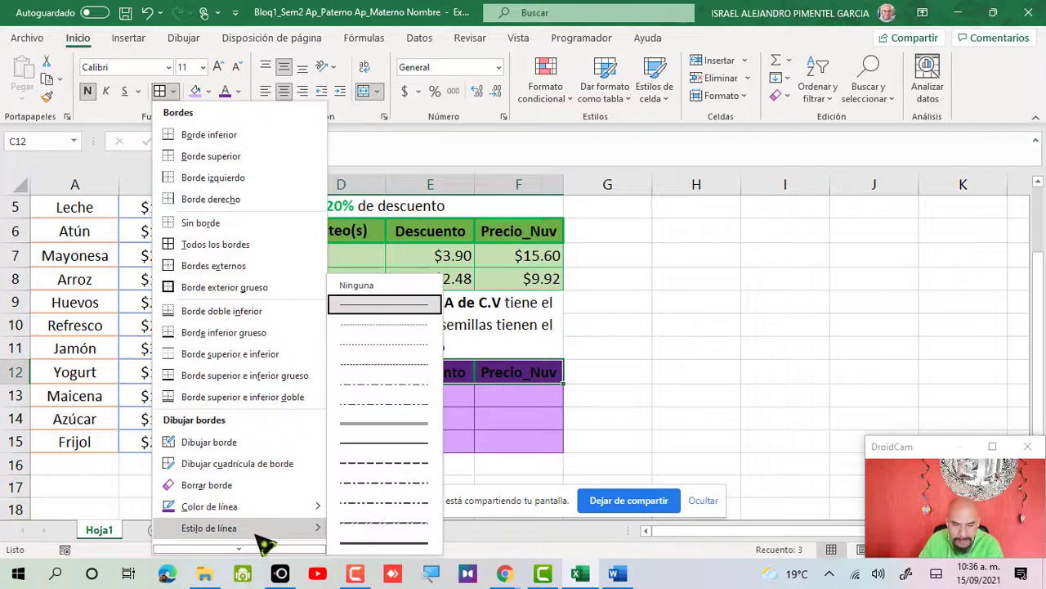
click(356, 546)
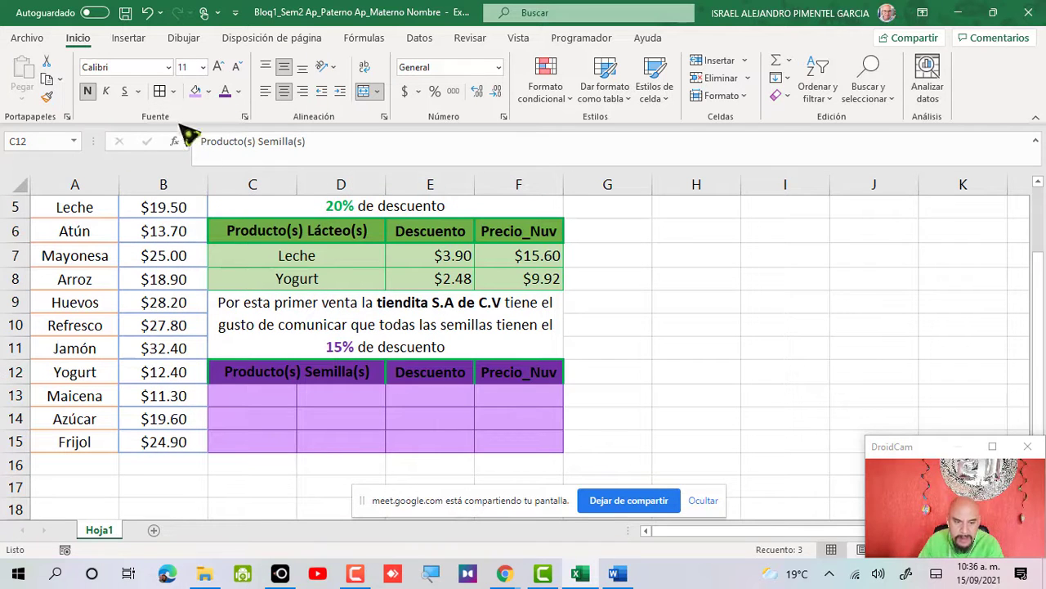
click(655, 424)
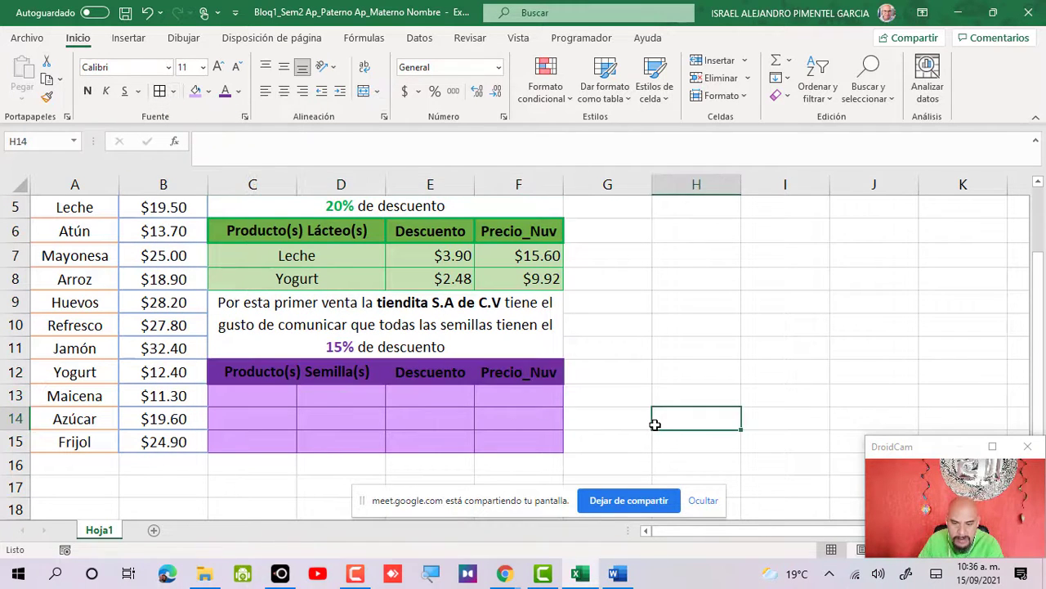
- Reapply all borders to the seed table's header row C12:F12 with the current thick line style and purple colour
drag(315, 381, 515, 372)
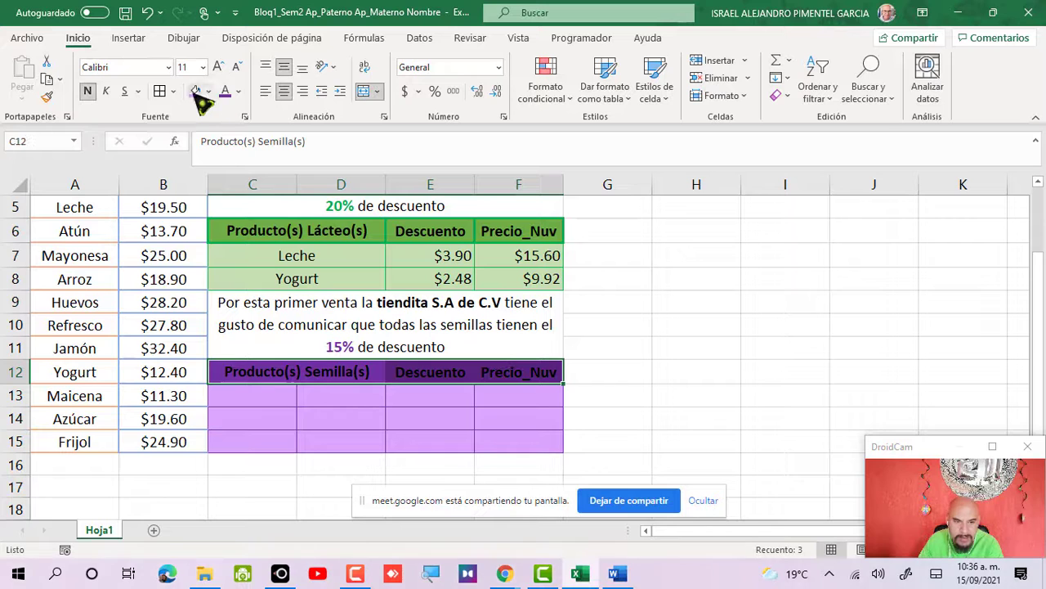
click(173, 91)
mouse_move(233, 529)
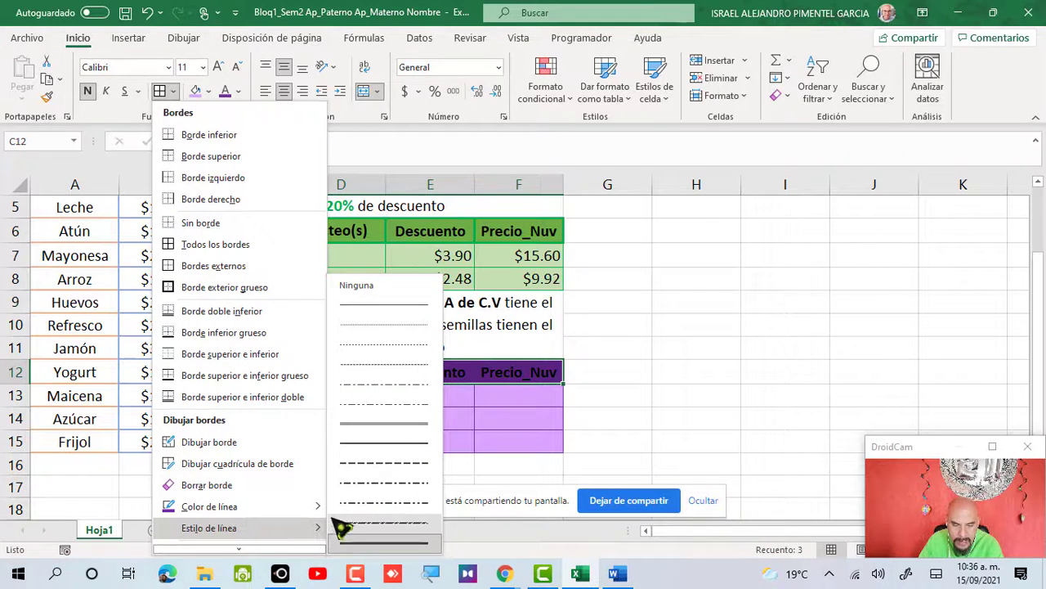
mouse_move(315, 513)
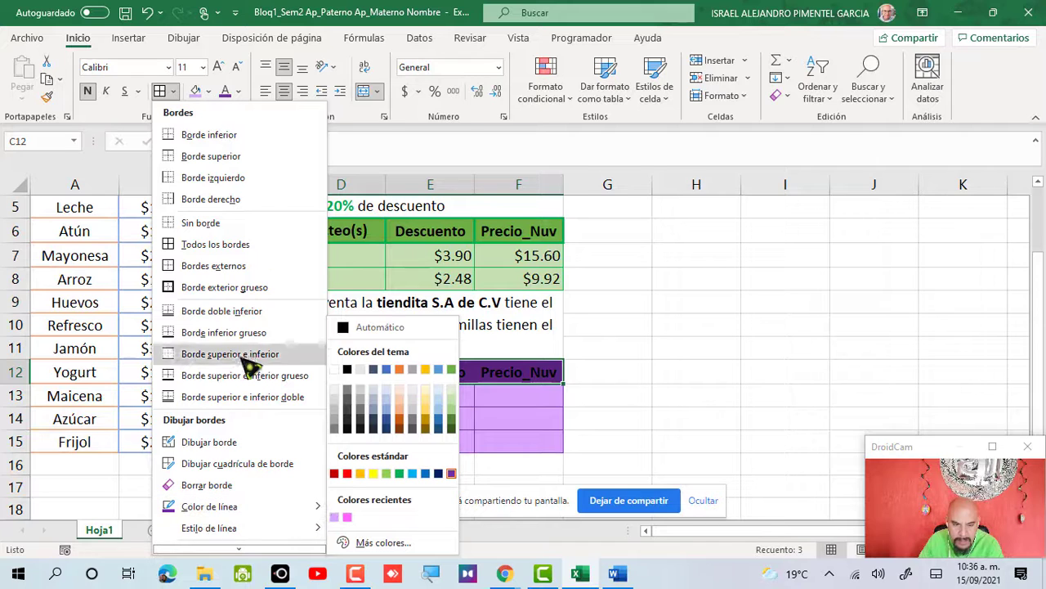
click(215, 244)
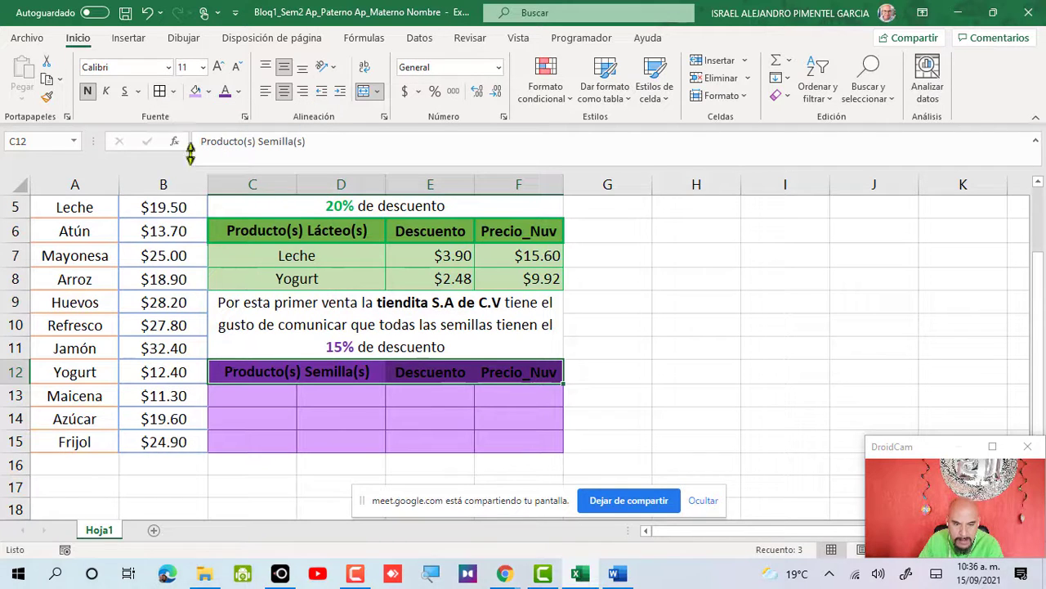
- Set the border line colour to a dark purple from the standard colour hexagon and apply all borders to the seed header row C12:F12
click(304, 415)
drag(300, 377, 511, 372)
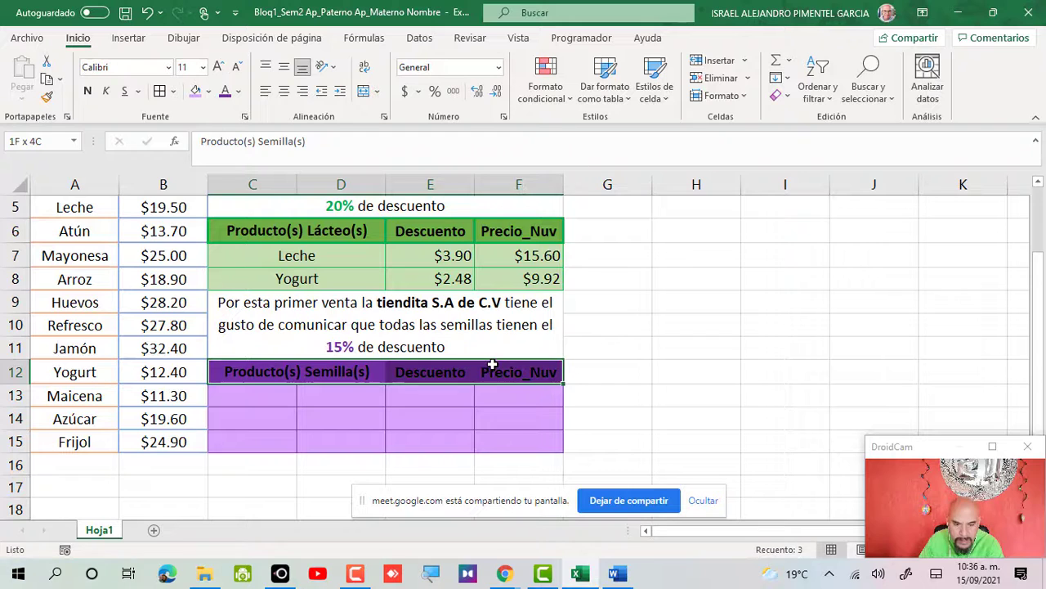
click(174, 91)
mouse_move(274, 508)
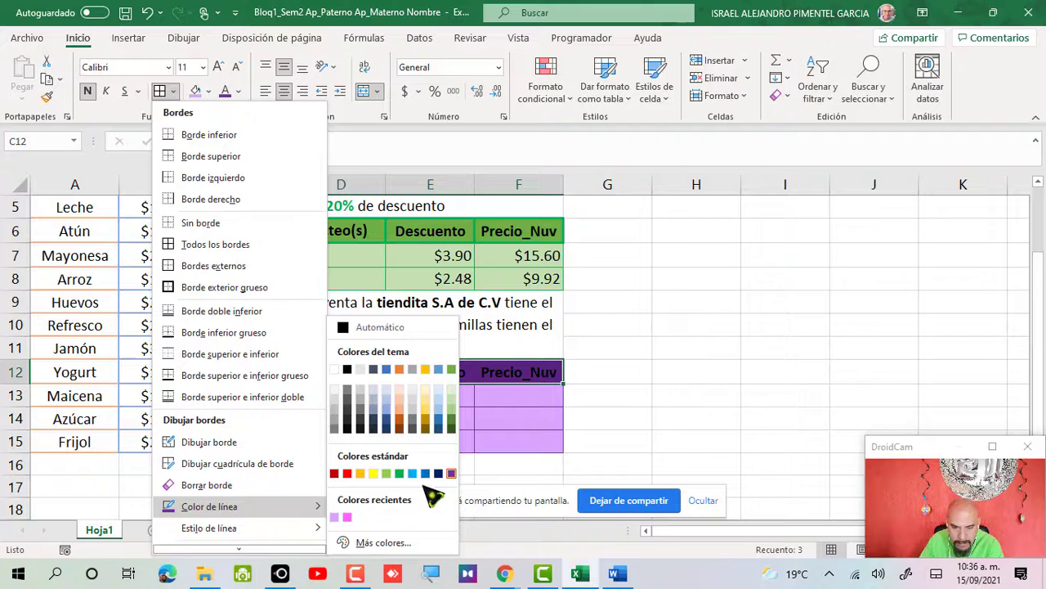
click(403, 543)
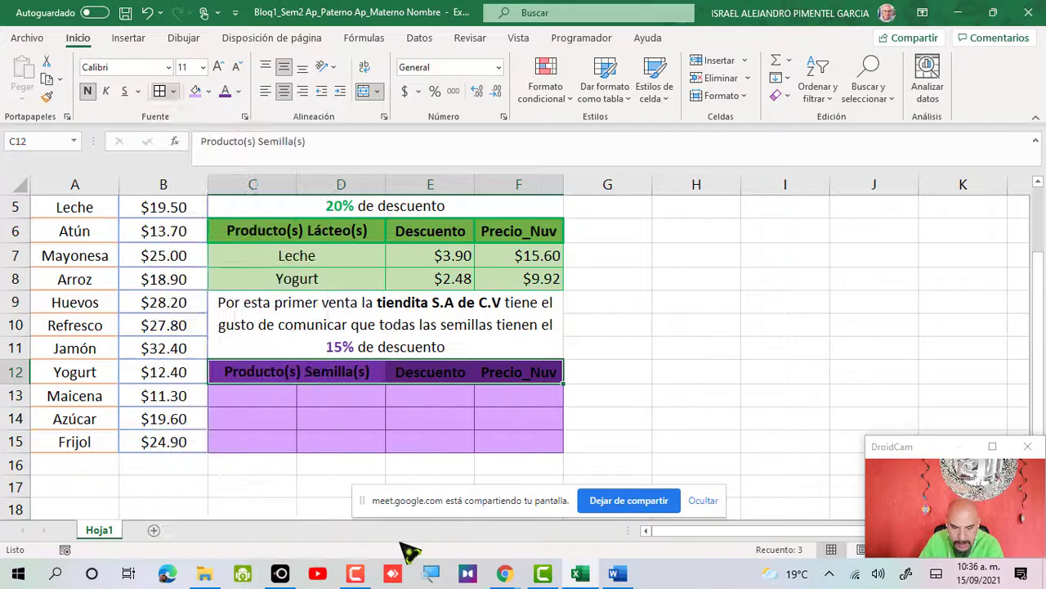
click(657, 144)
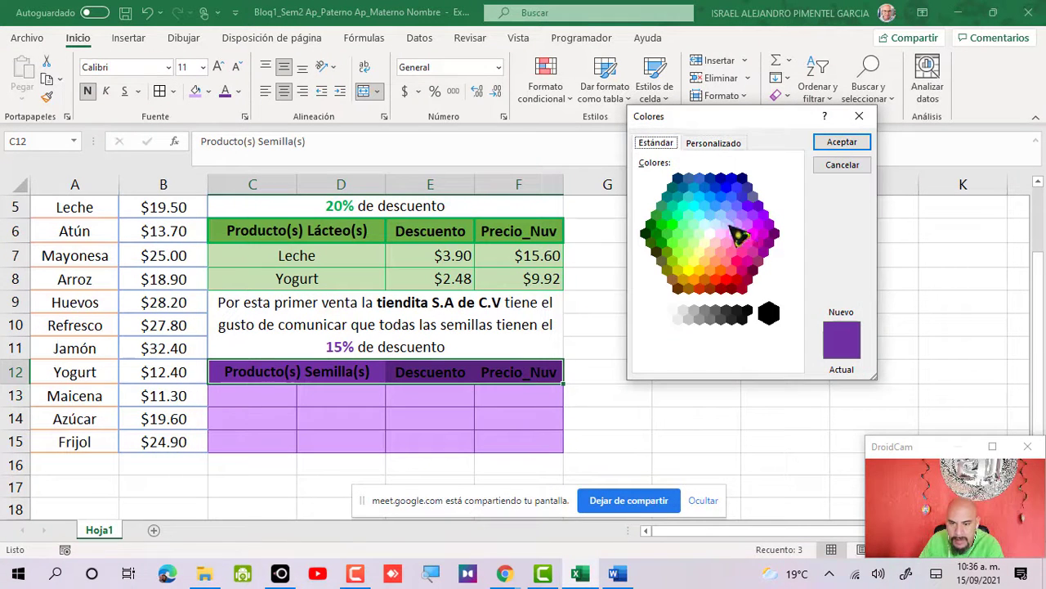
click(759, 242)
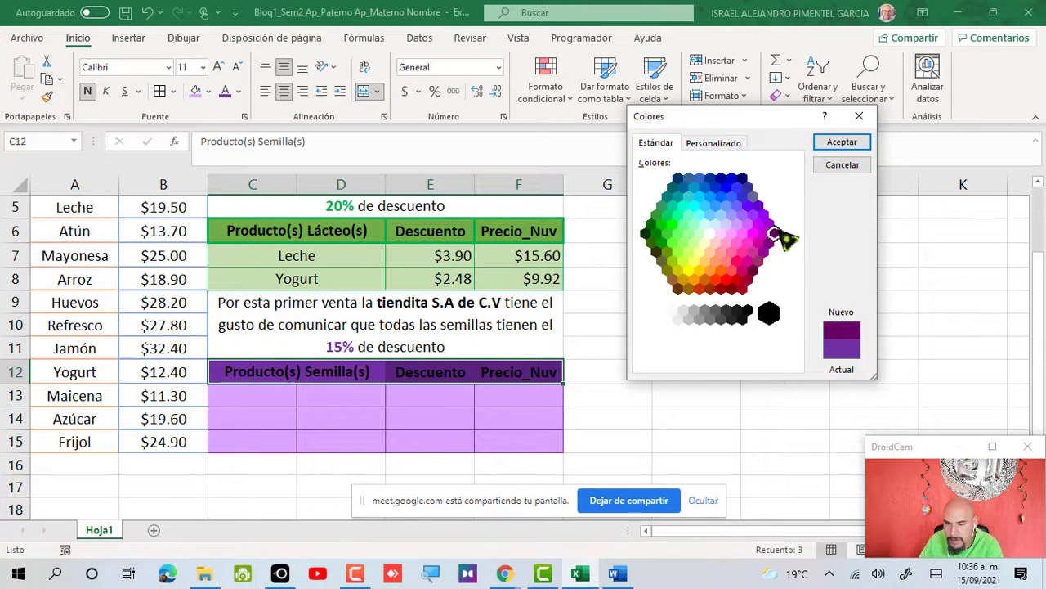
click(854, 147)
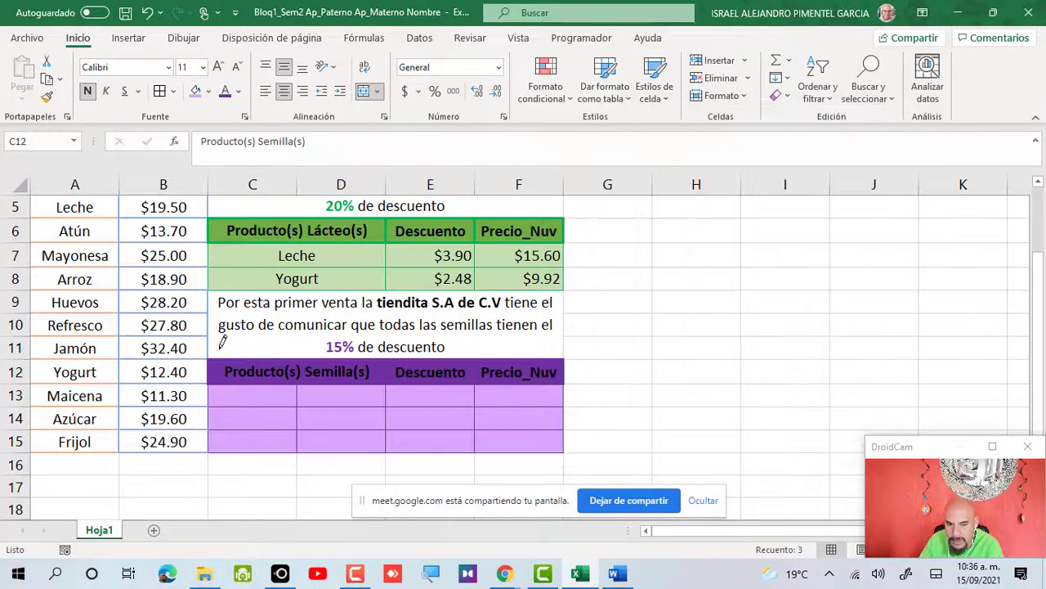
click(160, 91)
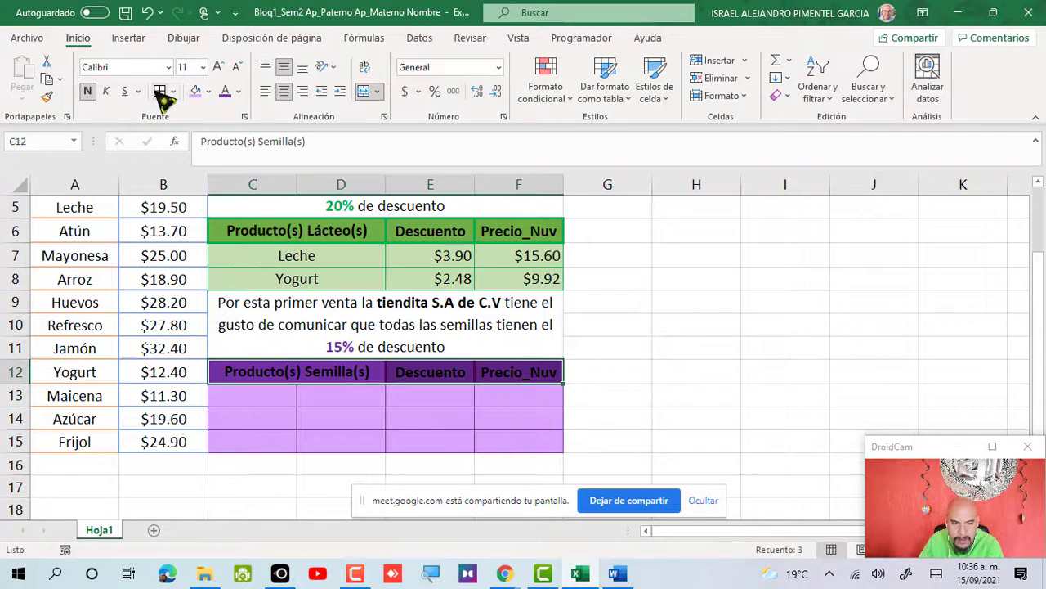
click(700, 391)
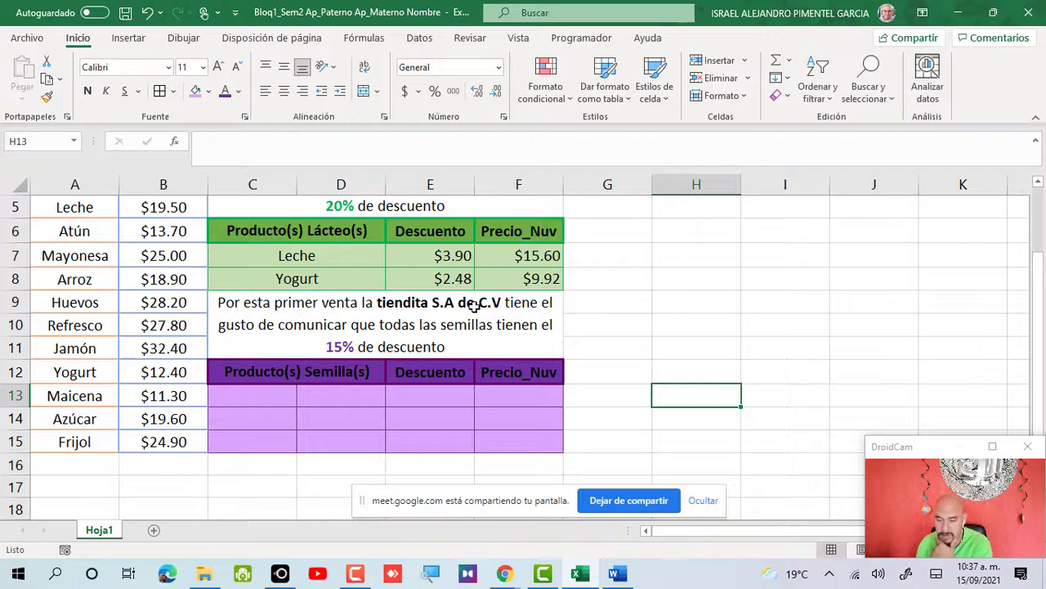
drag(321, 236, 510, 247)
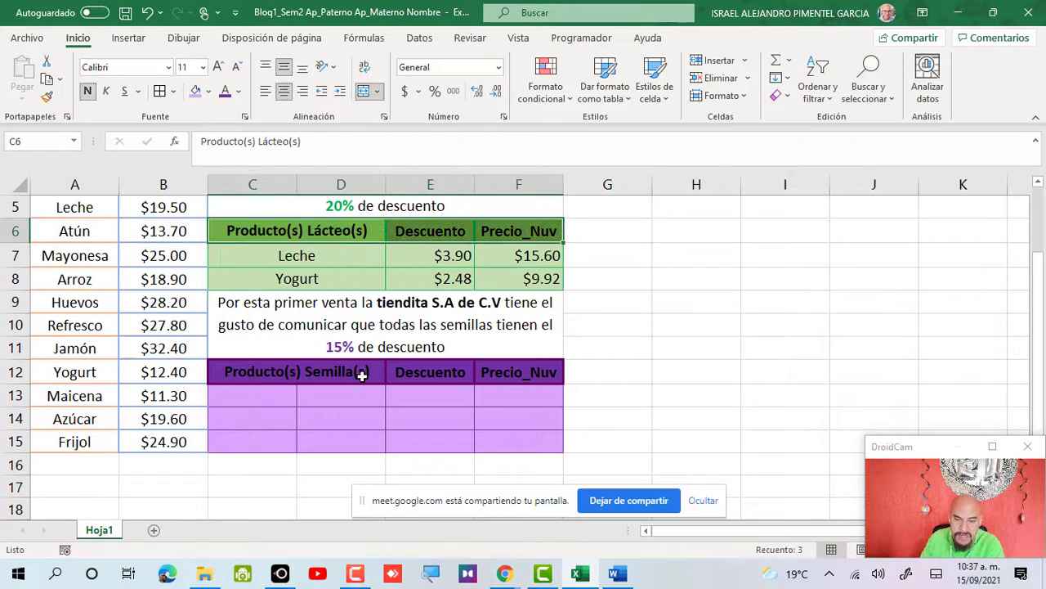
drag(362, 376, 550, 373)
click(508, 446)
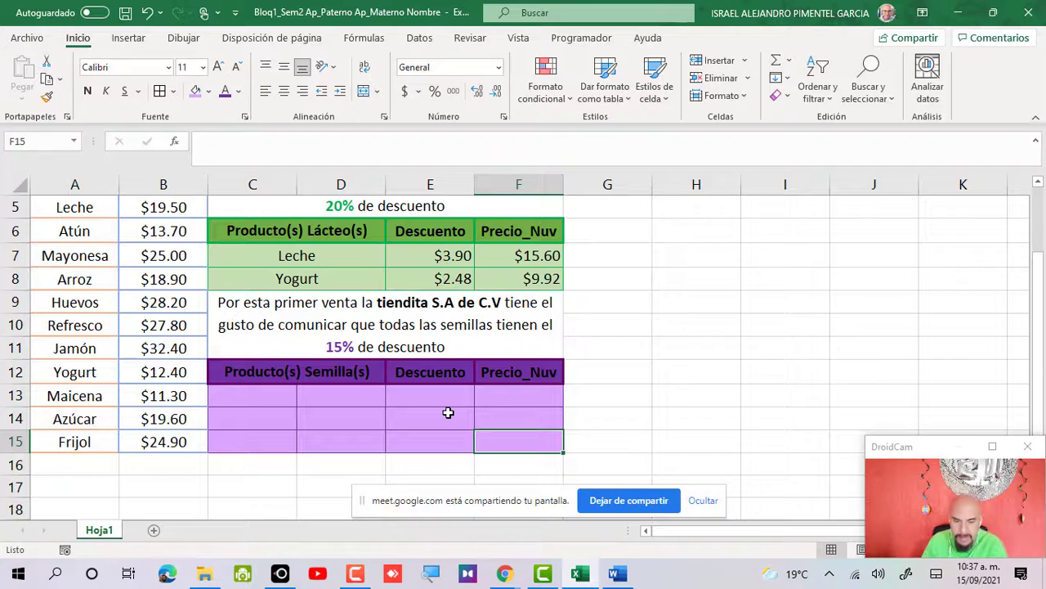
drag(270, 371, 540, 464)
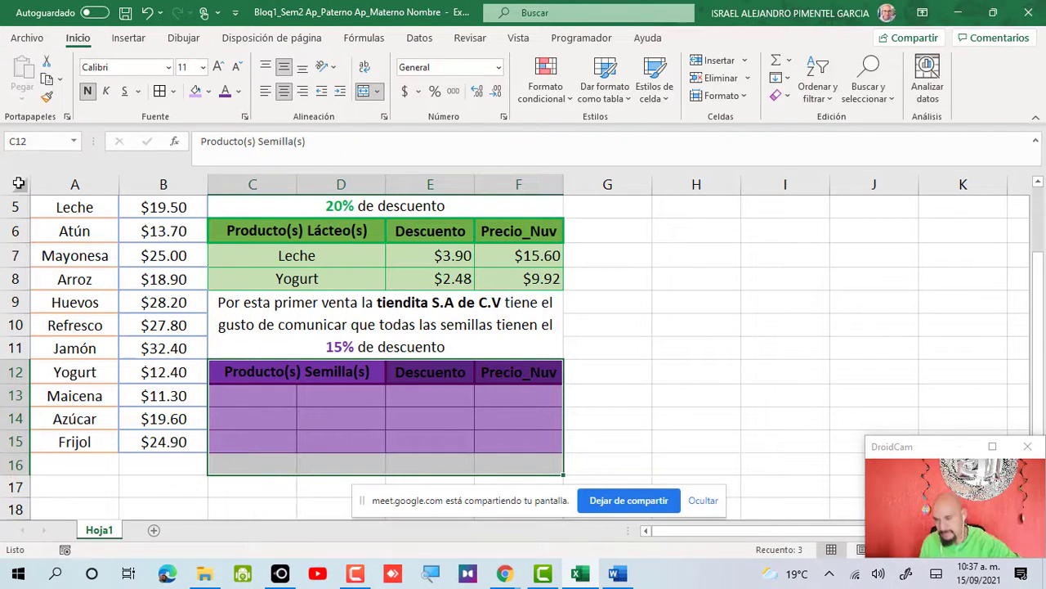
- Merge and centre C13:D13, C14:D14 and C15:D15 as separate product cells in the seed table, and select C13
click(258, 390)
drag(257, 390, 328, 393)
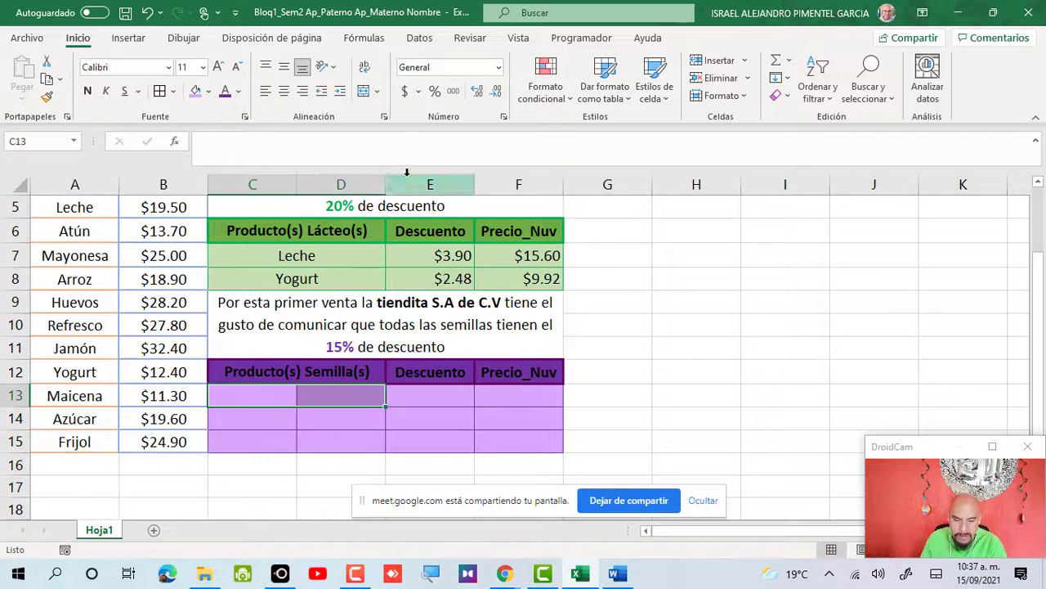
click(364, 91)
click(264, 416)
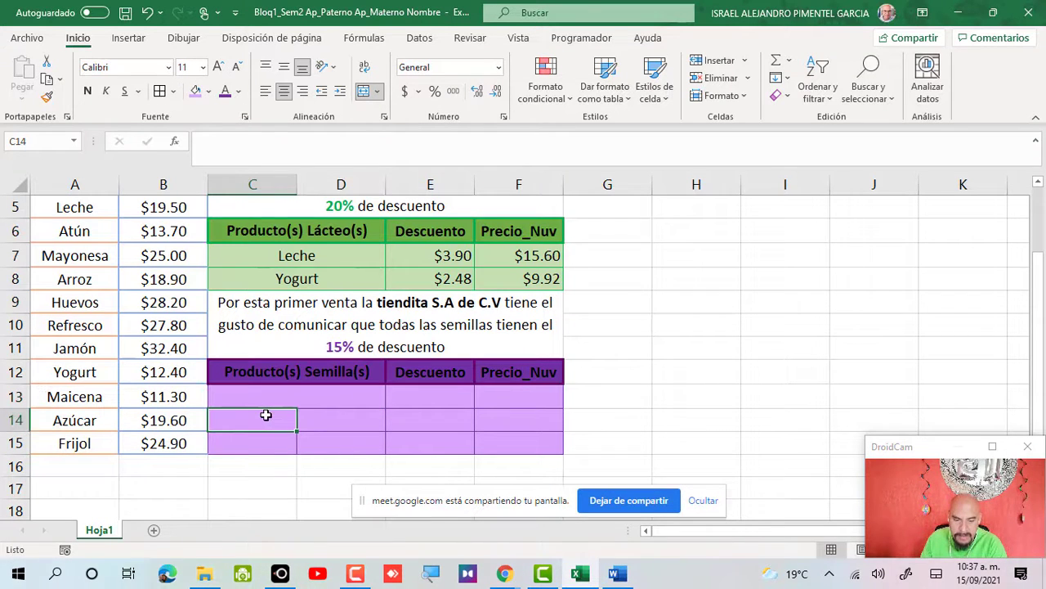
drag(266, 415, 314, 418)
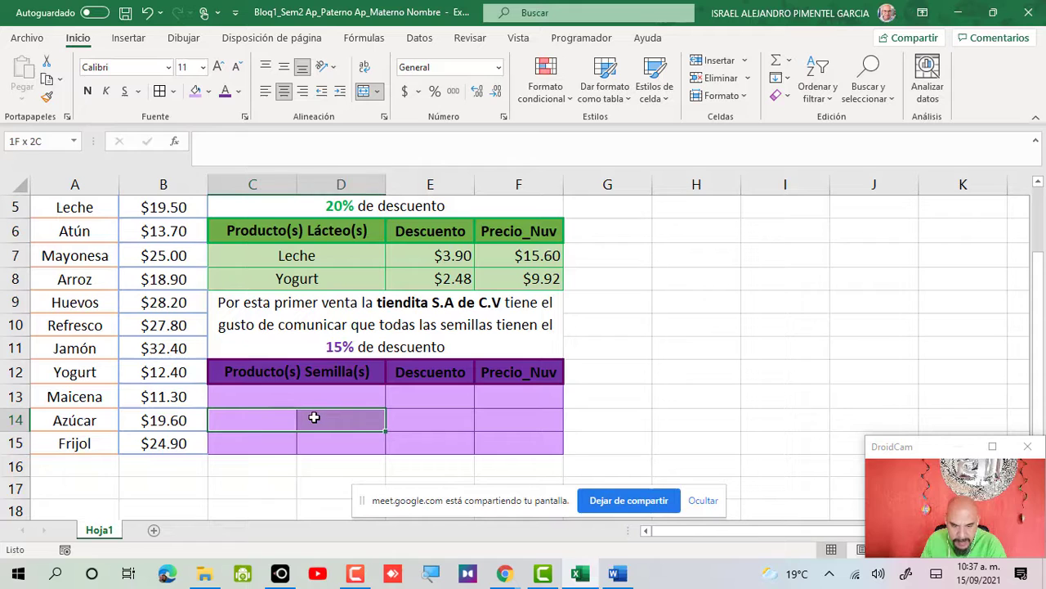
click(364, 91)
drag(275, 444, 324, 439)
click(363, 90)
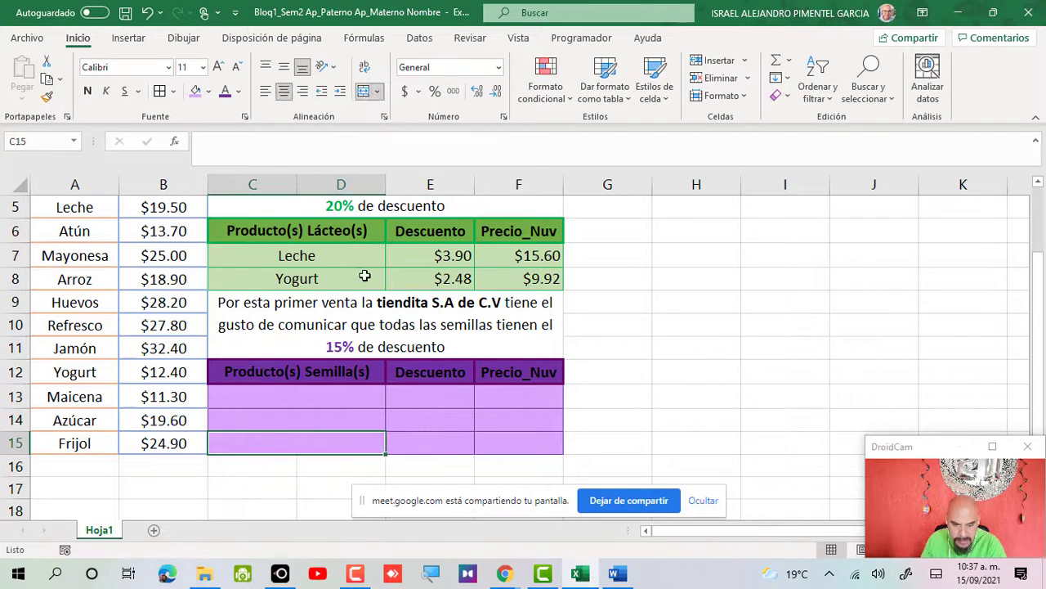
click(351, 397)
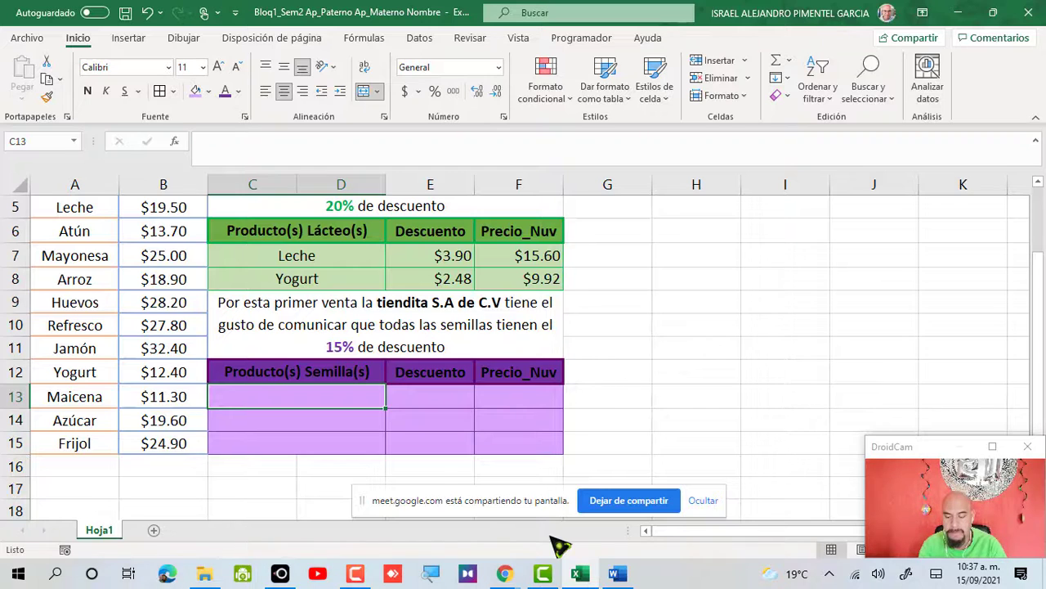
- Switch to the Wordwall participation wheel in Chrome, resume and spin it to pick a student, and return to the Excel worksheet
key(alt+Tab)
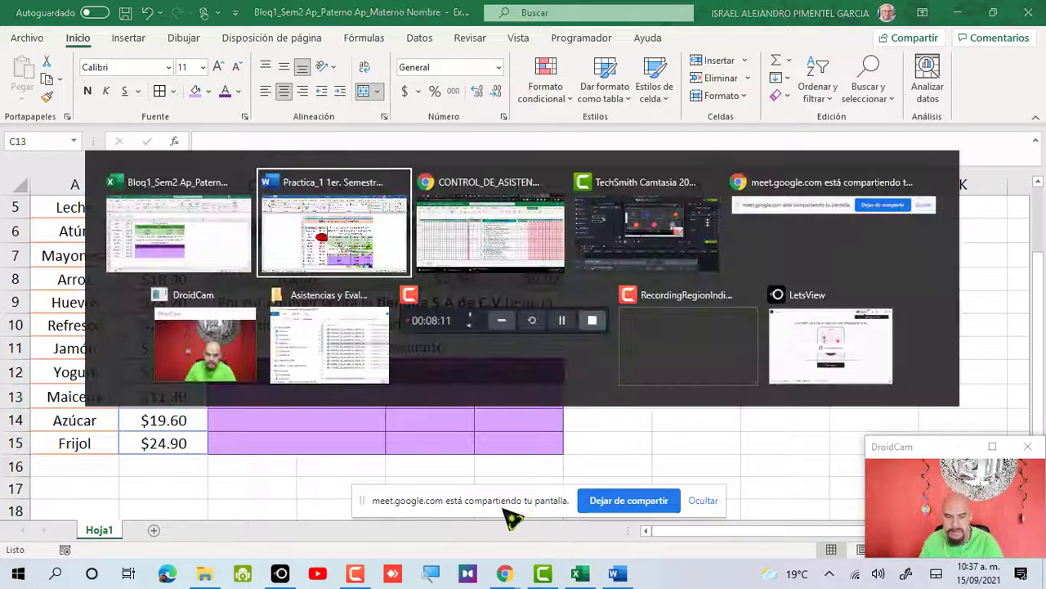
key(alt+Tab)
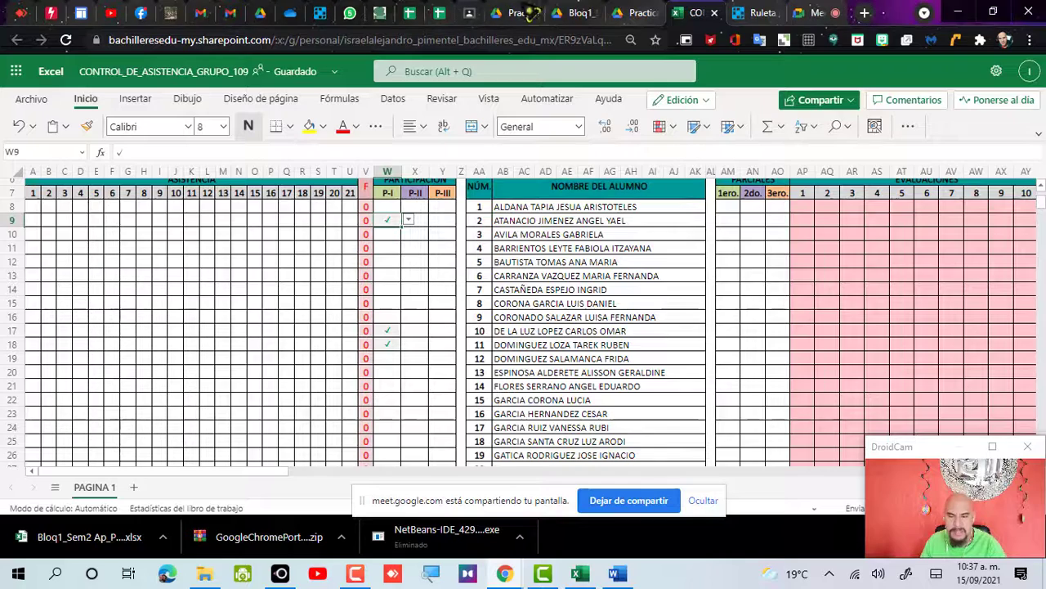
click(760, 12)
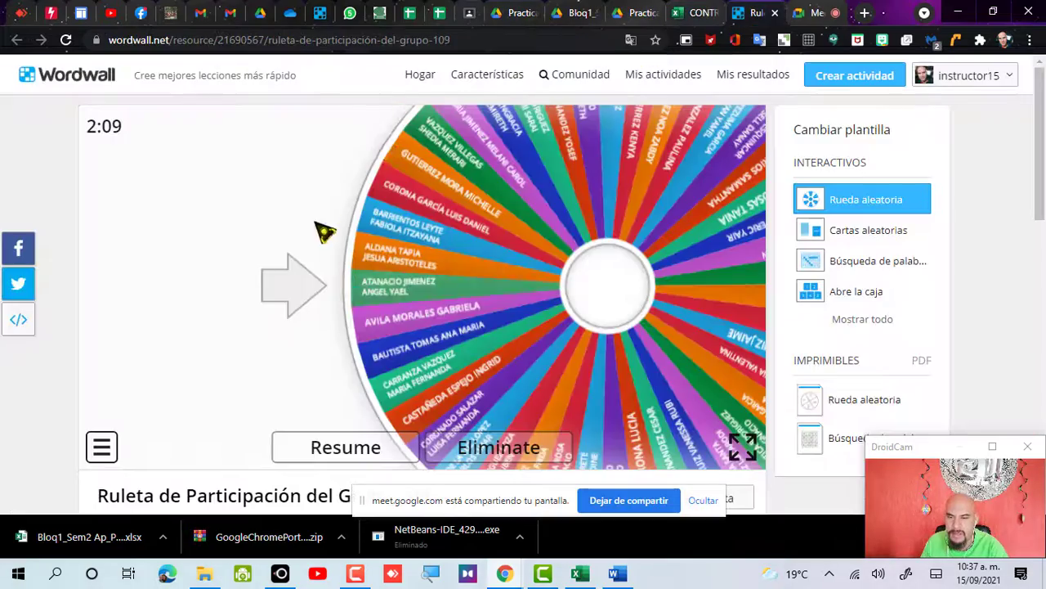
click(311, 449)
click(399, 454)
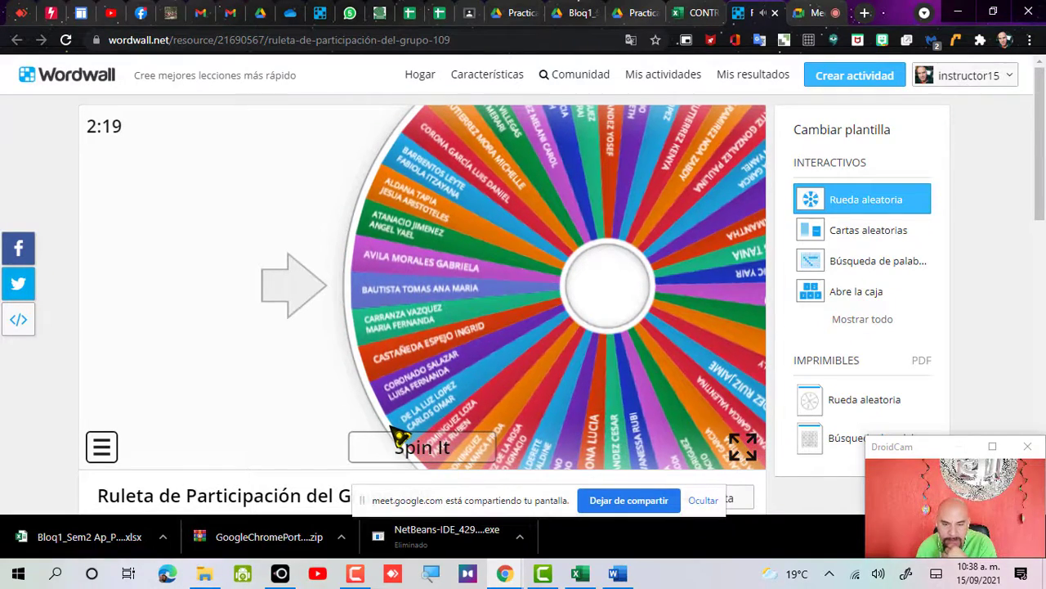
key(alt+Tab)
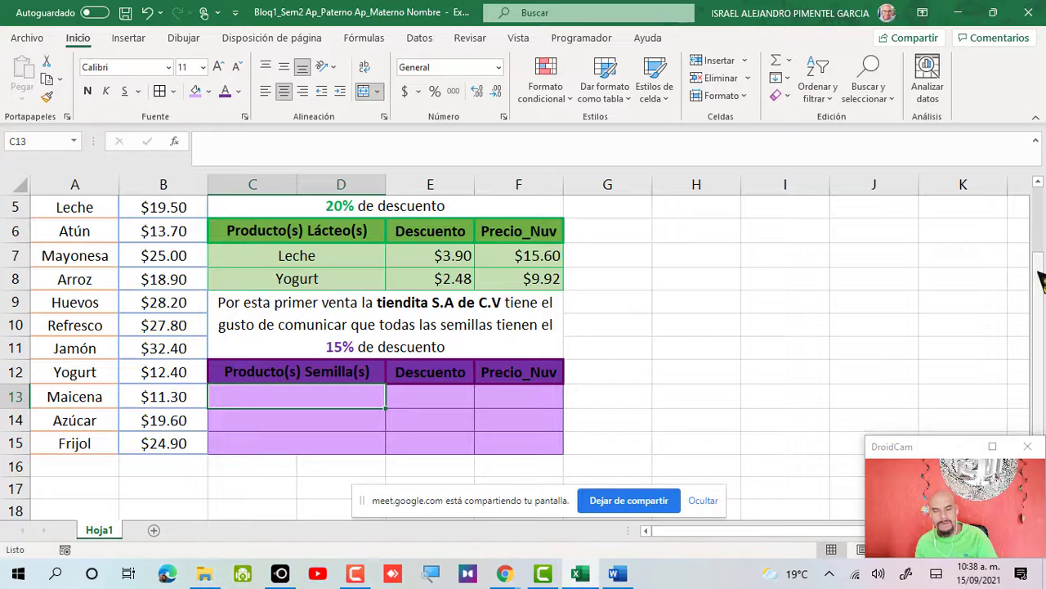
- Fill the seed table's product cells with references to the price list: =A4 in C13, =A8 in C14 and =A15 in C15
drag(1043, 276, 1043, 242)
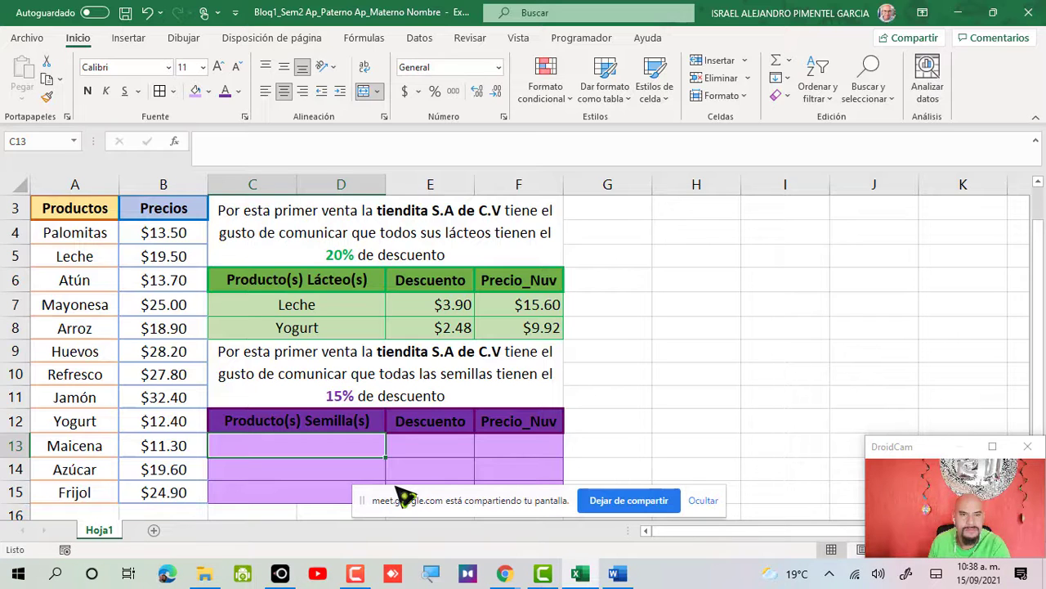
text(=)
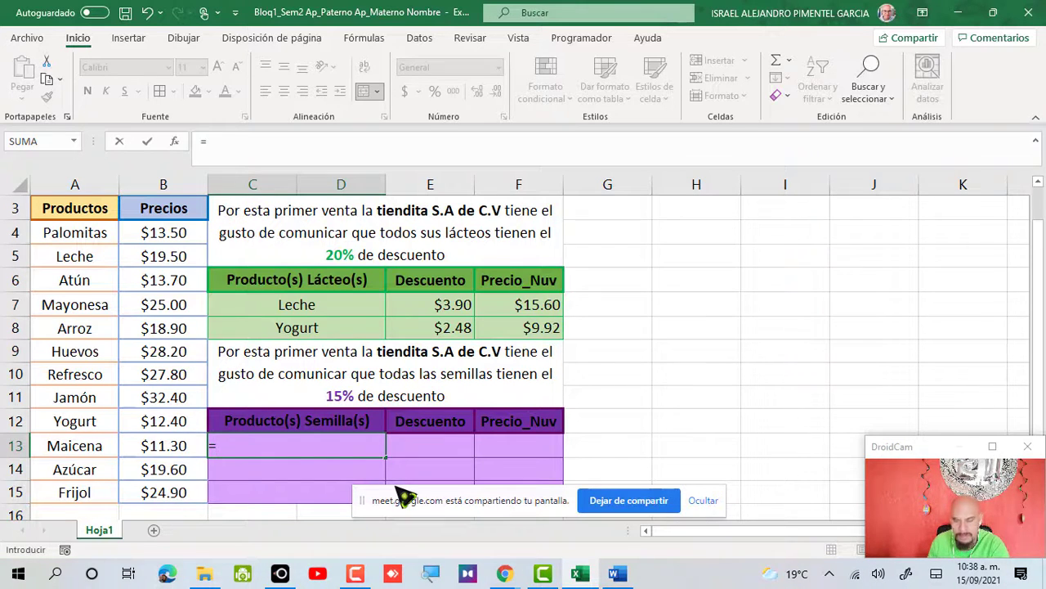
click(75, 234)
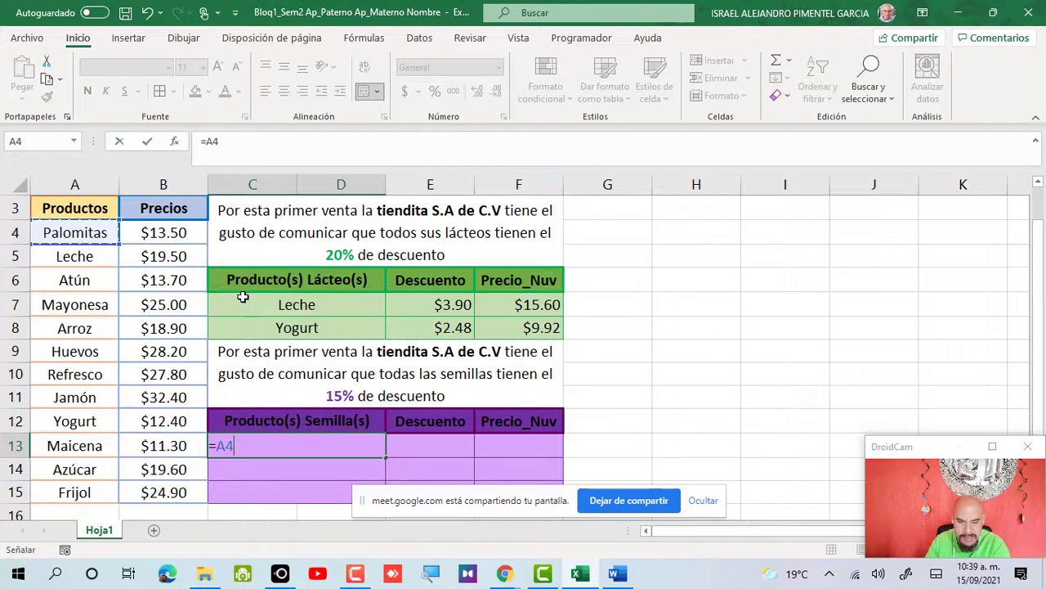
key(Return)
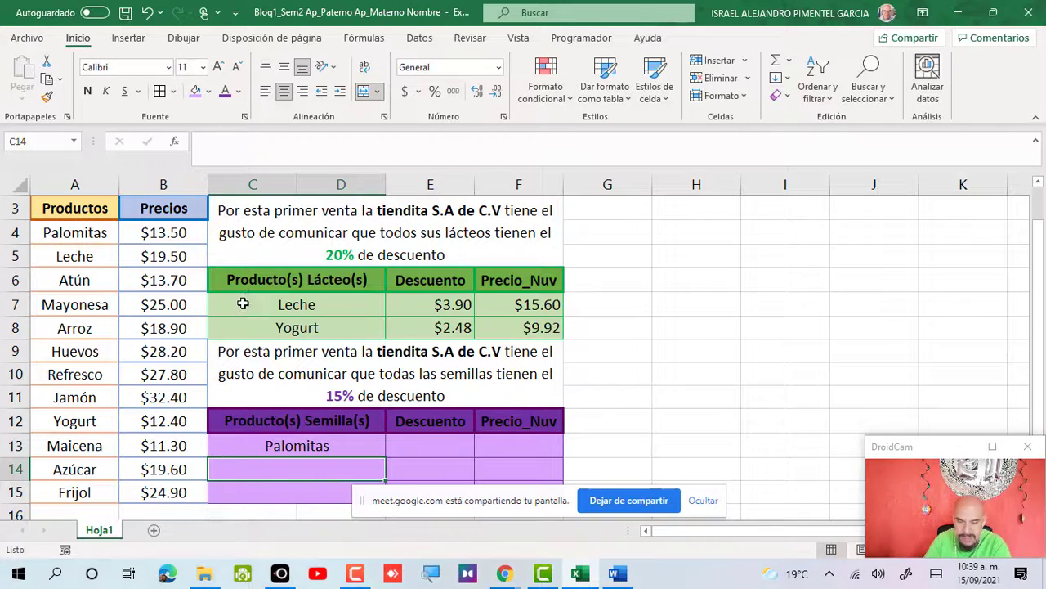
text(=)
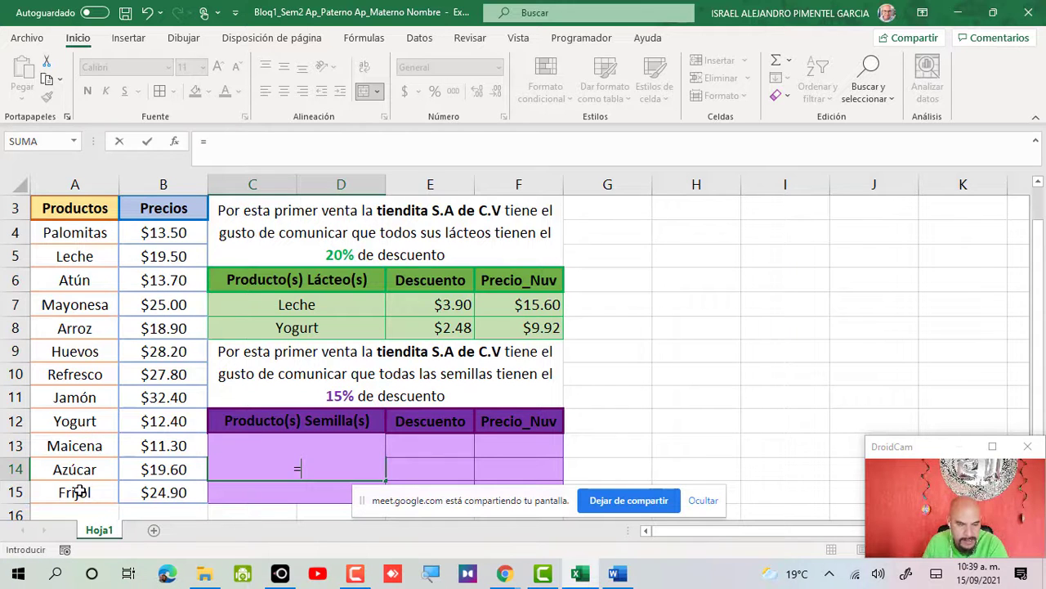
click(93, 330)
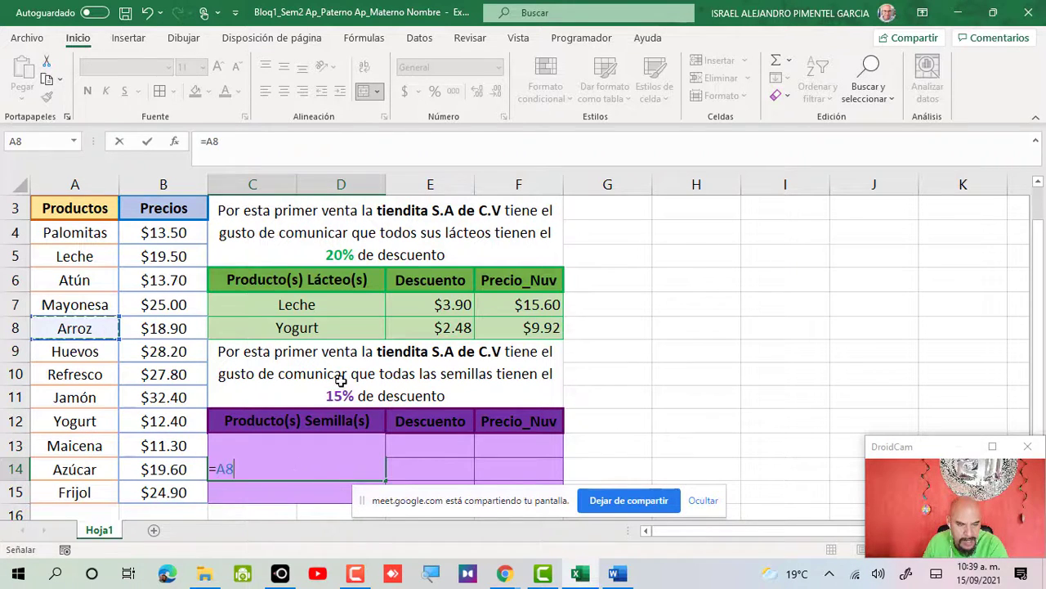
key(Return)
text(=)
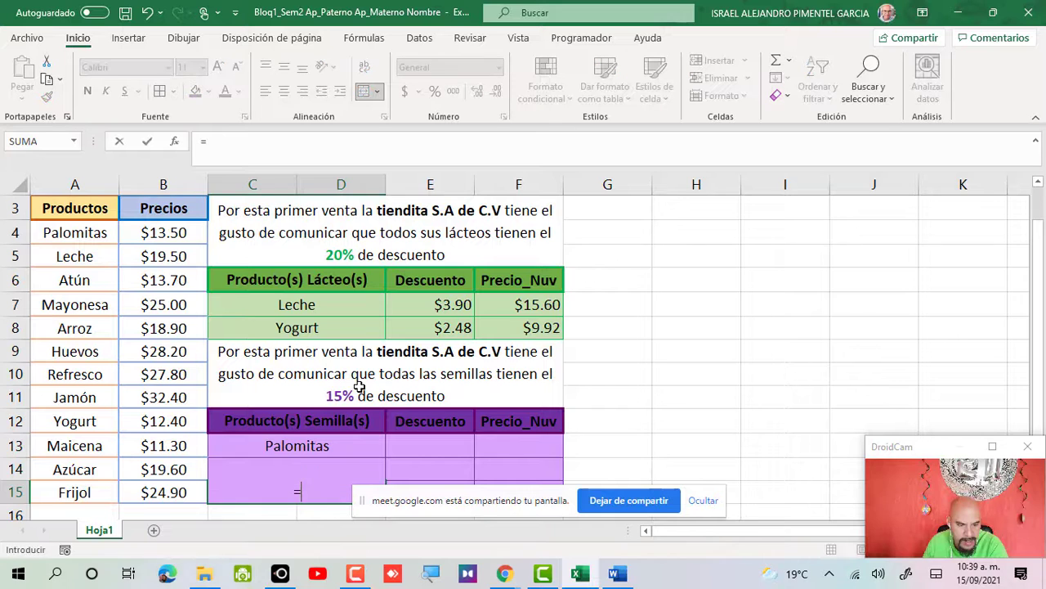
click(84, 495)
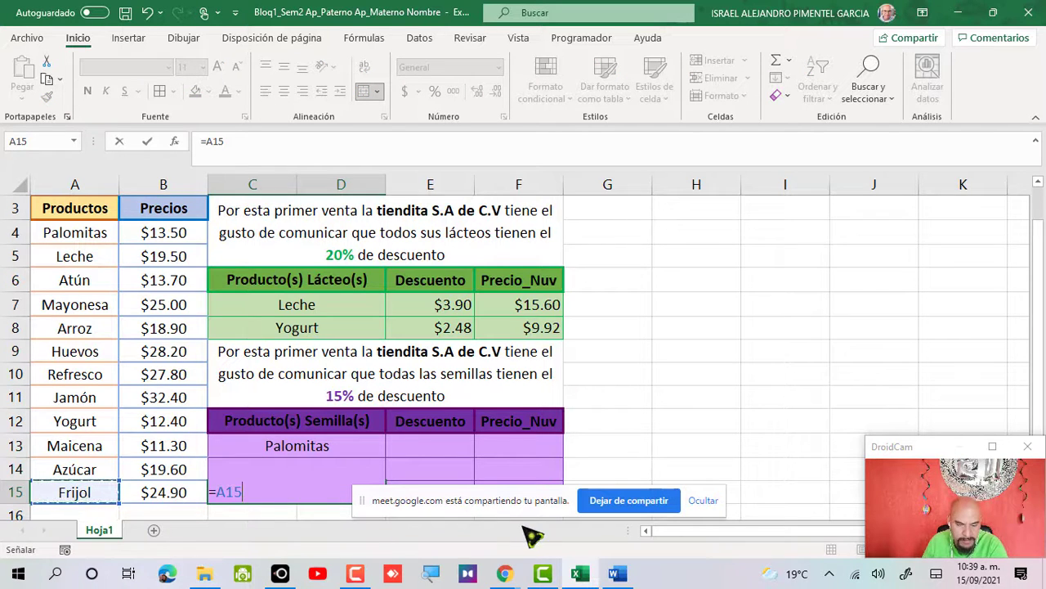
key(Return)
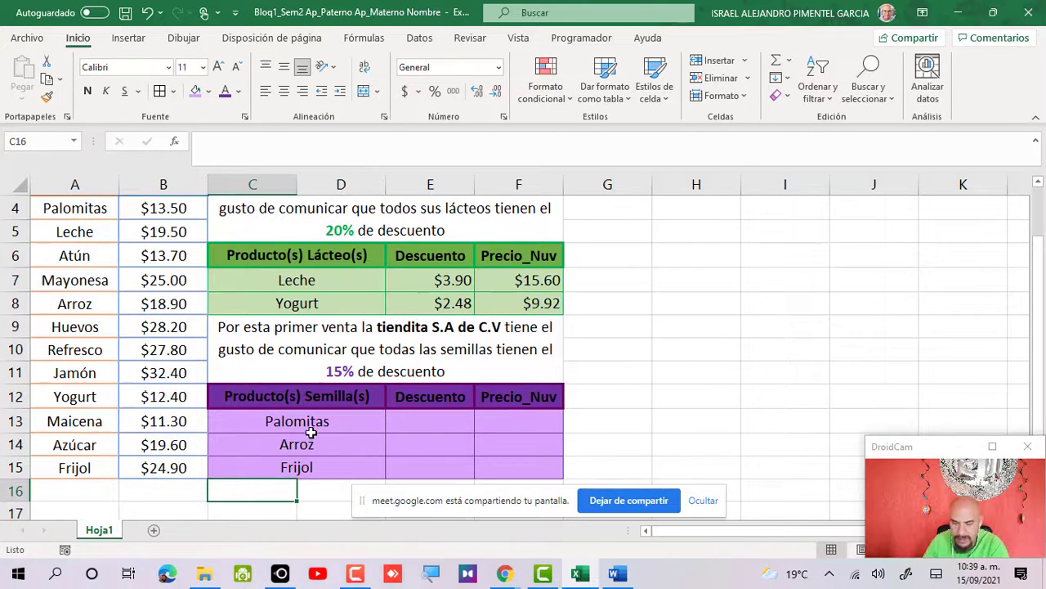
drag(311, 428, 314, 468)
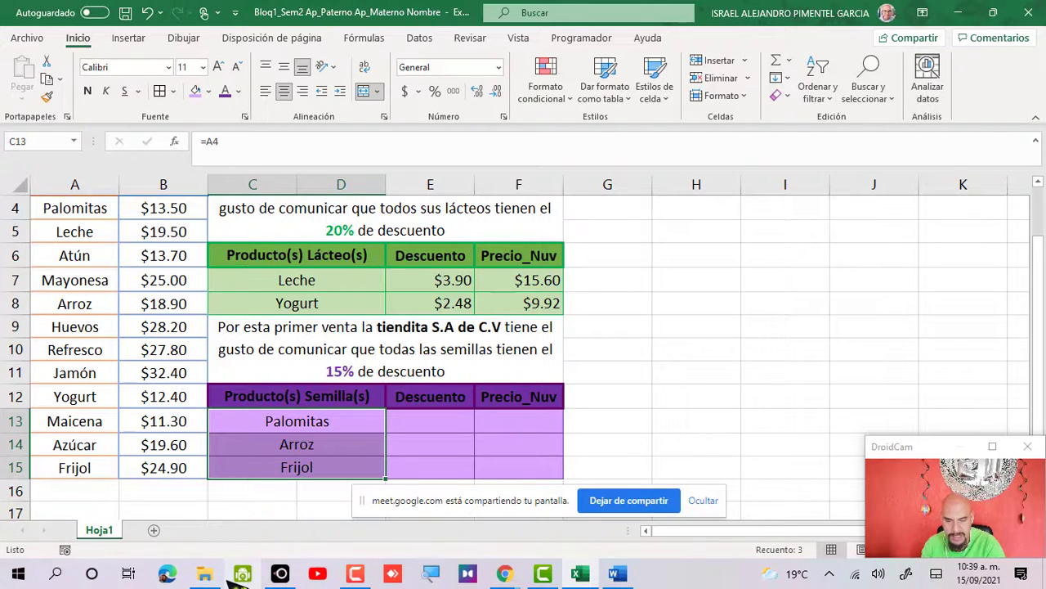
- Calculate the 15% discount for Palomitas in E13 with the formula =B4*.15
click(427, 420)
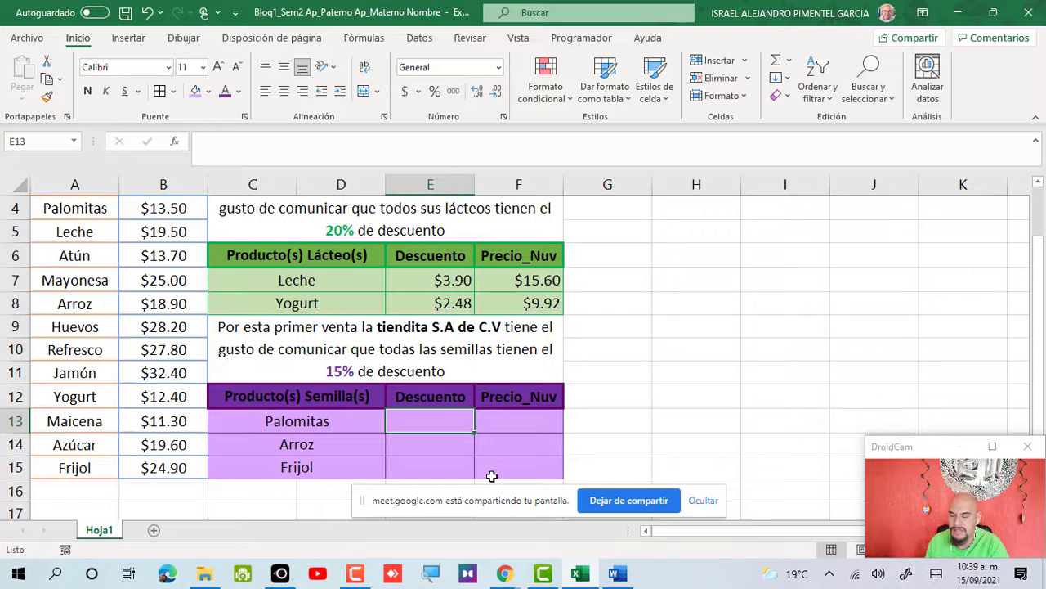
text(=)
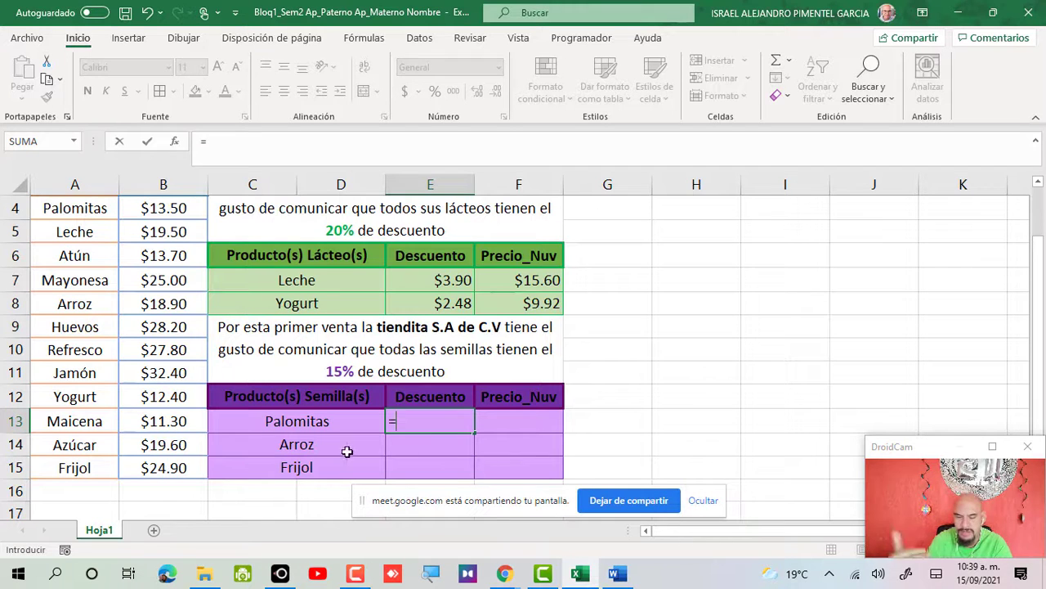
click(176, 215)
text(*)
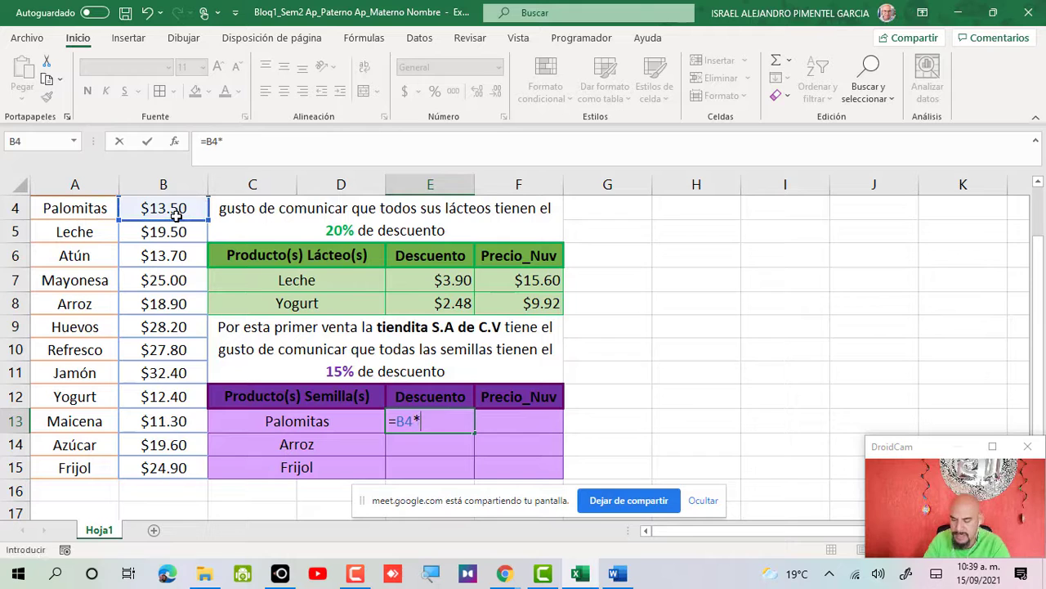
text(.15)
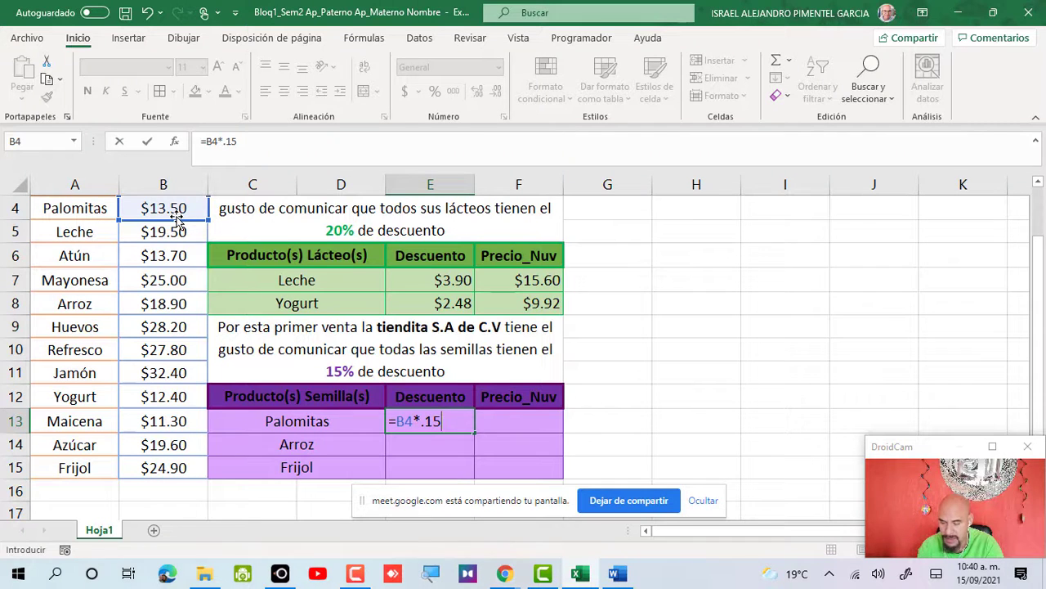
key(Return)
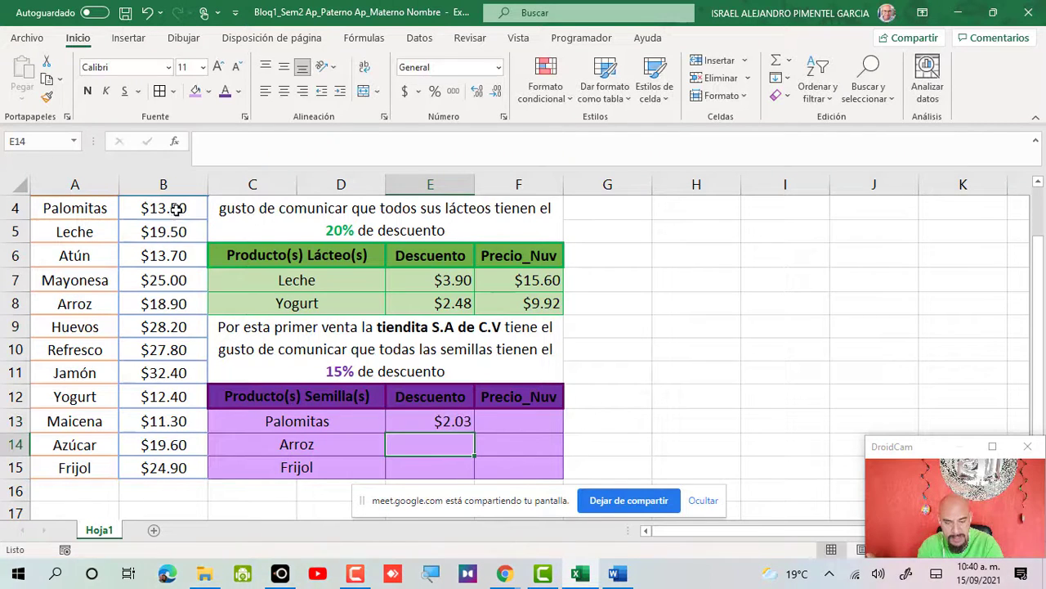
- Calculate the 15% discount for Arroz in E14 with the formula =B8*.15
click(447, 420)
click(454, 446)
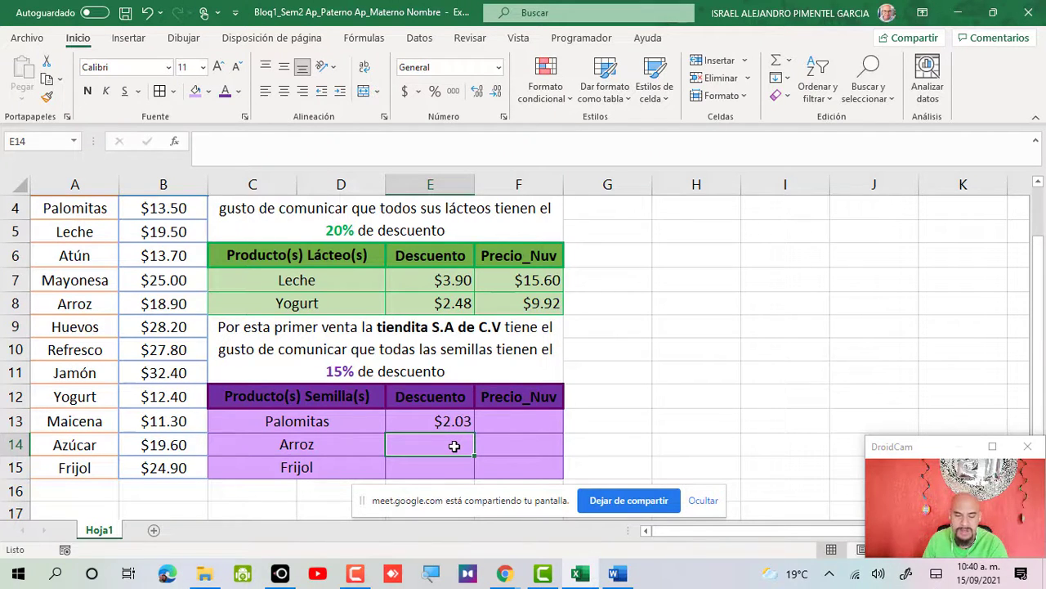
text(?)
key(BackSpace)
text(=)
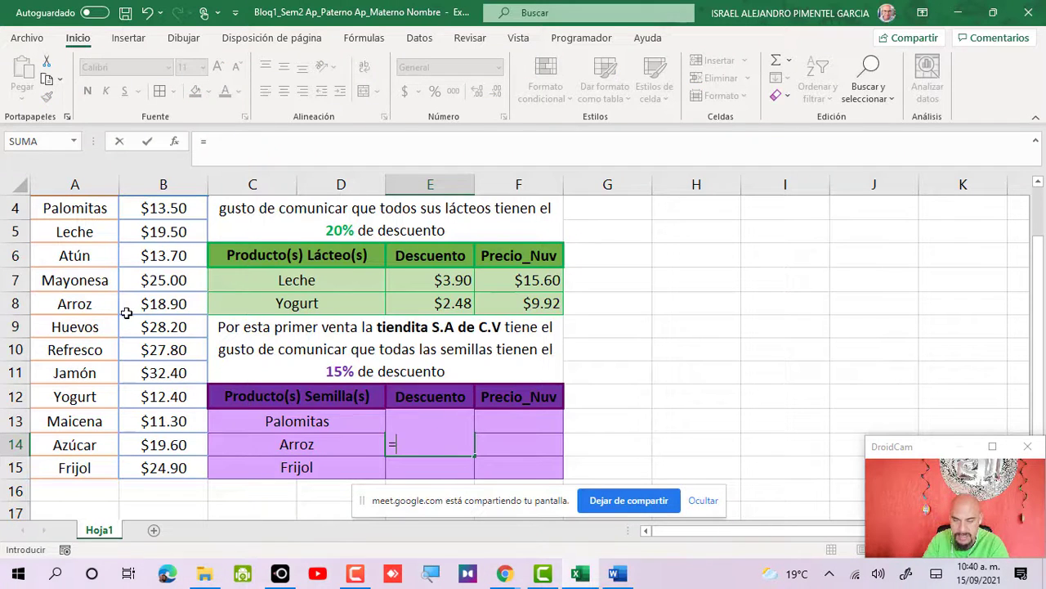
click(156, 302)
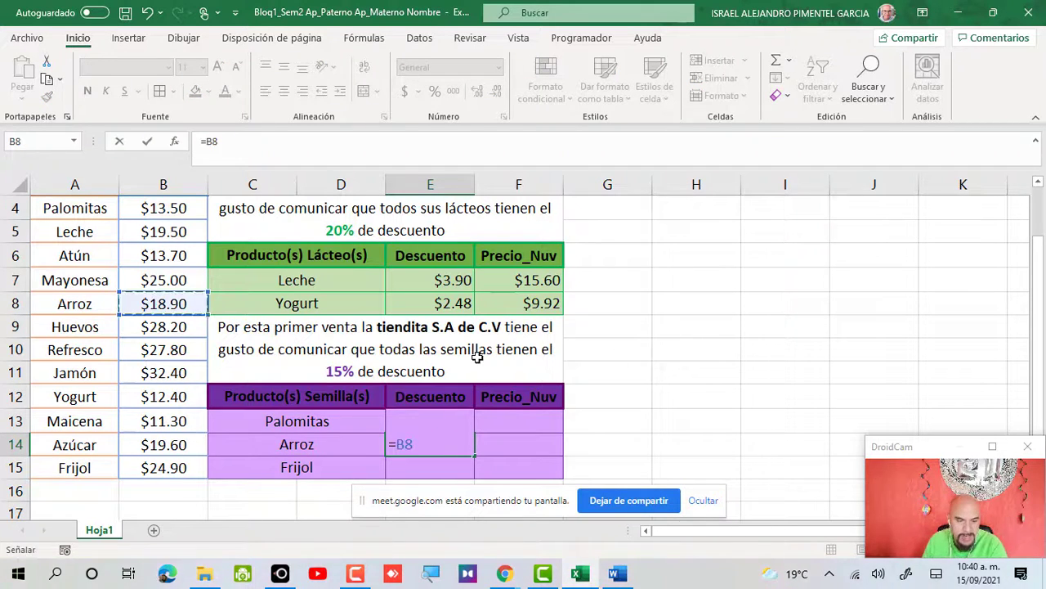
text(*.15)
key(Return)
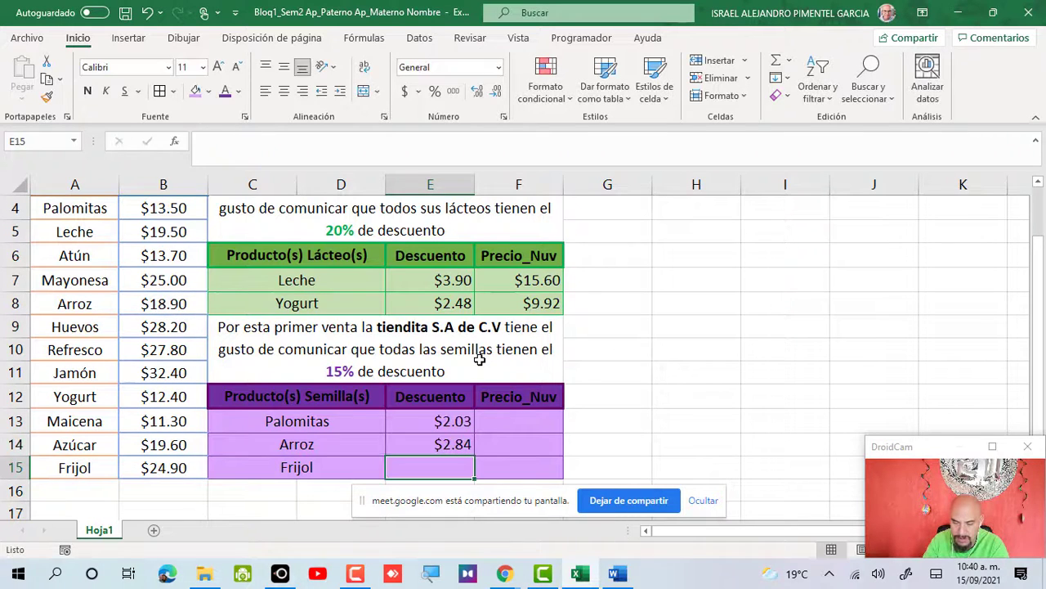
- Calculate the 15% discount for Frijol in E15 with the formula =B15*.15
text(=)
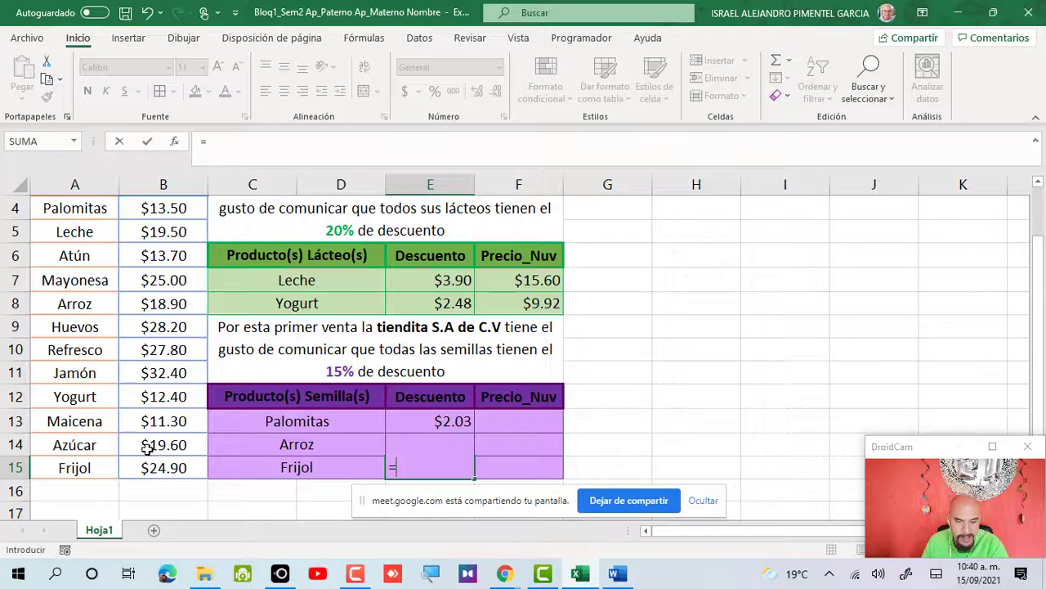
click(176, 464)
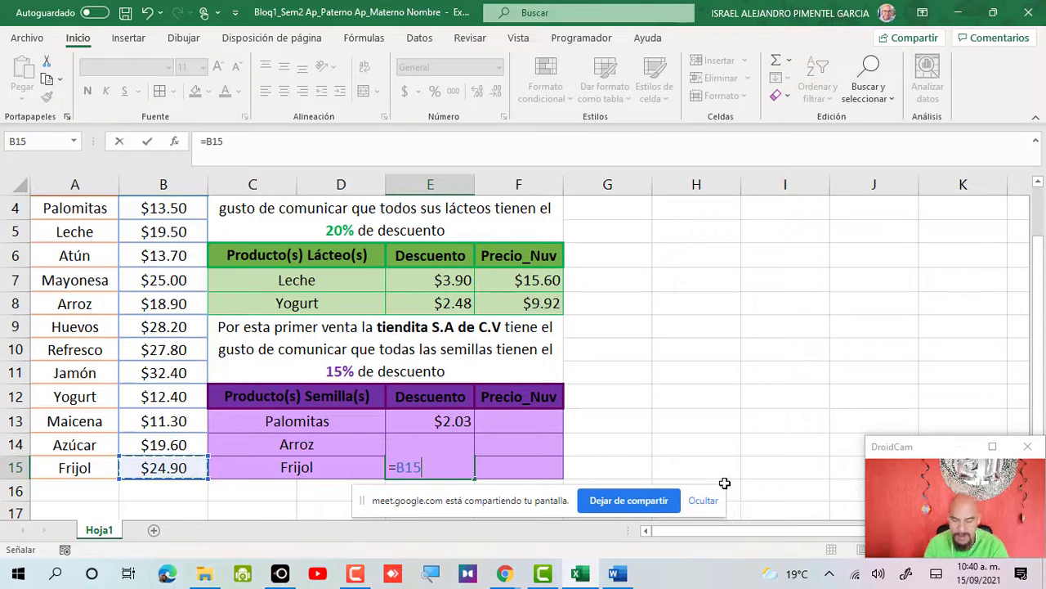
text(*.15)
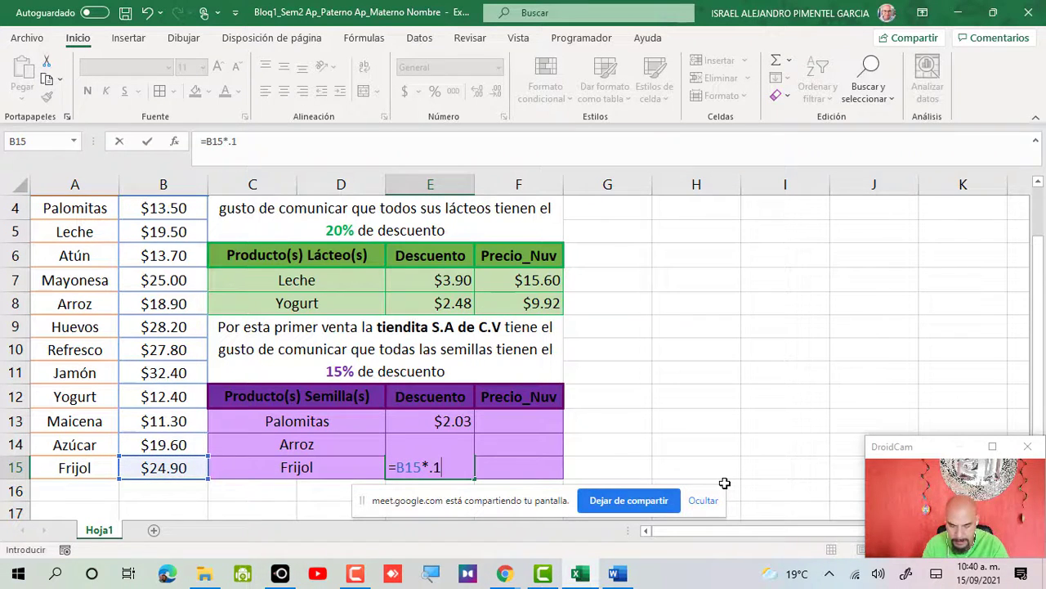
key(Return)
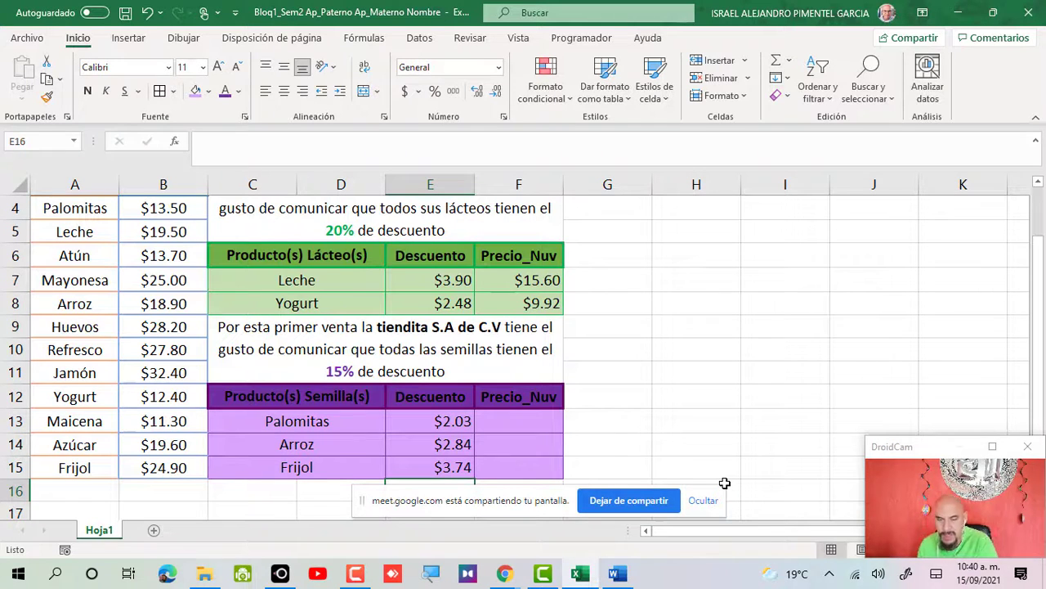
- Compute the new price of Palomitas in F13 by subtracting its discount from its list price: =B4-E13
click(518, 413)
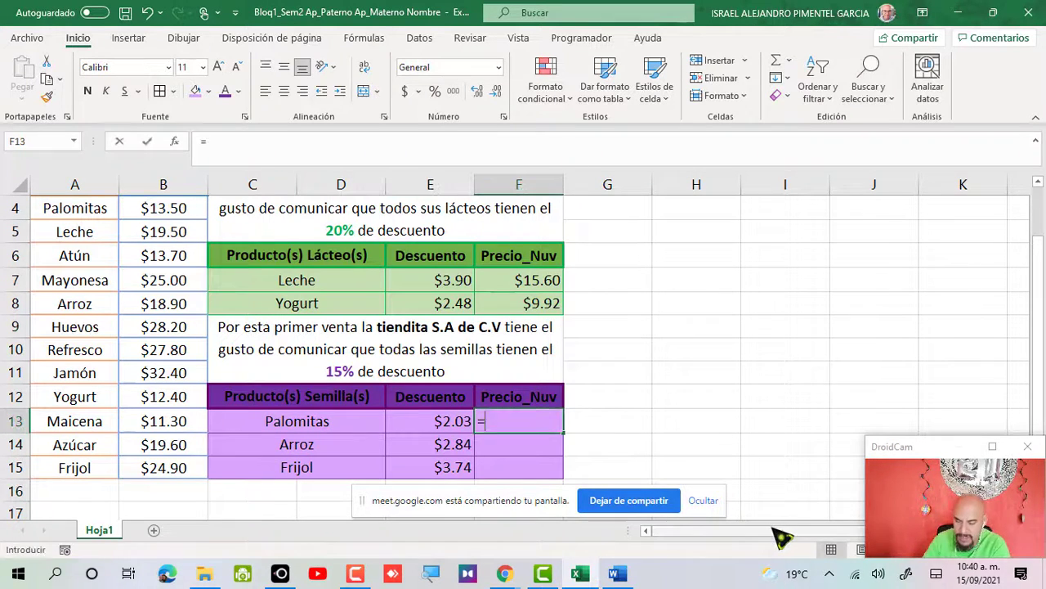
text(=)
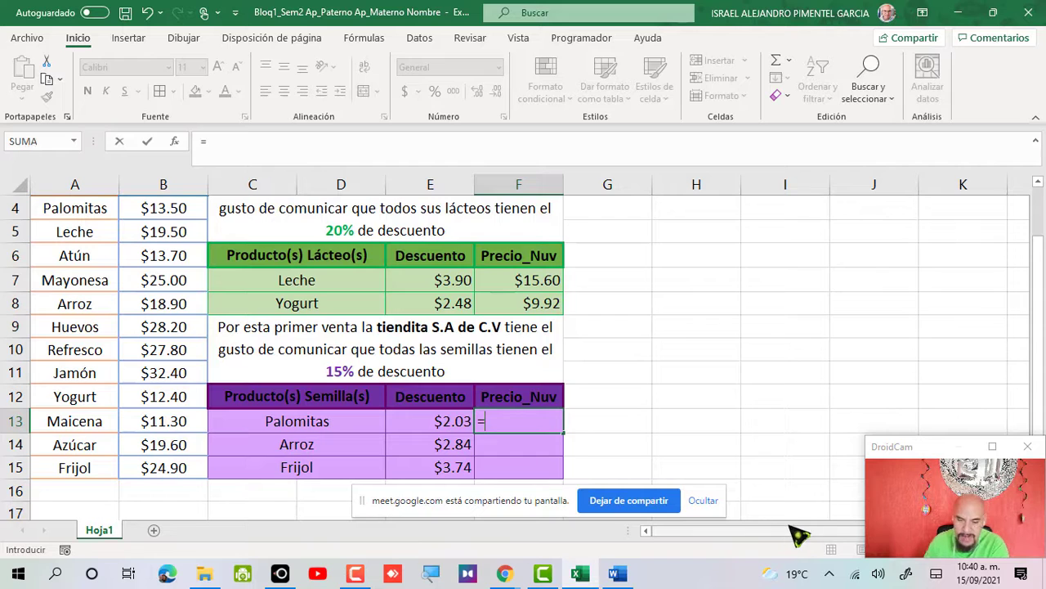
click(149, 207)
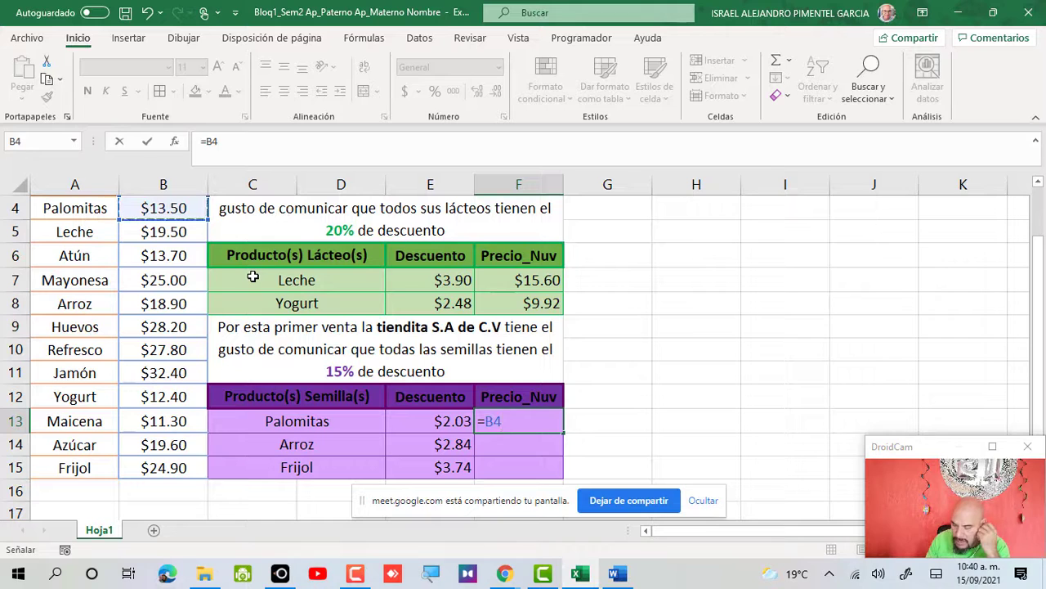
text(-)
click(435, 424)
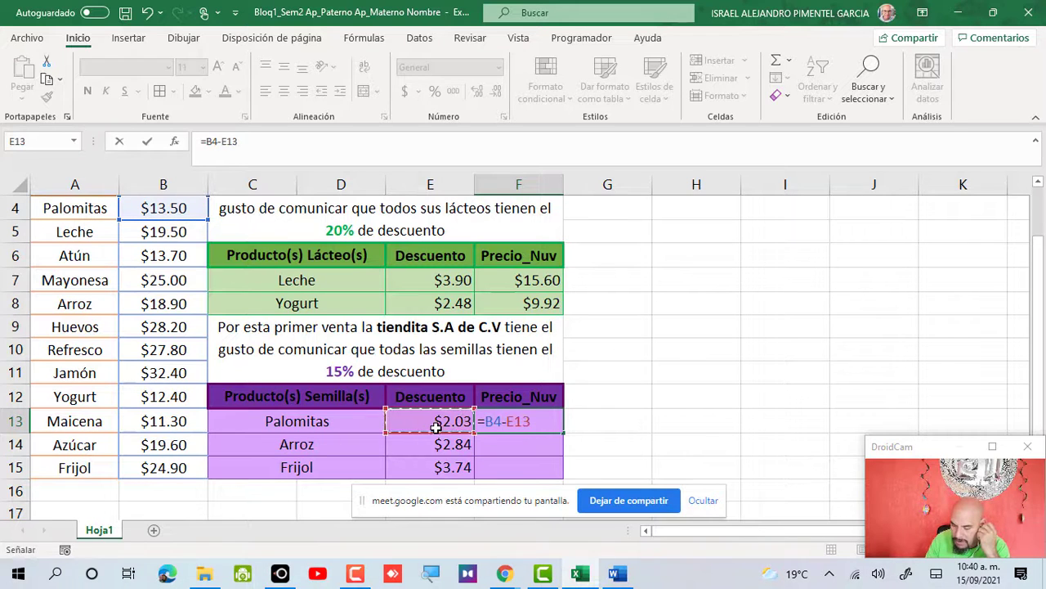
key(Return)
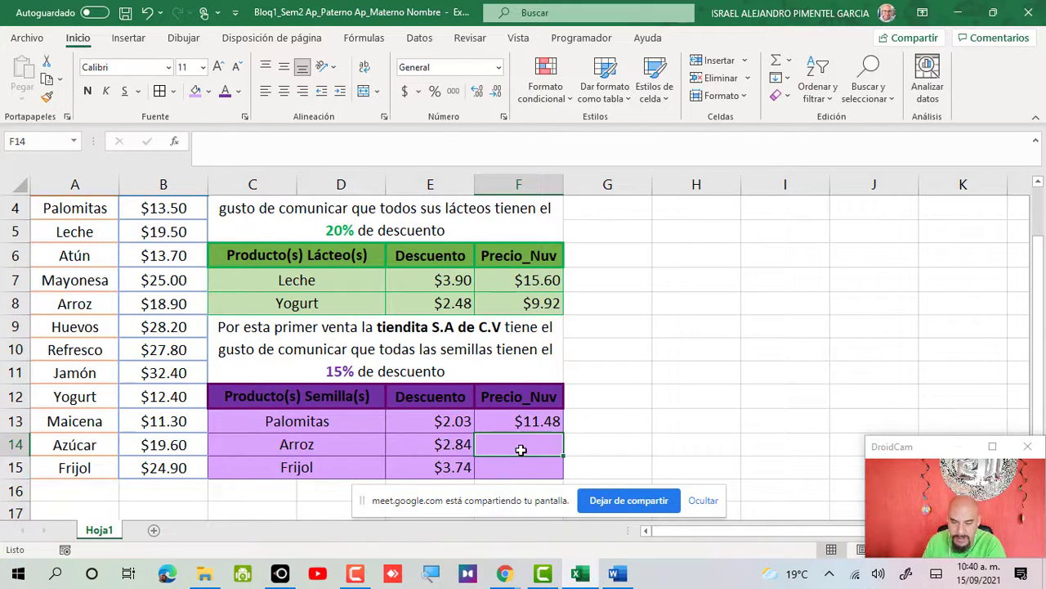
- Compute the new price of Arroz in F14 by subtracting its discount from its list price: =B8-E14
text(=)
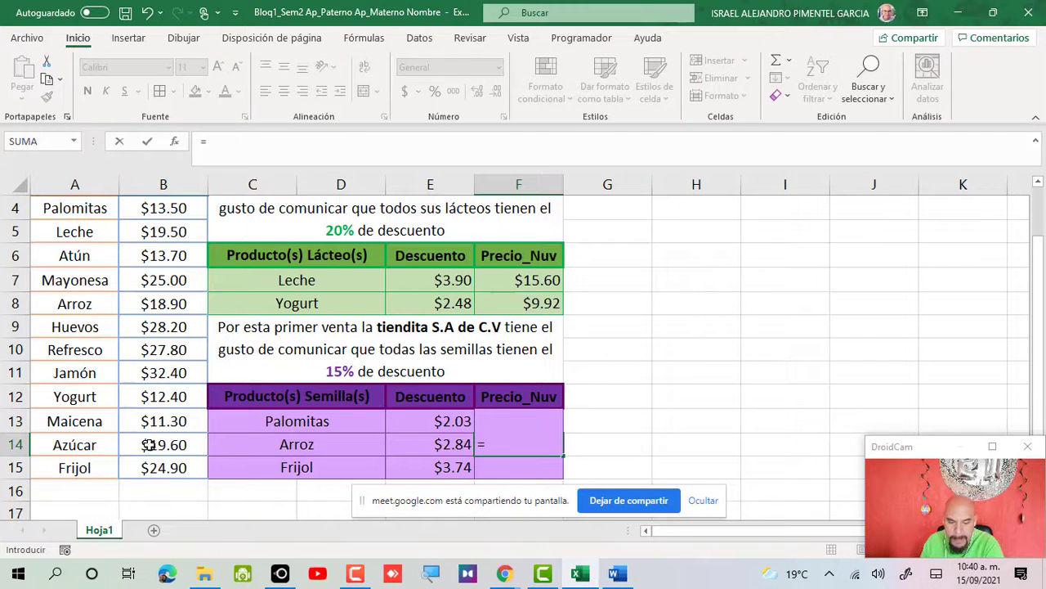
click(163, 304)
click(163, 304)
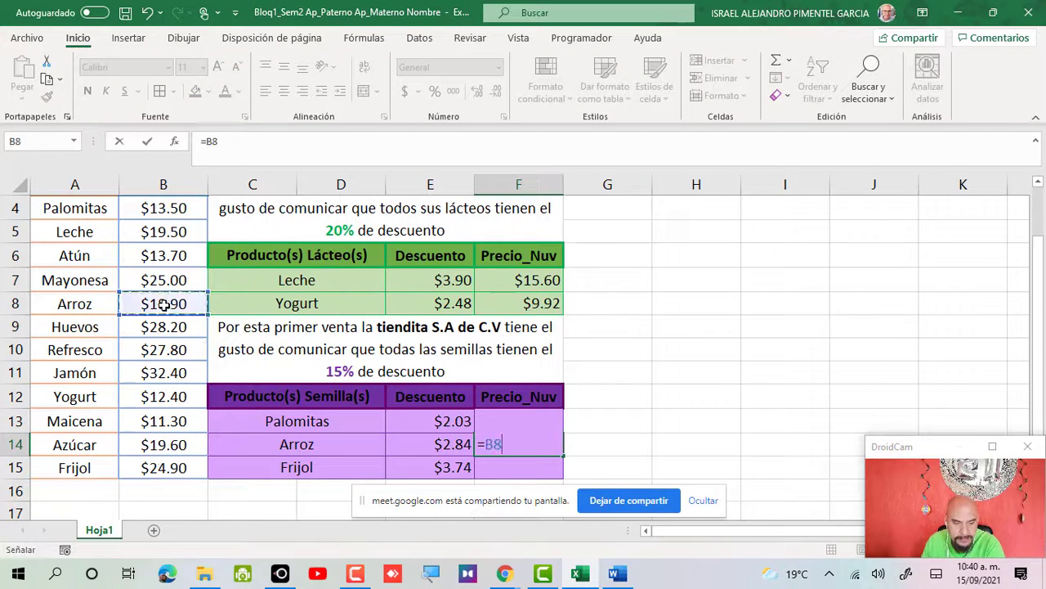
text(-)
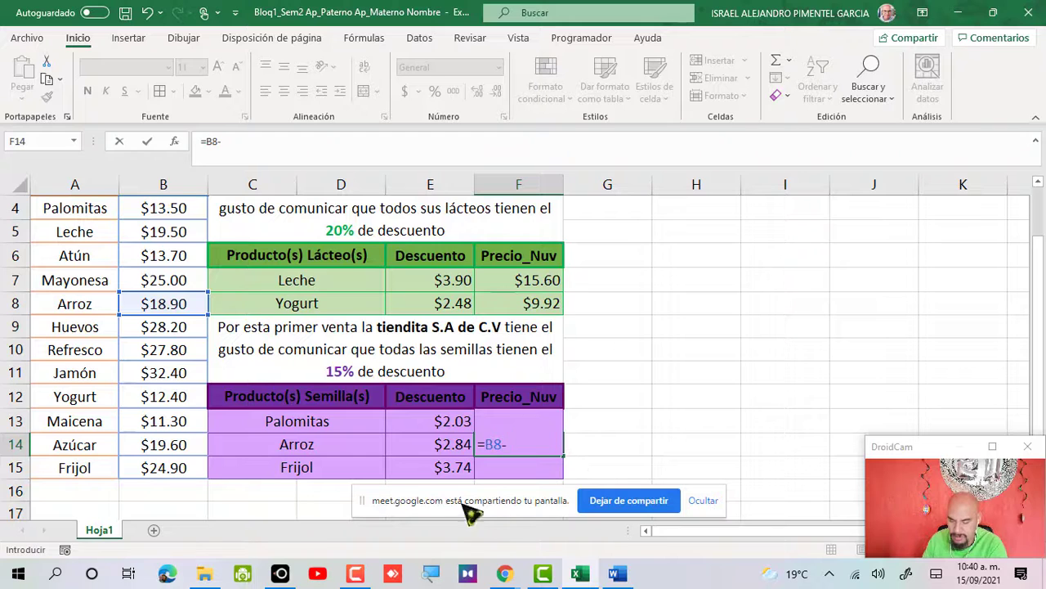
click(435, 442)
key(Return)
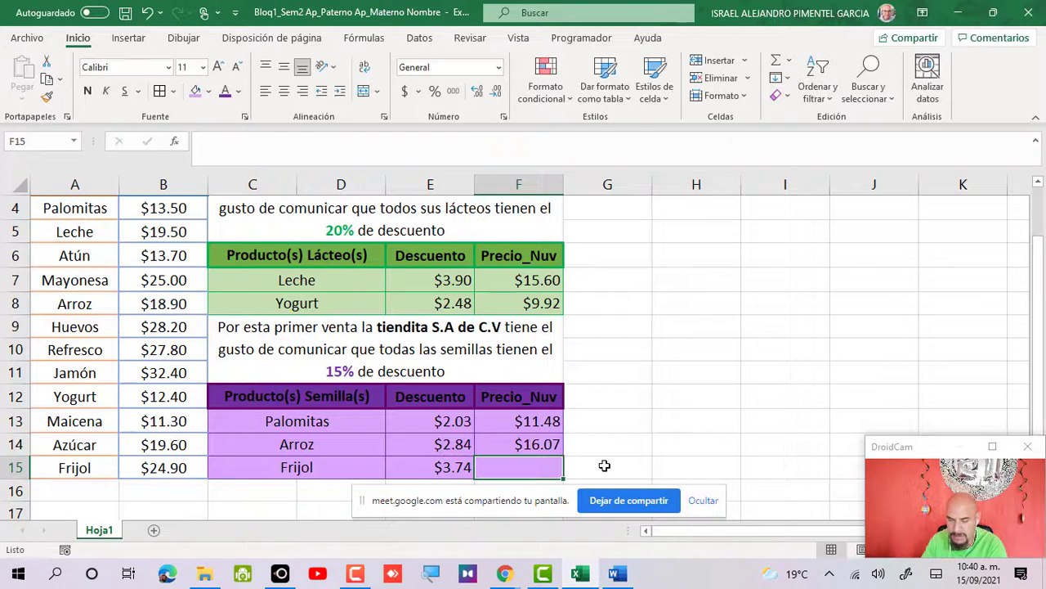
- Compute the new price of Frijol in F15 by subtracting its discount from its list price: =B15-E15
text(=)
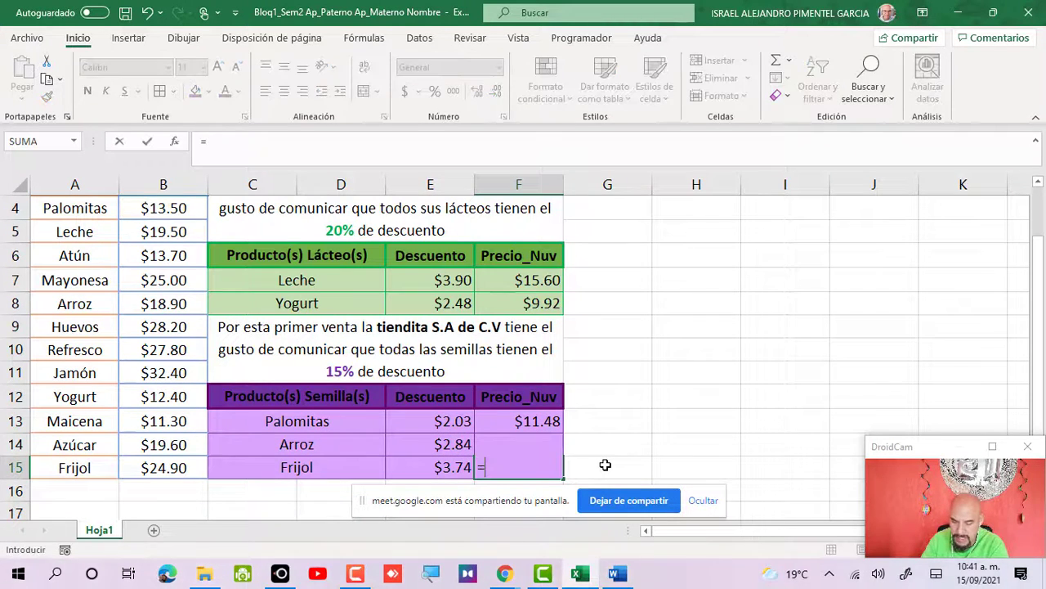
click(140, 461)
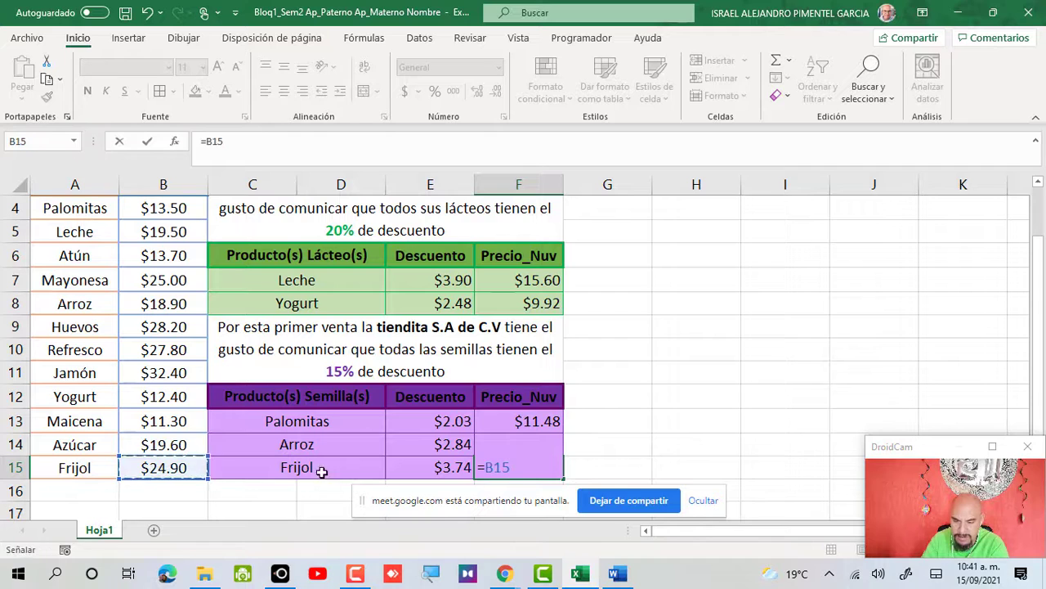
text(-)
click(415, 467)
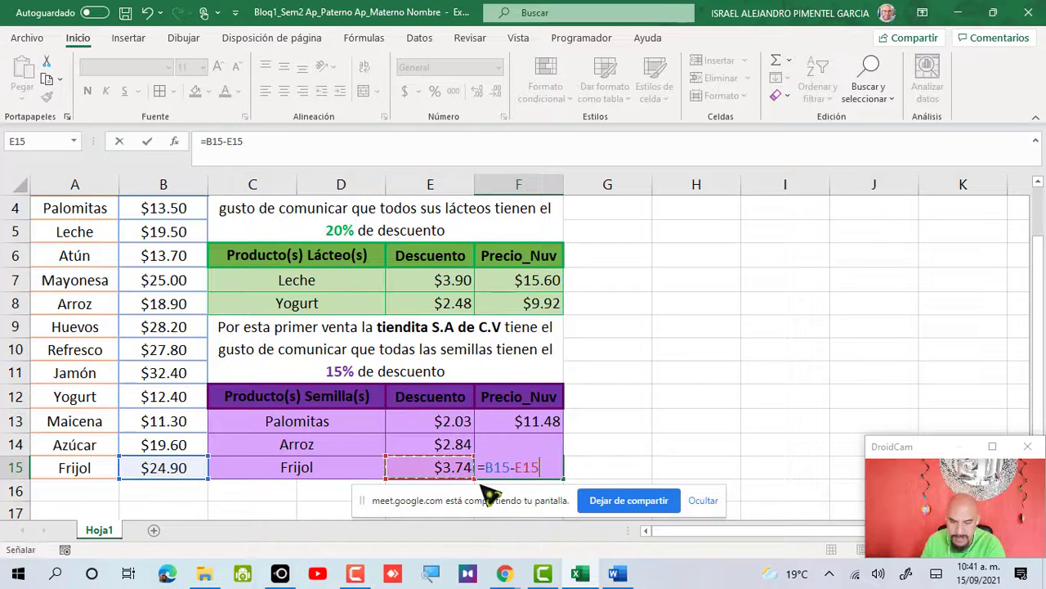
key(Return)
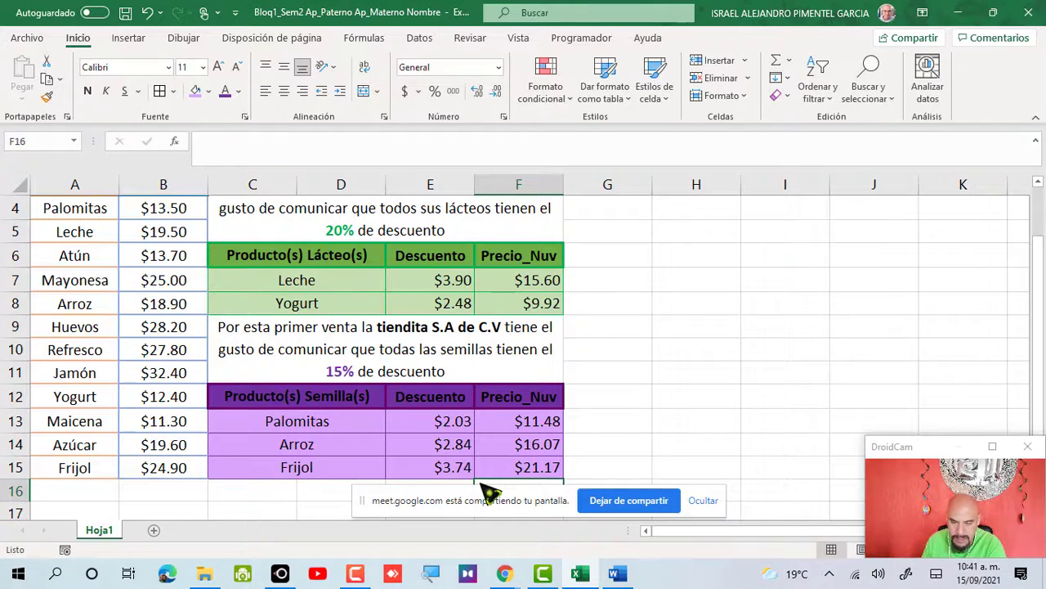
click(145, 466)
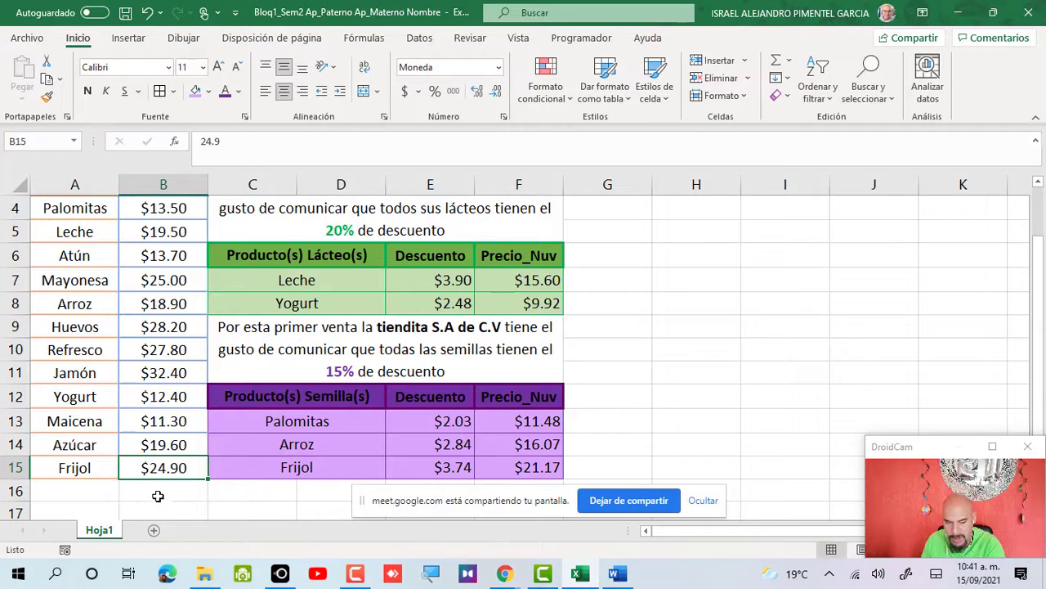
drag(421, 424, 452, 472)
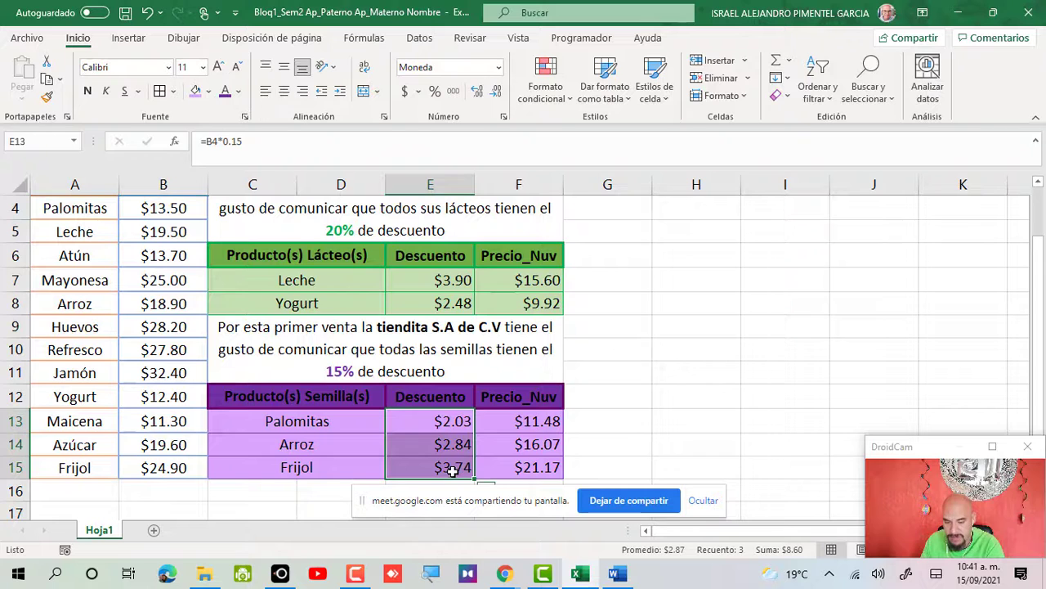
click(554, 363)
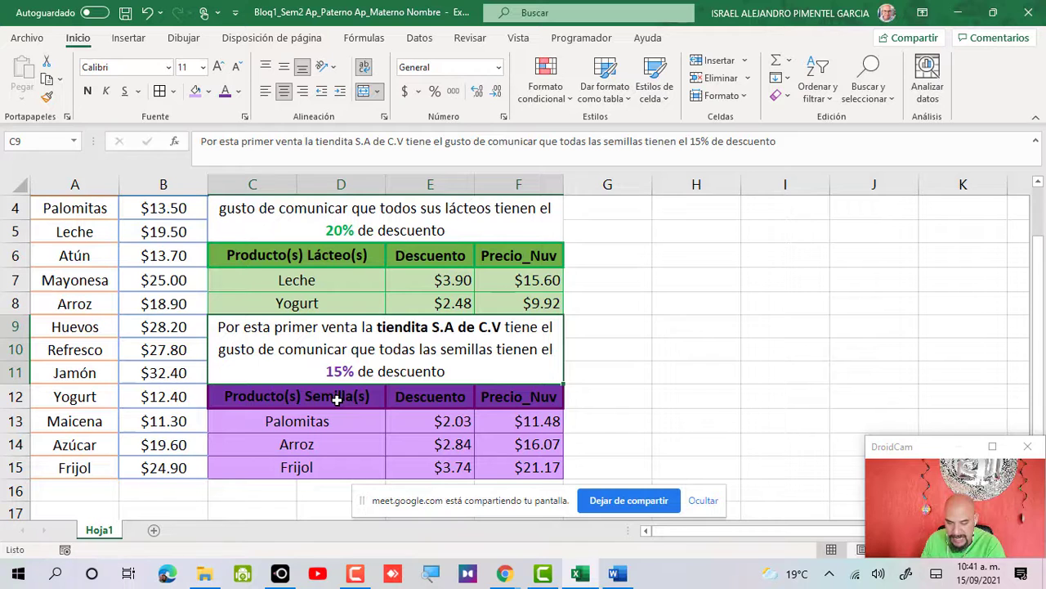
- Switch to the Classroom practice document in Chrome and compare its totals block in rows 18 and 19 with the Excel worksheet's empty rows
scroll(337, 399, down, 1)
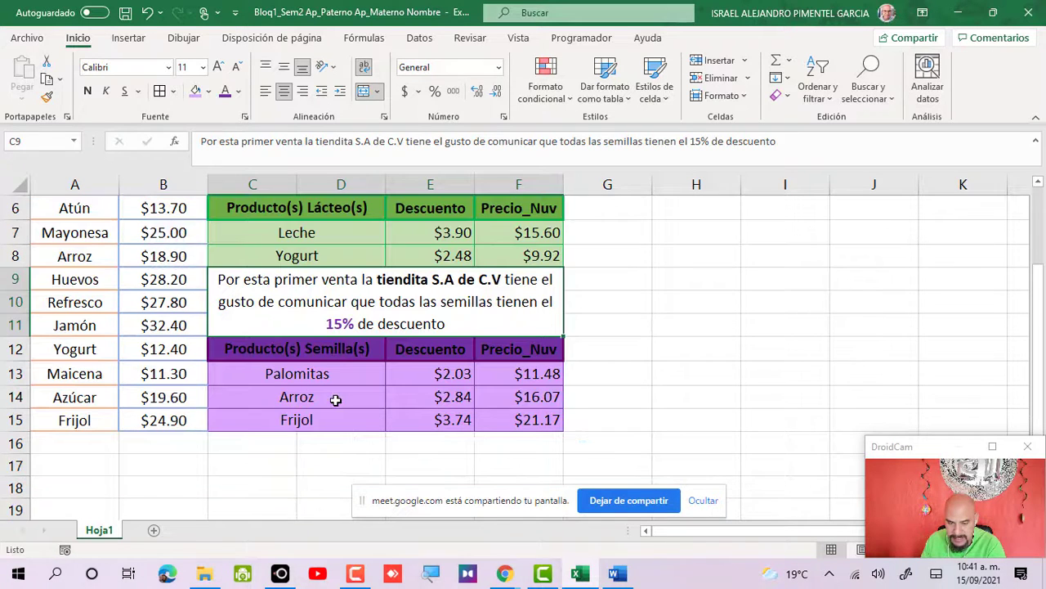
scroll(341, 406, down, 1)
key(alt+Tab)
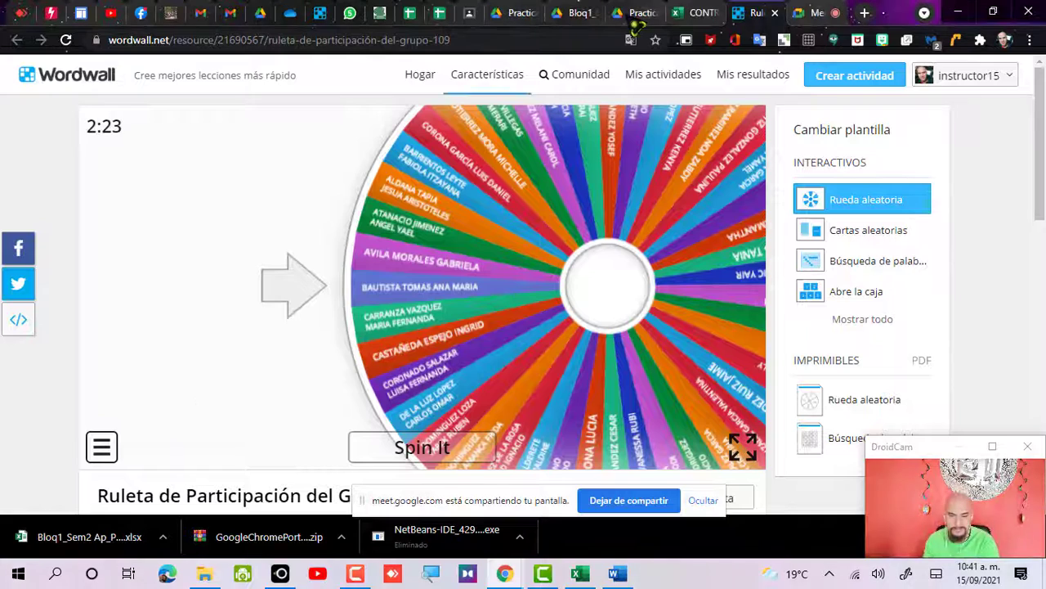
click(473, 13)
scroll(560, 396, down, 1)
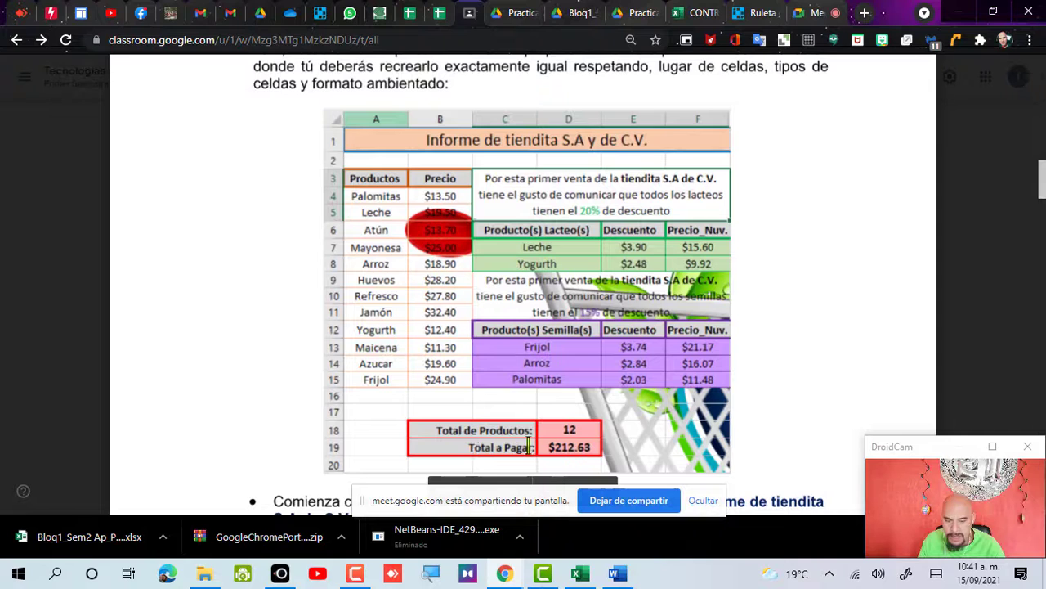
key(alt+Tab)
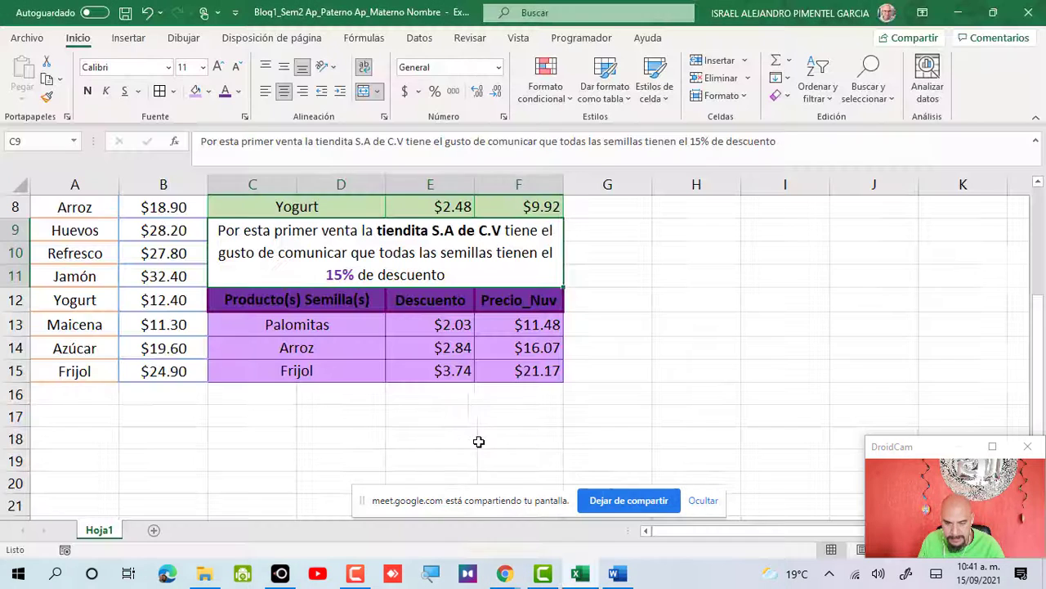
scroll(184, 434, down, 1)
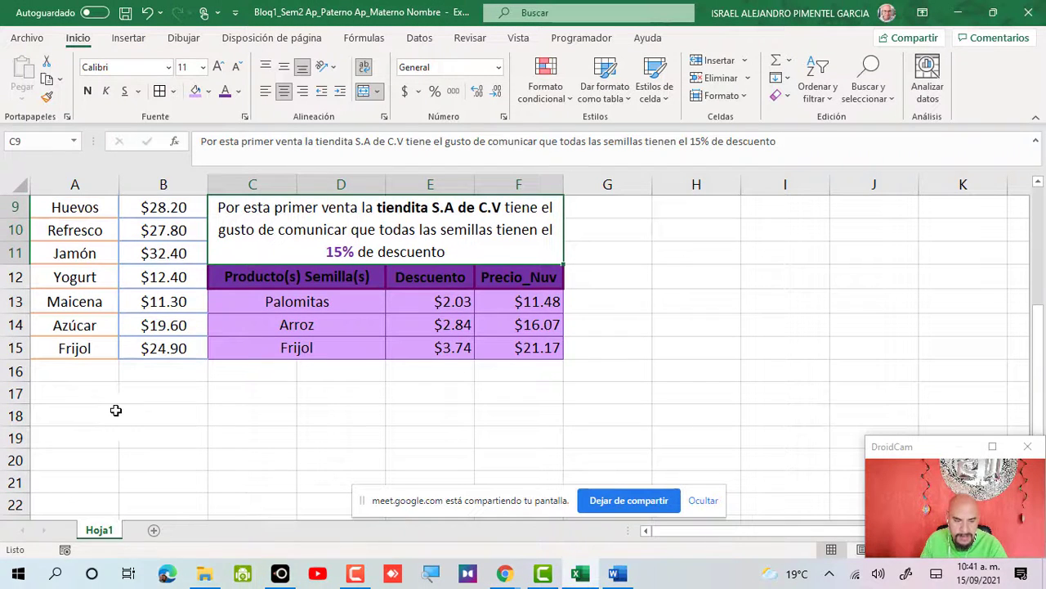
key(alt+Tab)
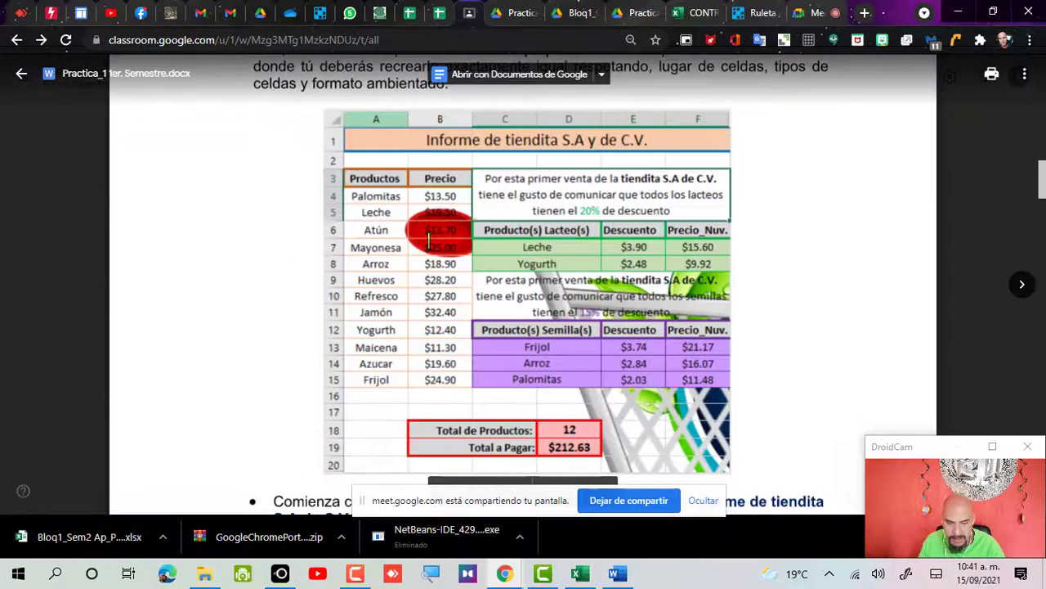
- Switch to the Excel worksheet and enter the labels "Total de Productos" in B18 and "Total a Pagar" in B19
key(alt+Tab)
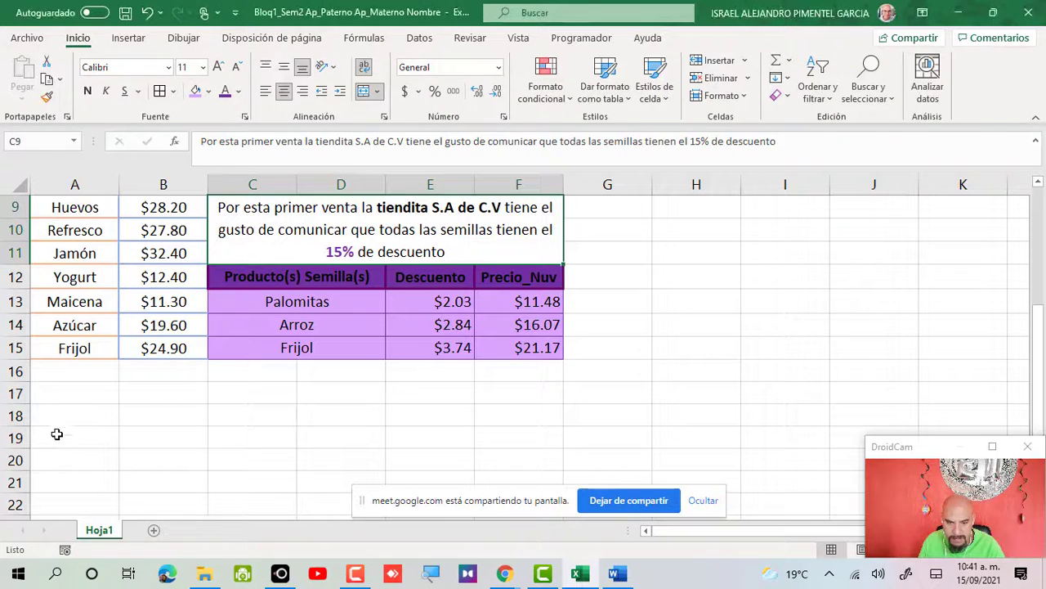
click(172, 417)
text(Total de Producto)
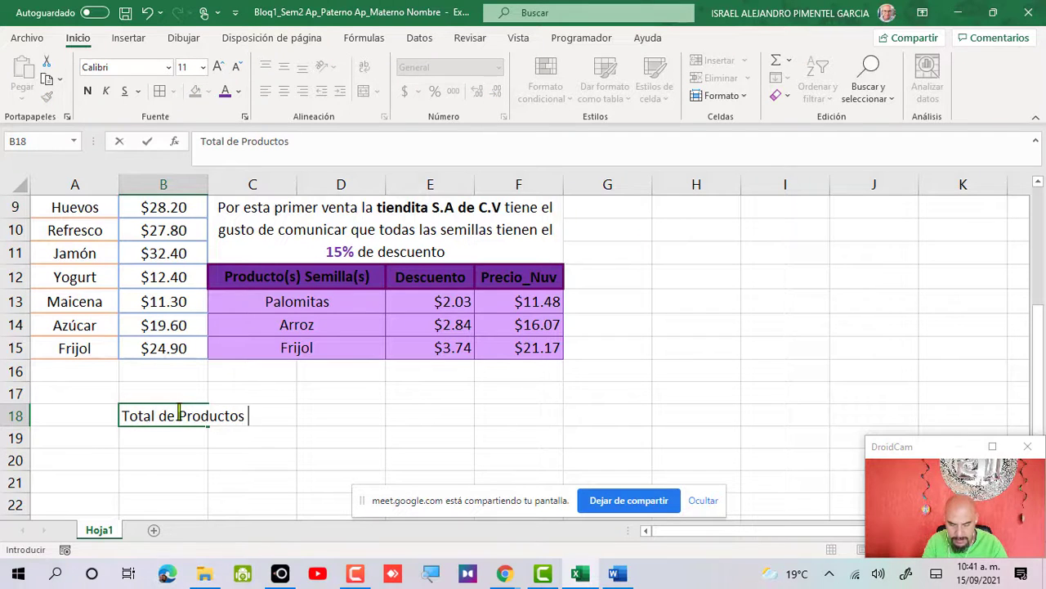
key(Return)
text(Total a Pa)
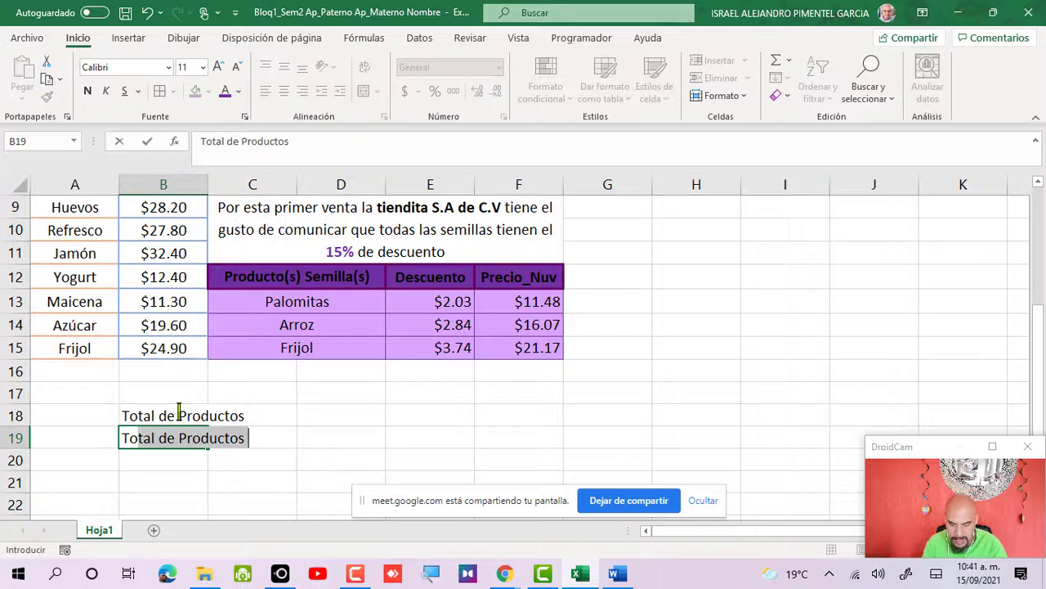
text(gar)
key(Return)
key(alt+Tab)
key(alt+Tab)
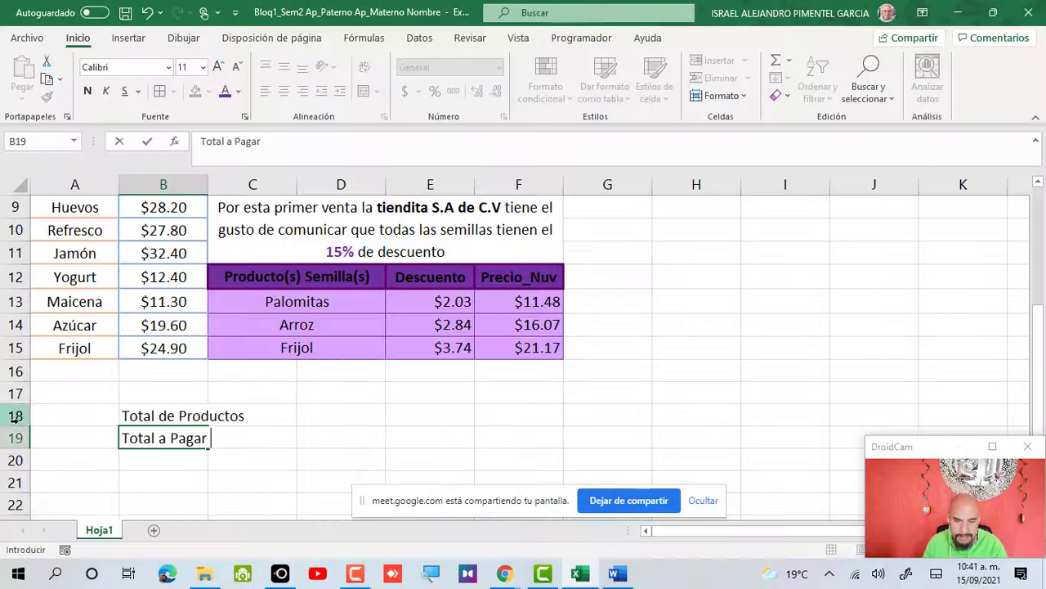
- Merge and center B18:C18 and B19:C19 separately, and align both total labels to the vertical middle
drag(175, 415, 288, 414)
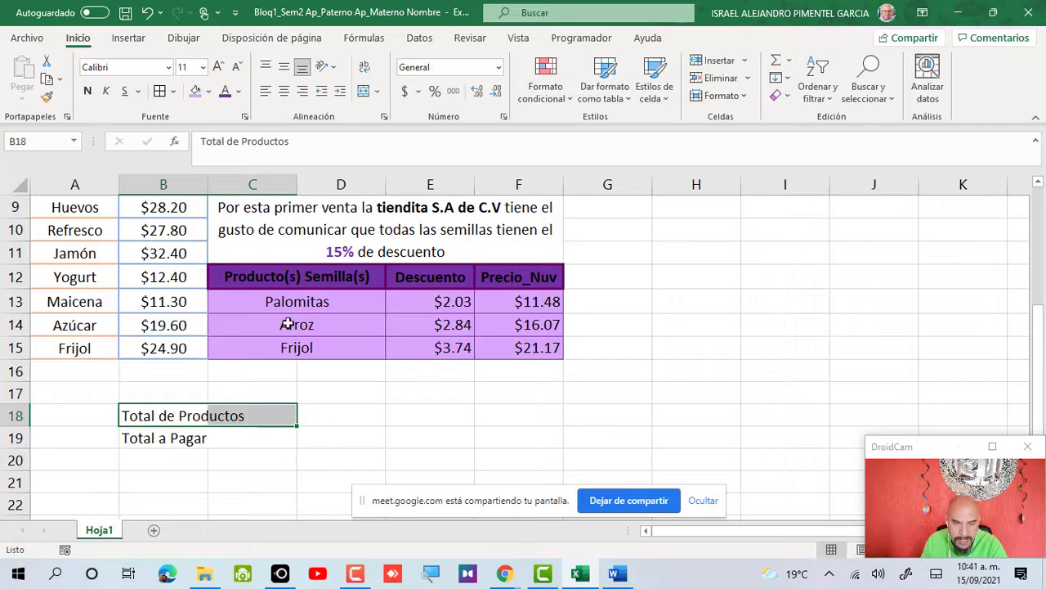
click(364, 91)
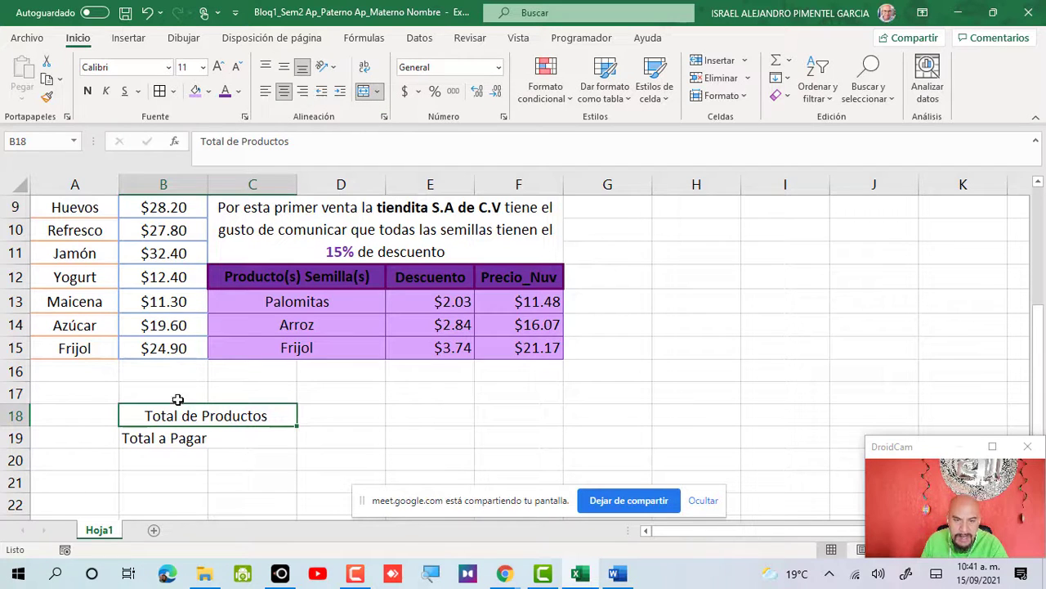
drag(186, 435, 229, 432)
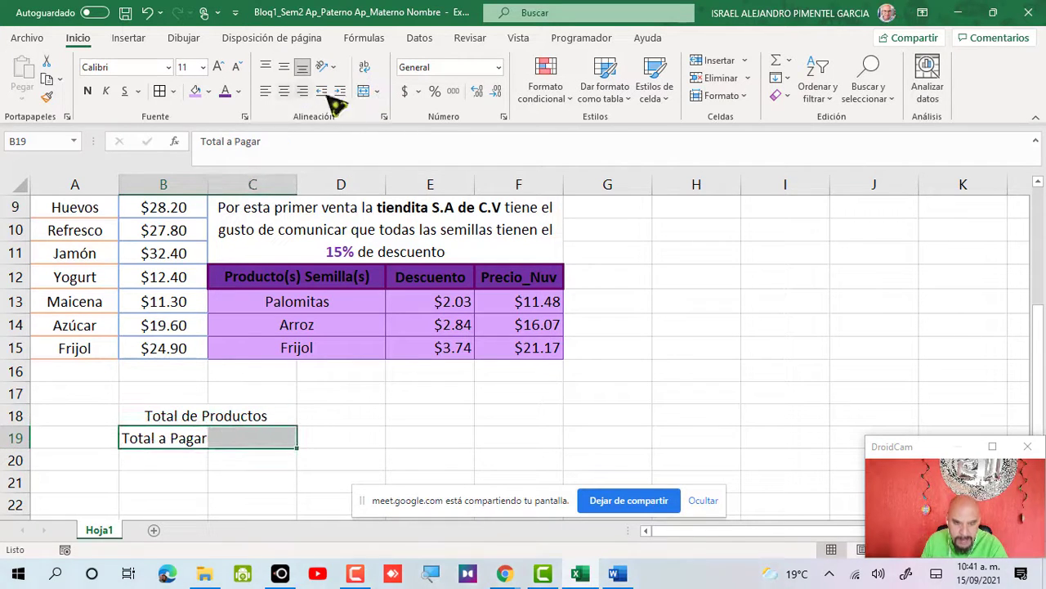
click(363, 91)
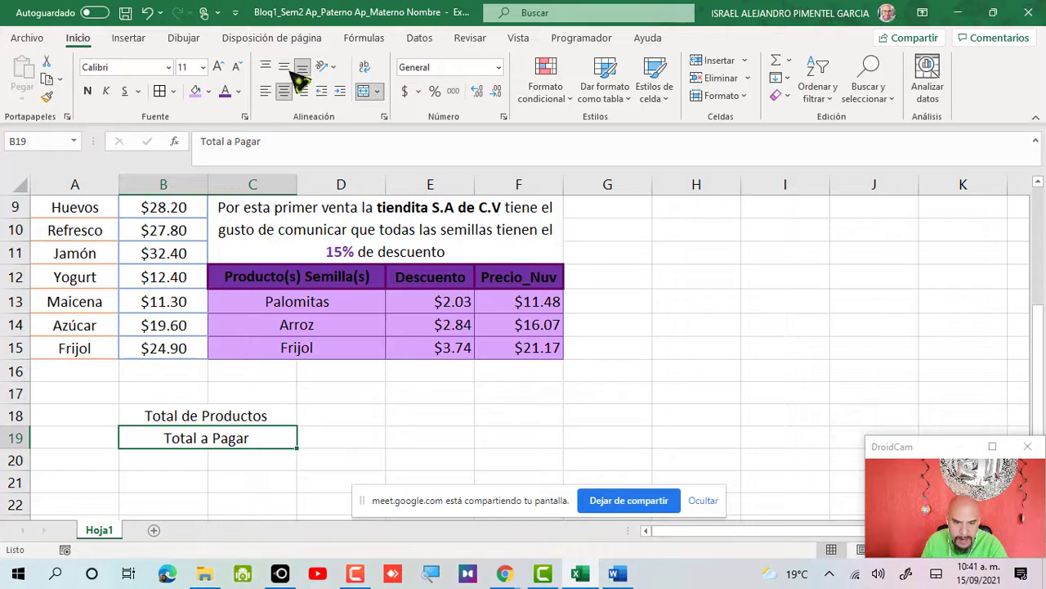
click(191, 413)
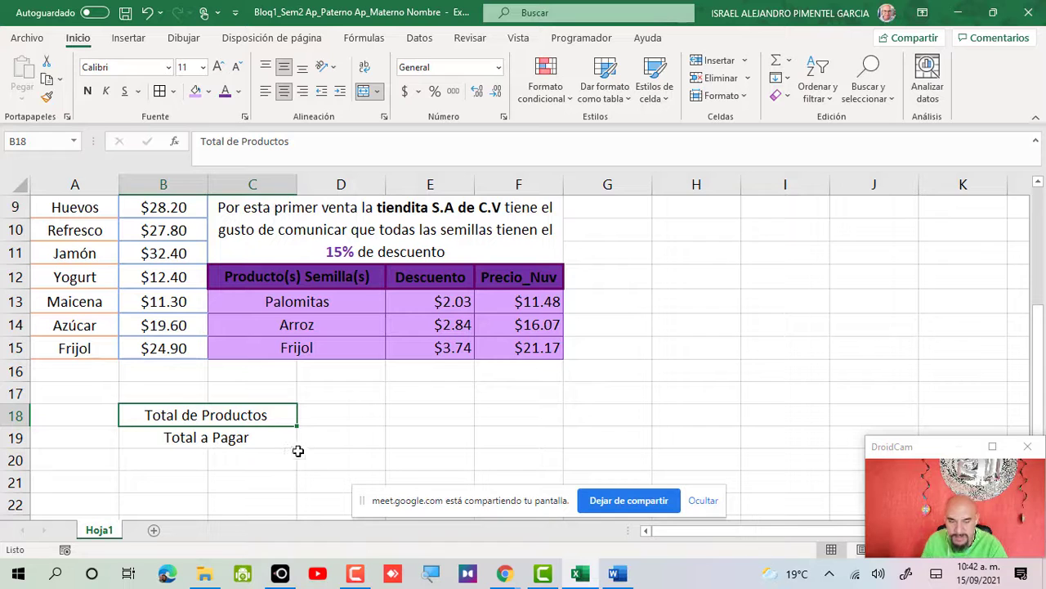
- Apply thick red borders to all the cells of the totals block B18:D19
drag(220, 416, 333, 454)
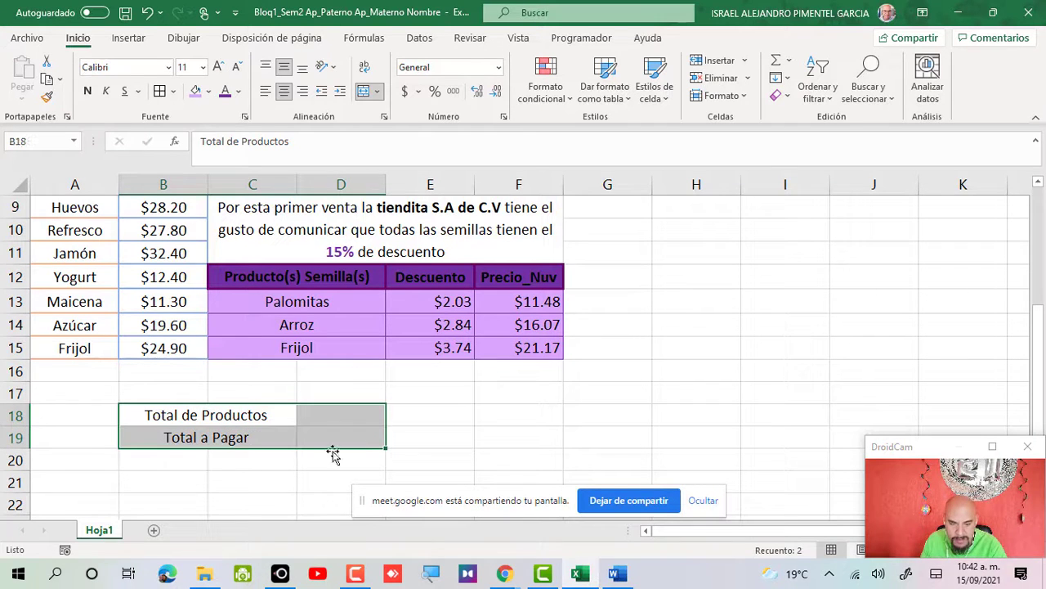
click(174, 90)
mouse_move(276, 530)
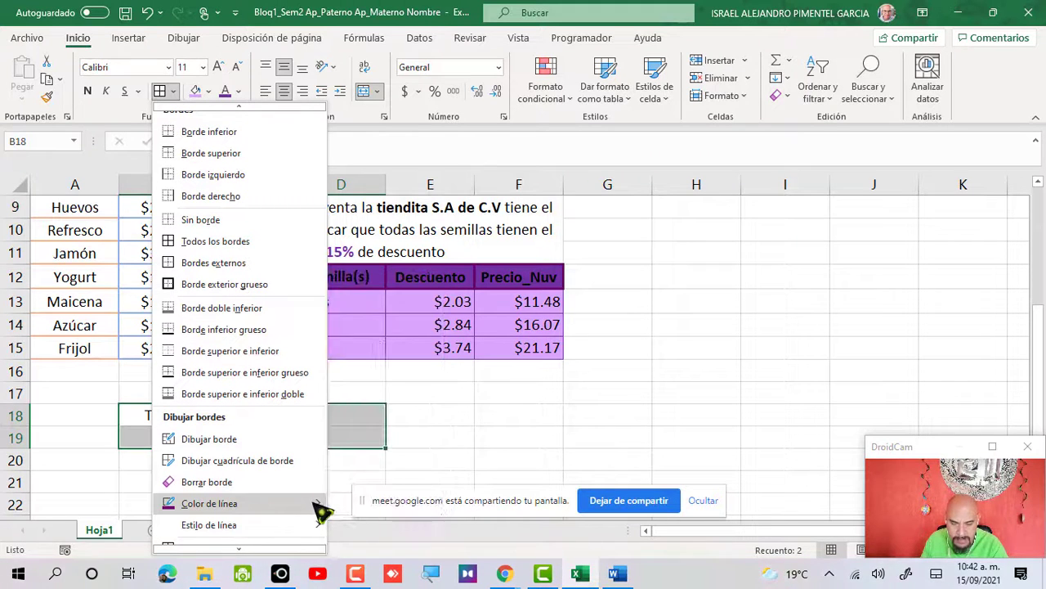
mouse_move(319, 511)
click(346, 474)
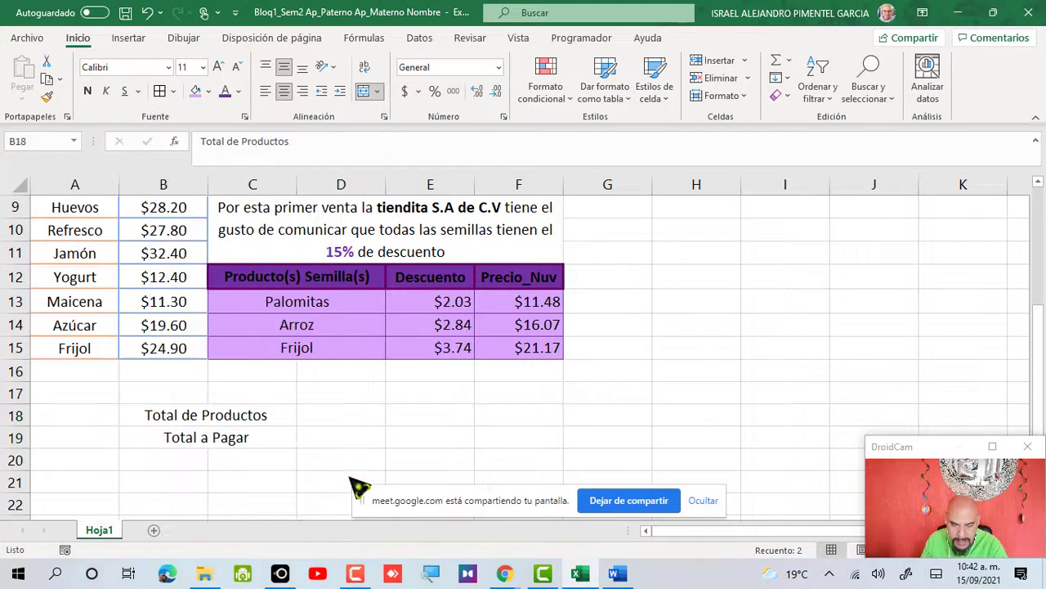
click(161, 90)
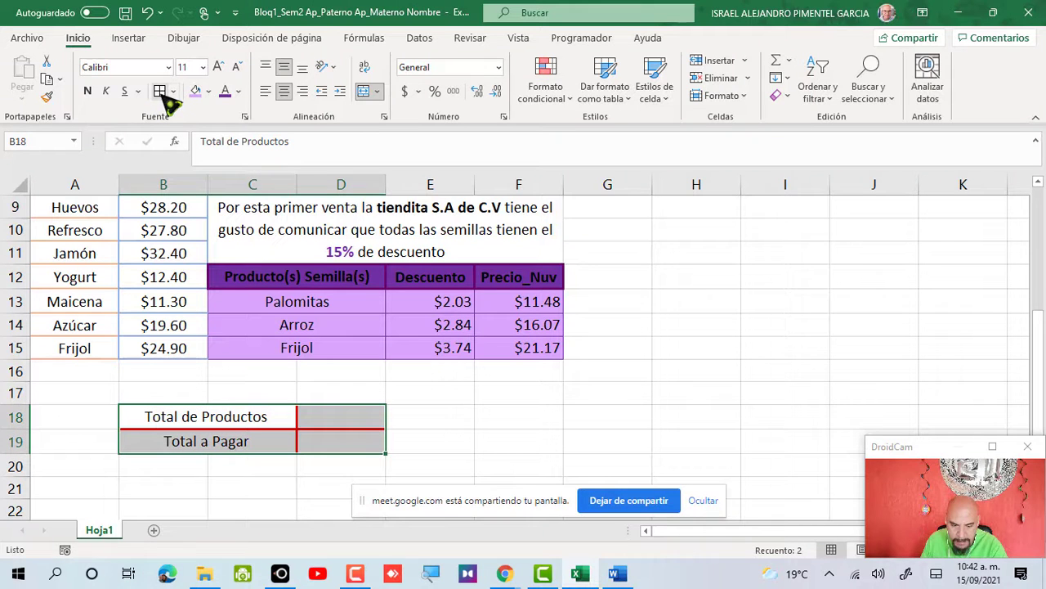
- Fill the totals block B18:D19 with light orange
click(209, 91)
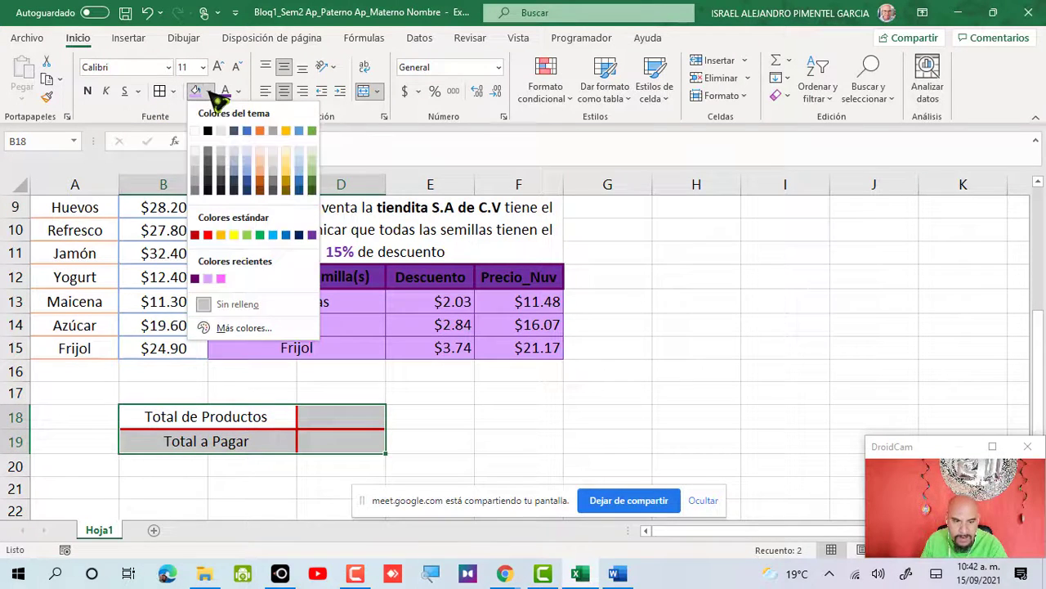
click(260, 160)
click(453, 439)
click(381, 414)
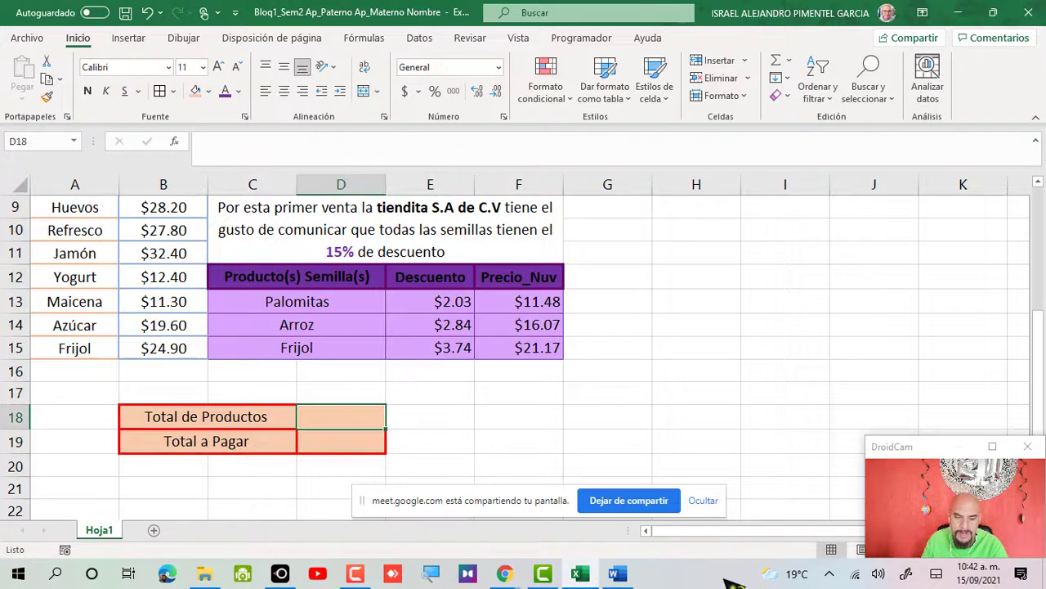
- Make the two total labels in B18 and B19 bold and right-aligned
drag(235, 417, 234, 439)
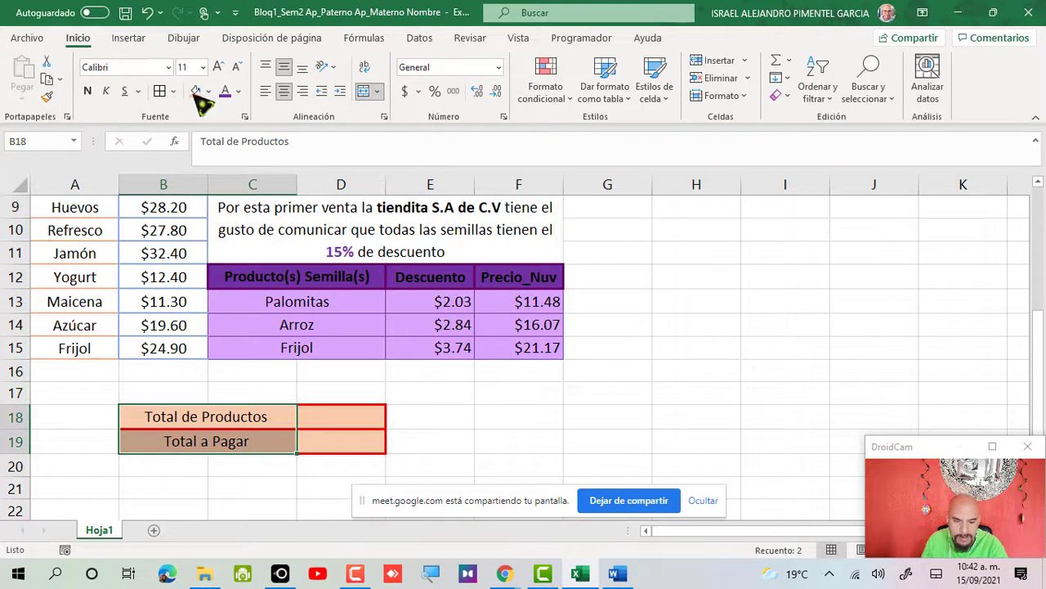
click(87, 90)
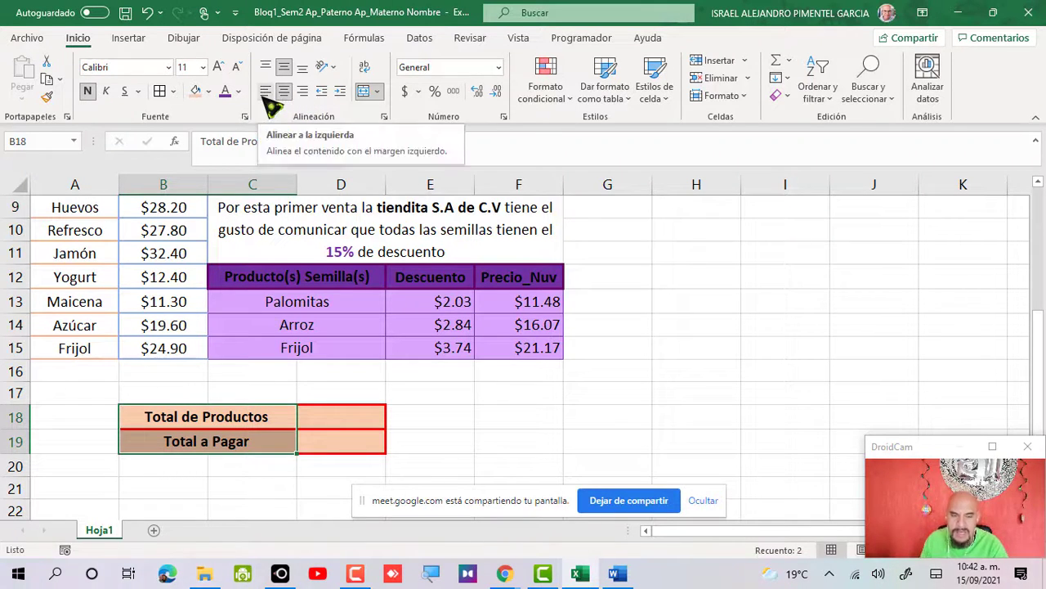
click(303, 90)
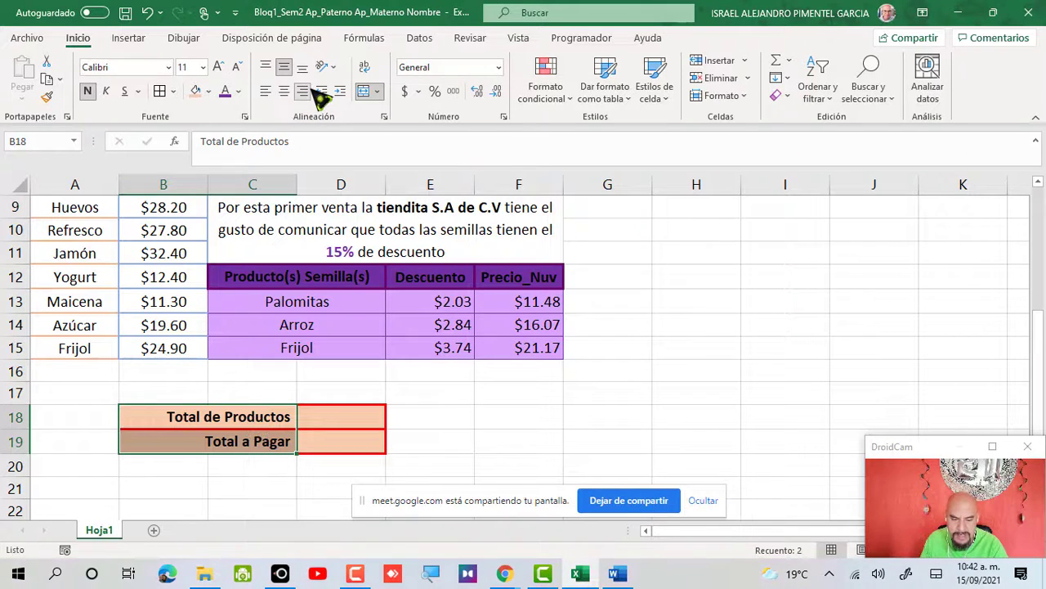
click(361, 417)
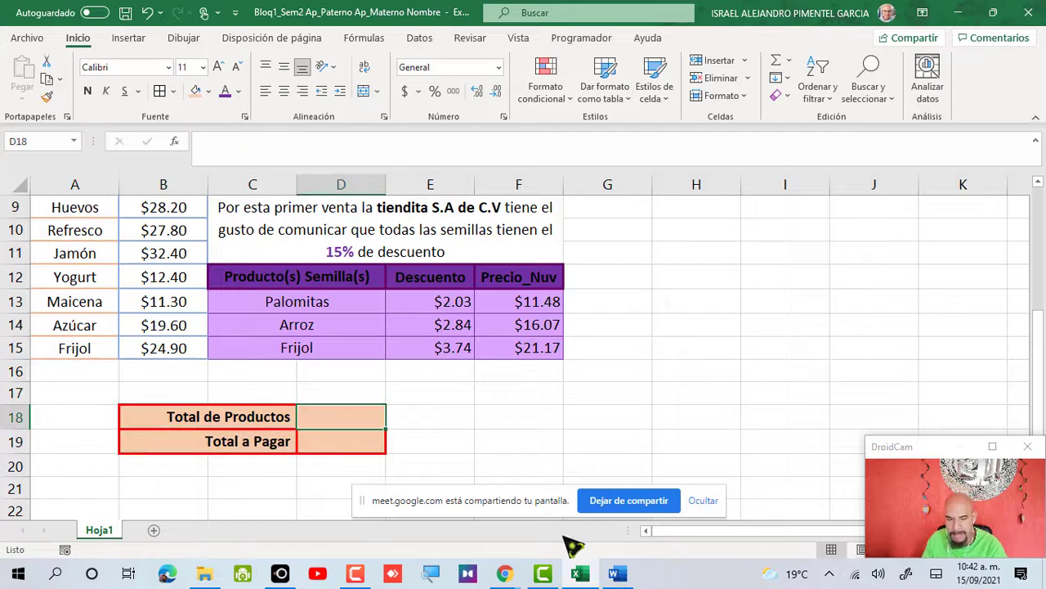
scroll(579, 546, up, 1)
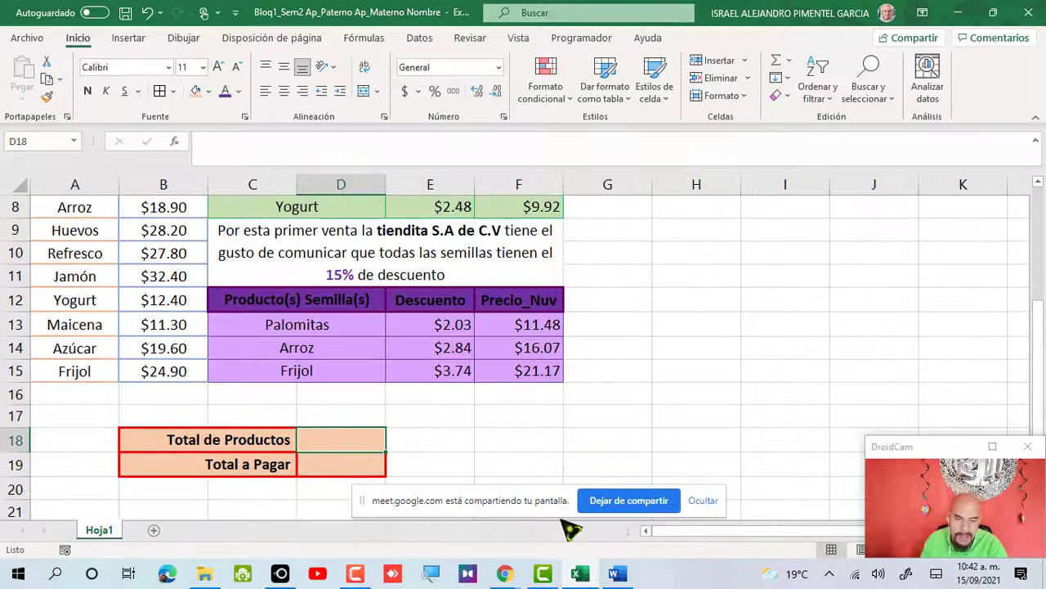
scroll(532, 441, up, 1)
scroll(530, 434, down, 1)
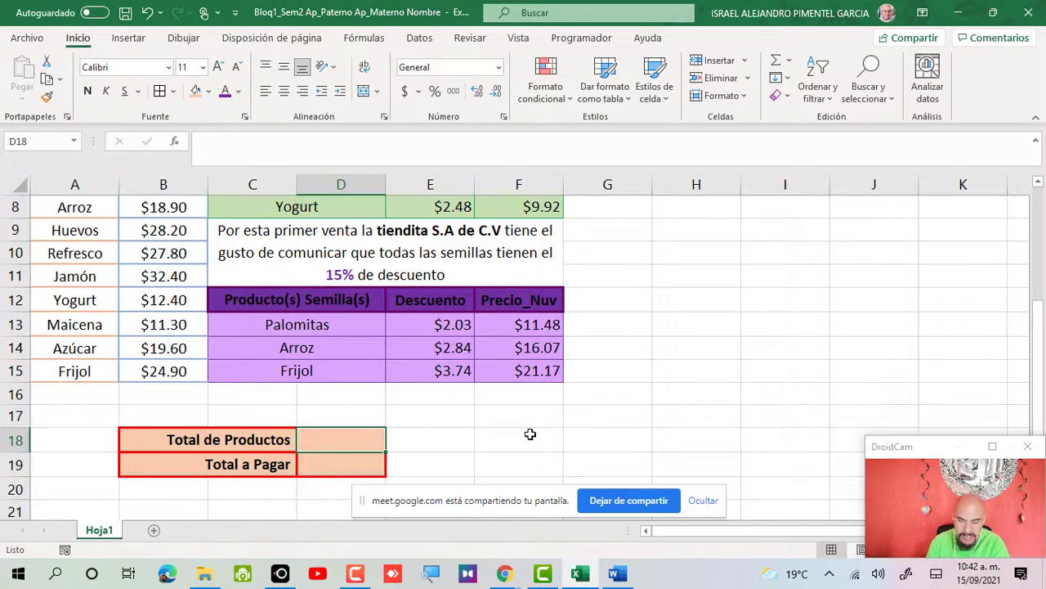
text(=)
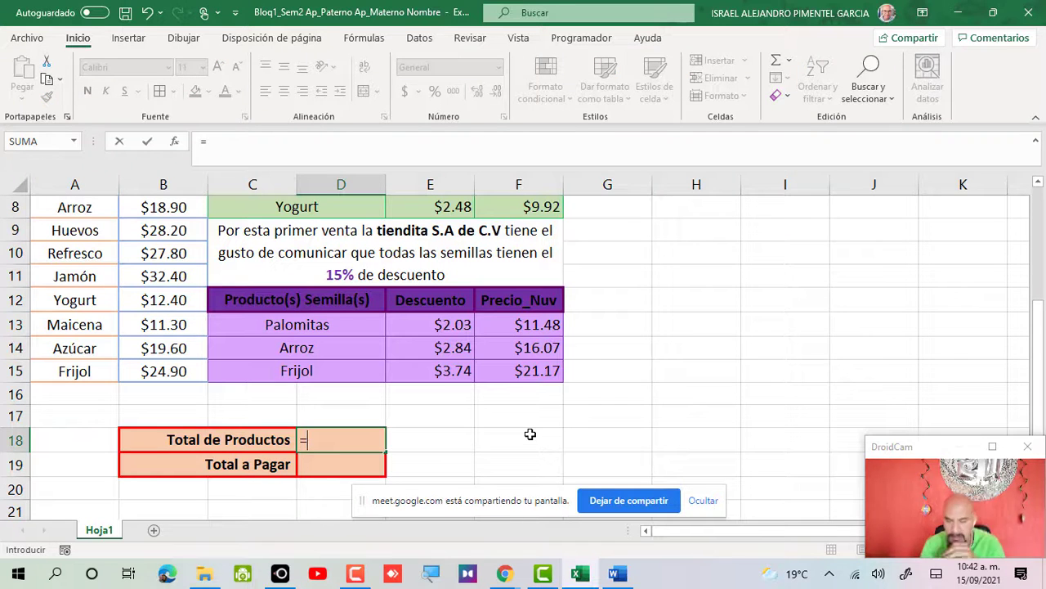
text(contar)
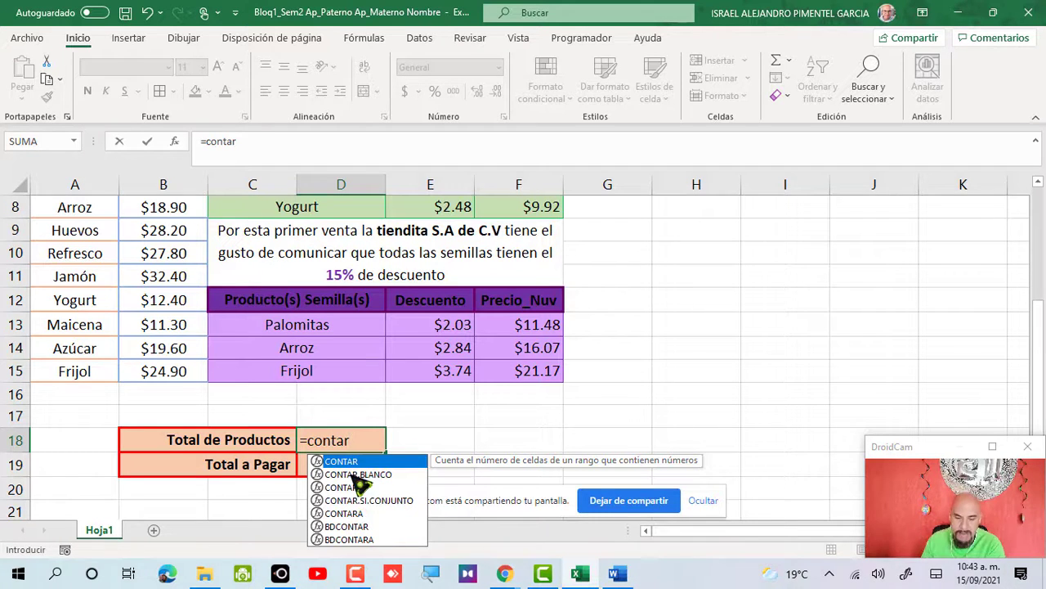
key(BackSpace)
key(BackSpace)
key(BackSpace)
key(BackSpace)
key(BackSpace)
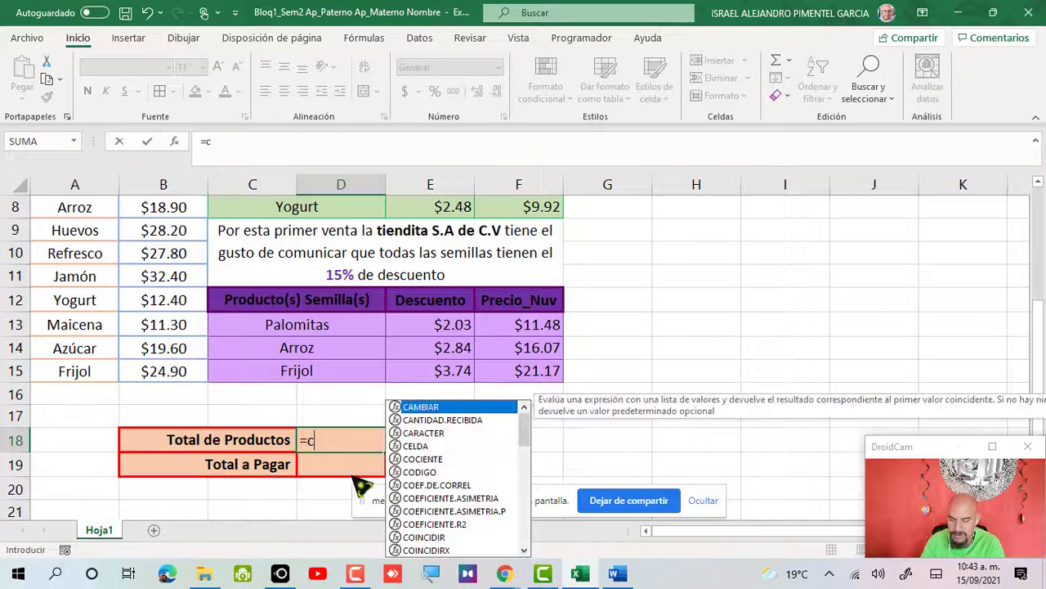
text(sumar)
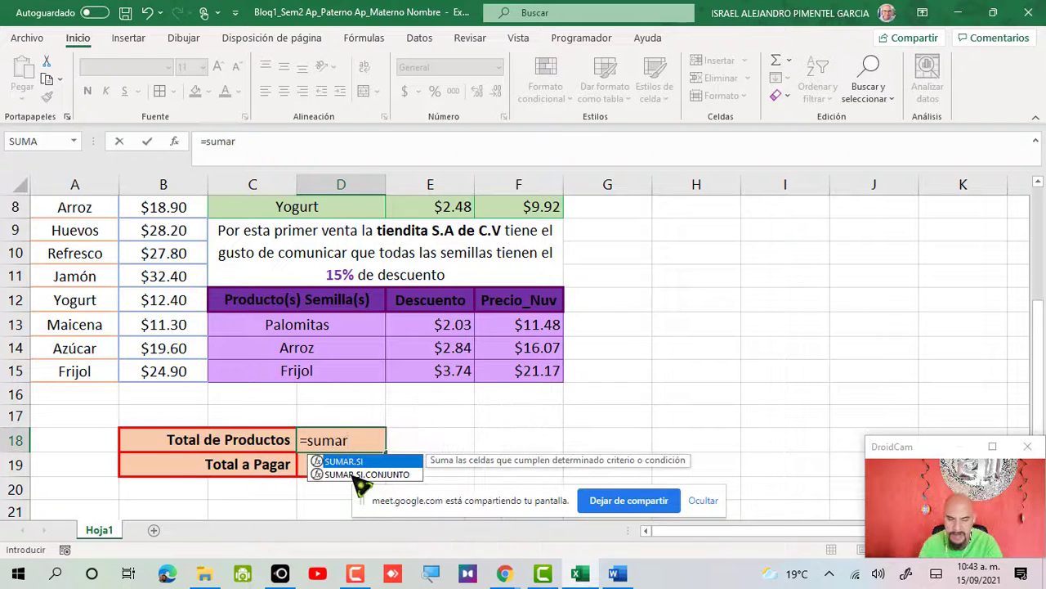
key(BackSpace)
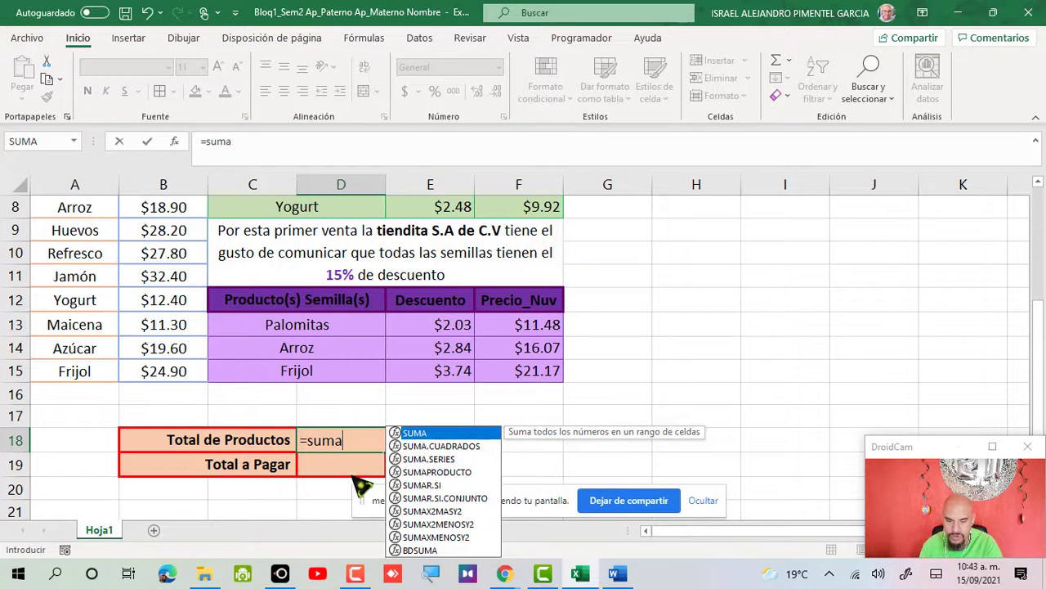
key(BackSpace)
key(BackSpace)
key(BackSpace)
text(i)
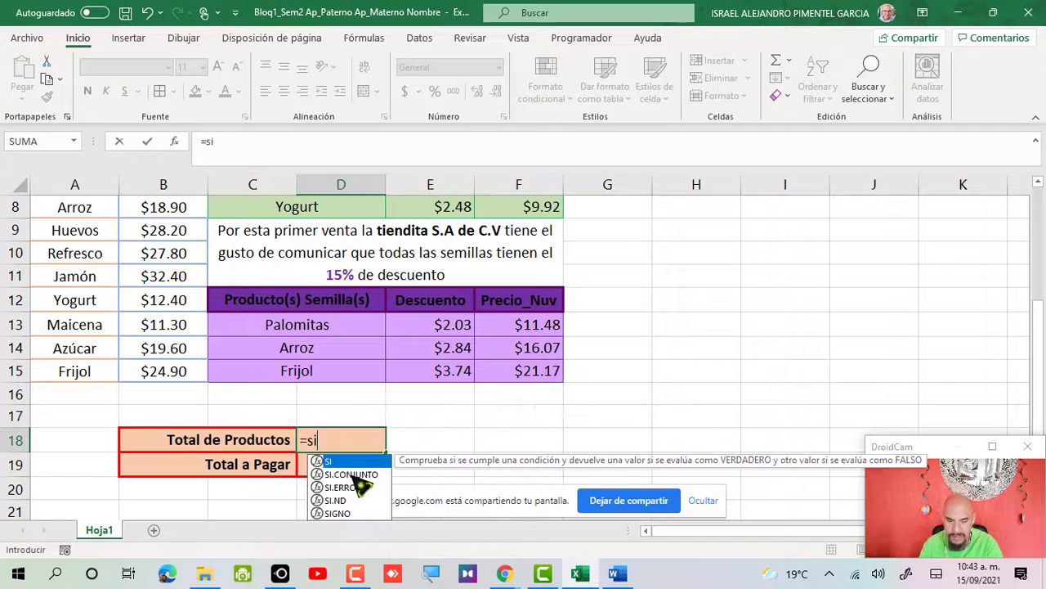
key(BackSpace)
key(BackSpace)
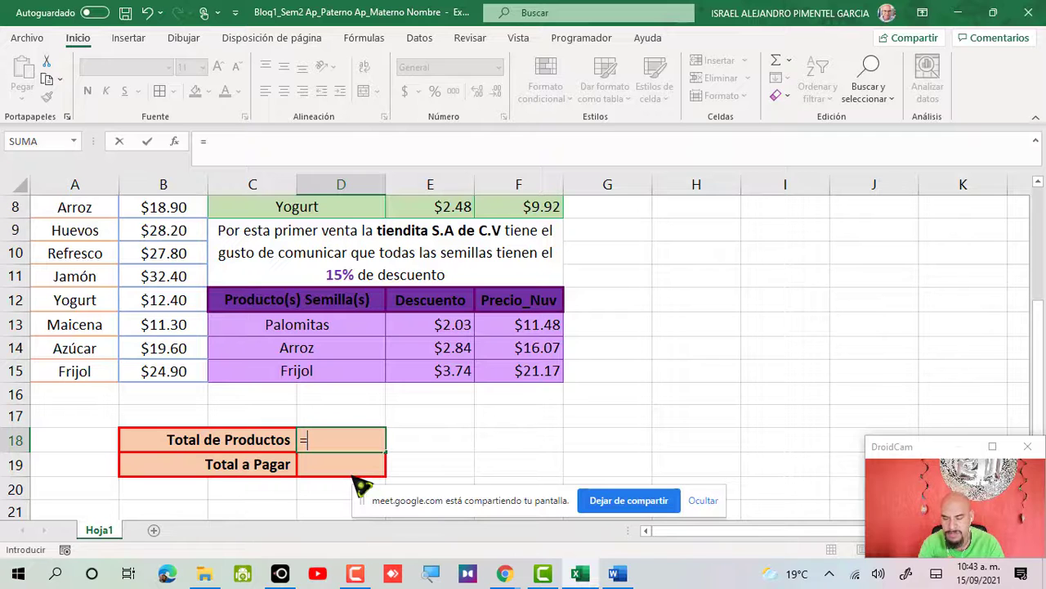
key(Escape)
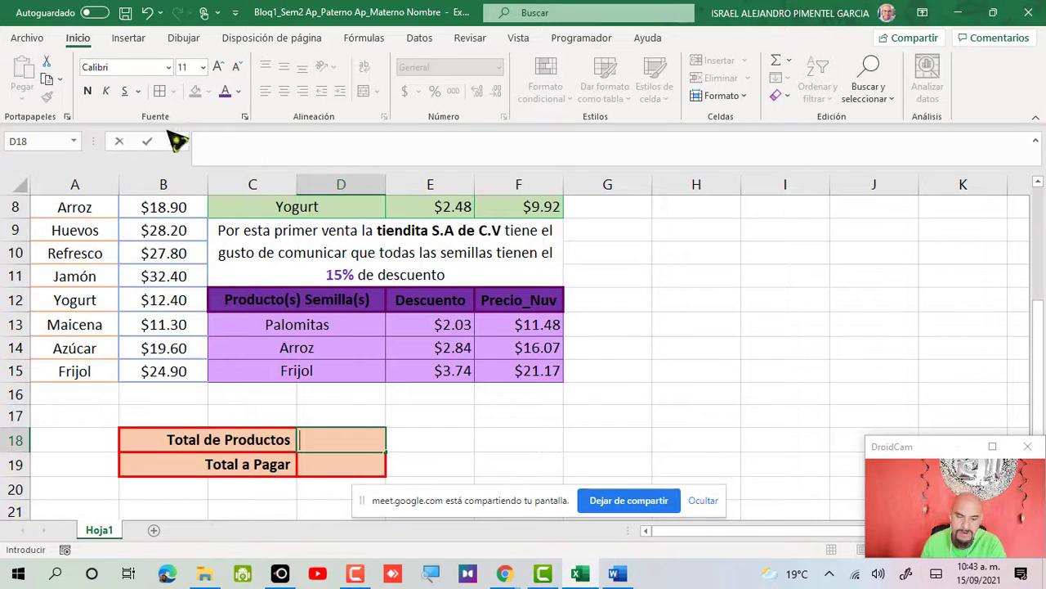
- Look through the function library's logical, lookup, text and math categories for a function suited to the Total de Productos cell D18
click(364, 37)
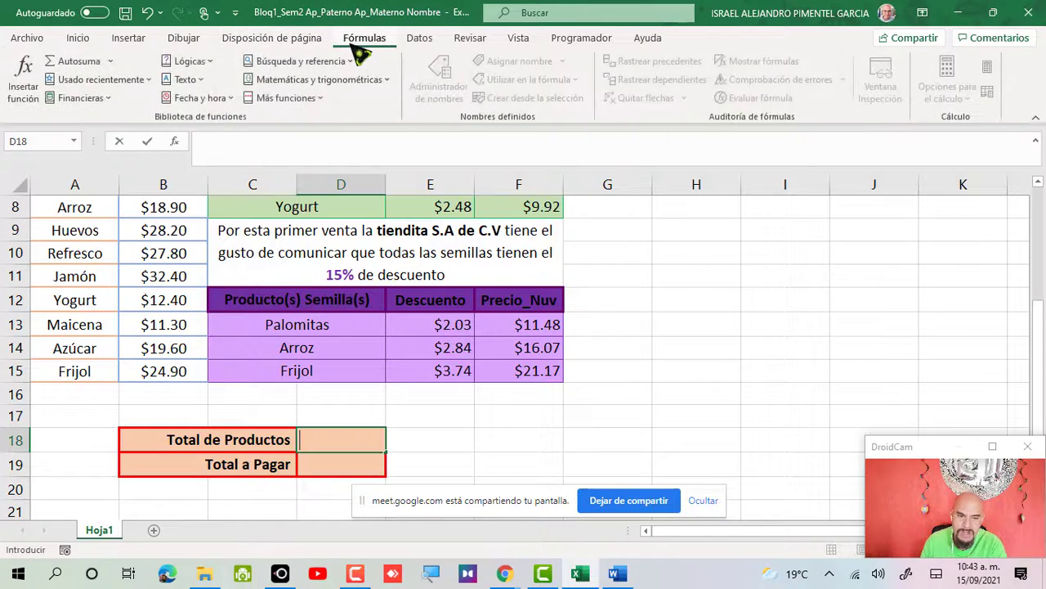
click(114, 100)
click(202, 62)
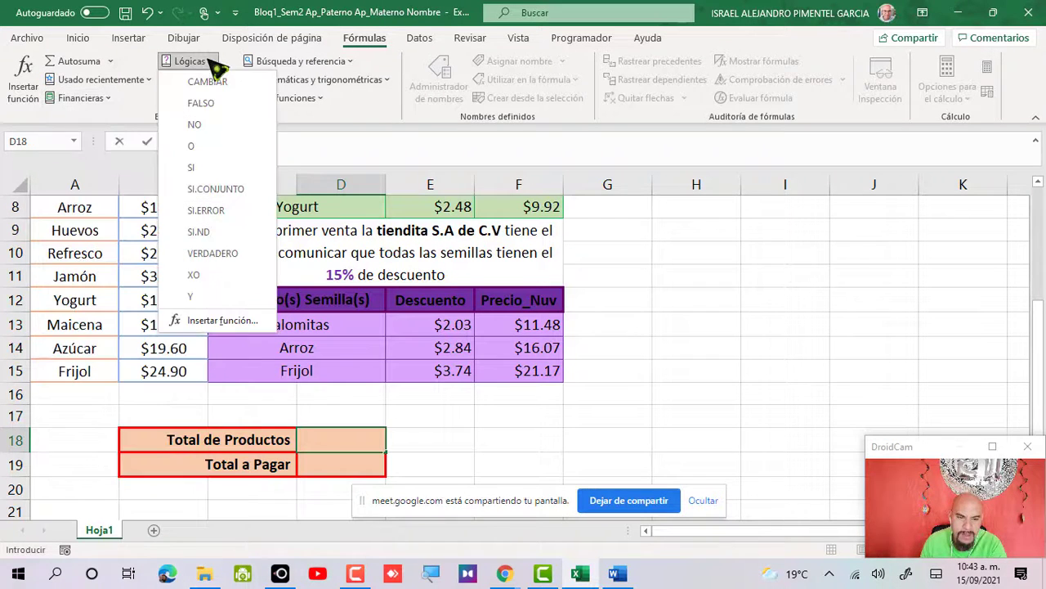
key(Escape)
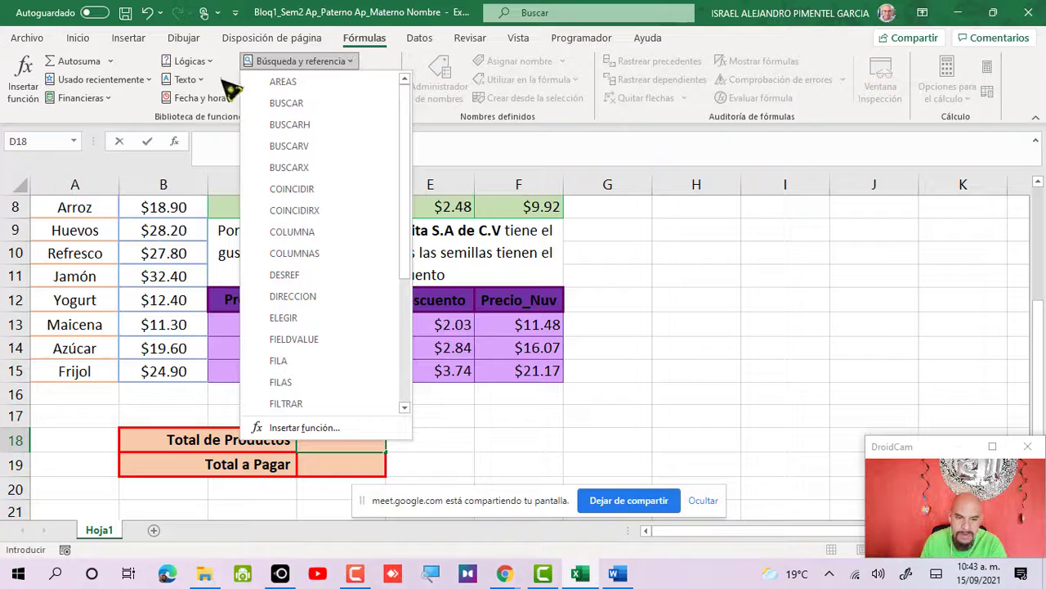
click(186, 79)
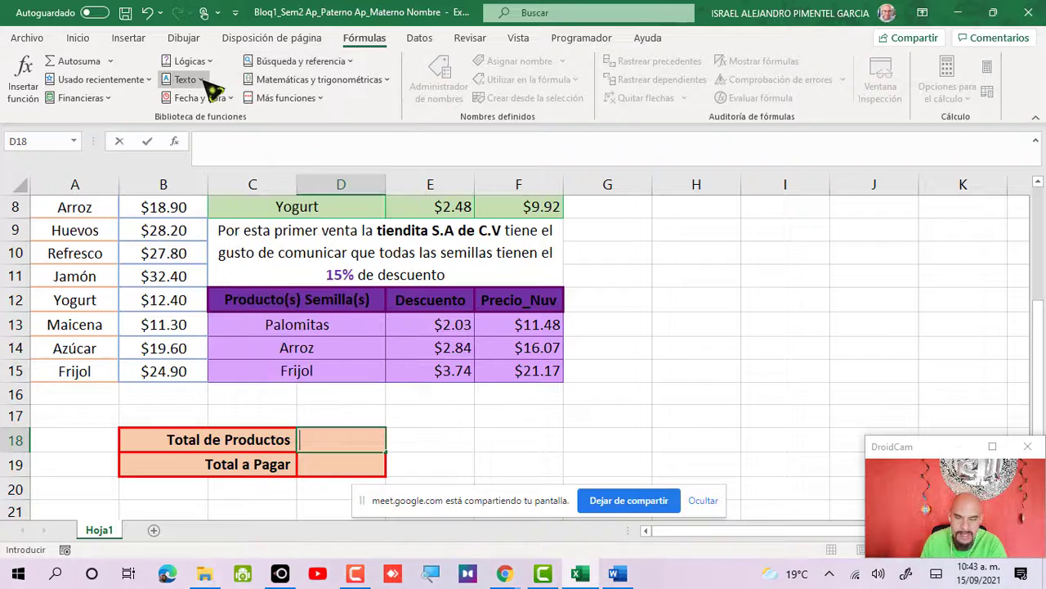
click(388, 80)
click(387, 80)
mouse_move(401, 121)
mouse_down()
mouse_move(393, 401)
mouse_move(412, 139)
mouse_move(401, 122)
mouse_up()
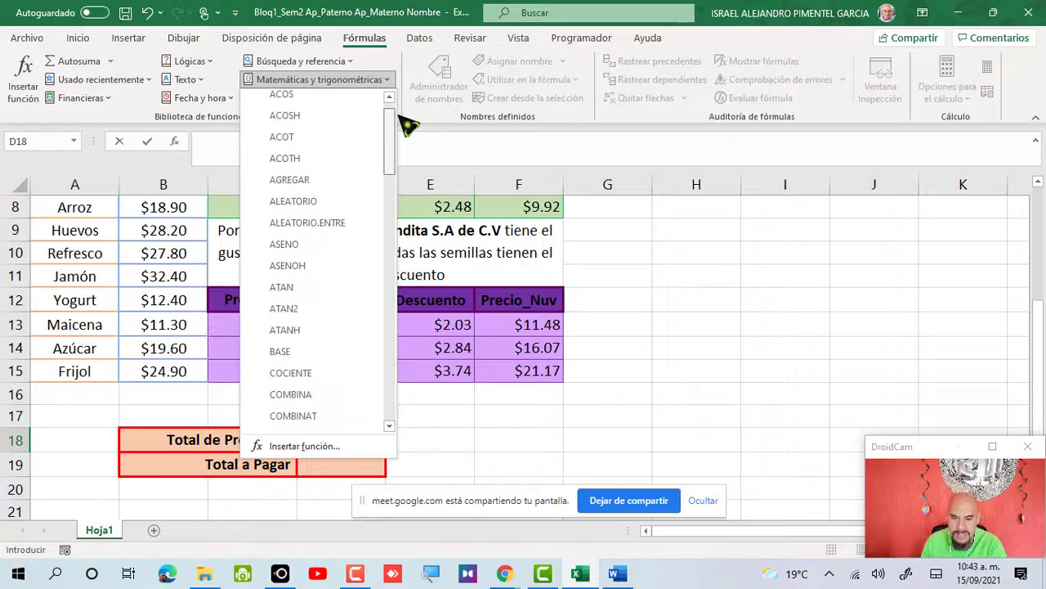
click(360, 486)
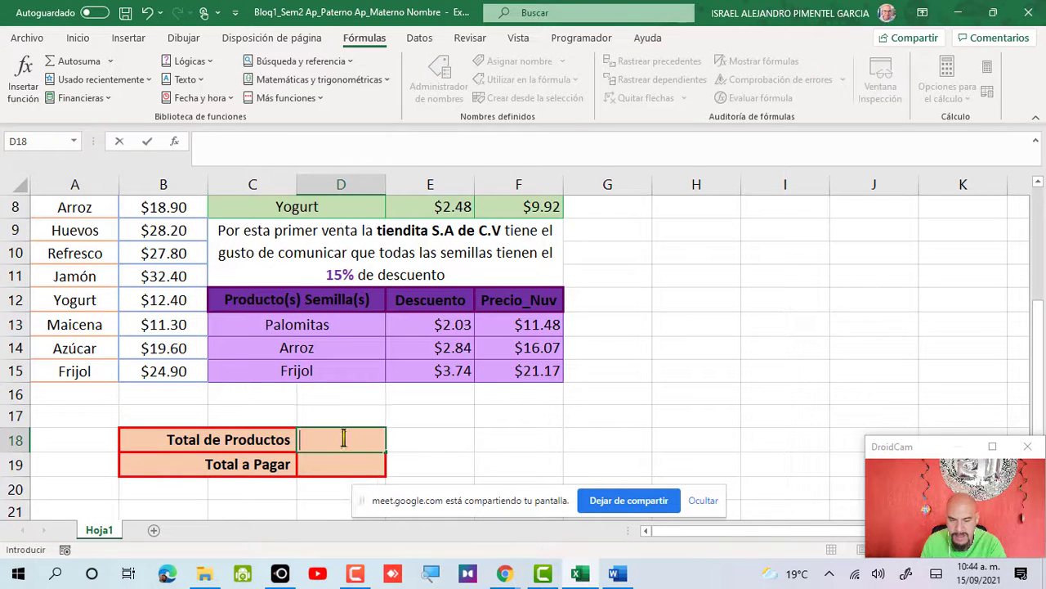
- Count the prices B4:B15 in the Total de Productos cell D18 with CONTAR, and center the result horizontally and vertically
text(=contar()
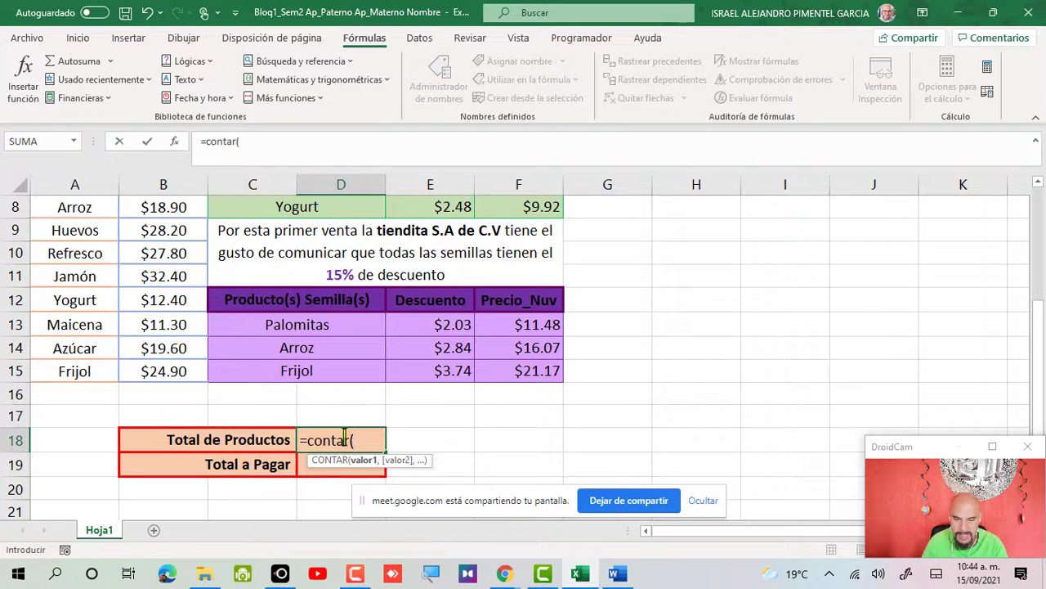
scroll(186, 249, up, 1)
scroll(187, 249, up, 1)
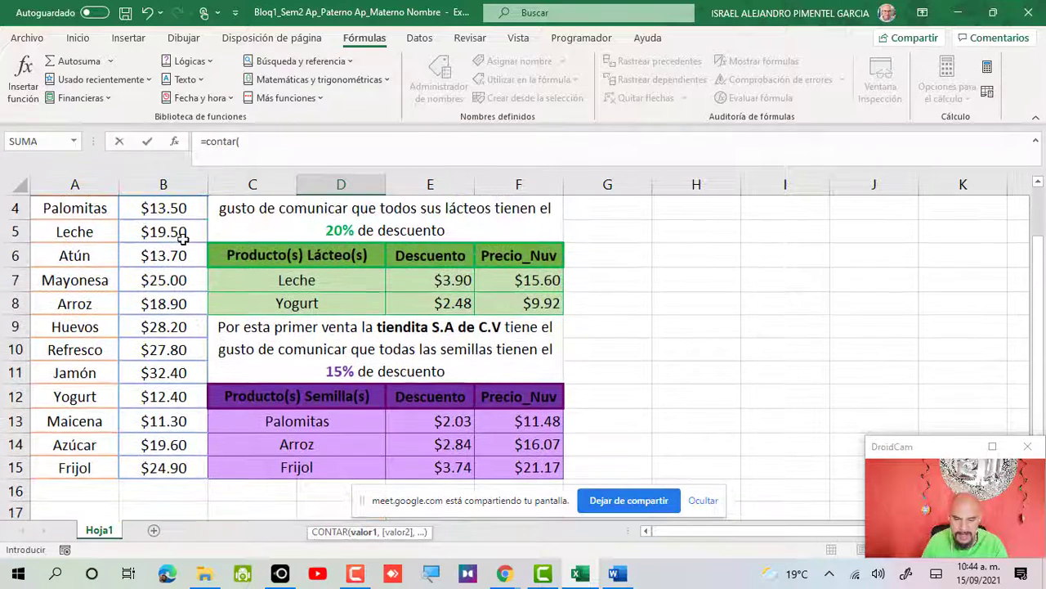
click(174, 256)
drag(174, 256, 171, 466)
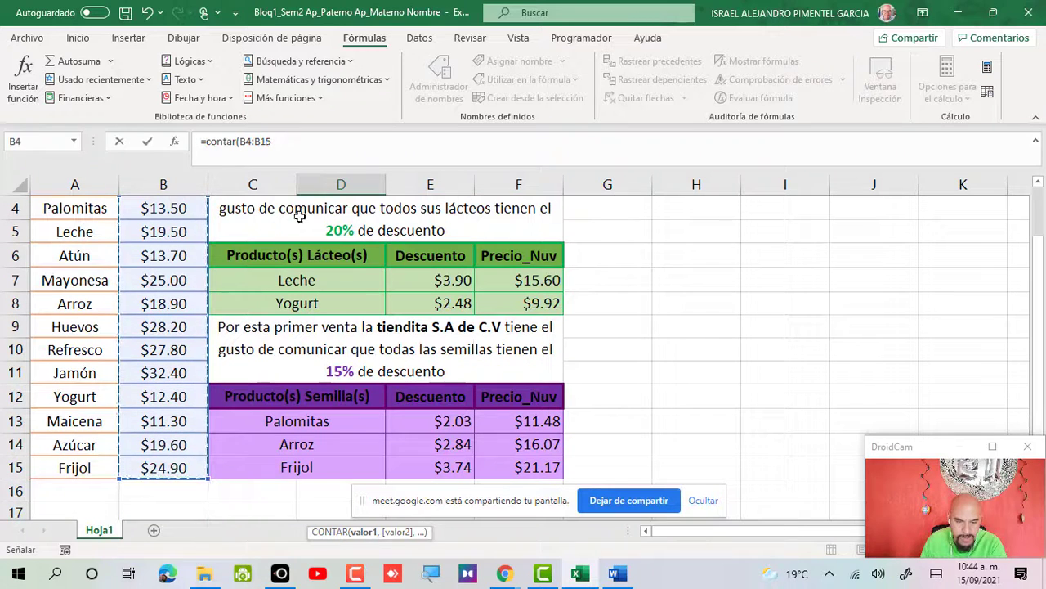
click(305, 148)
key(Return)
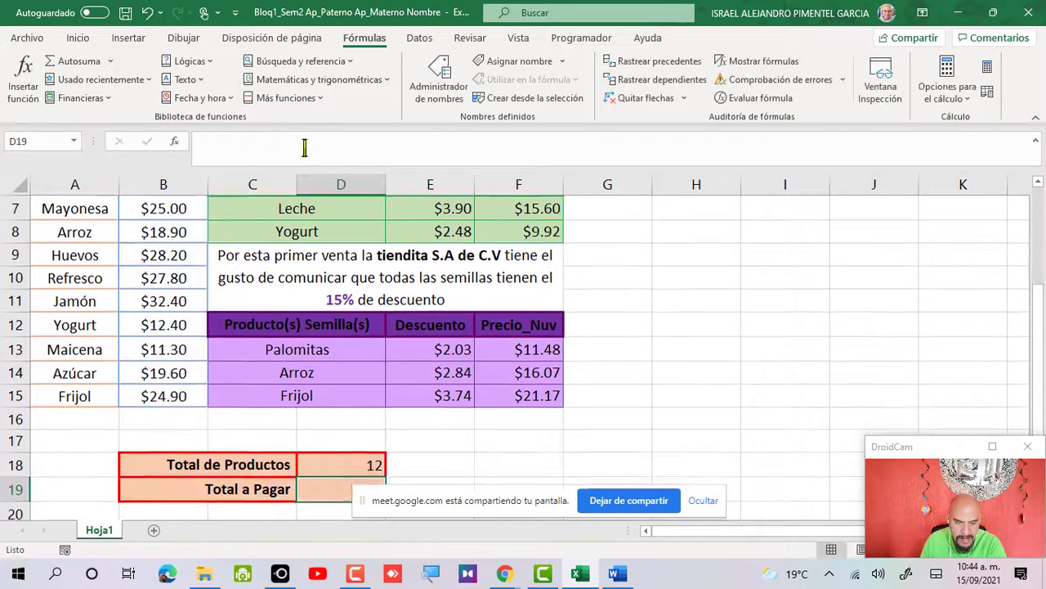
click(354, 461)
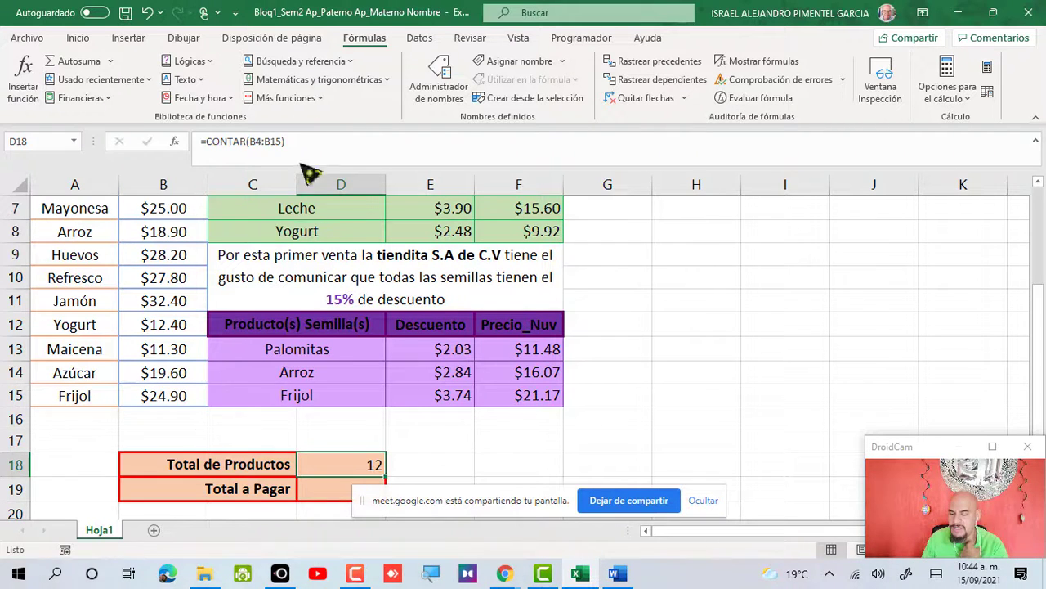
click(78, 38)
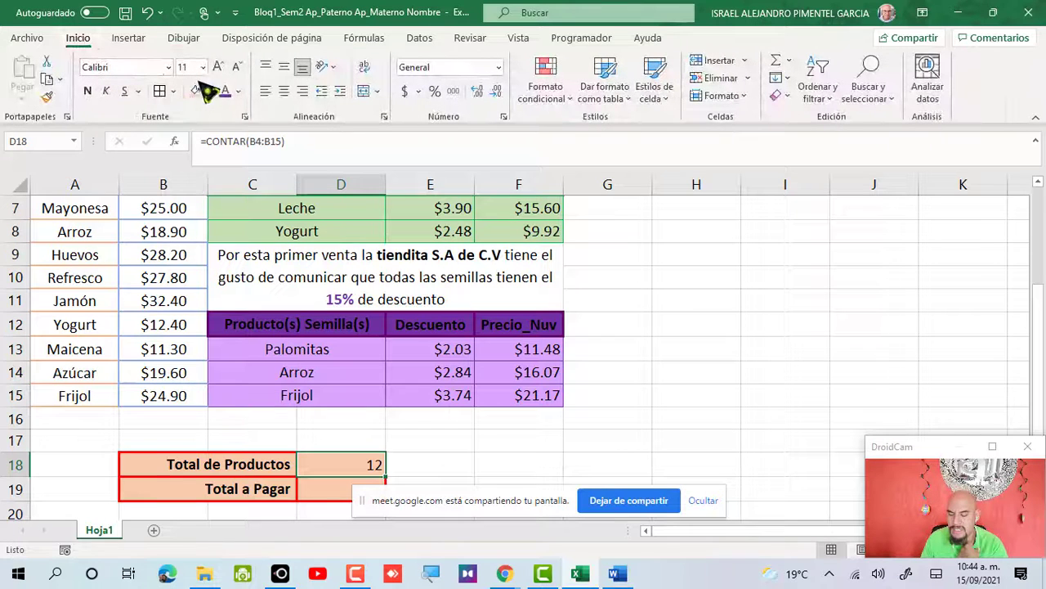
- Compare the cell counts of the product names A4:A15 and prices B4:B15, and review the range used by D18's formula
scroll(270, 275, up, 2)
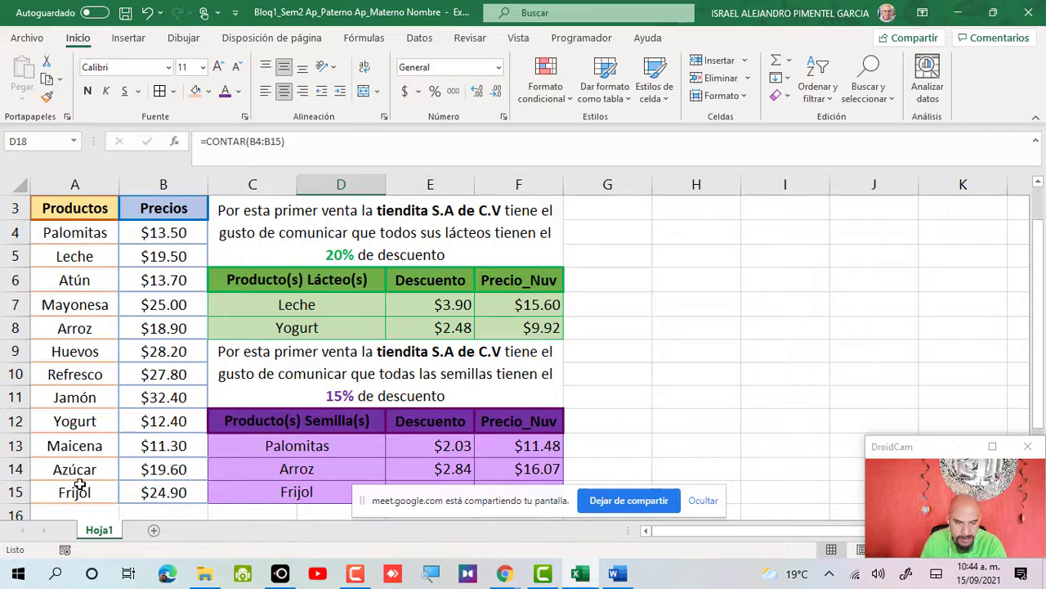
drag(78, 239, 82, 488)
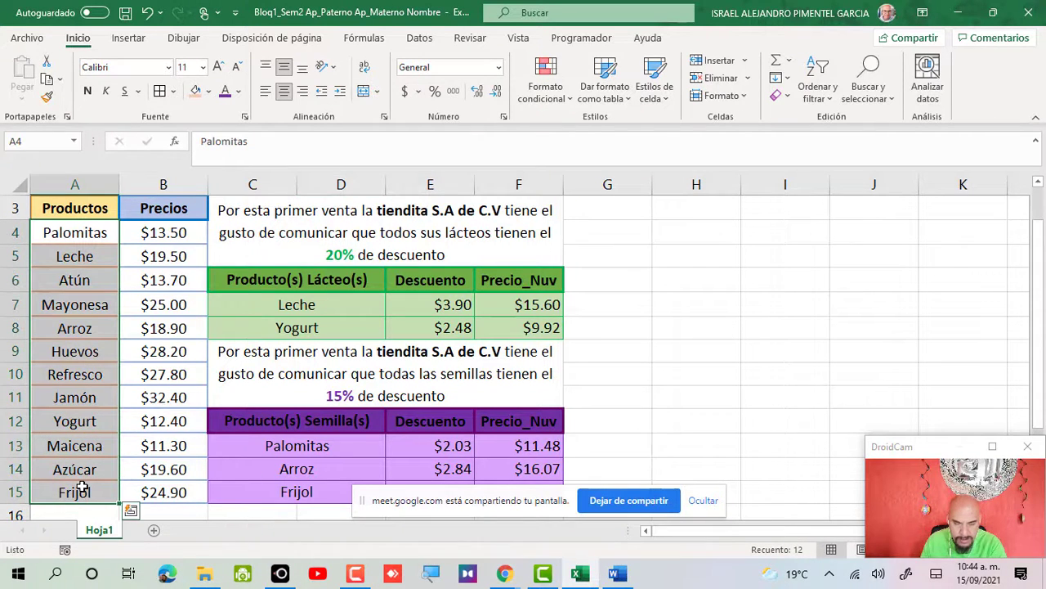
click(175, 235)
drag(173, 247, 171, 488)
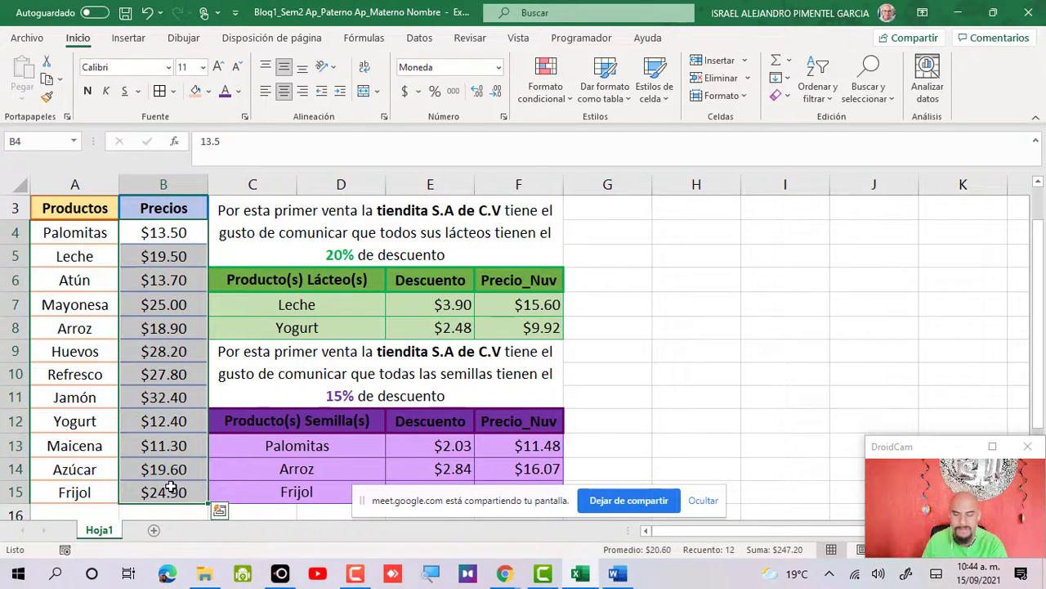
scroll(273, 473, down, 1)
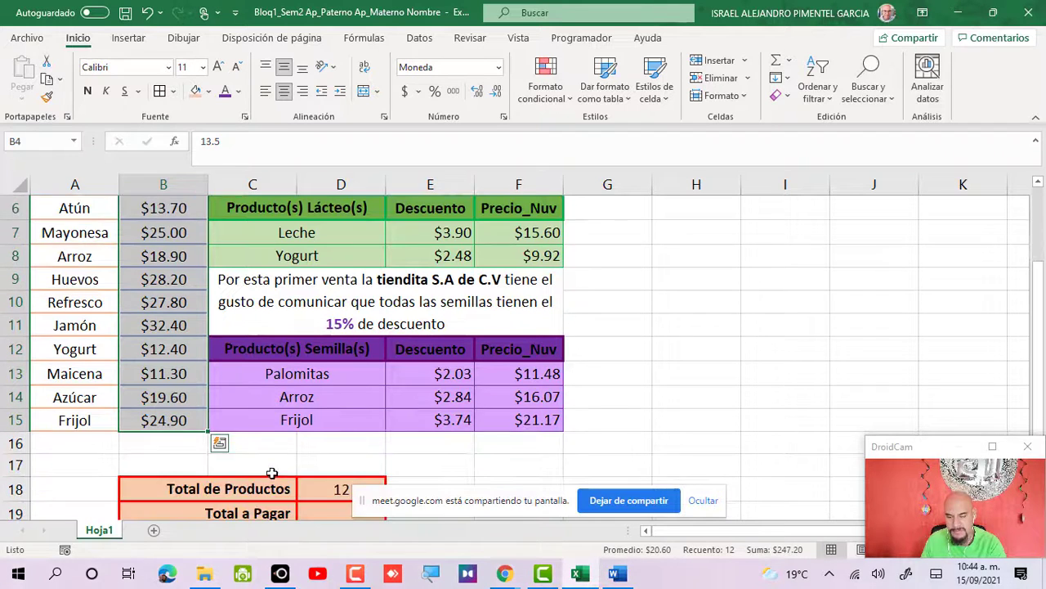
scroll(388, 436, down, 1)
double_click(362, 417)
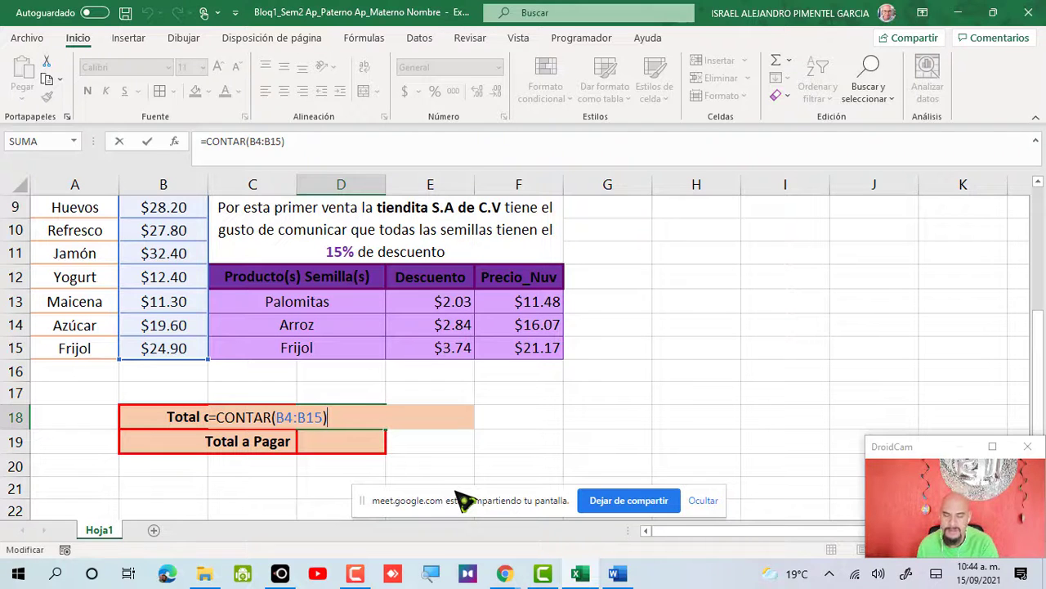
key(Return)
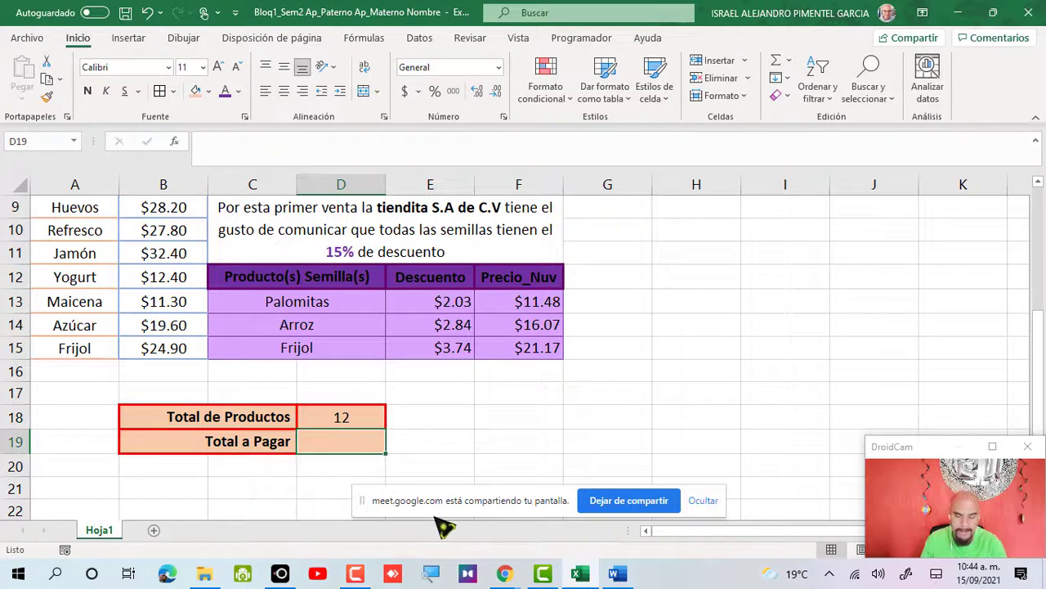
- Switch to the Wordwall participation wheel in the browser and spin it to pick a participant
key(alt+Tab)
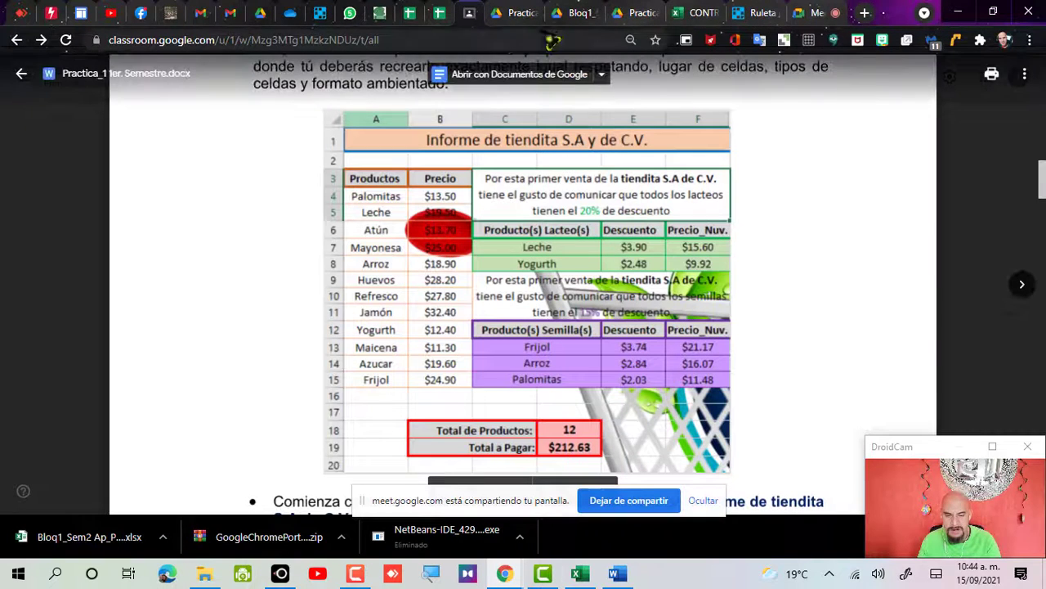
click(748, 13)
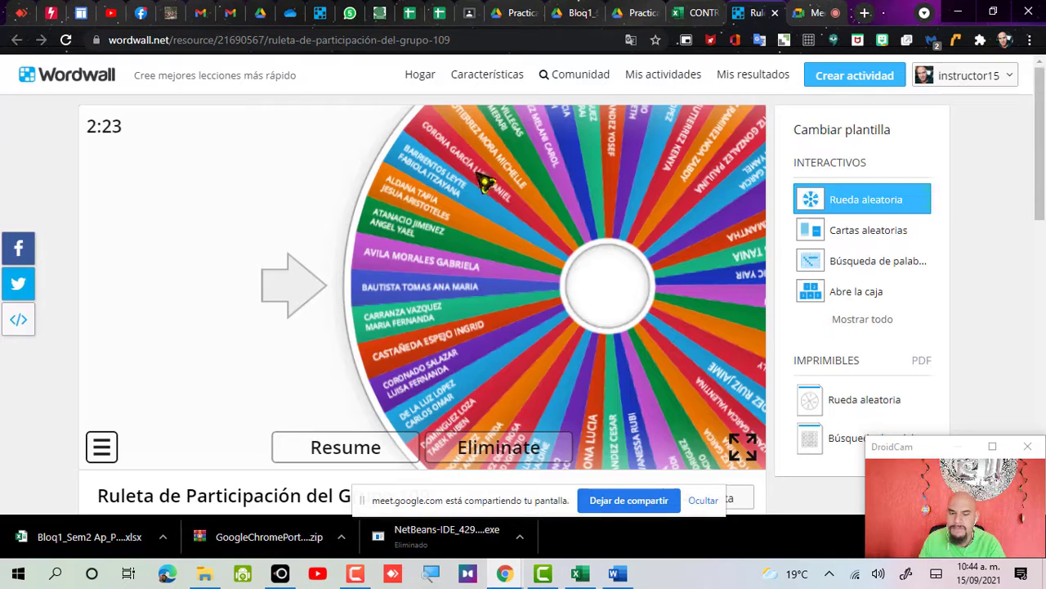
click(347, 450)
click(436, 458)
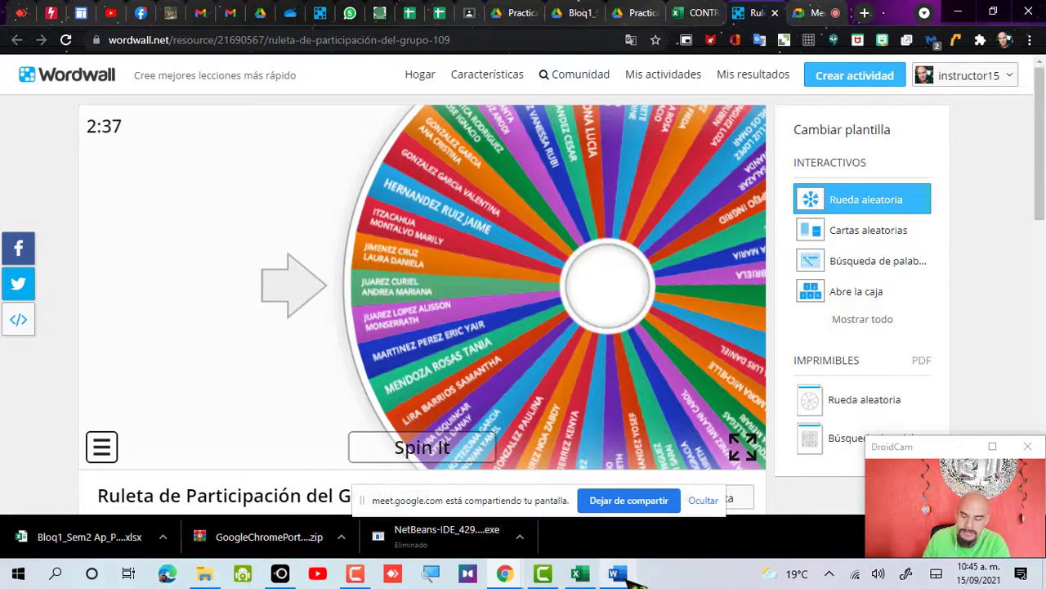
- Return to the Excel workbook at the Total a Pagar cell D19 and collapse the ribbon to show more rows
click(581, 573)
click(490, 499)
click(406, 446)
click(344, 449)
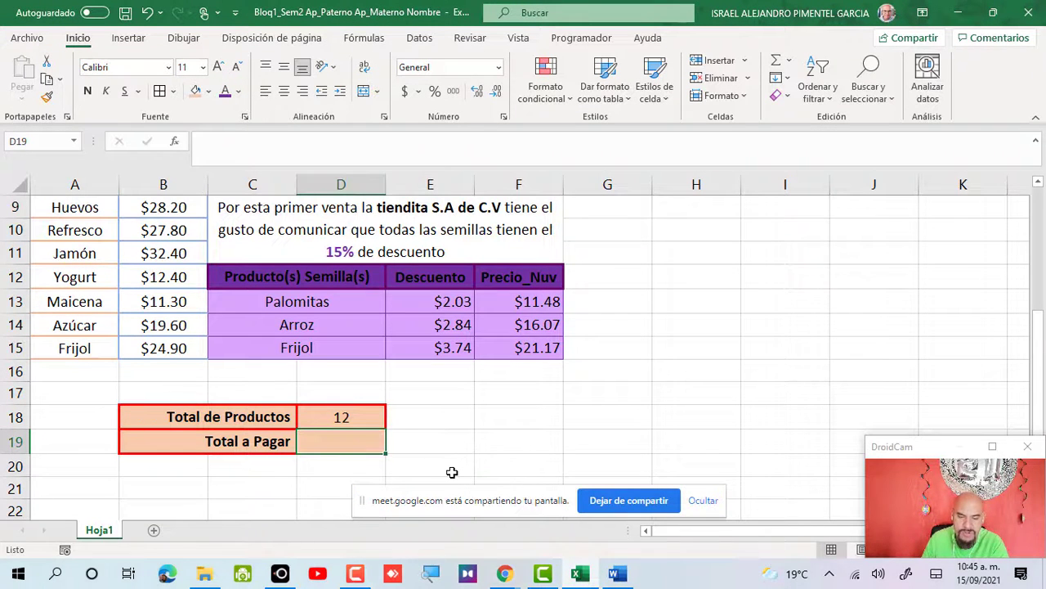
scroll(451, 468, up, 3)
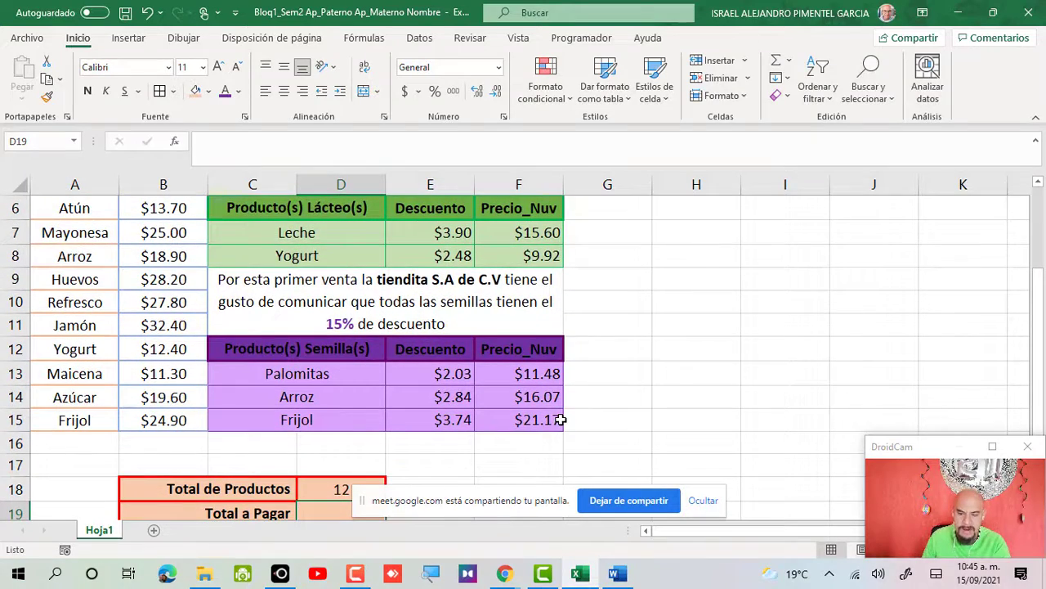
scroll(561, 420, down, 1)
scroll(458, 420, up, 1)
scroll(456, 418, up, 1)
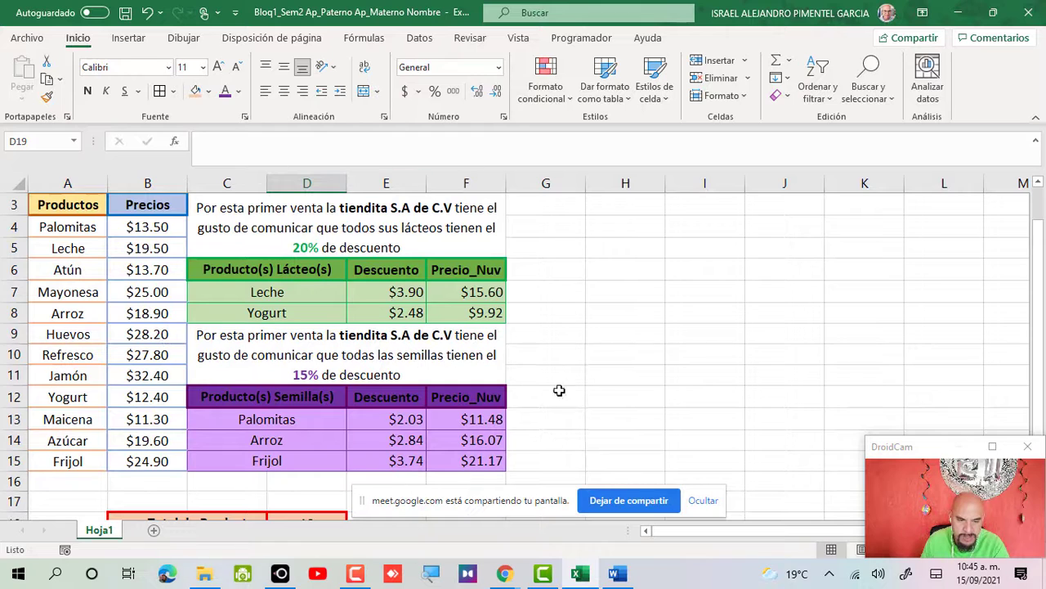
scroll(413, 408, down, 1)
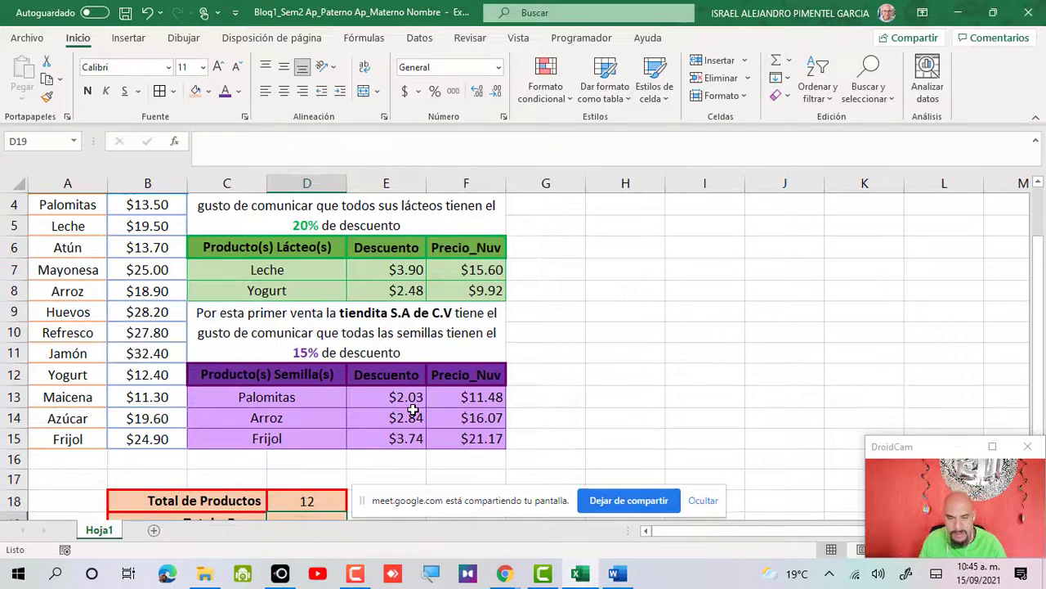
scroll(412, 409, down, 2)
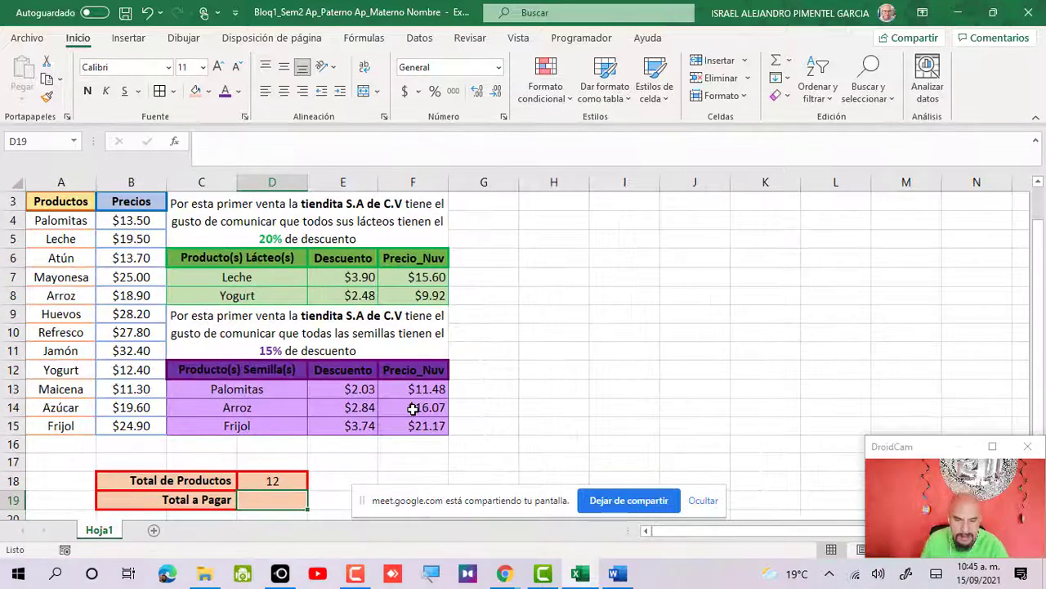
click(1036, 117)
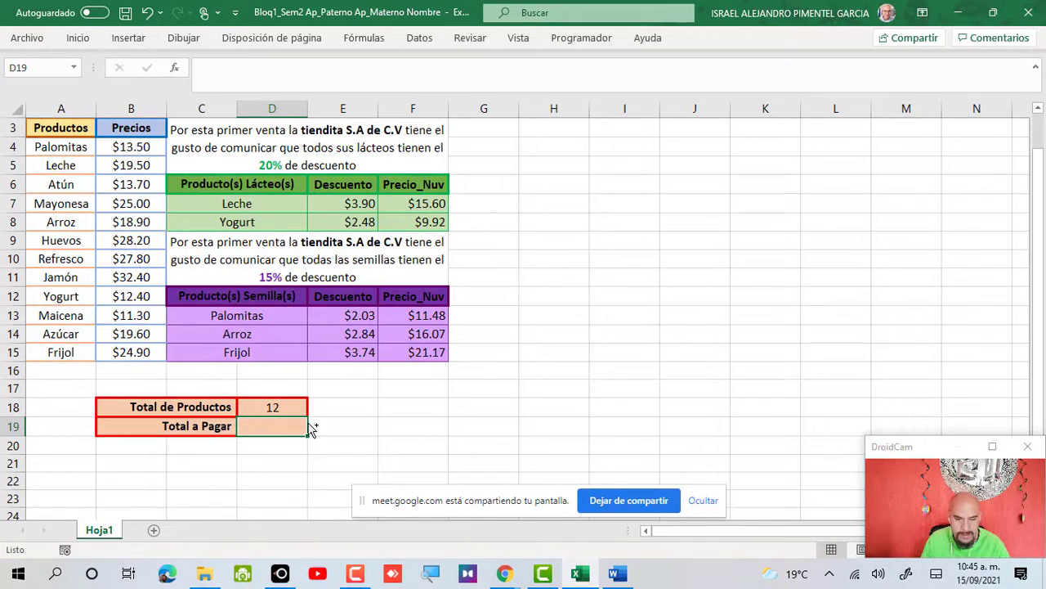
- Enter the formula =SUMA(B4:B15) in the Total a Pagar cell D19
scroll(312, 429, up, 2)
key(F2)
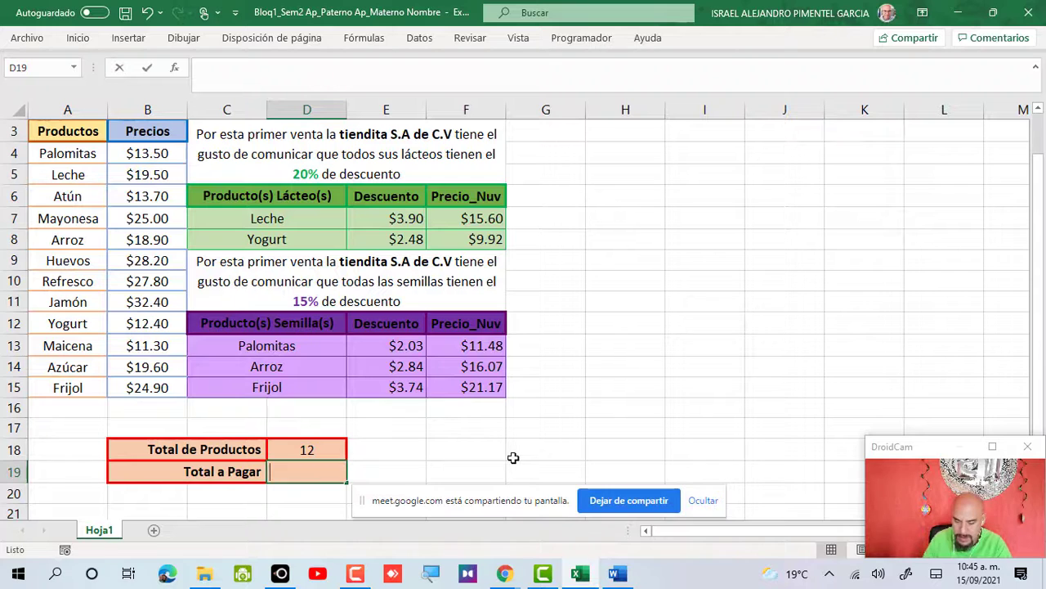
text(=)
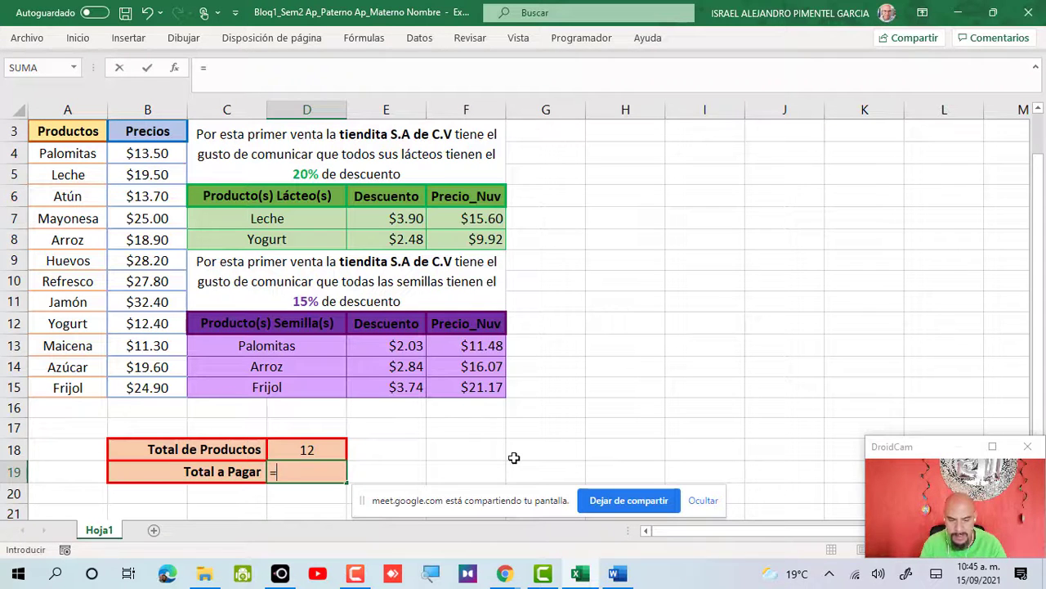
text(sumar)
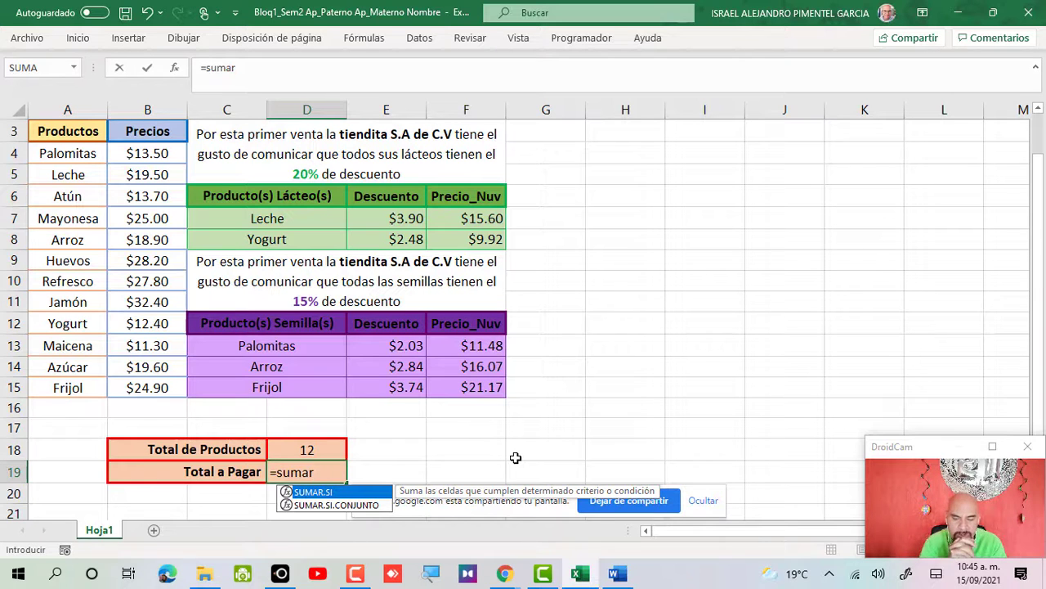
text(()
key(BackSpace)
key(BackSpace)
text(()
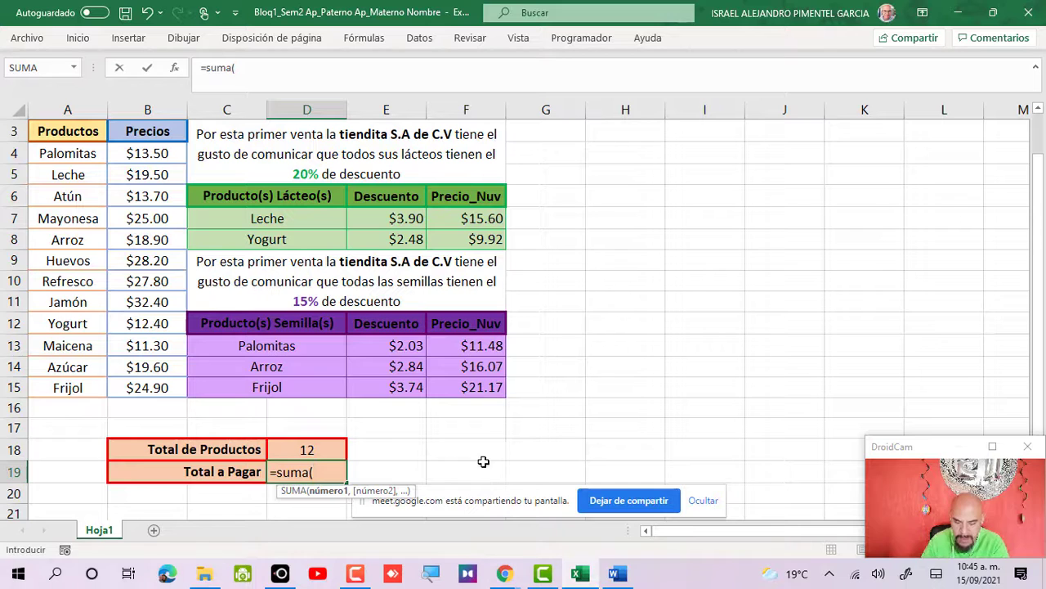
drag(147, 153, 146, 390)
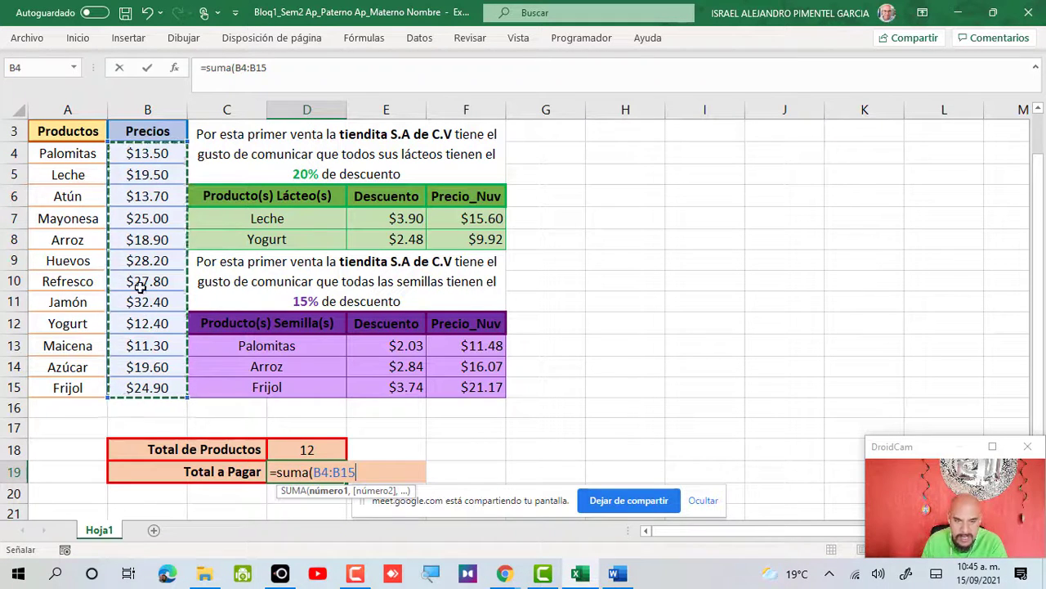
text())
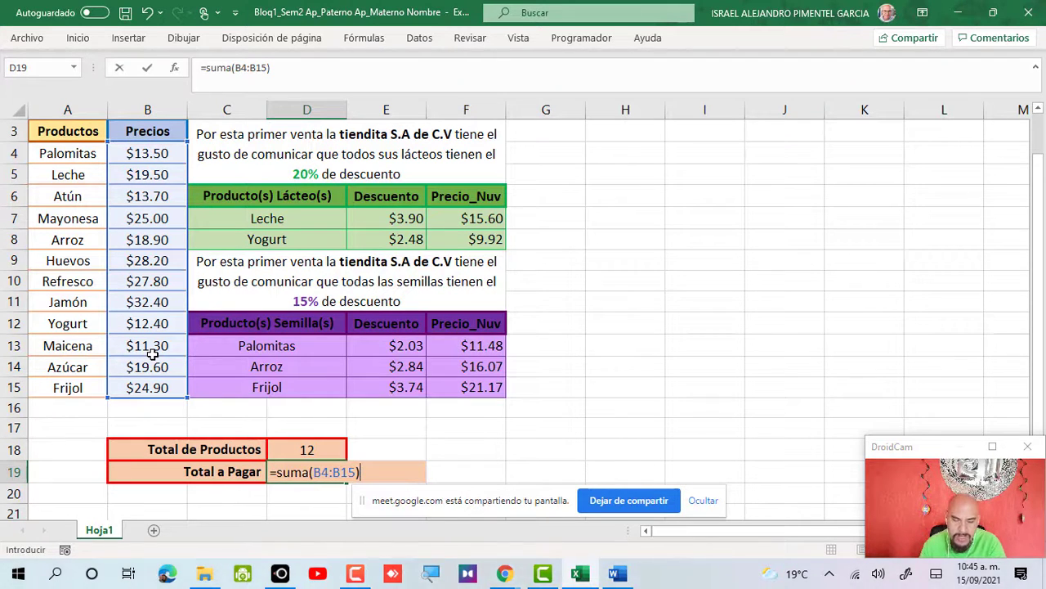
key(ctrl+Return)
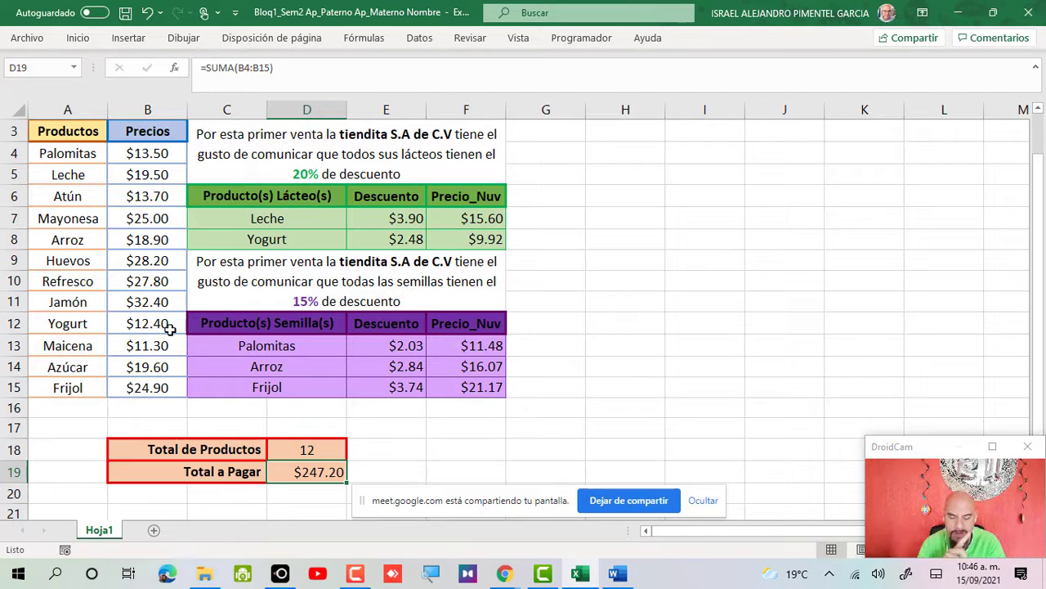
- Clear the sum formula from the Total a Pagar cell D19
click(456, 196)
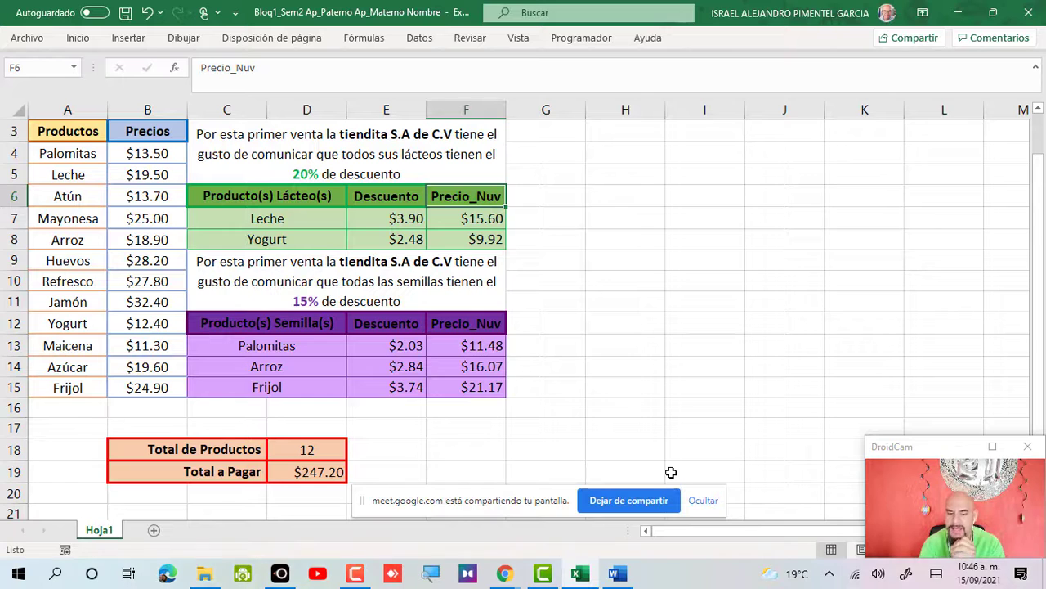
click(309, 475)
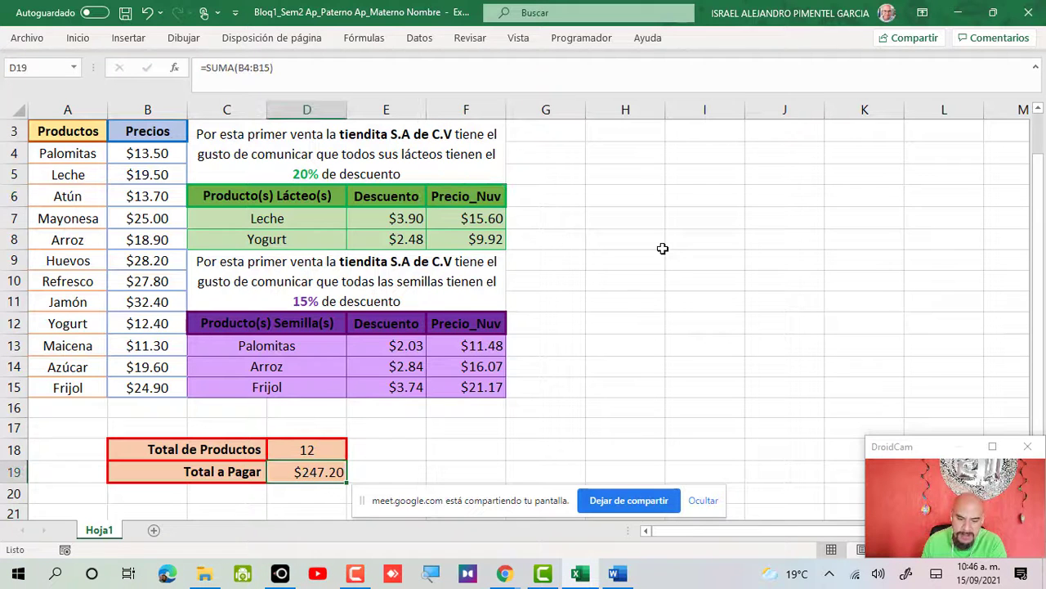
key(Delete)
- Check the formulas of the discounted dairy prices in F7 and F8, and return to the Total a Pagar cell
click(499, 222)
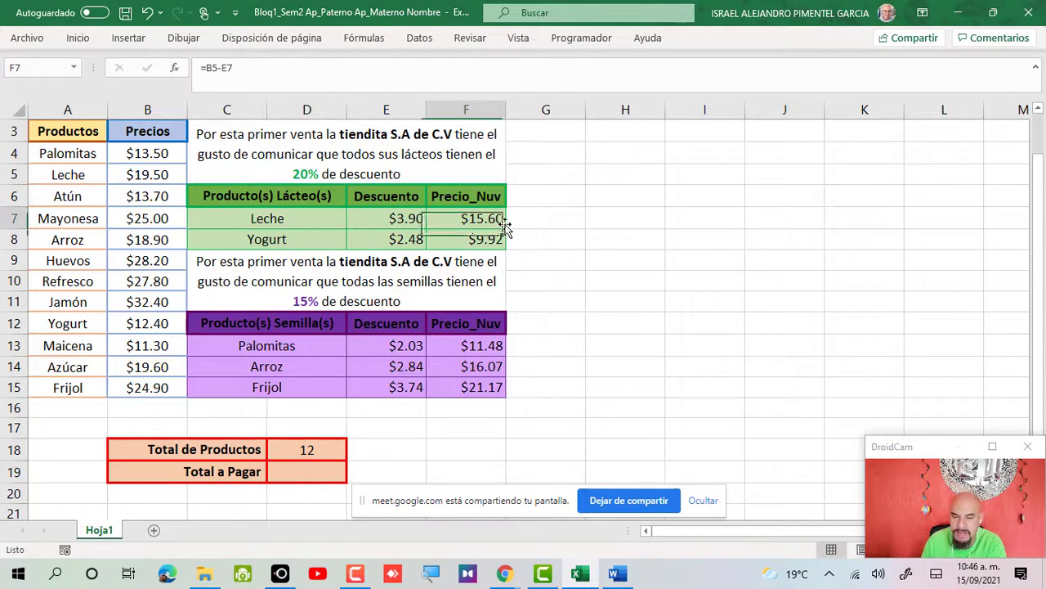
click(486, 237)
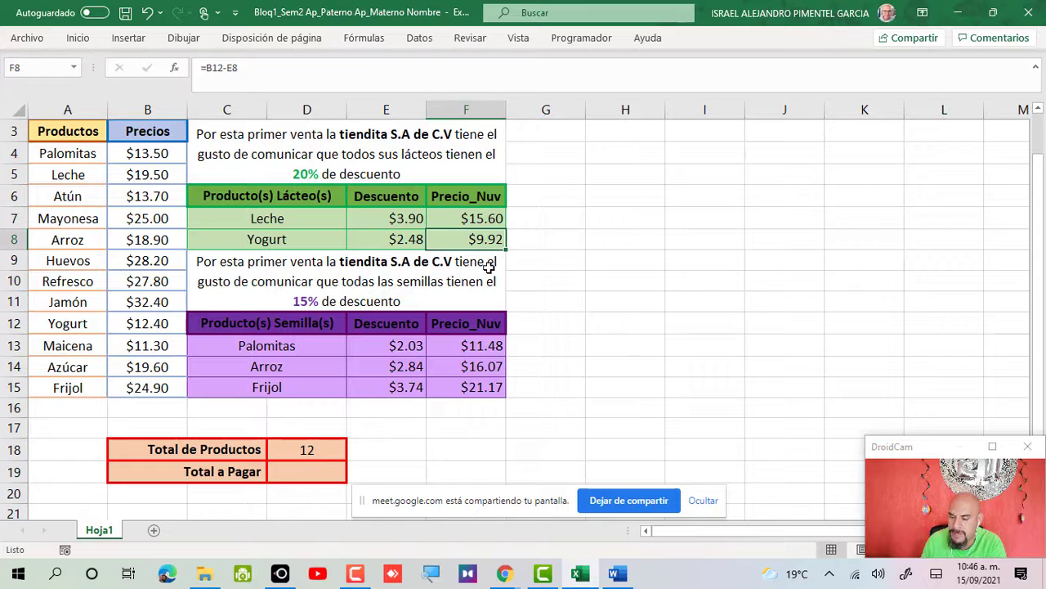
click(317, 471)
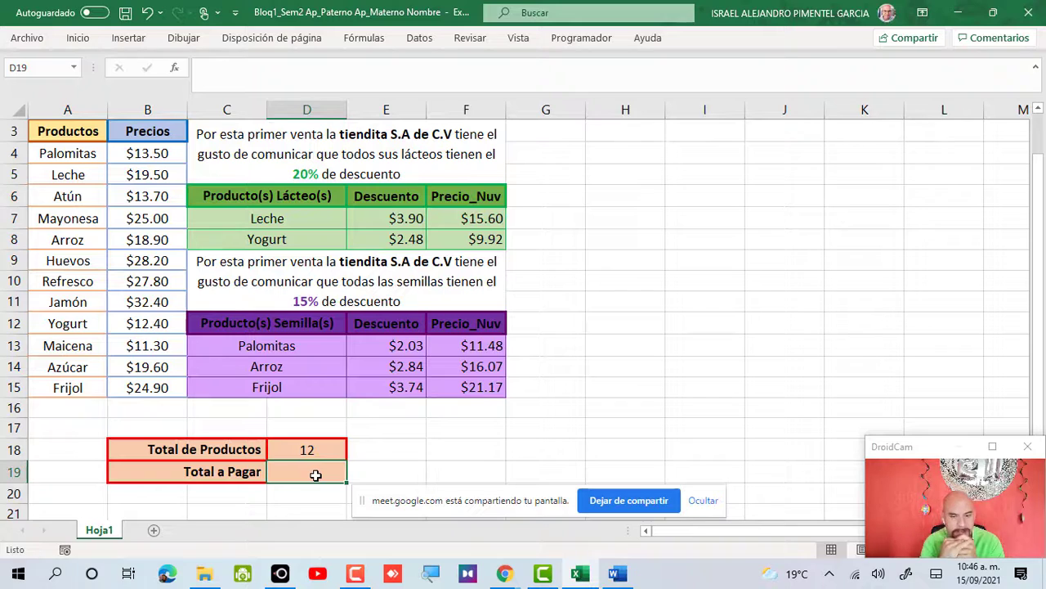
- Switch to the Google Meet call in the browser, check the in-call messages, and return to the Excel workbook
key(alt+Tab)
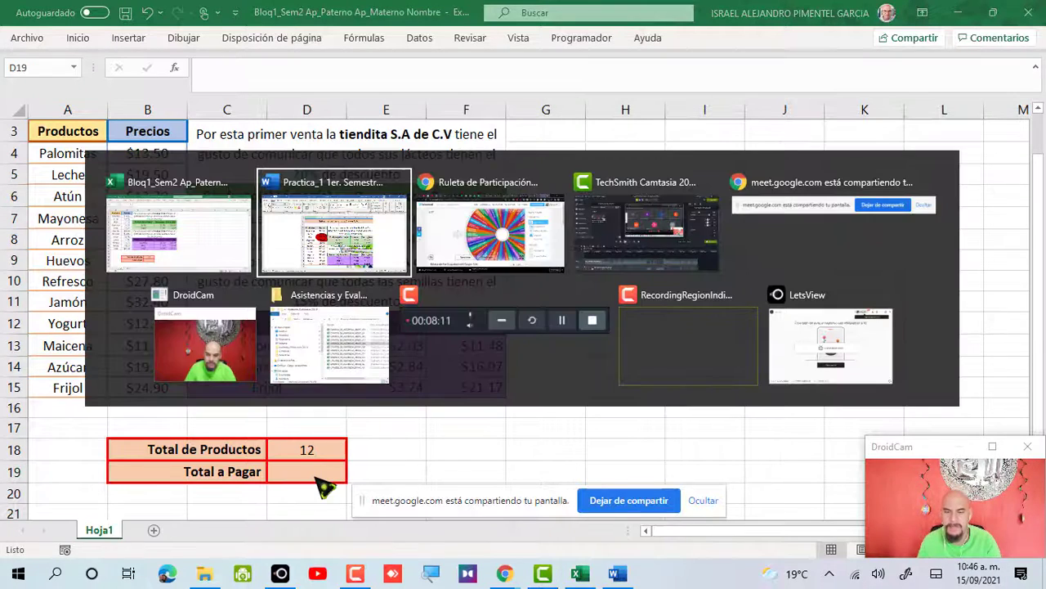
key(alt+Tab)
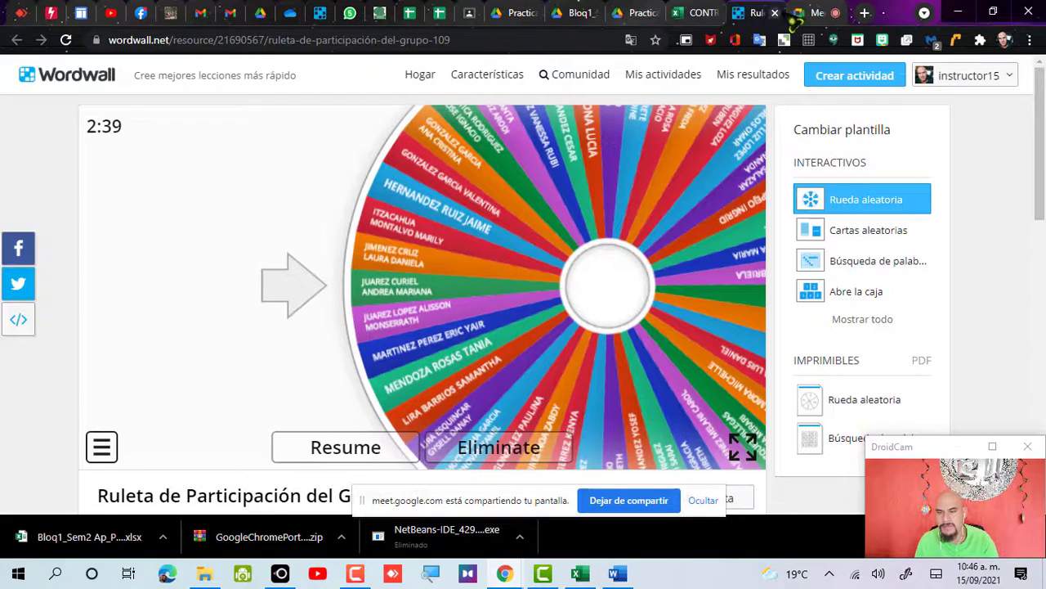
click(810, 13)
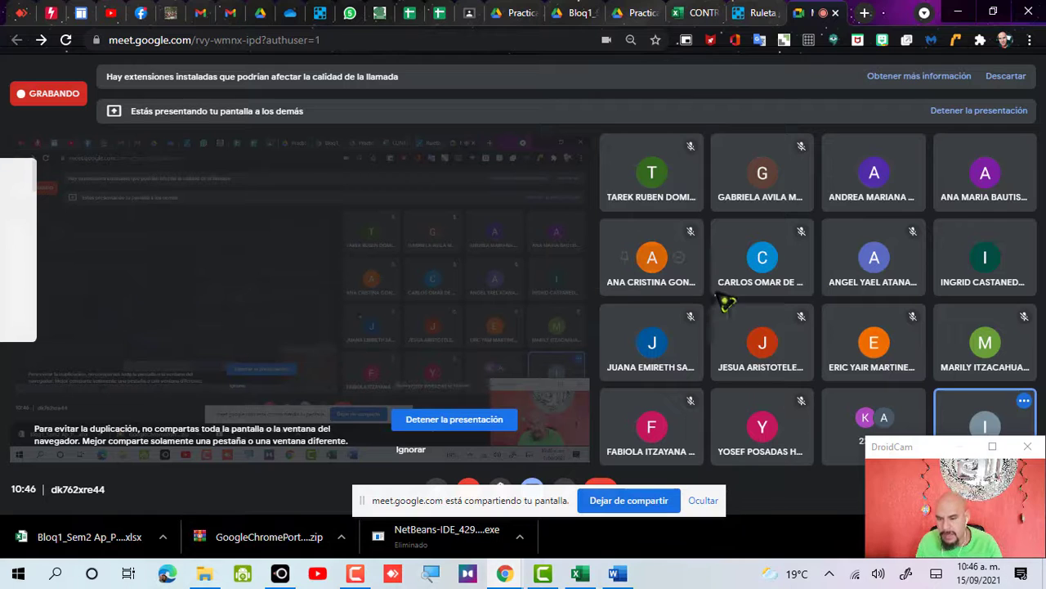
mouse_move(681, 469)
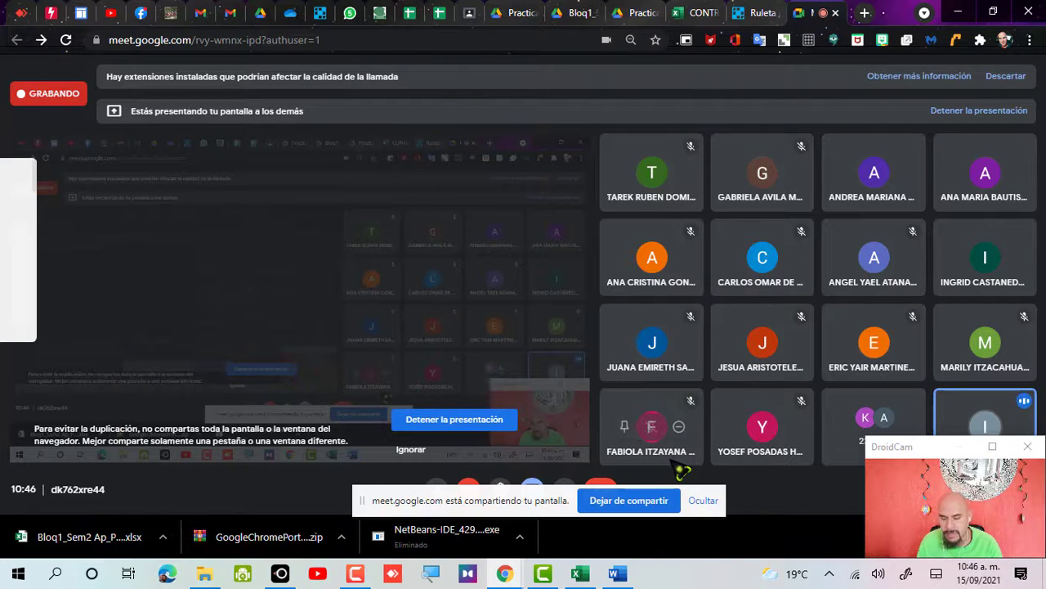
key(alt+Tab)
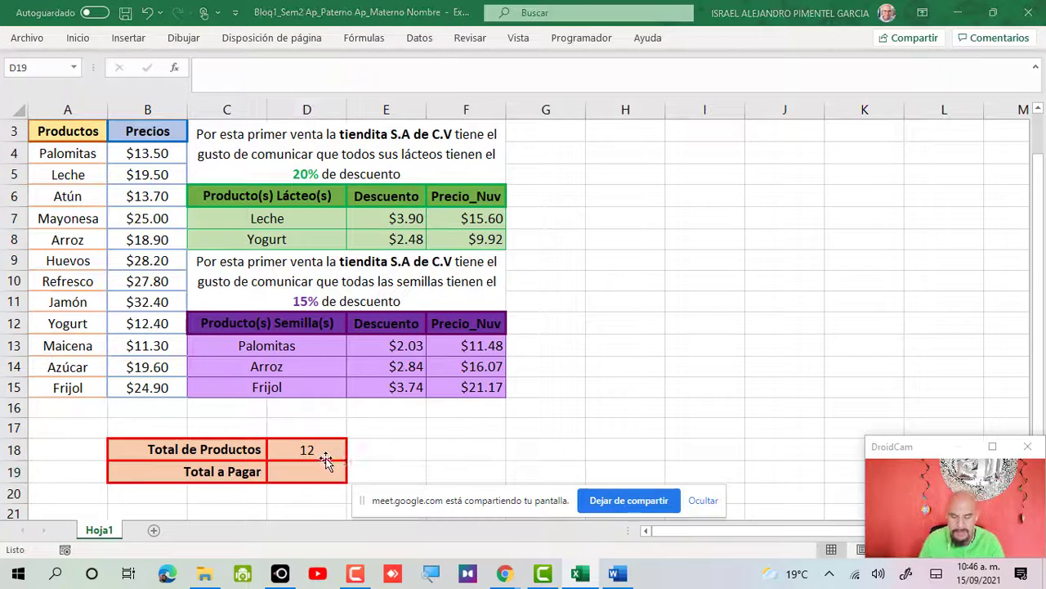
key(alt+Tab)
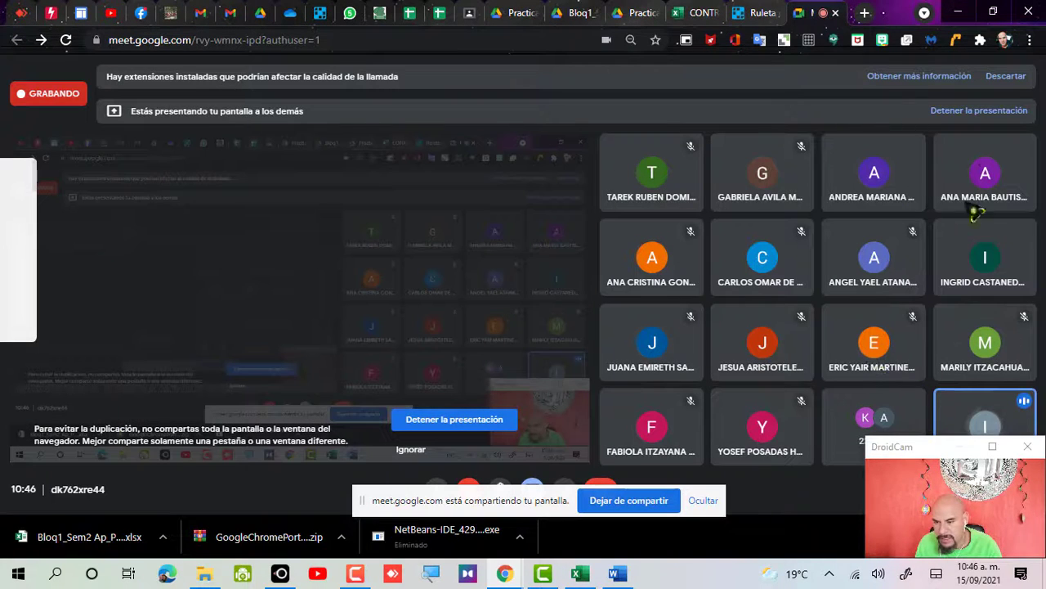
mouse_move(932, 448)
mouse_down()
mouse_move(815, 448)
mouse_move(939, 455)
mouse_up()
click(962, 489)
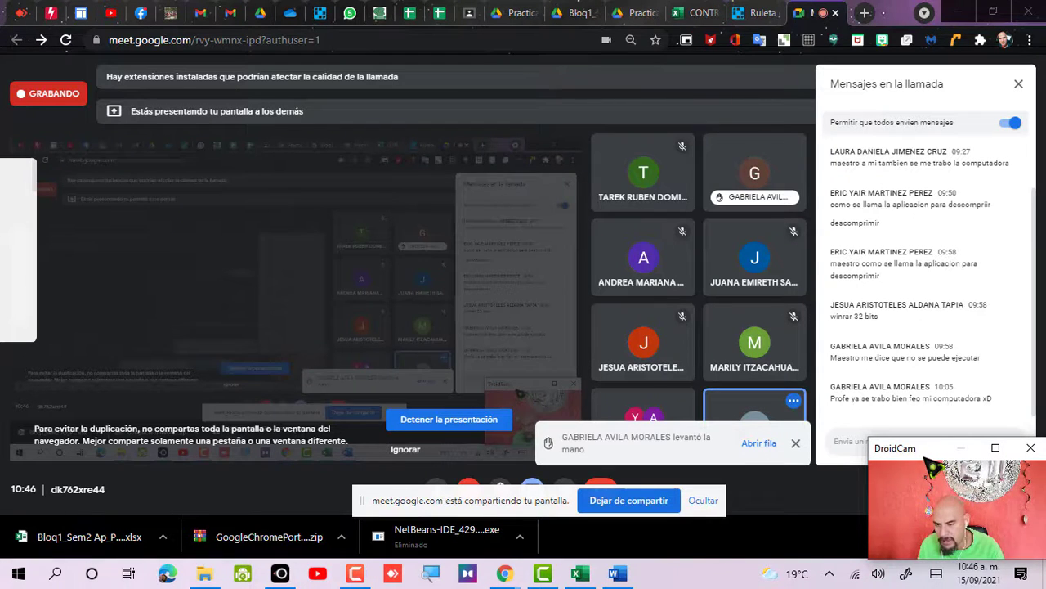
click(919, 443)
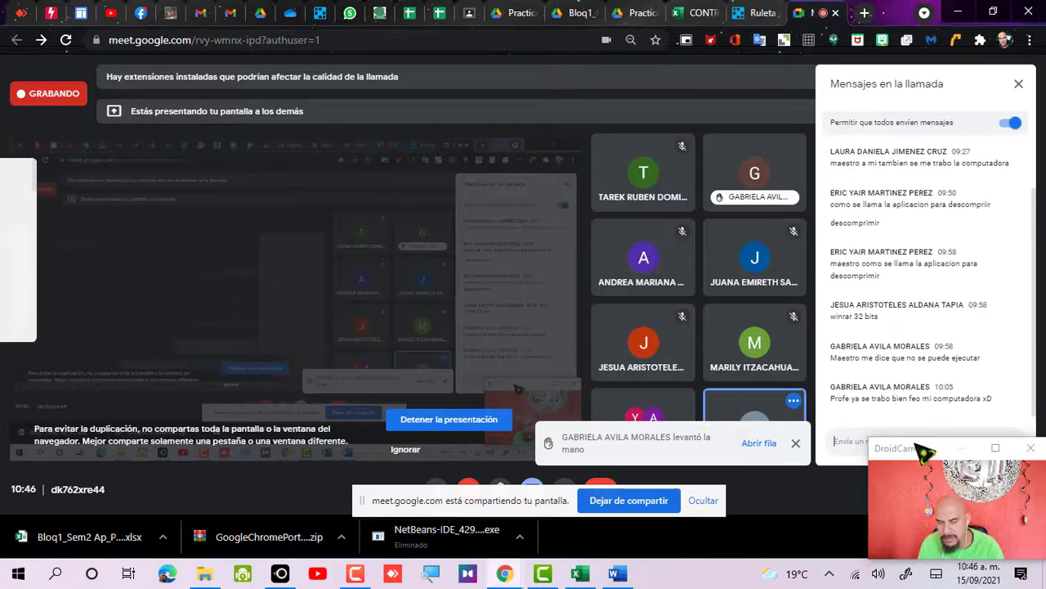
click(578, 574)
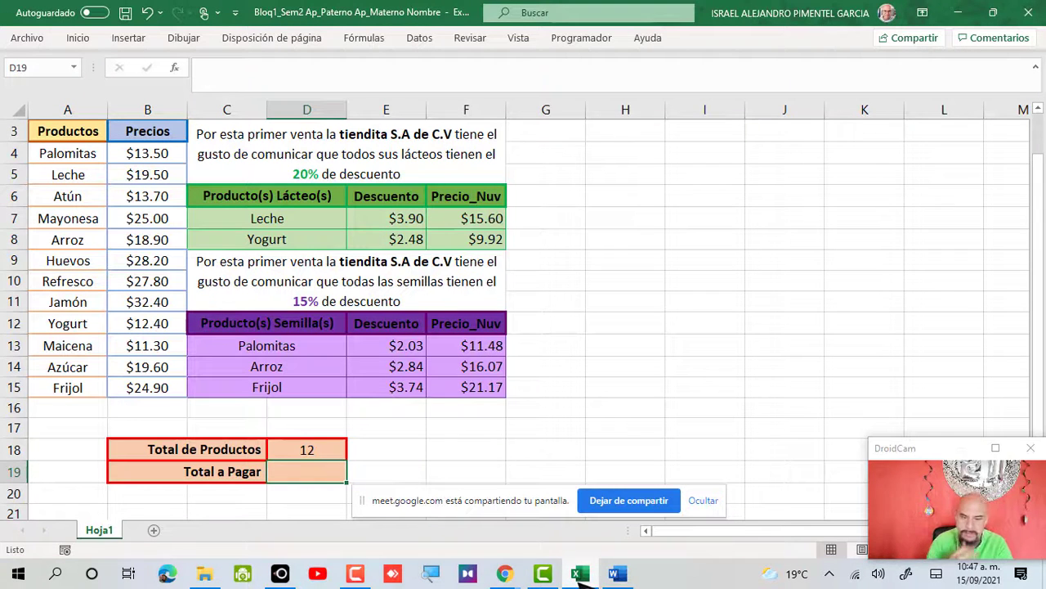
- Review the original prices in B4:B15 and the discounted dairy prices in the Precio_Nuv column
drag(1042, 207, 1040, 185)
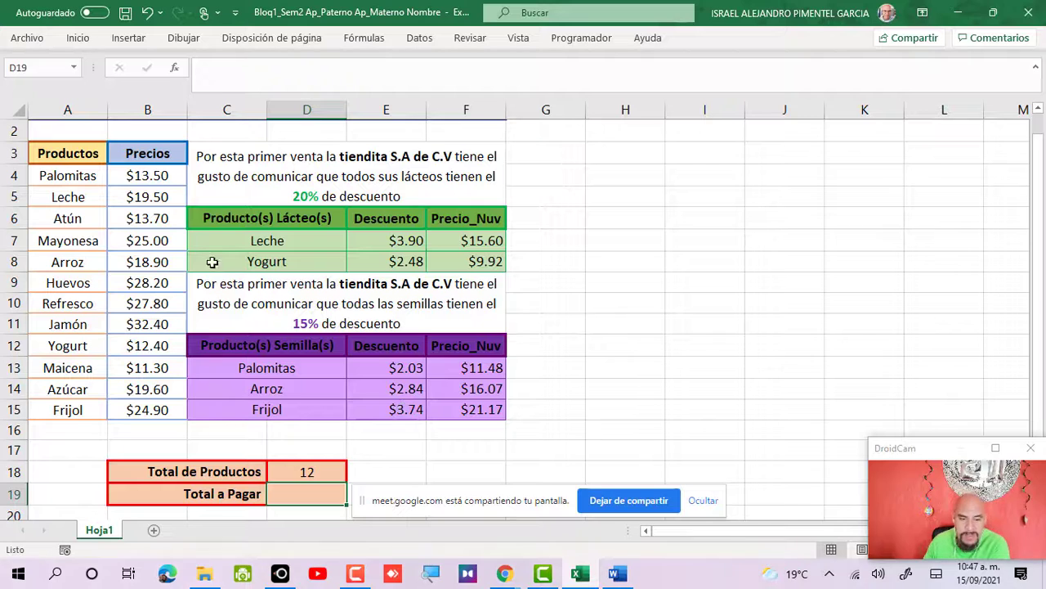
drag(166, 180, 167, 408)
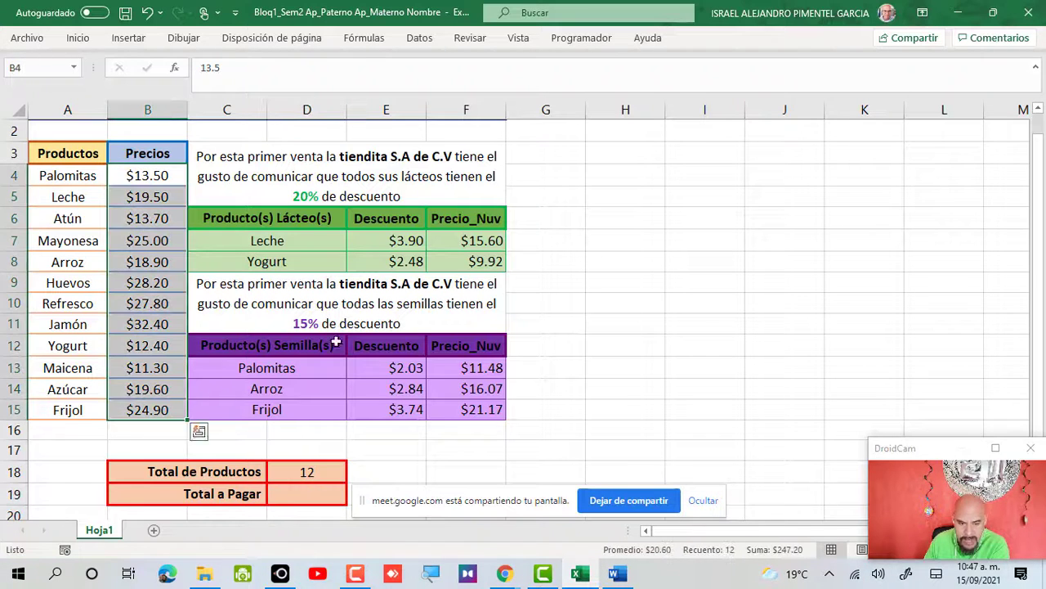
drag(608, 169, 613, 251)
click(482, 242)
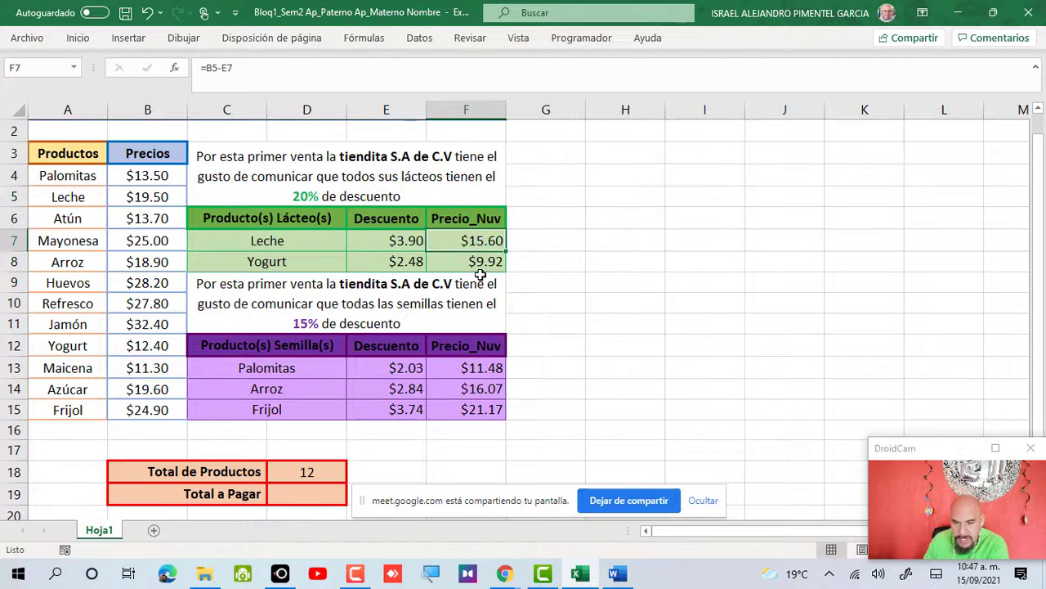
click(478, 276)
click(612, 246)
click(631, 267)
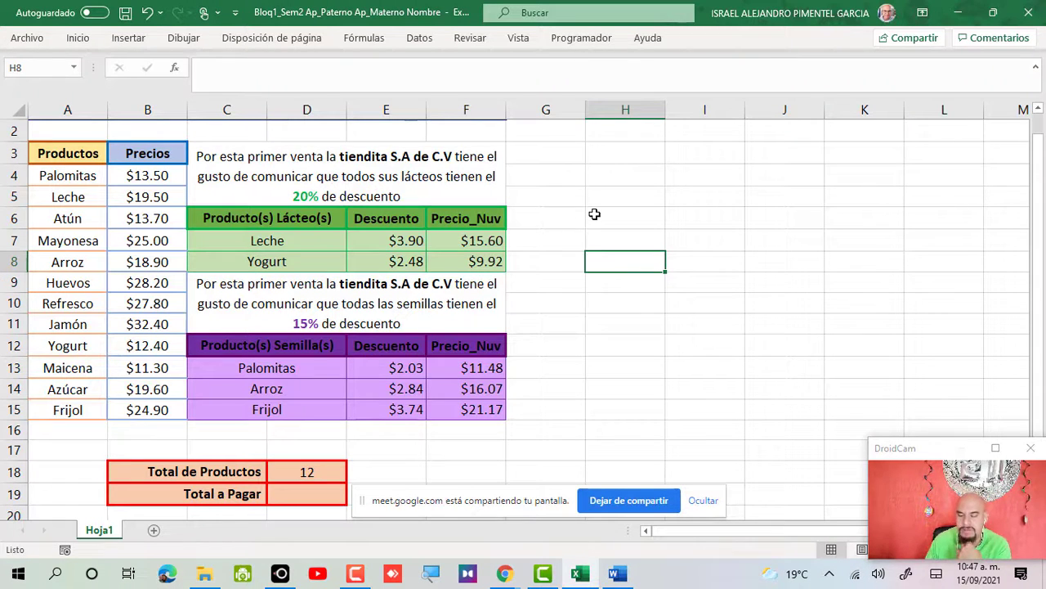
- Start the Total a Pagar formula in D19 as =F13+F7+B6+B7+F14, using discounted prices for Palomitas, Leche and Arroz
click(283, 492)
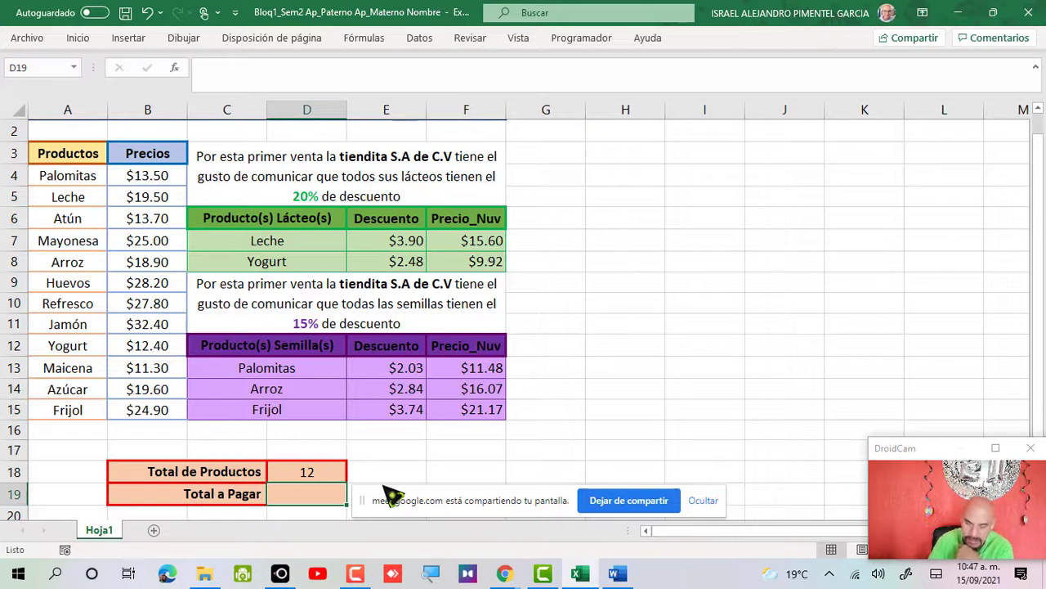
text(=)
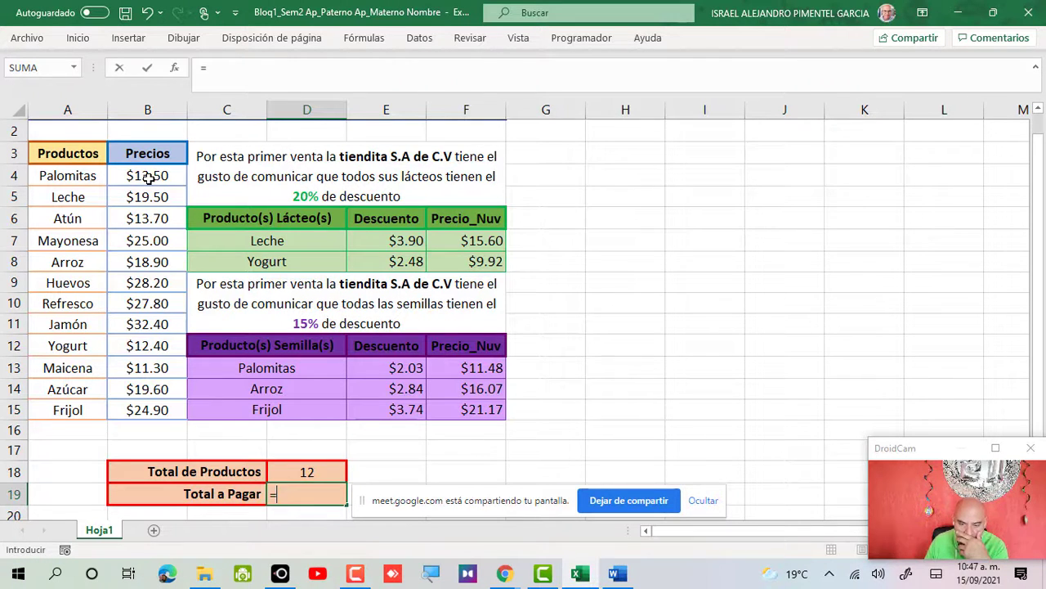
click(484, 365)
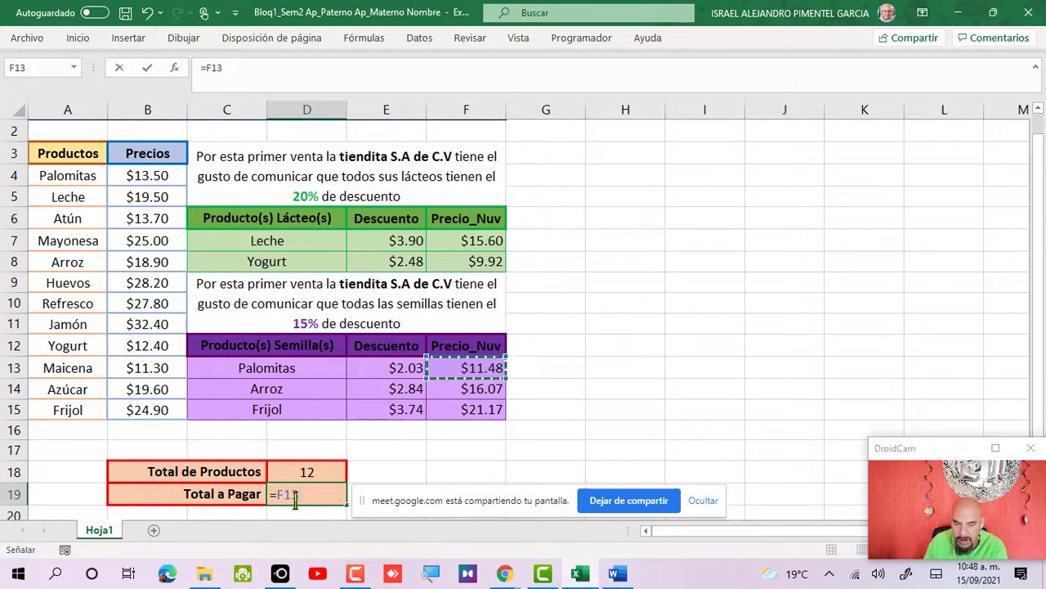
text(+)
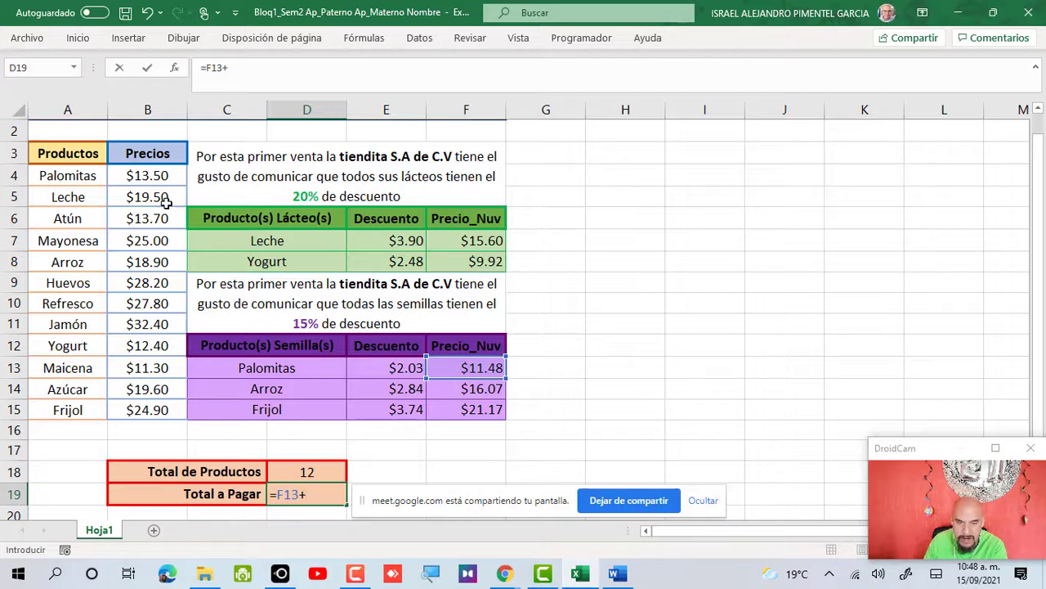
click(474, 239)
text(+)
click(145, 222)
text(+)
click(150, 239)
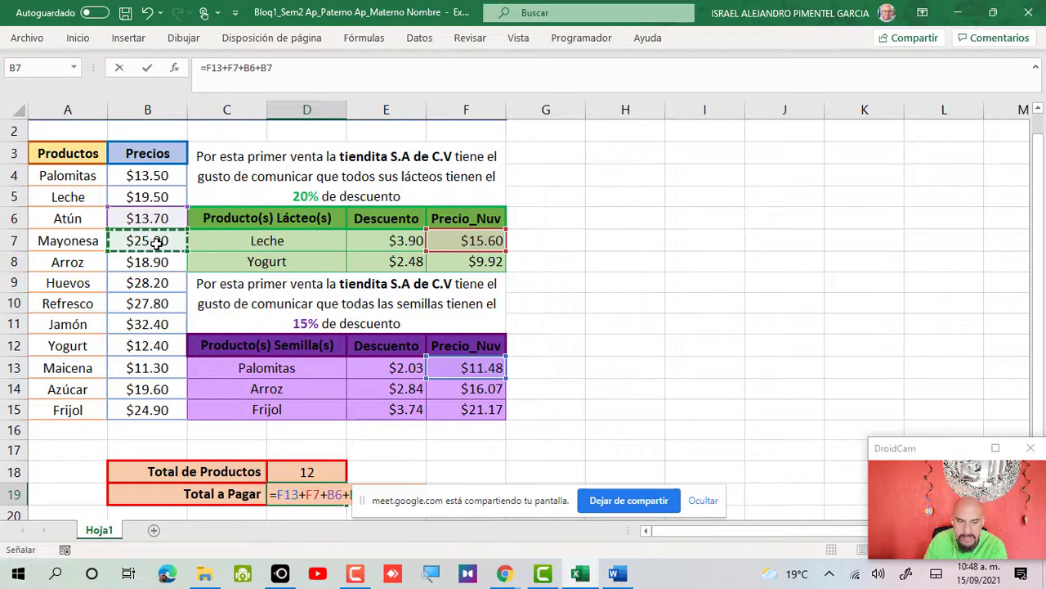
text(+)
click(460, 389)
text(+)
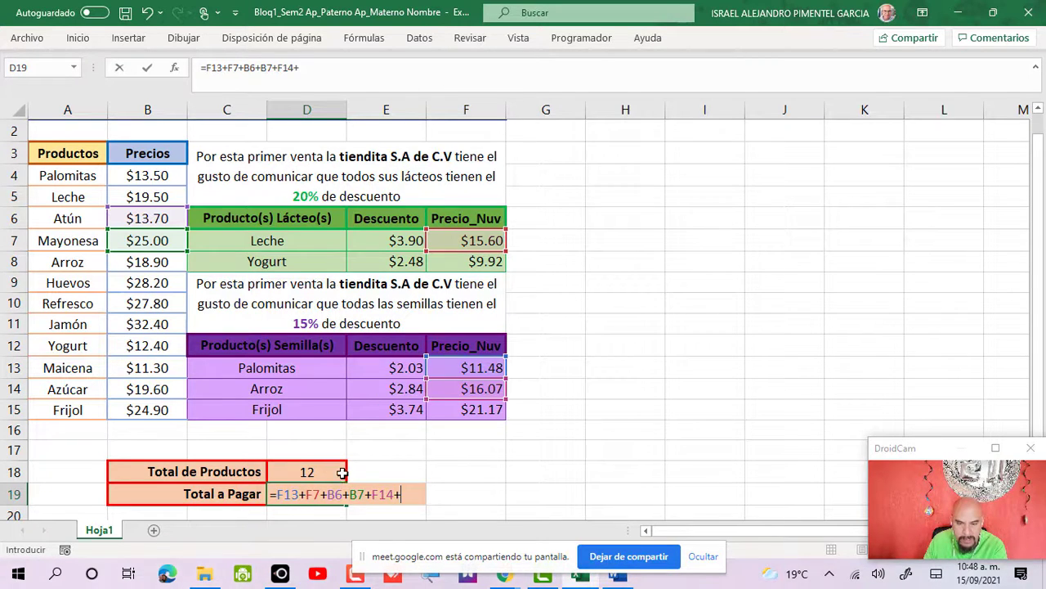
- Extend the D19 sum with the Huevos, Refresco and Jamón prices B9, B10 and B11 and the discounted Yogurt price F8
click(165, 282)
text(+)
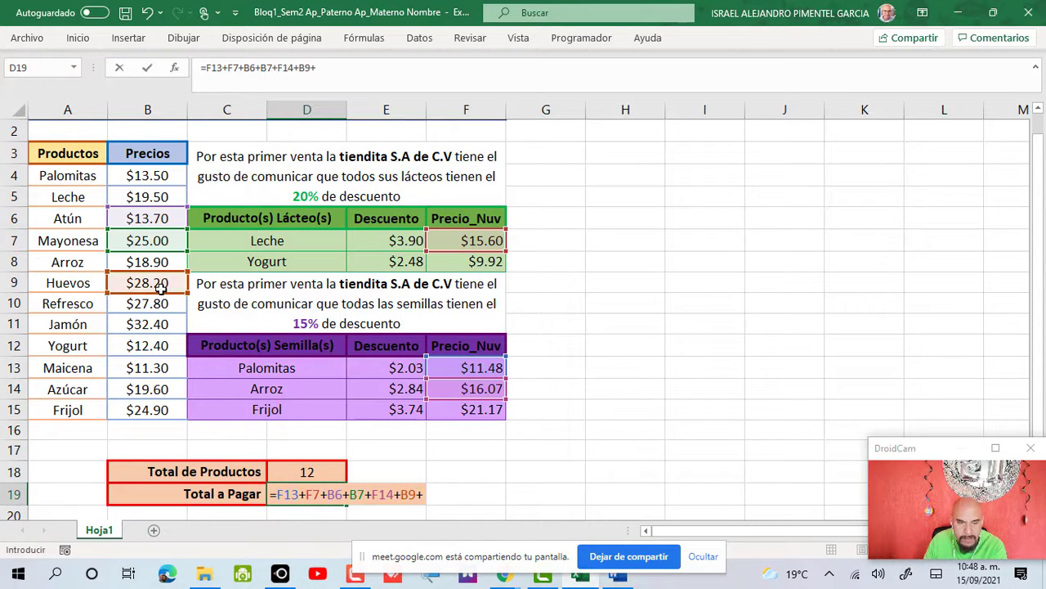
click(158, 303)
text(+)
click(160, 325)
text(+)
click(457, 293)
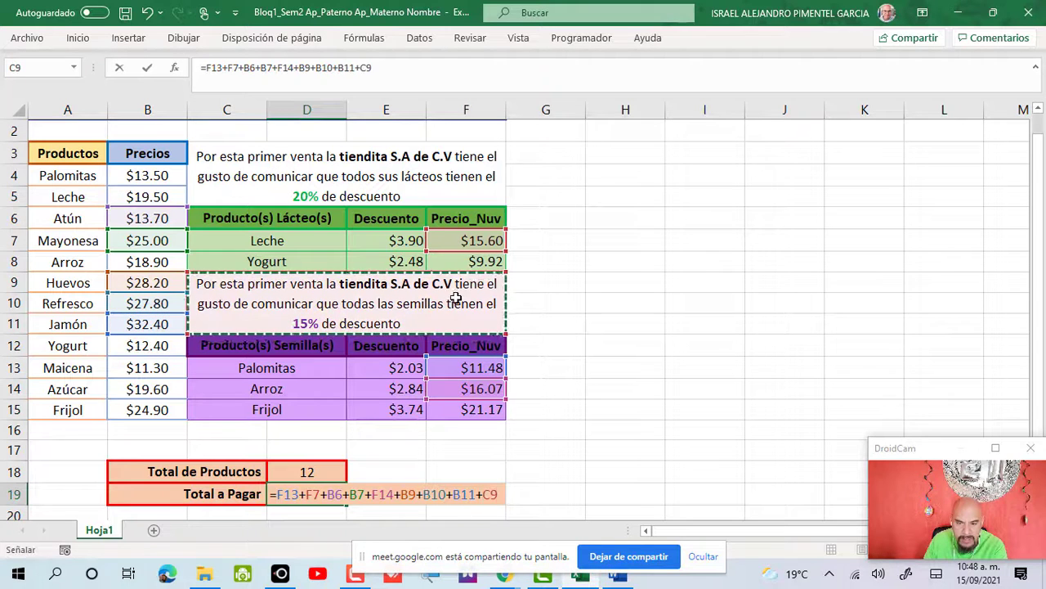
click(460, 267)
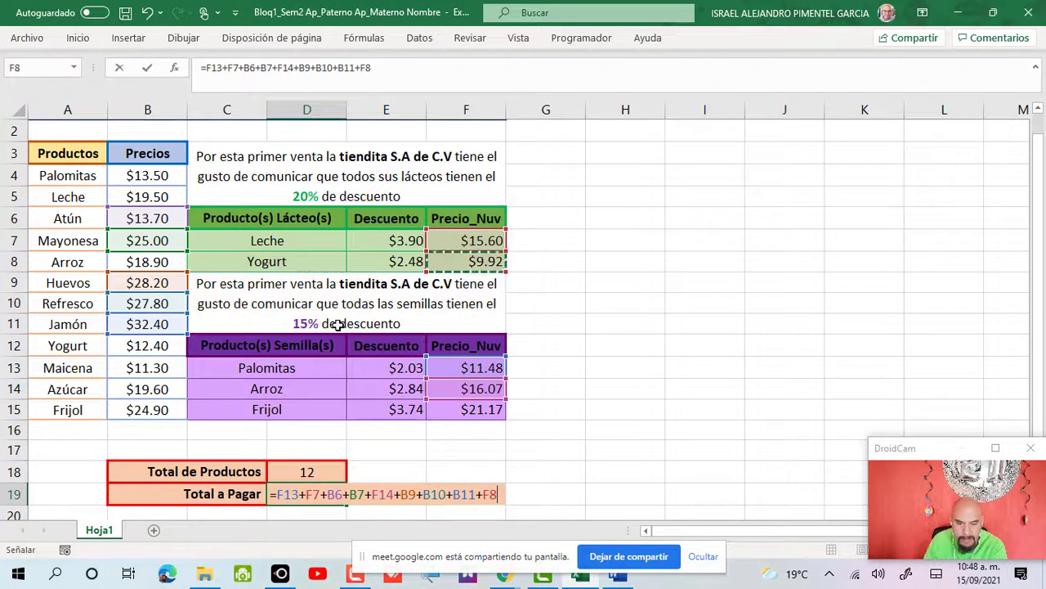
text(+)
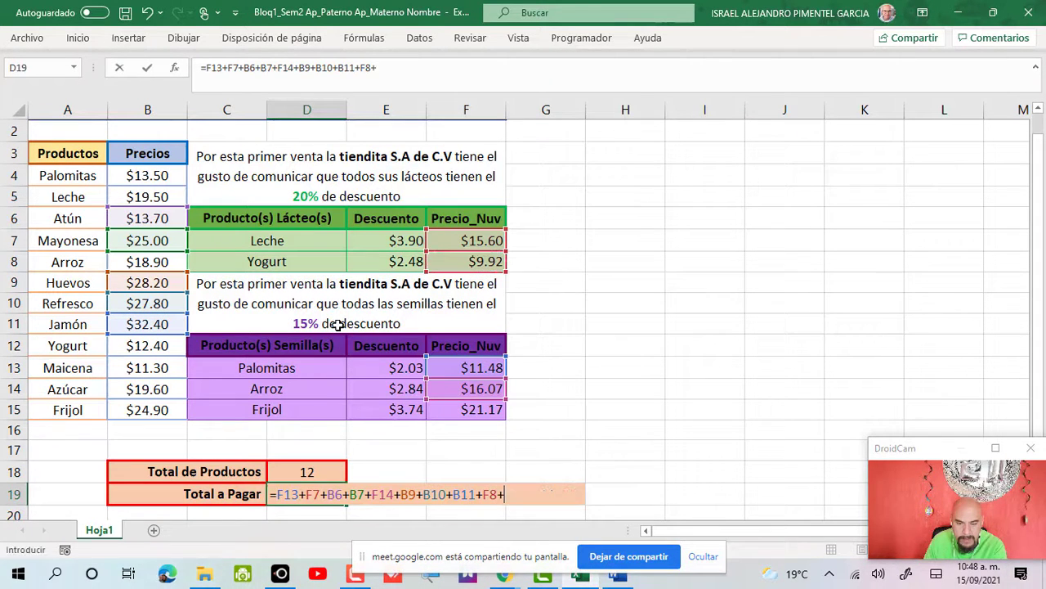
- Complete the D19 formula by adding the Maicena and Azúcar prices B13 and B14 and the discounted Frijol price F15
click(147, 369)
text(+)
click(160, 390)
text(+)
click(471, 413)
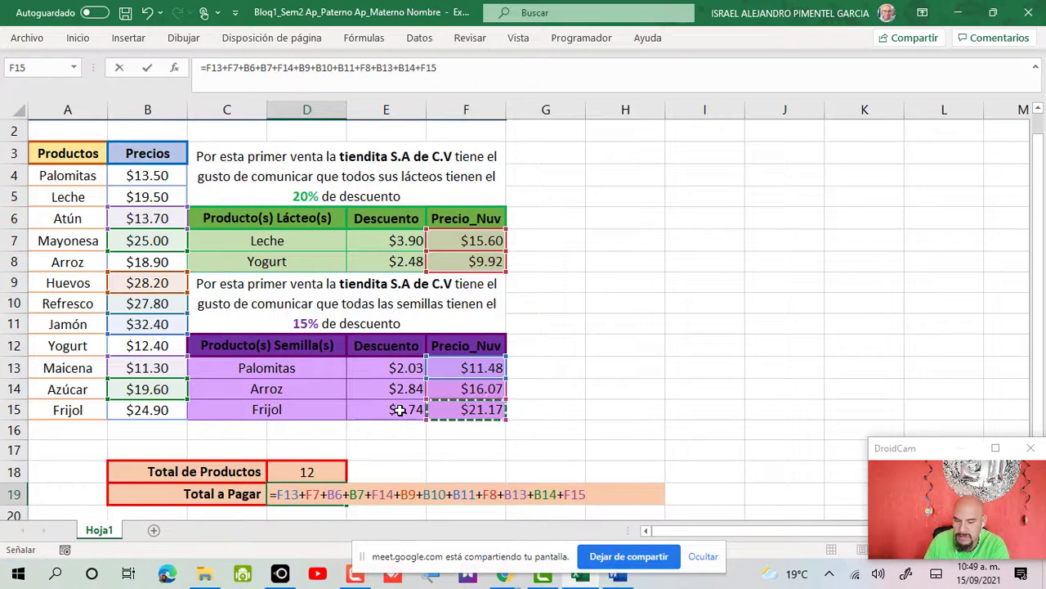
key(Return)
key(Up)
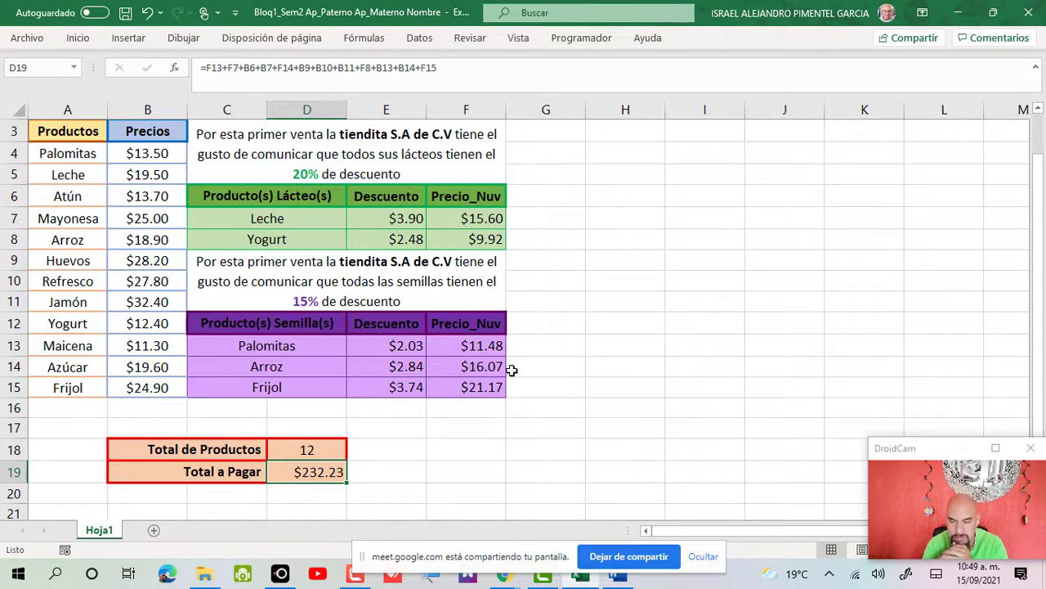
- Check the references in the D19 formula, and switch to the Word practice document to compare its totals block
key(F2)
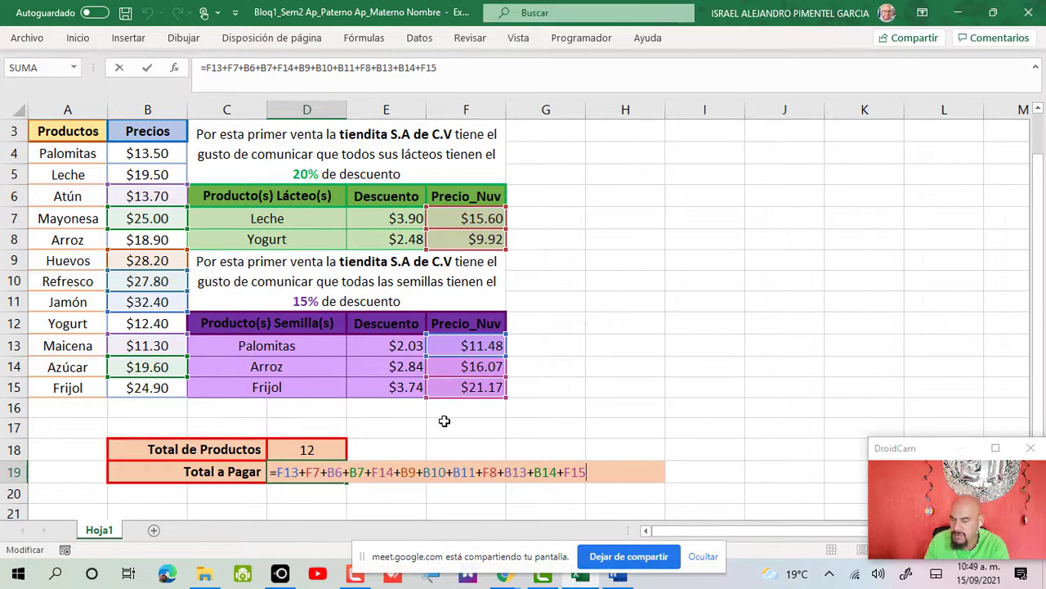
key(ctrl+Return)
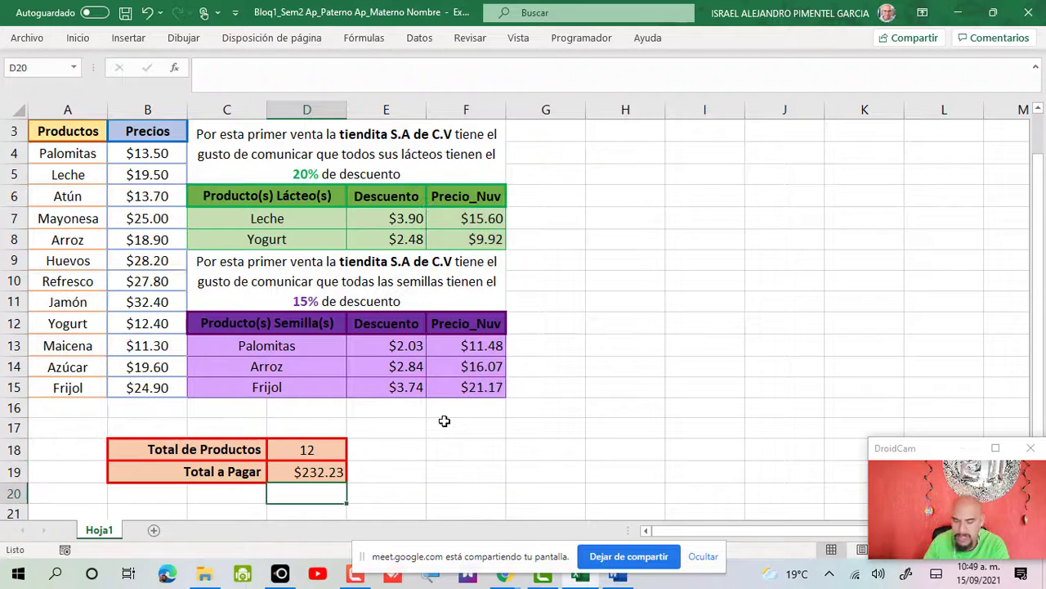
key(alt+Tab)
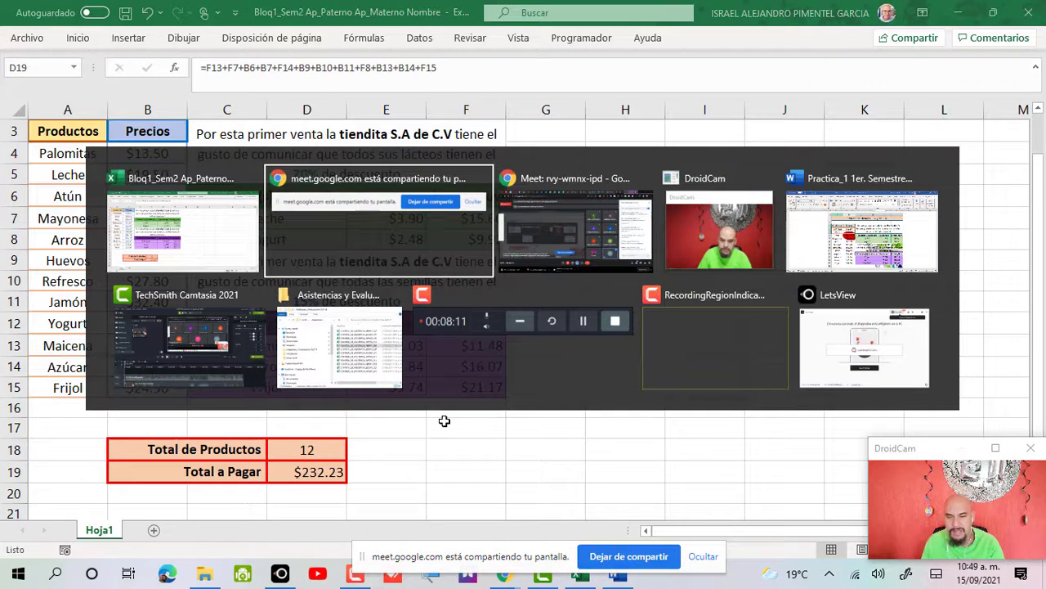
key(alt+Tab)
key(alt+Tab)
key(alt+Tab)
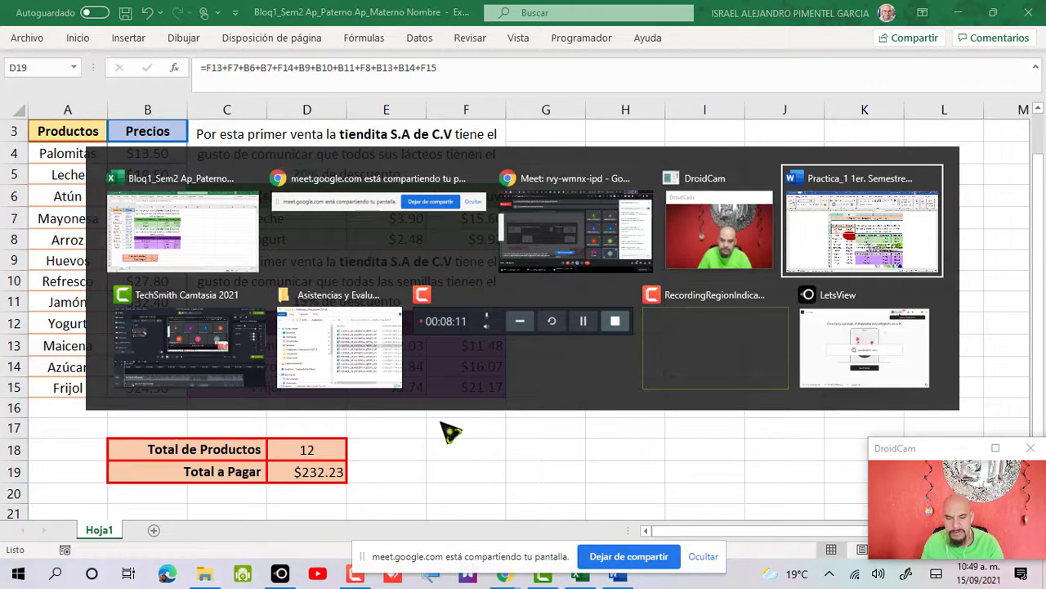
scroll(542, 466, down, 1)
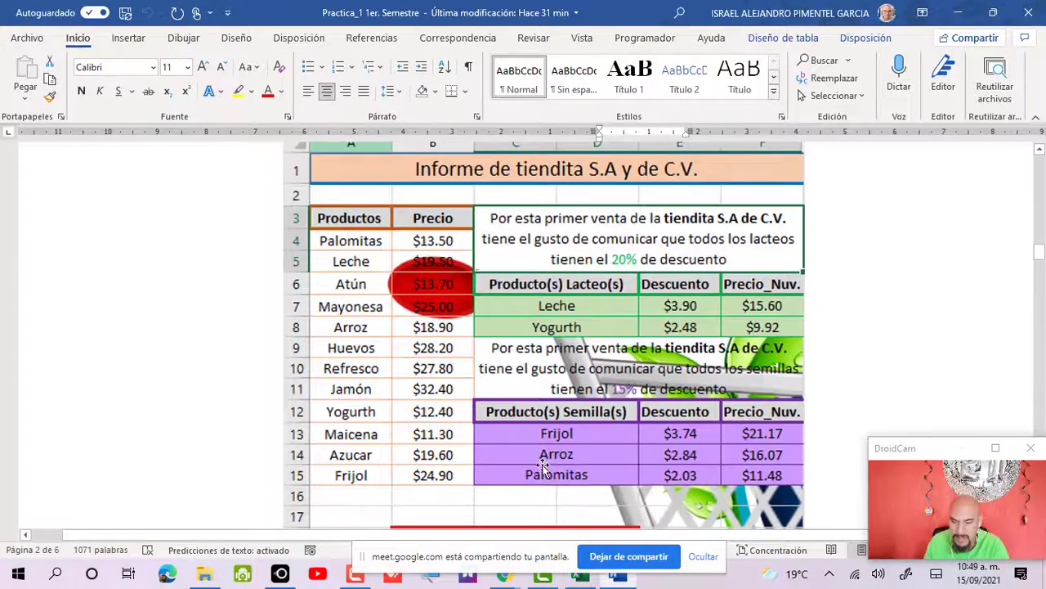
scroll(542, 466, down, 3)
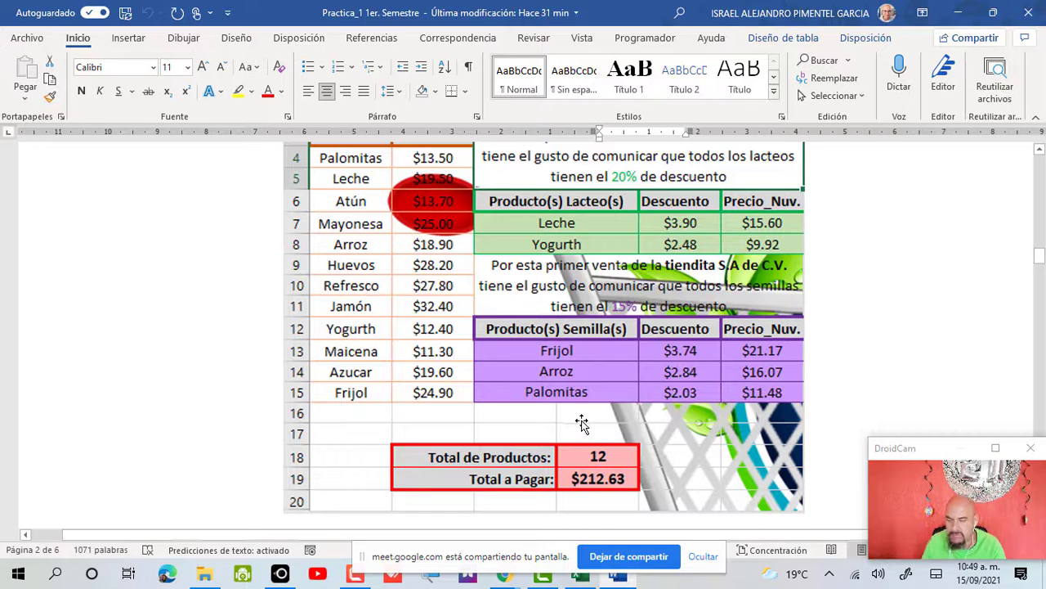
- Return to the Excel workbook and recheck which cells the Total a Pagar formula in D19 adds
key(alt)
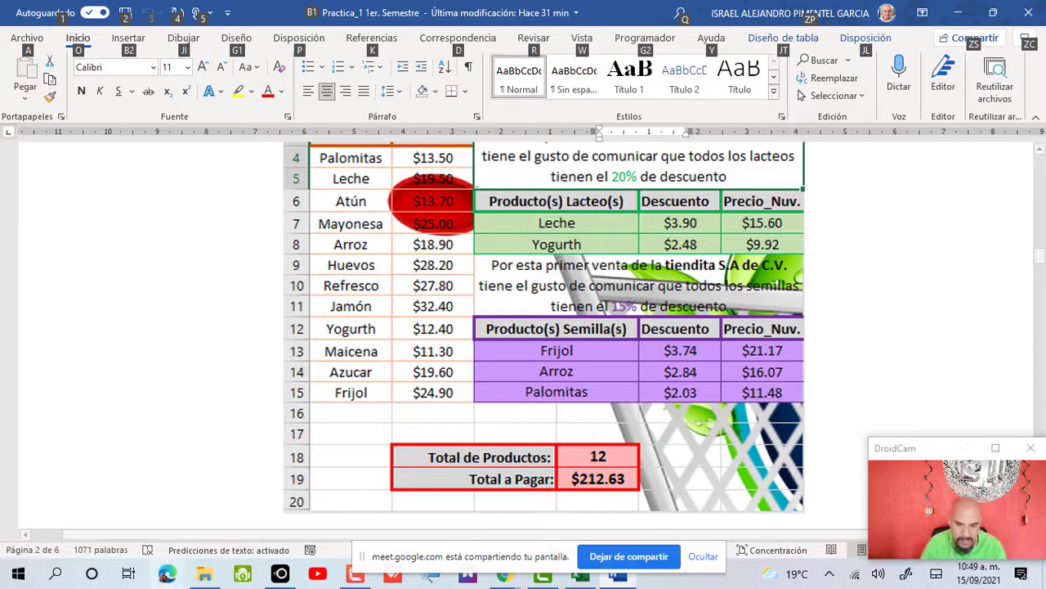
key(alt+Tab)
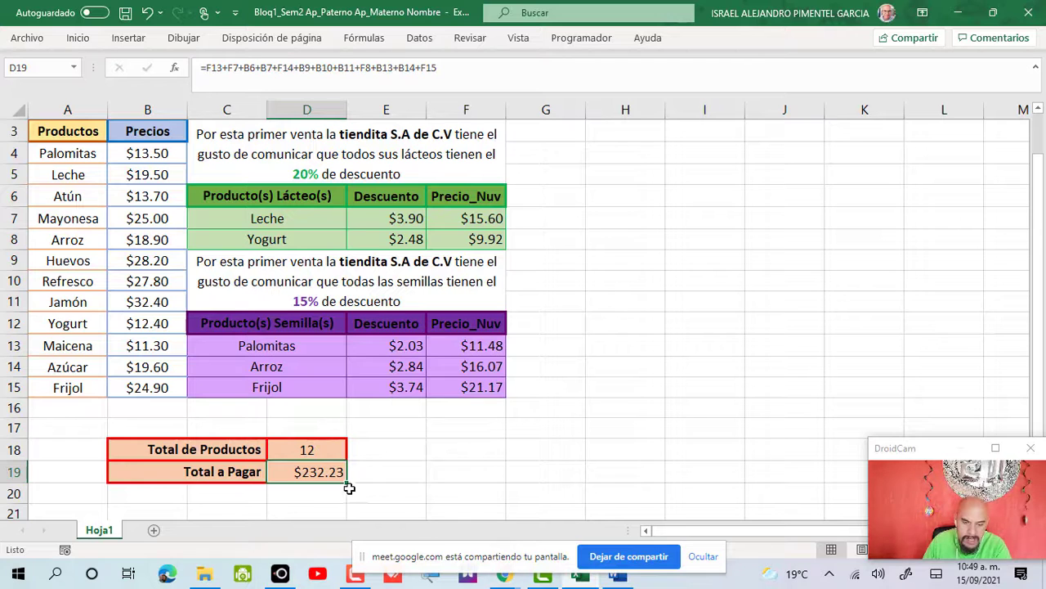
double_click(319, 472)
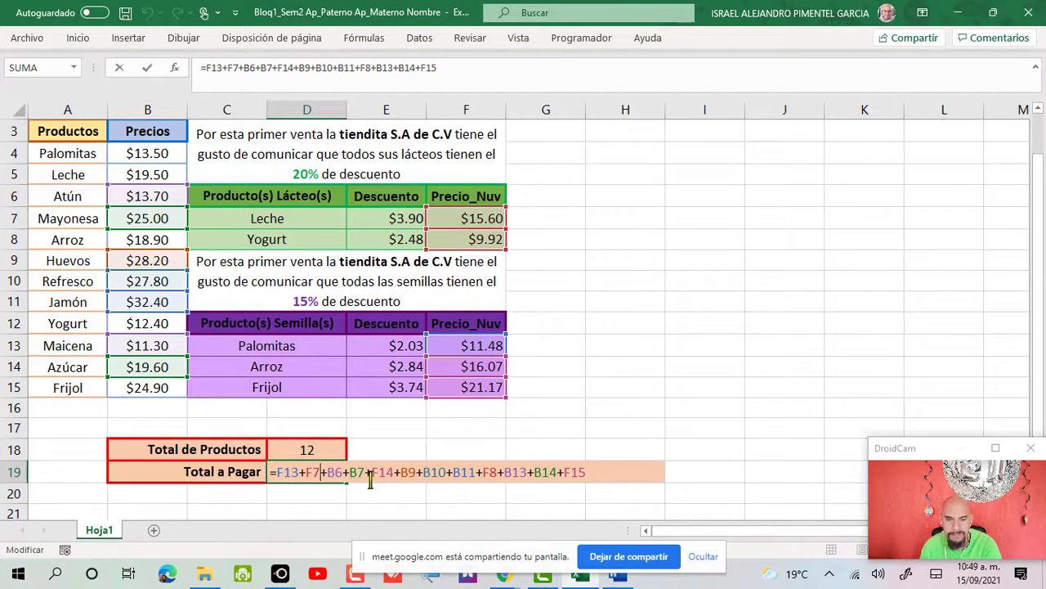
key(Return)
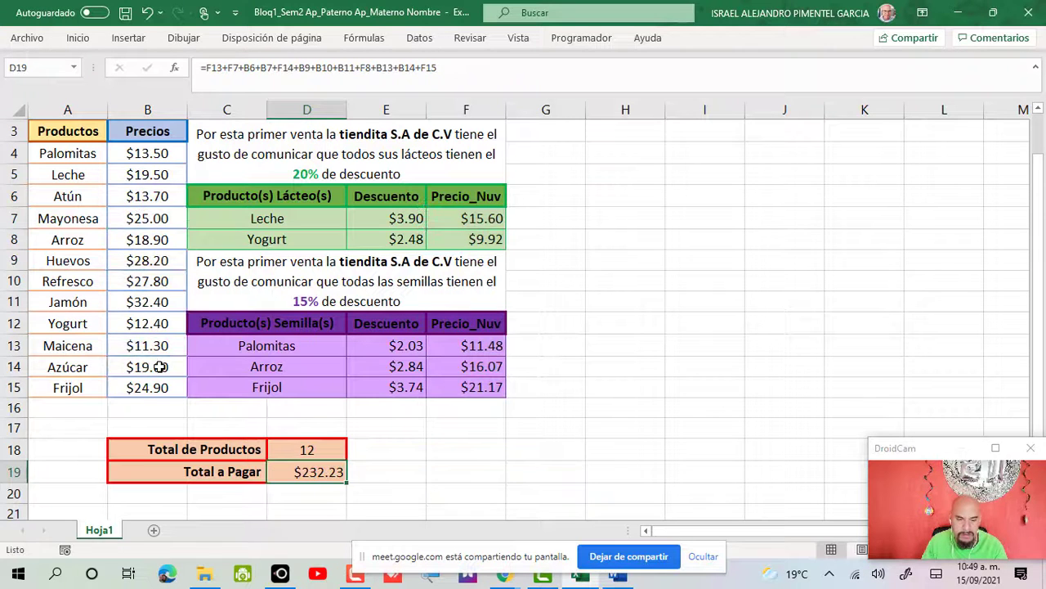
- Test the Total a Pagar formula with an Azúcar price of 15.20 in B14, and restore the price to 19.6
click(155, 368)
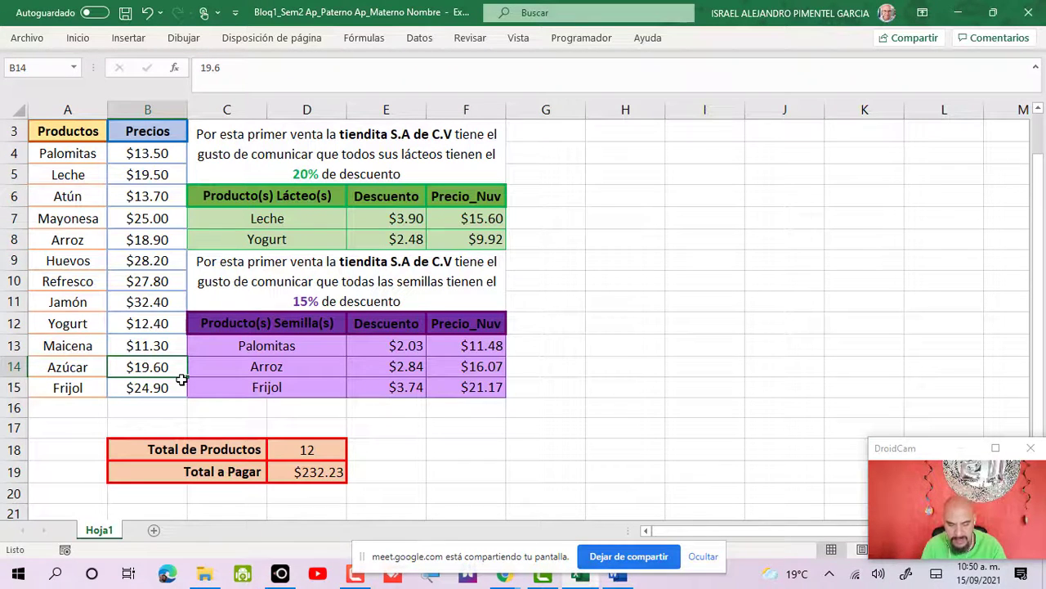
text(15.20)
key(Return)
key(Up)
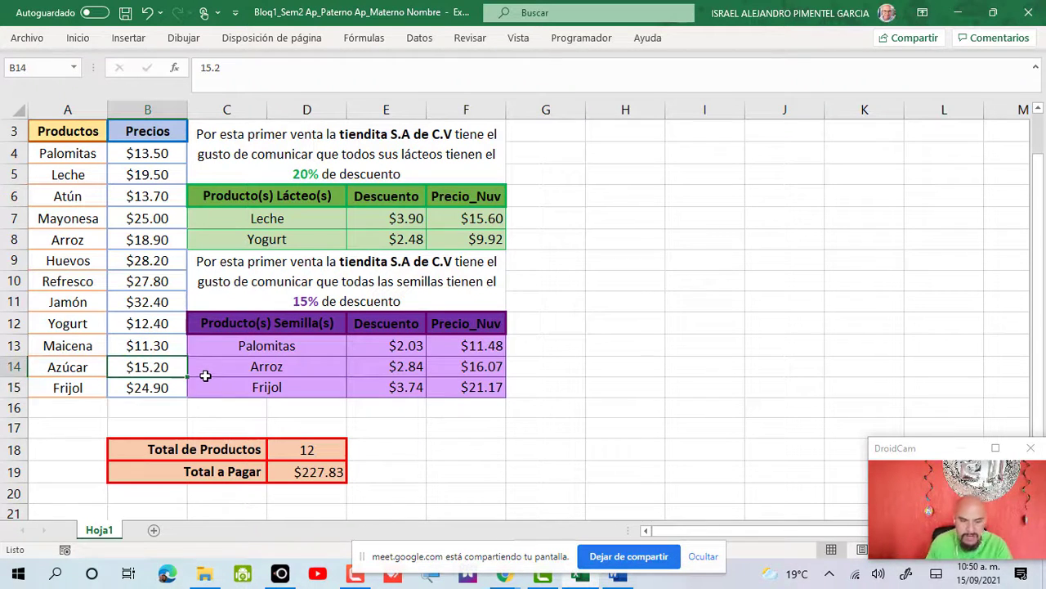
click(310, 476)
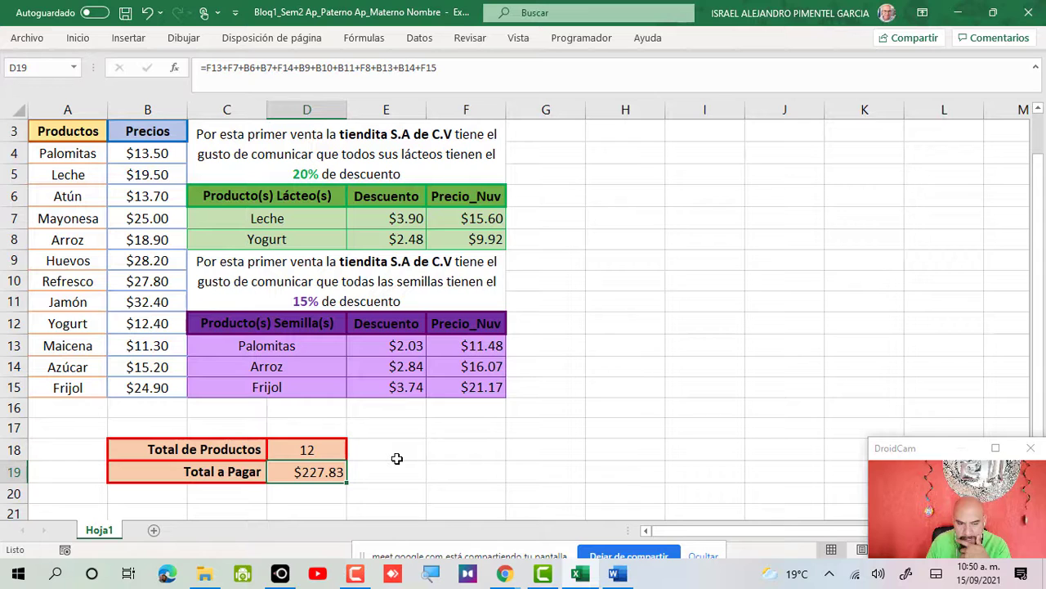
click(155, 366)
text(19.6)
key(ctrl+Return)
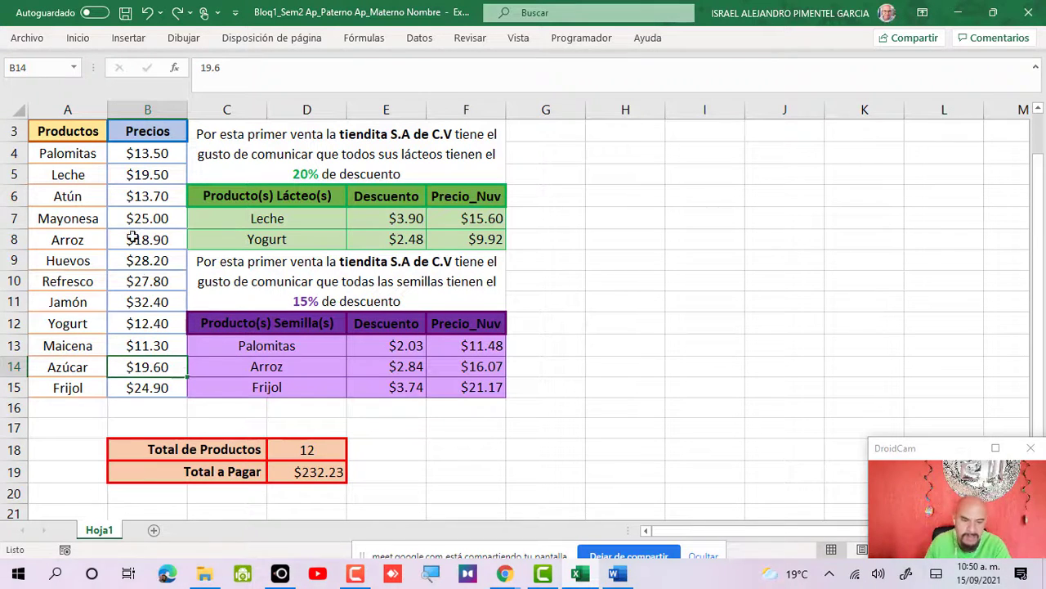
- Try a Palomitas price of 10 in B4 to check its discount and the Total a Pagar, and undo the change
click(150, 153)
text(10)
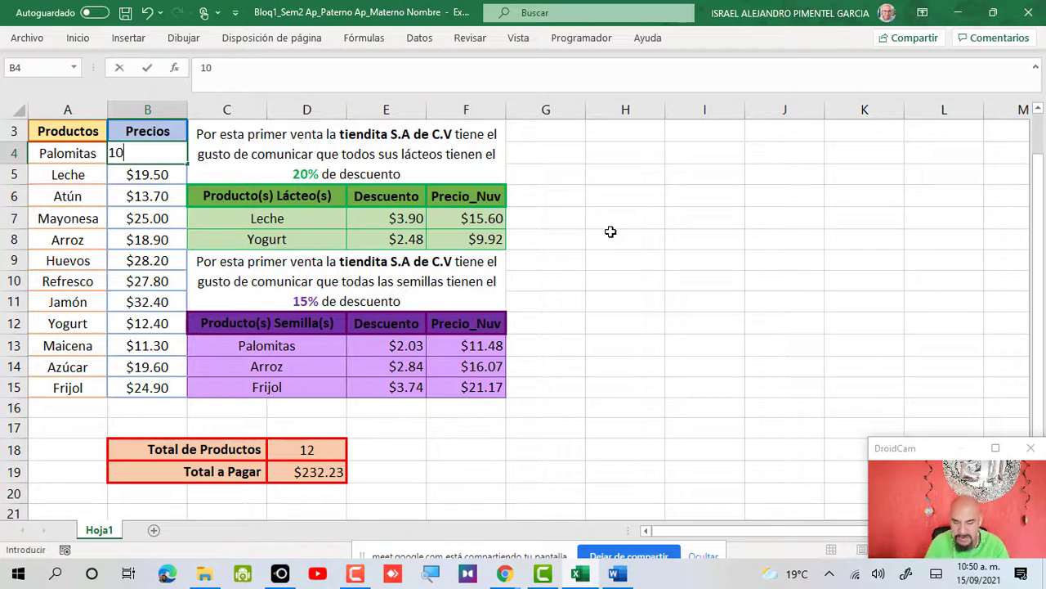
key(Return)
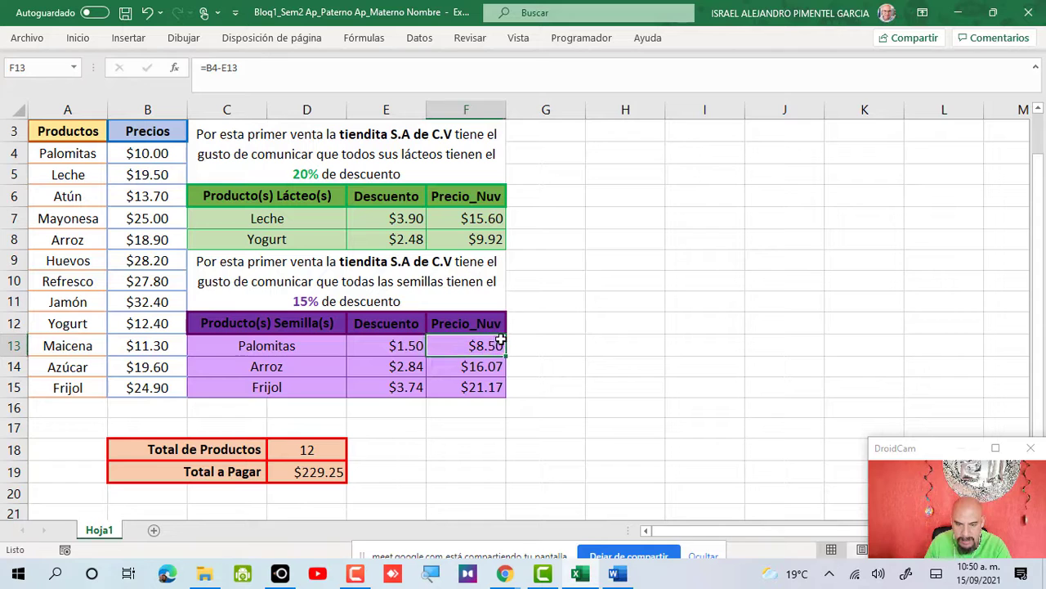
click(399, 347)
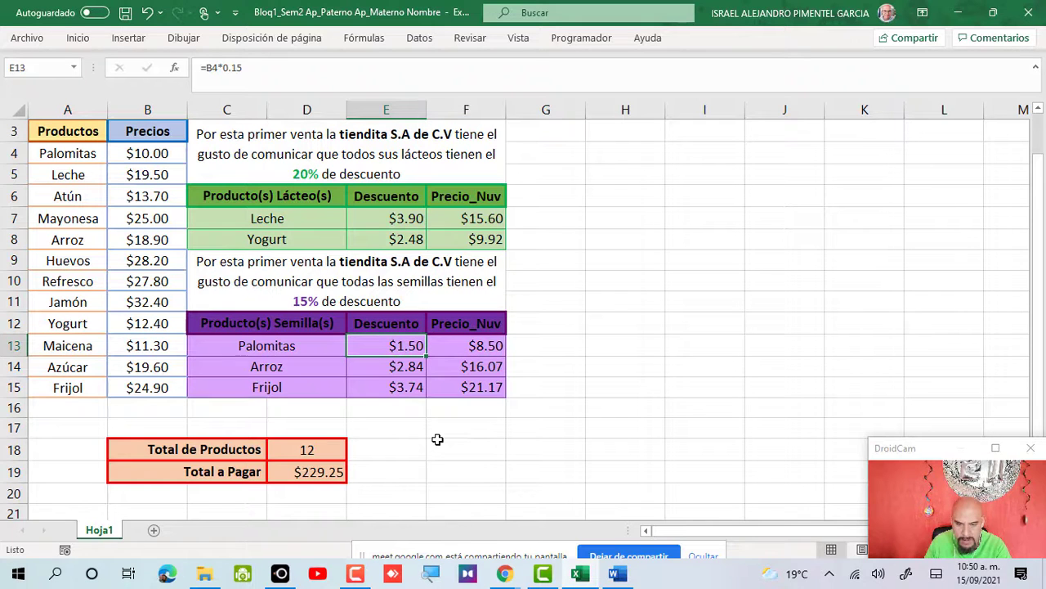
click(315, 473)
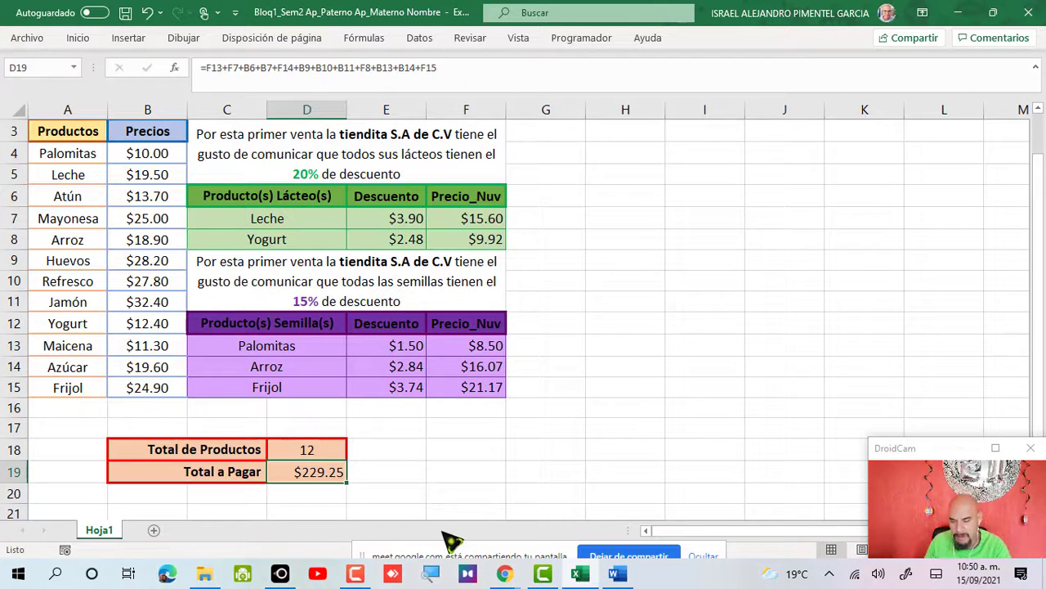
key(ctrl+z)
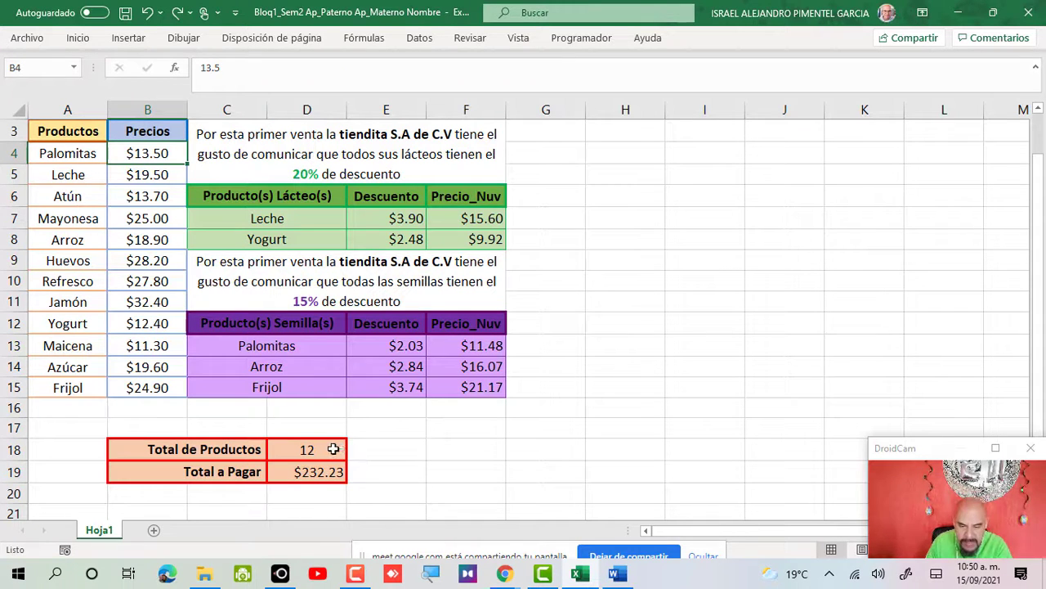
- Center the Total de Productos and Total a Pagar values in D18:D19 horizontally
drag(333, 449, 327, 470)
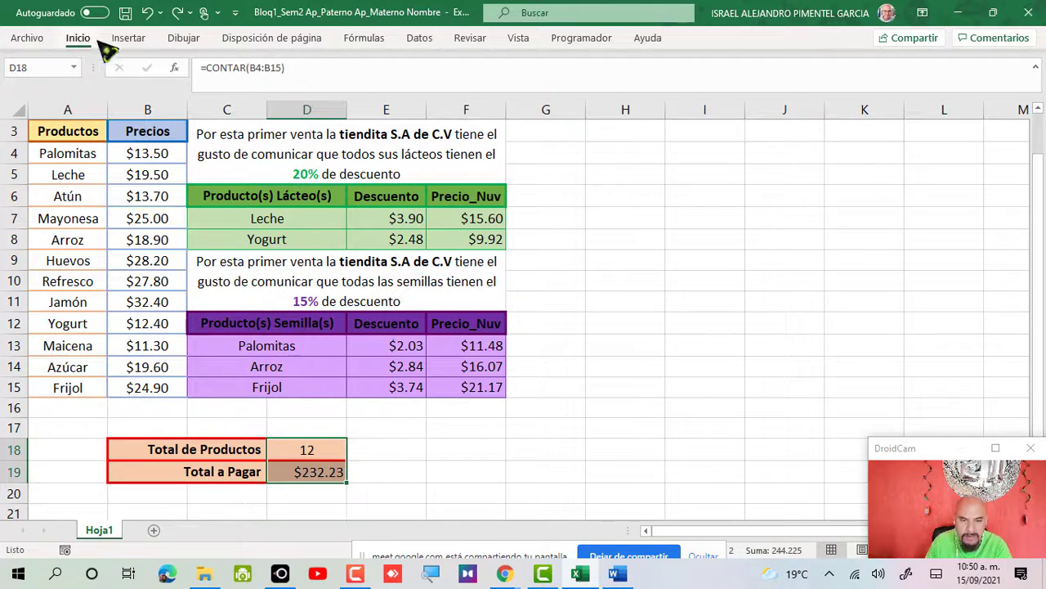
click(79, 41)
click(284, 91)
click(283, 91)
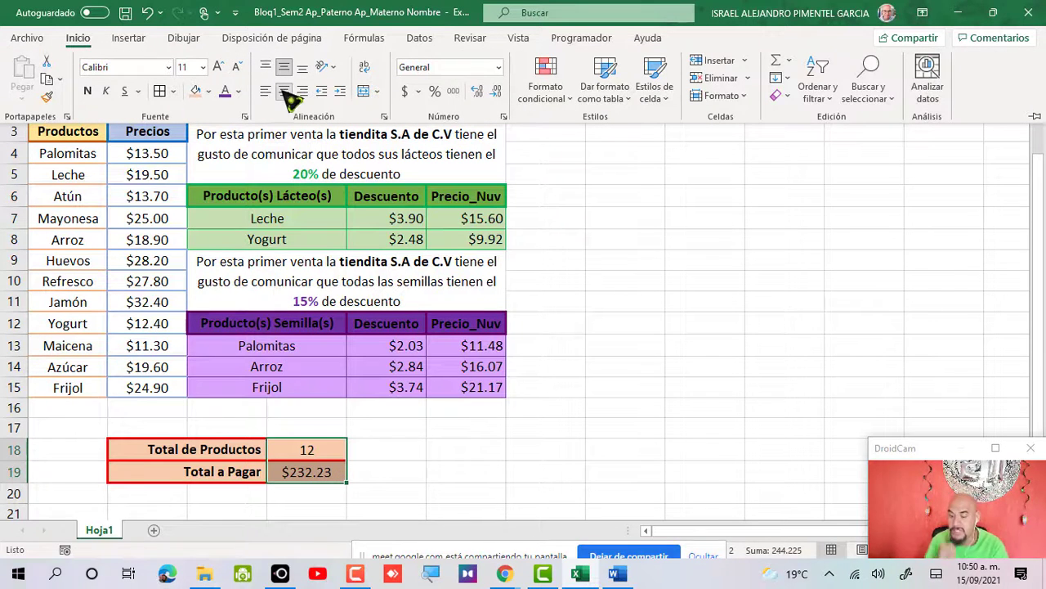
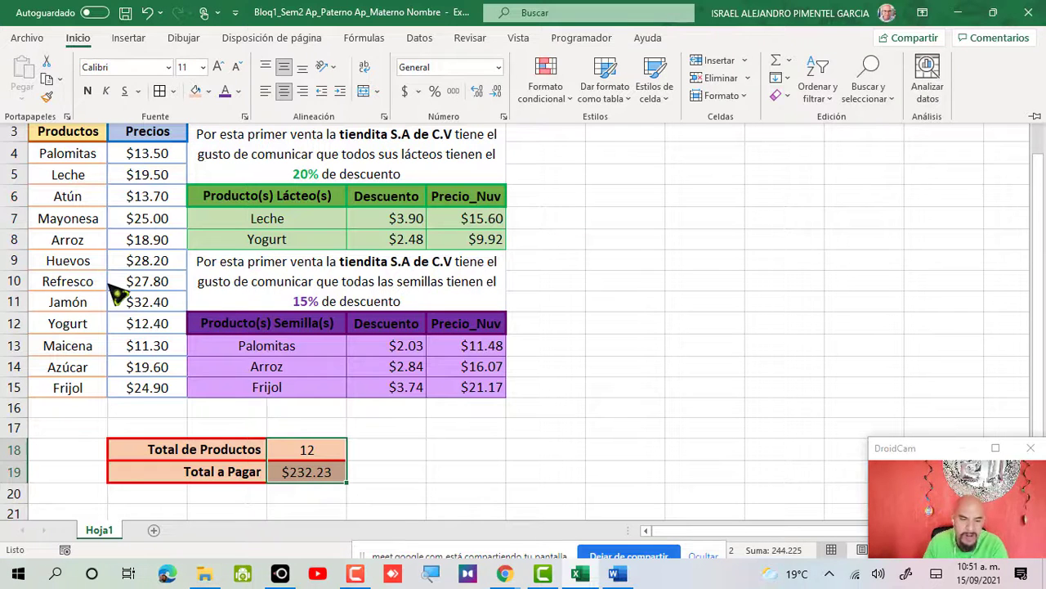
- Try a Refresco price of 32 in B10 to test the Total a Pagar, and undo the change
click(135, 294)
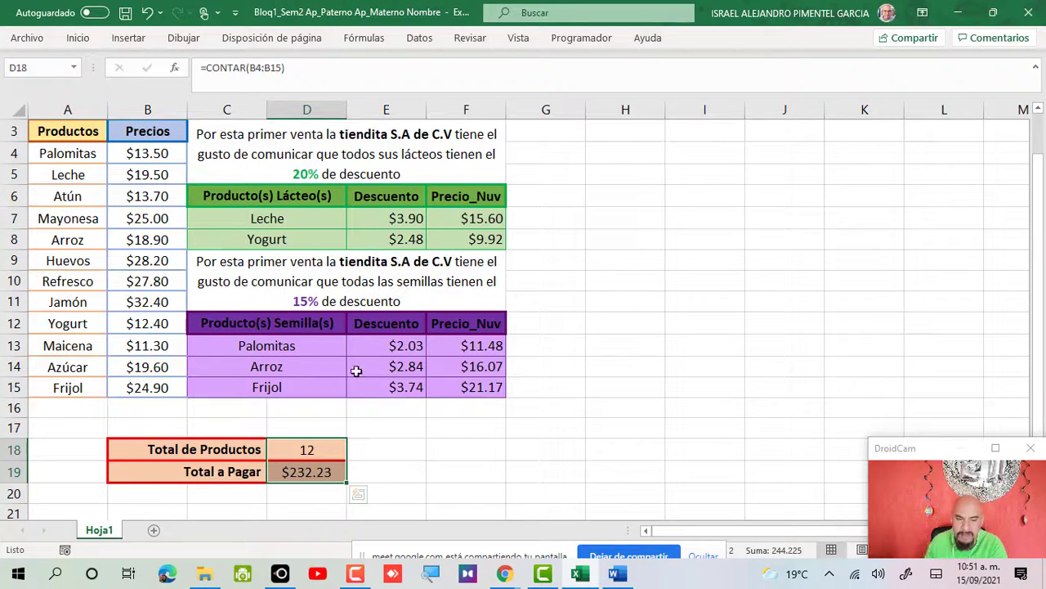
click(154, 266)
click(153, 281)
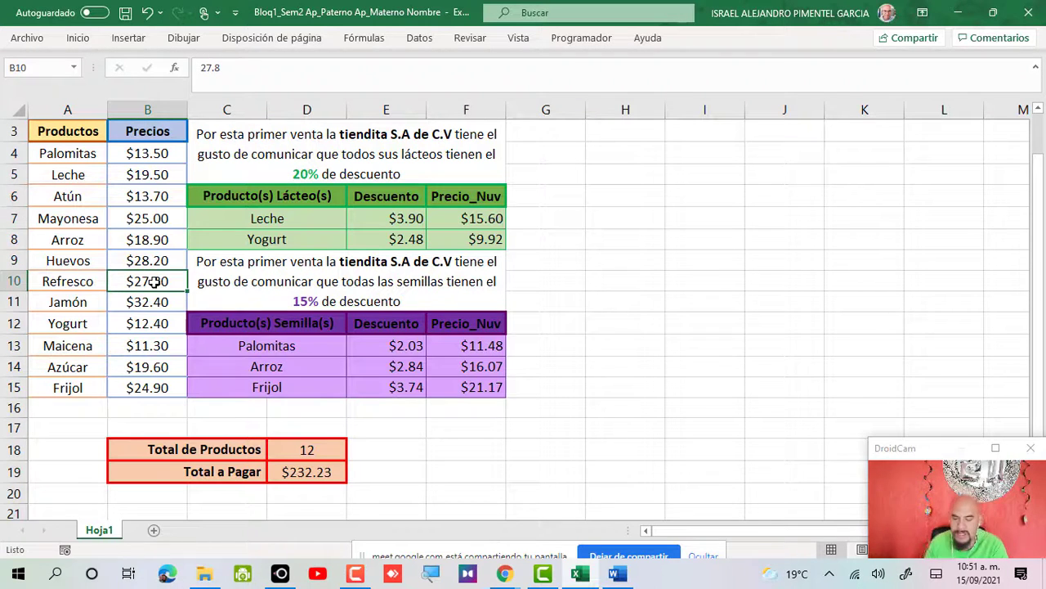
text(32)
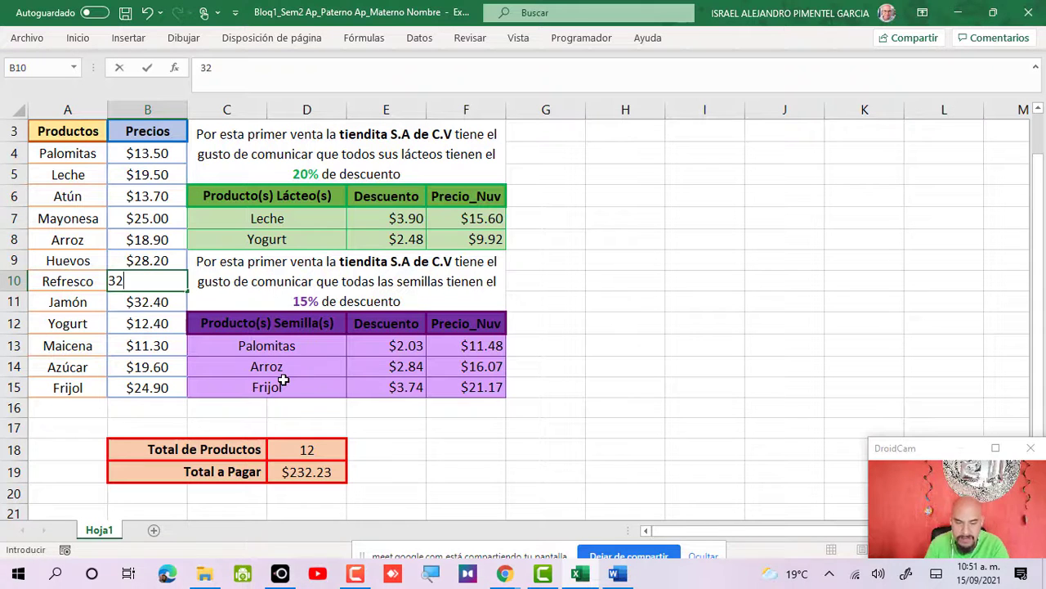
key(Return)
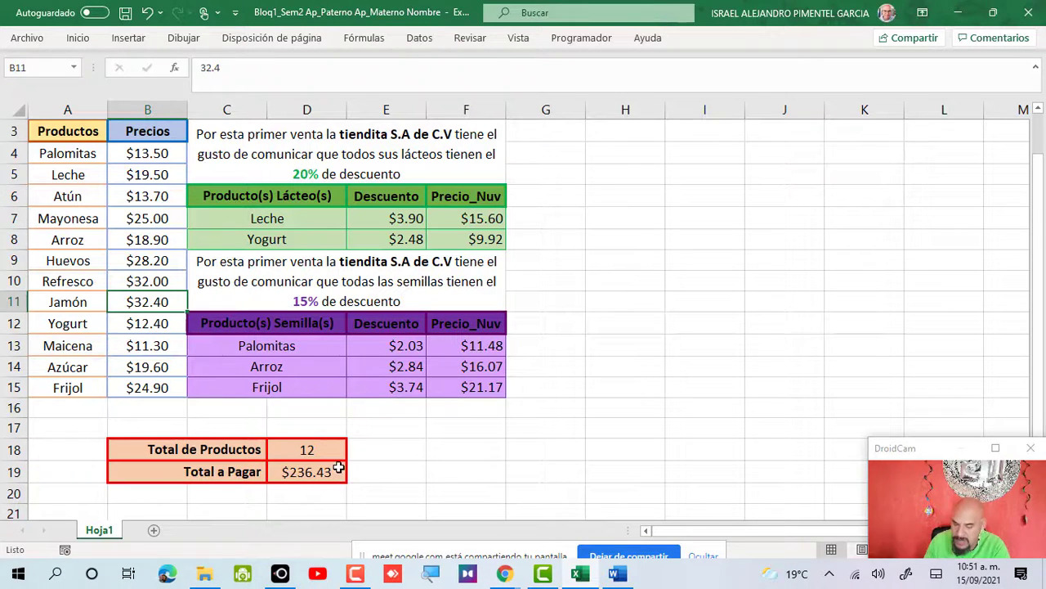
key(ctrl+z)
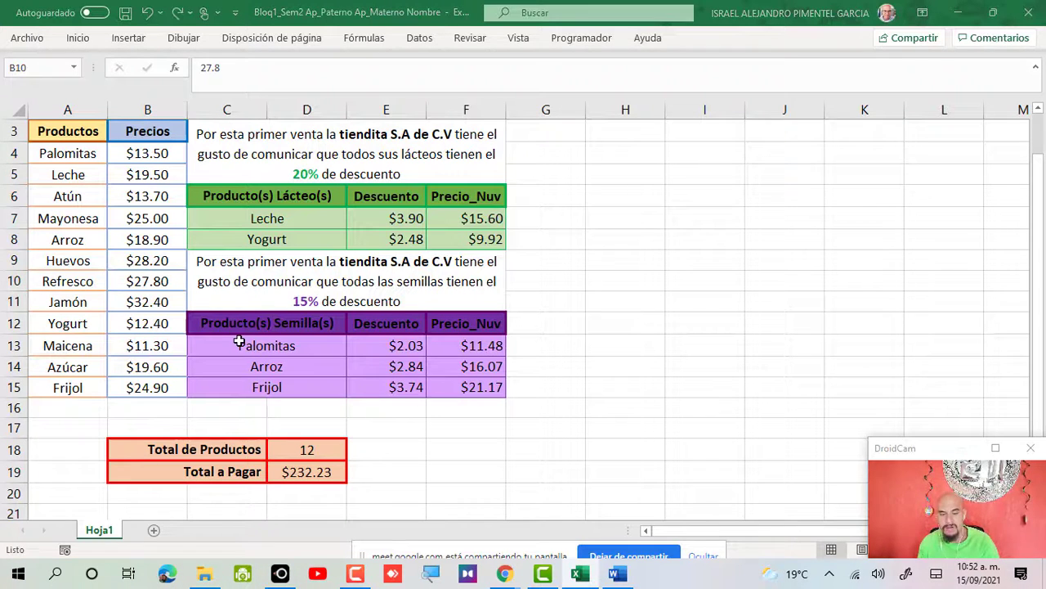
- Switch to the Word practice document and look through it from the totals block to the last page
key(alt+Tab)
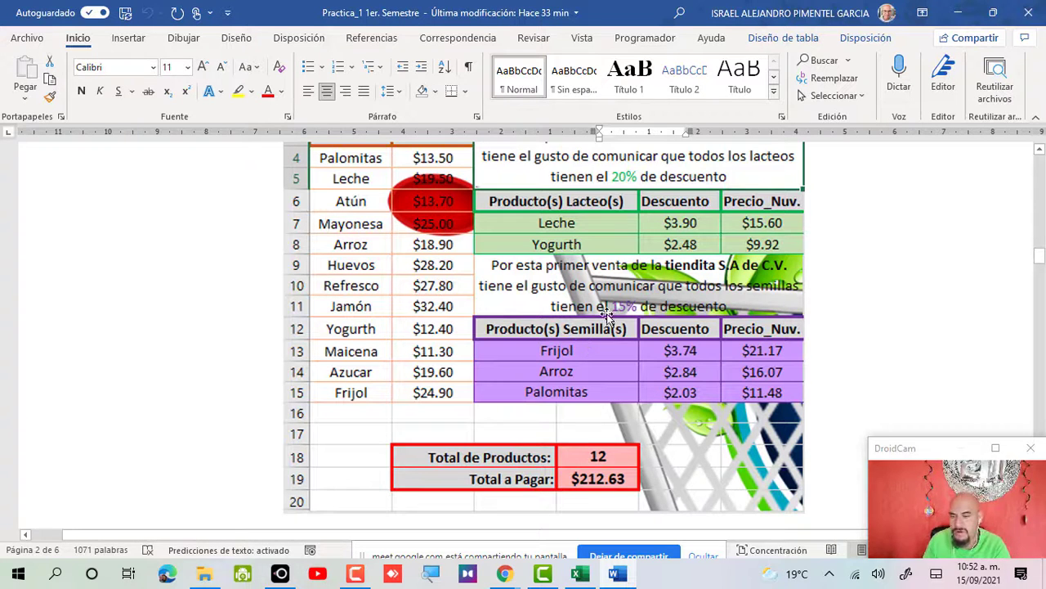
scroll(610, 324, down, 5)
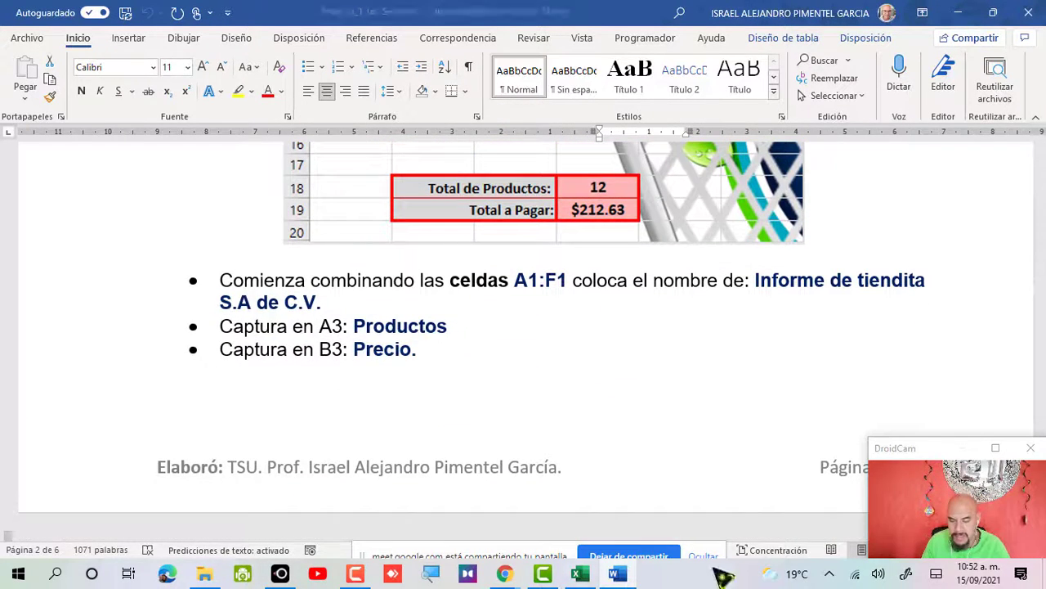
ctrl+scroll(747, 399, down, 5)
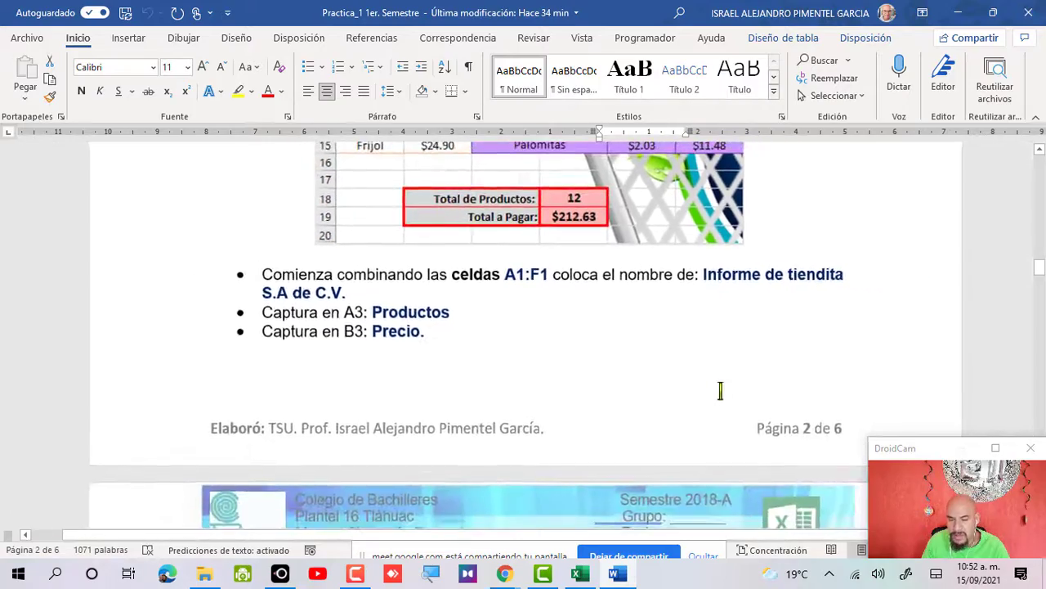
drag(1039, 278, 1038, 515)
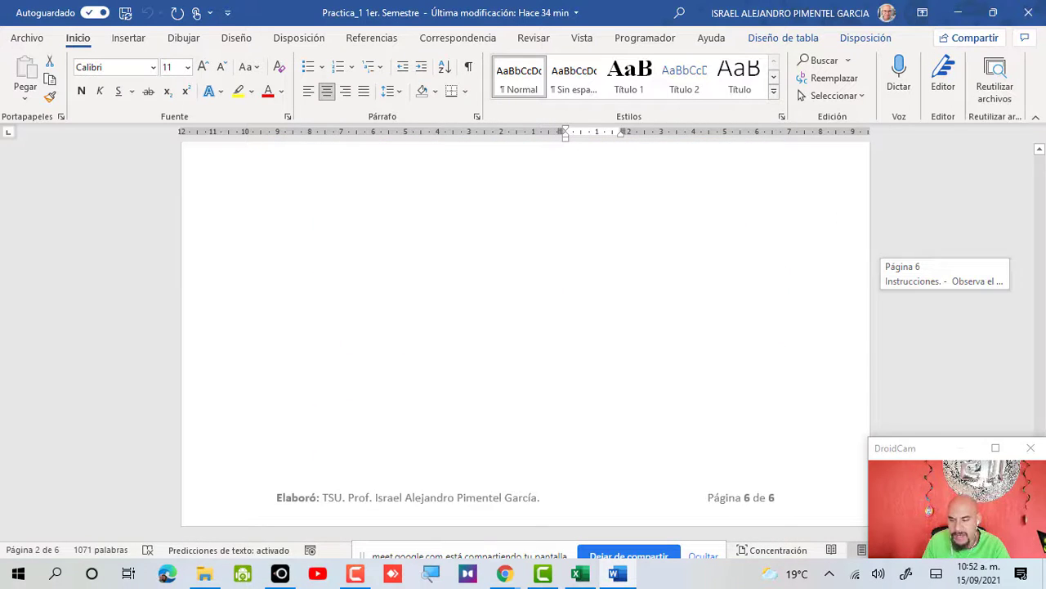